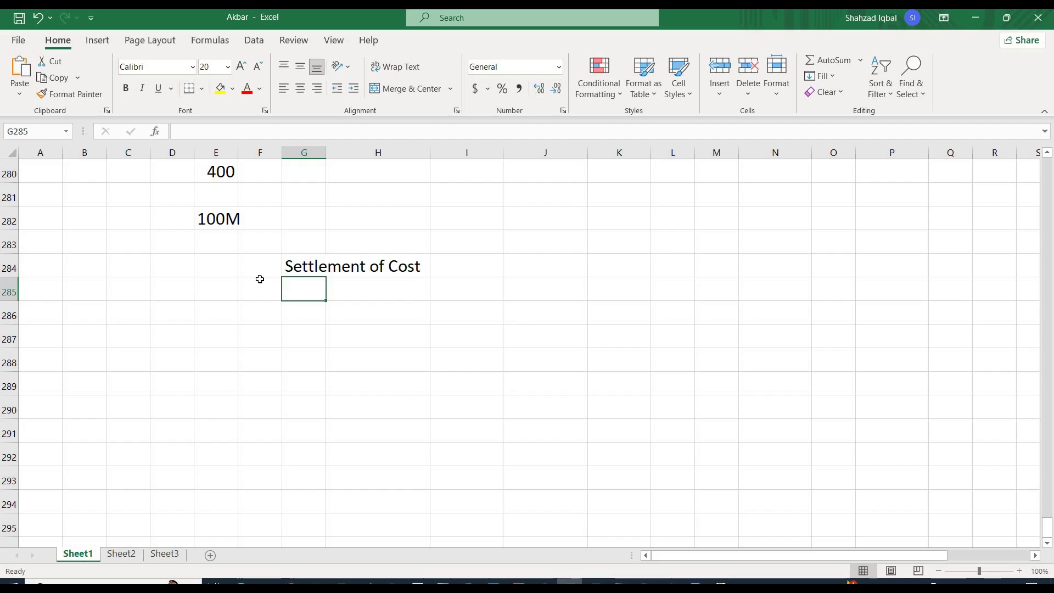
- Format the Settlement of Cost heading across G284:H284 as bold with a yellow fill
left_click(306, 267)
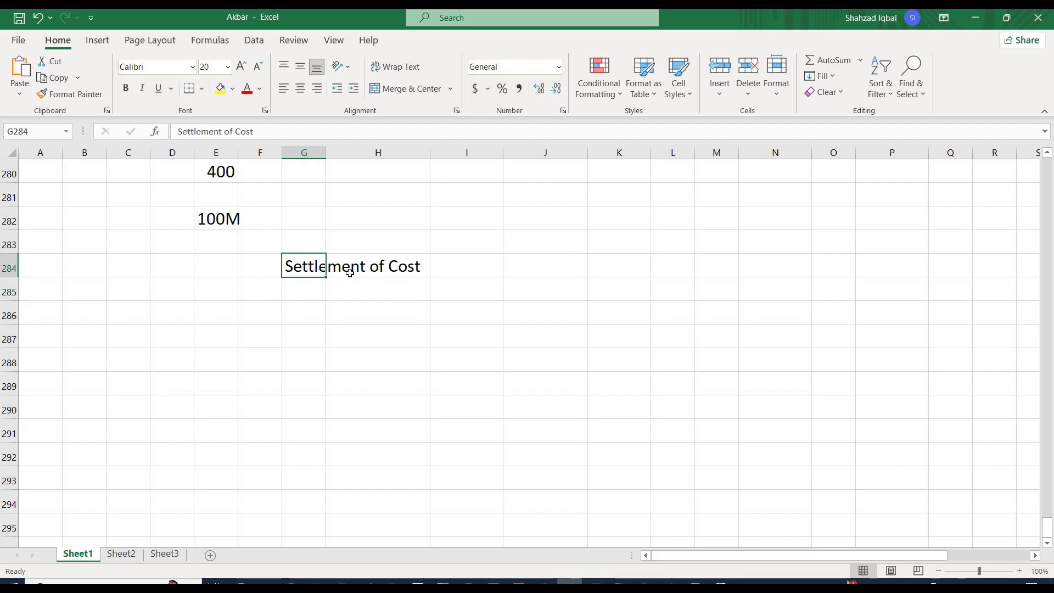
left_click_drag(413, 274, 292, 267)
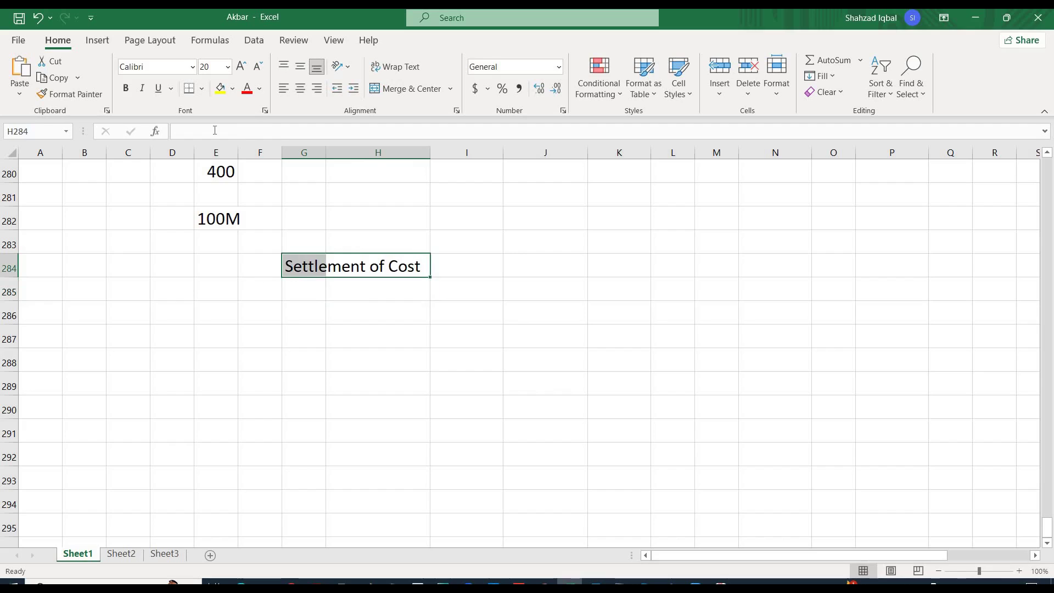
left_click(220, 89)
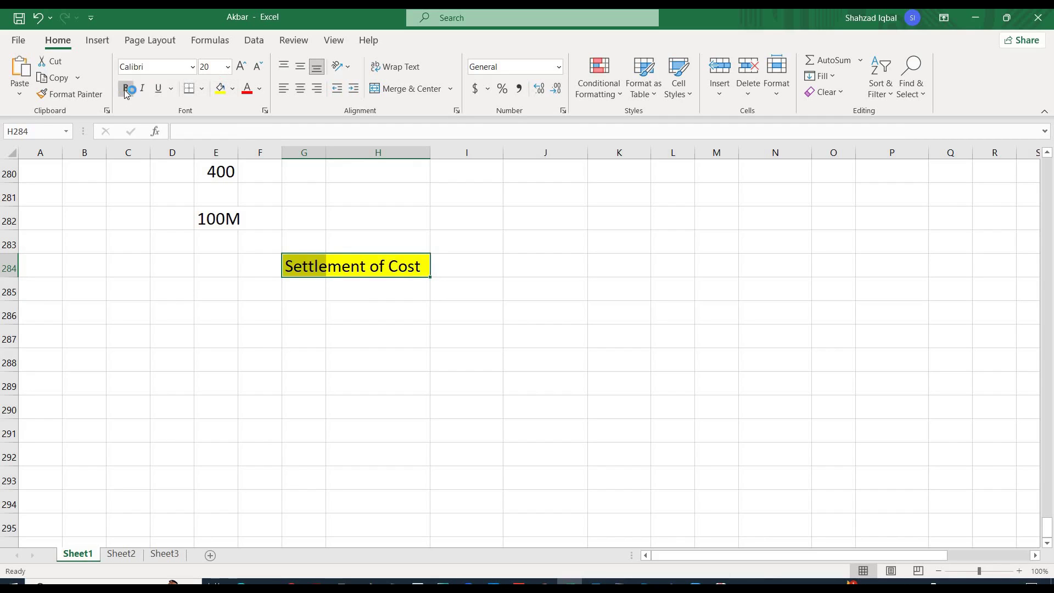
left_click(125, 89)
left_click(537, 271)
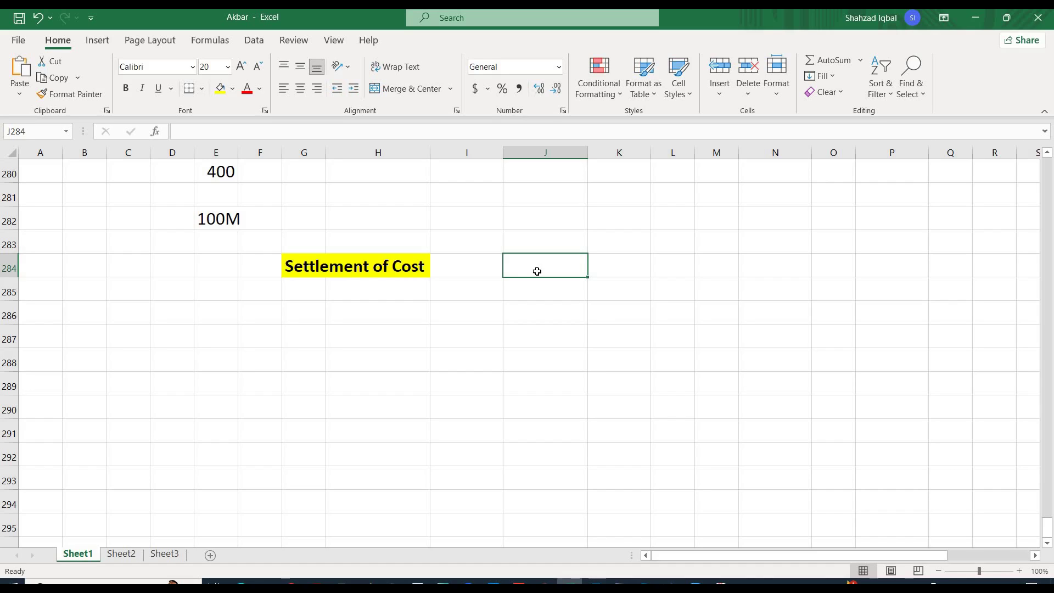
- Enter 'Transfer of Cost from one object to Other object' in cell G286
left_click(298, 313)
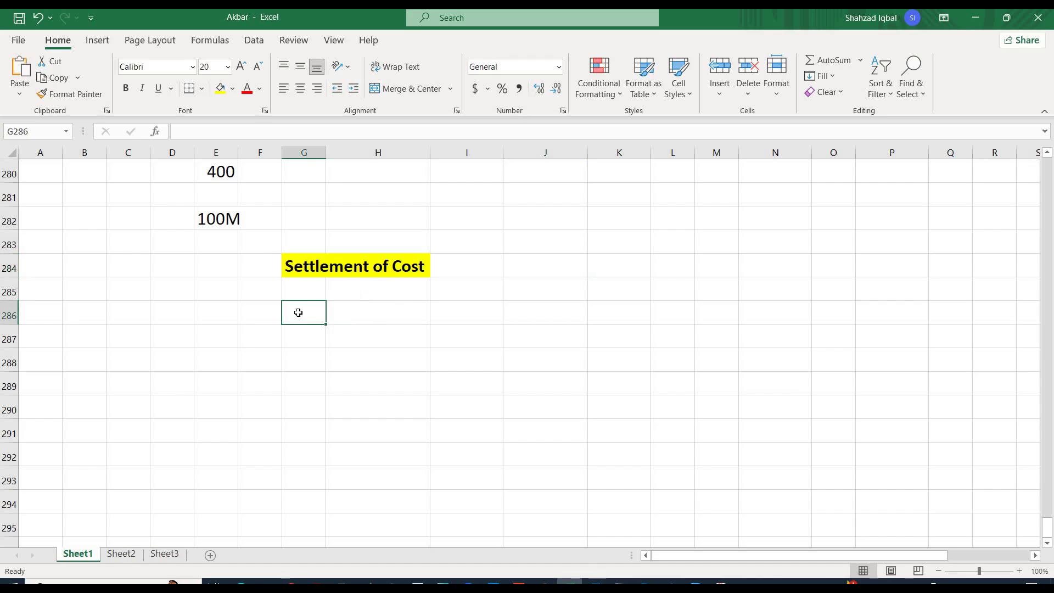
type("T")
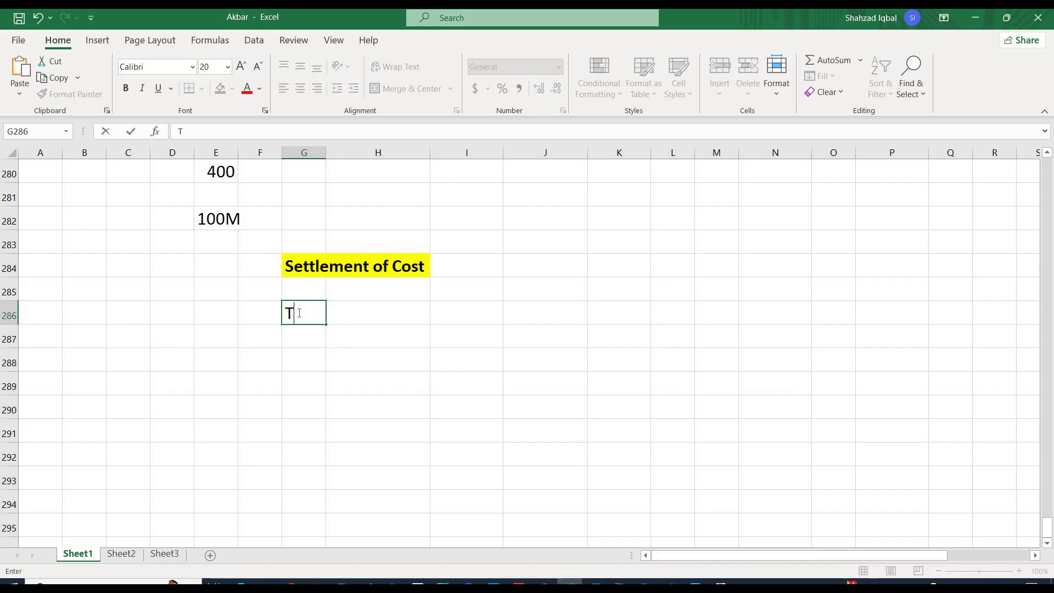
type("ransfer of Cos")
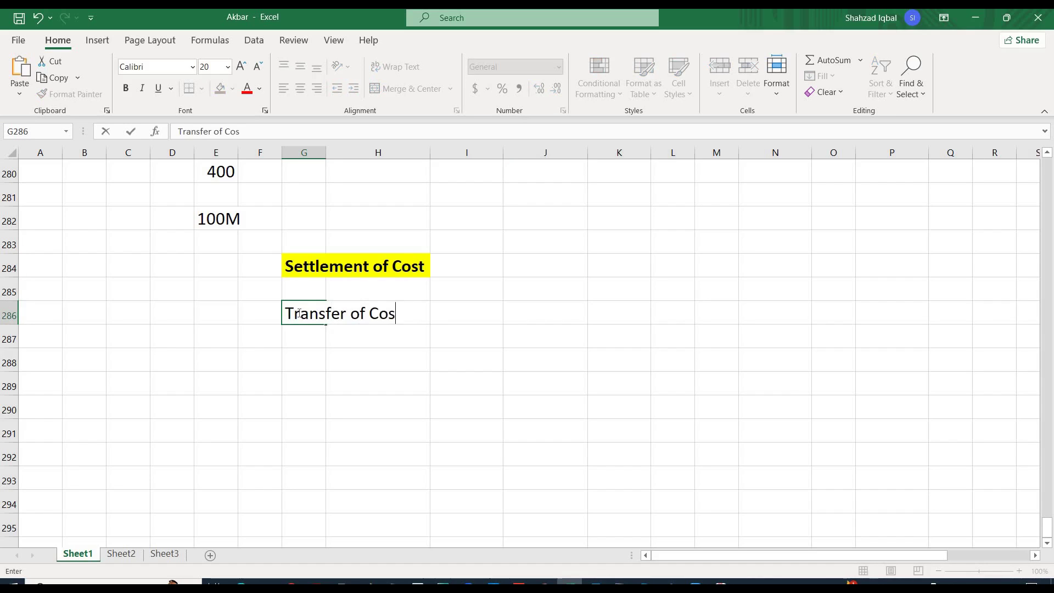
type("t from one ")
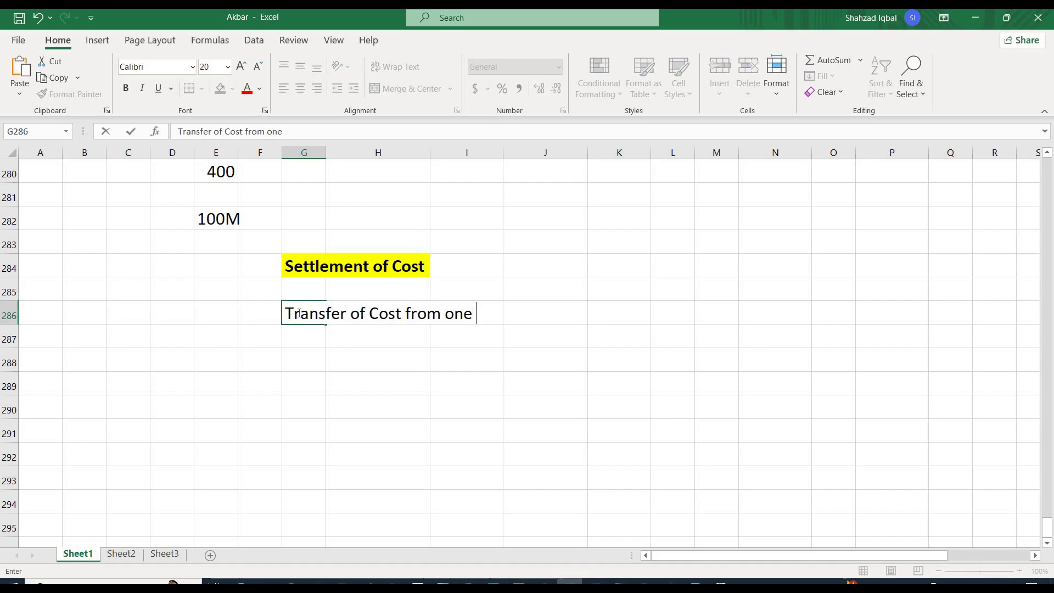
type("object to ")
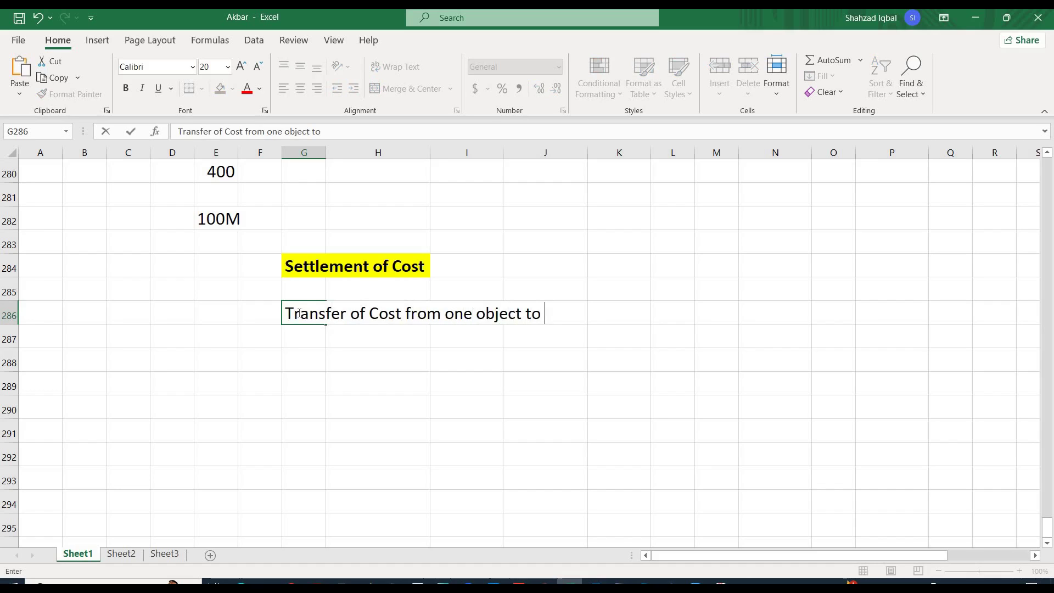
type("Other object")
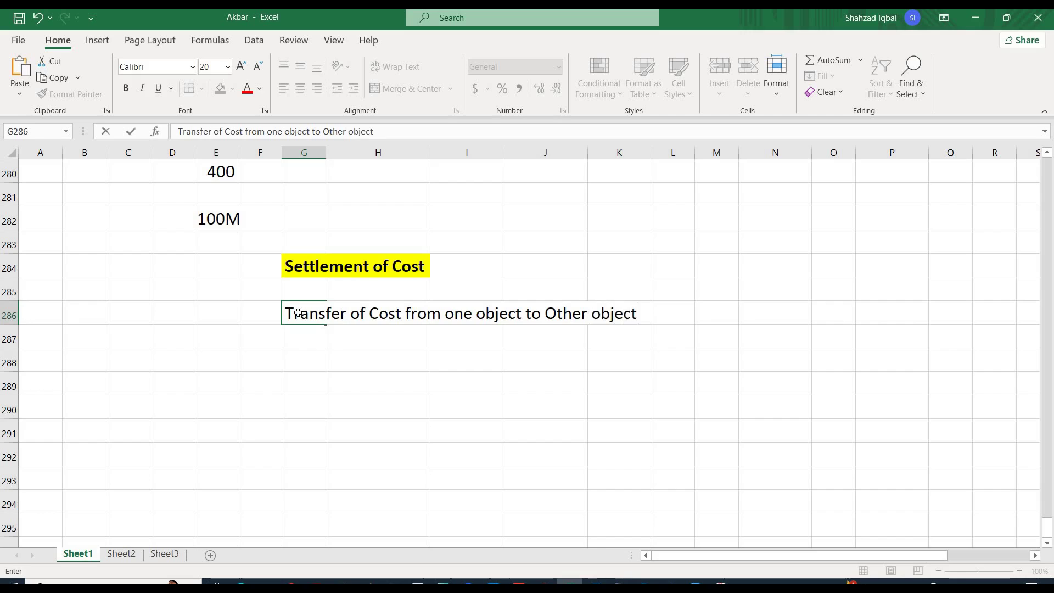
key("Return")
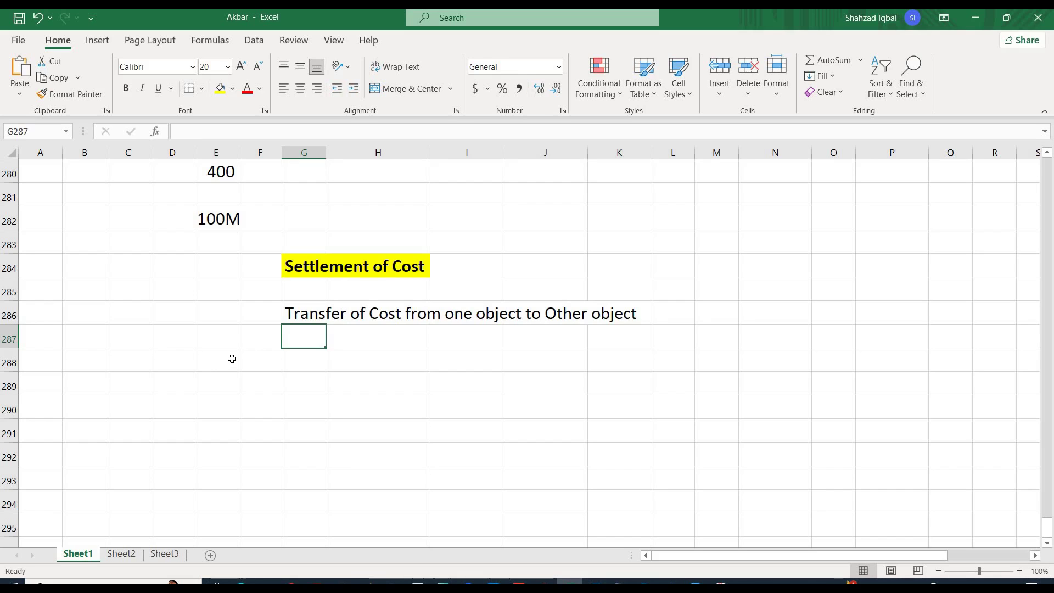
- Enter 'Internal Order' in G287 with the numbers 1 and 2 below it
type("Internal Order")
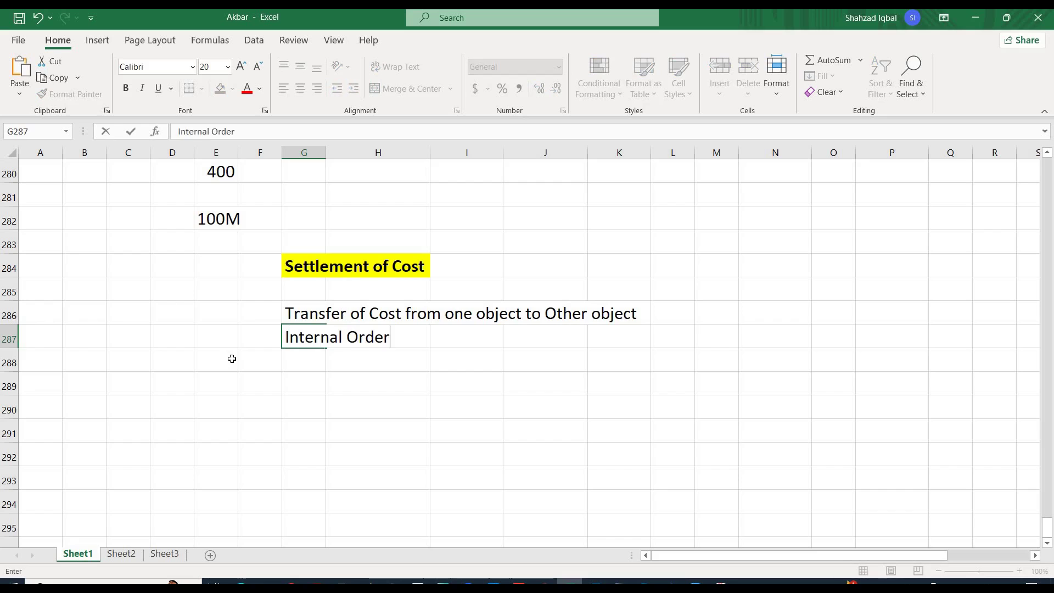
key("Return")
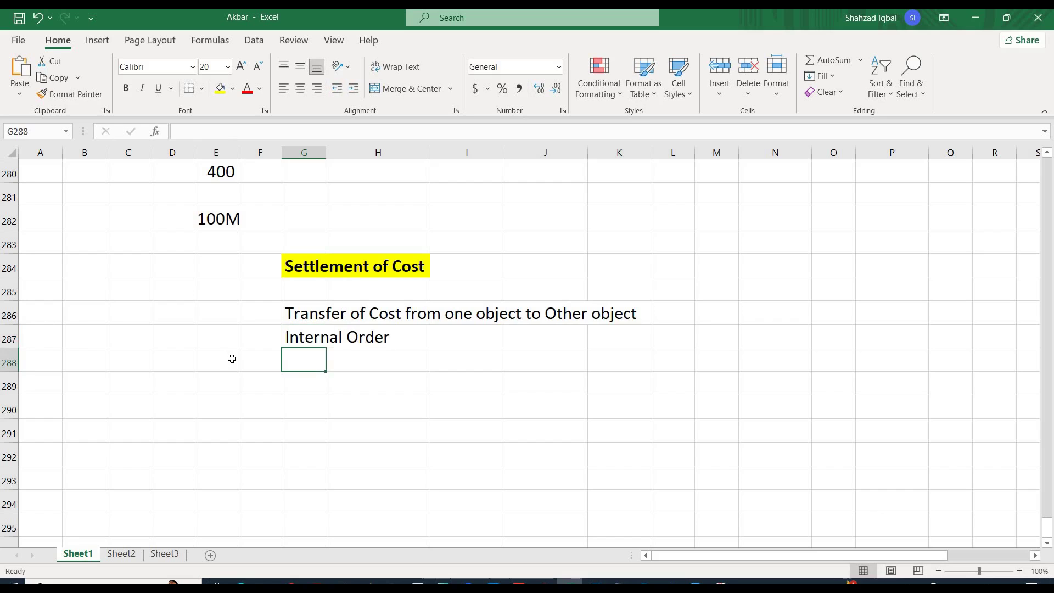
type("1")
key("Return")
type("2")
key("Return")
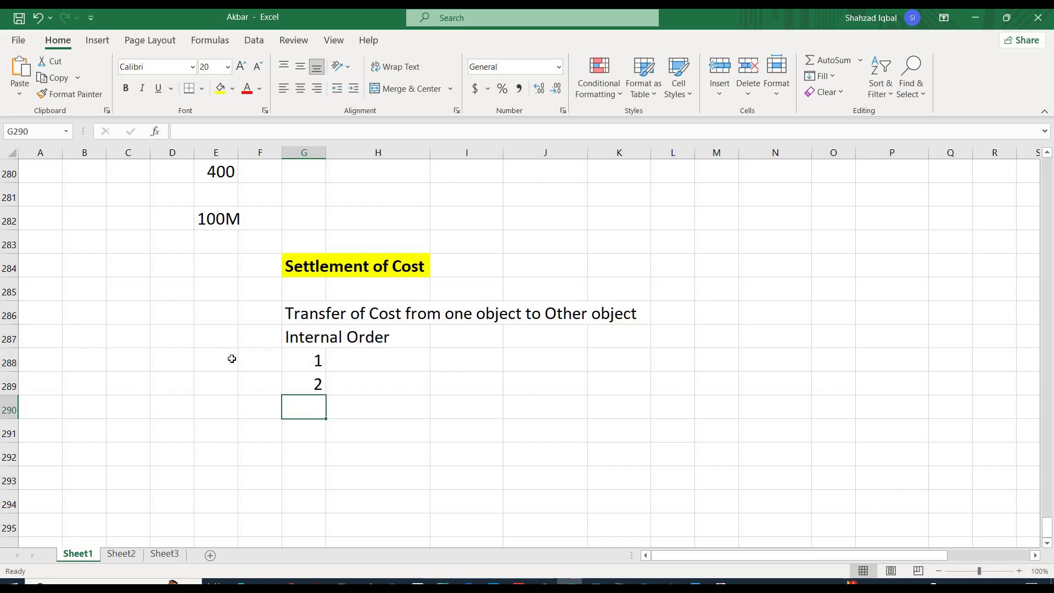
- Name the numbered items 'Real Internal Order' and 'Statistical Internal Order' in H288:H289
key("Up")
key("Up")
key("Right")
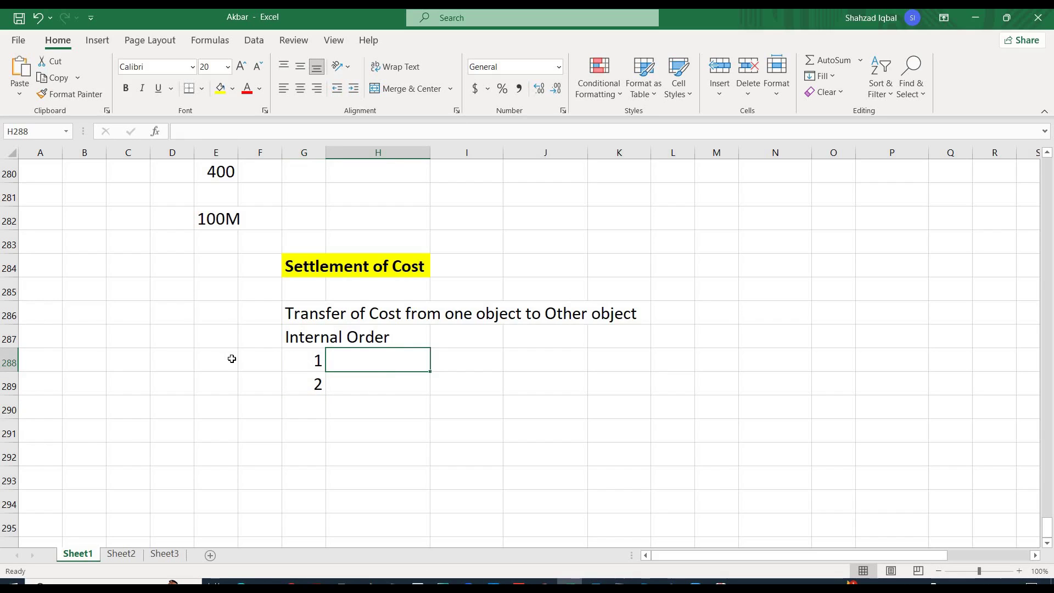
type("Real")
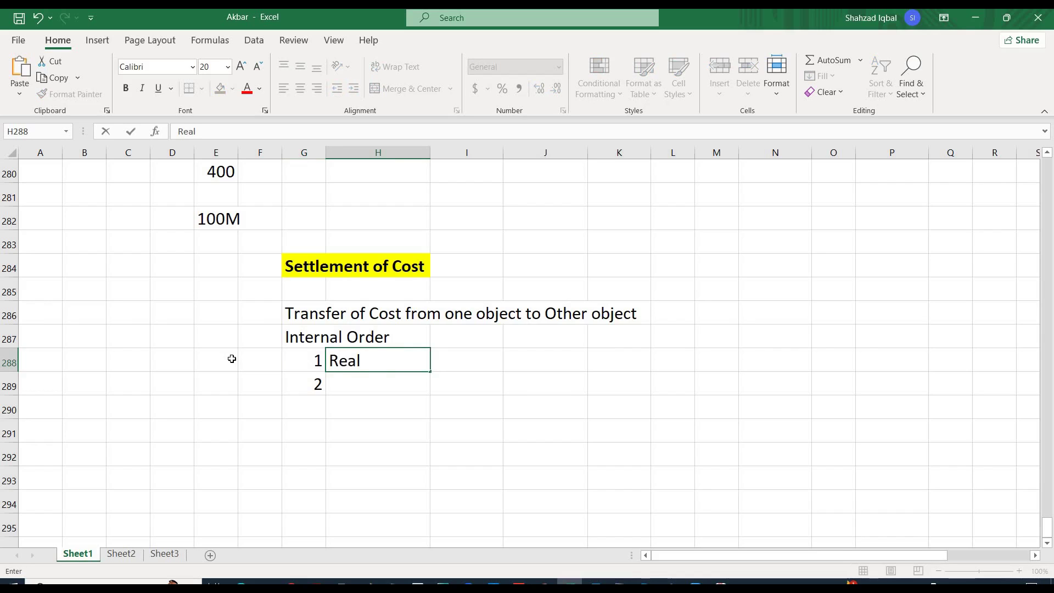
type(" Internal Order")
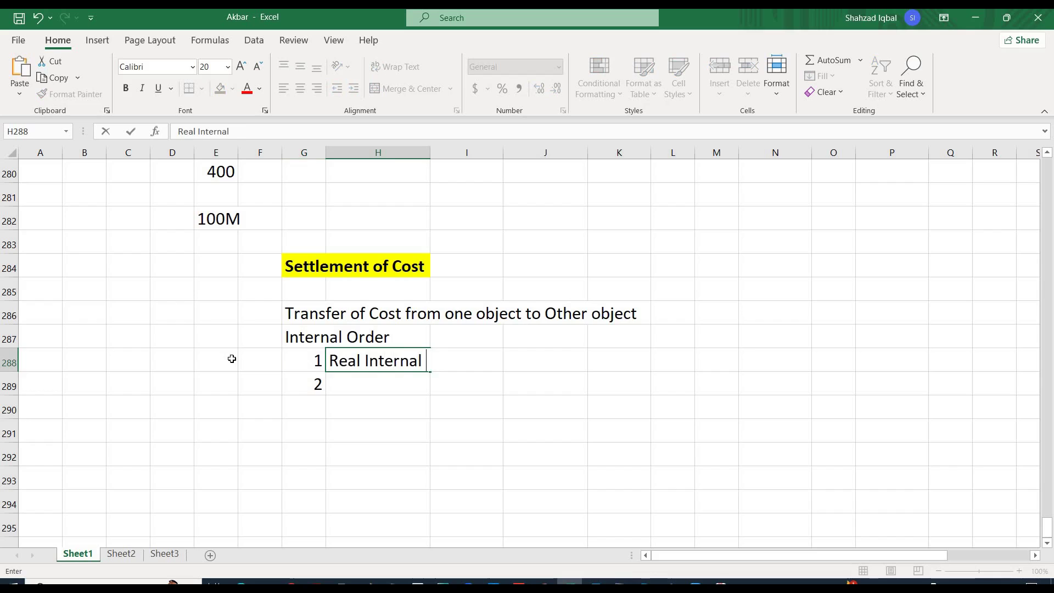
key("Return")
type("S")
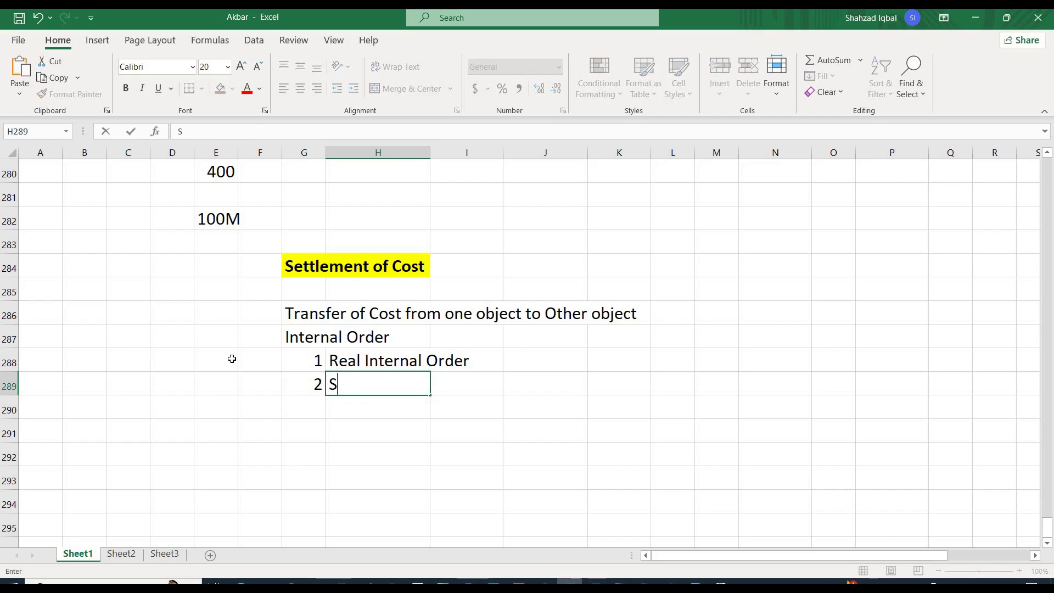
type("tatisti")
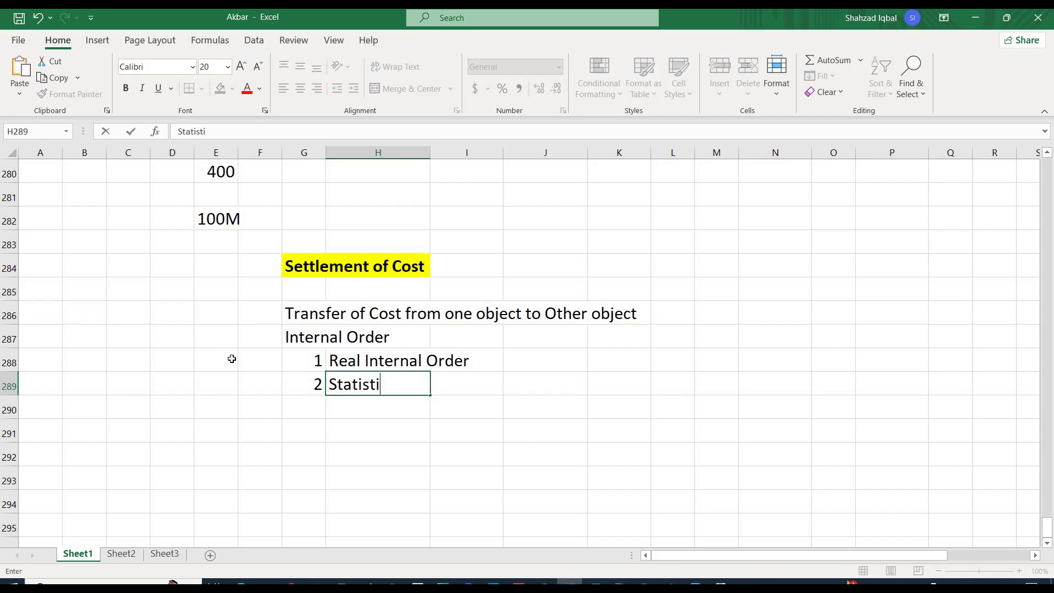
type("cal Internal Order")
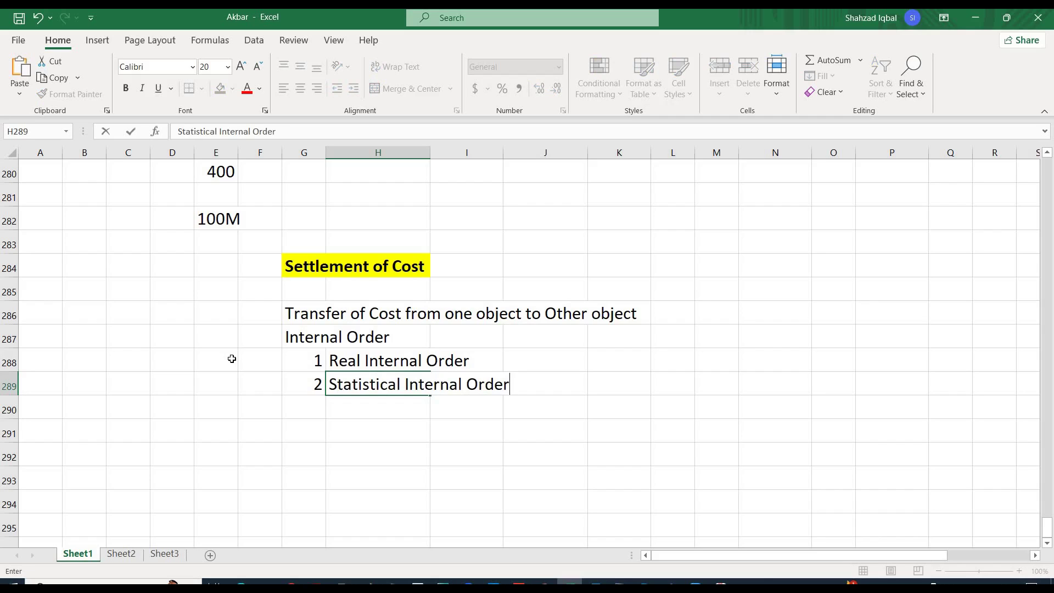
key("Return")
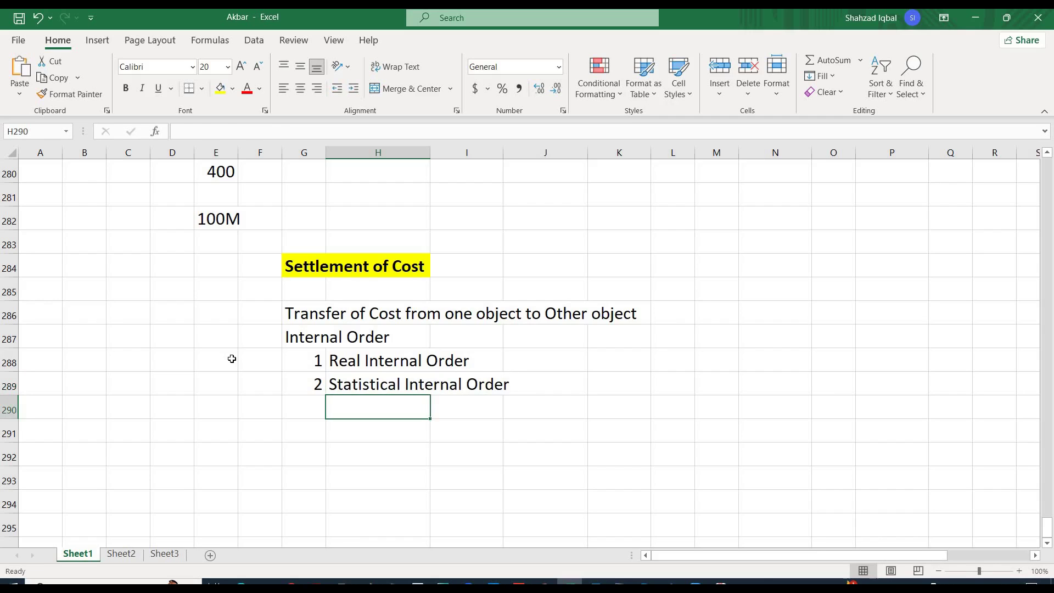
key("Up")
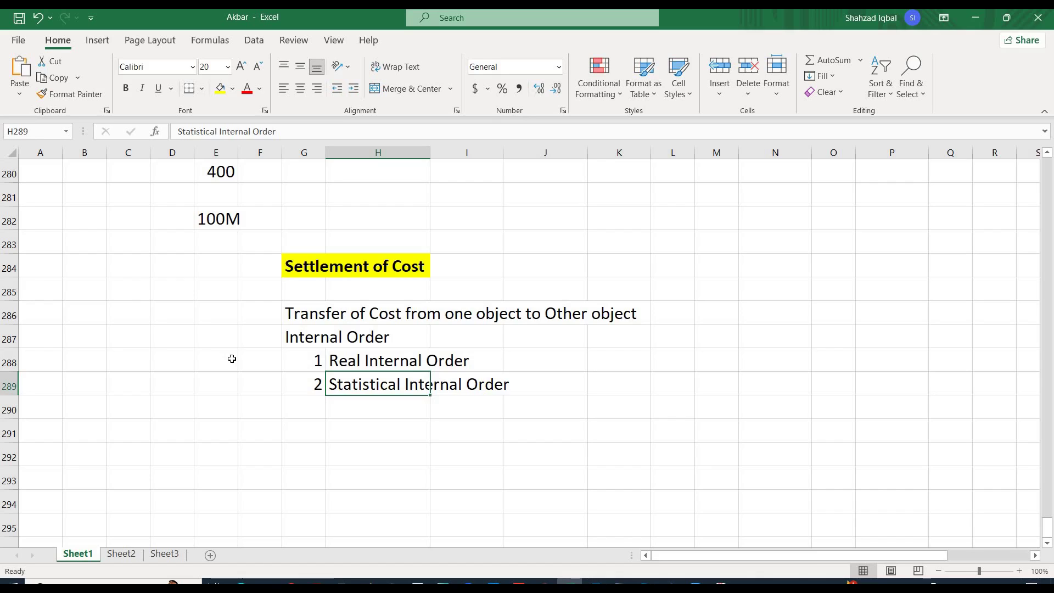
key("Up")
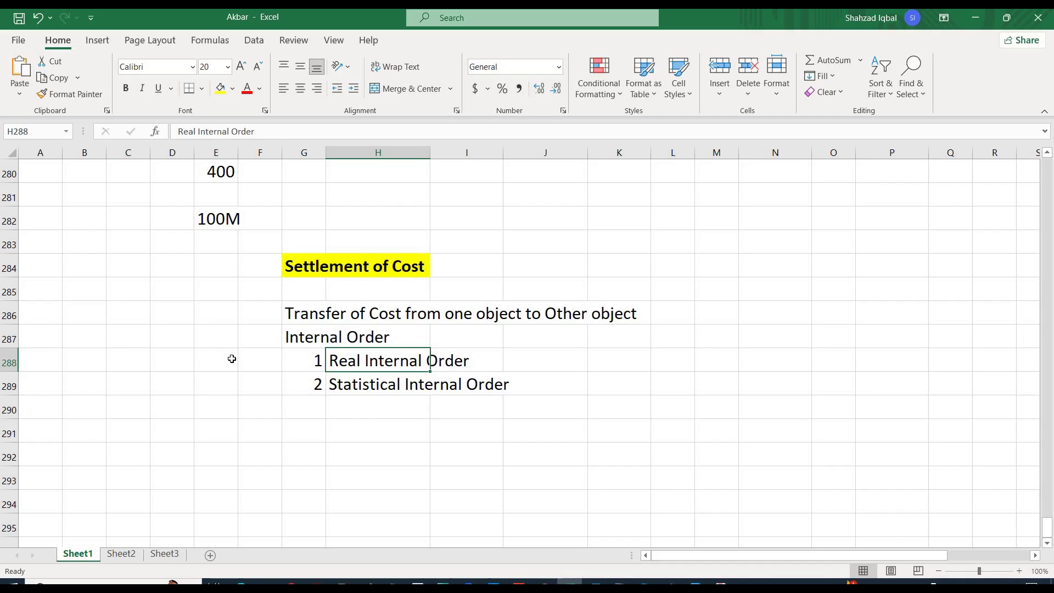
key("Right")
key("Right")
key("Right")
- Note 'Settlement Possible' in K288 and 'Settlement Not Possible' in K289
type("S")
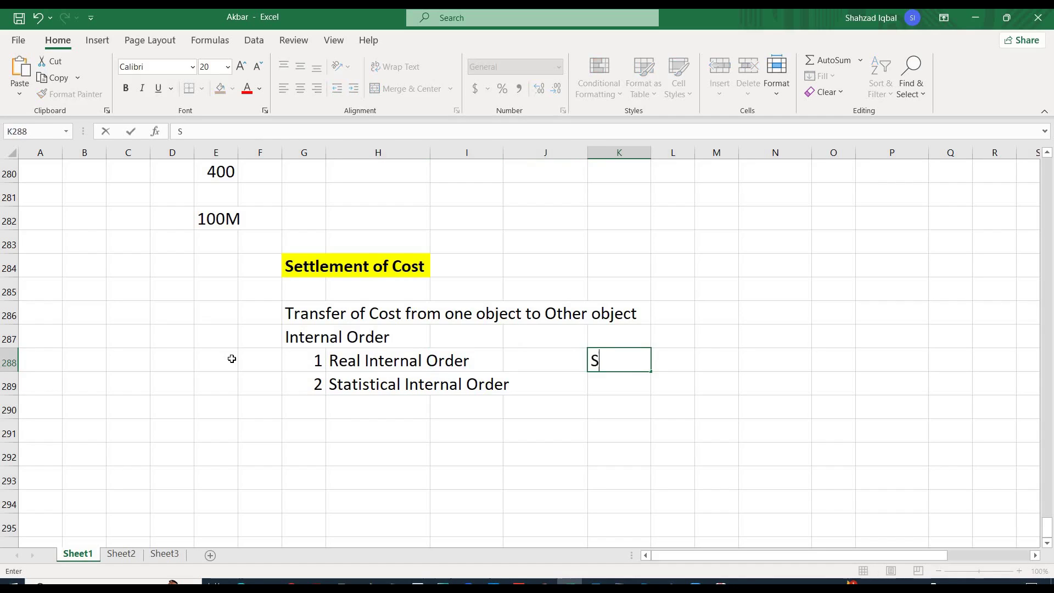
type("ettlement Possi")
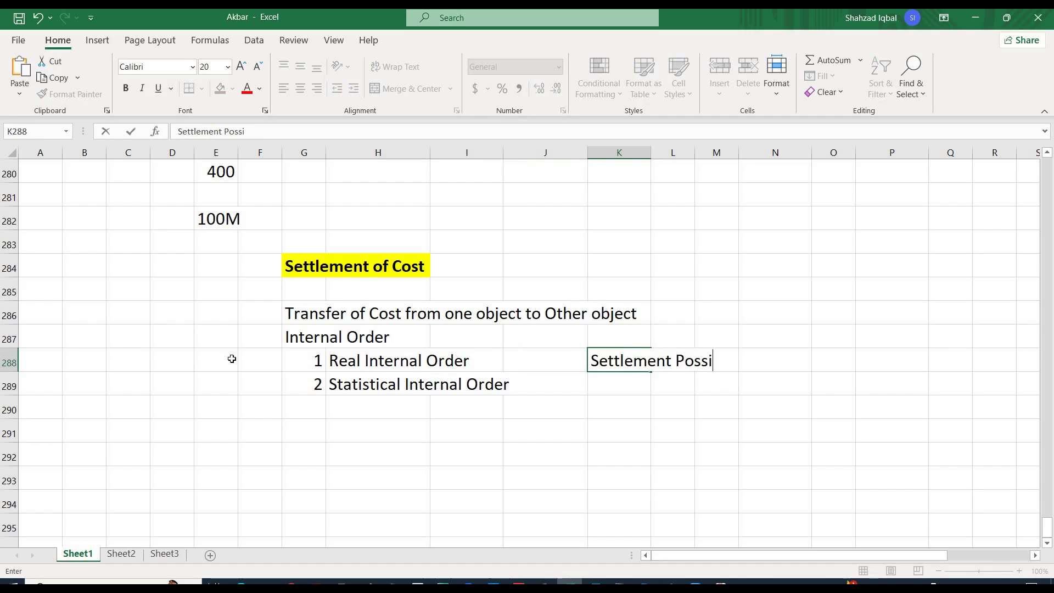
type("ble")
key("Return")
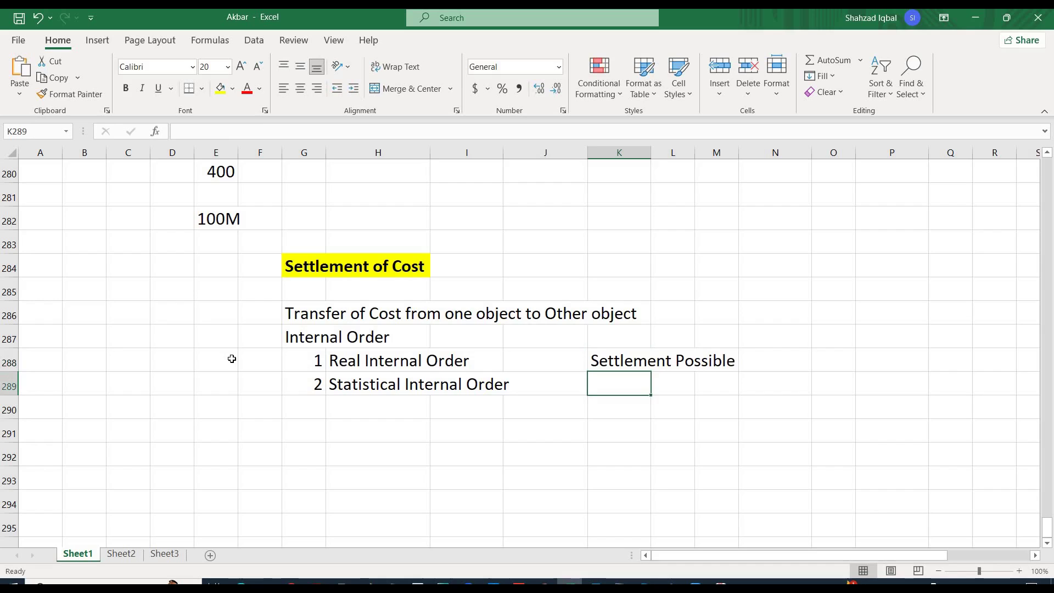
type("Set")
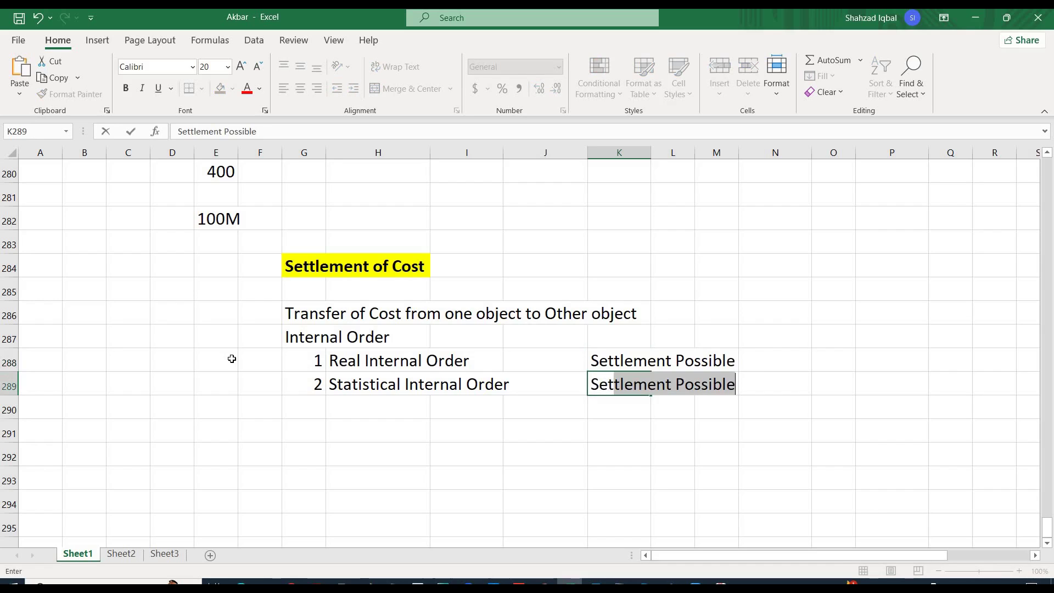
key("BackSpace")
type("t")
key("BackSpace")
type("tle")
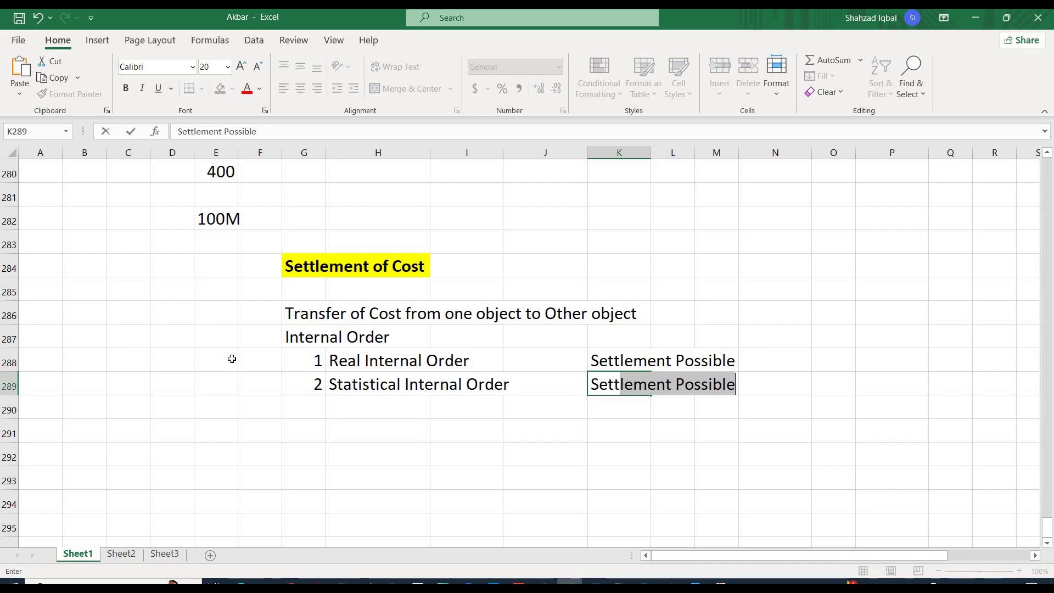
type("ment Not ")
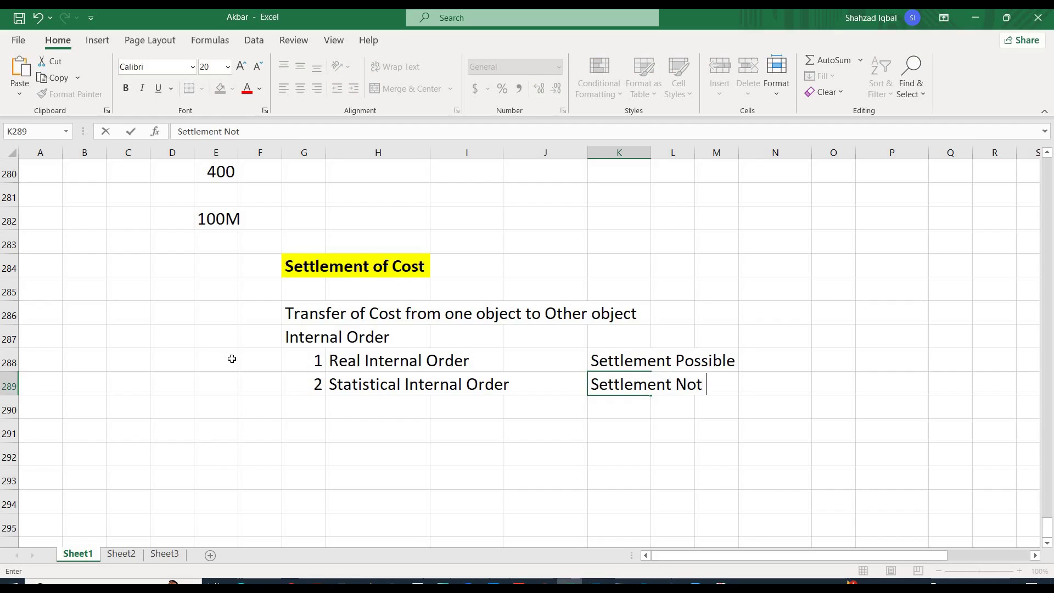
type("Possible")
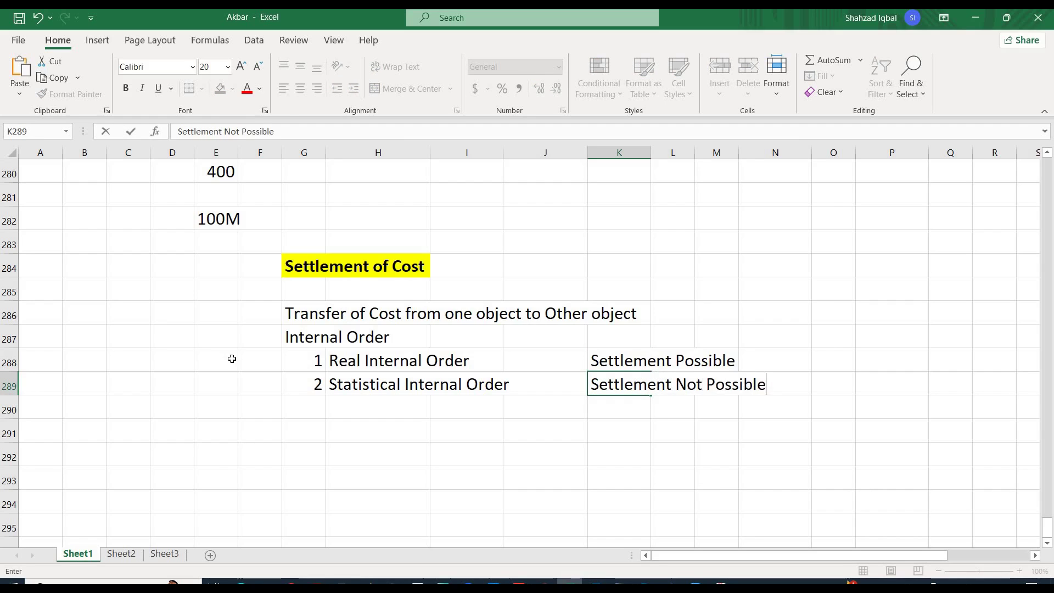
key("Return")
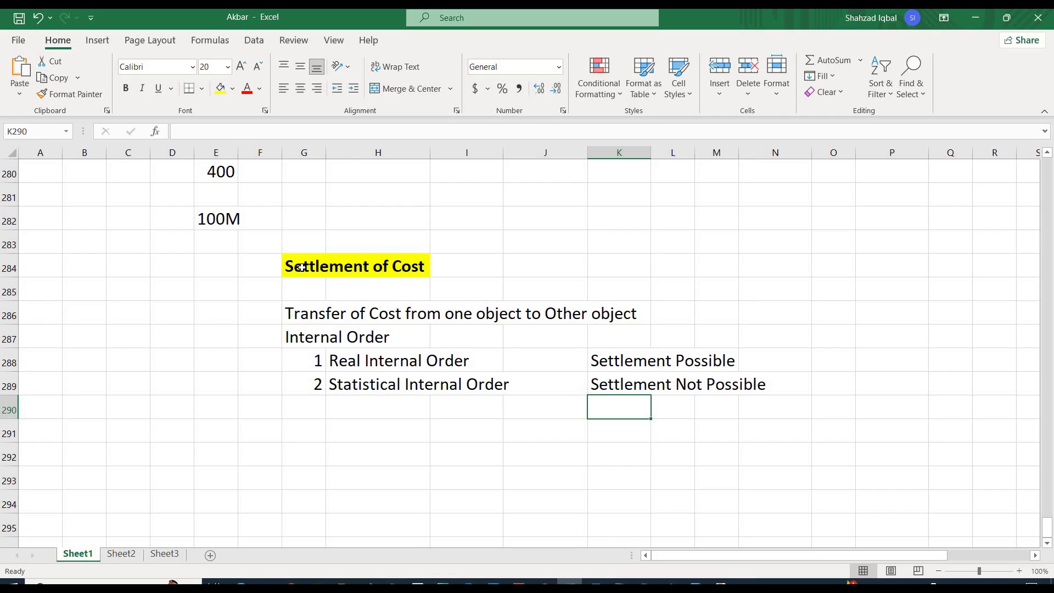
left_click_drag(306, 267, 407, 261)
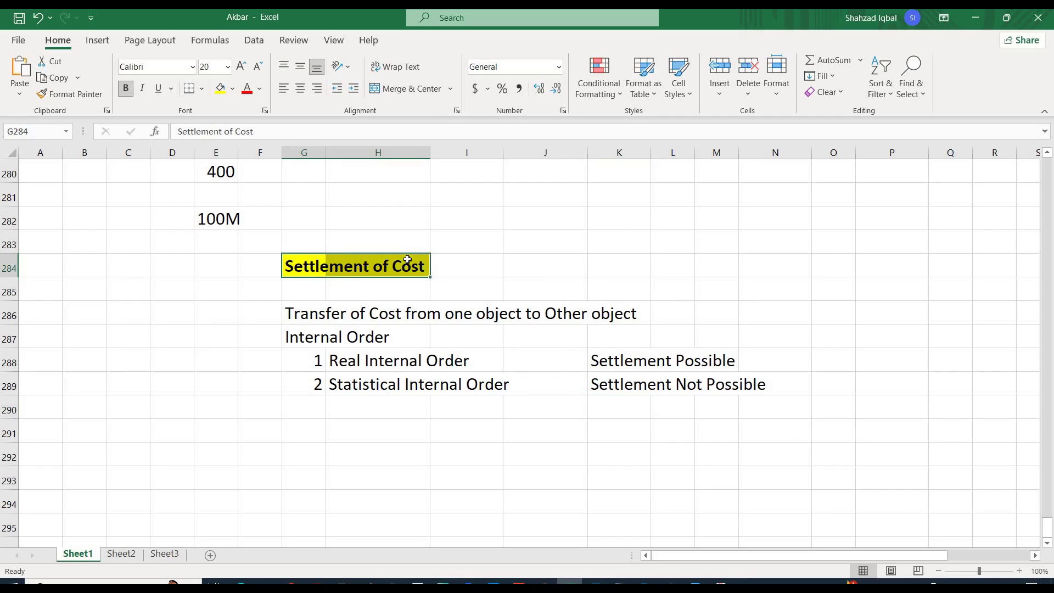
- Type 'Real Cost Center', 'Real Profit center' and 'Real WBS Element' into G291:G293
left_click(345, 361)
left_click_drag(467, 362, 468, 362)
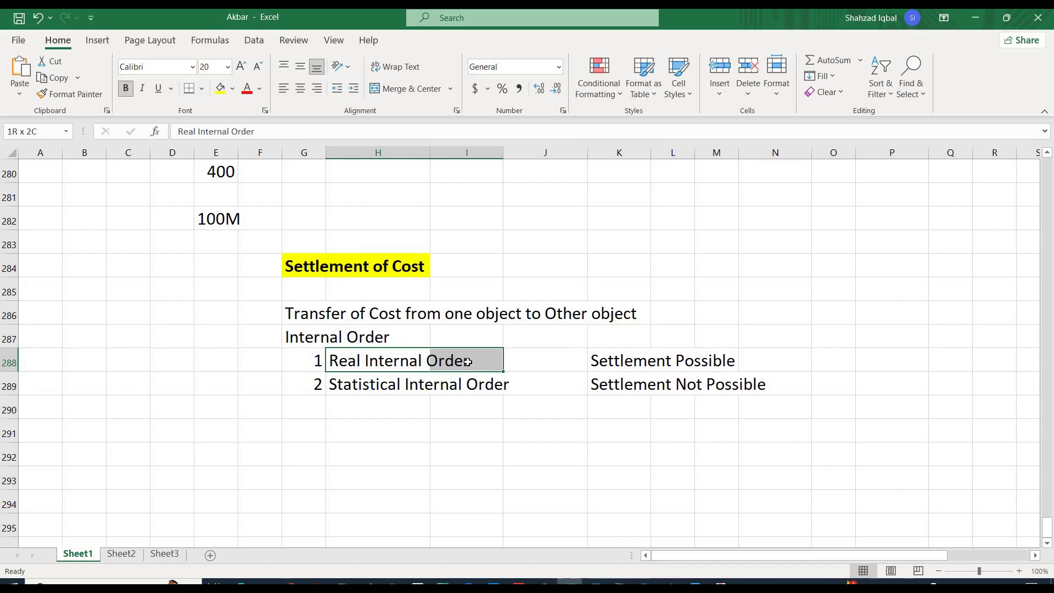
left_click(317, 416)
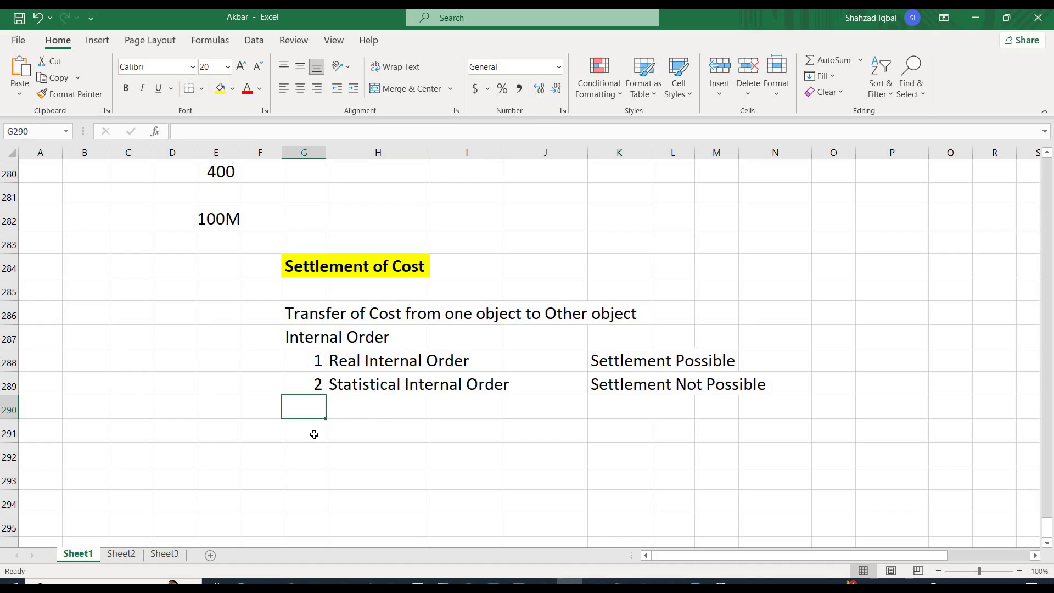
left_click(314, 434)
type("Real")
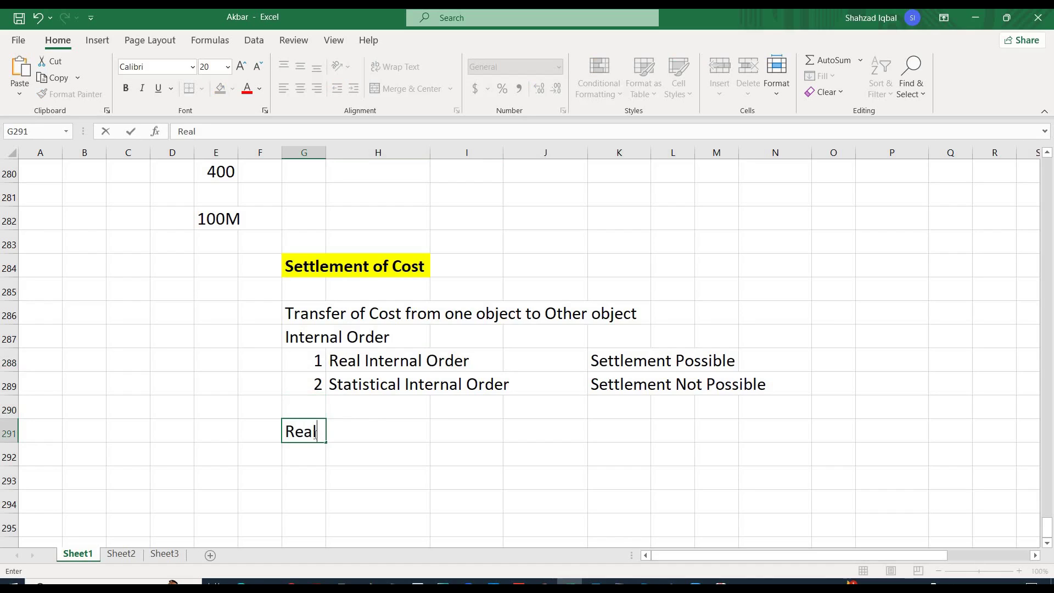
type(" Cost Center")
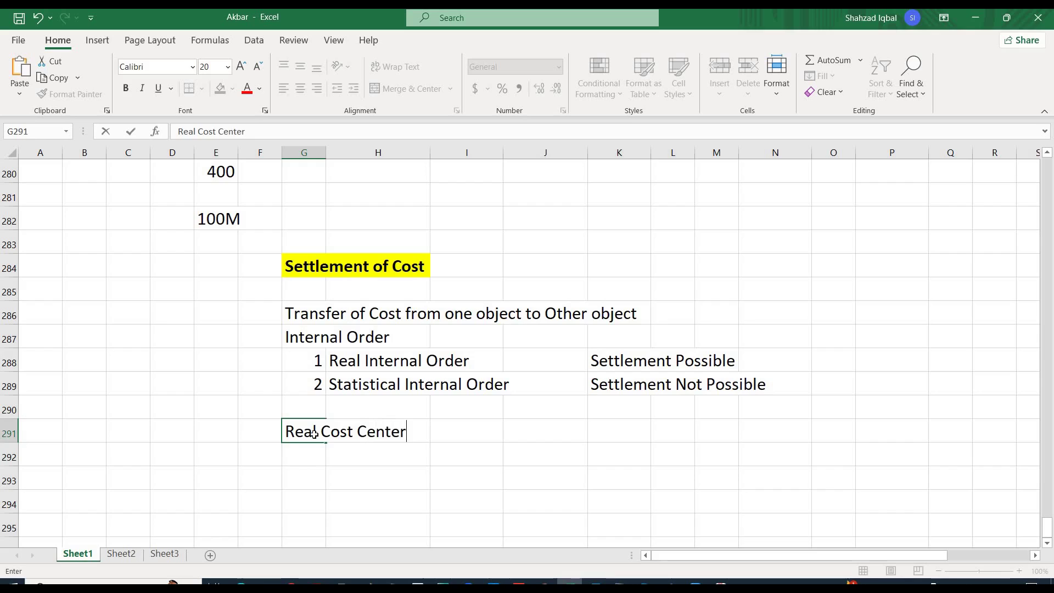
key("Return")
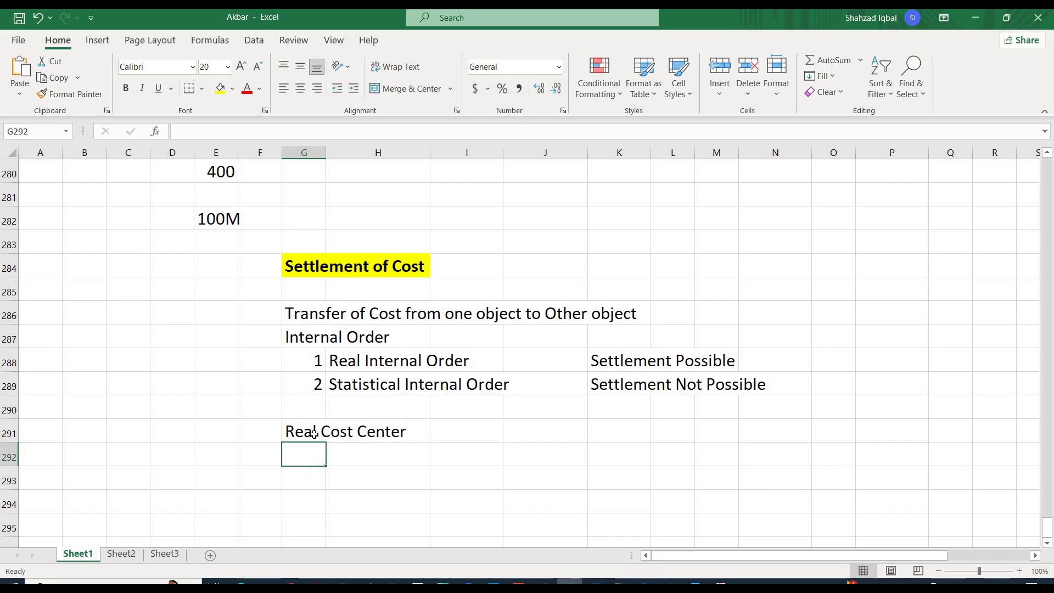
type("Real ")
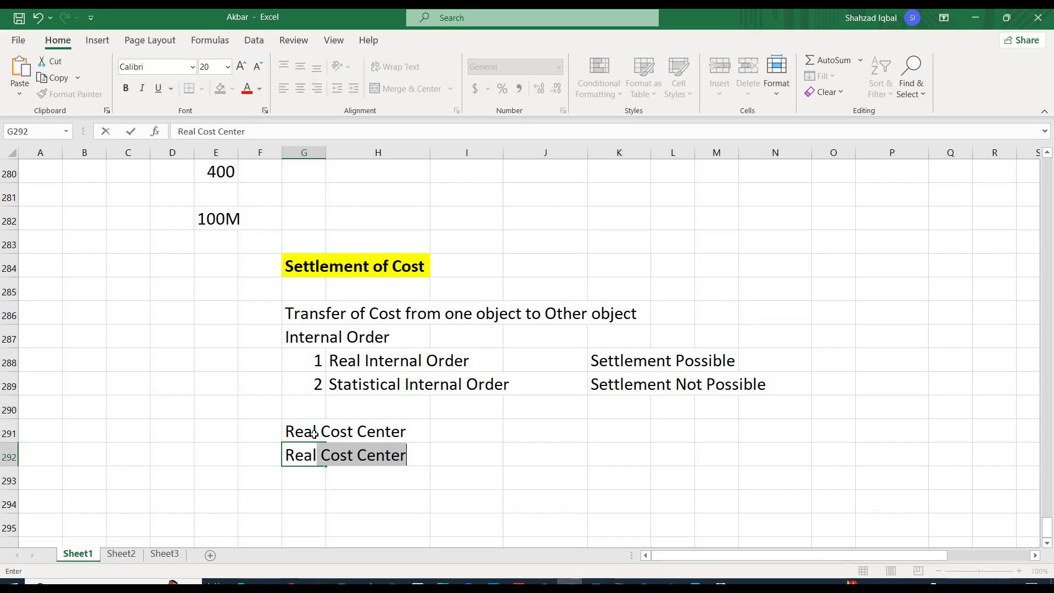
type("Profit center")
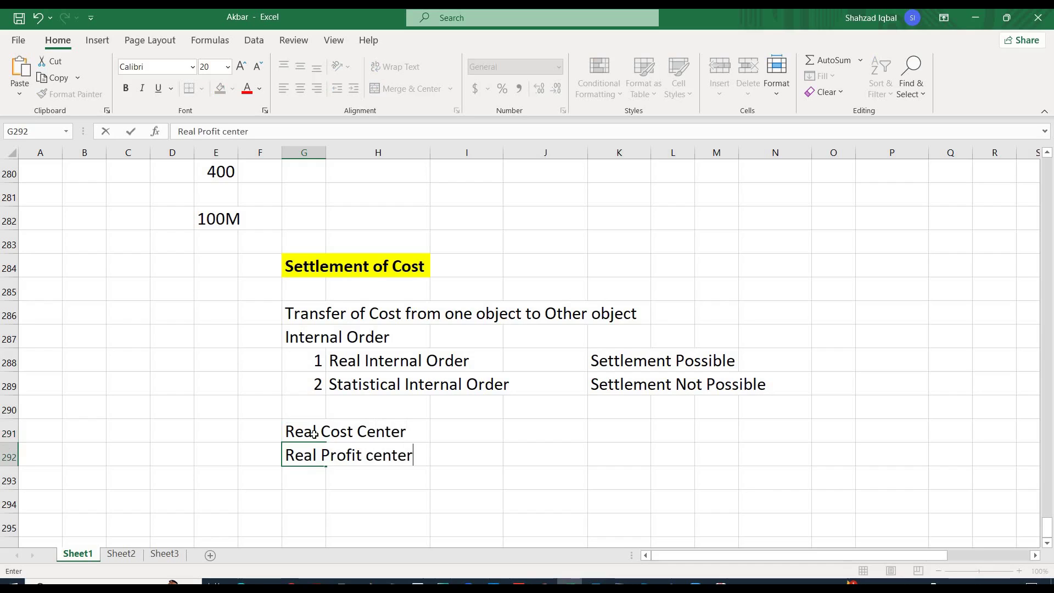
key("Return")
type("Real ")
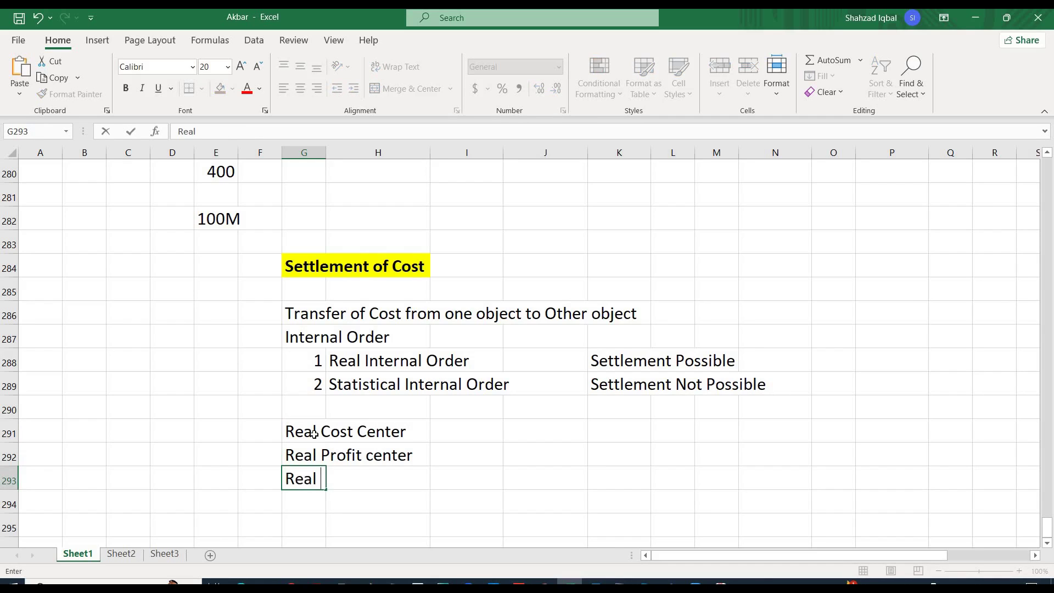
type("WBS Element")
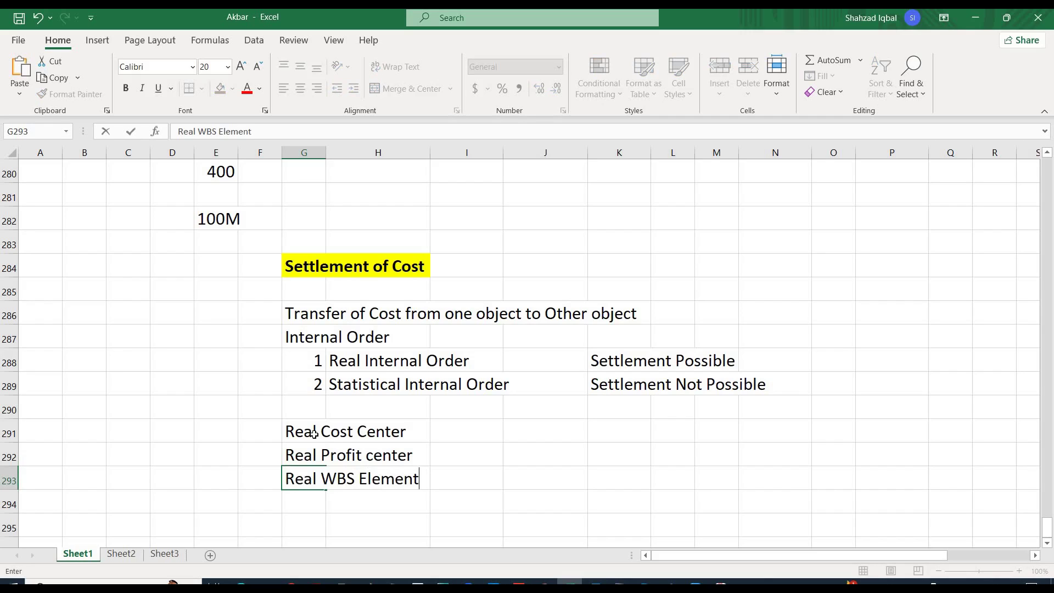
key("Return")
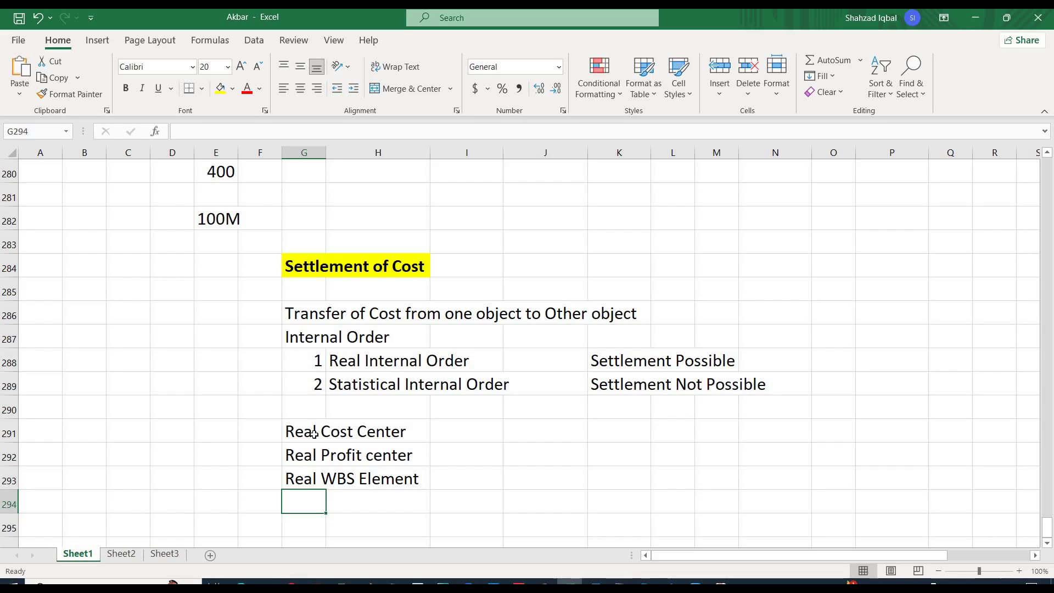
scroll(314, 435, "down", 1)
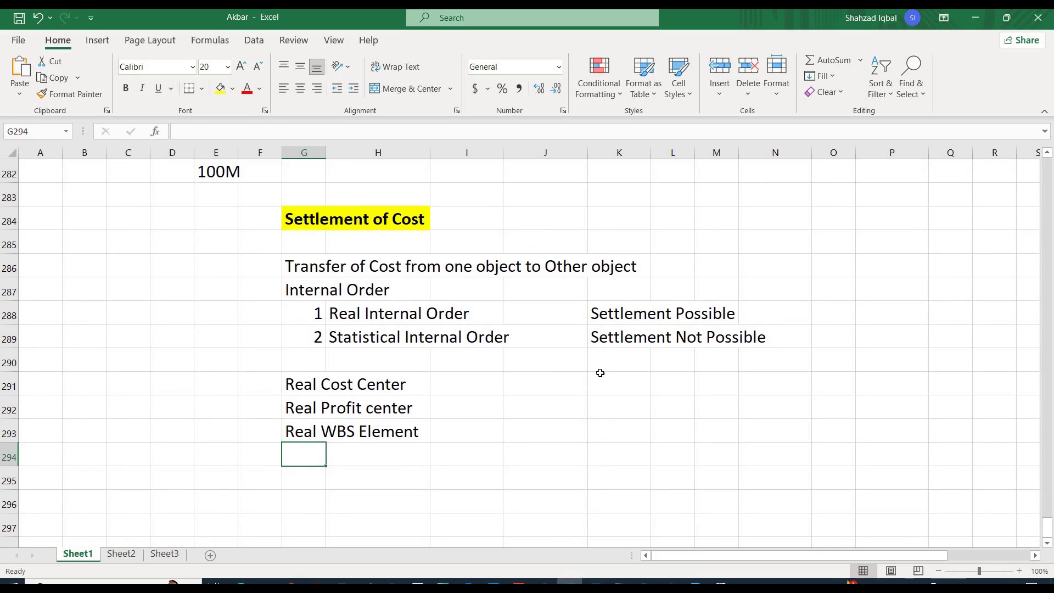
left_click(561, 402)
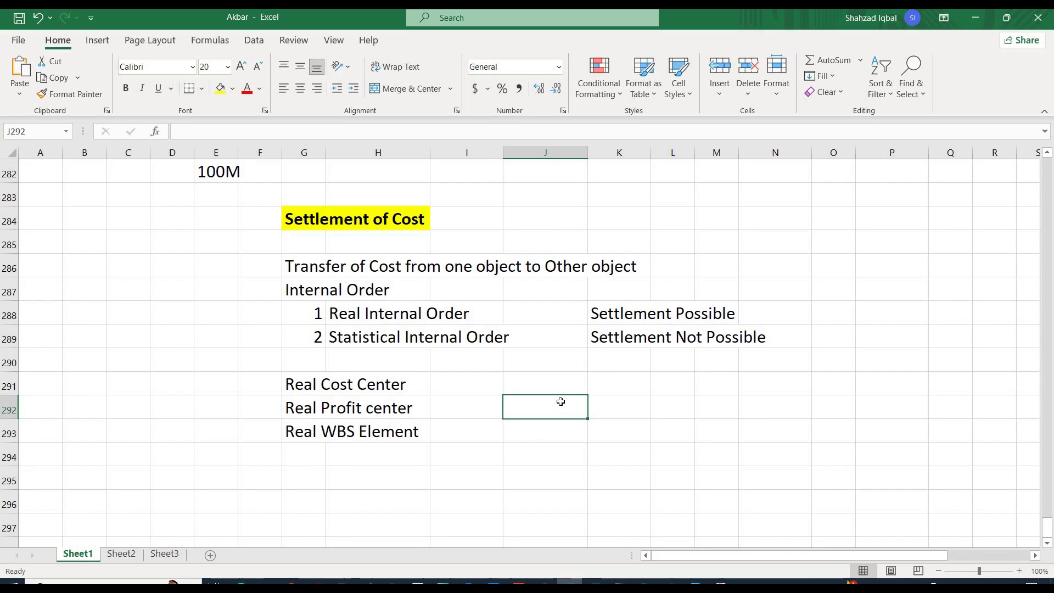
- Type 'Mechanisam for transfer of cost' in J292 beside Real Profit center
type("Mechanisam")
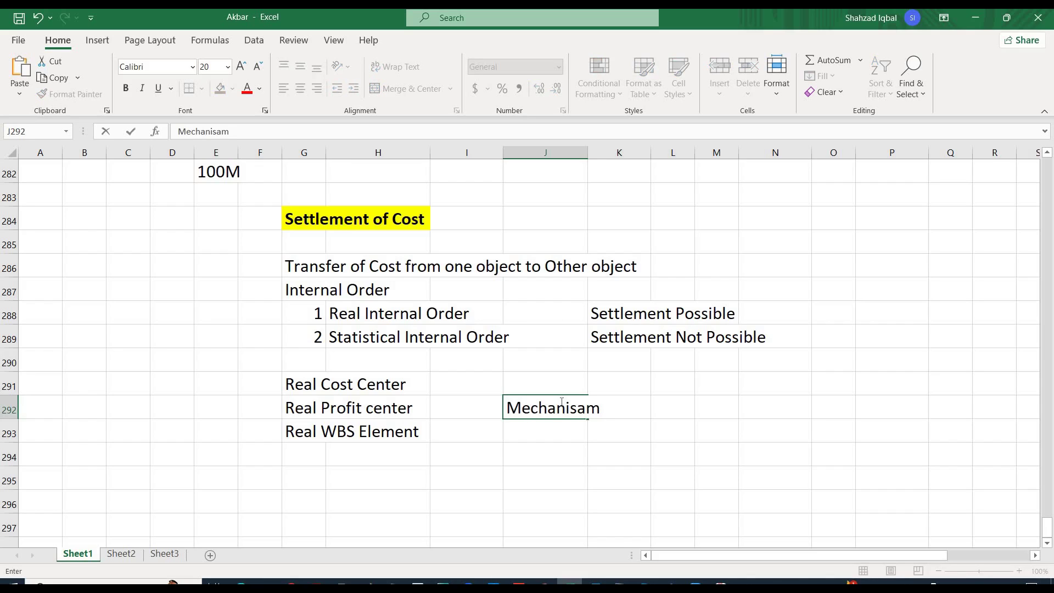
type(" for transf")
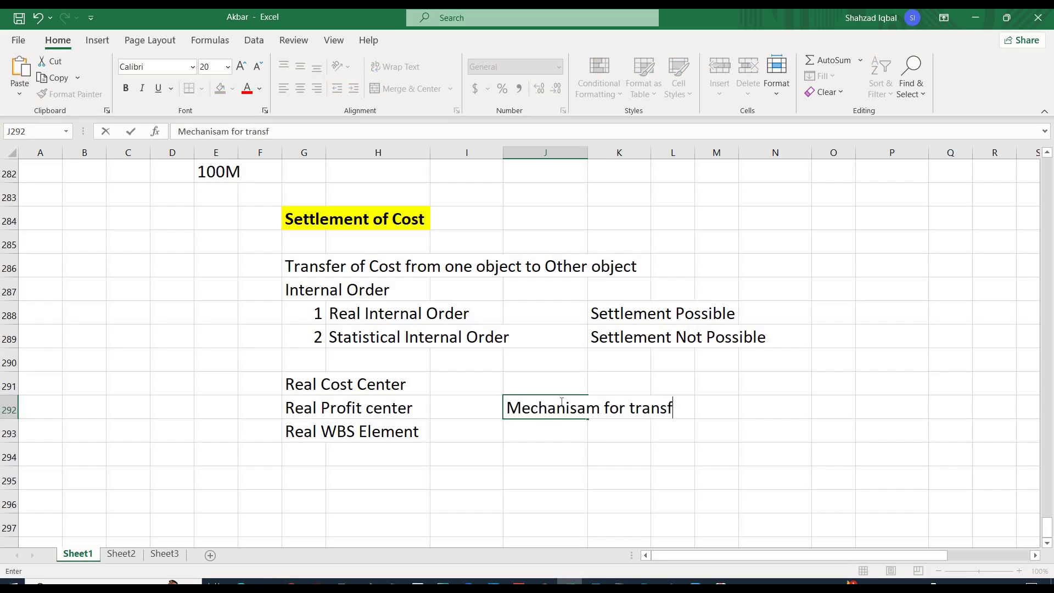
type("er of co")
type("st")
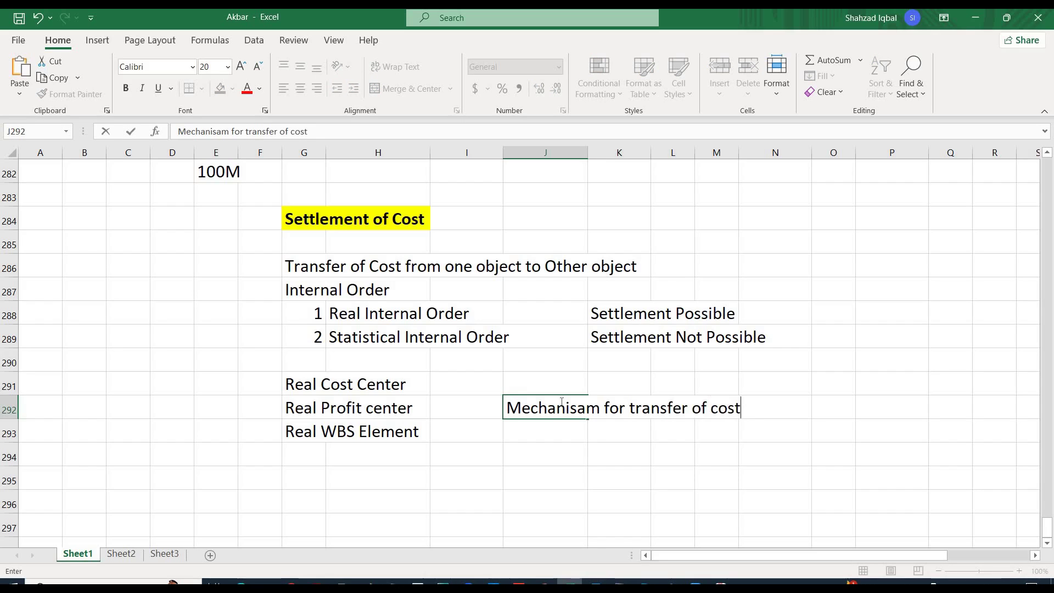
key("Return")
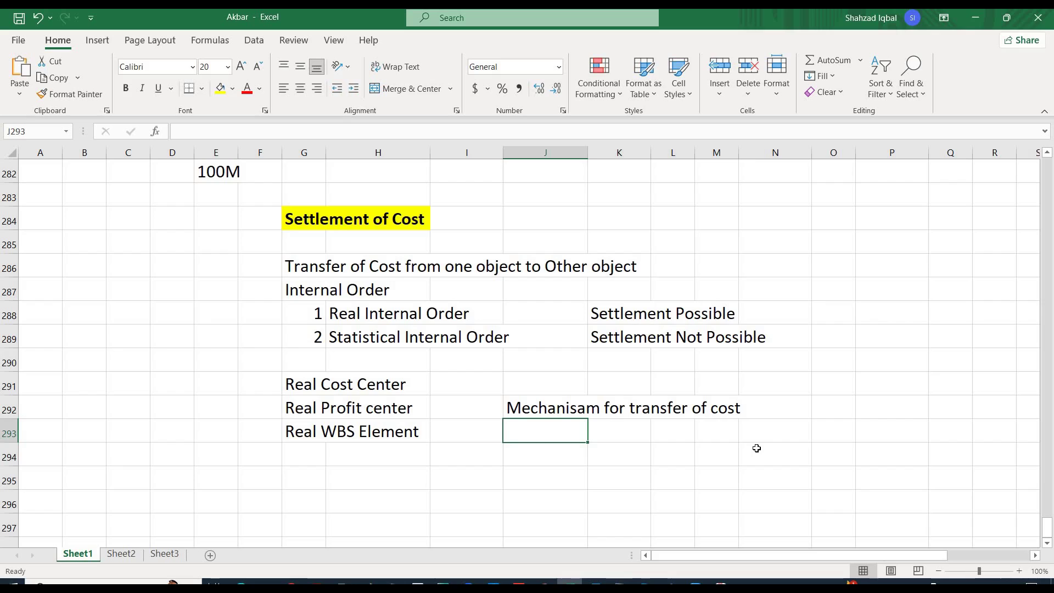
- Enter 'Settlement Profile' in J293 and highlight it alongside the Internal Order heading
type("Se")
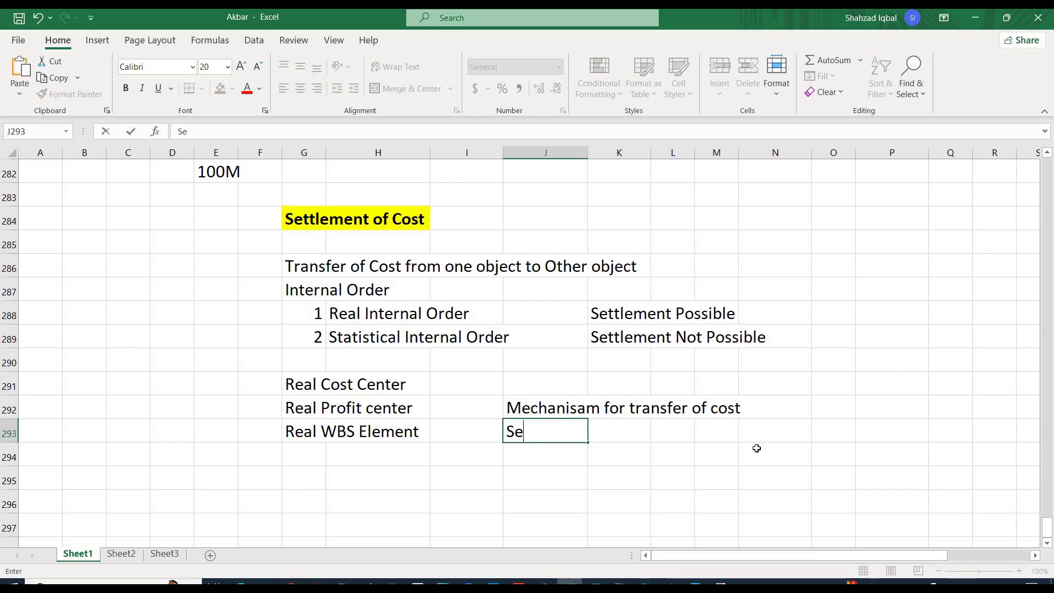
type("ttlement ")
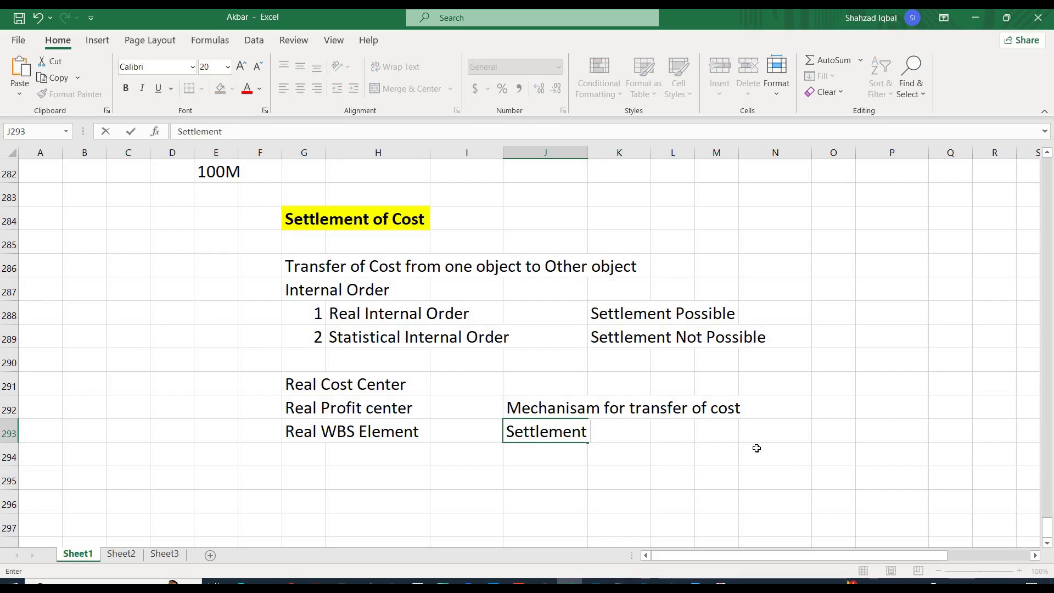
type("Profile")
key("Return")
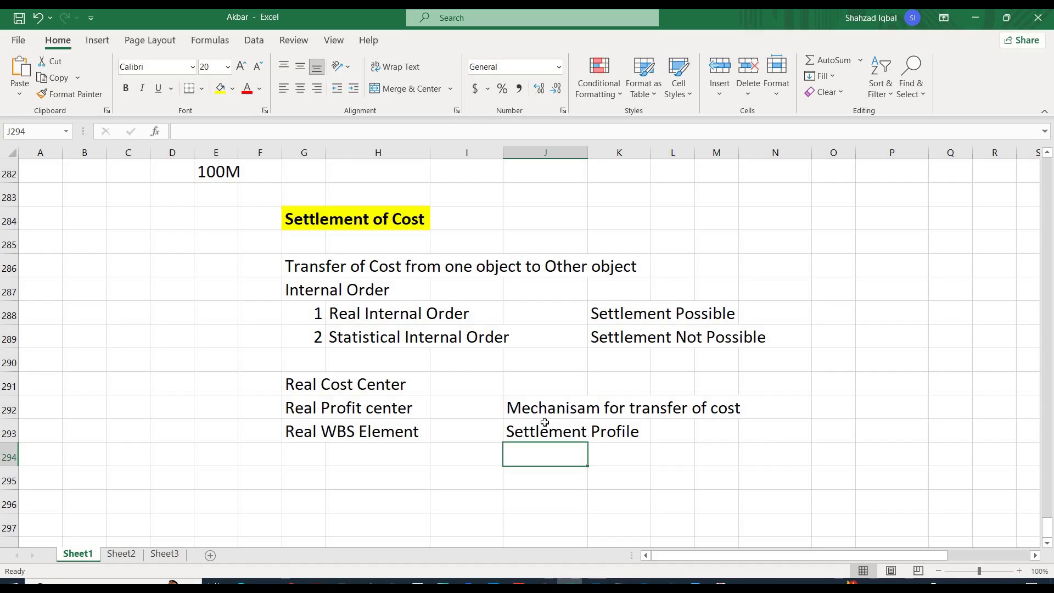
left_click_drag(538, 427, 670, 429)
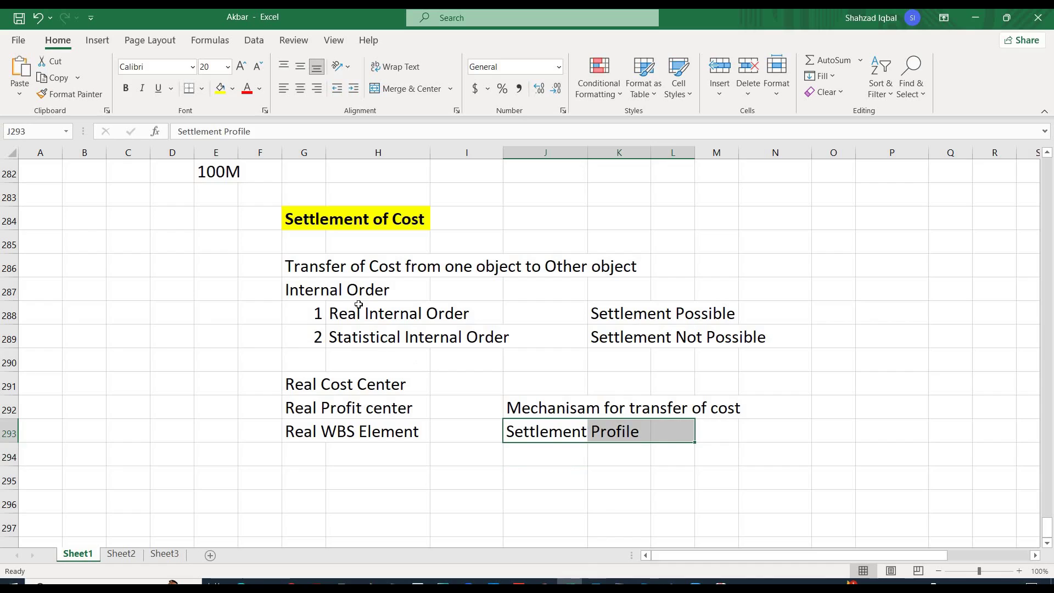
left_click_drag(300, 288, 384, 288)
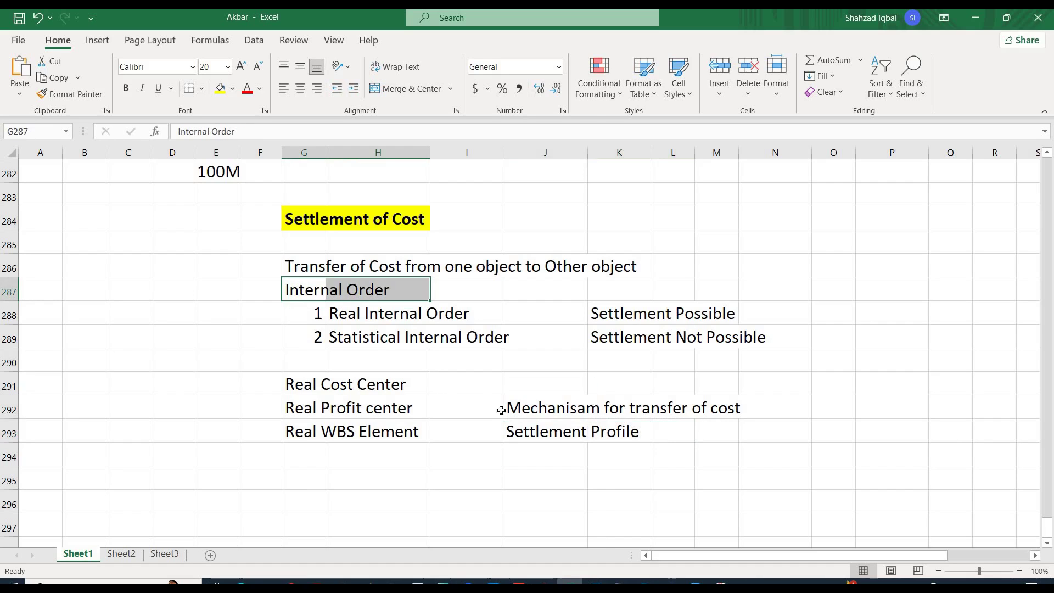
left_click(518, 429)
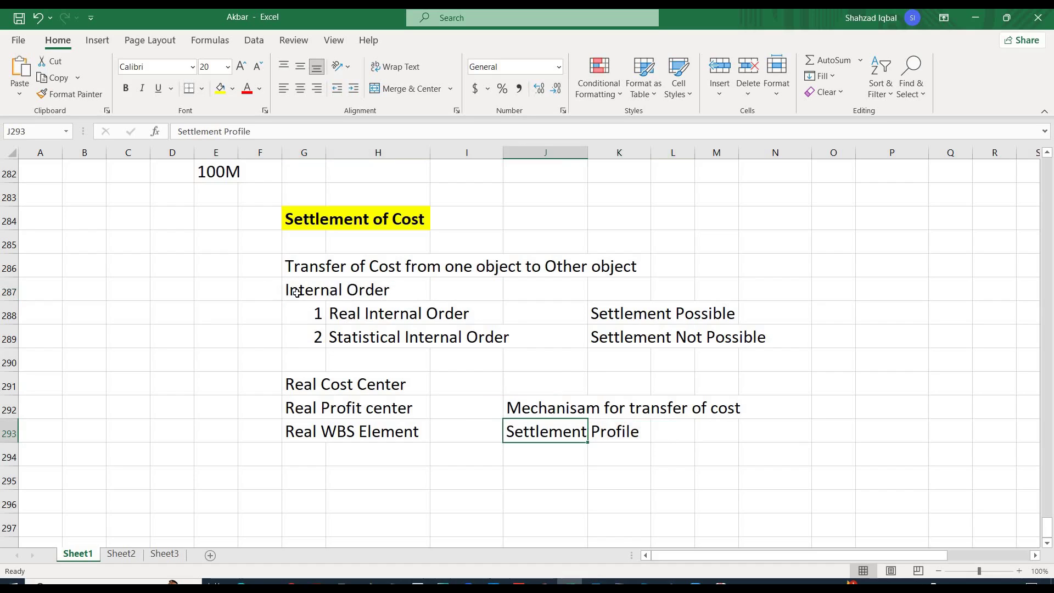
left_click(409, 289)
left_click_drag(410, 290, 415, 290)
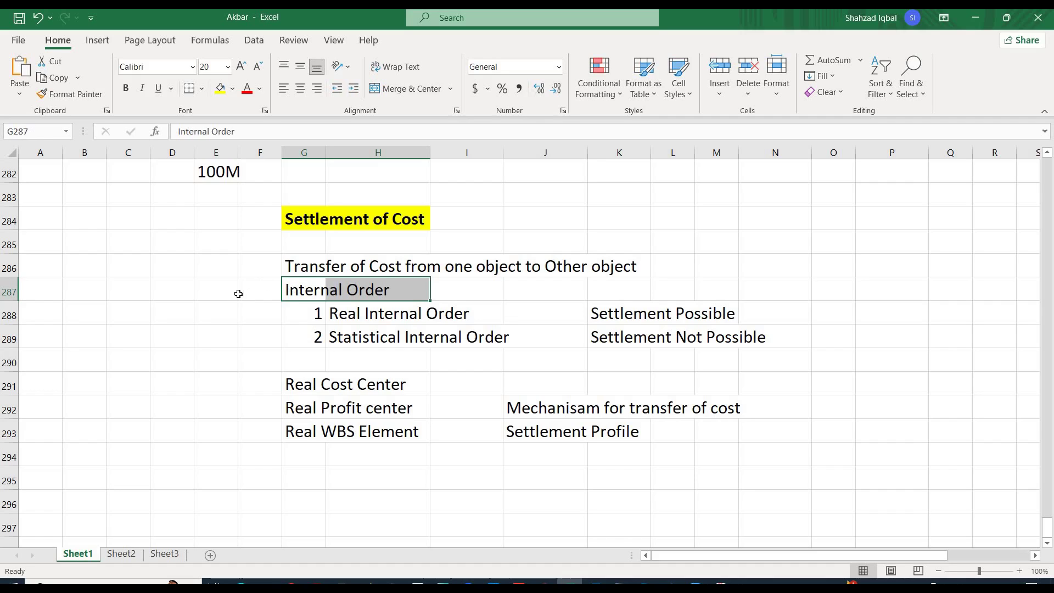
- Label cell C287 'Order Type' to the left of Internal Order
left_click(147, 290)
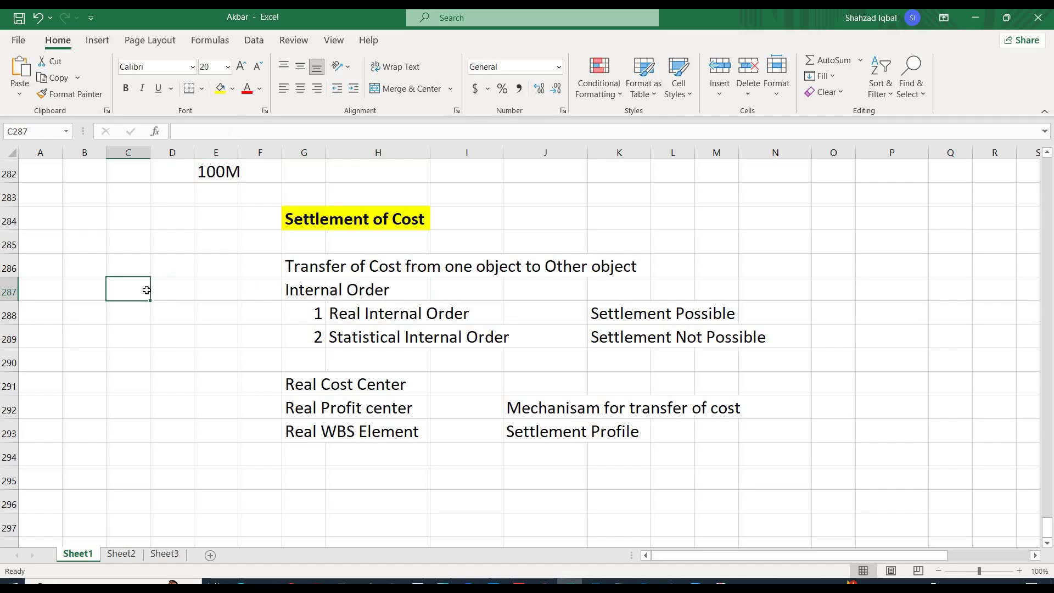
type("Order")
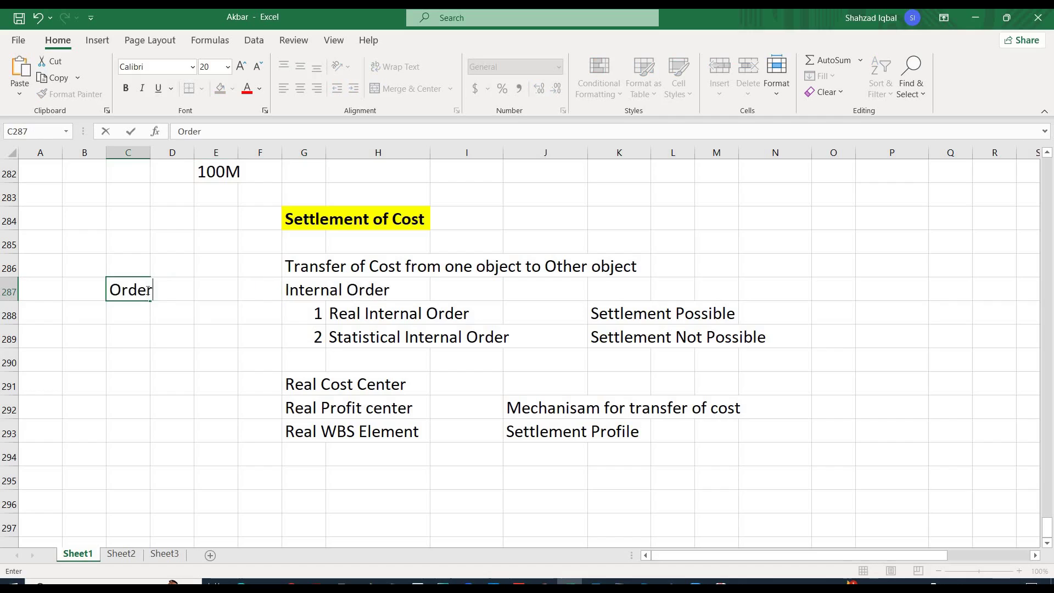
type(" Type")
key("Return")
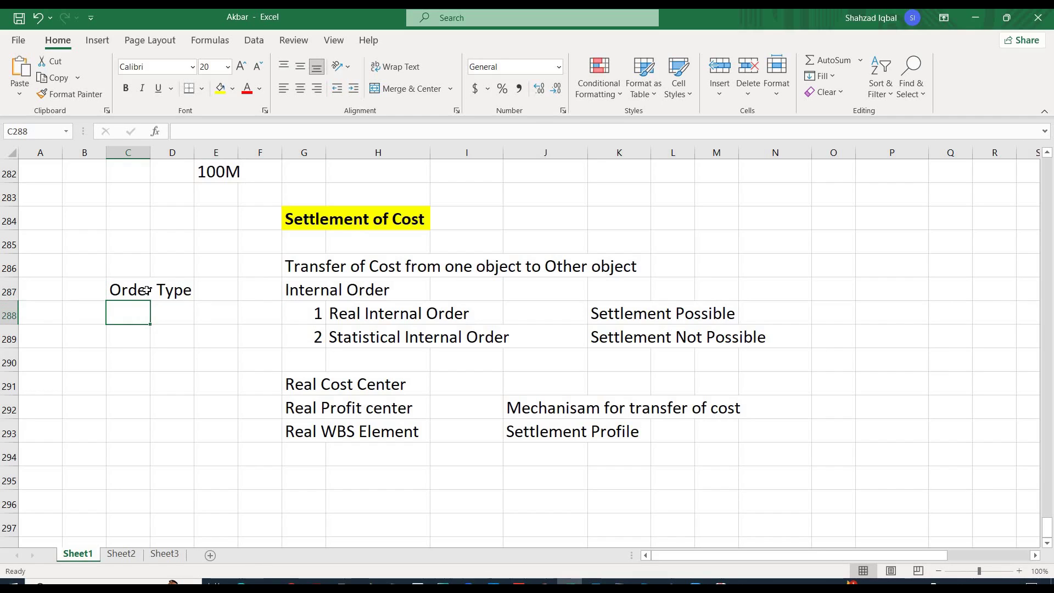
left_click(538, 437)
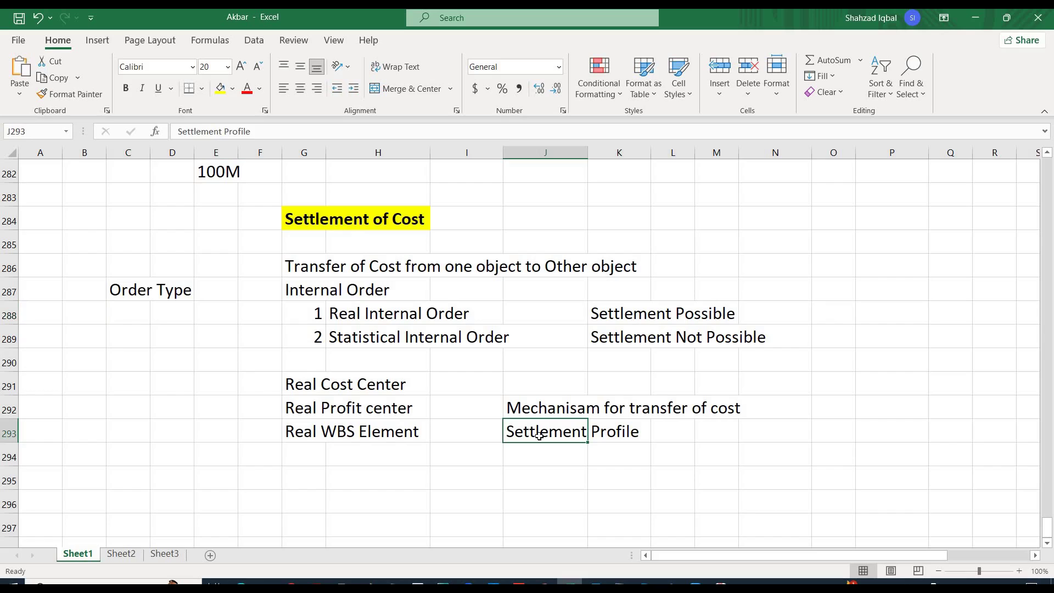
left_click(128, 288)
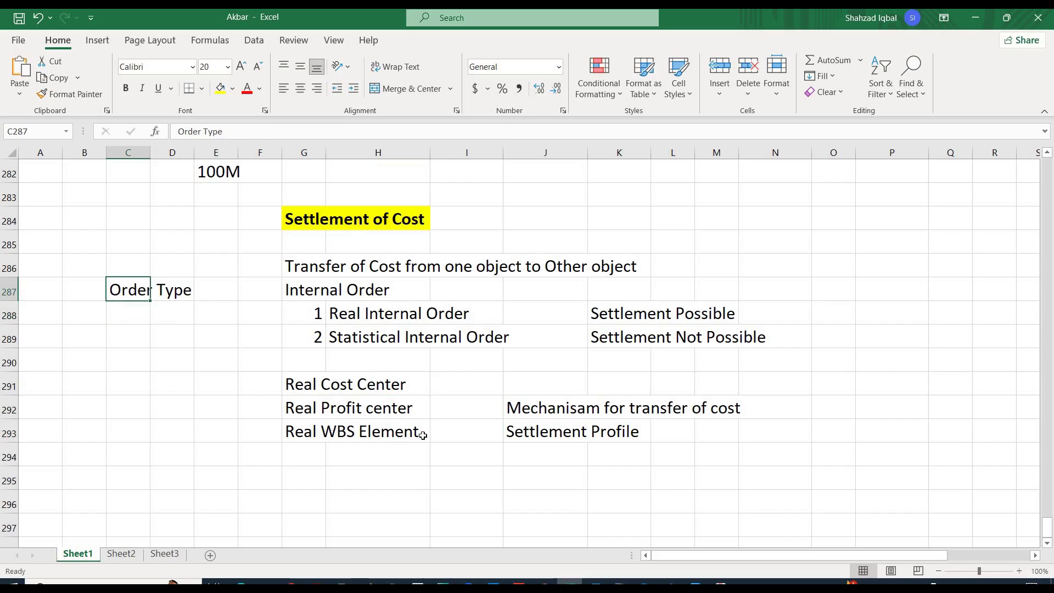
left_click(529, 434)
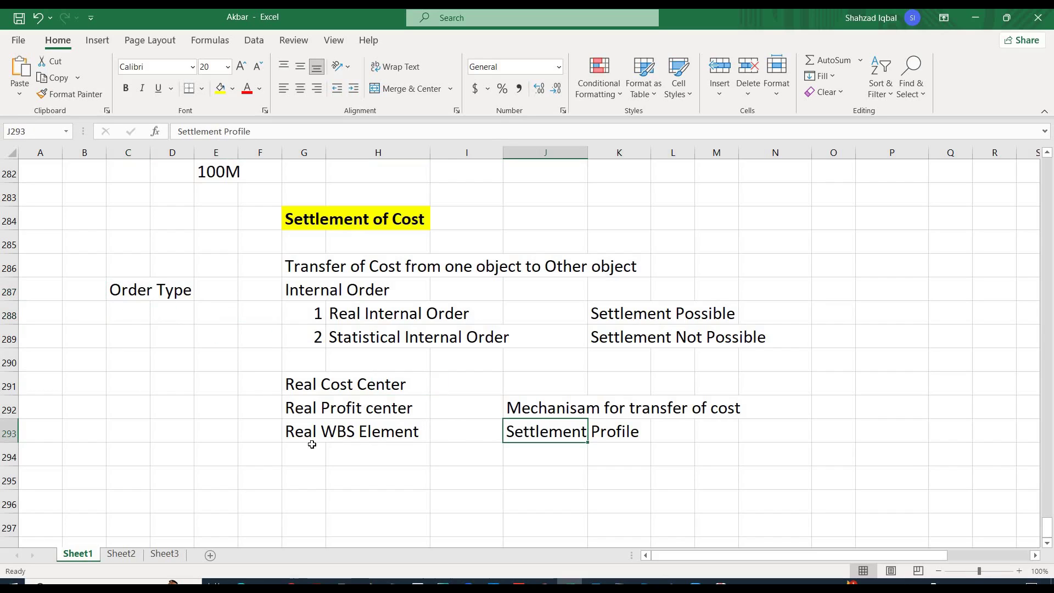
left_click(337, 435)
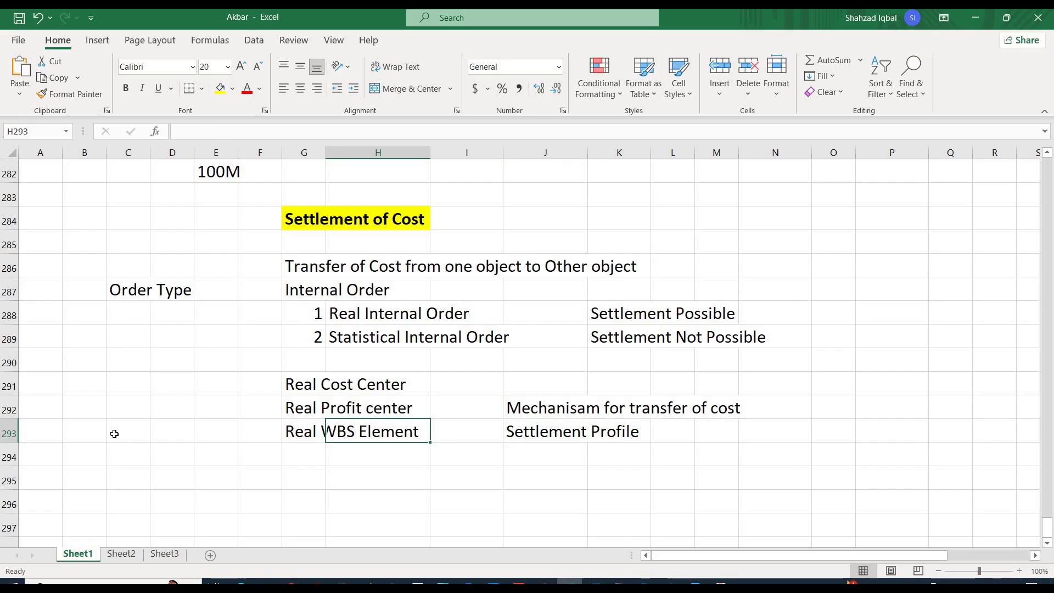
- Label cell C293 'Project Profile' in the Real WBS Element row
left_click(115, 434)
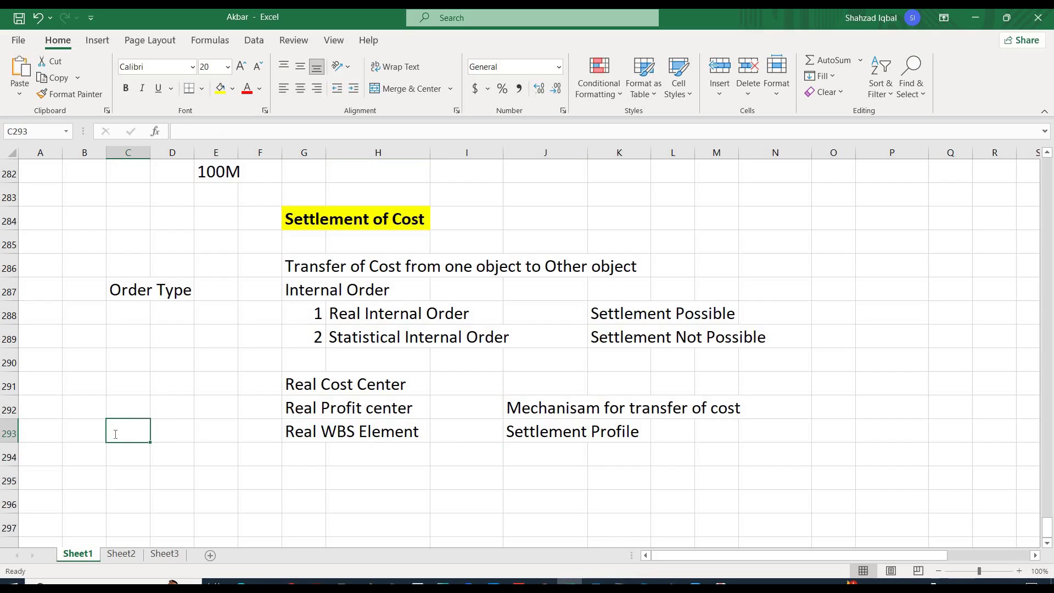
type("Project")
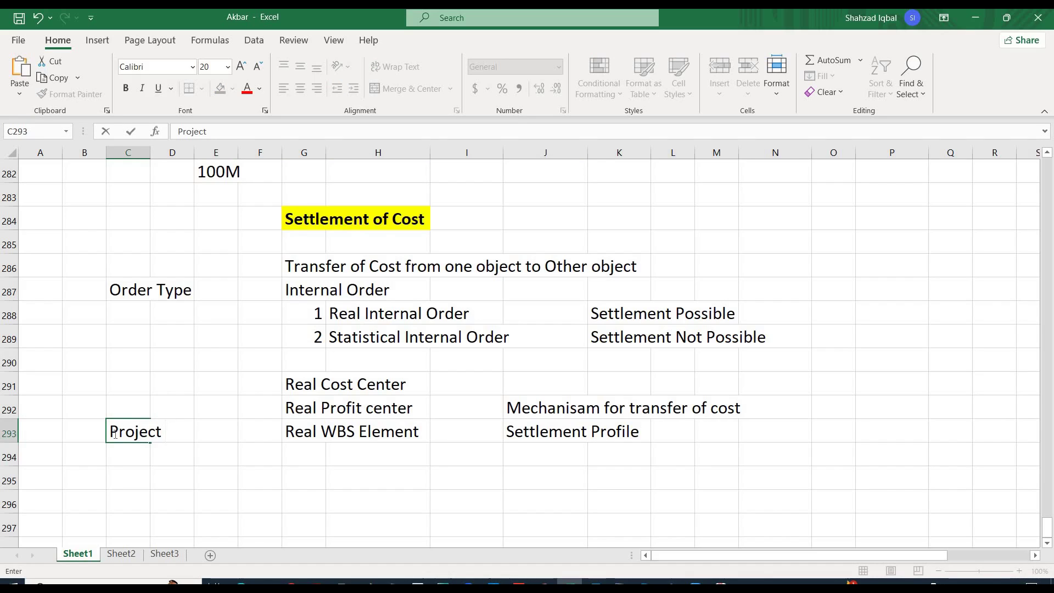
type(" Profile")
key("Return")
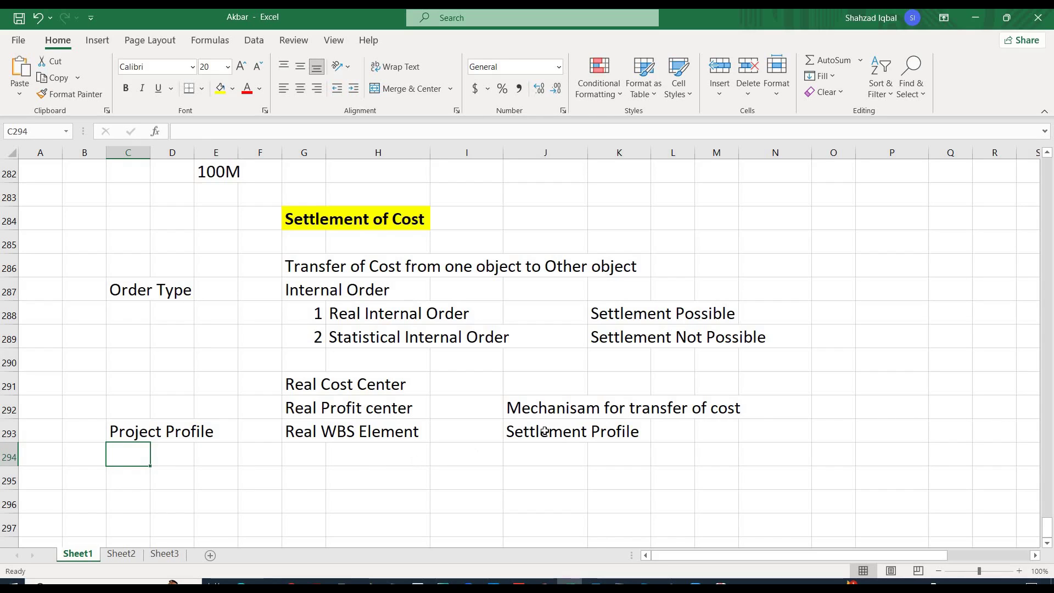
- Make the Settlement Profile label across J293:L293 bold
scroll(544, 430, "down", 1)
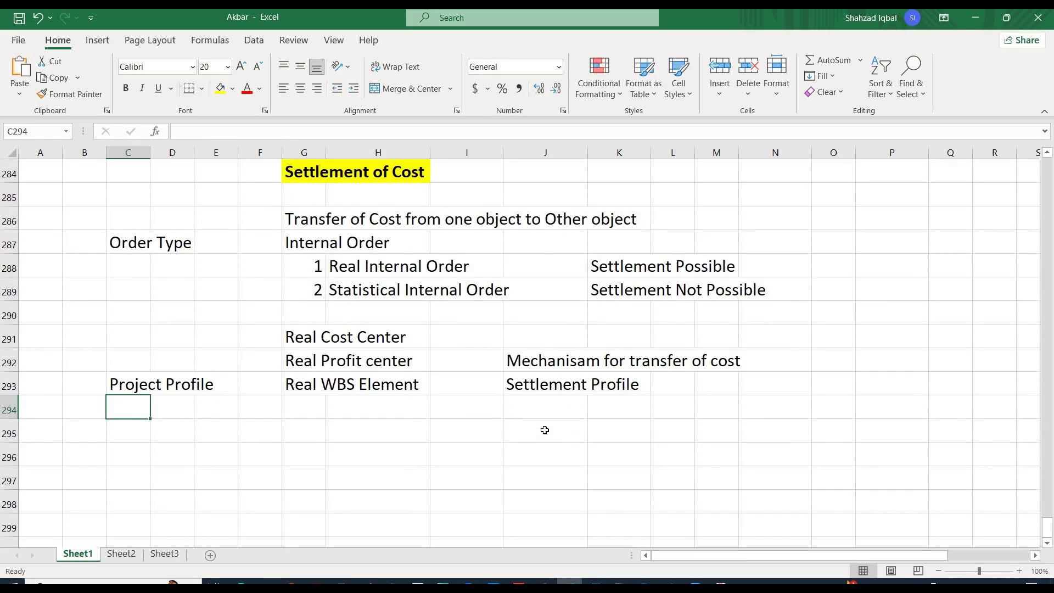
left_click(545, 430)
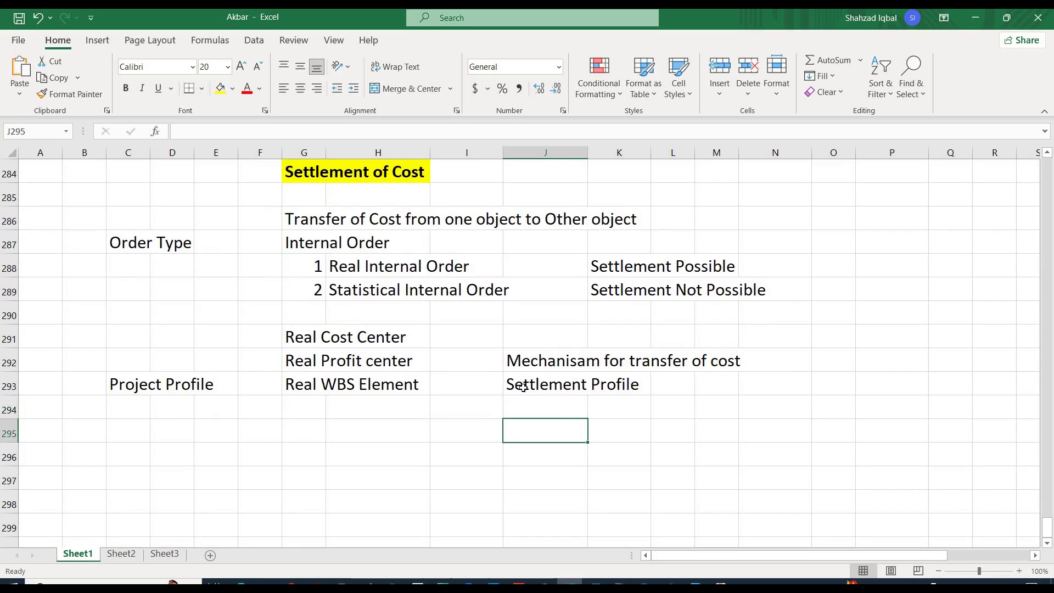
left_click_drag(524, 388, 658, 387)
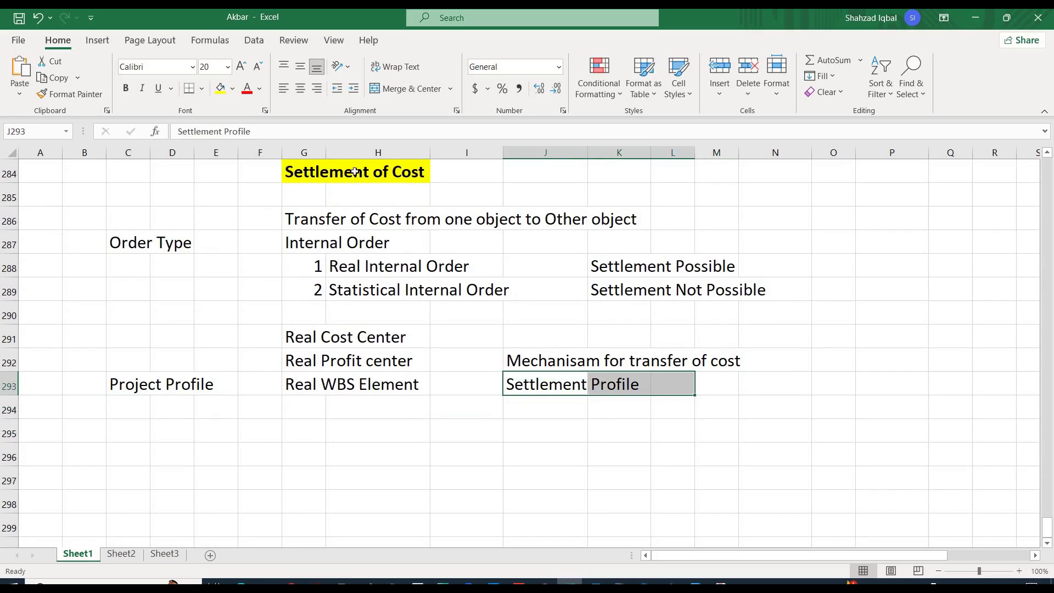
left_click(125, 90)
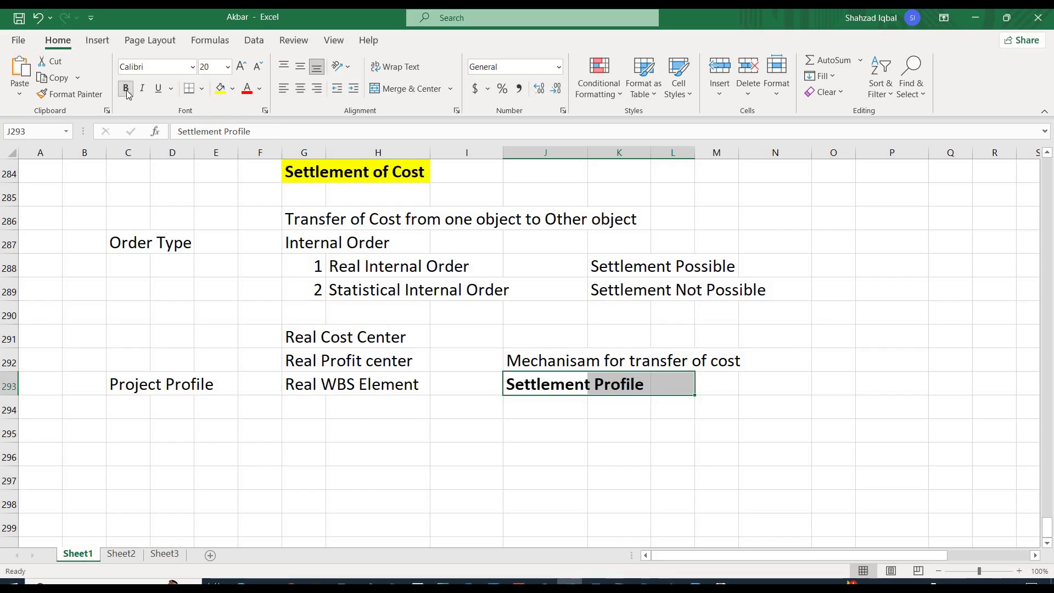
left_click(556, 411)
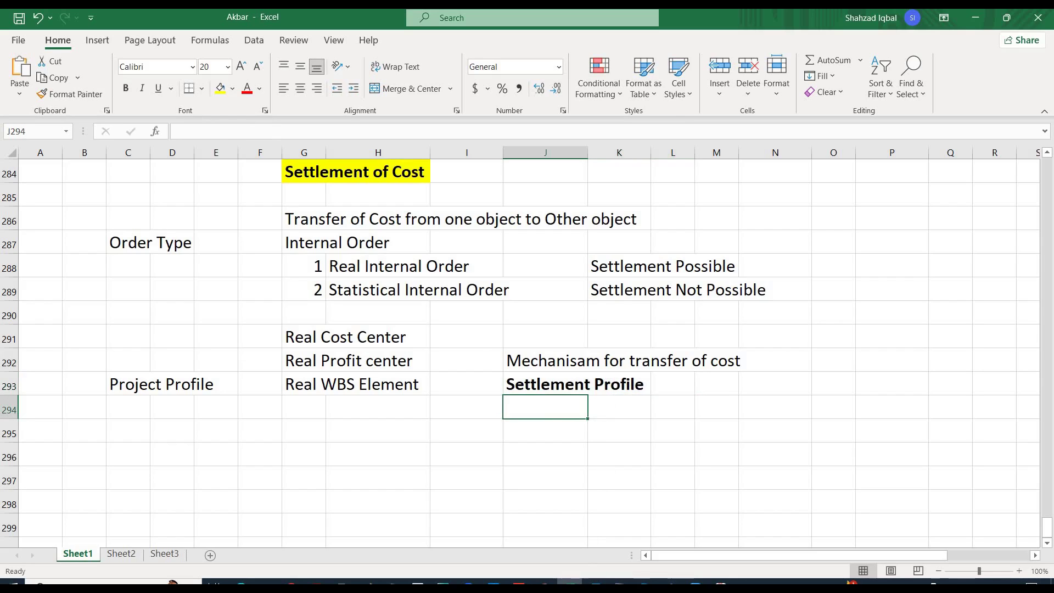
- Connect Remote Desktop to the remote server and enter the account password
left_click(620, 582)
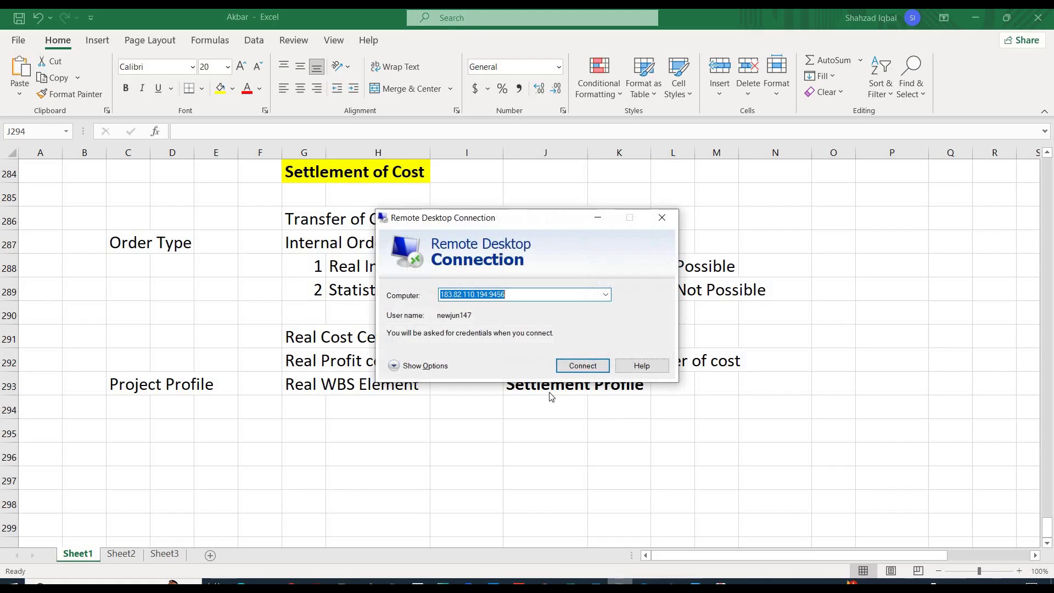
left_click(584, 366)
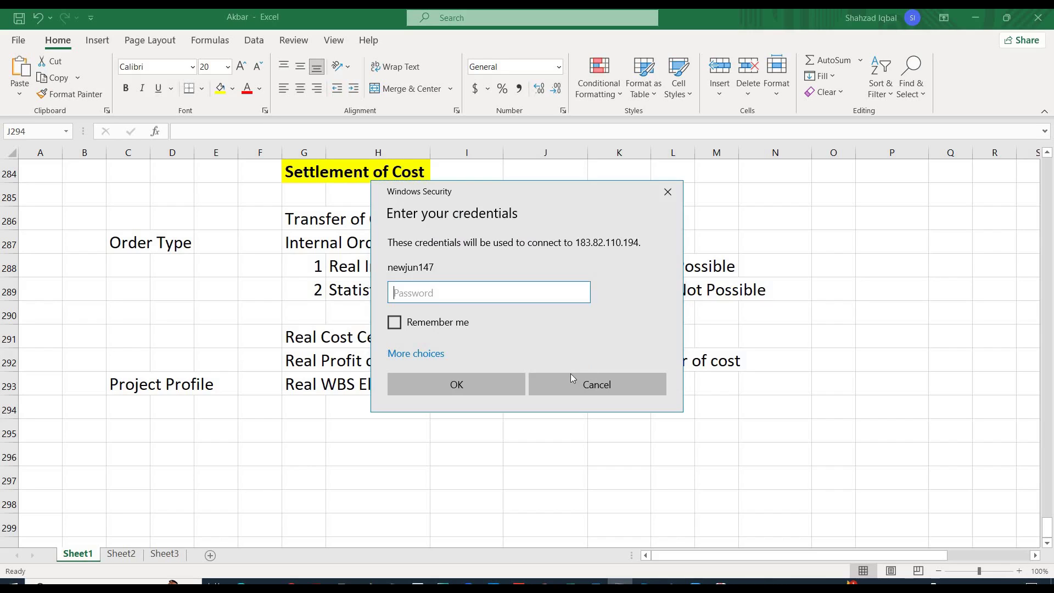
type("•••••")
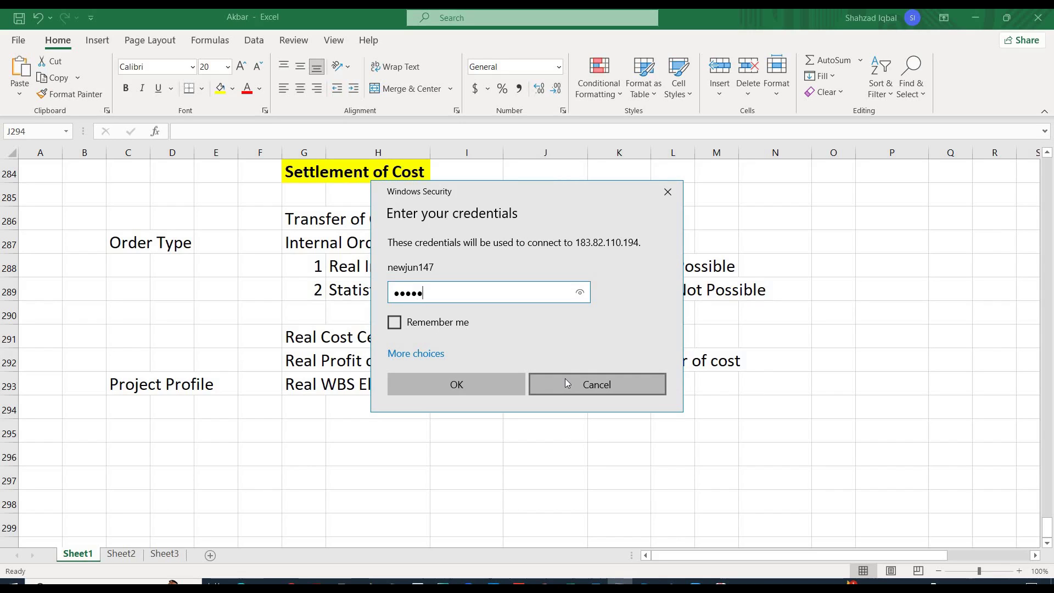
type("•")
key("Return")
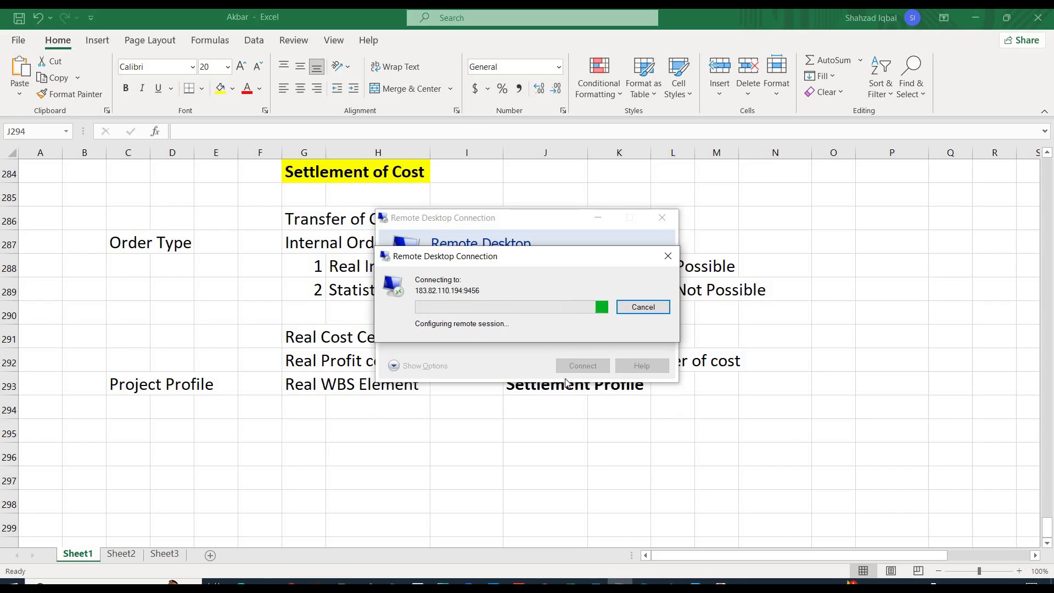
- Enter 'Fixed asset' in H294, then switch to the Remote Desktop session
left_click(339, 428)
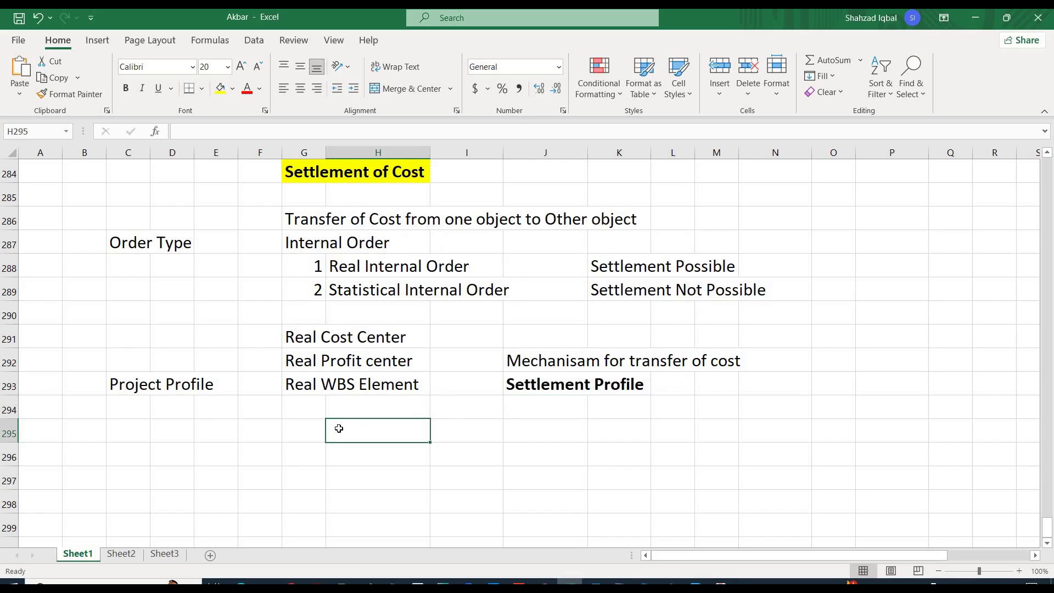
left_click(321, 241)
left_click(345, 338)
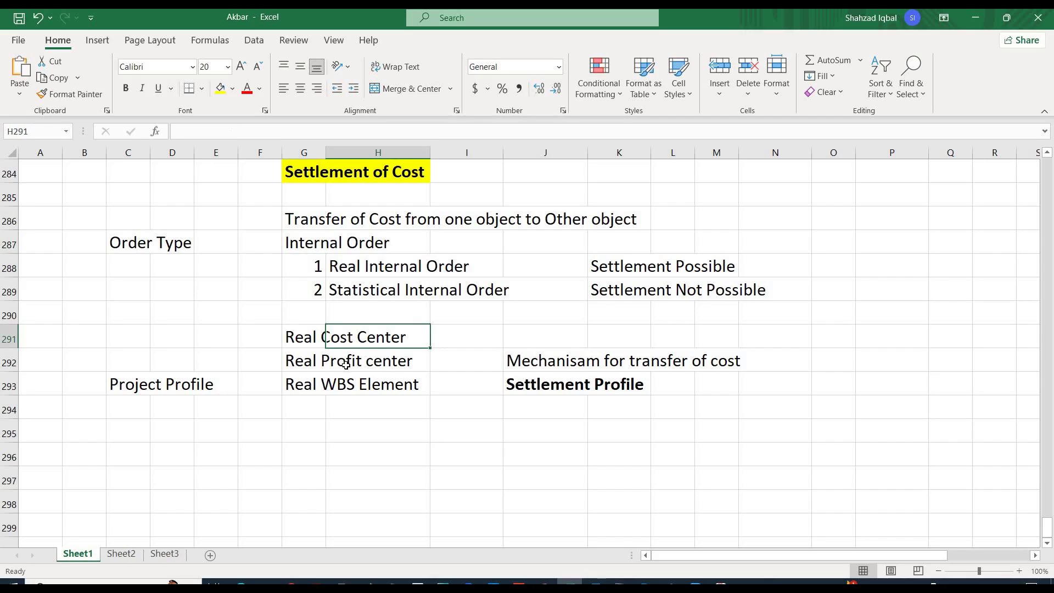
left_click(346, 365)
left_click(347, 385)
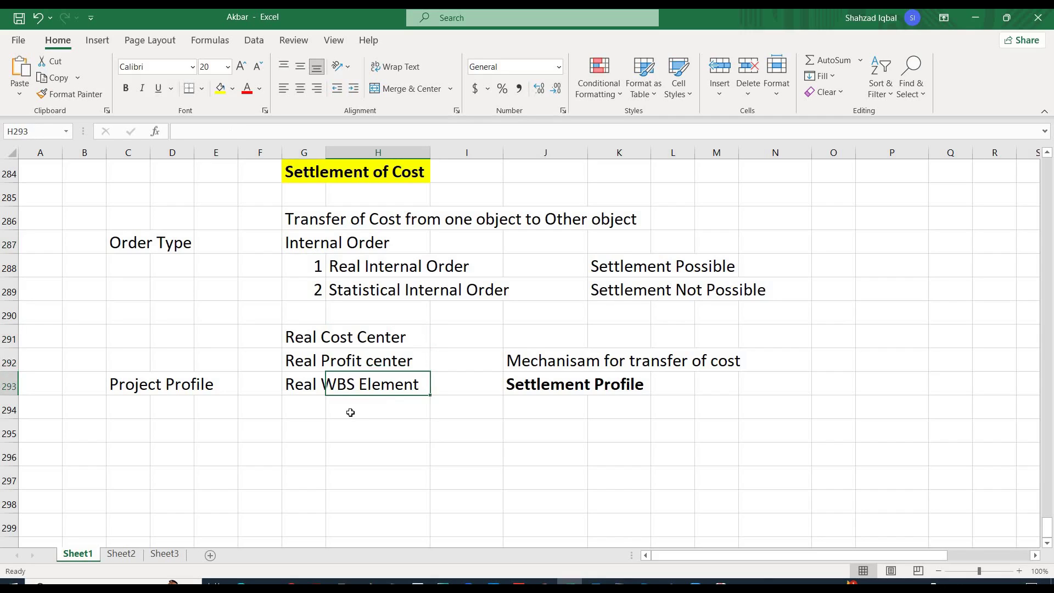
left_click(349, 412)
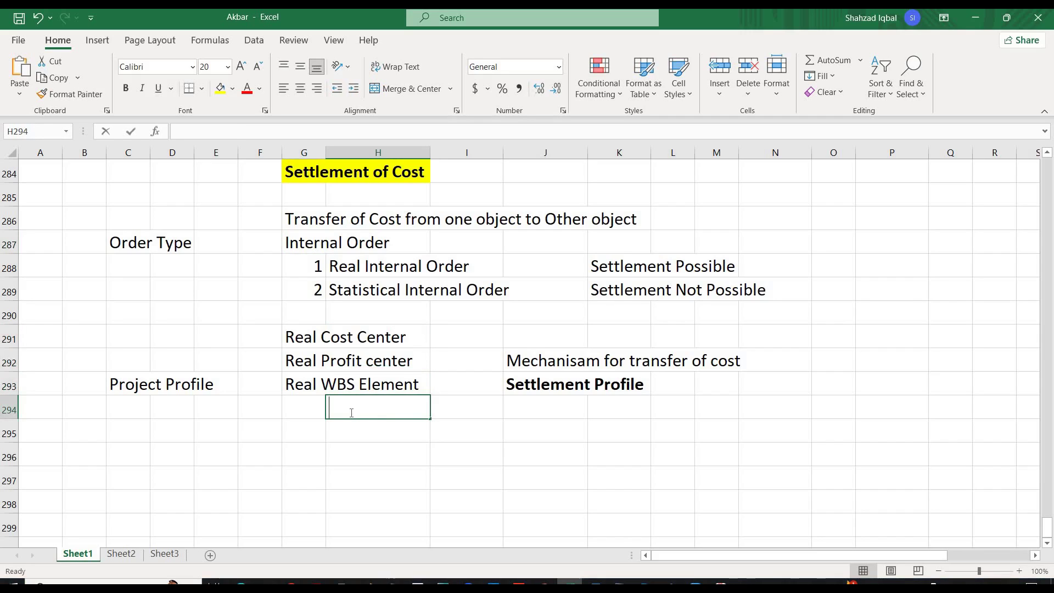
type("Fixed asset")
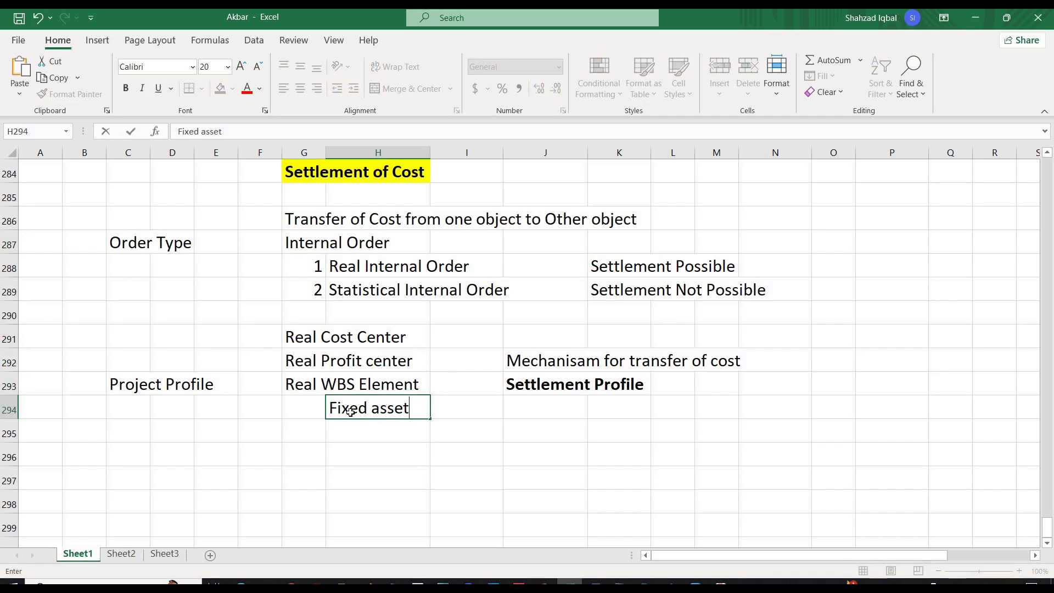
key("Return")
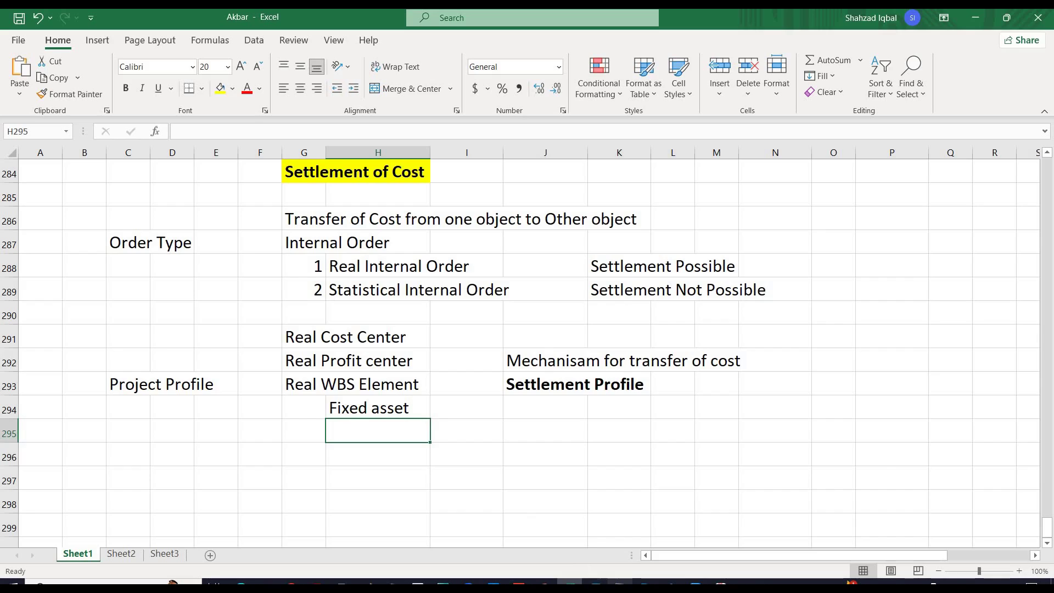
left_click(620, 582)
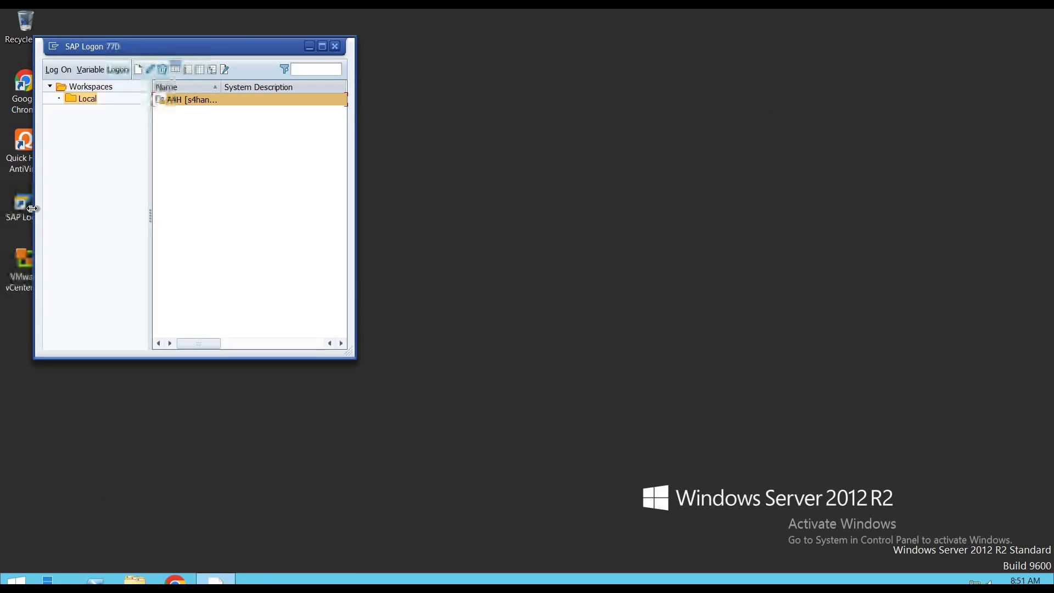
- Open the logon screen for the A4H S/4HANA 2022 system (client 100, language EN) from SAP Logon
double_click(209, 100)
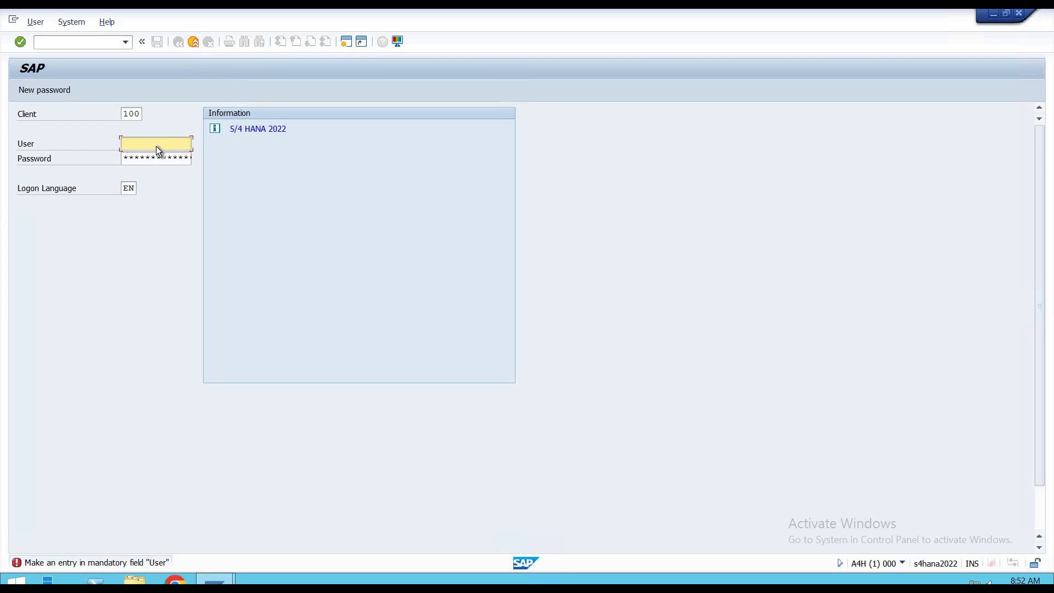
- Log on to client 100 with your user credentials and open the SIMG Customizing guide
left_click(157, 146)
key("Tab")
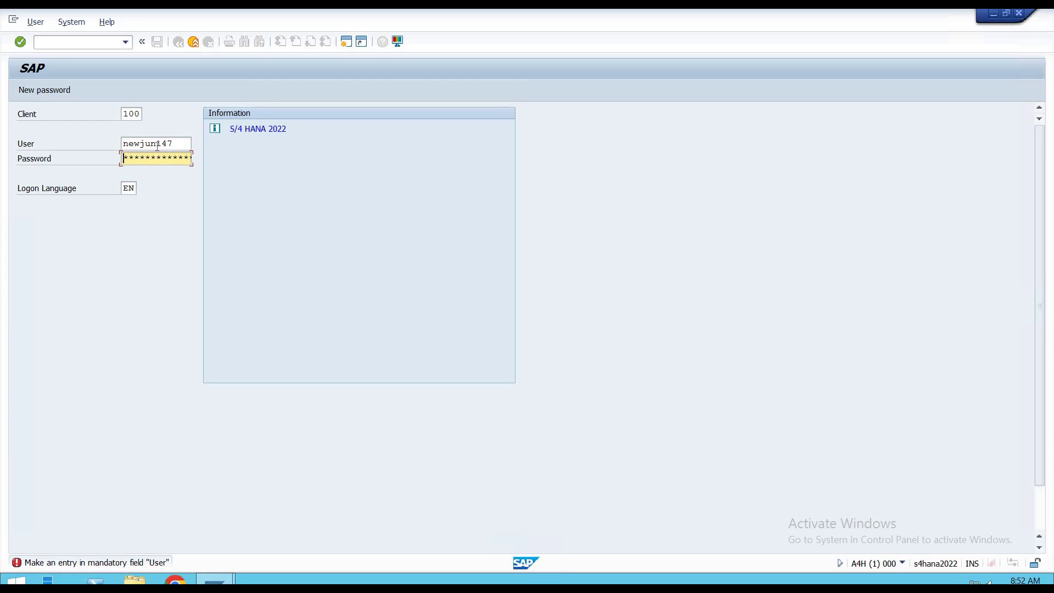
key("Return")
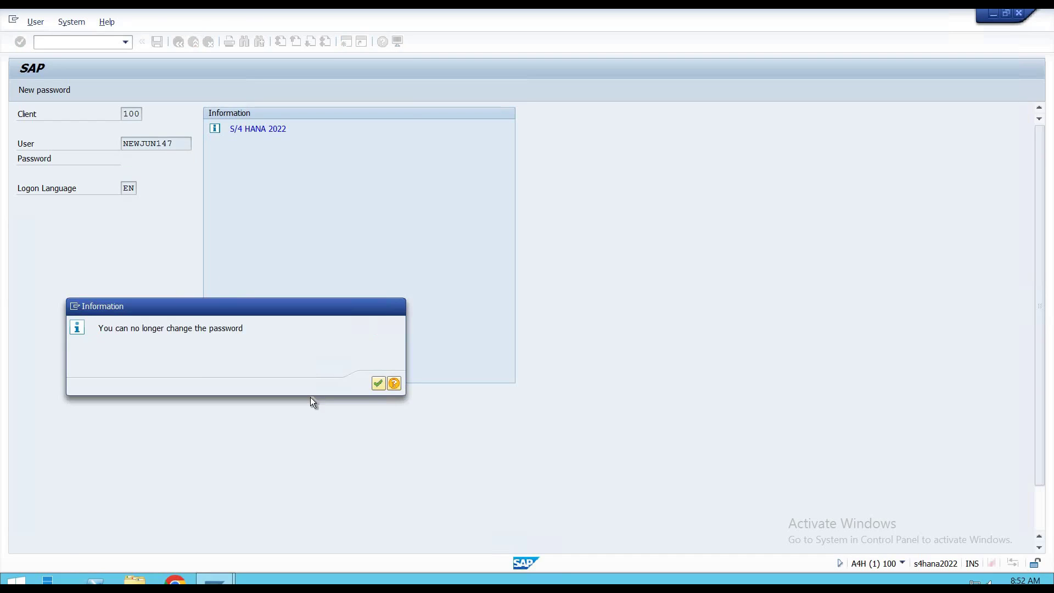
key("Return")
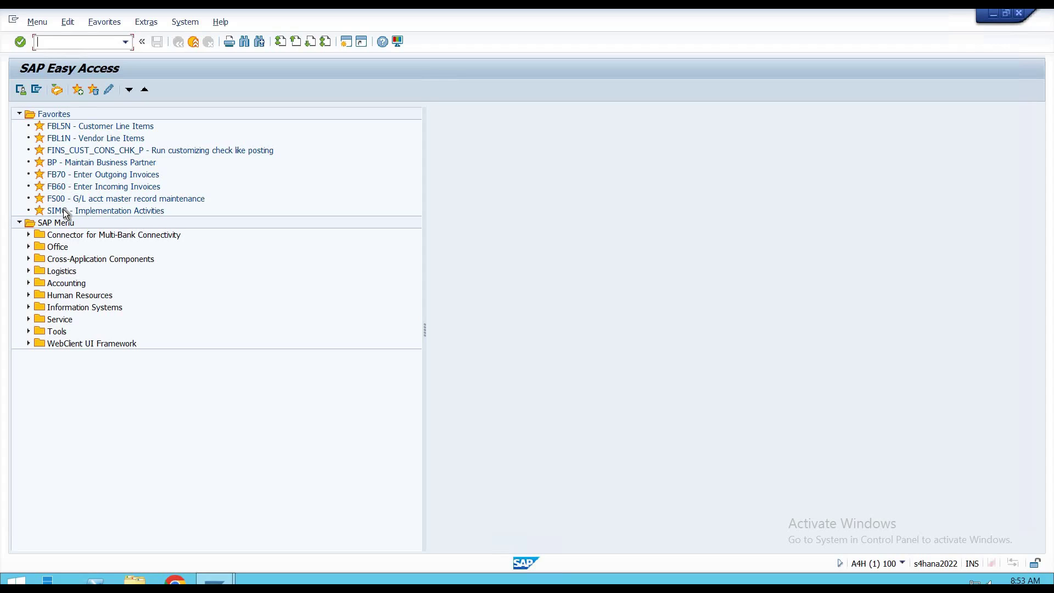
double_click(64, 210)
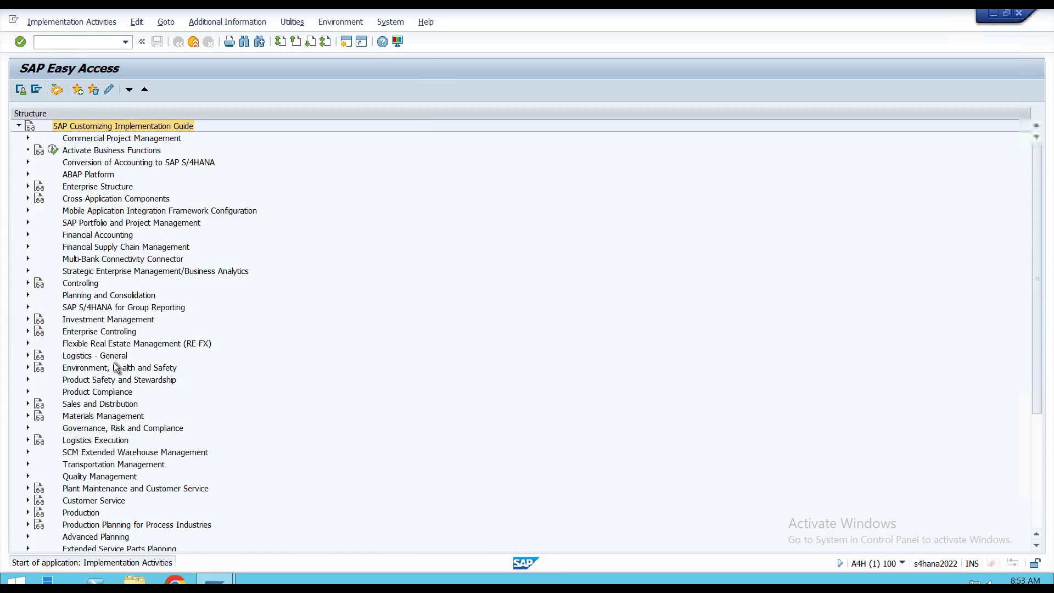
left_click(92, 285)
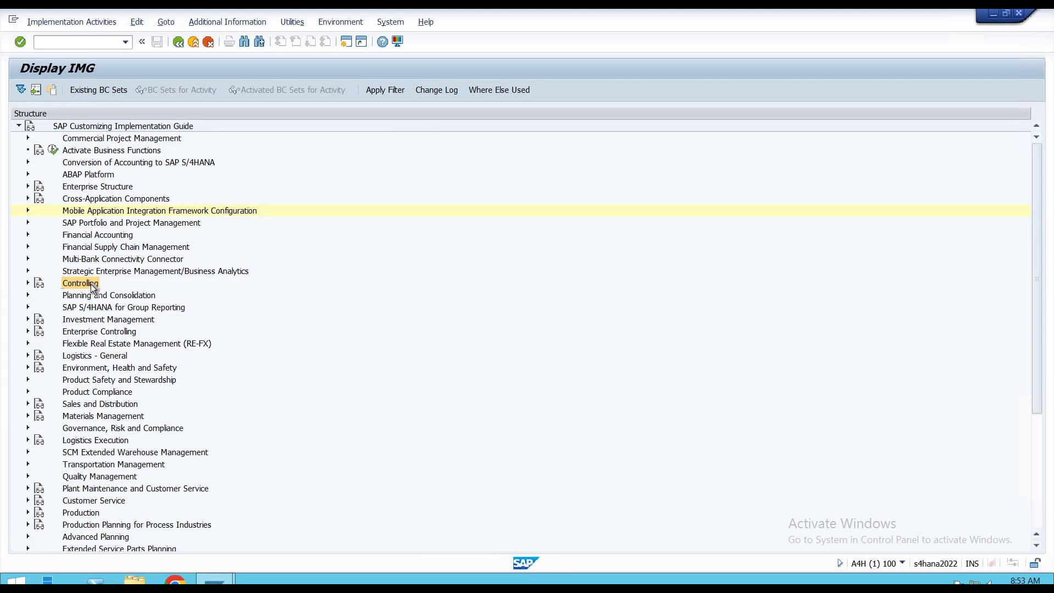
- Expand Controlling > Internal Orders > Actual Postings > Settlement in the IMG tree
double_click(90, 285)
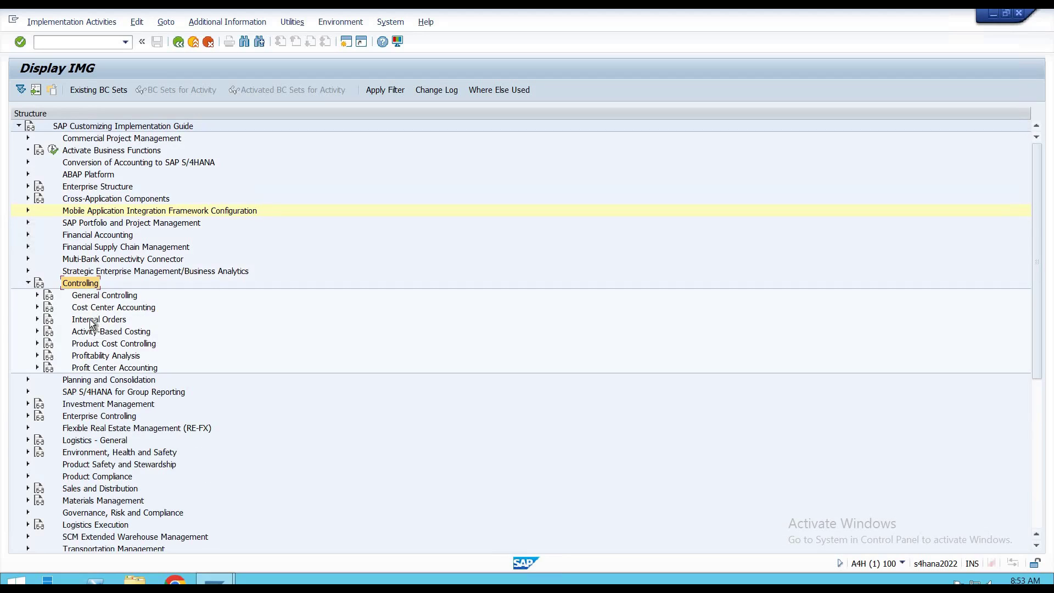
left_click(91, 321)
left_click(91, 321)
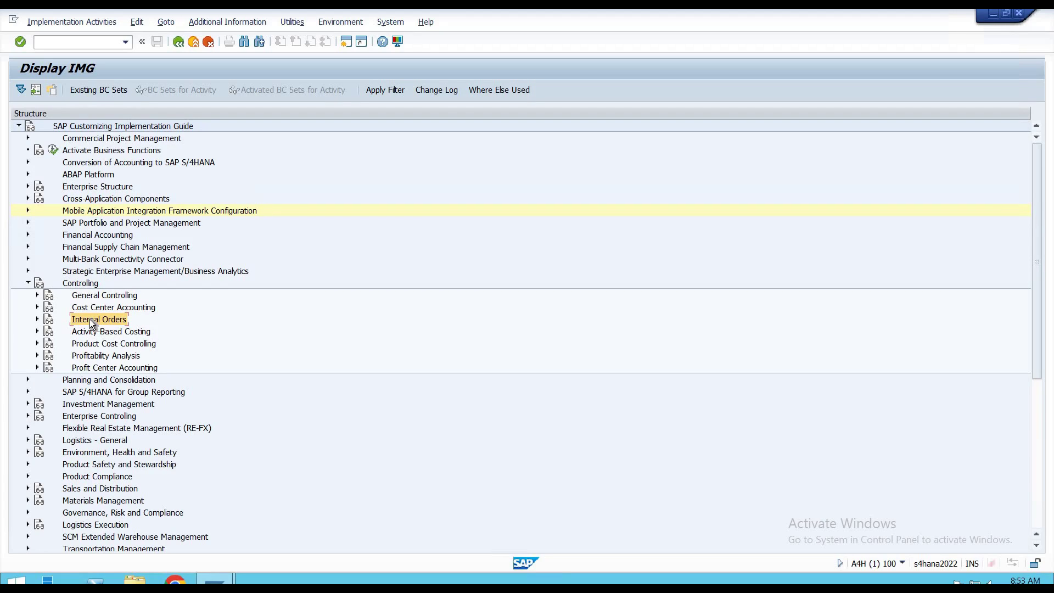
double_click(91, 323)
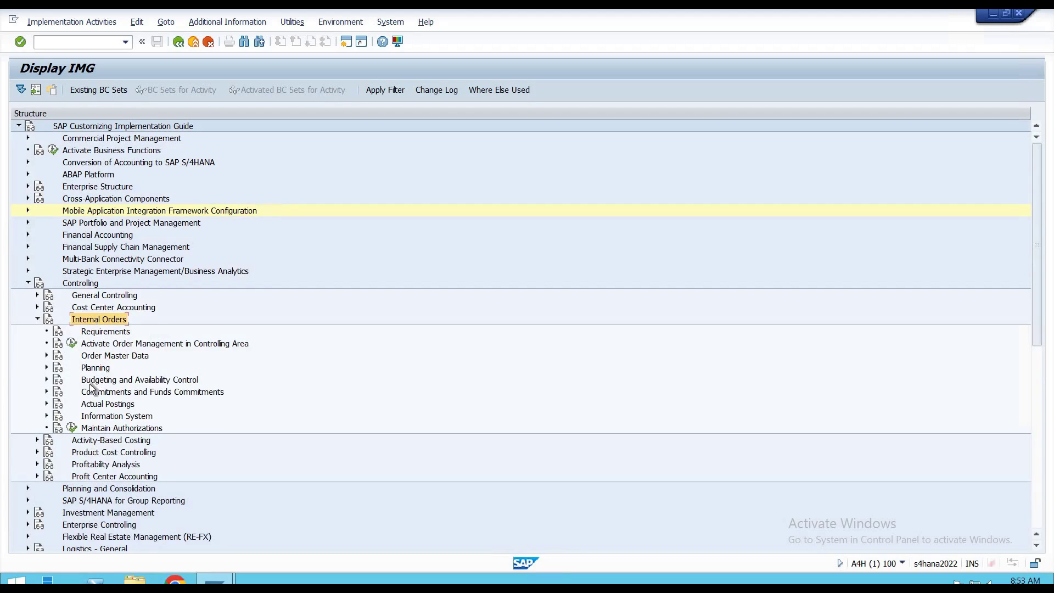
left_click(108, 407)
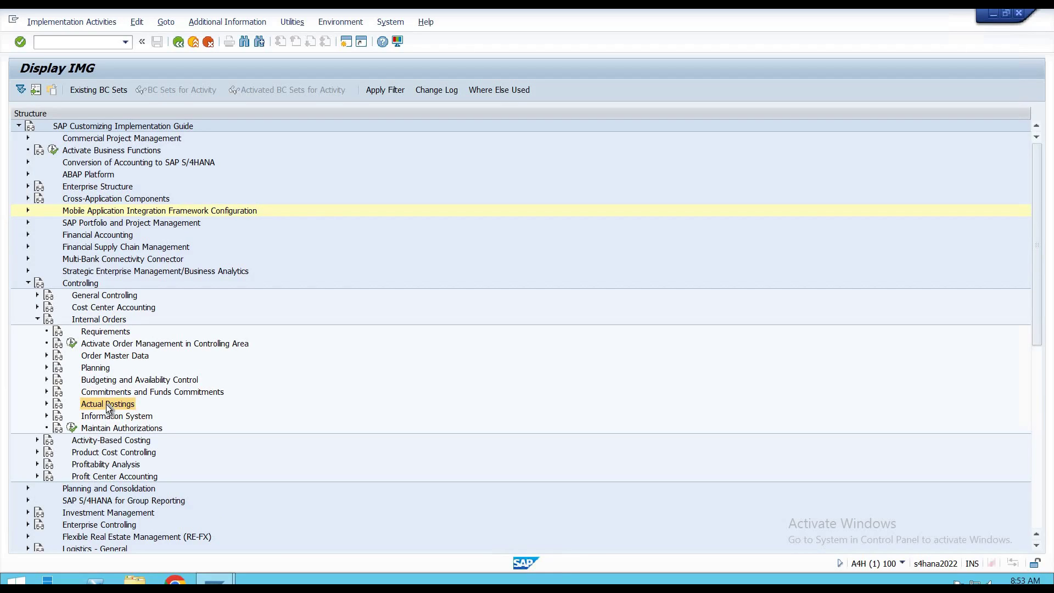
double_click(106, 404)
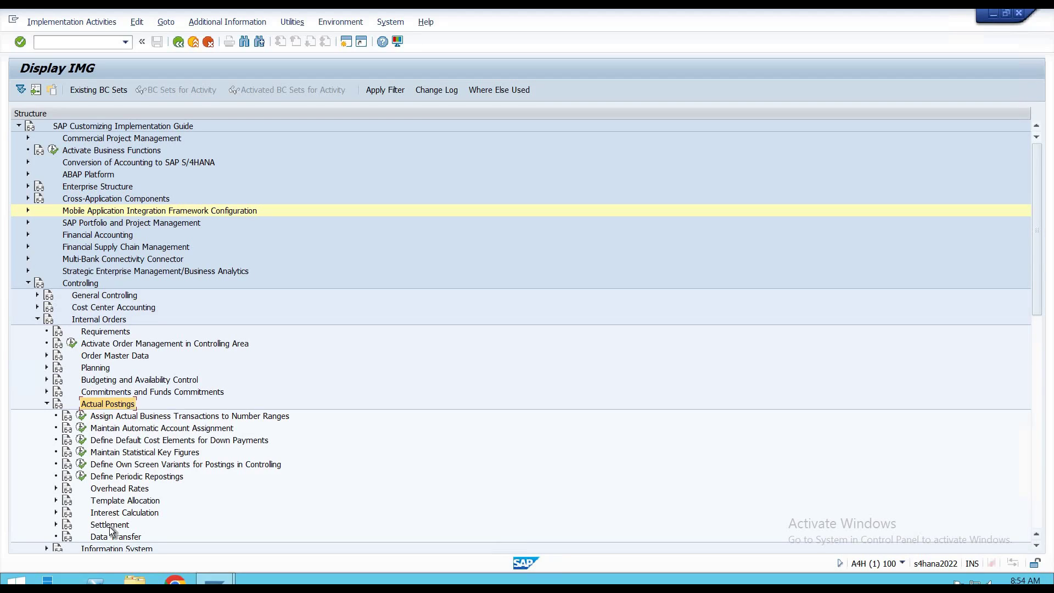
left_click(110, 525)
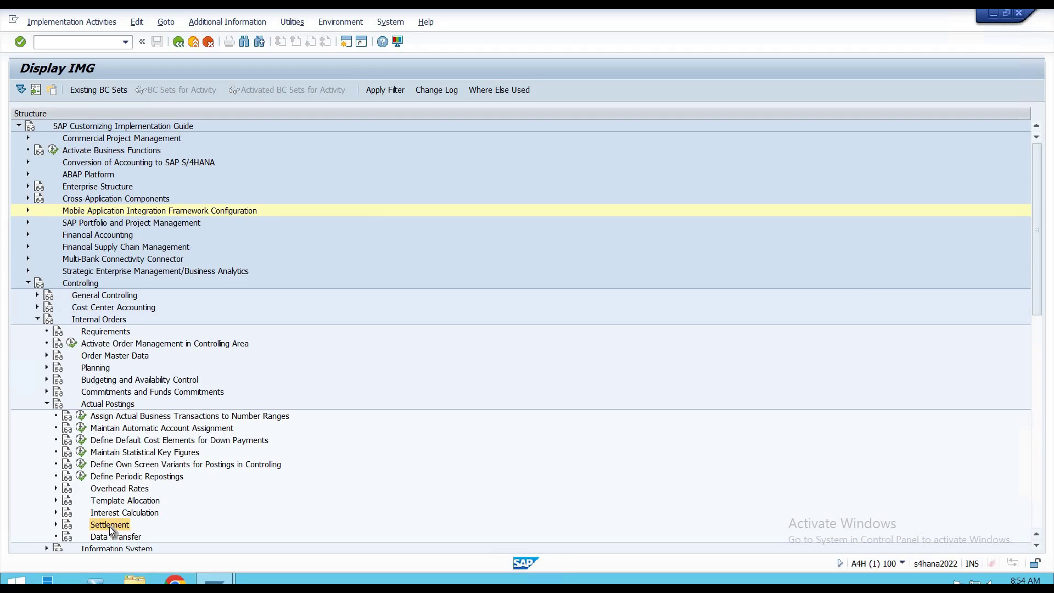
double_click(110, 527)
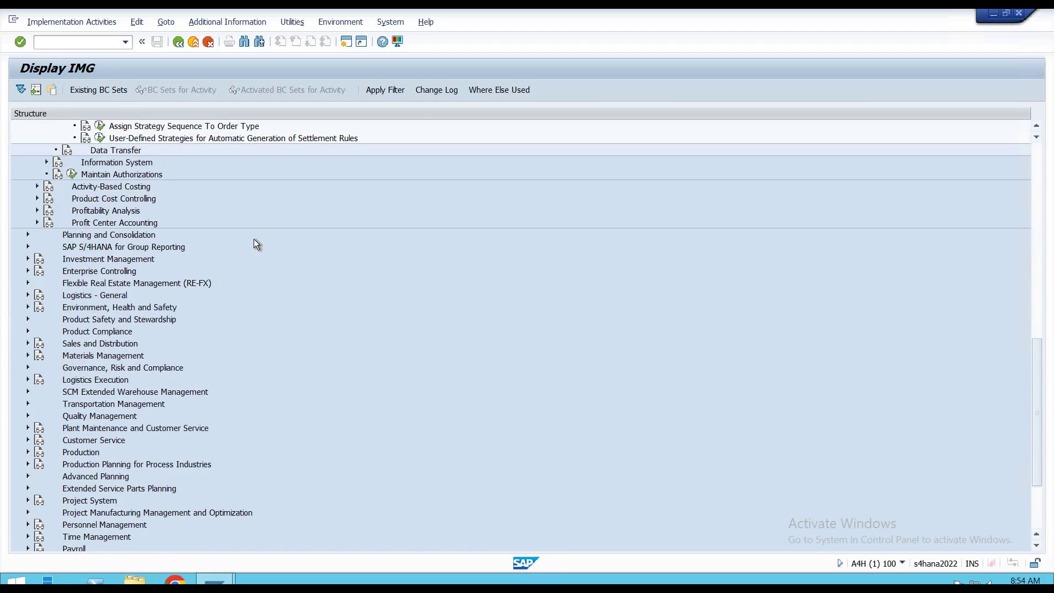
- Execute the Maintain Settlement Profiles activity under Settlement
scroll(634, 183, "down", 2)
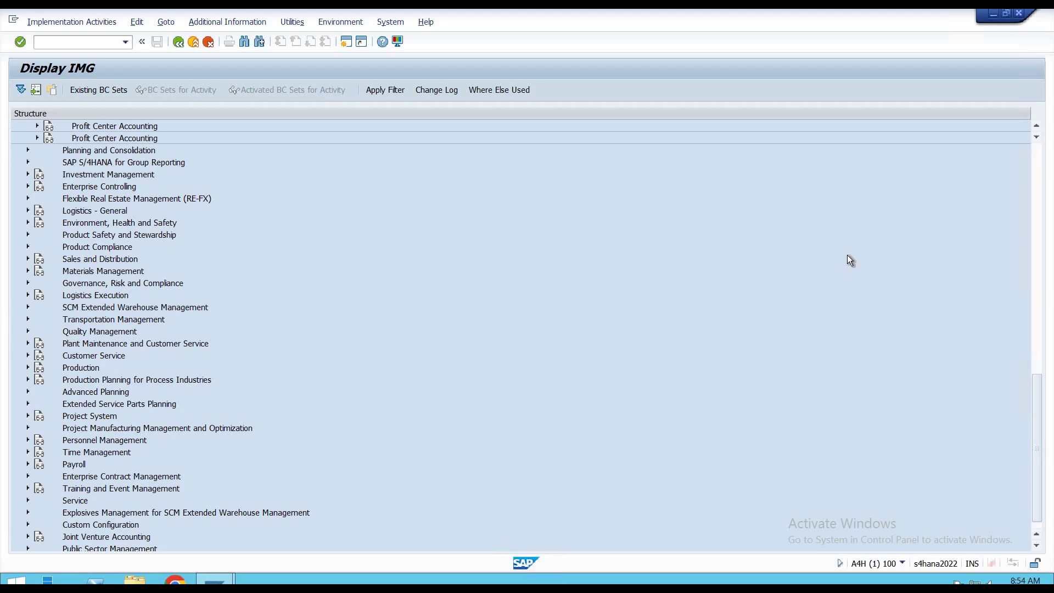
scroll(124, 256, "up", 2)
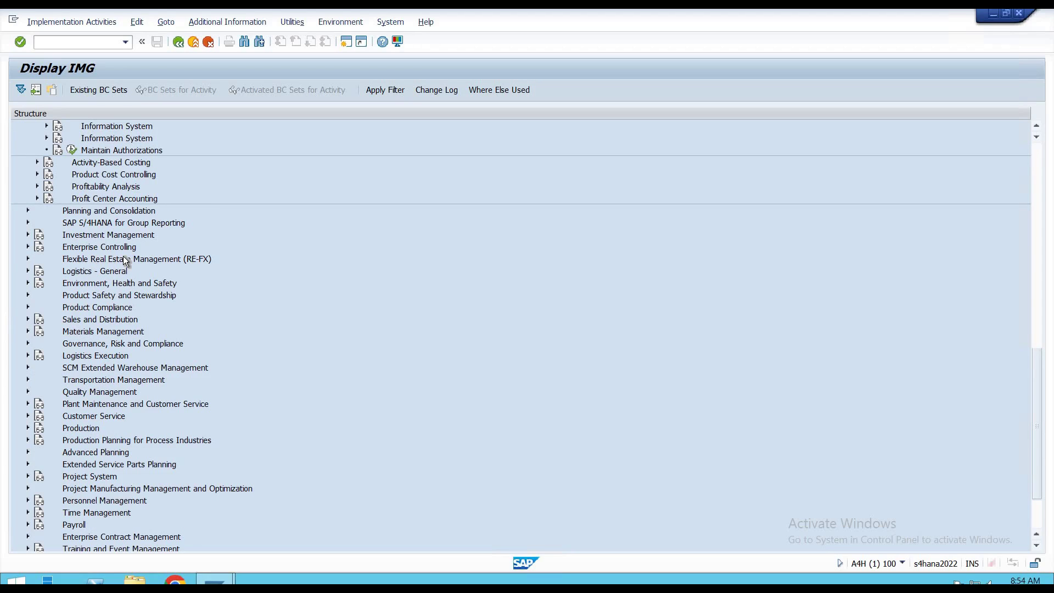
scroll(1040, 185, "up", 2)
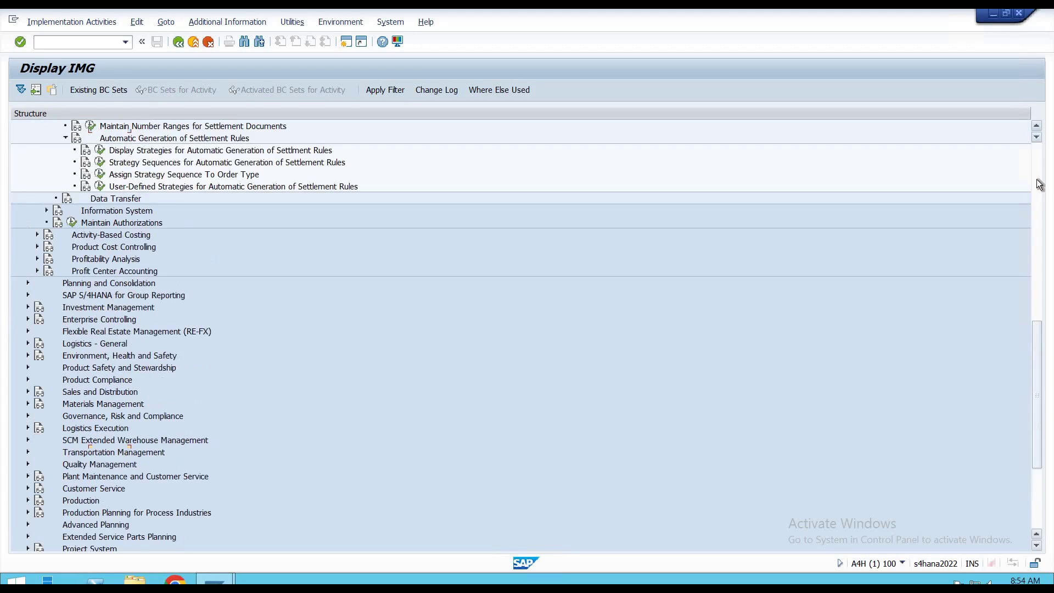
scroll(1040, 185, "up", 12)
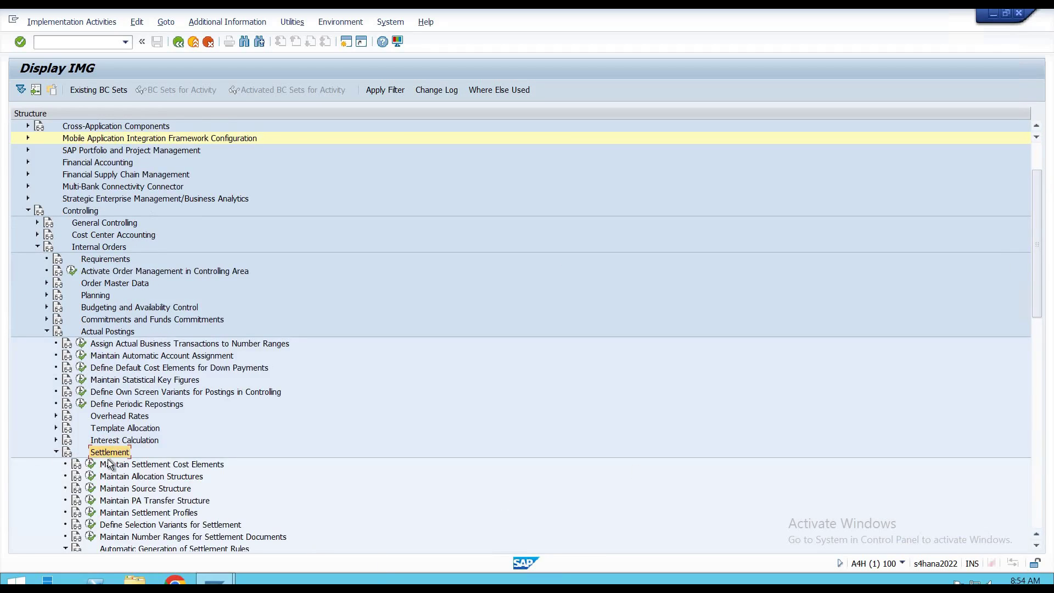
left_click(118, 514)
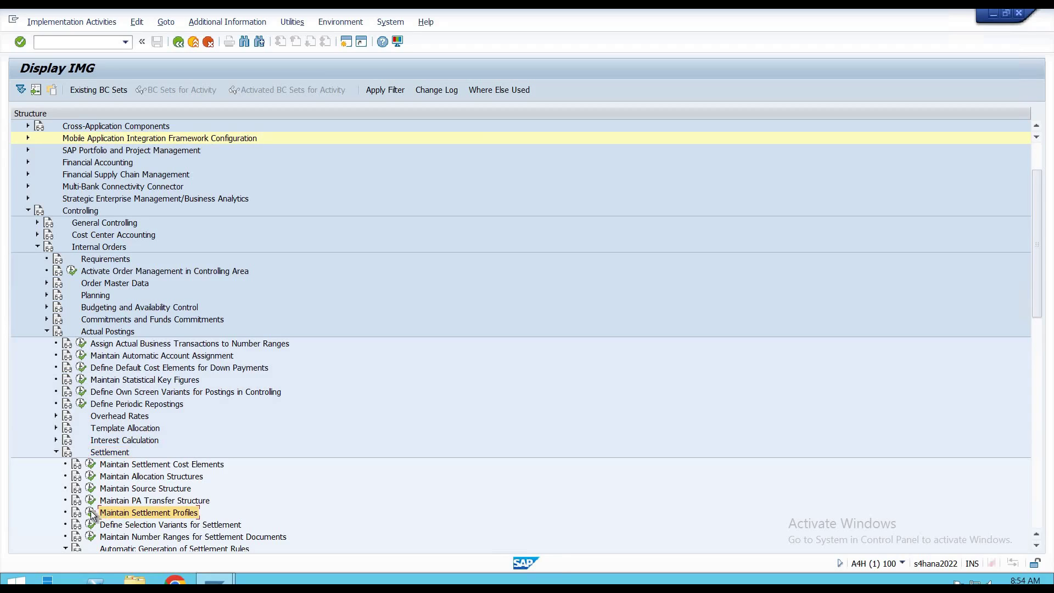
left_click(91, 514)
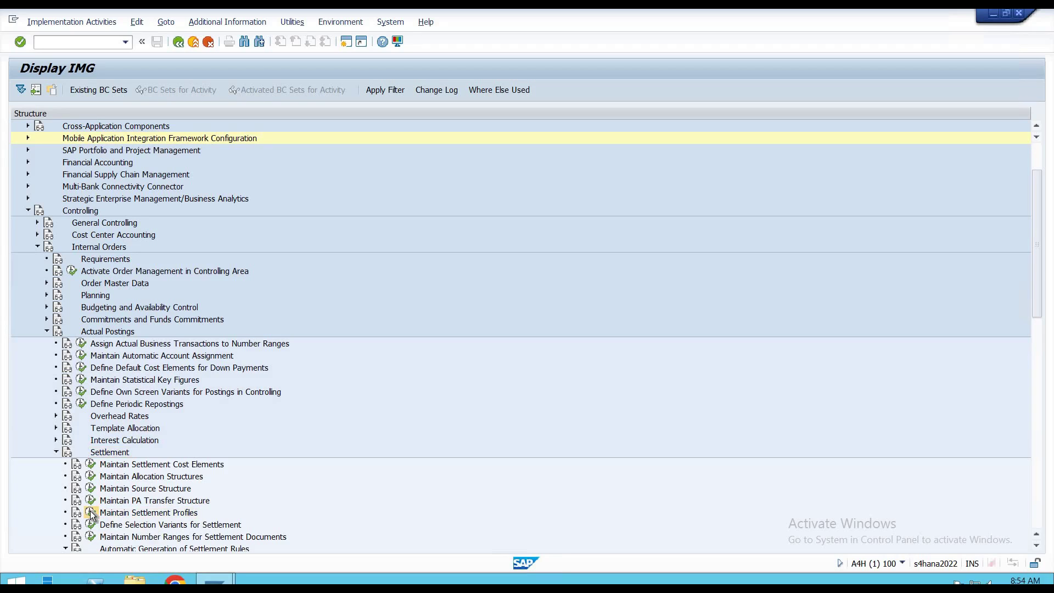
left_click(91, 514)
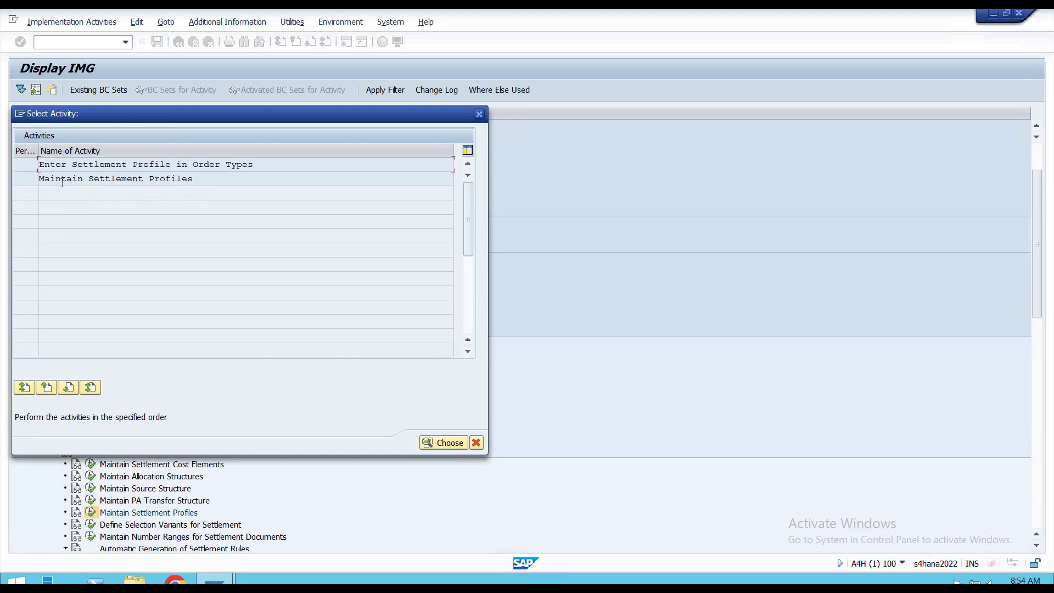
- Choose Maintain Settlement Profiles and start a New Entries form for a settlement profile
left_click_drag(193, 179, 67, 179)
key("shift+Left")
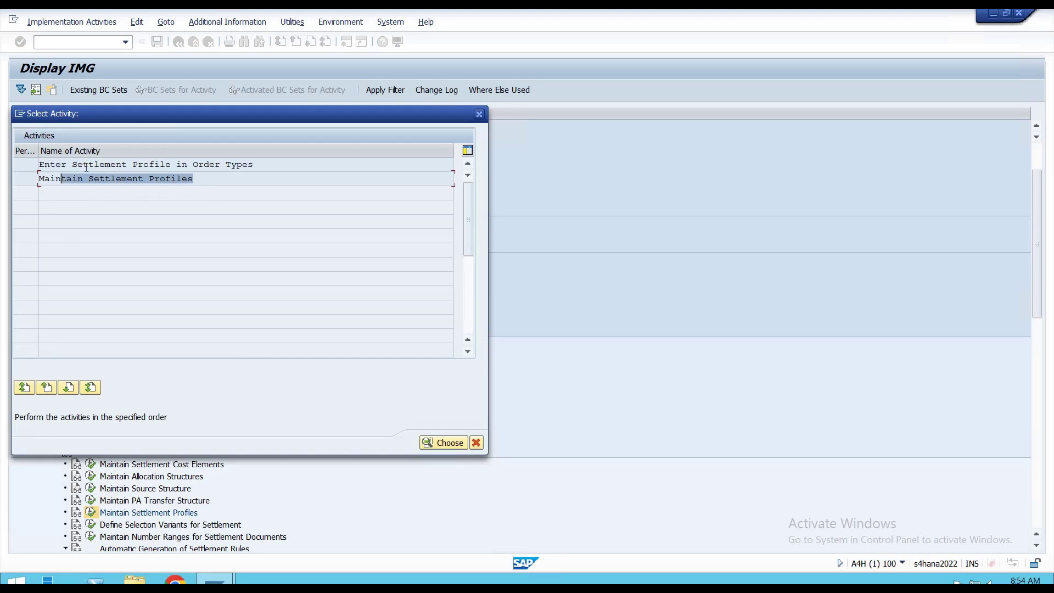
left_click(196, 181)
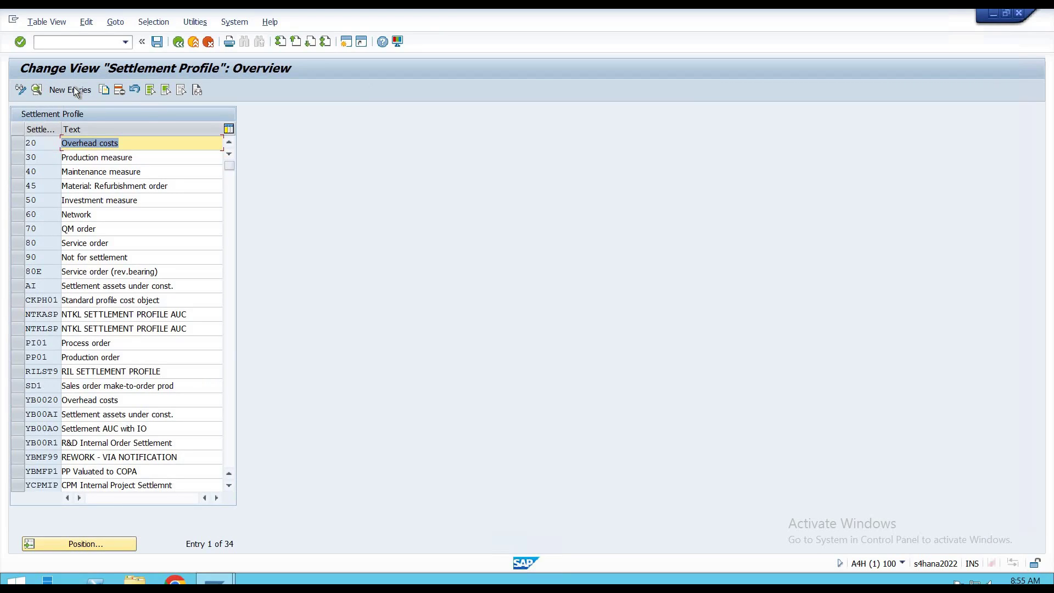
left_click(74, 88)
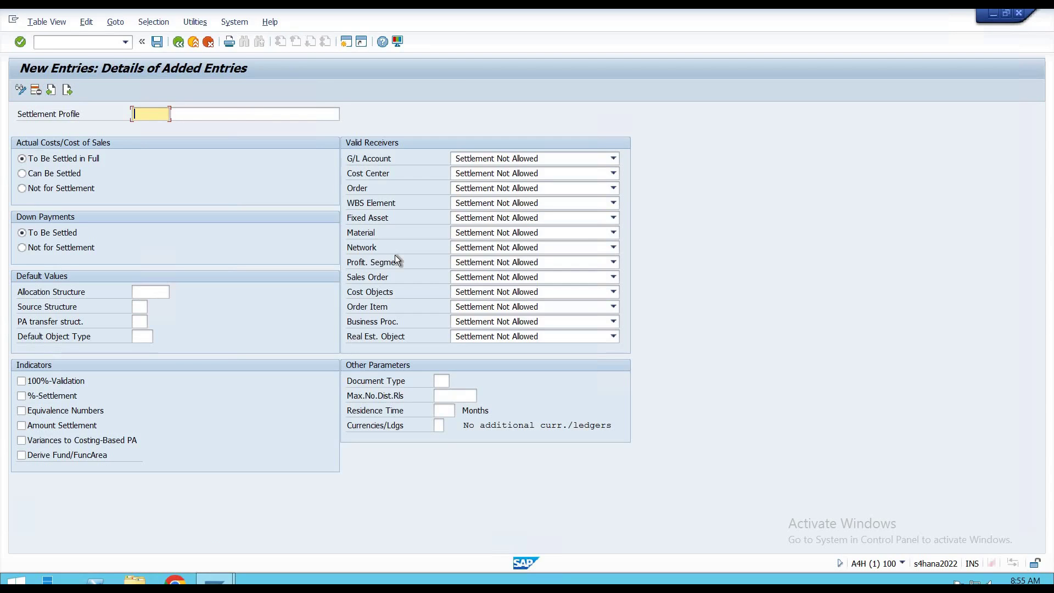
- Create settlement profile AKB3 described as 'Settlment Profile for Order', acknowledging the residence time notice
type("AKB3")
key("Tab")
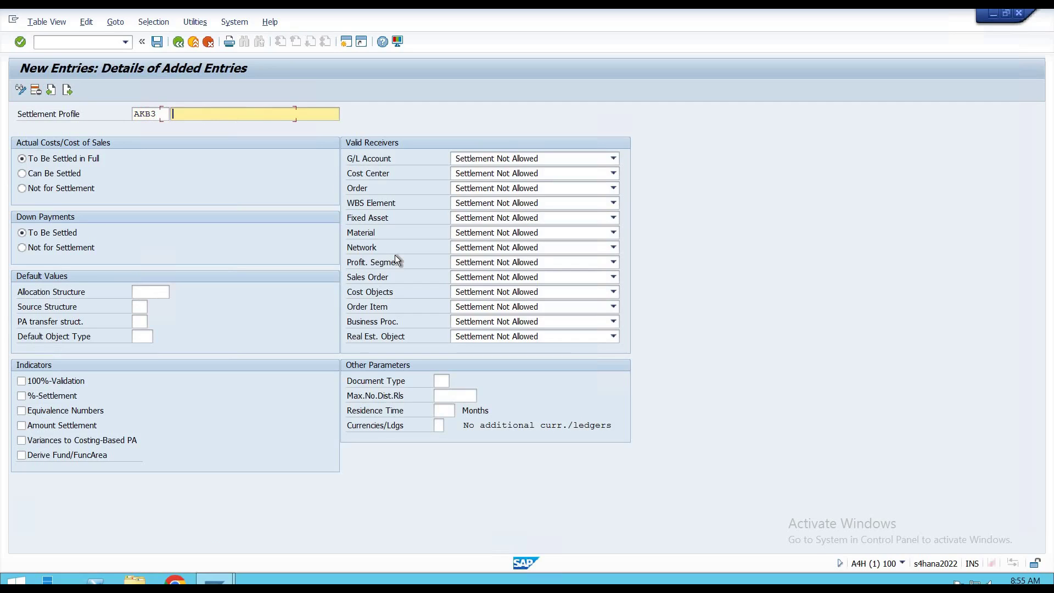
type("Settlment")
type(" Profi")
type("le fo")
type("r ")
type("Int")
key("BackSpace")
key("BackSpace")
key("BackSpace")
type("Order")
key("Return")
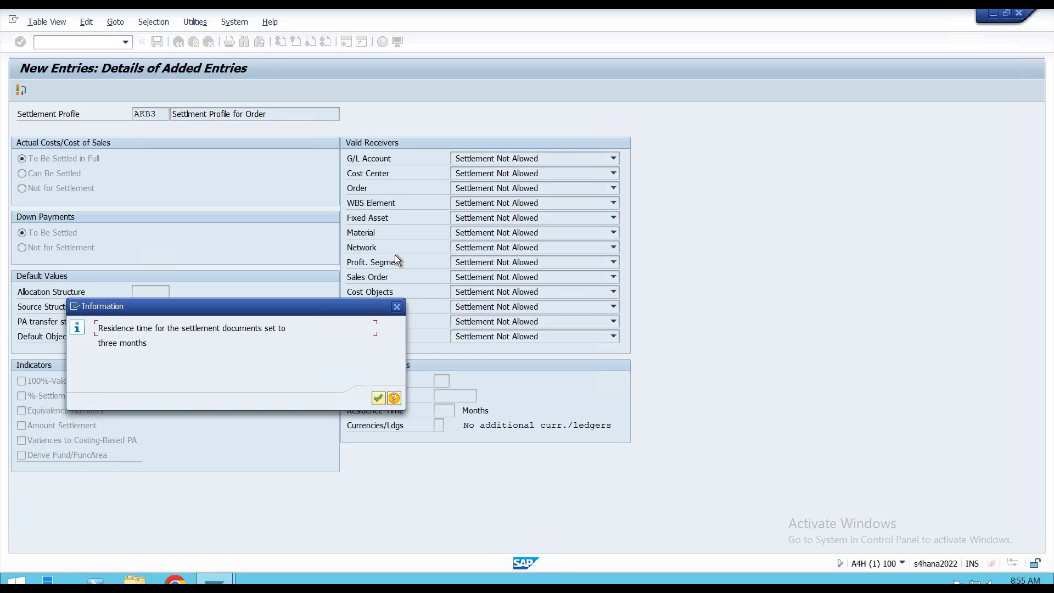
key("Return")
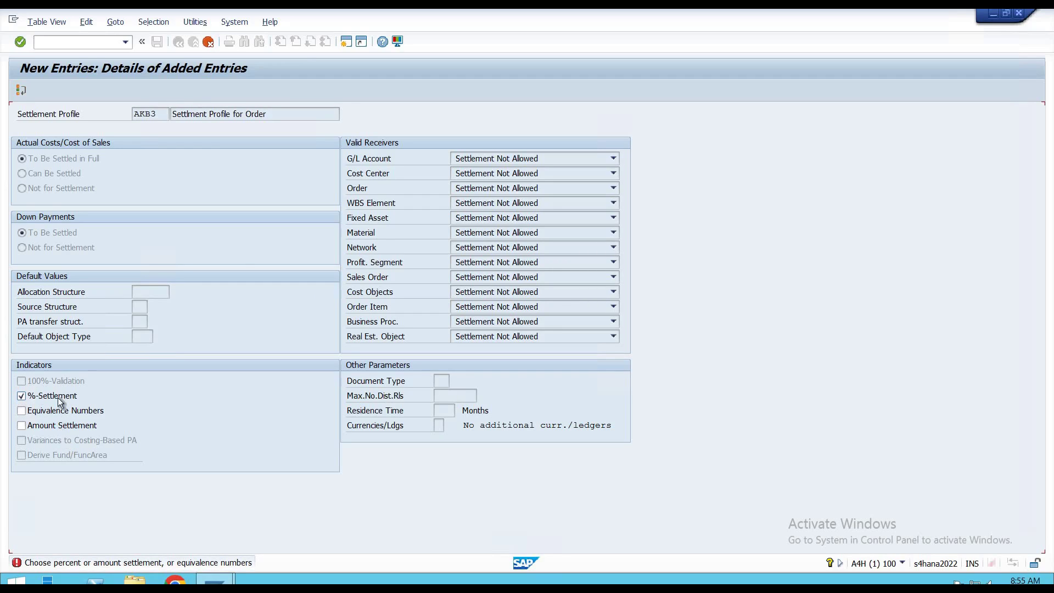
- Clear the validation warnings and set the maximum number of distribution rules to 3
key("Return")
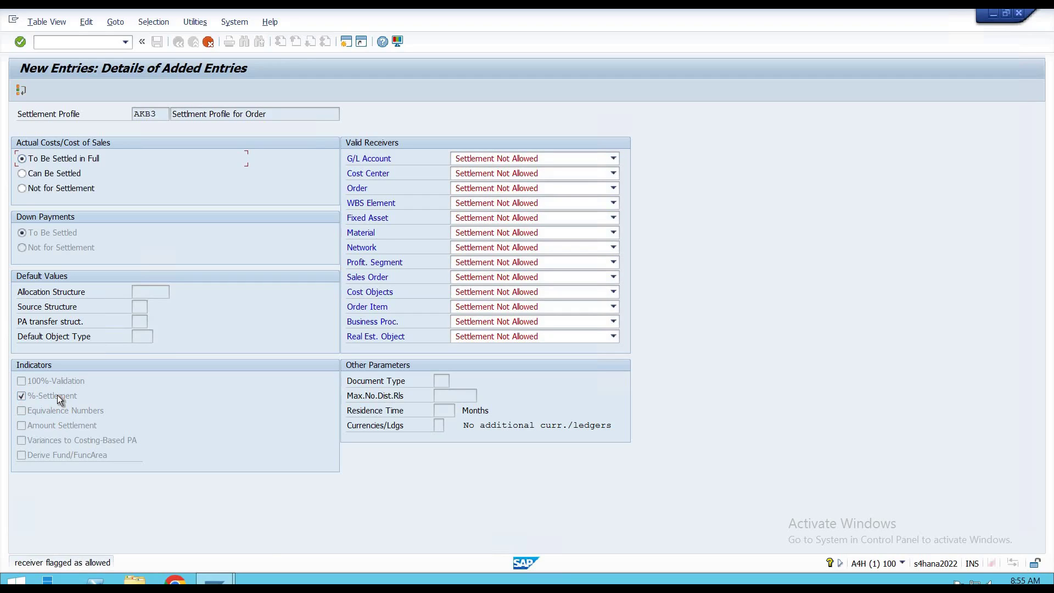
key("Return")
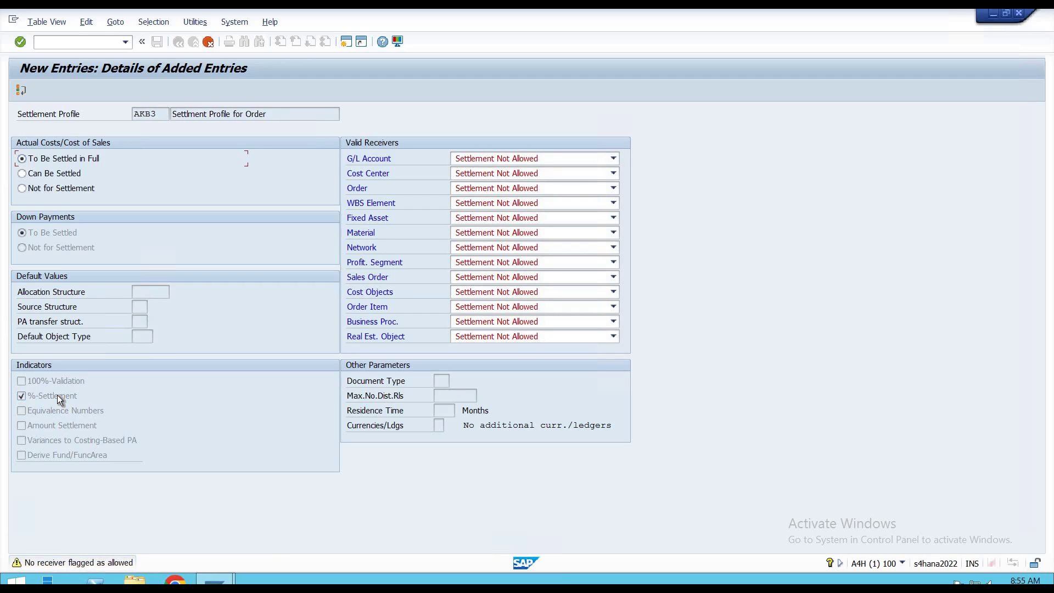
key("Return")
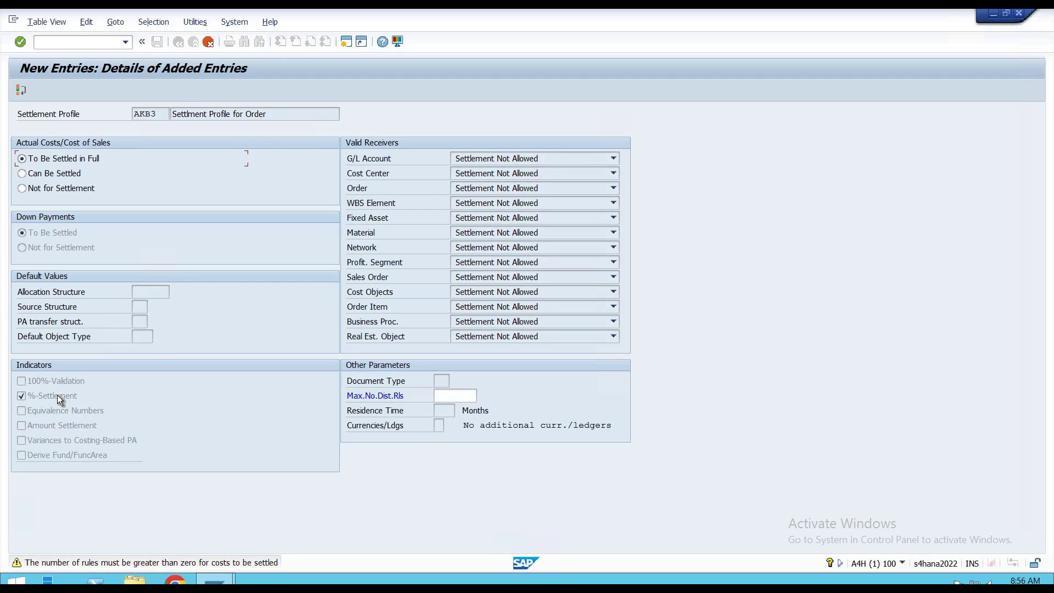
left_click(455, 396)
type("3")
key("Return")
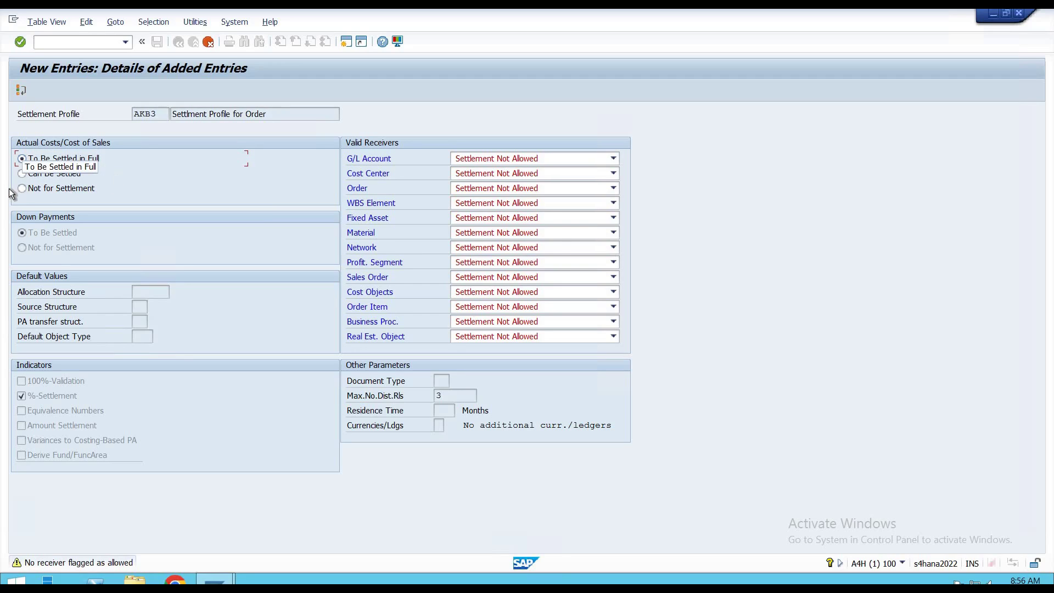
- Set actual costs to be settled in full so residence time defaults to 3 months
left_click(70, 190)
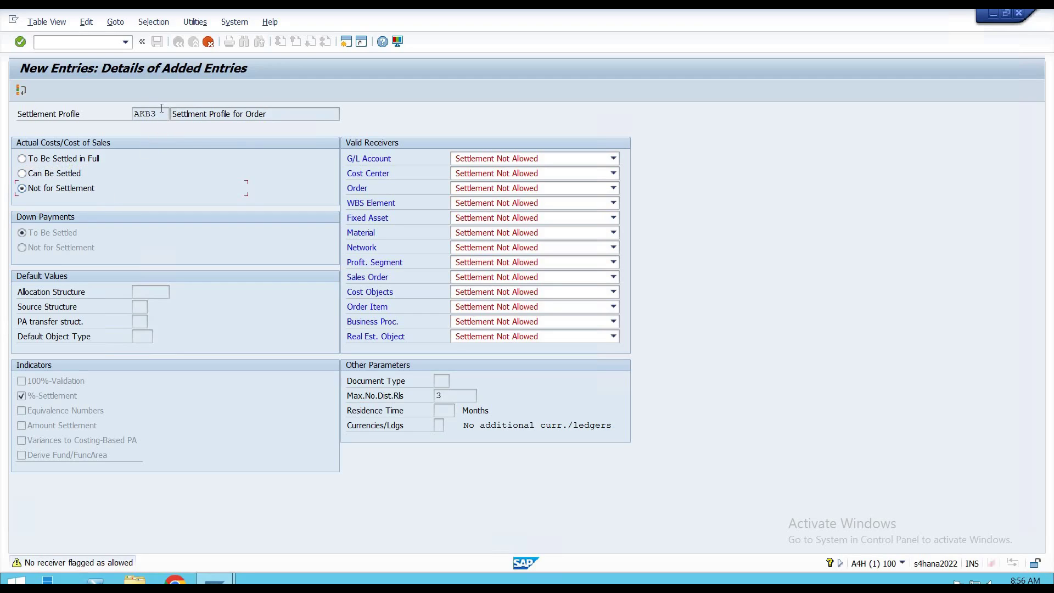
double_click(133, 108)
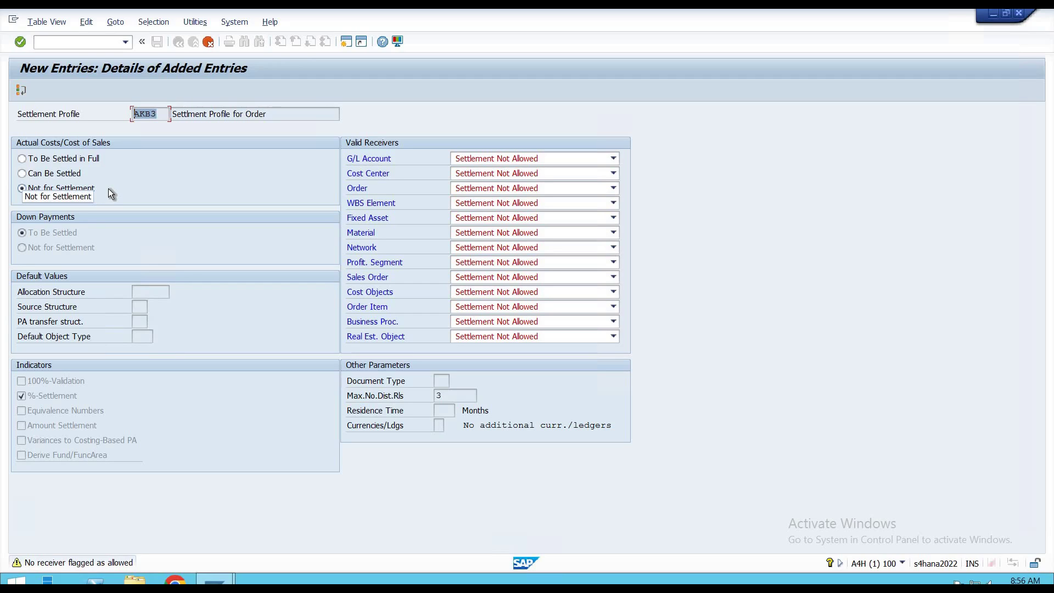
left_click(42, 158)
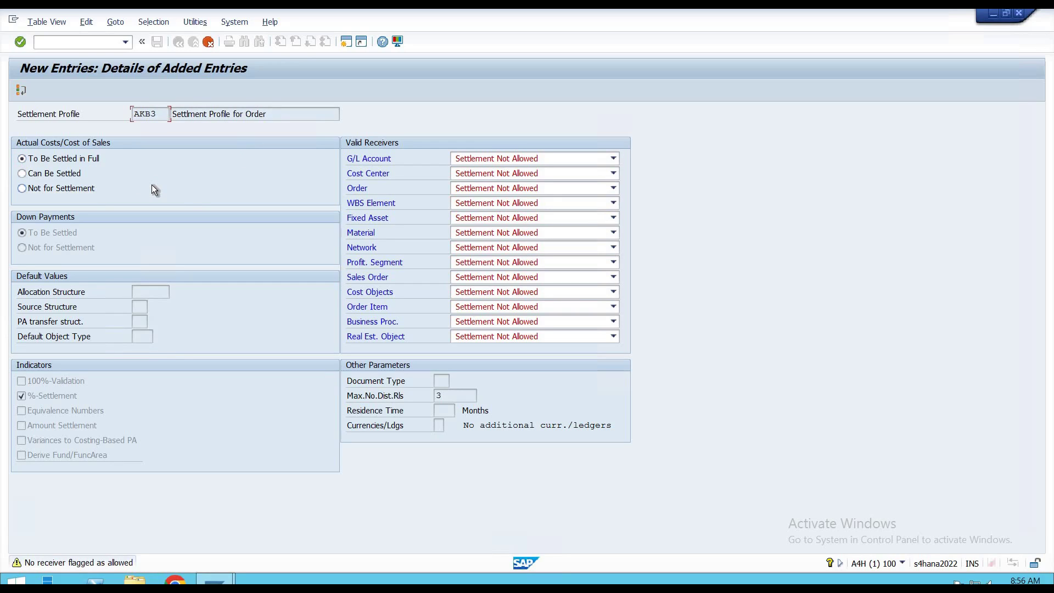
key("Return")
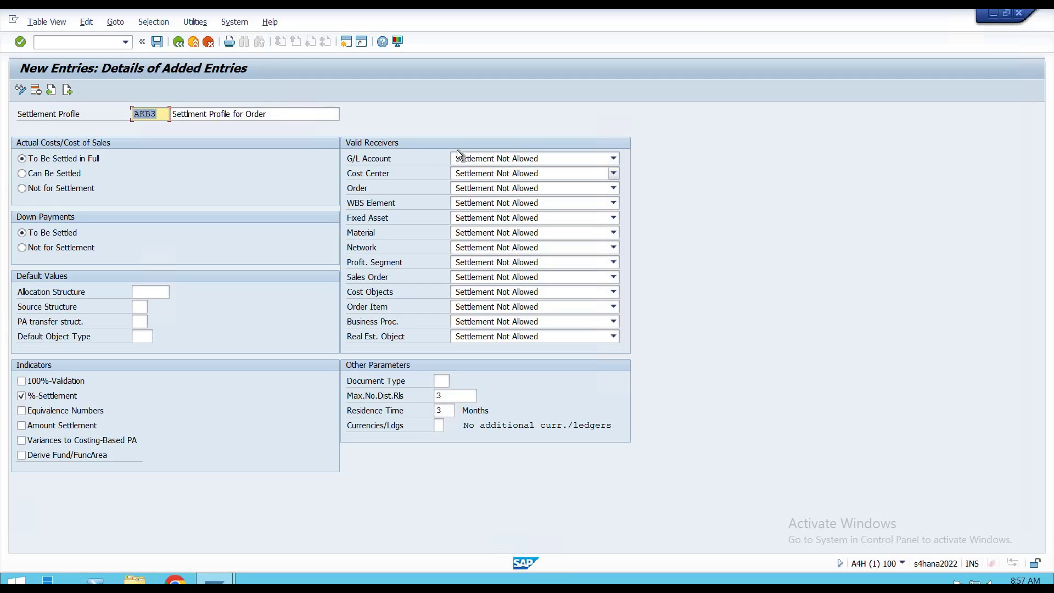
- Make G/L Account, Cost Center and Order receivers '1 Settlement Optional', keeping WBS Element not allowed
left_click(519, 157)
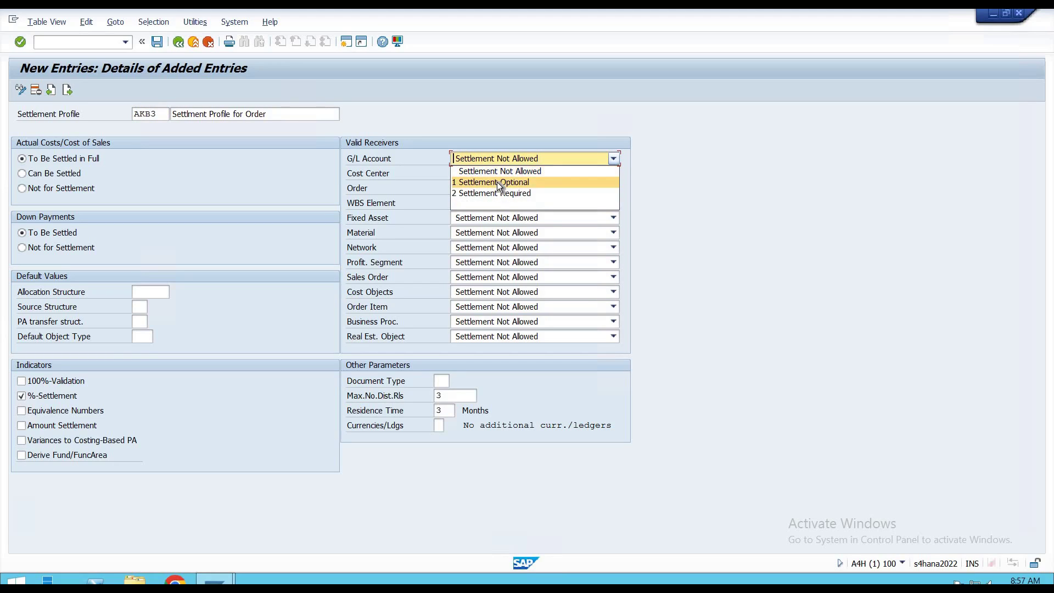
left_click(496, 182)
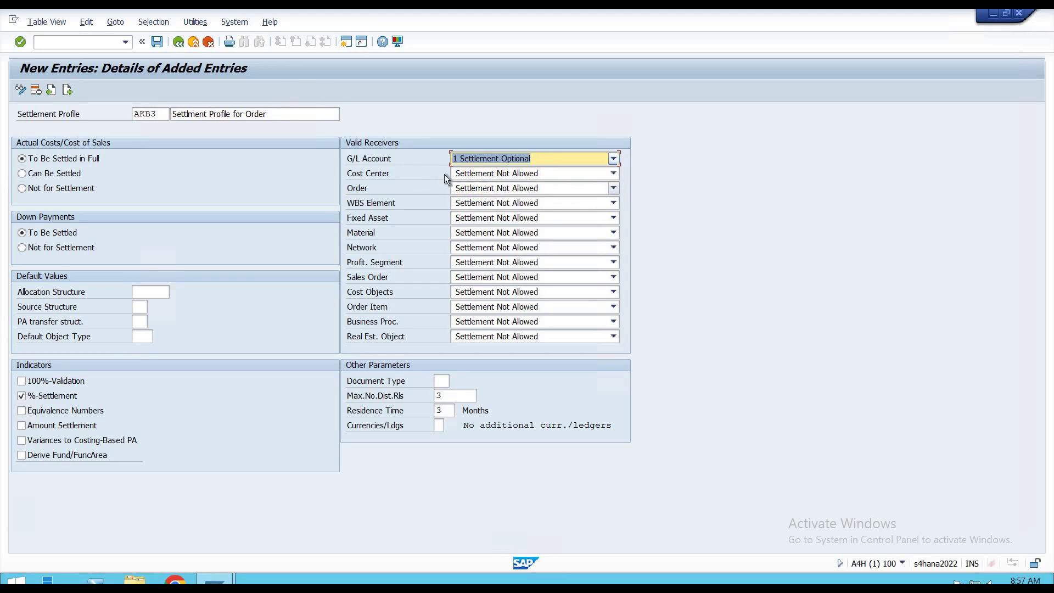
left_click(501, 175)
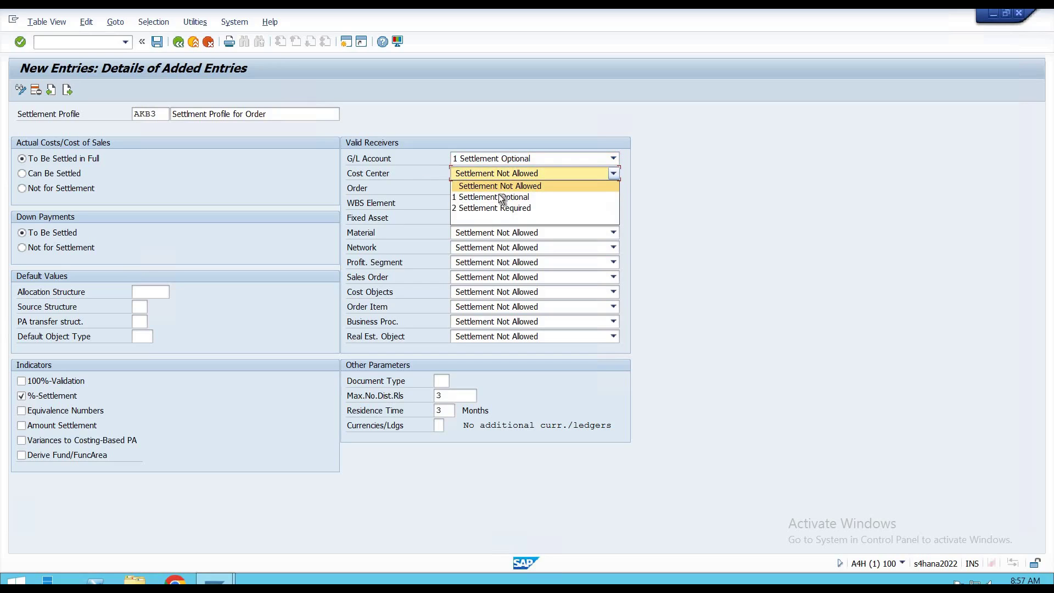
left_click(499, 195)
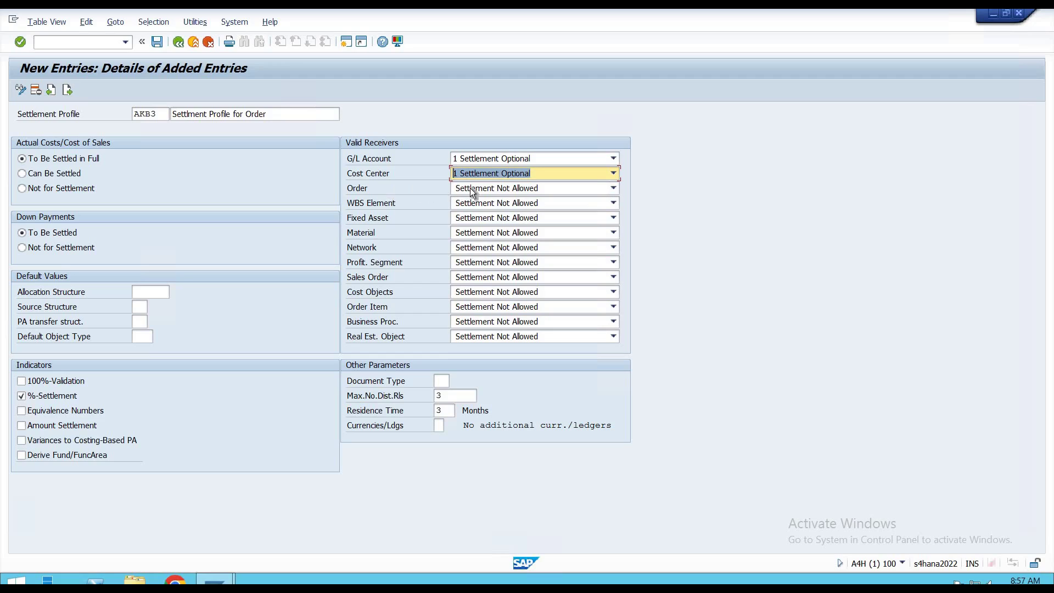
left_click(492, 189)
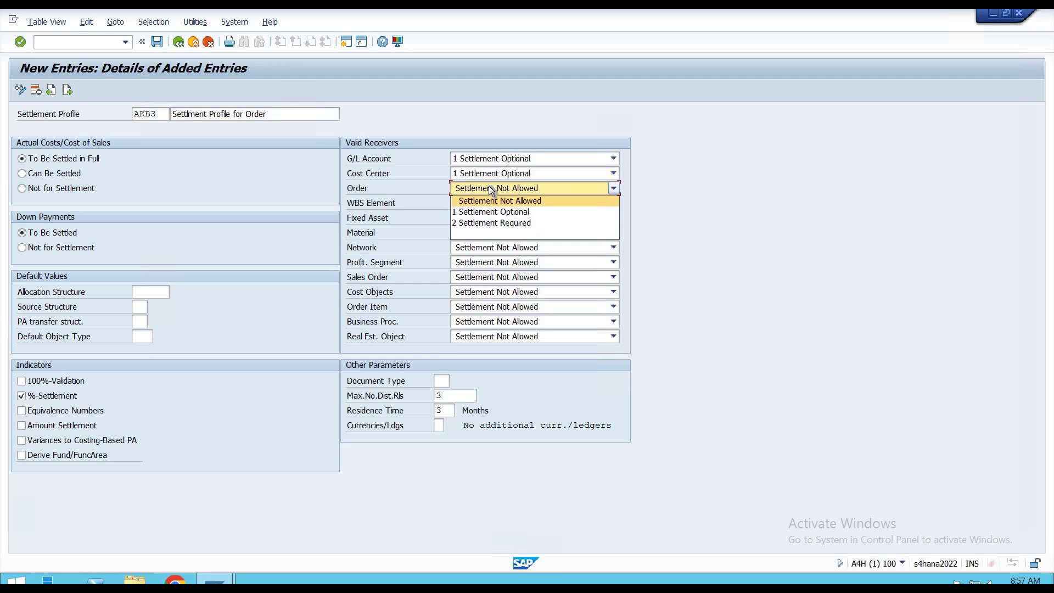
left_click(482, 213)
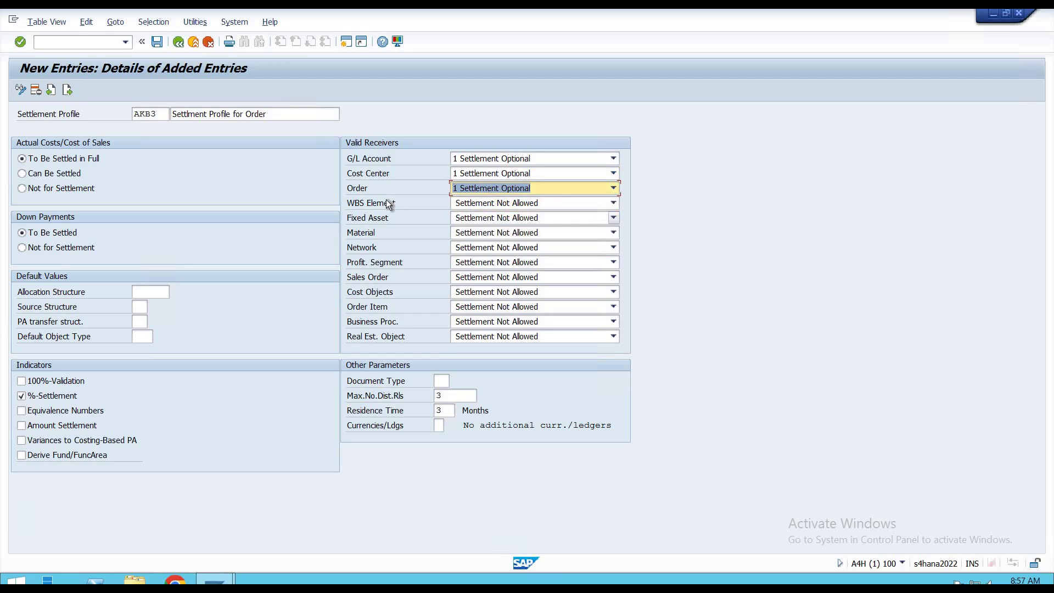
left_click(486, 207)
left_click(485, 206)
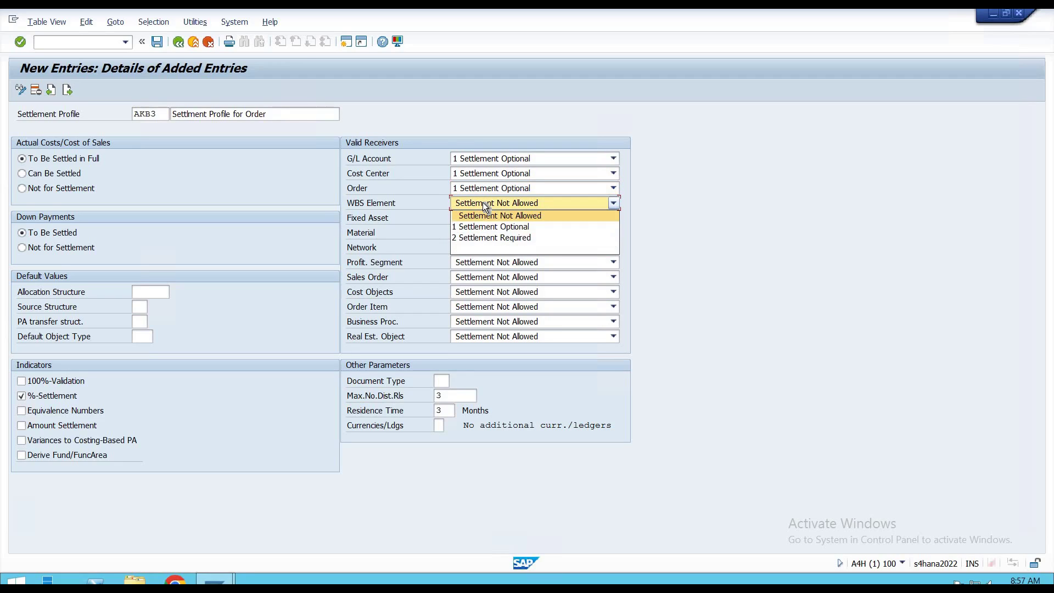
left_click(483, 202)
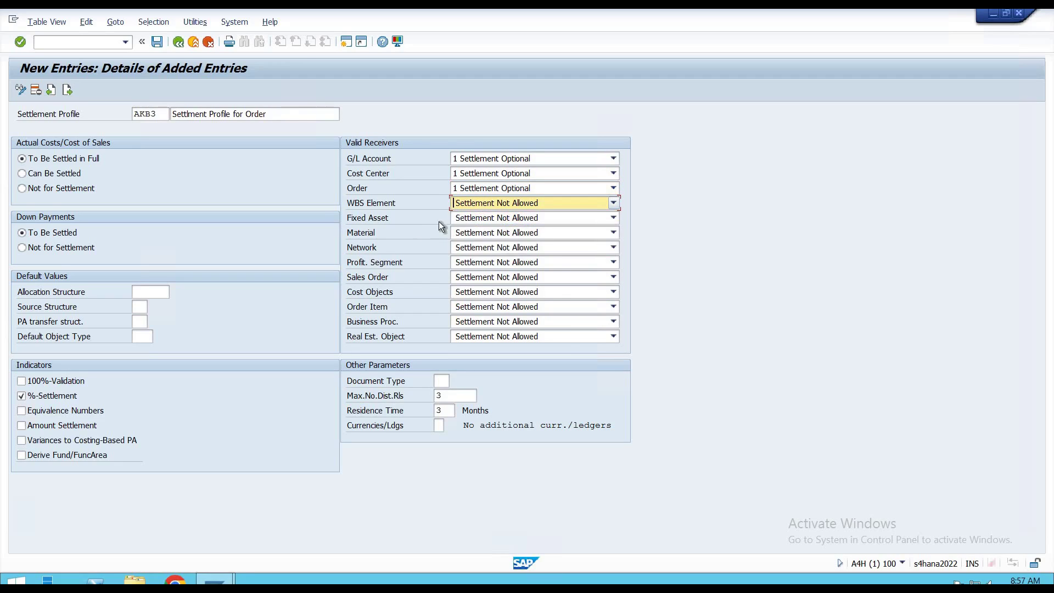
- Set the Fixed Asset receiver to '1 Settlement Optional'
left_click(504, 219)
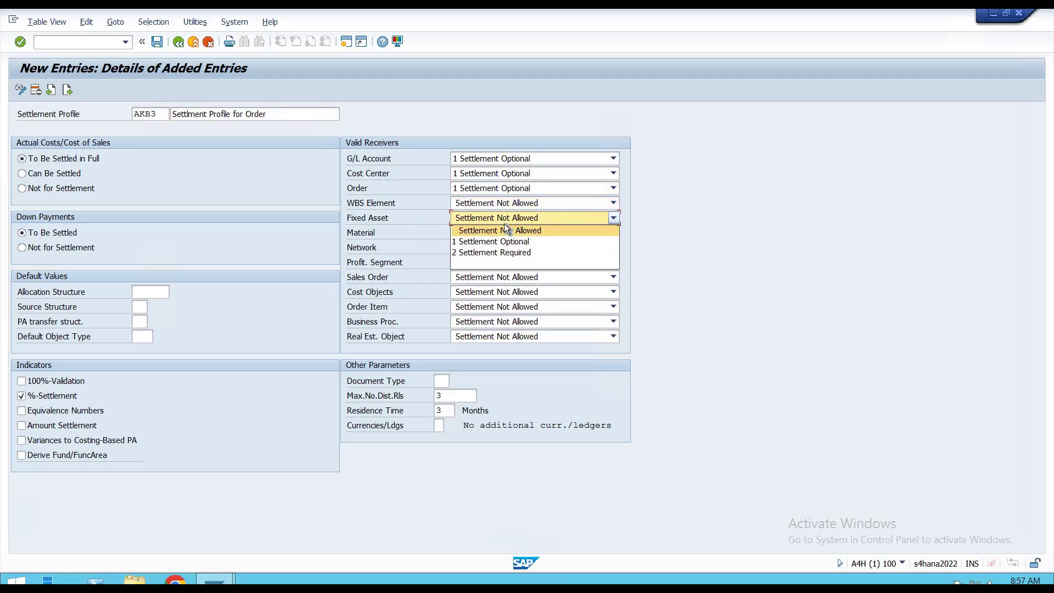
left_click(504, 241)
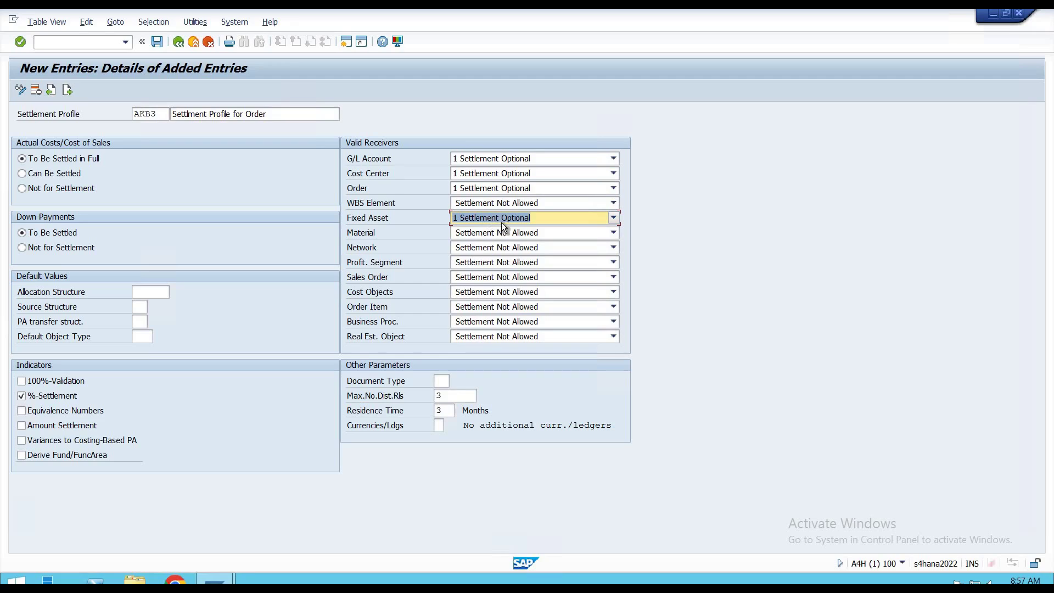
left_click(517, 220)
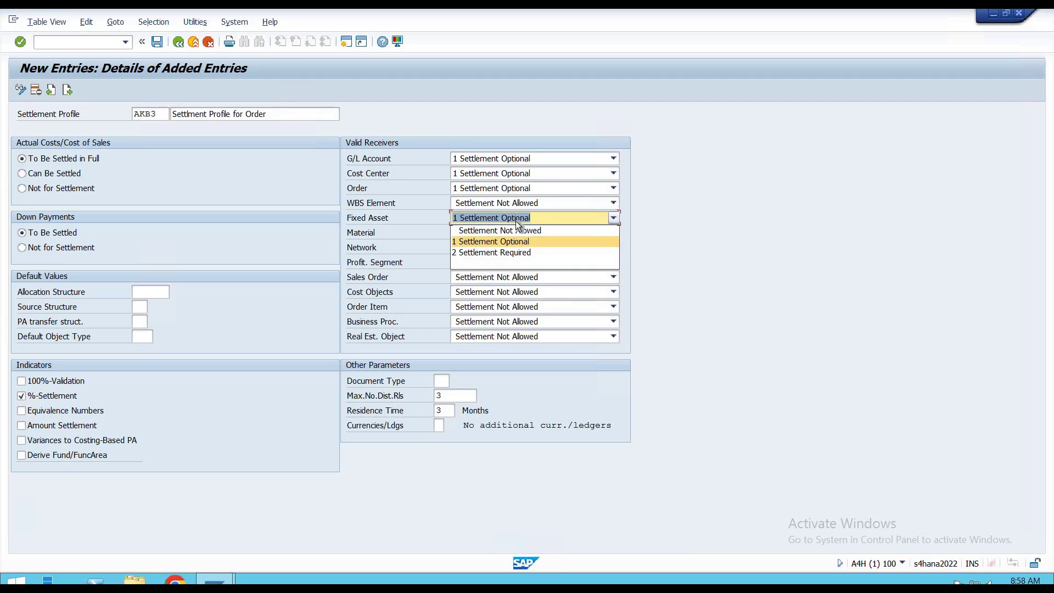
left_click(516, 252)
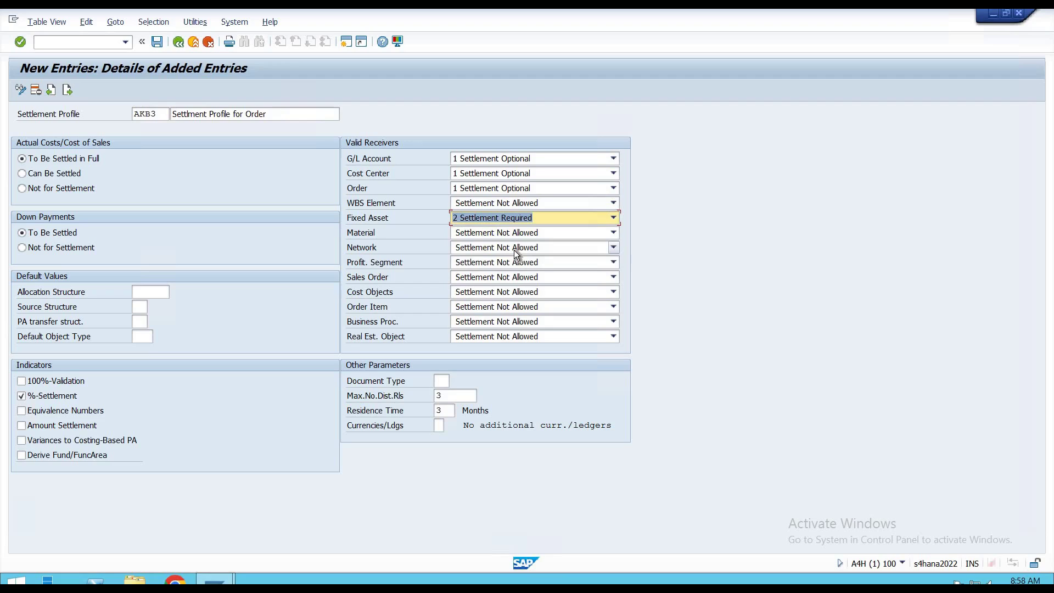
left_click(471, 219)
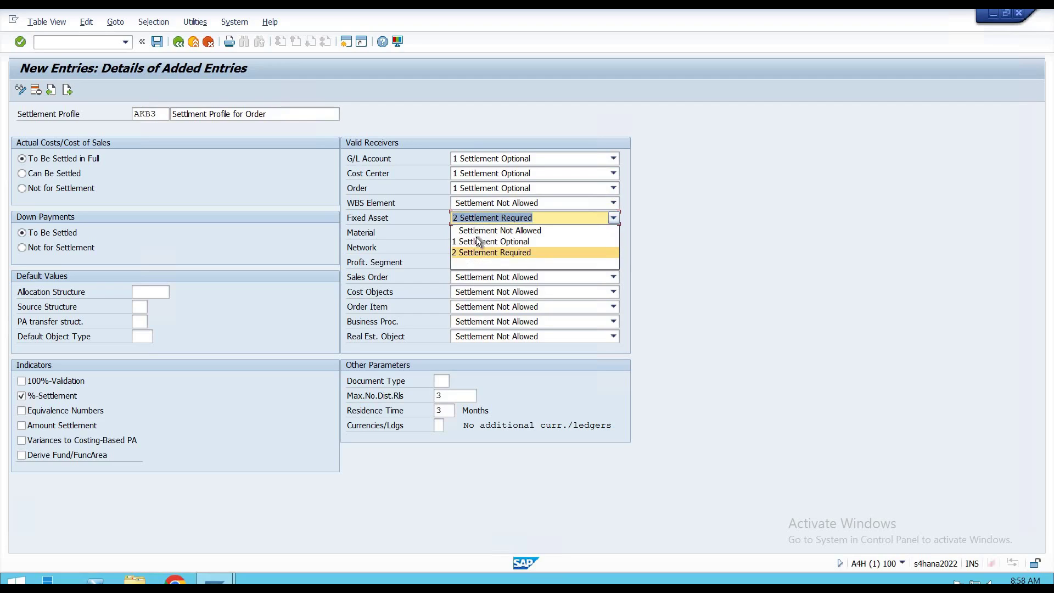
left_click(477, 242)
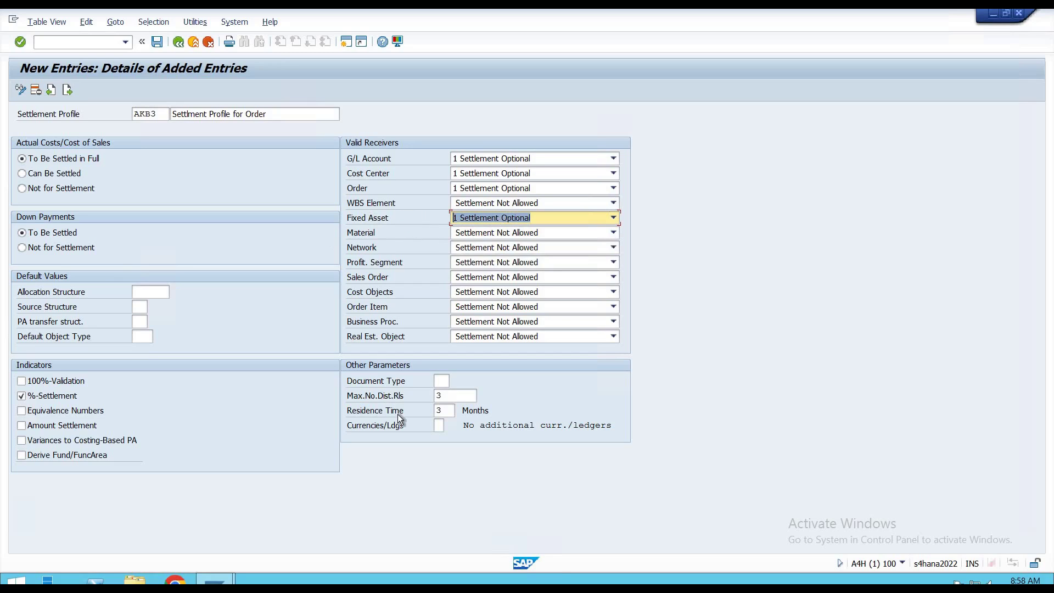
left_click(444, 380)
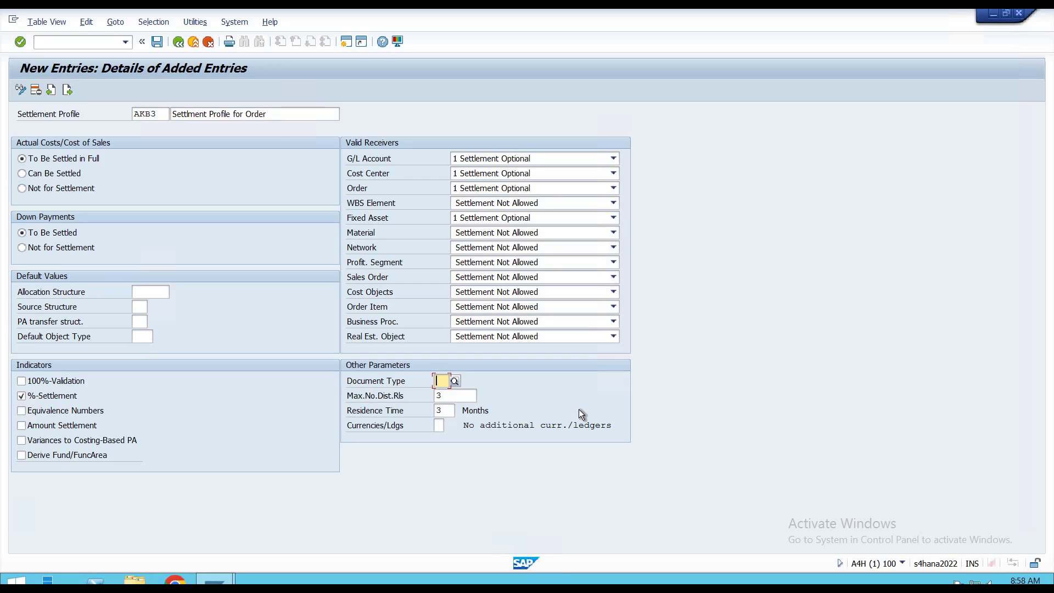
- Set document type SA and raise the maximum distribution rules to 20
type("SA")
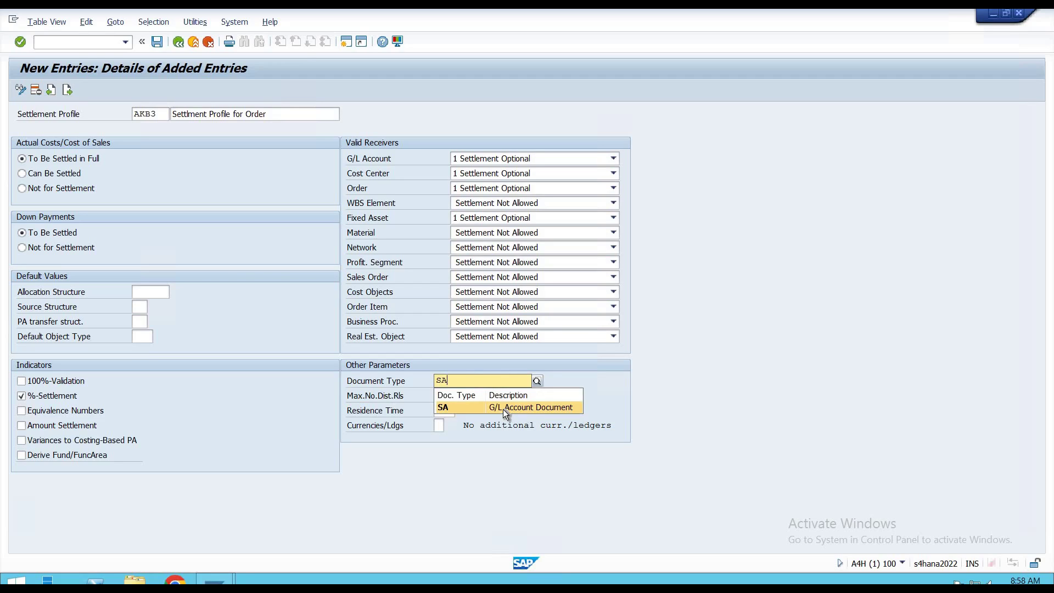
left_click(503, 410)
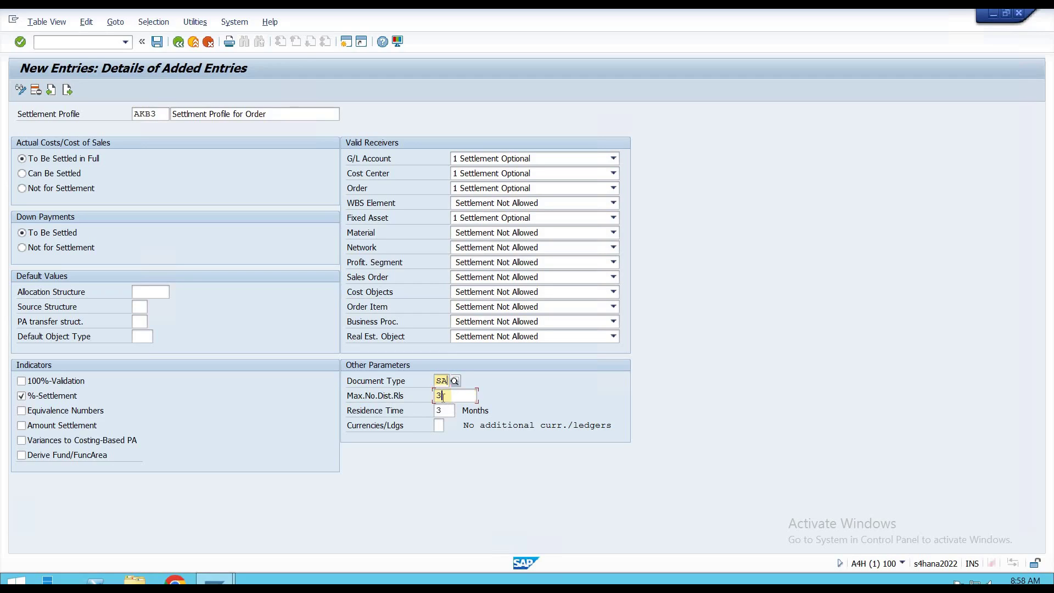
left_click(443, 396)
key("BackSpace")
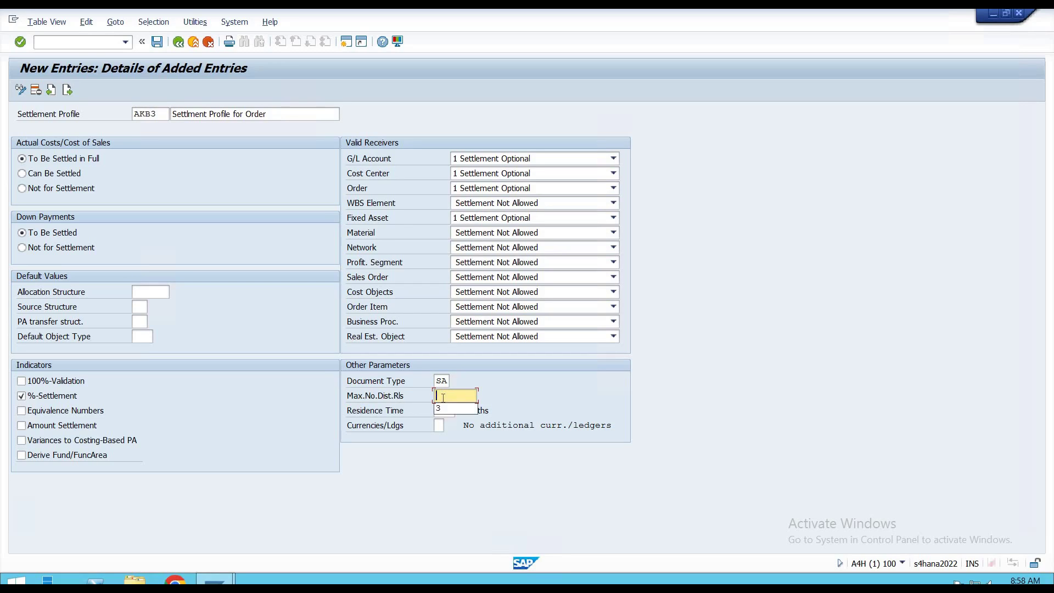
type("1")
key("BackSpace")
type("20")
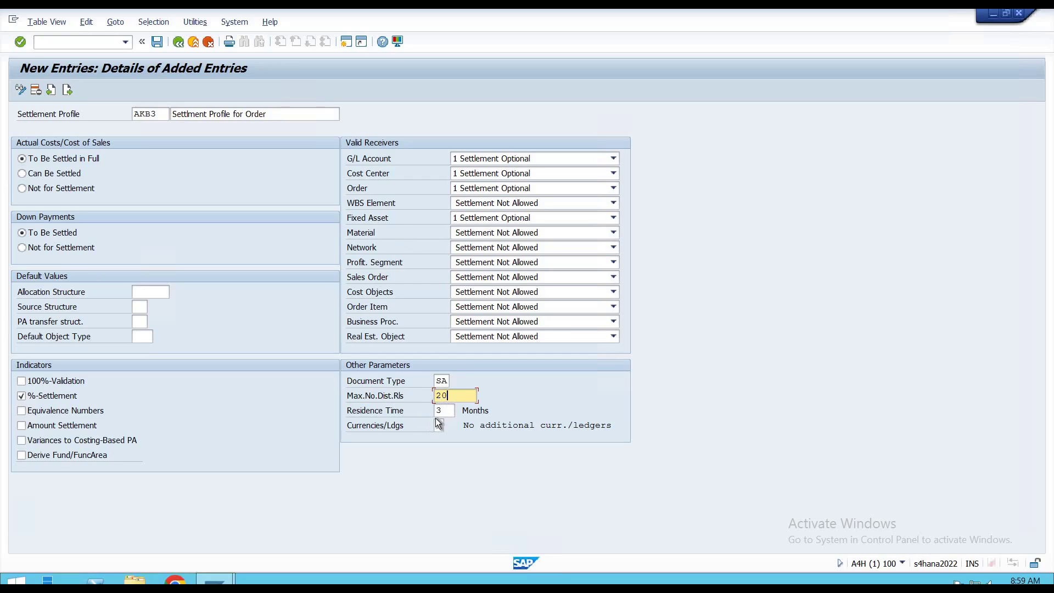
left_click(443, 413)
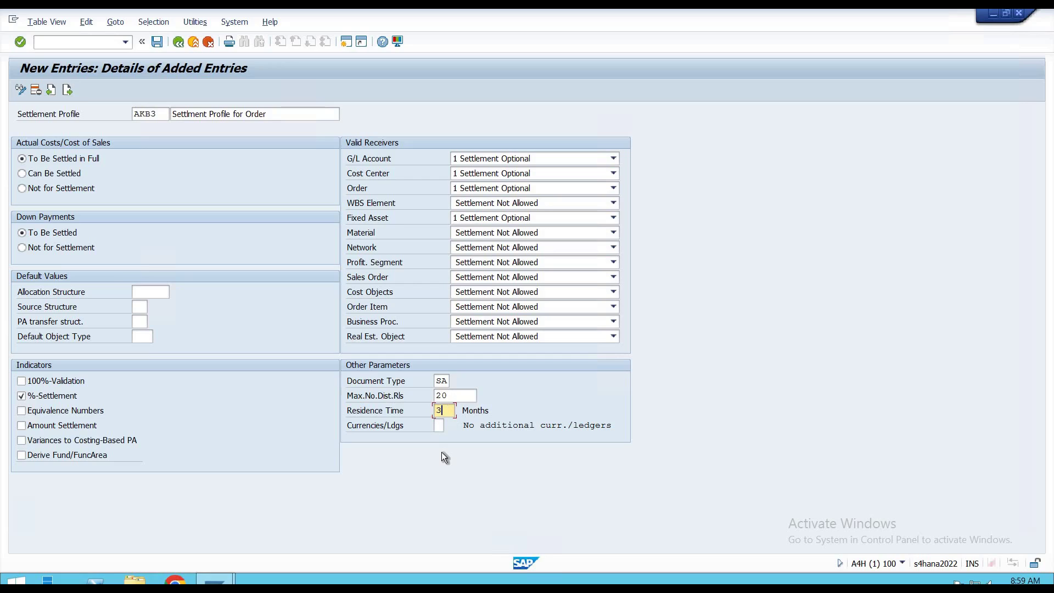
- Change the residence time to 5 months, dismissing the information message
key("BackSpace")
type("1")
key("Return")
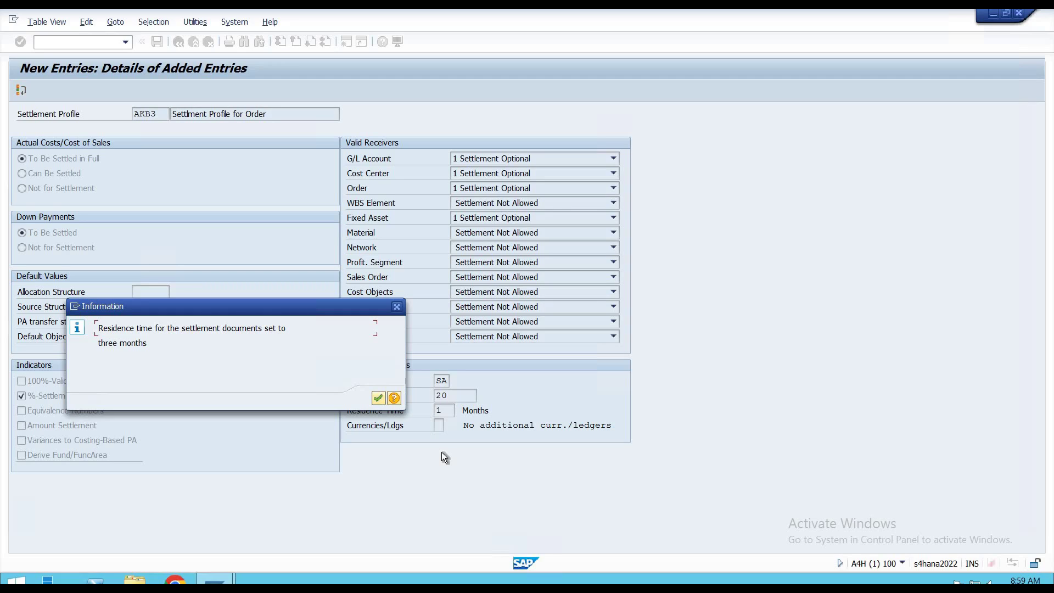
key("Return")
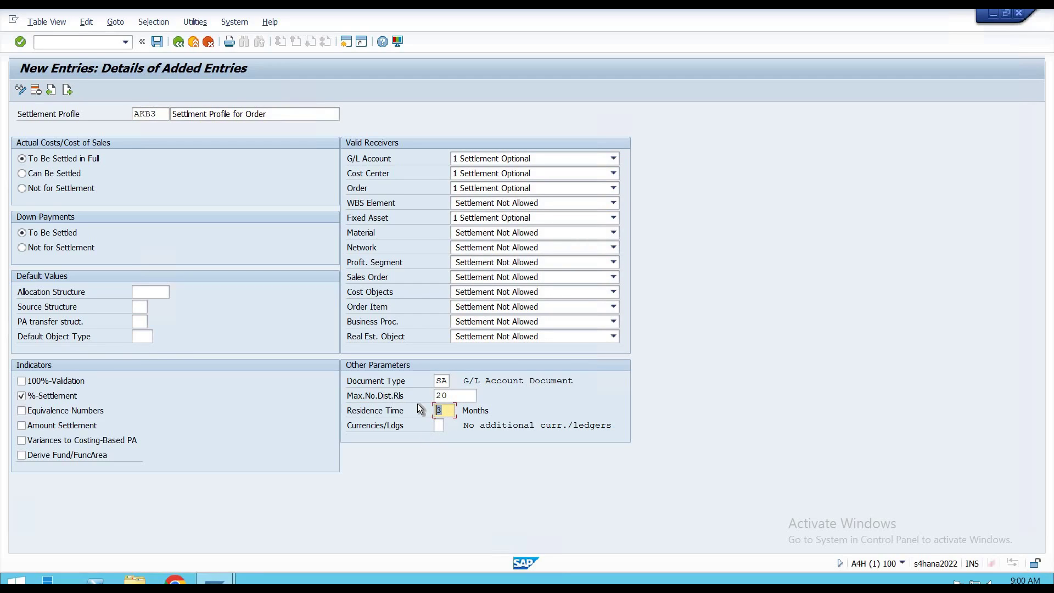
type("5")
key("Return")
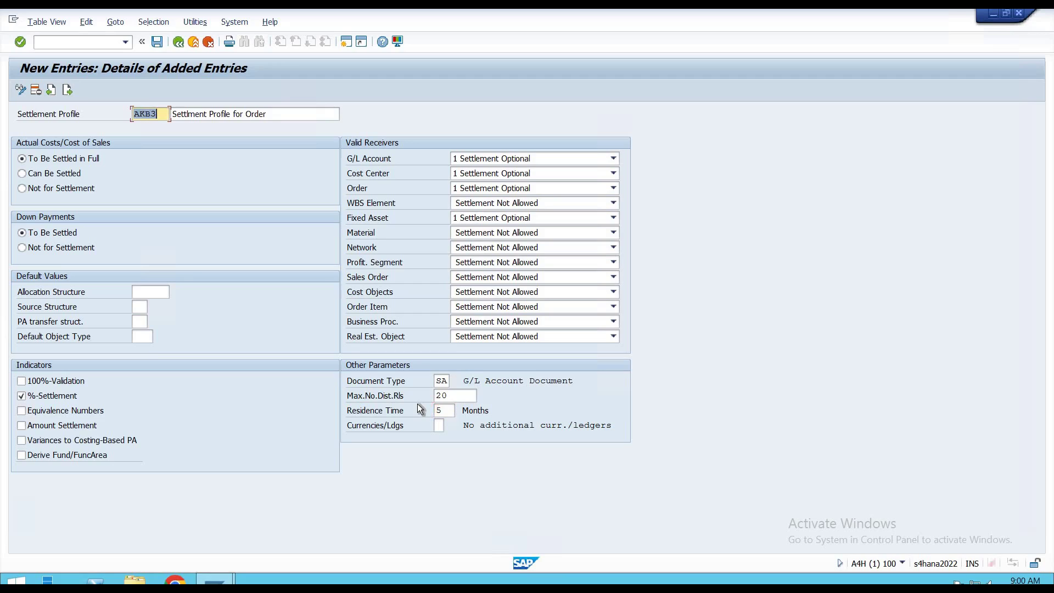
left_click(446, 410)
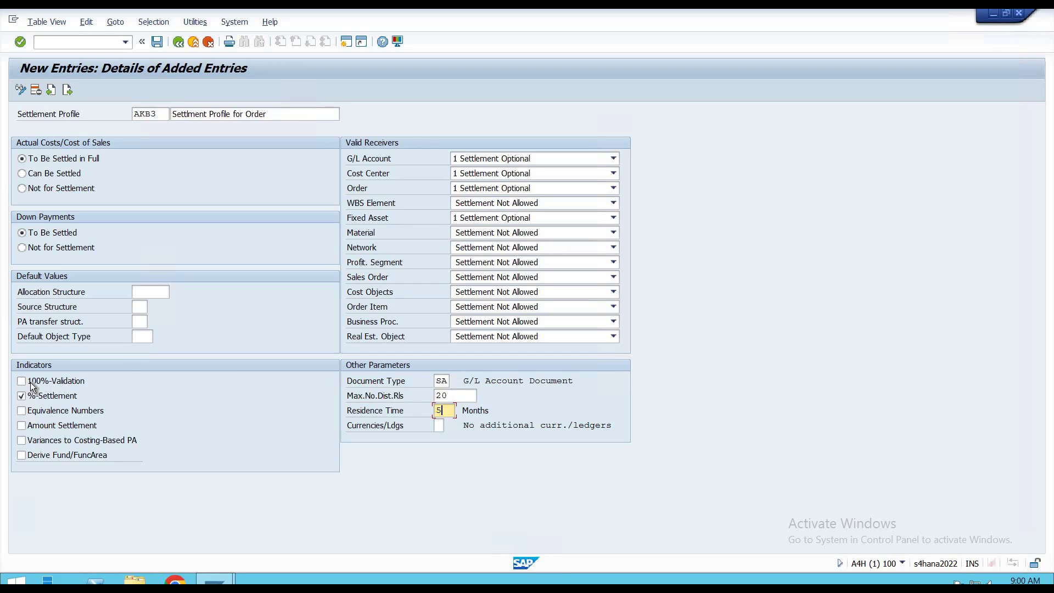
- Tick the Amount Settlement indicator in the AKB3 profile
left_click(51, 427)
left_click(365, 174)
left_click(150, 291)
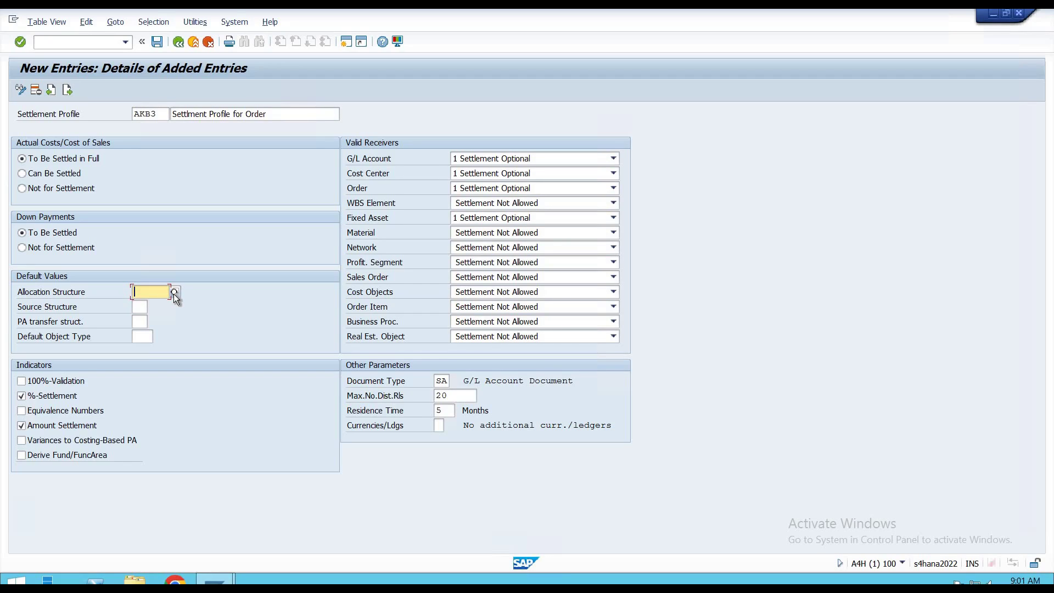
- Save settlement profile AKB3 under a customizing request, then back out twice to the IMG activities
left_click(174, 294)
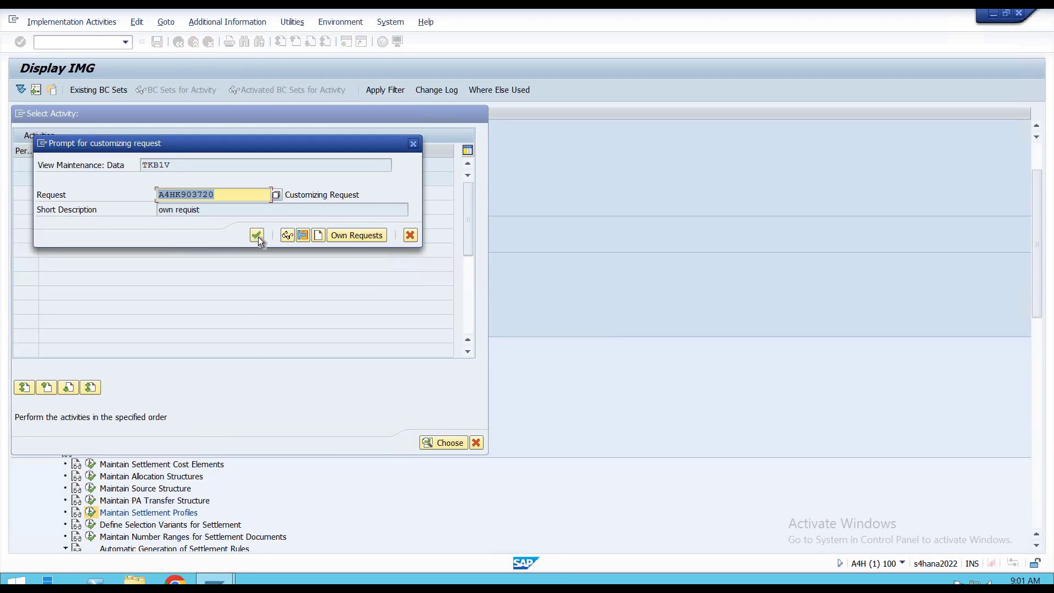
left_click(258, 236)
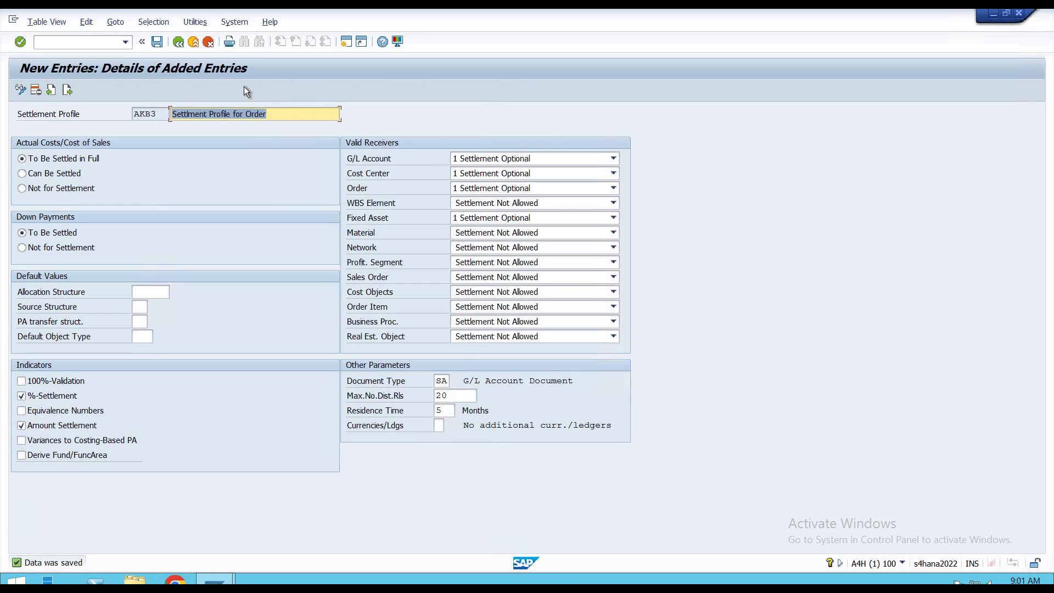
left_click(178, 43)
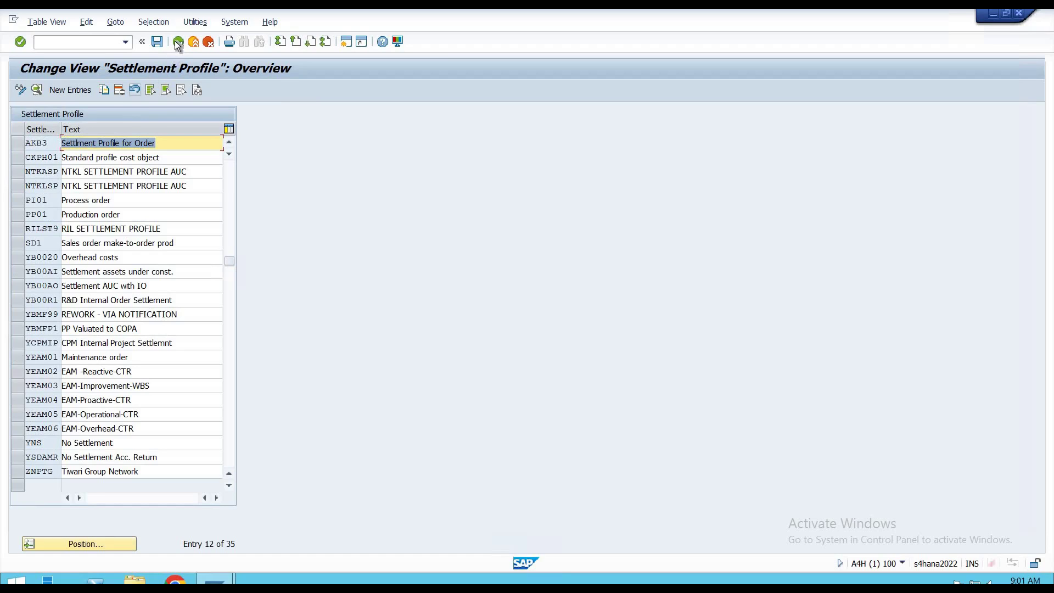
left_click(178, 42)
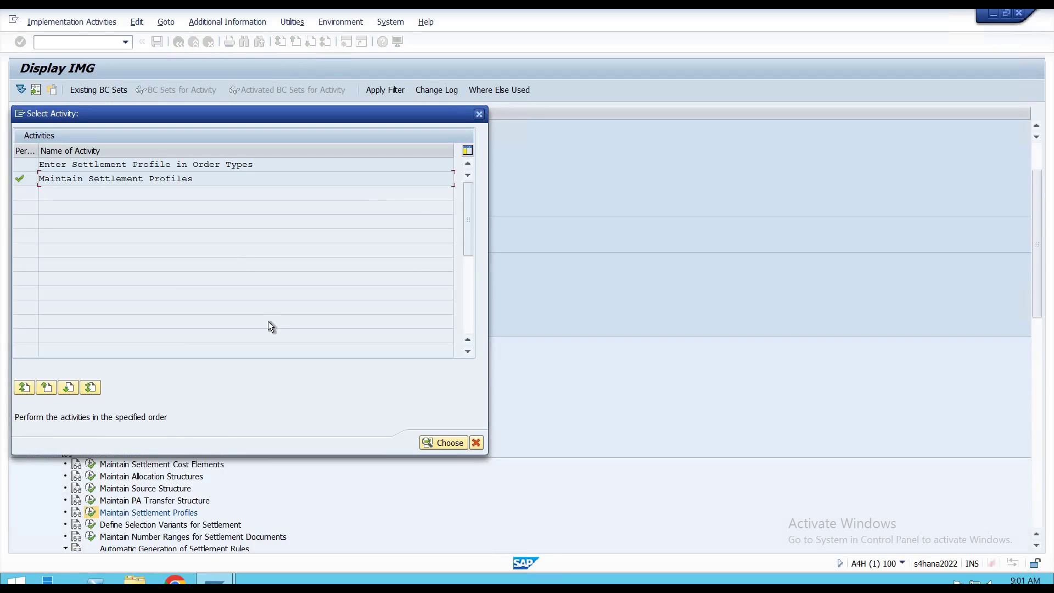
- Run Maintain Allocation Structures to list the 13 existing structures, such as A1 and Z2
key("Escape")
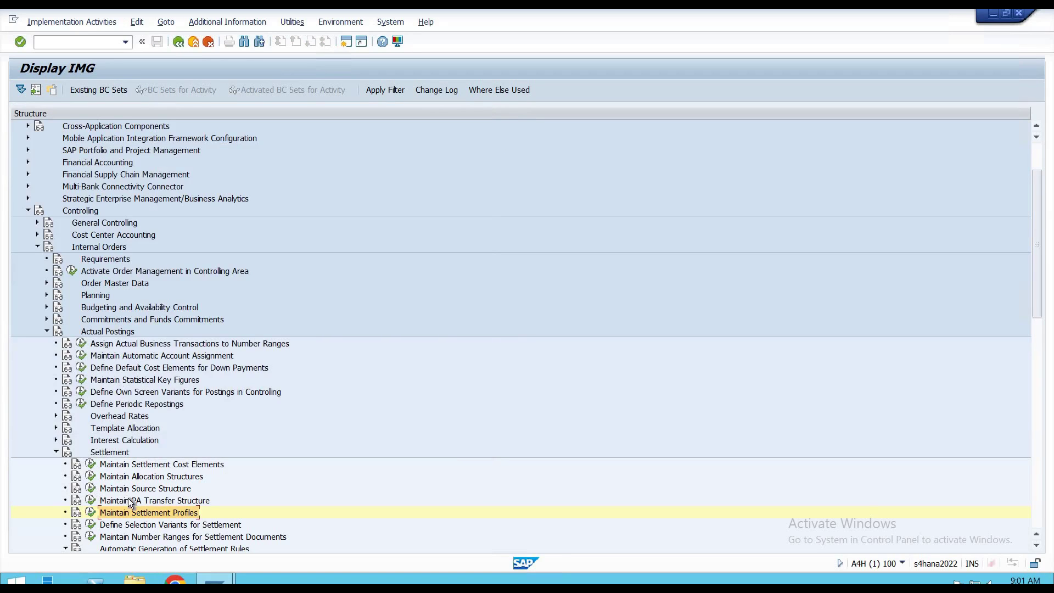
left_click(118, 489)
left_click(117, 477)
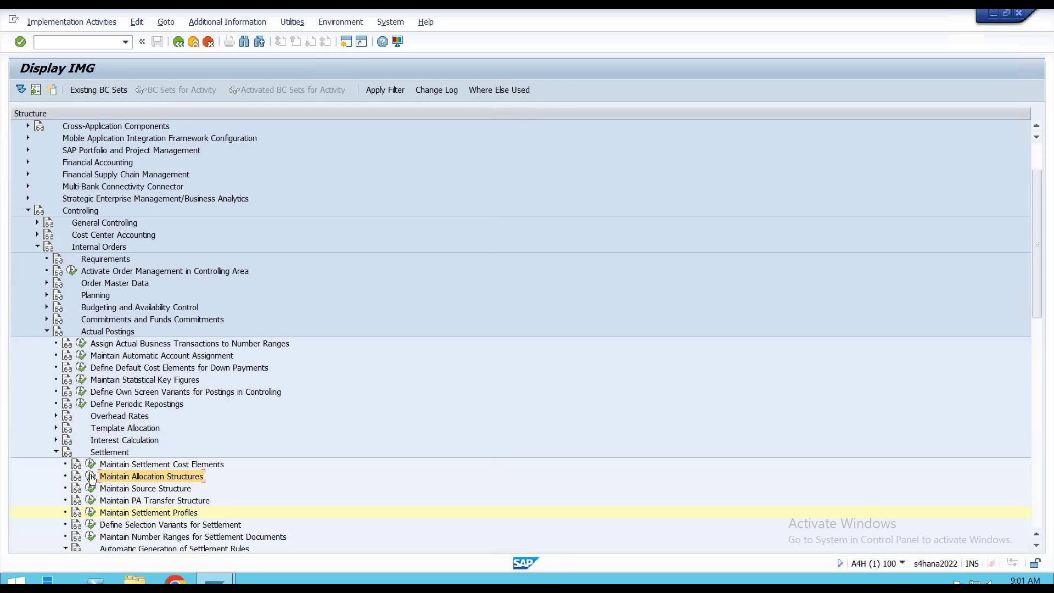
left_click(91, 478)
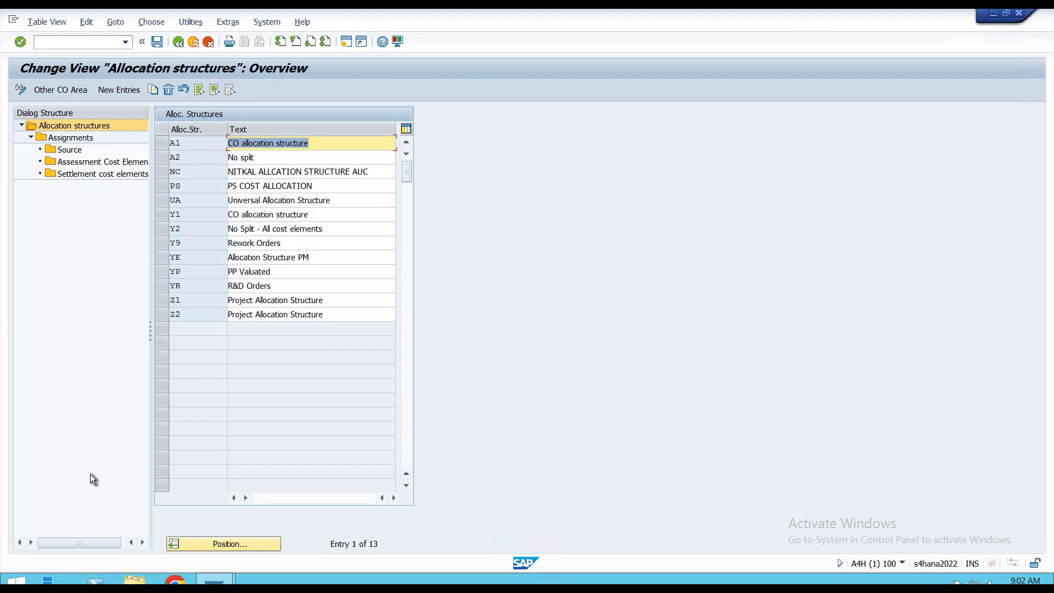
left_click(90, 474)
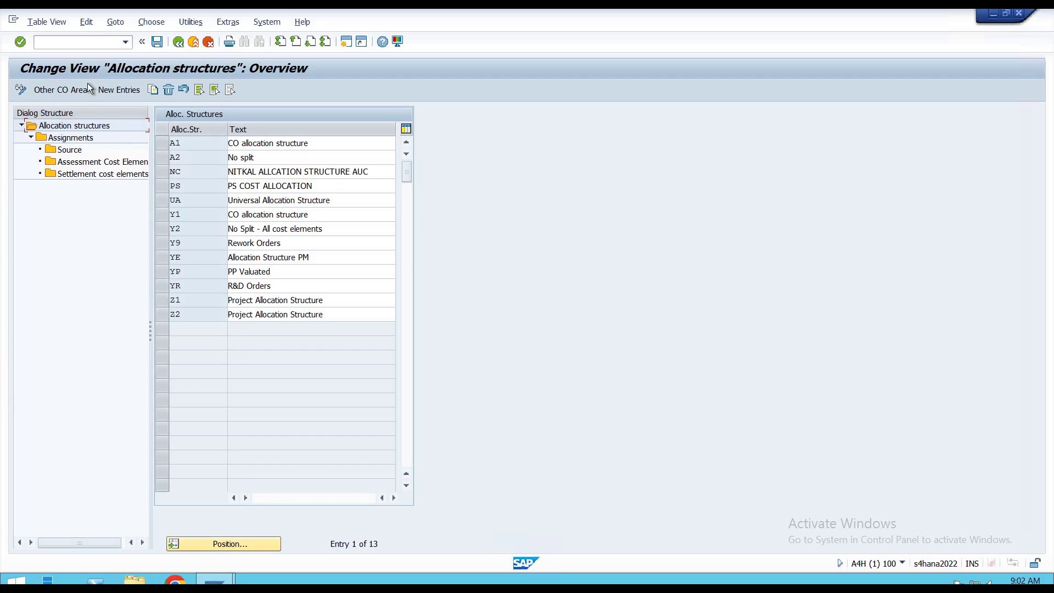
- Add allocation structure AKB3, 'Allocation Structure for AKB3', save it under a customizing request, and select it
left_click(118, 90)
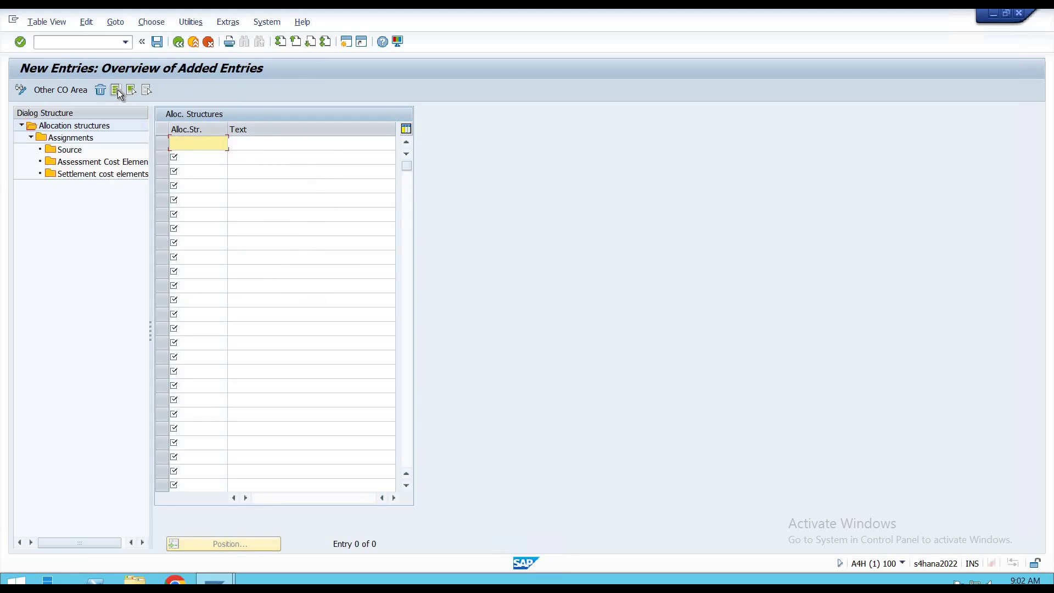
type("akb3")
key("Tab")
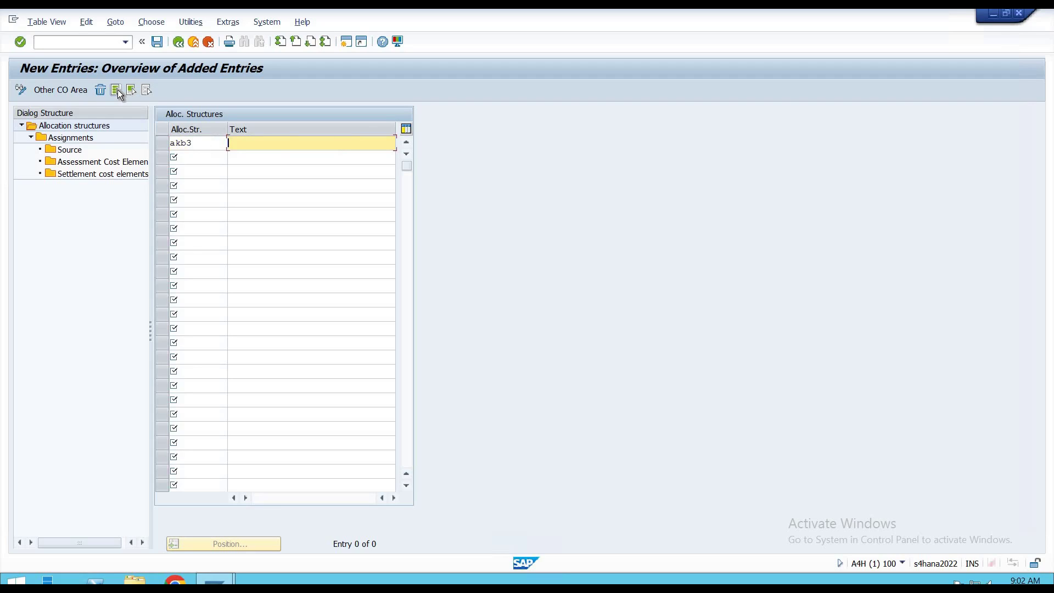
type("Allocation Structure for AKB3")
key("Return")
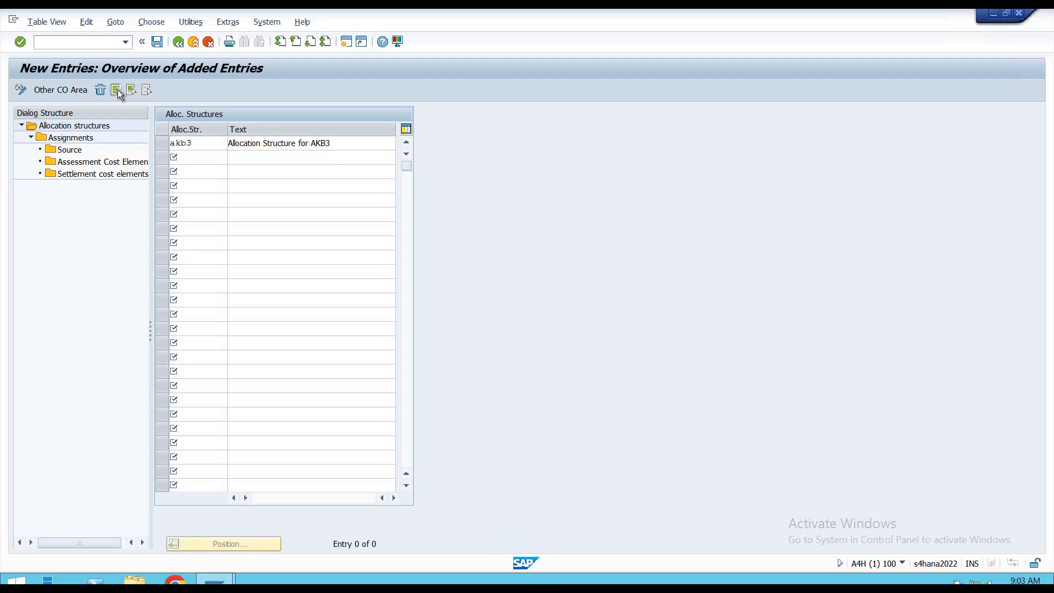
left_click(117, 91)
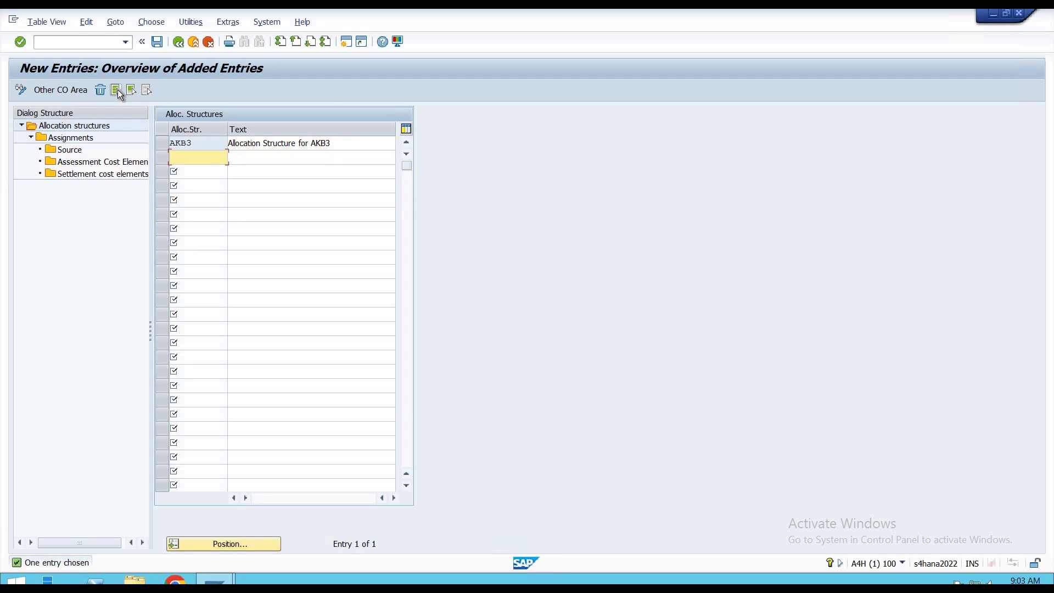
key("ctrl+s")
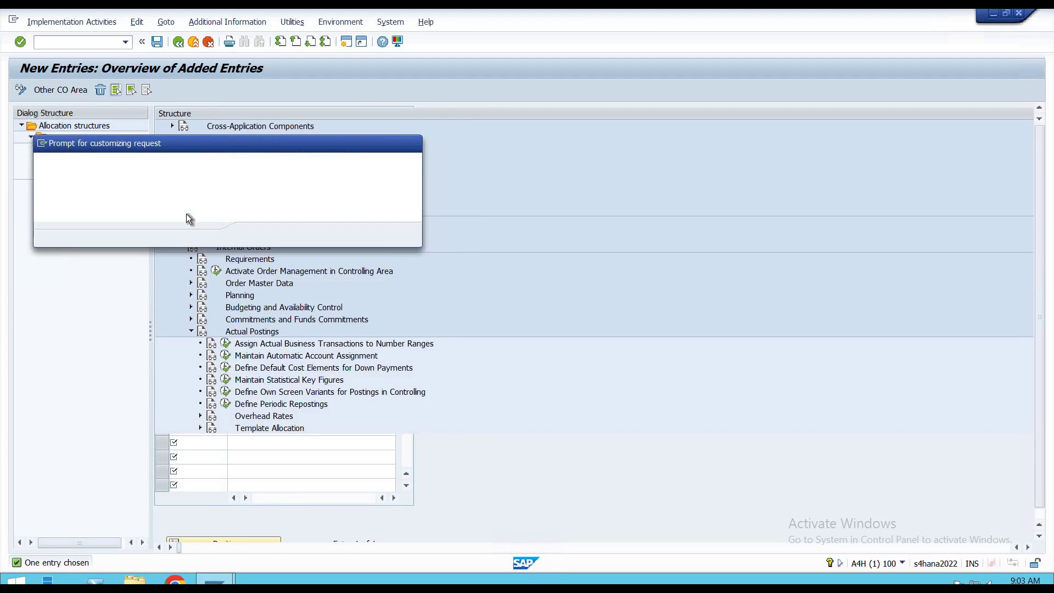
key("Return")
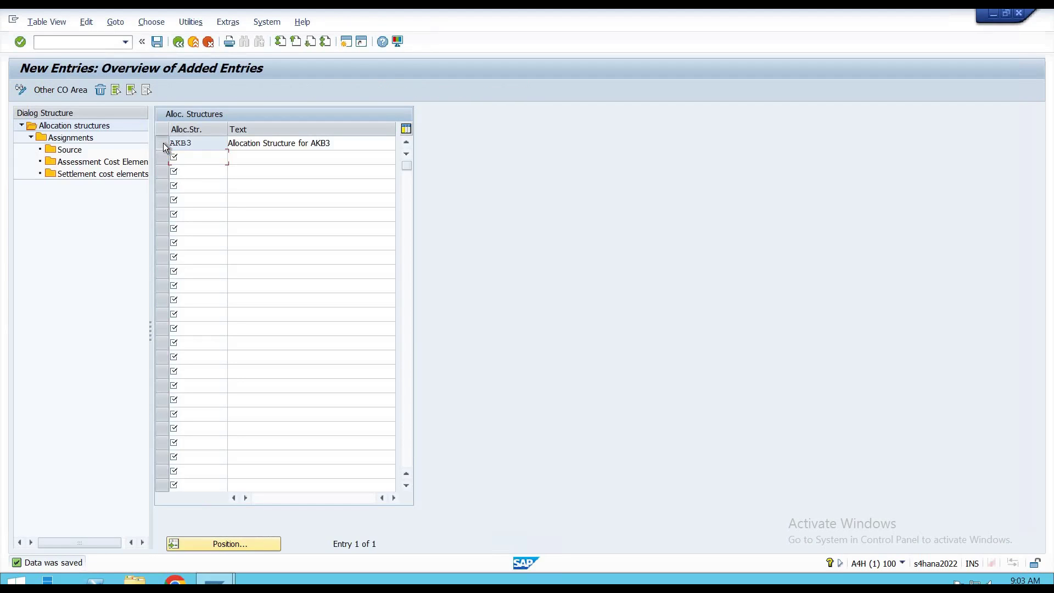
left_click(163, 143)
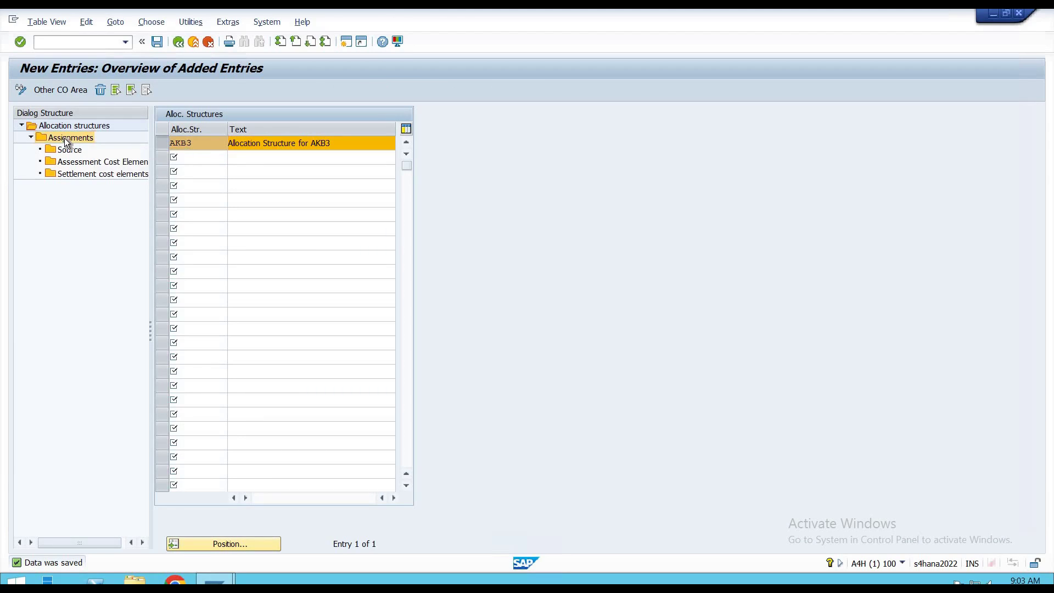
- Add and save assignment AKB, 'Assignment for AKB3', under AKB3, then open its Source settings
double_click(64, 138)
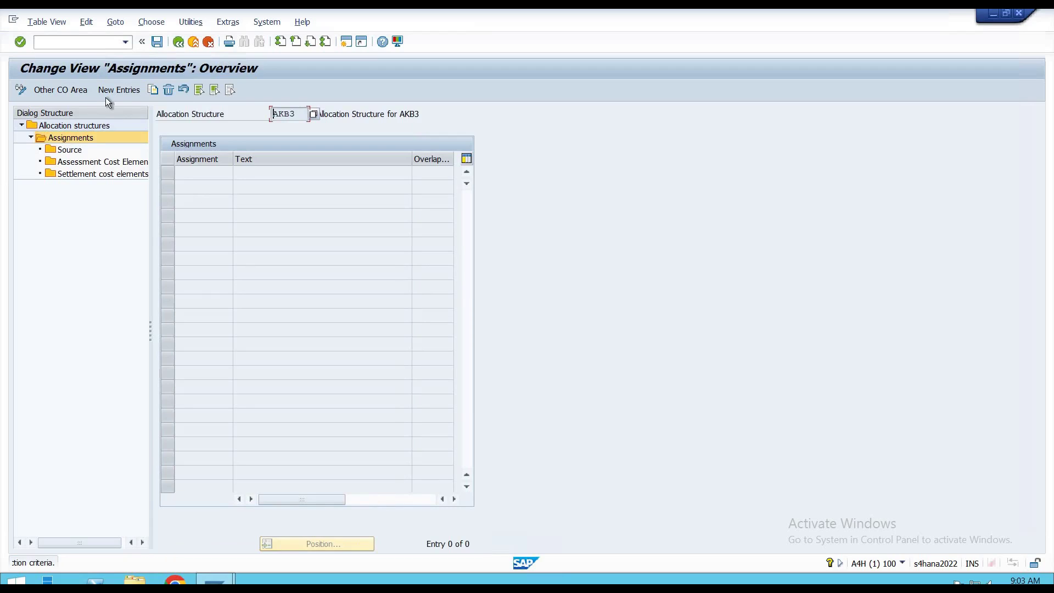
left_click(120, 90)
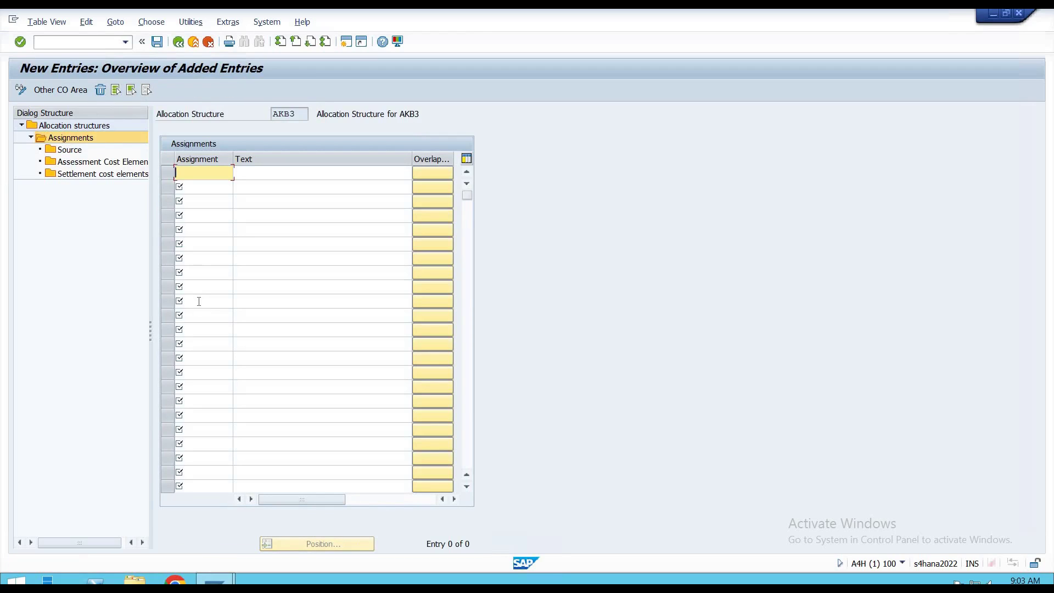
type("AKB")
key("Tab")
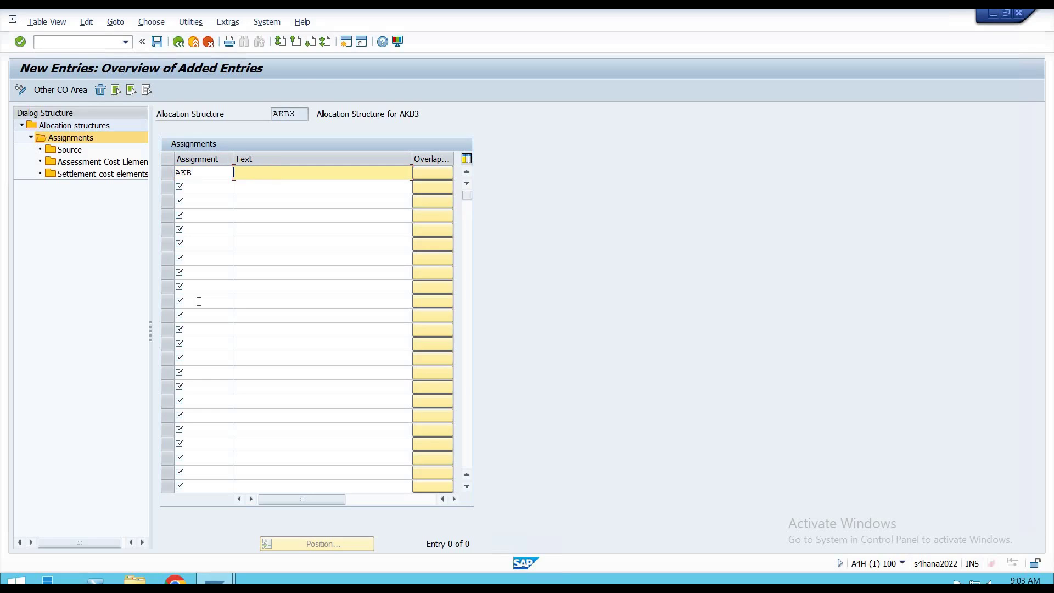
type("Assignment for AKB3")
key("Return")
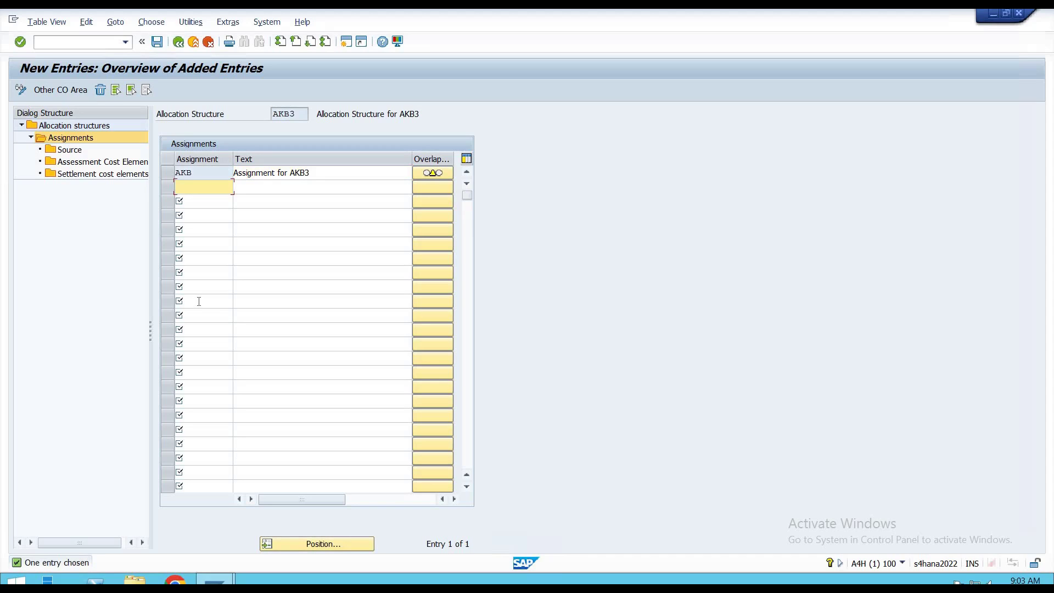
key("ctrl+s")
left_click(166, 173)
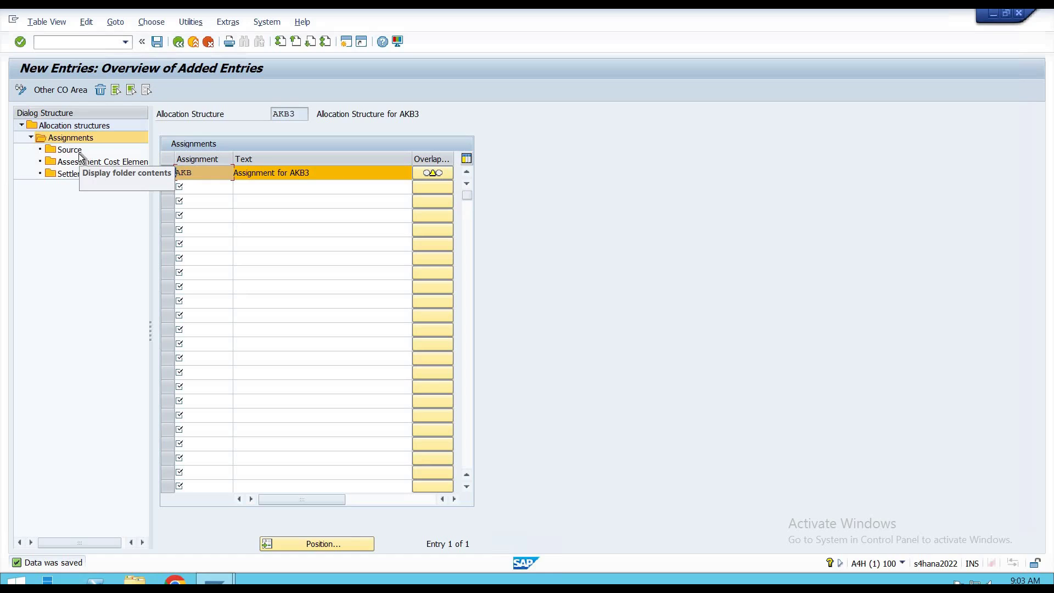
double_click(70, 153)
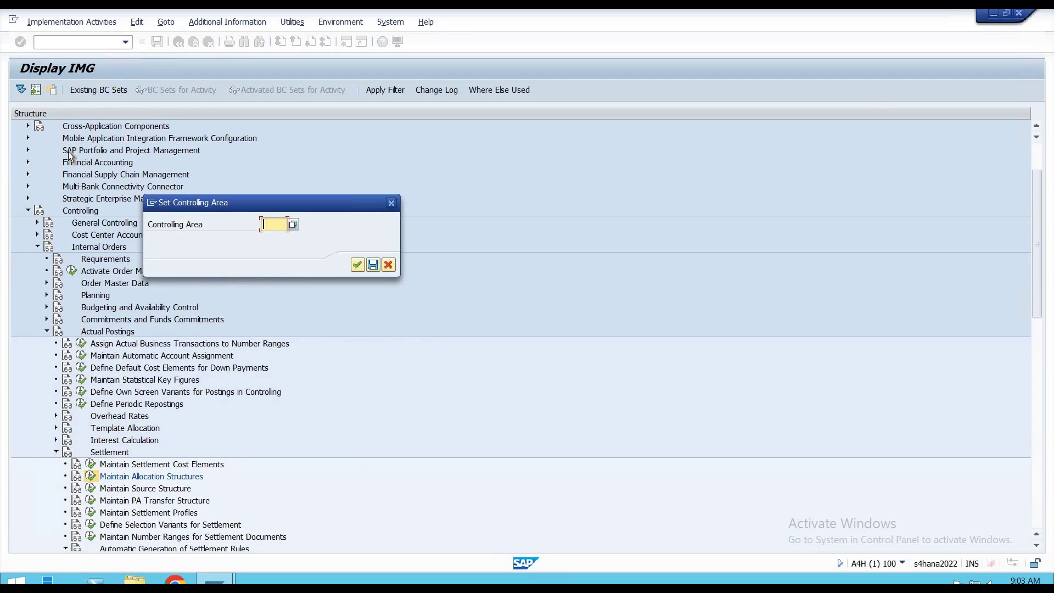
- Enter controlling area AKB3 to open the Source details for AKB and widen the tree panel
type("AKB3")
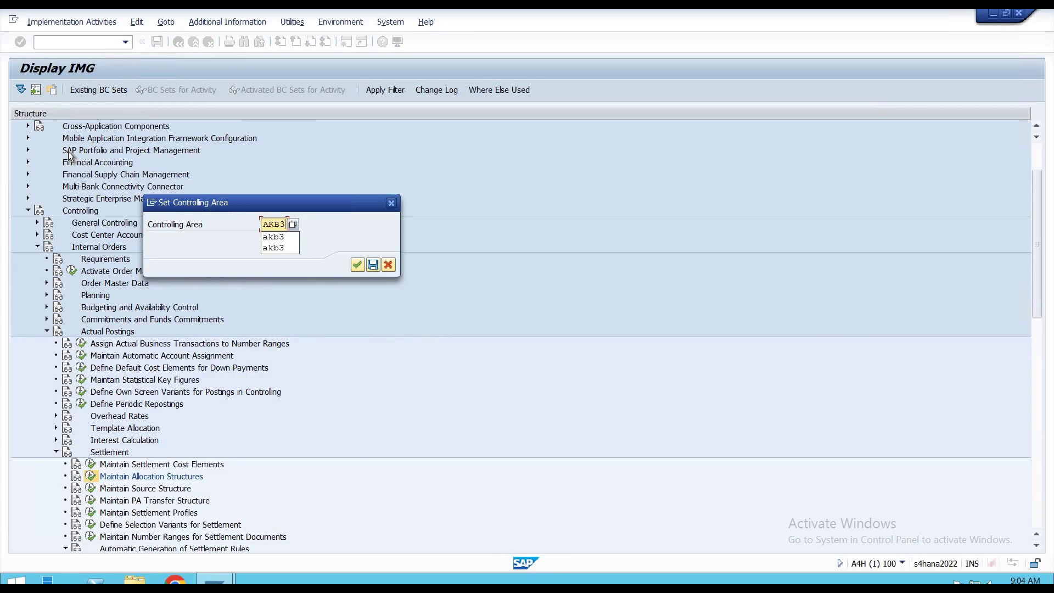
key("Return")
key("Return")
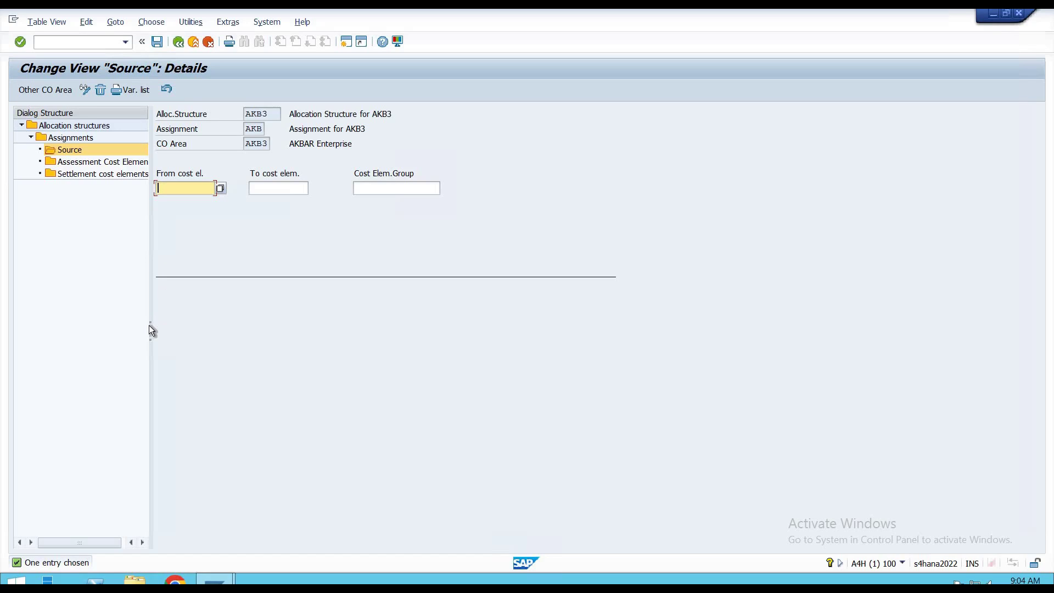
left_click_drag(150, 328, 240, 329)
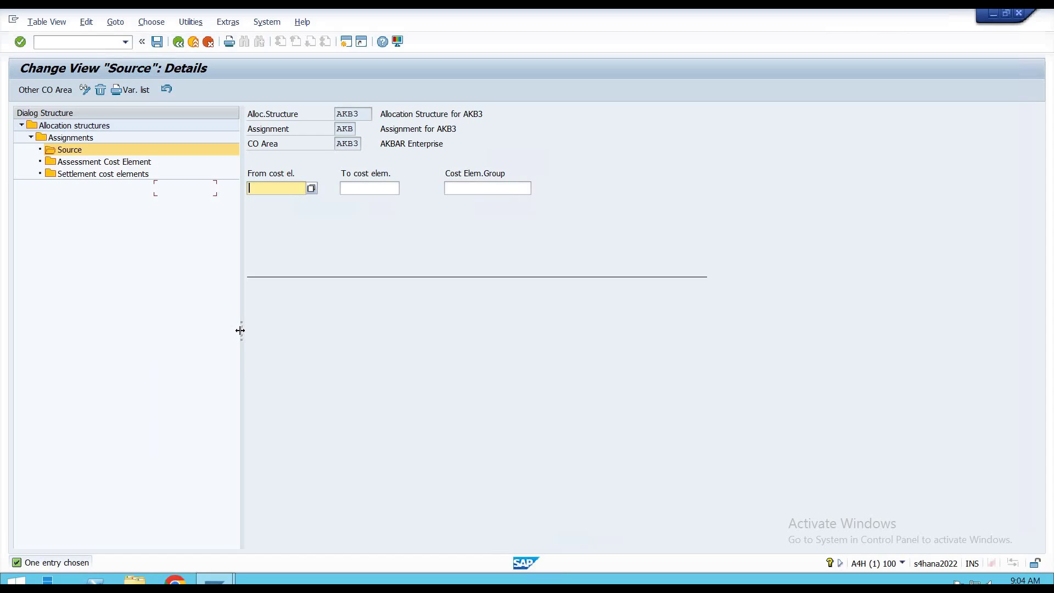
- In a second session, run FS00 and expand the Expenses and Revenue G/L account folders
left_click(341, 43)
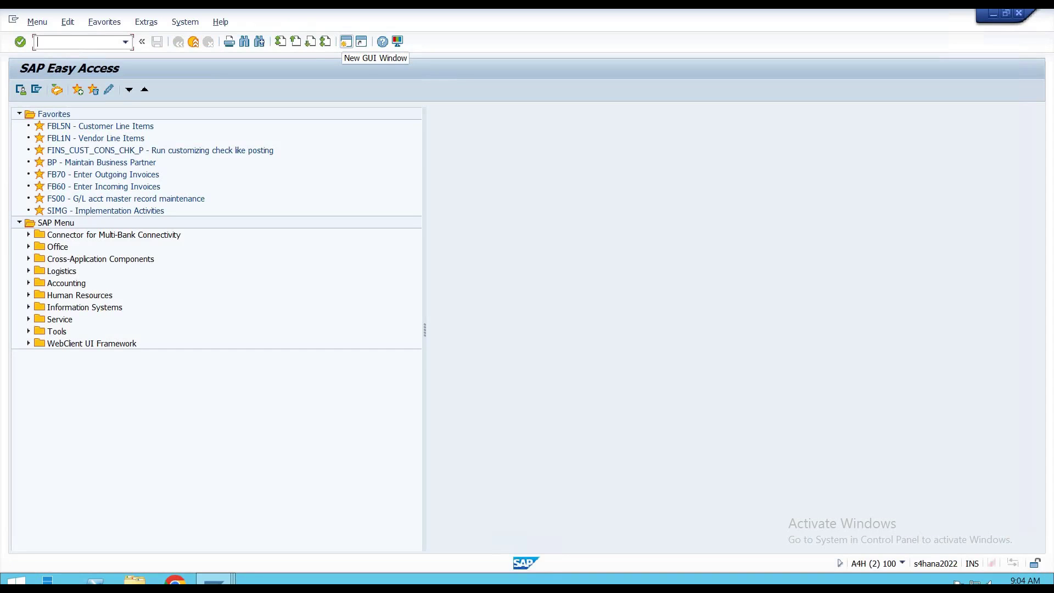
type("FS00")
key("Return")
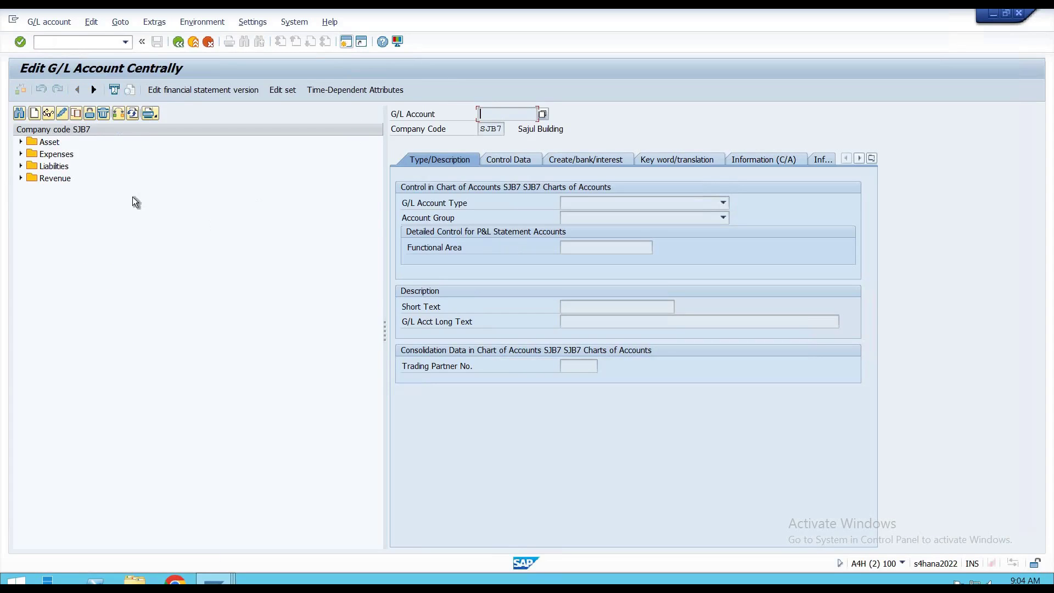
left_click(50, 156)
left_click(50, 144)
left_click(21, 155)
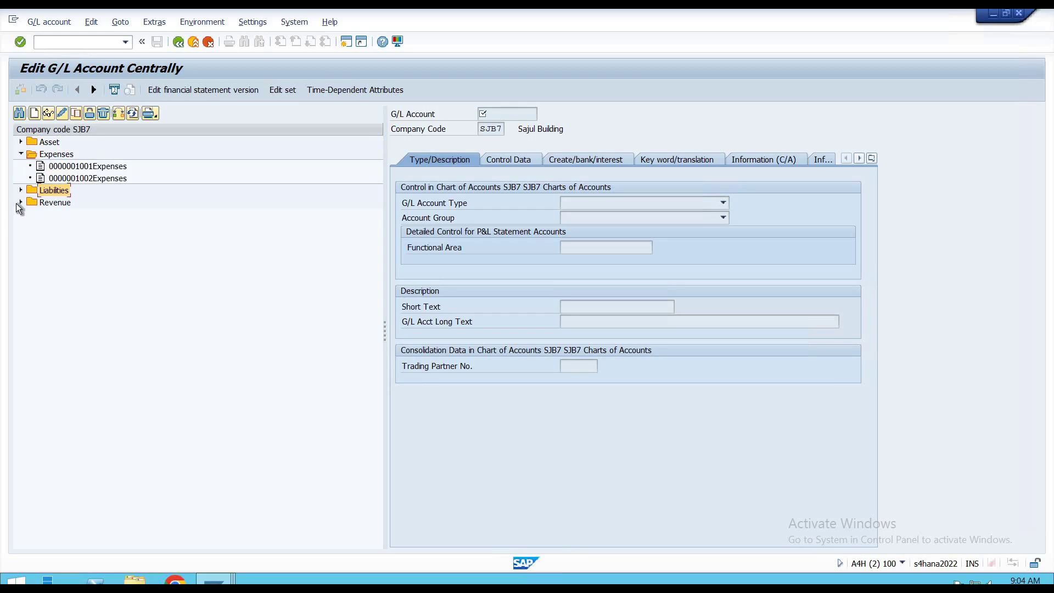
left_click(20, 203)
- Switch to the Source details to focus the To cost element field, then return to FS00
key("alt+Tab")
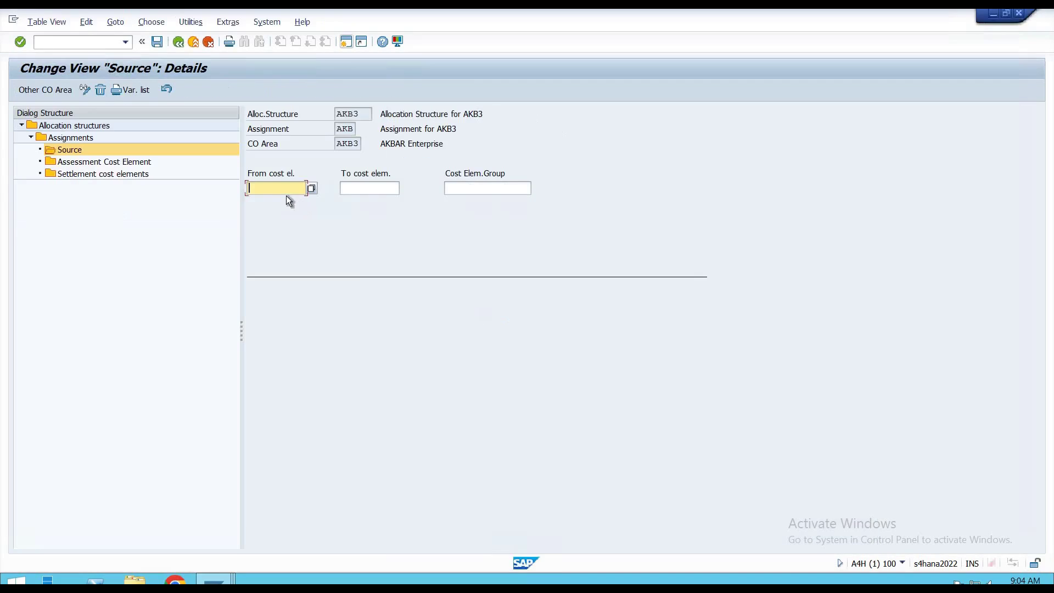
left_click(372, 187)
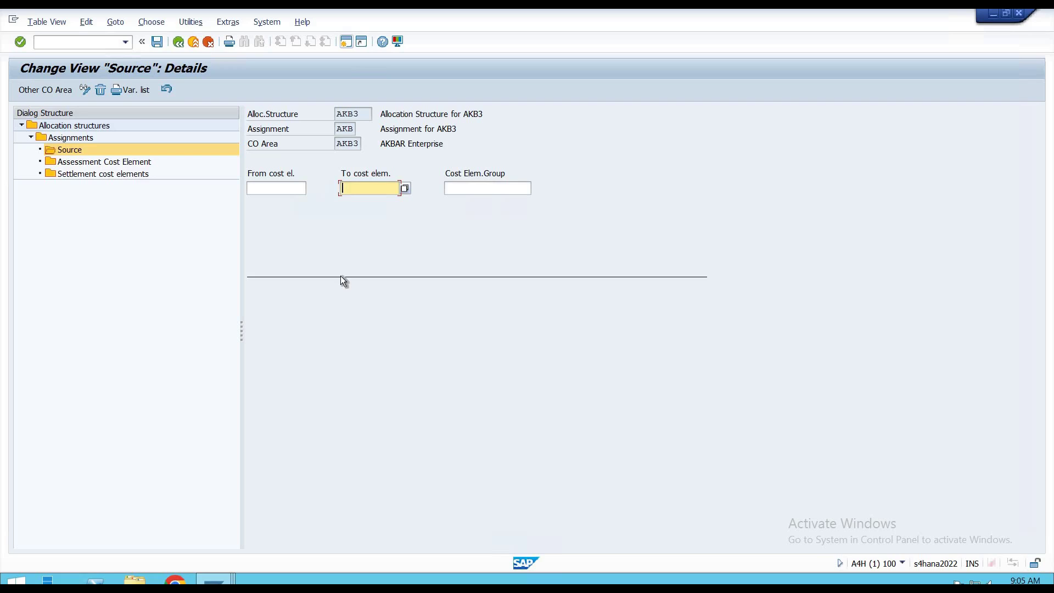
key("alt+Tab")
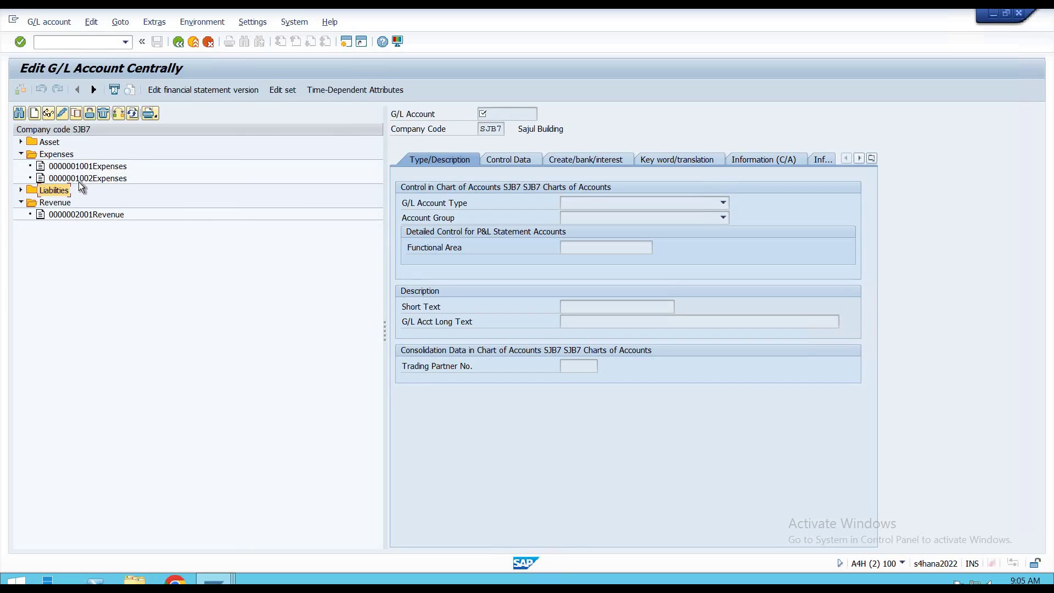
left_click(72, 217)
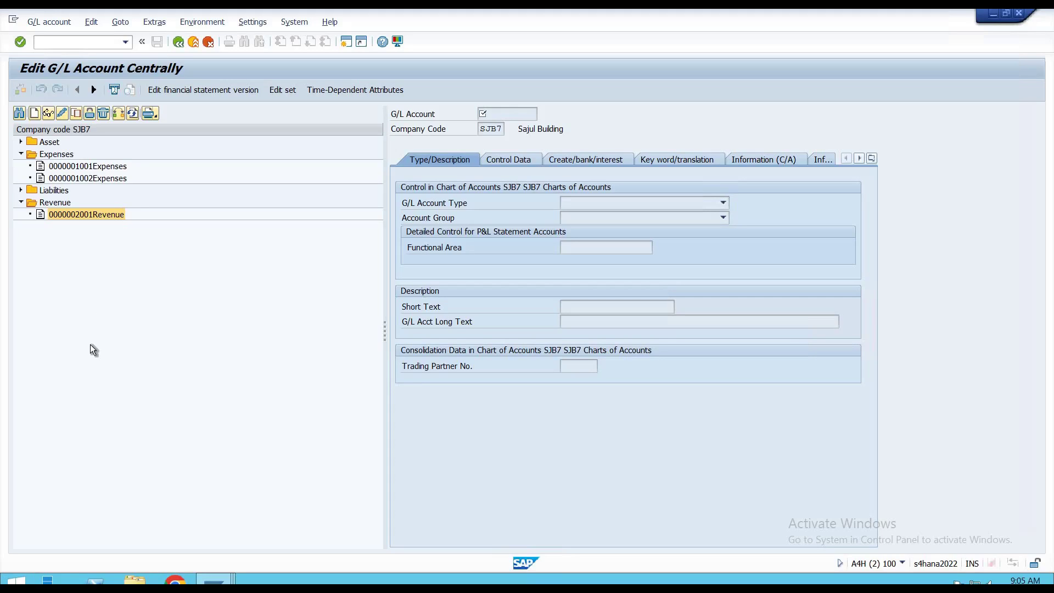
key("super")
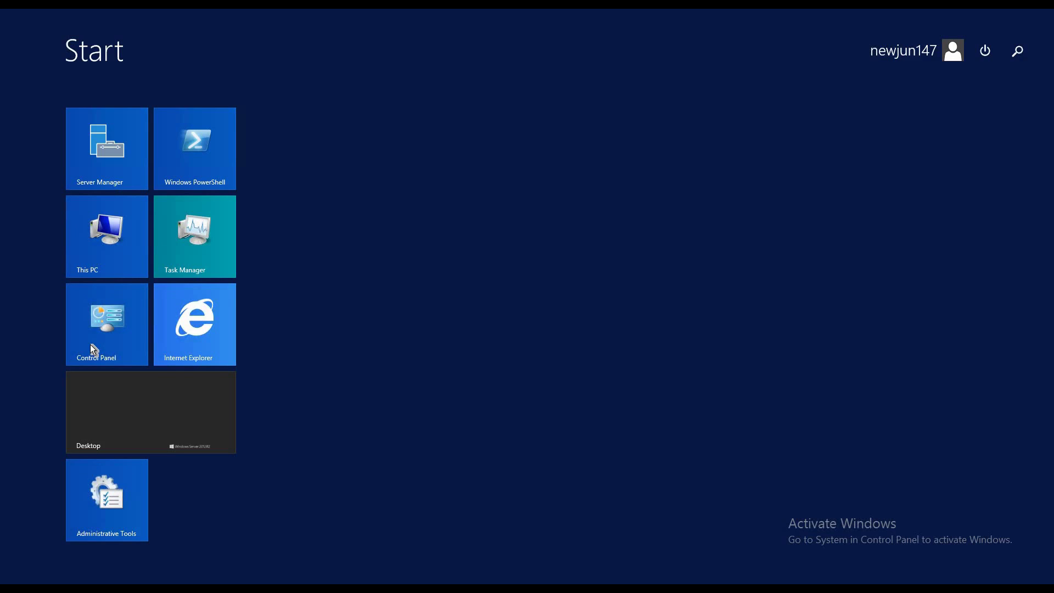
- Launch Excel 2013, answering 'Ask me later' to the update prompt and closing the welcome message
type("EXCEL 2013")
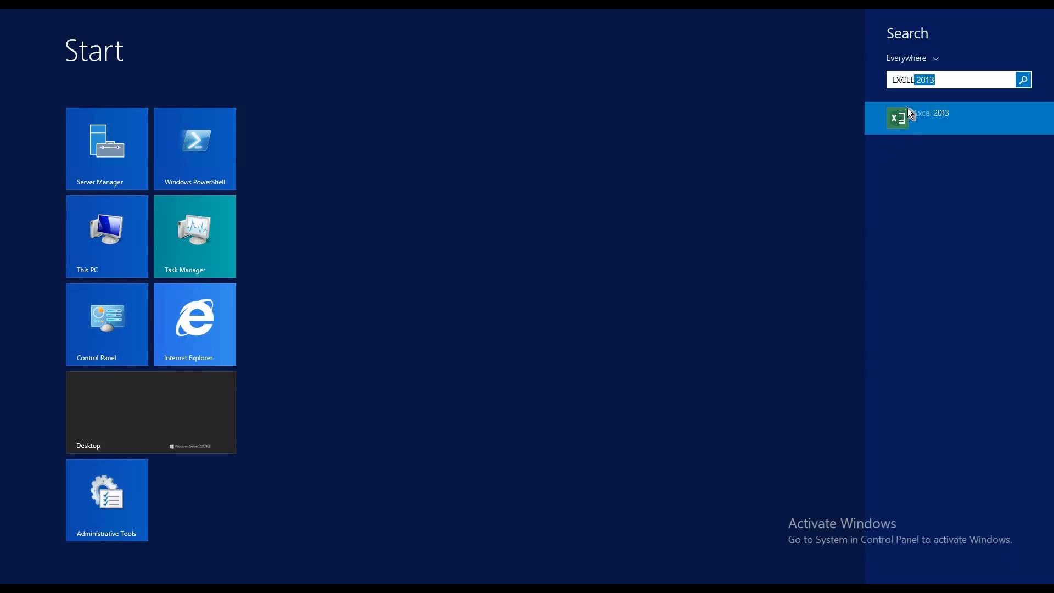
left_click(906, 106)
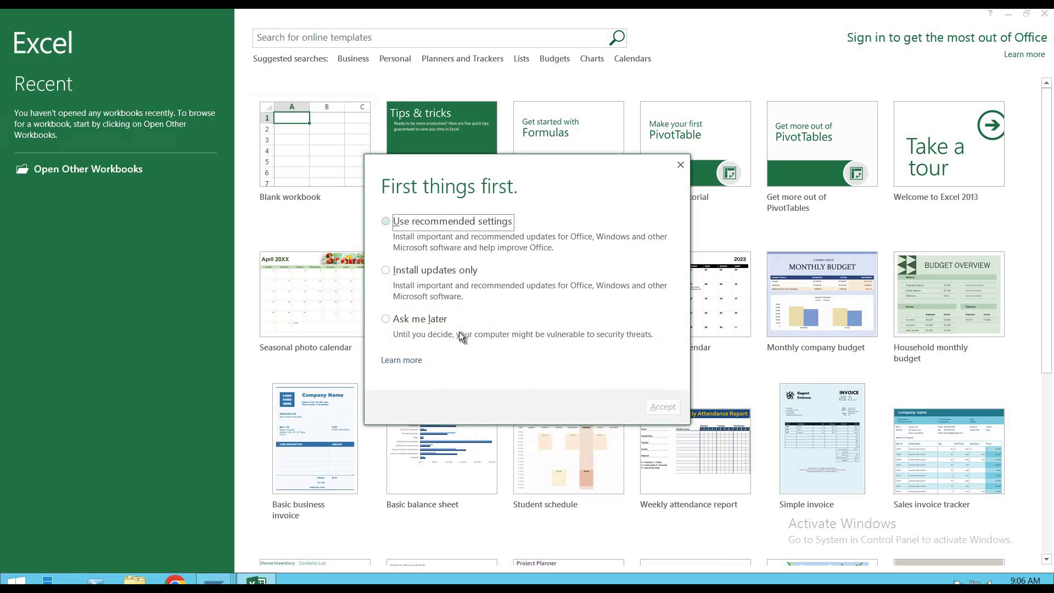
left_click(387, 321)
left_click(663, 408)
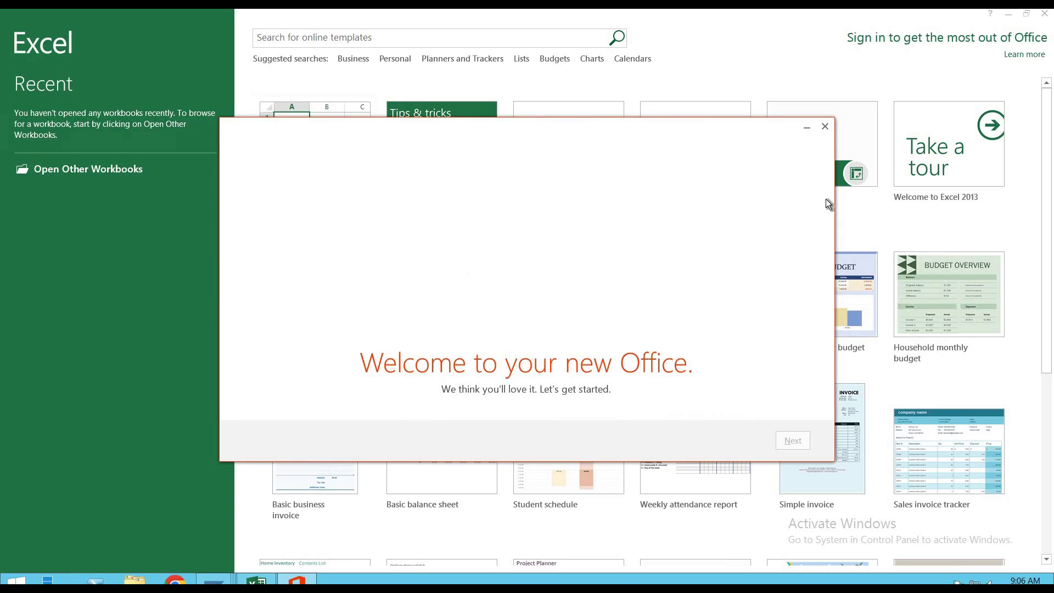
left_click(825, 128)
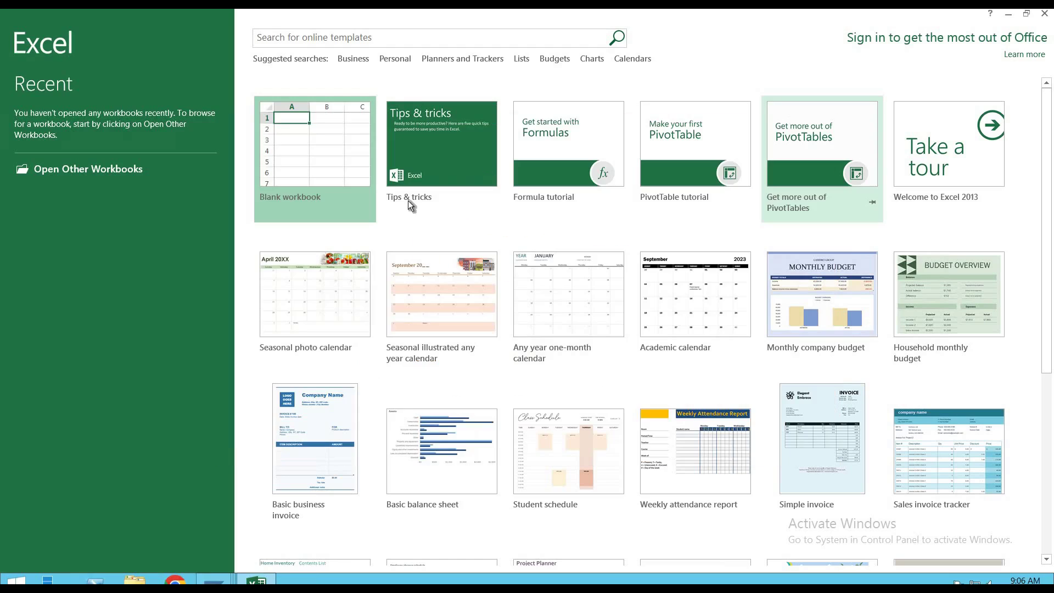
- Create a blank workbook and select the whole sheet to change its font size
left_click(314, 127)
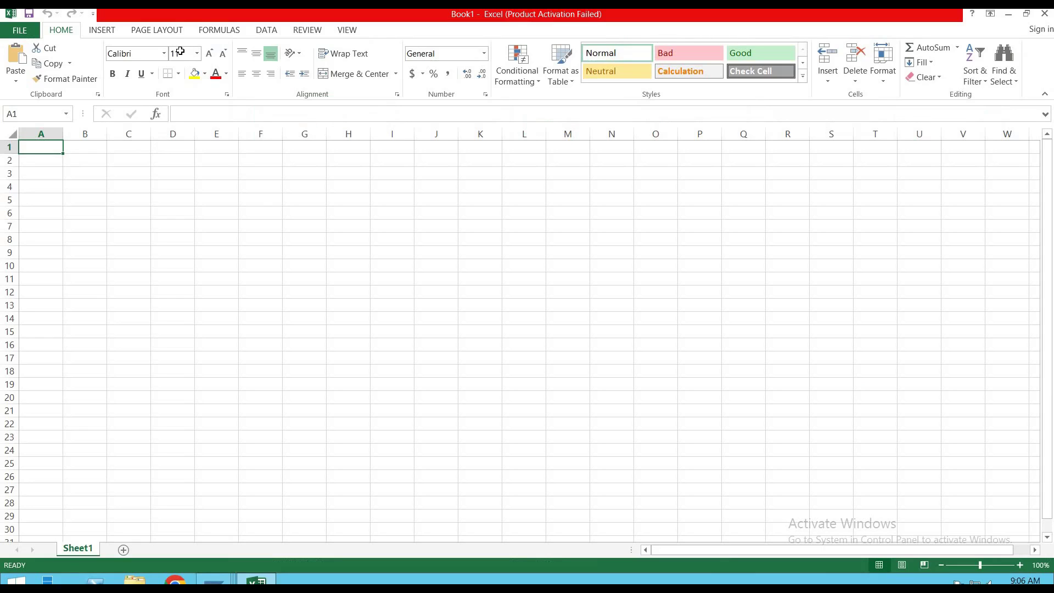
left_click(13, 135)
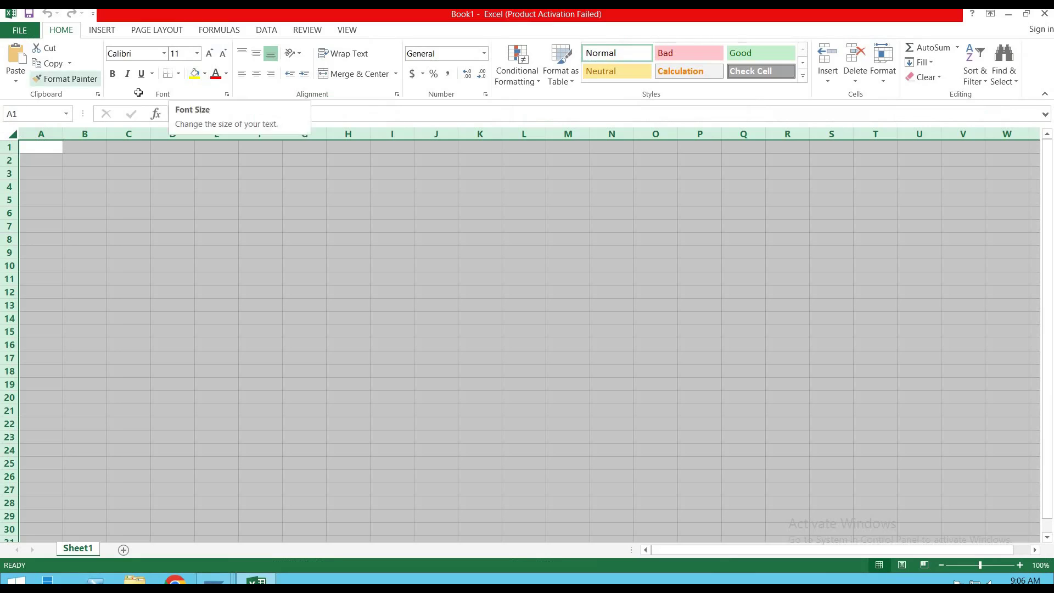
left_click(183, 59)
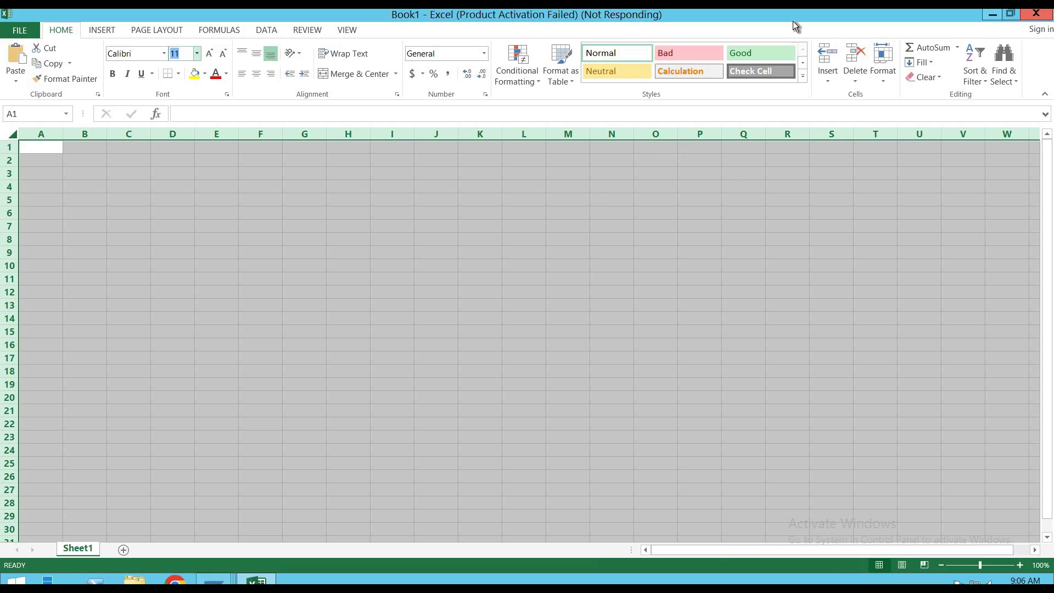
- Close the Excel workbook without saving, bringing the SAP G/L account screen back
left_click(981, 15)
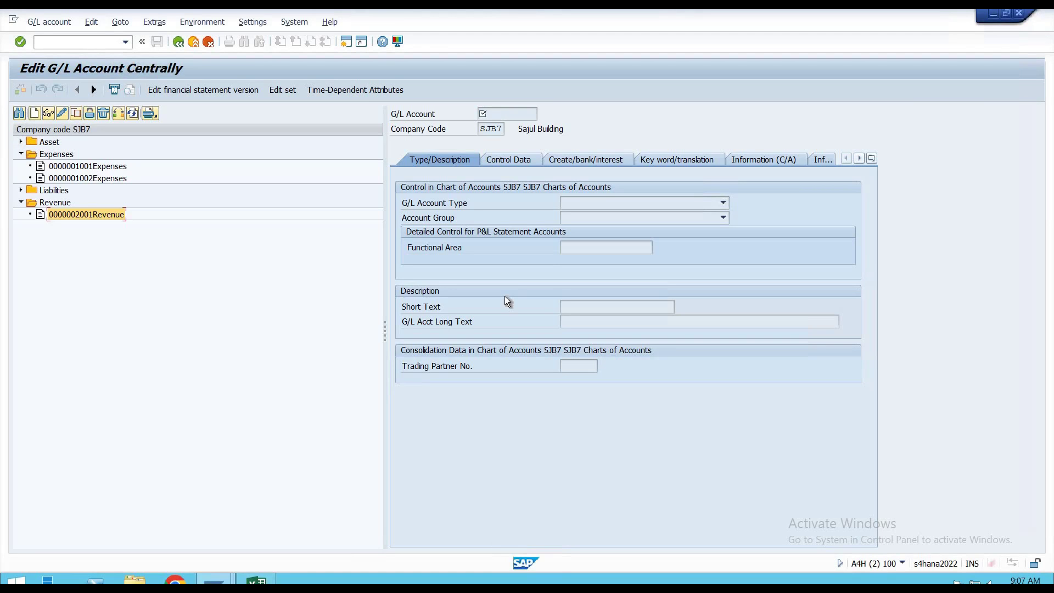
key("alt+Tab")
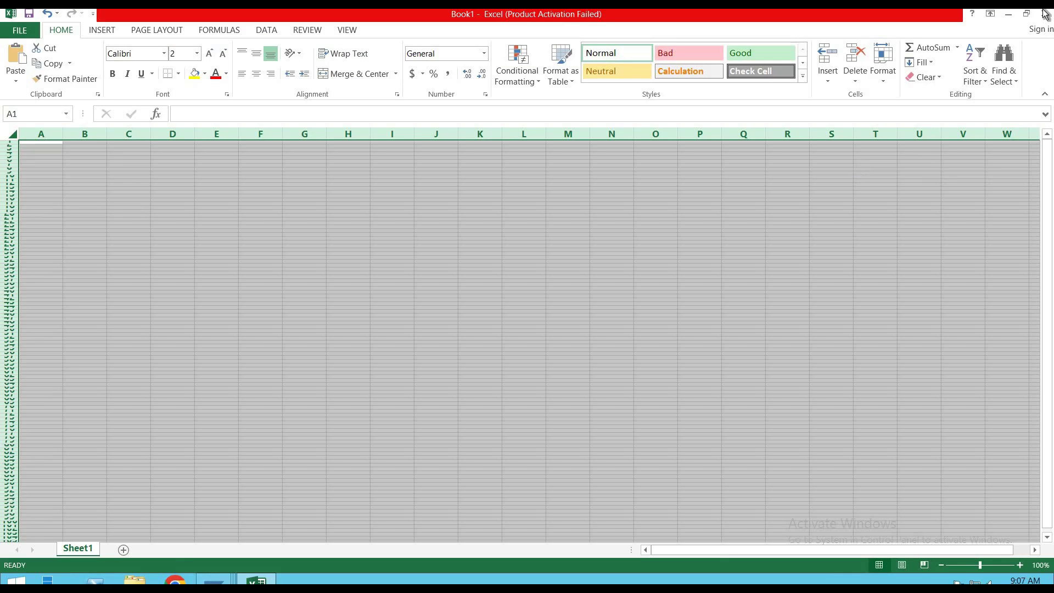
left_click(1045, 14)
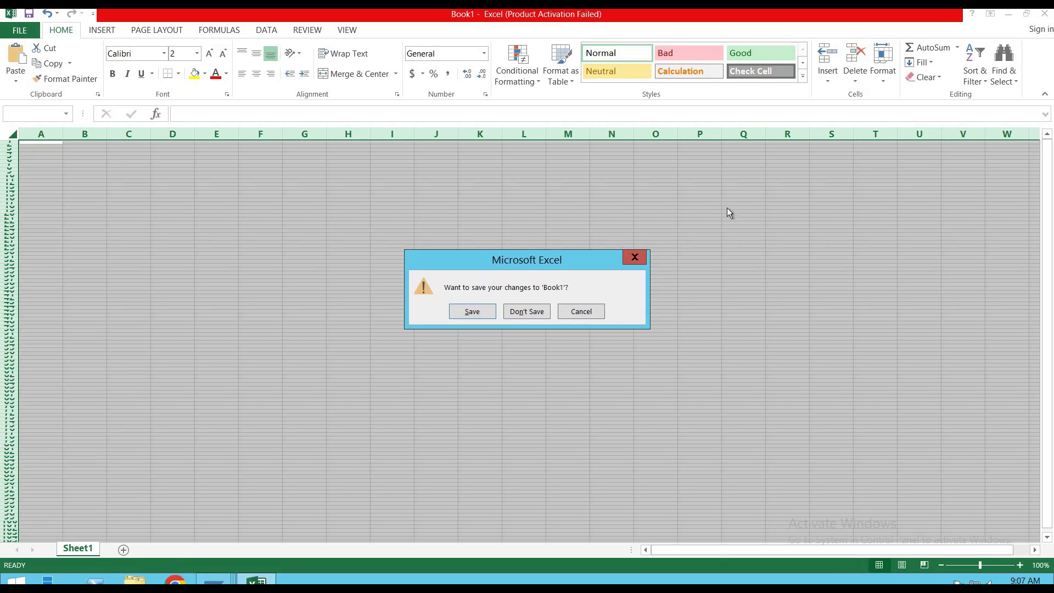
left_click(522, 316)
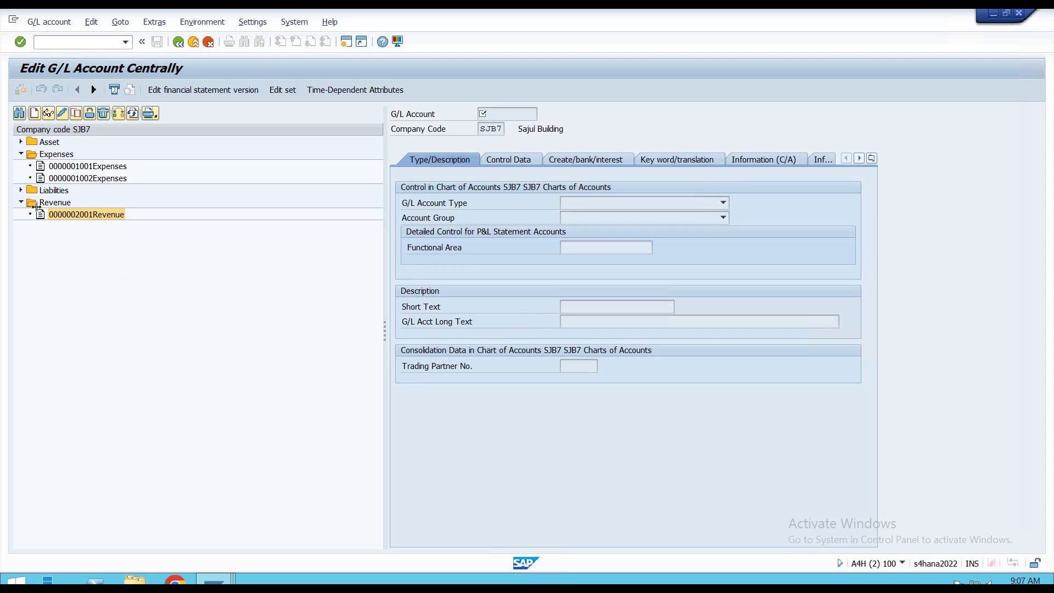
left_click(83, 168)
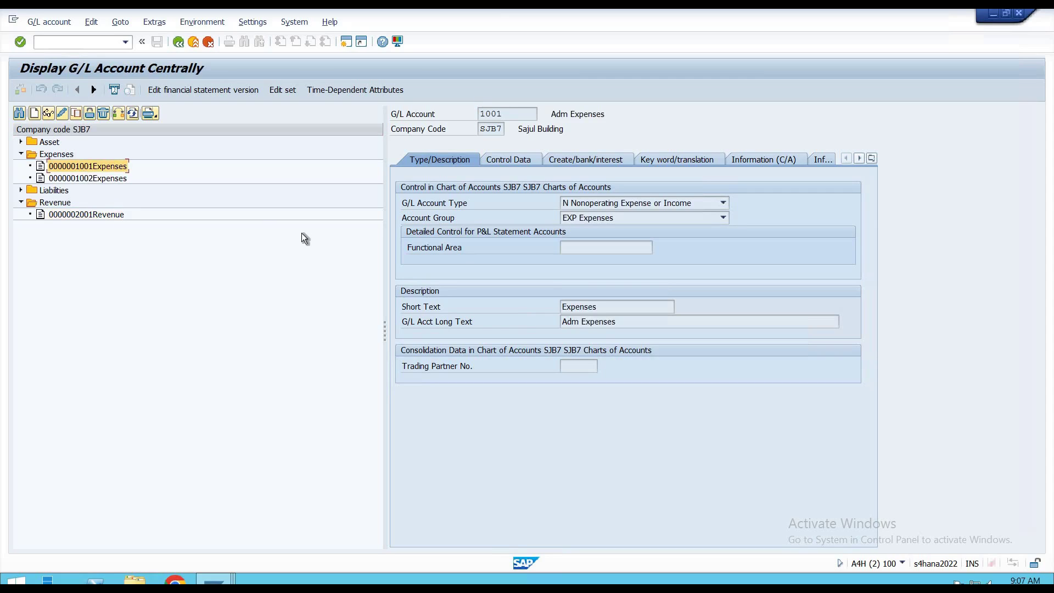
key("alt+Tab")
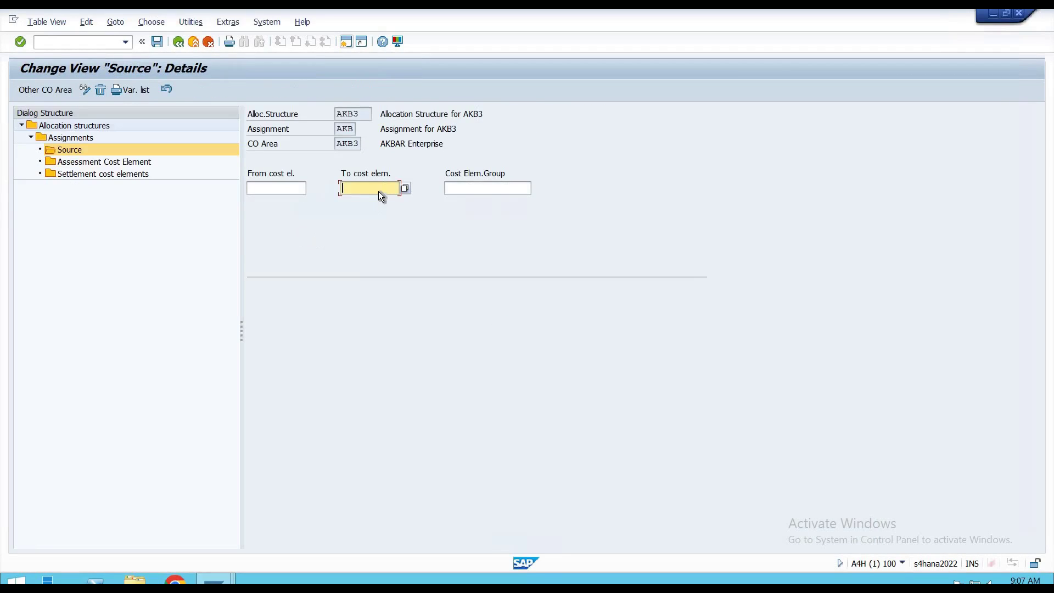
left_click(269, 187)
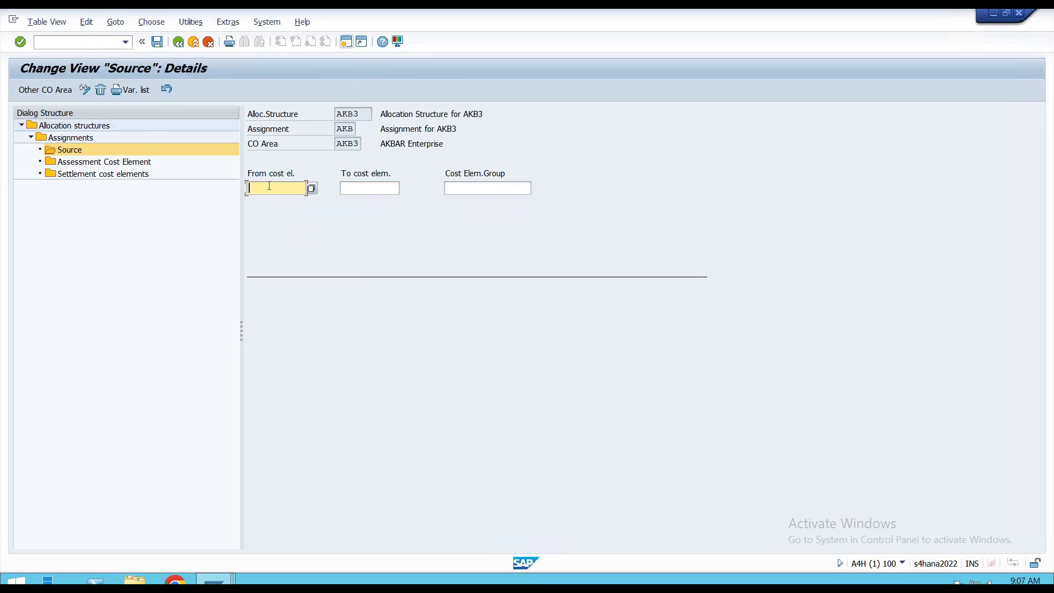
left_click(352, 190)
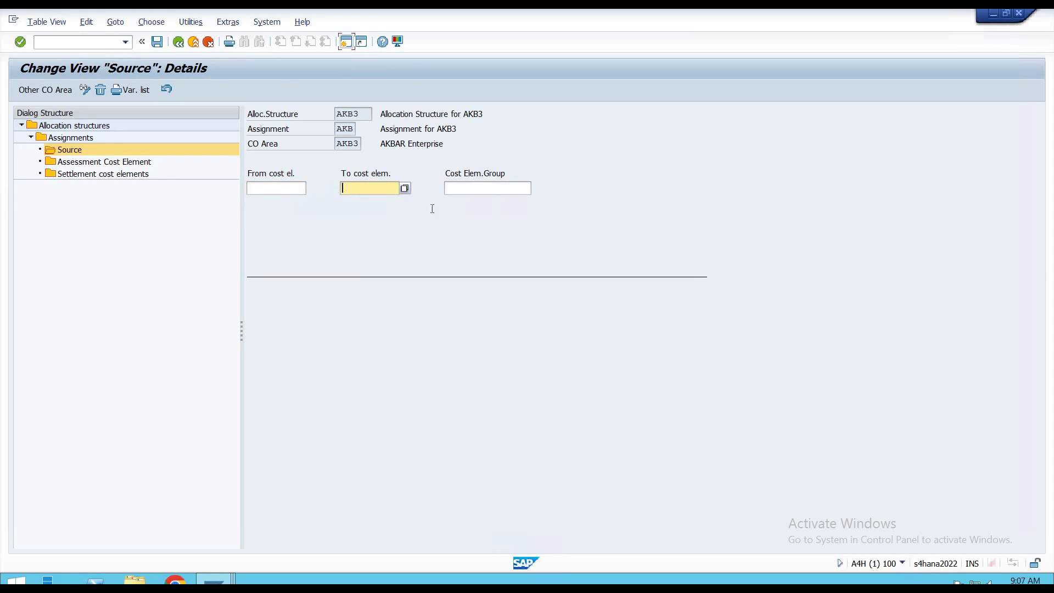
key("alt+Tab")
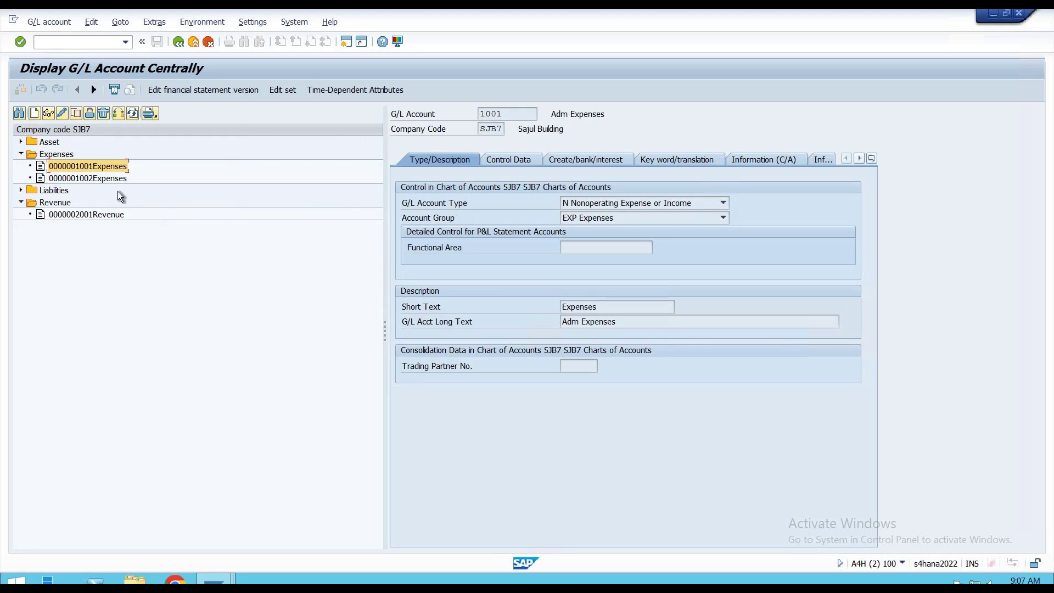
double_click(84, 178)
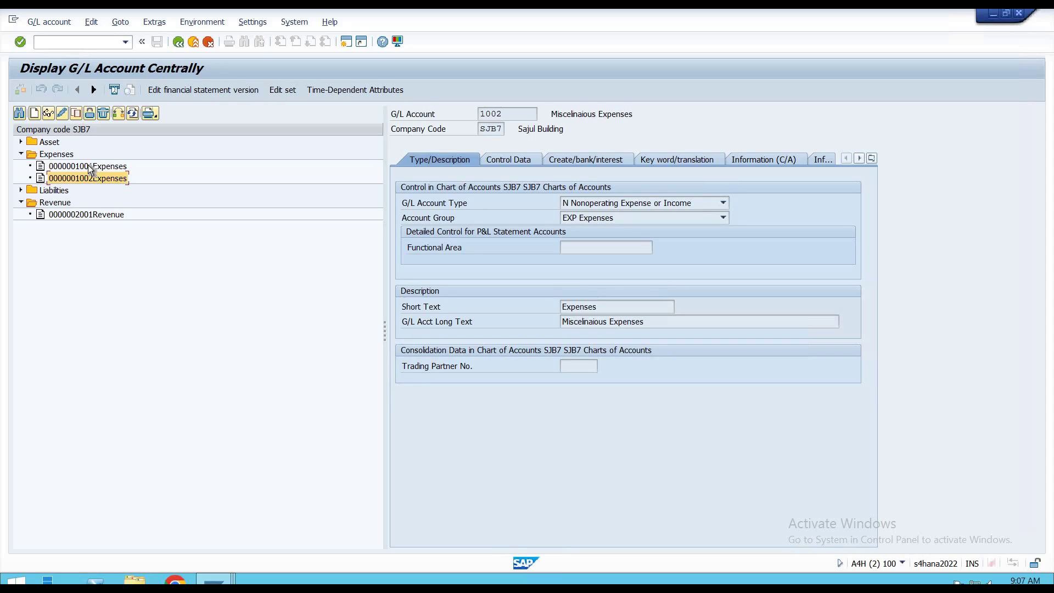
left_click(90, 167)
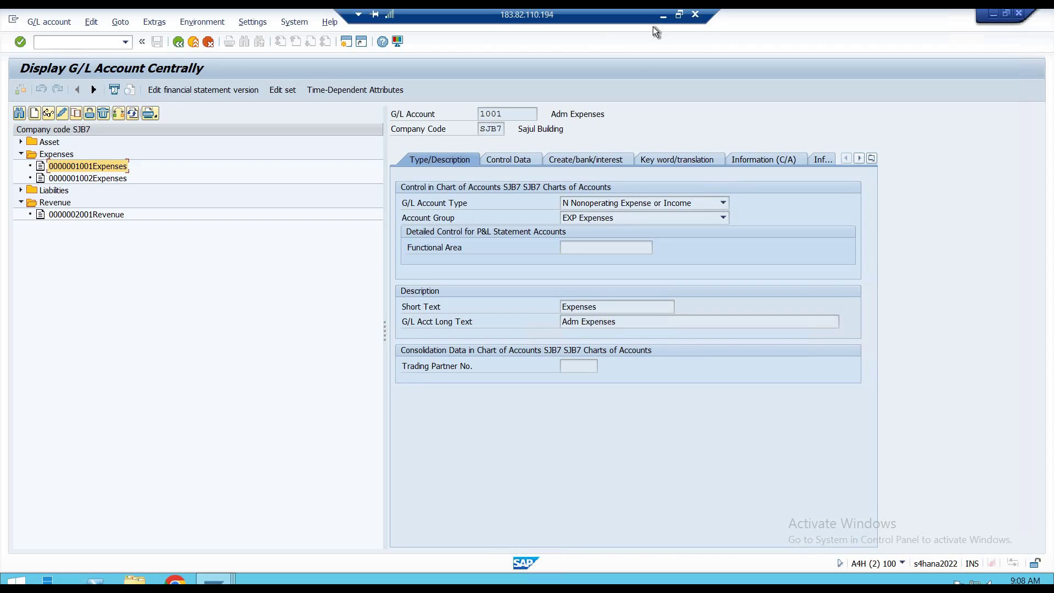
- In the Excel notes, enter 'General Ledger (GL)' in H296, two rows below Fixed asset
left_click(664, 15)
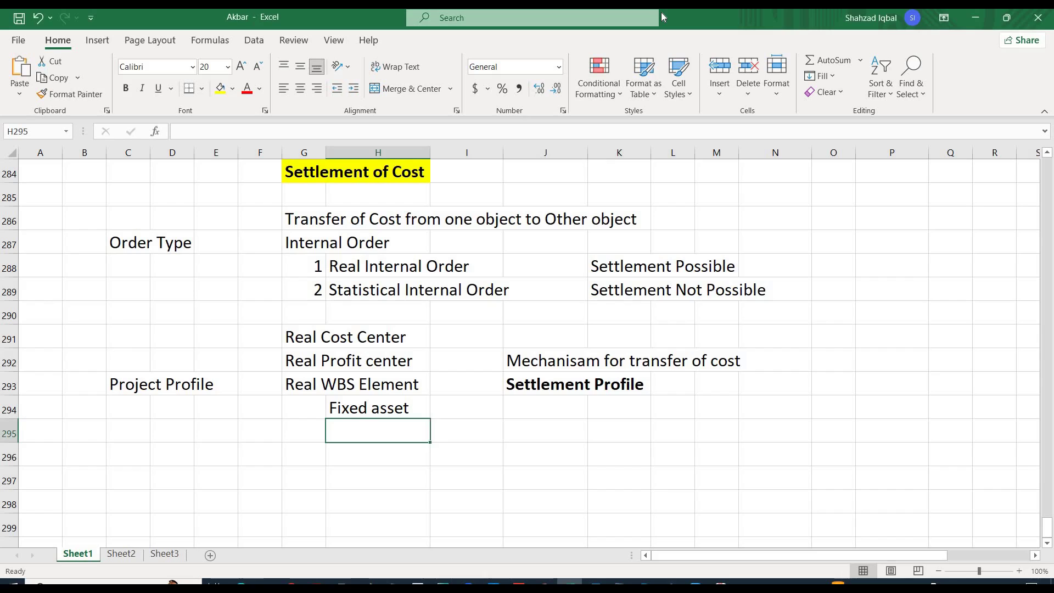
key("alt+p")
scroll(579, 294, "down", 2)
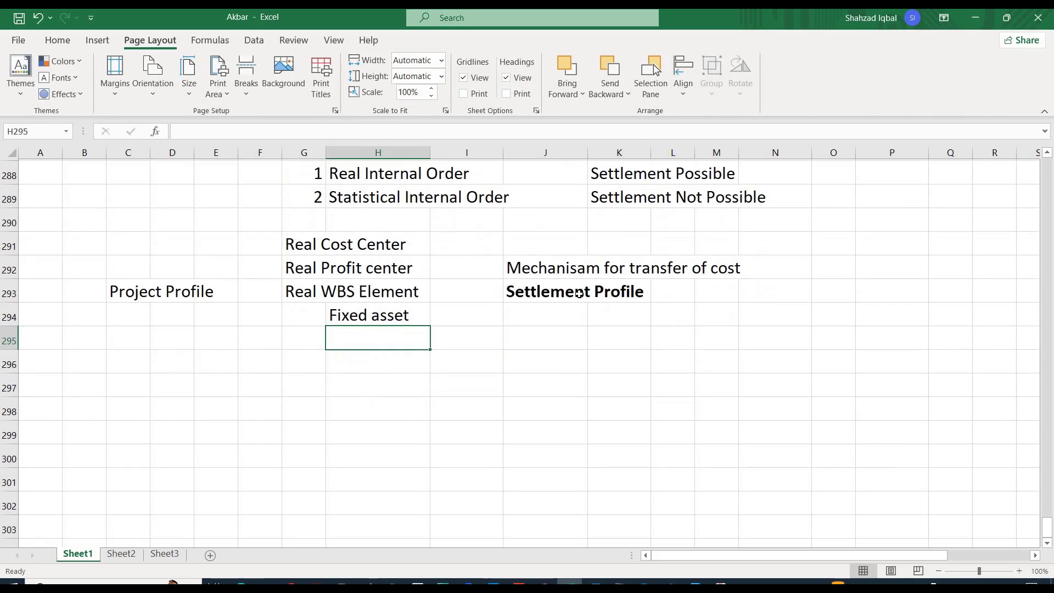
scroll(580, 294, "down", 1)
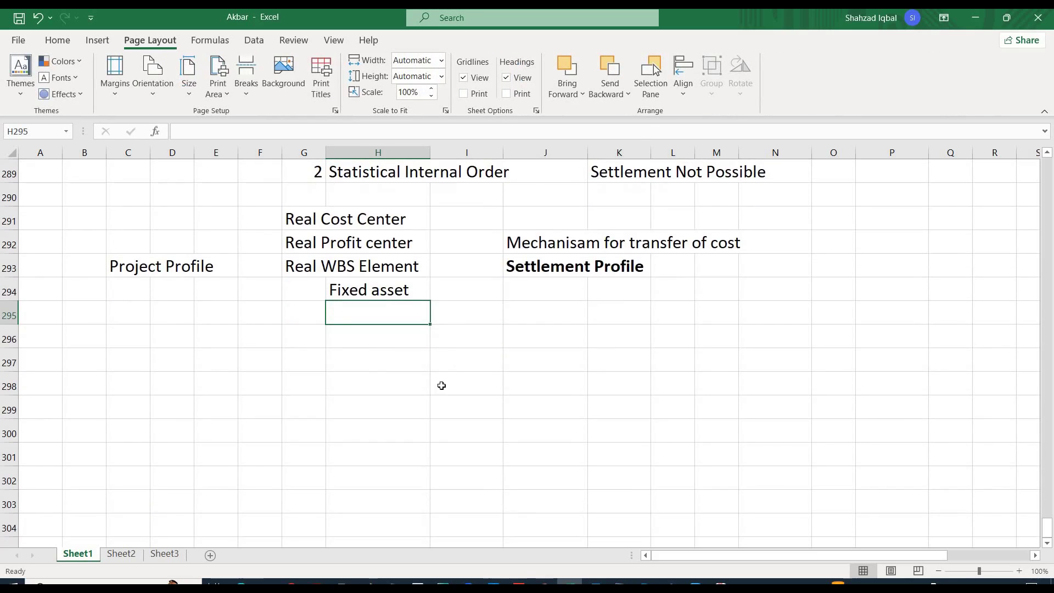
left_click(349, 333)
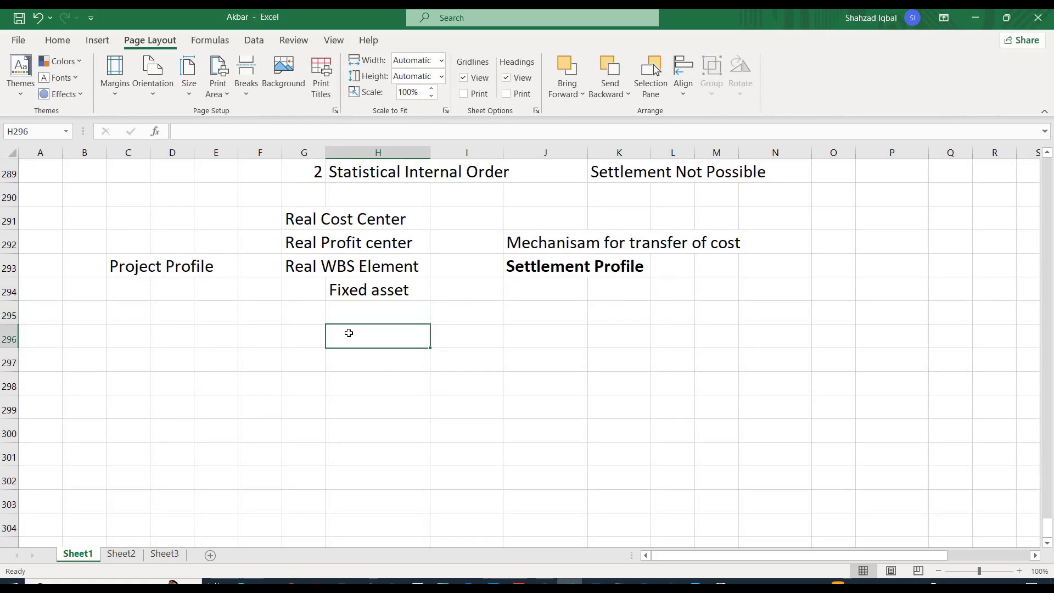
type("g")
key("BackSpace")
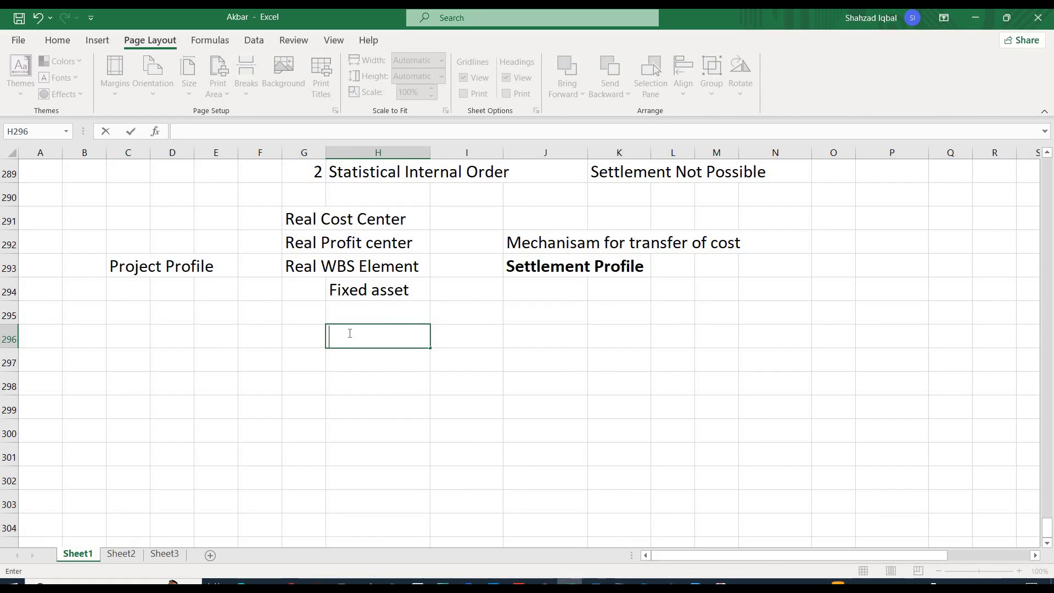
type("General Led")
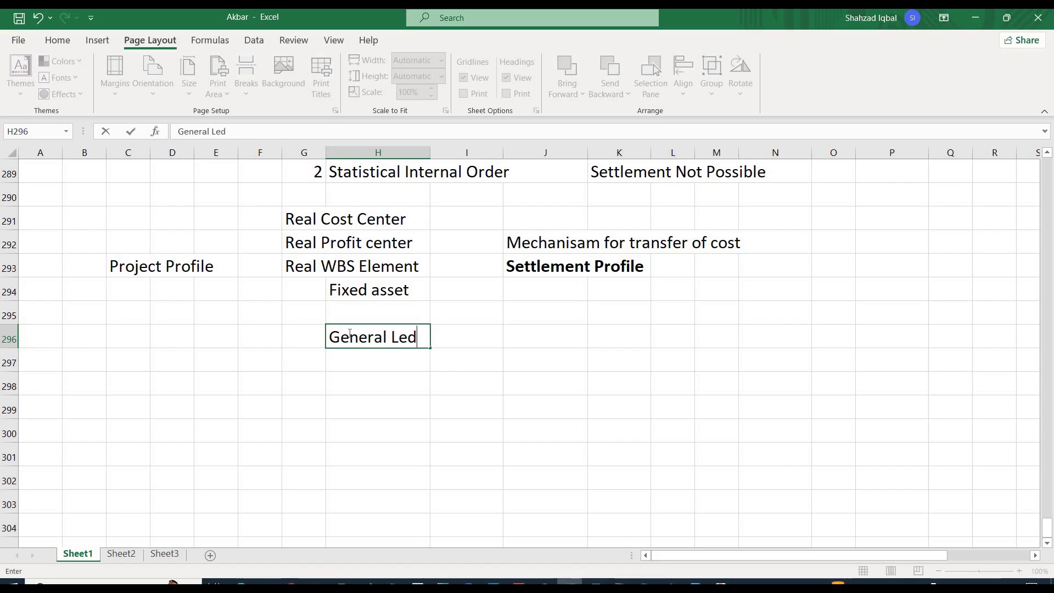
type("ger (GL)")
key("Tab")
key("Tab")
key("Tab")
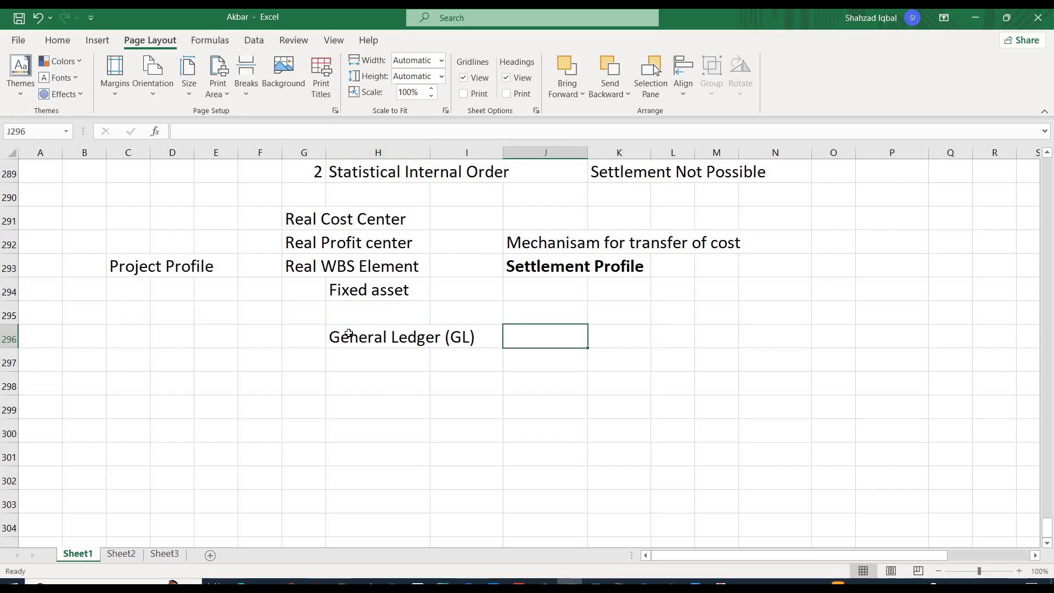
- Enter 'Primary Cost Element' beside it in K296
type("C")
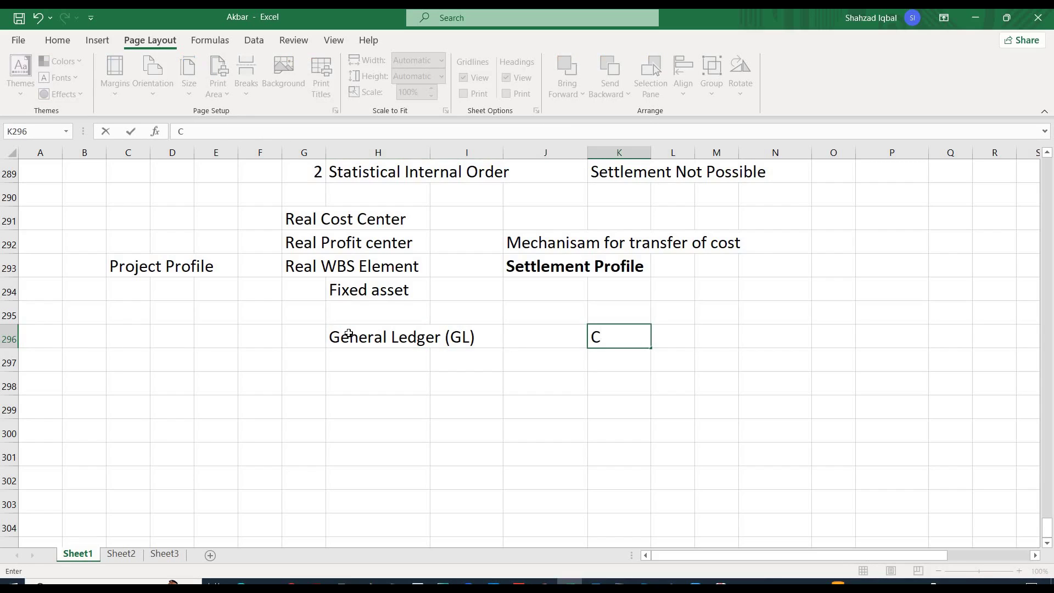
type("ost")
key("BackSpace")
key("BackSpace")
key("BackSpace")
key("BackSpace")
key("BackSpace")
type("Primary")
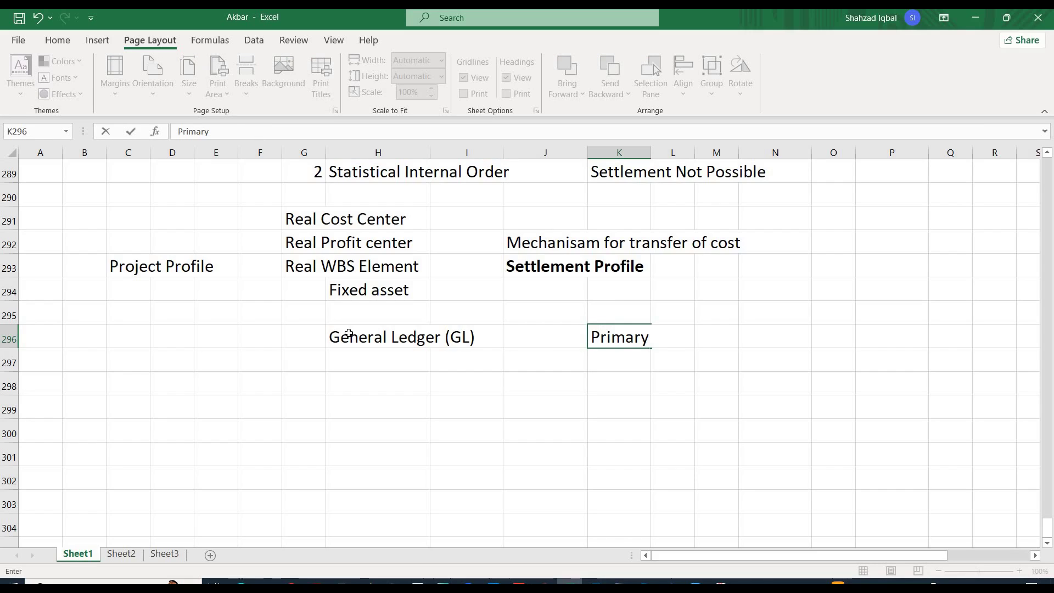
type(" Cost Element")
key("Return")
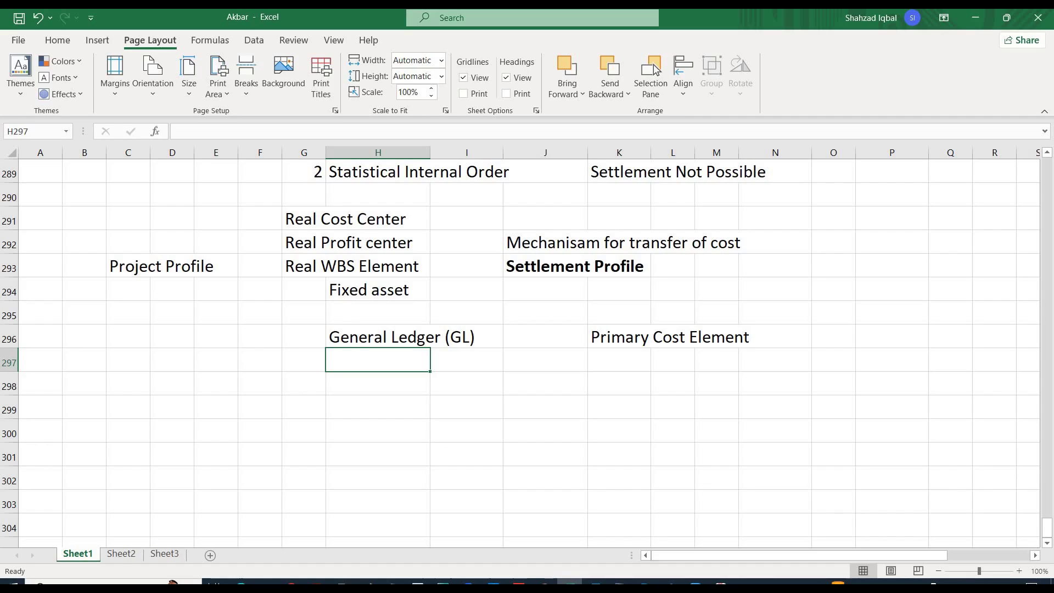
left_click(620, 582)
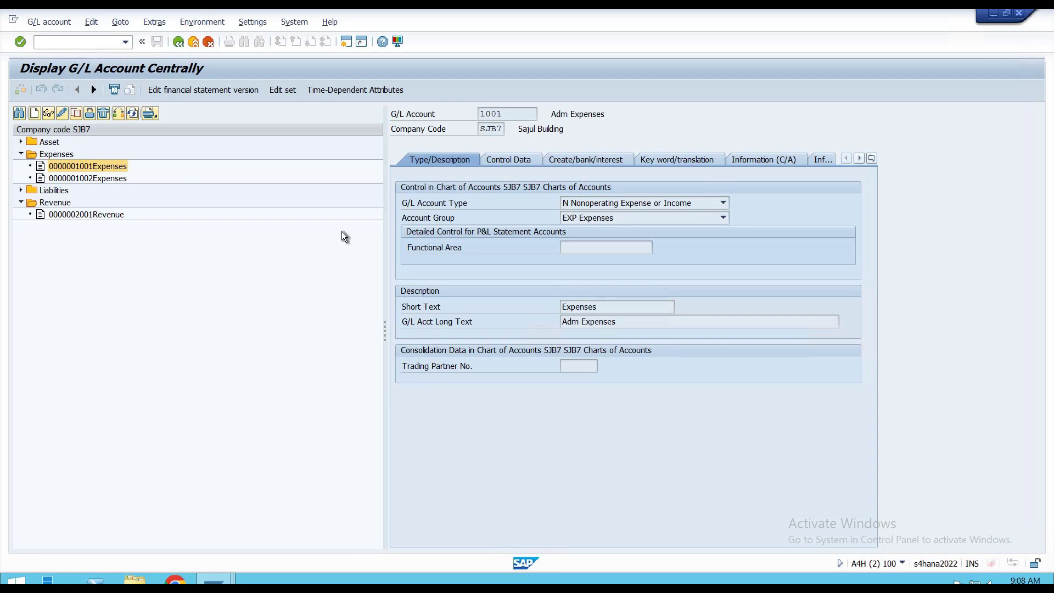
- In a new SAP session, expand Accounting to Financial Accounting and Controlling
key("ctrl+n")
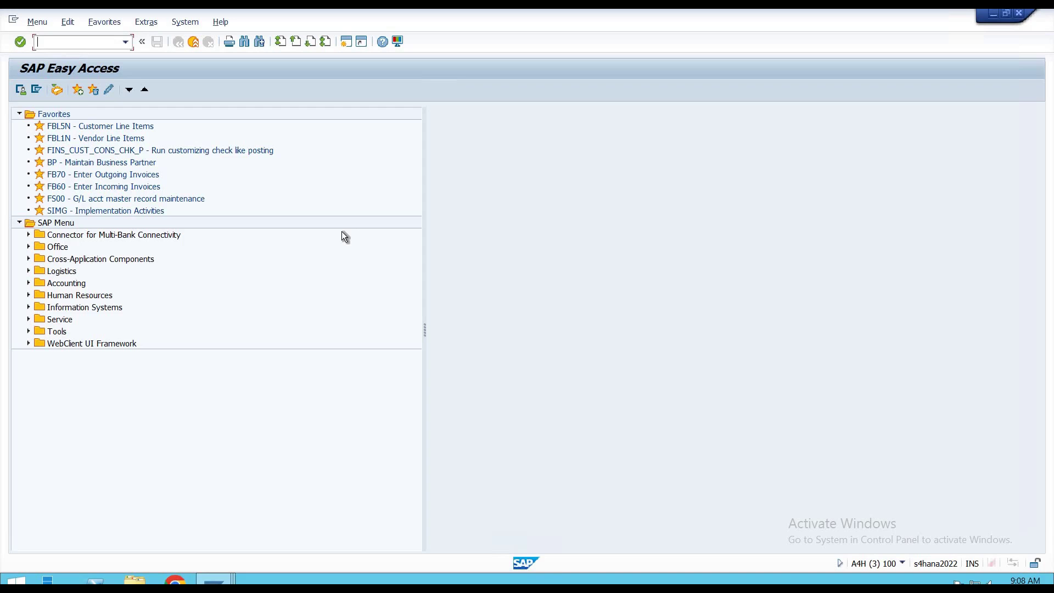
left_click(64, 285)
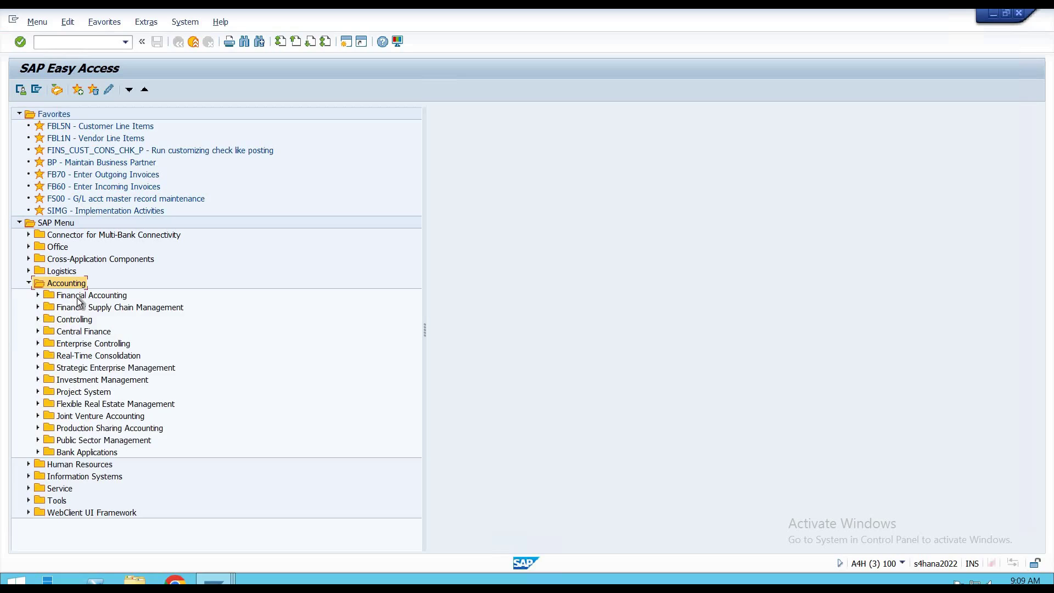
left_click(77, 298)
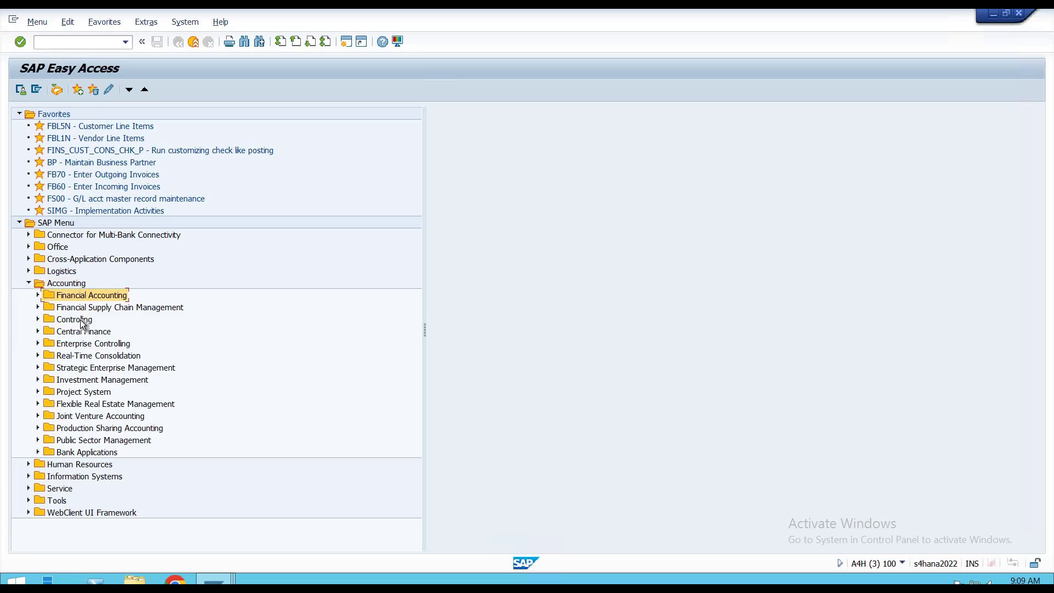
left_click(80, 320)
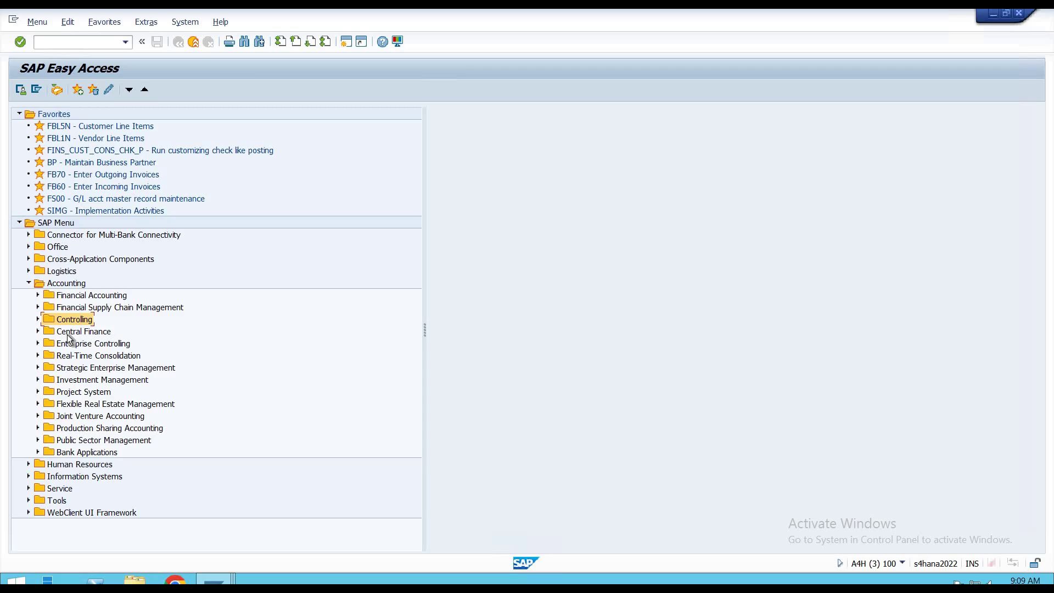
mouse_move(661, 16)
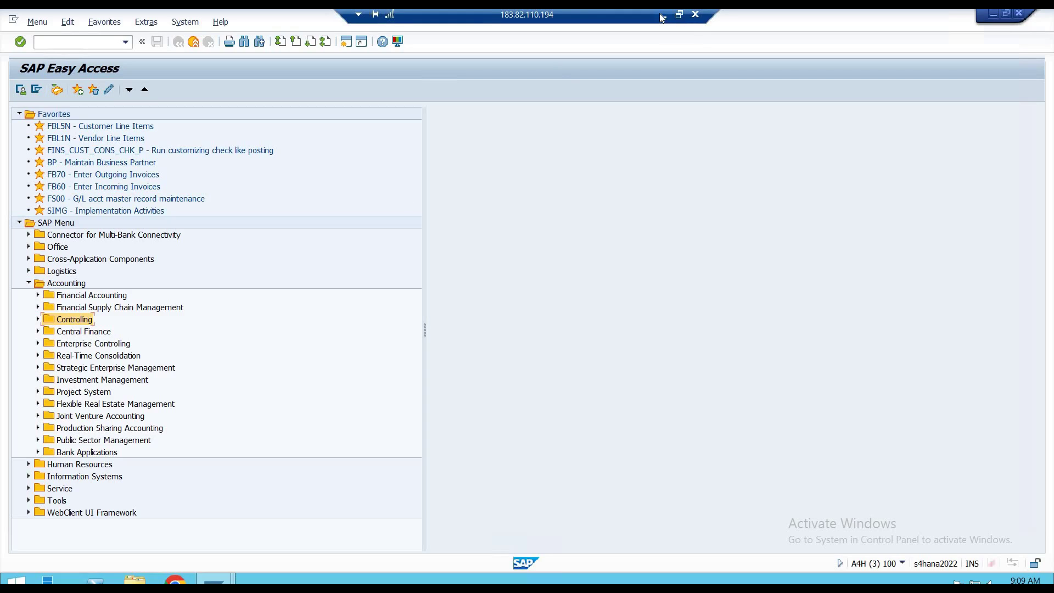
left_click(662, 14)
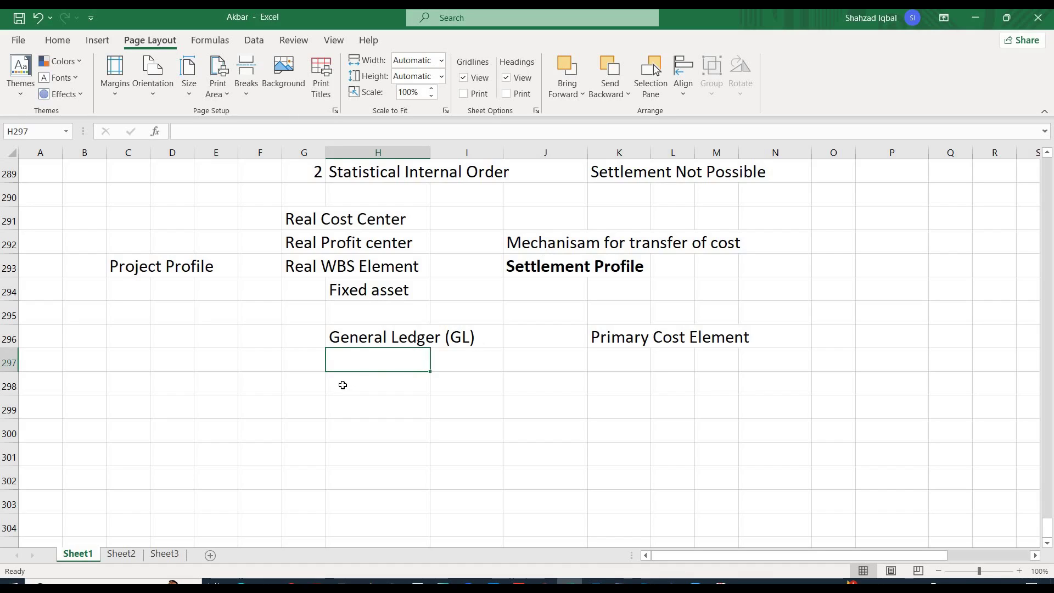
- Enter account 1001 in E297 and start its description 'Non Operating' in H297
left_click(222, 366)
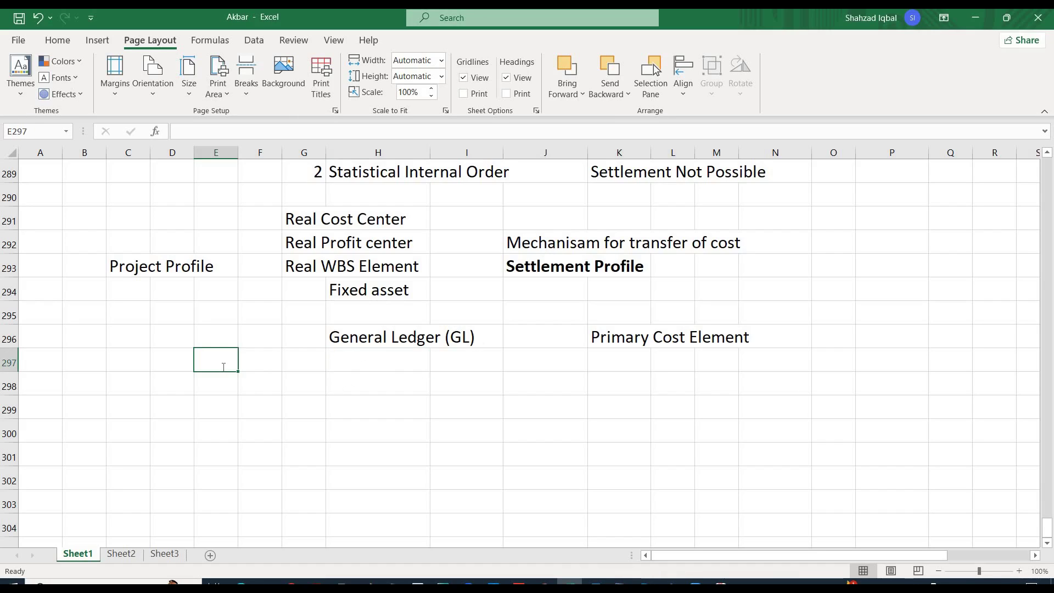
type("1001")
key("Tab")
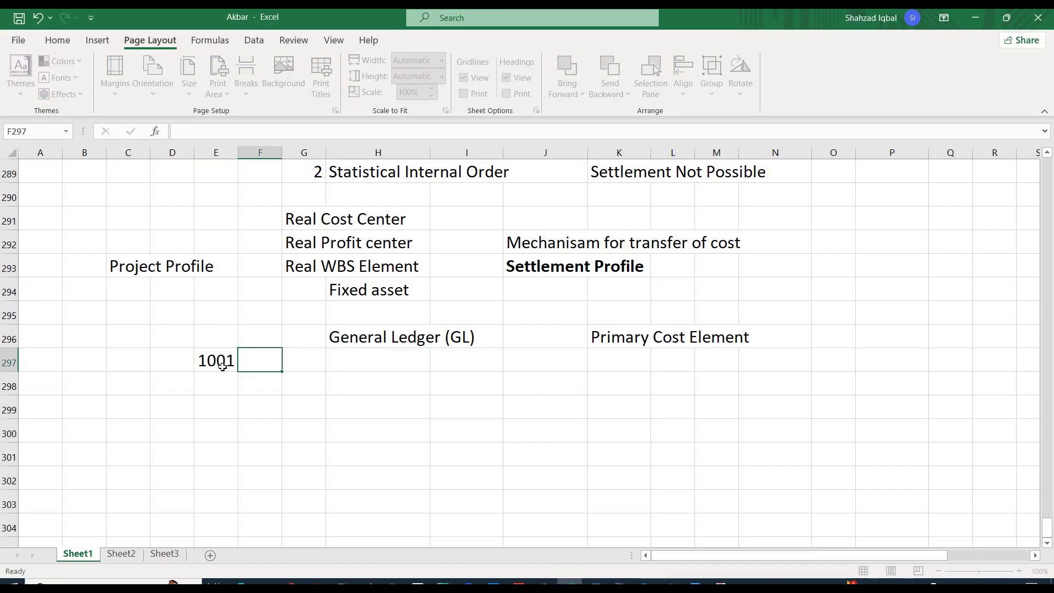
key("Tab")
key("Tab")
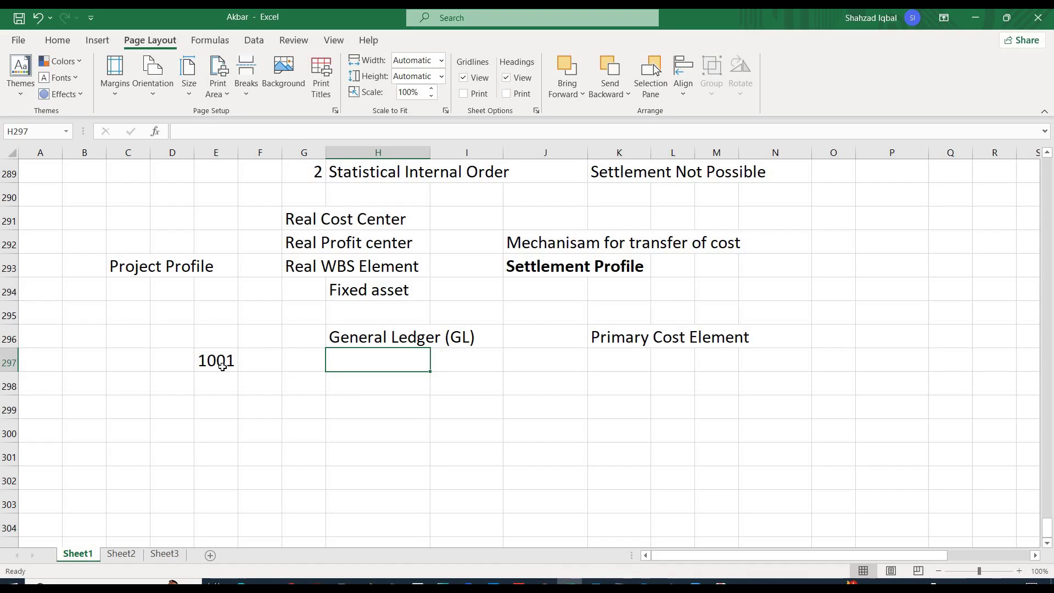
type("Non ")
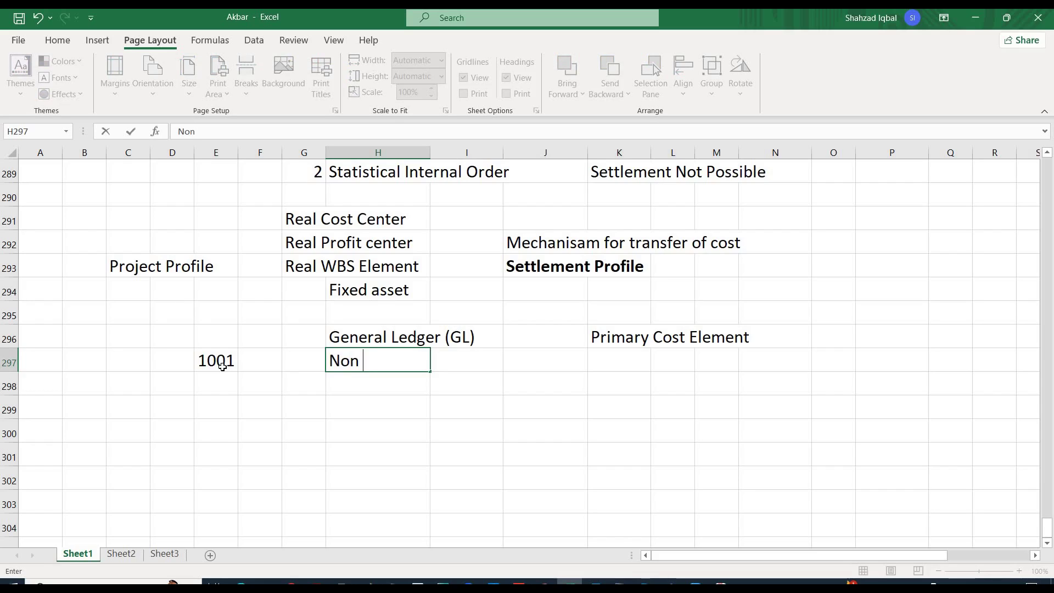
type("Operating")
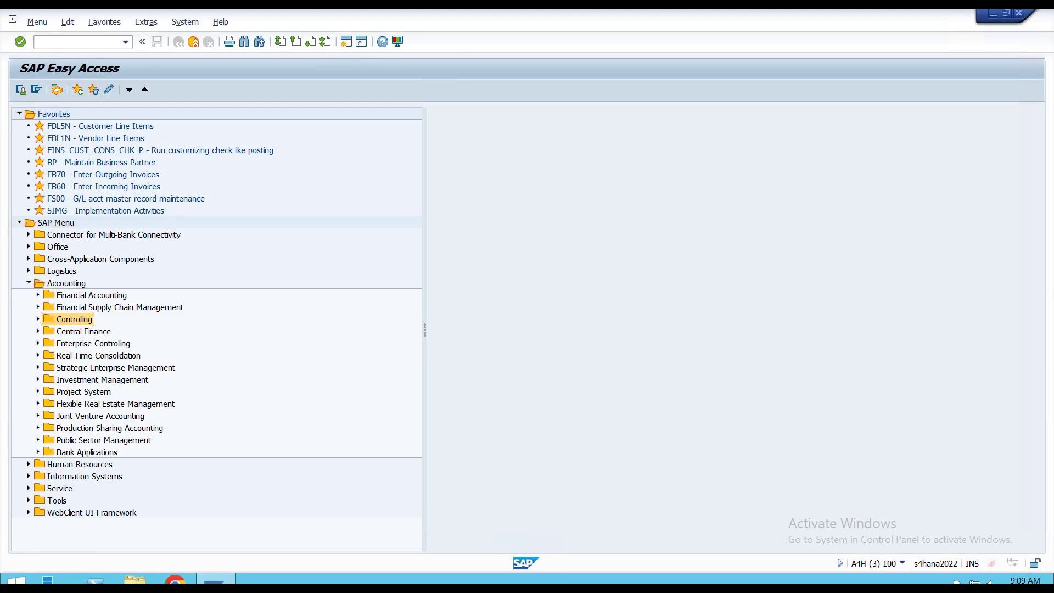
left_click(215, 583)
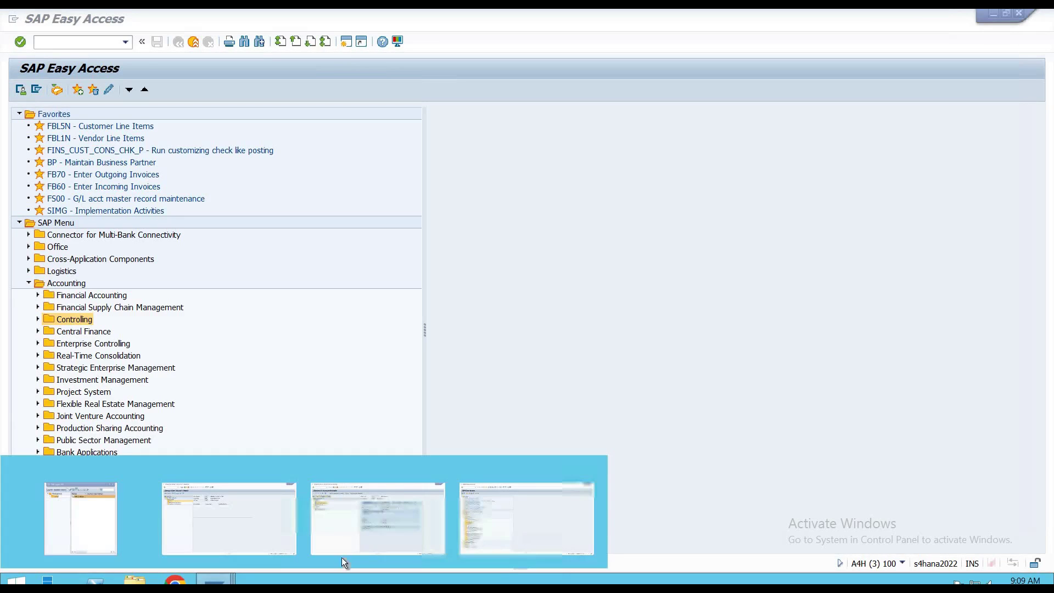
mouse_move(384, 527)
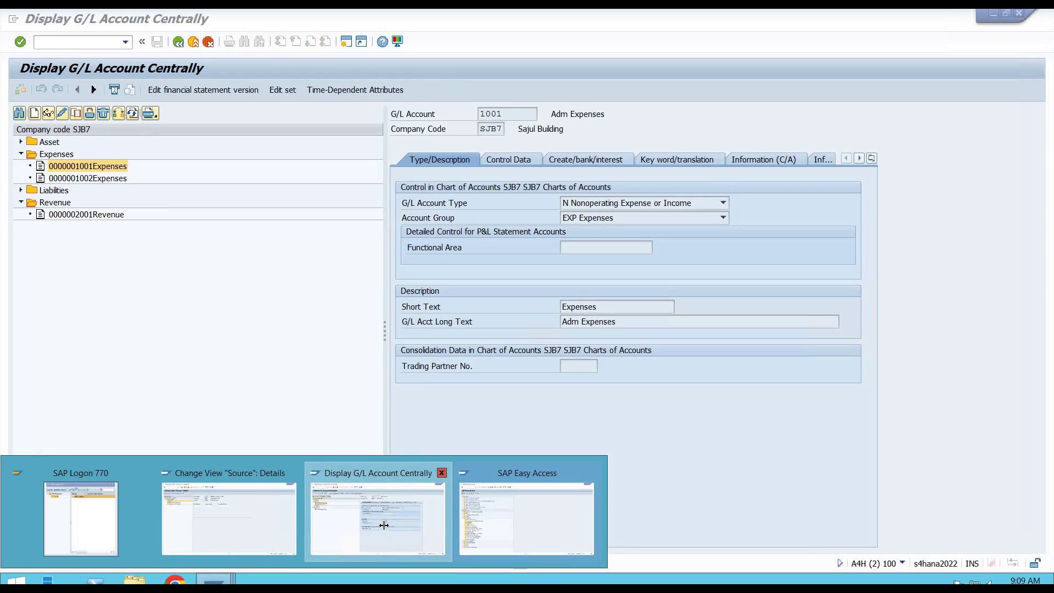
- Complete the H297 description as 'Non Operating Exp /Incom'
left_click(383, 525)
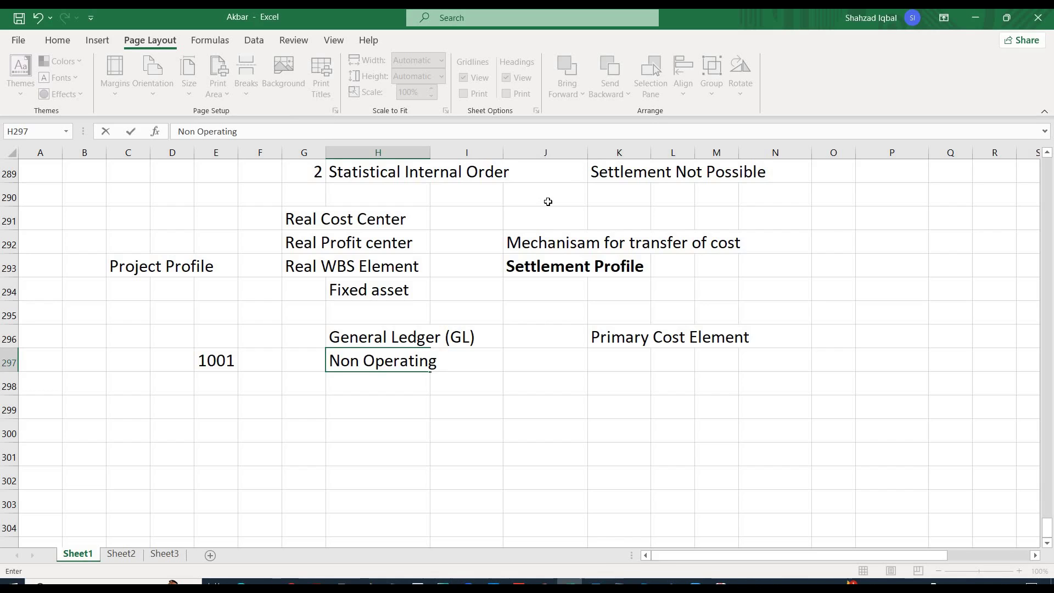
type("Exp /Incom")
key("Return")
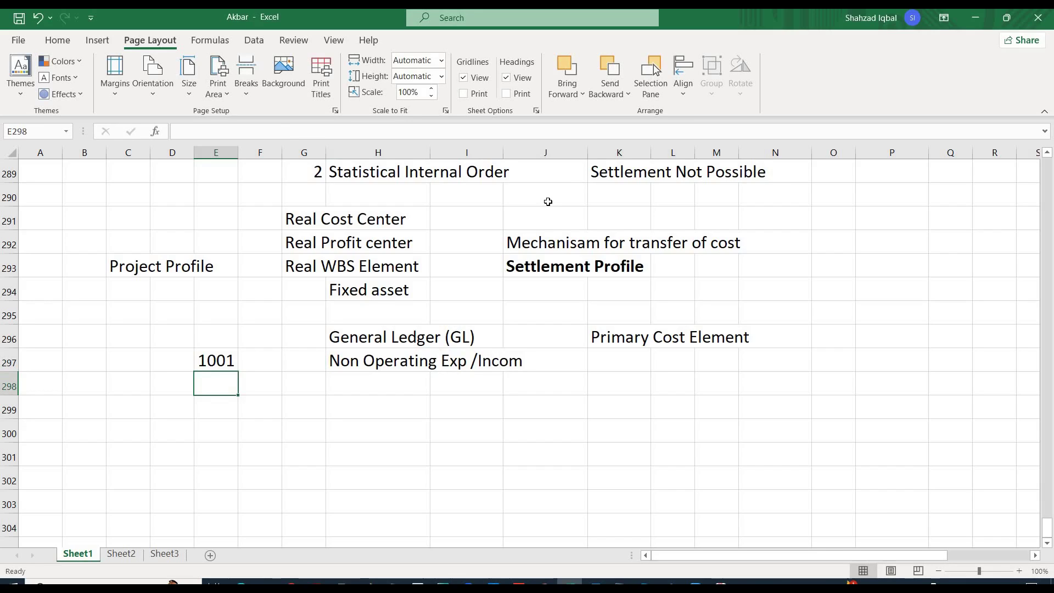
left_click(629, 360)
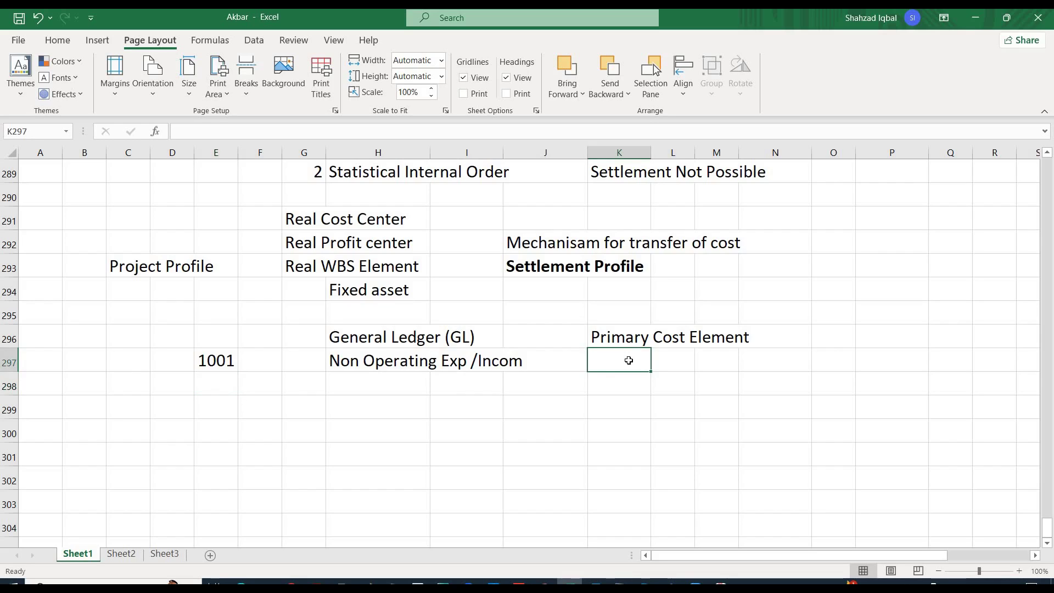
- Label row 295 with FI above the GL heading and CO beside it
left_click(357, 320)
type("FI")
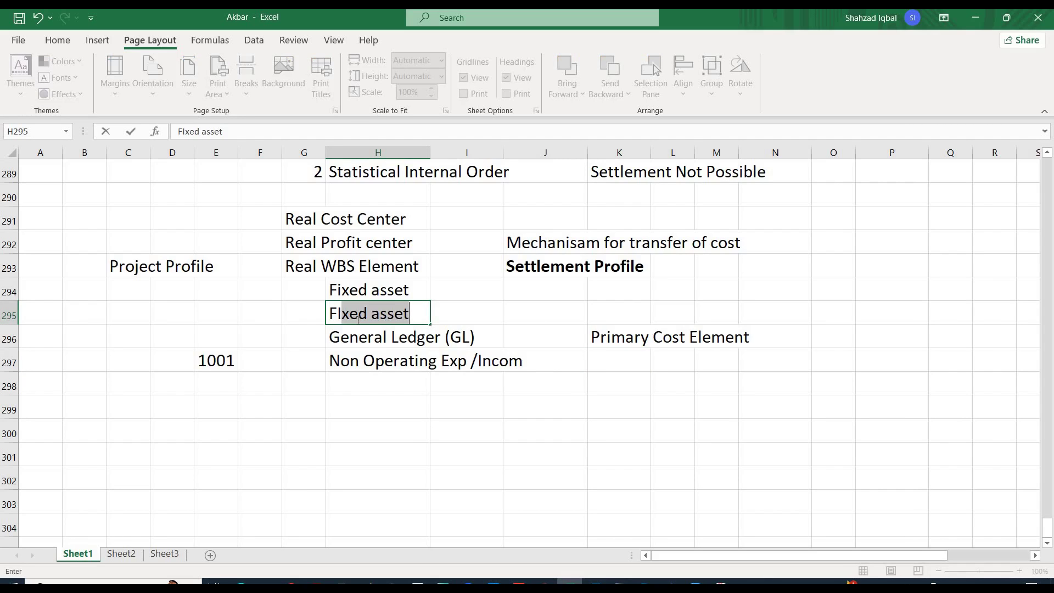
key("Delete")
key("Right")
key("Right")
key("Right")
key("Right")
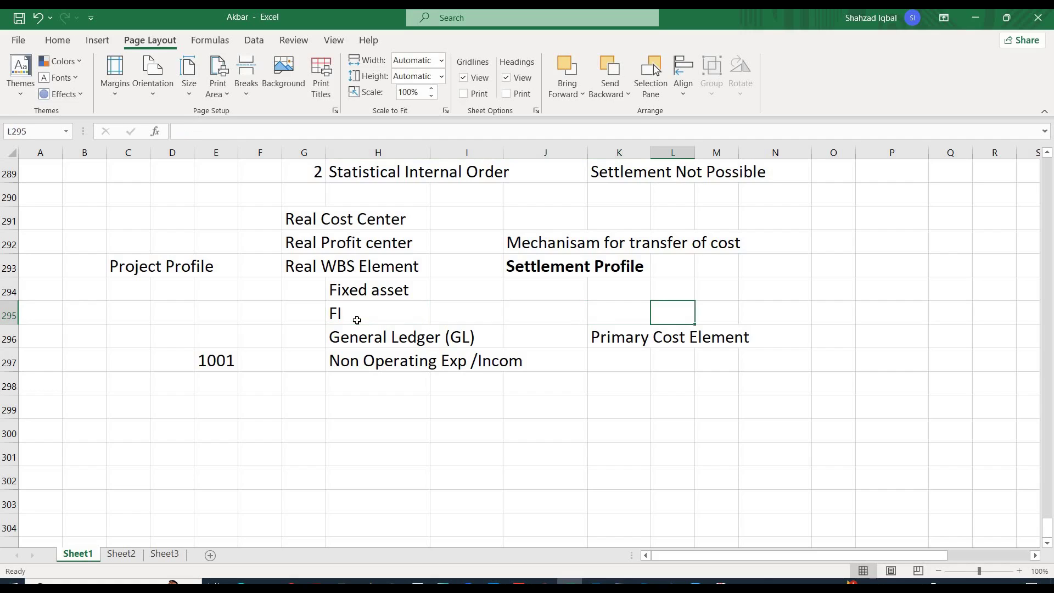
type("CO")
key("Return")
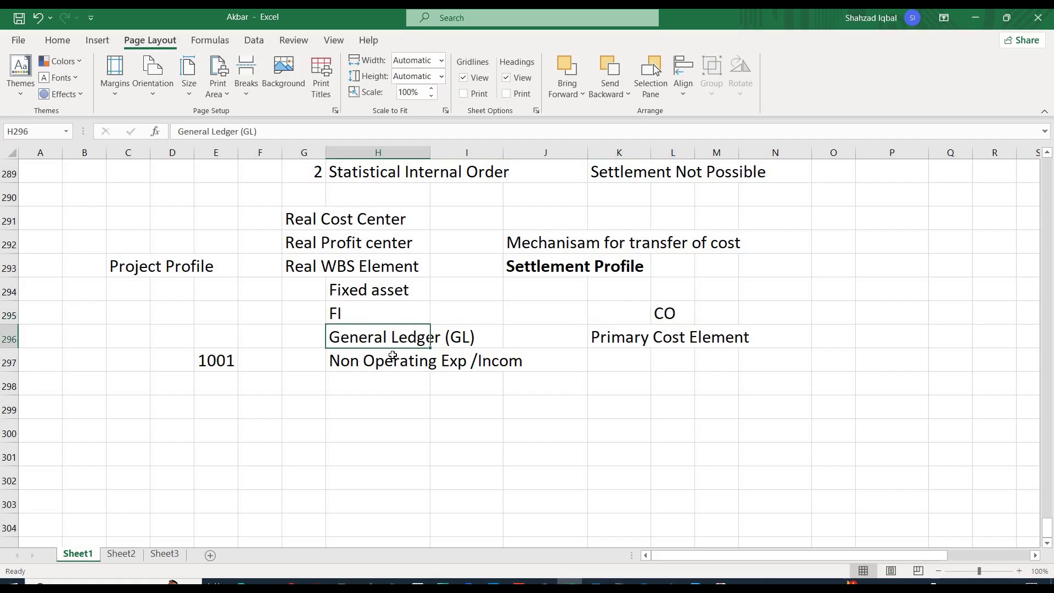
- Review the account 1001 note cells E297, H297 and K297
left_click(623, 362)
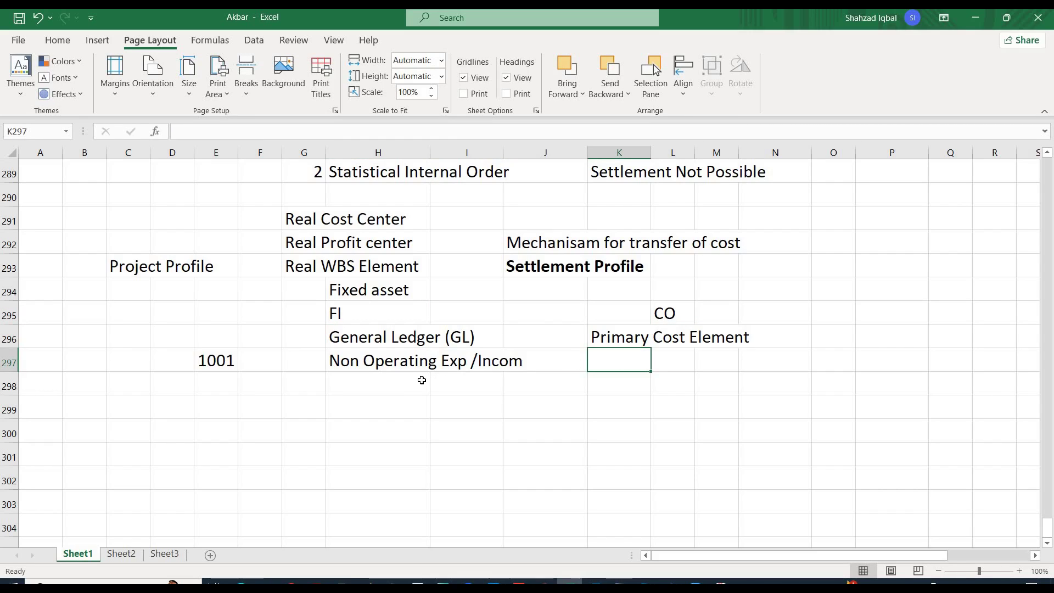
left_click(385, 367)
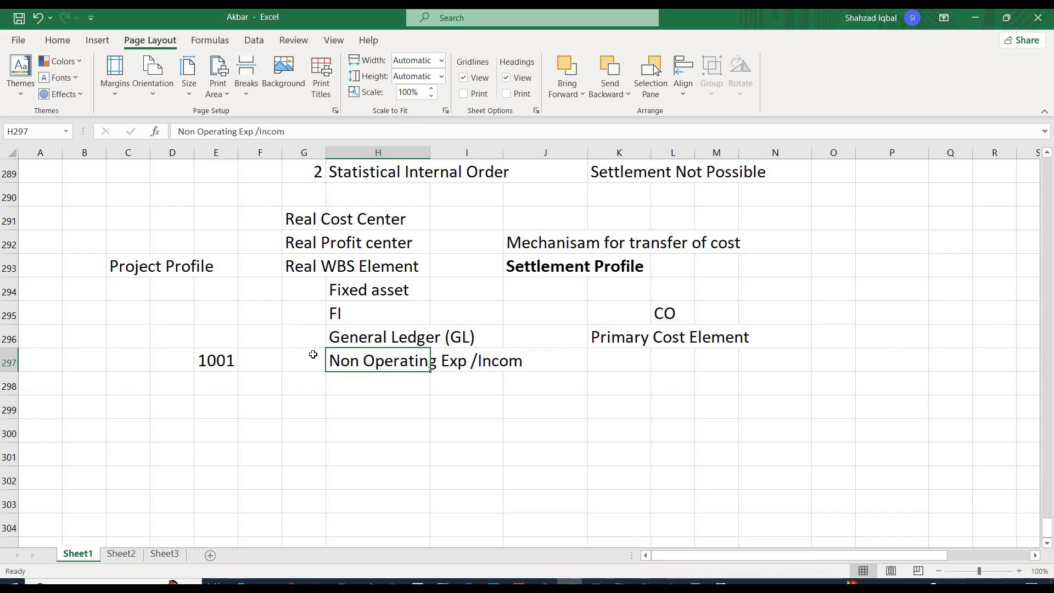
left_click(228, 360)
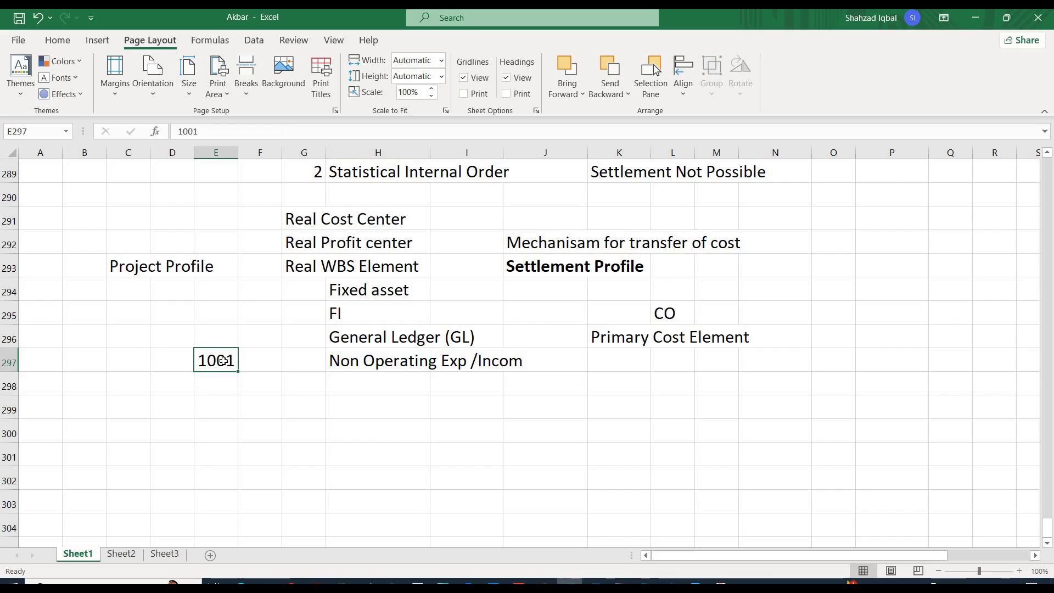
left_click(638, 352)
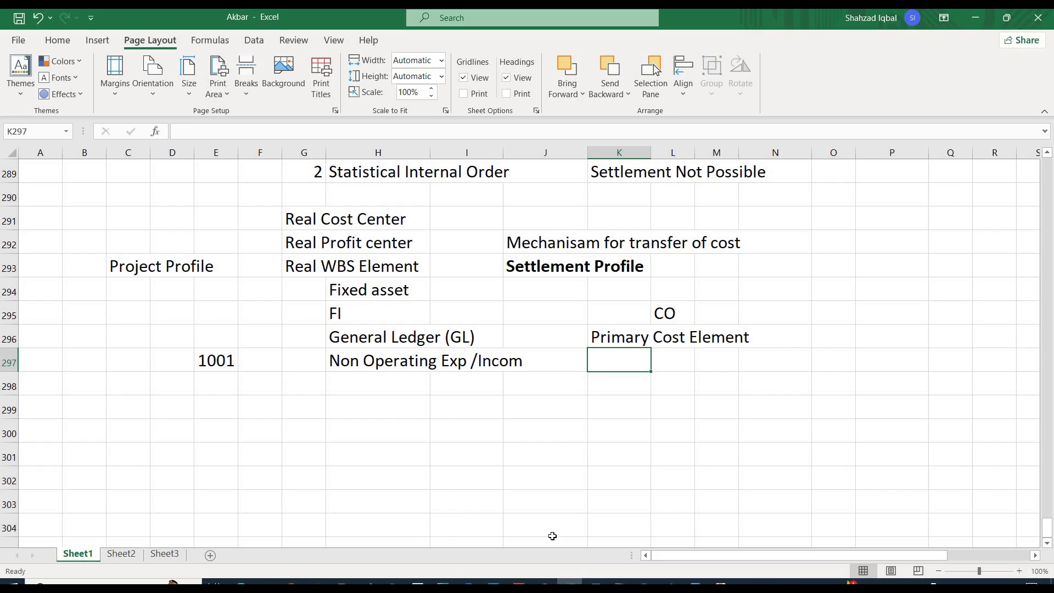
left_click(620, 582)
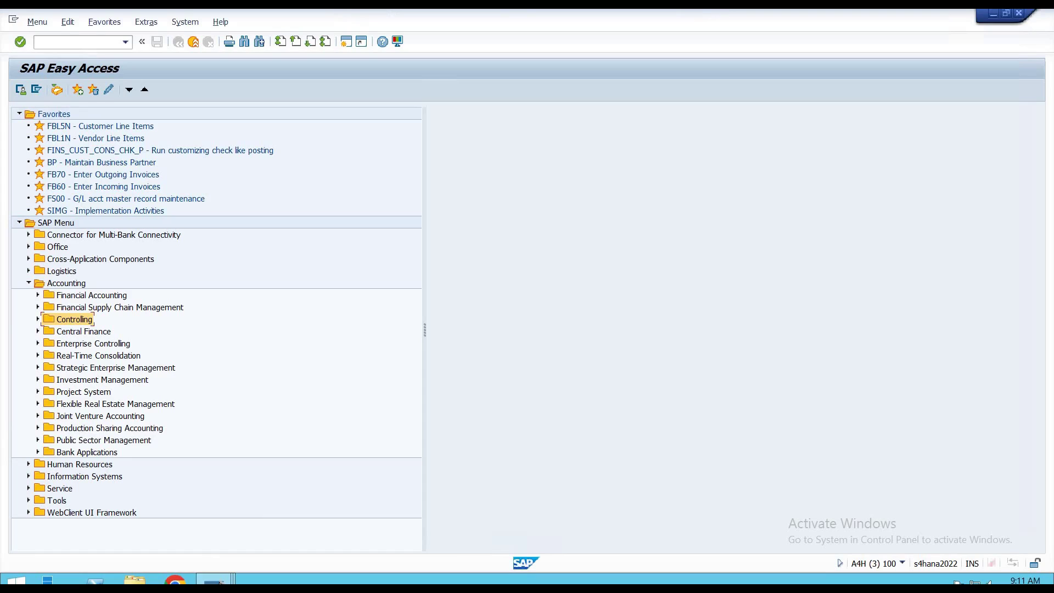
- Check the cost element range and group fields in the AKB3 Source screen
left_click(220, 583)
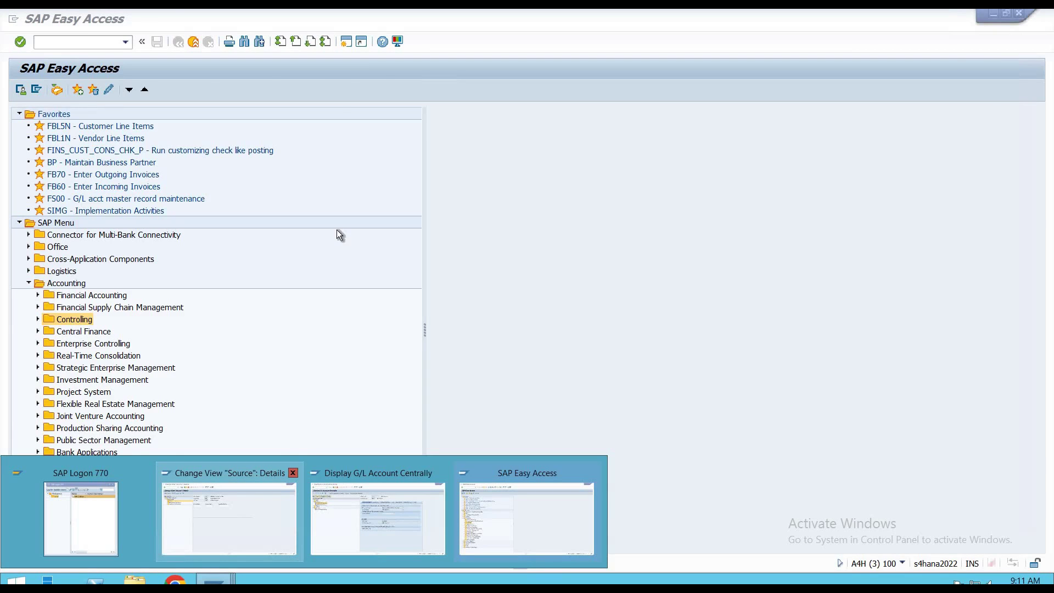
key("Return")
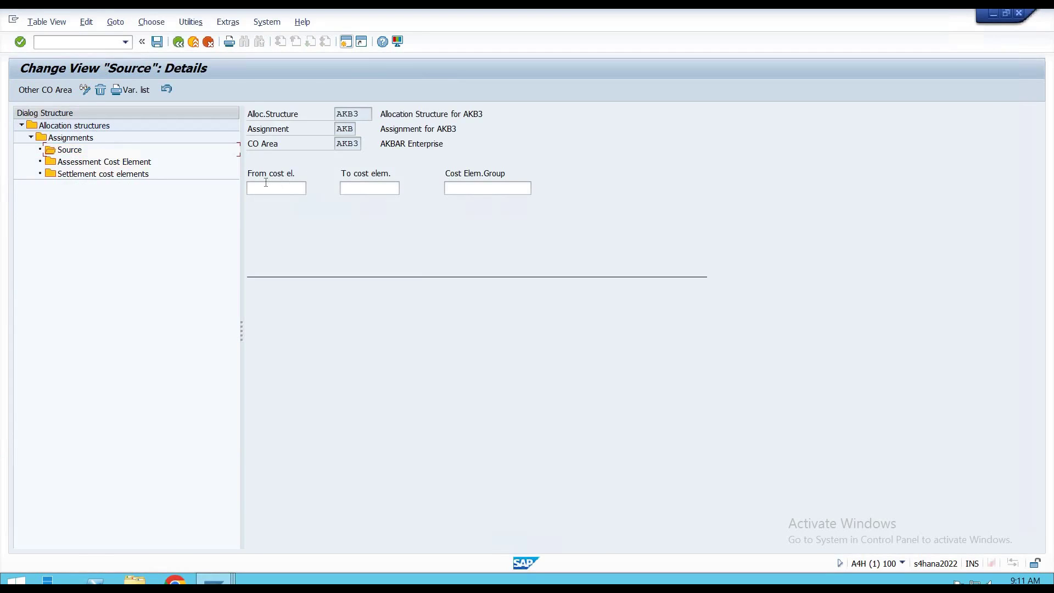
left_click(364, 186)
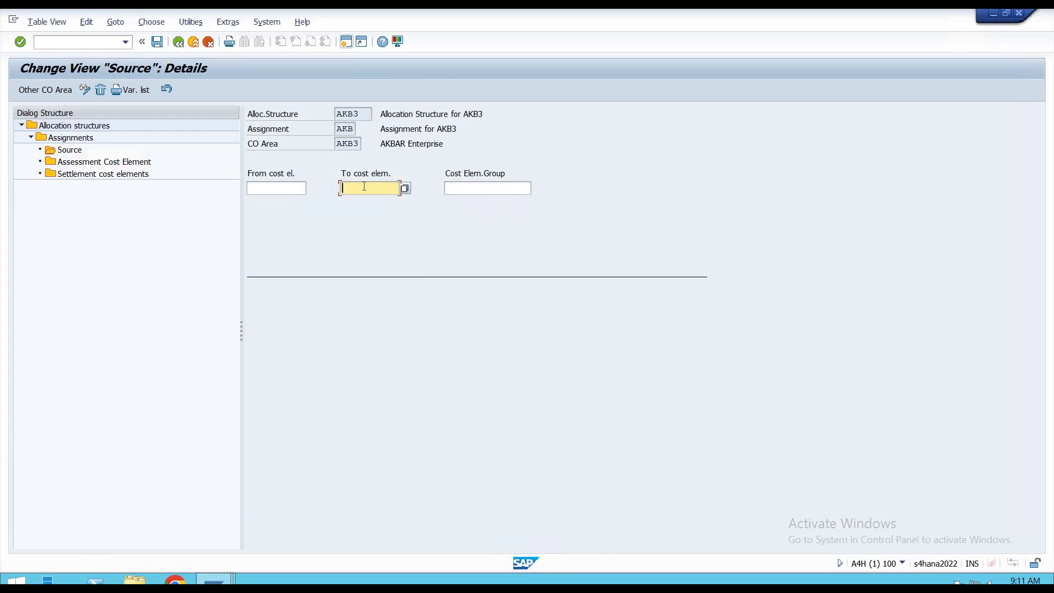
left_click(468, 189)
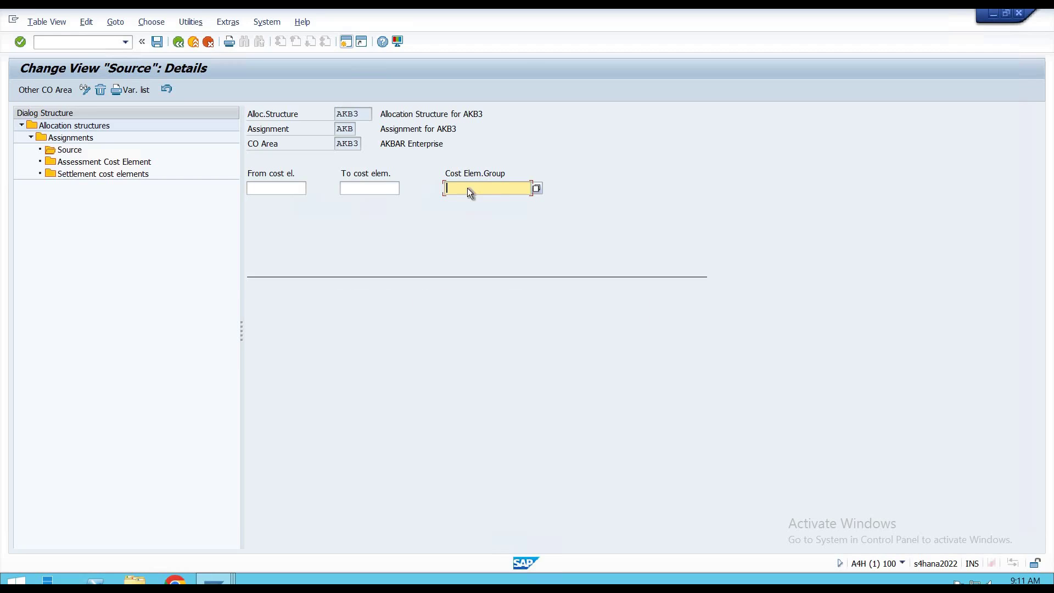
- Cycle through the SAP sessions to the G/L account display
key("alt+Tab")
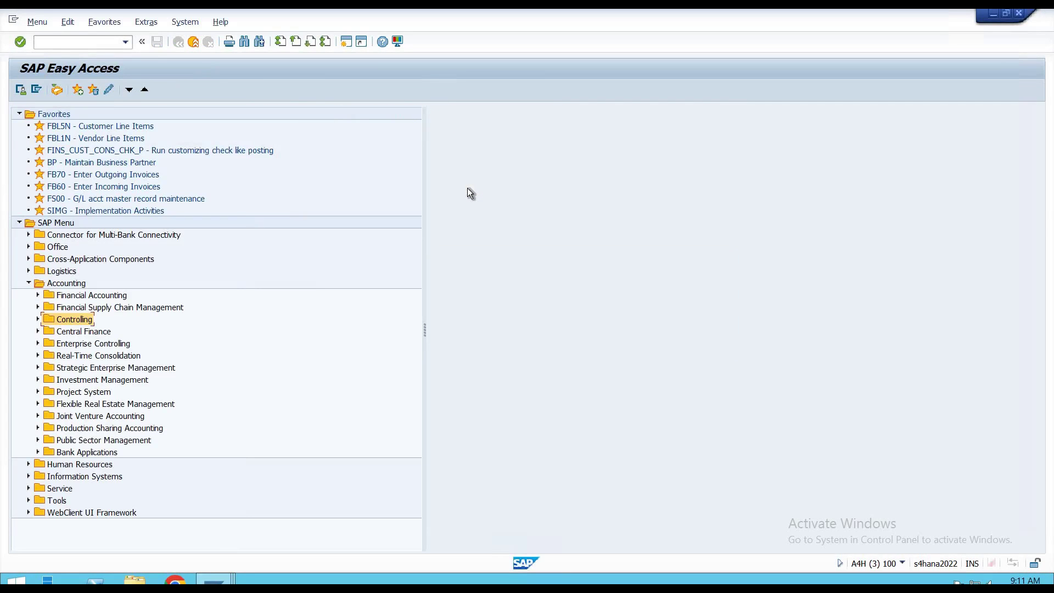
key("alt+Tab")
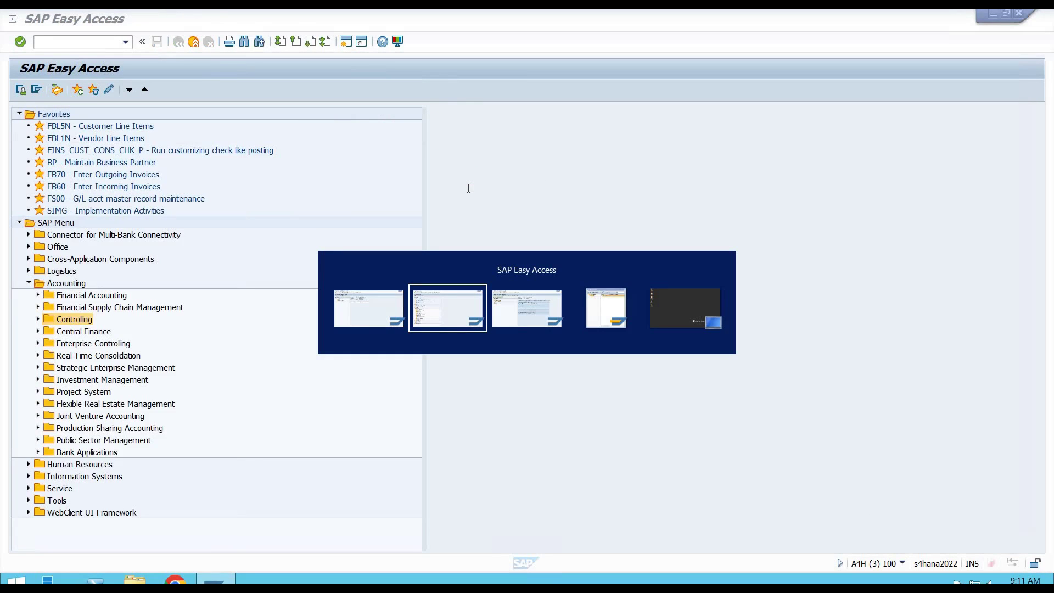
key("alt+Tab")
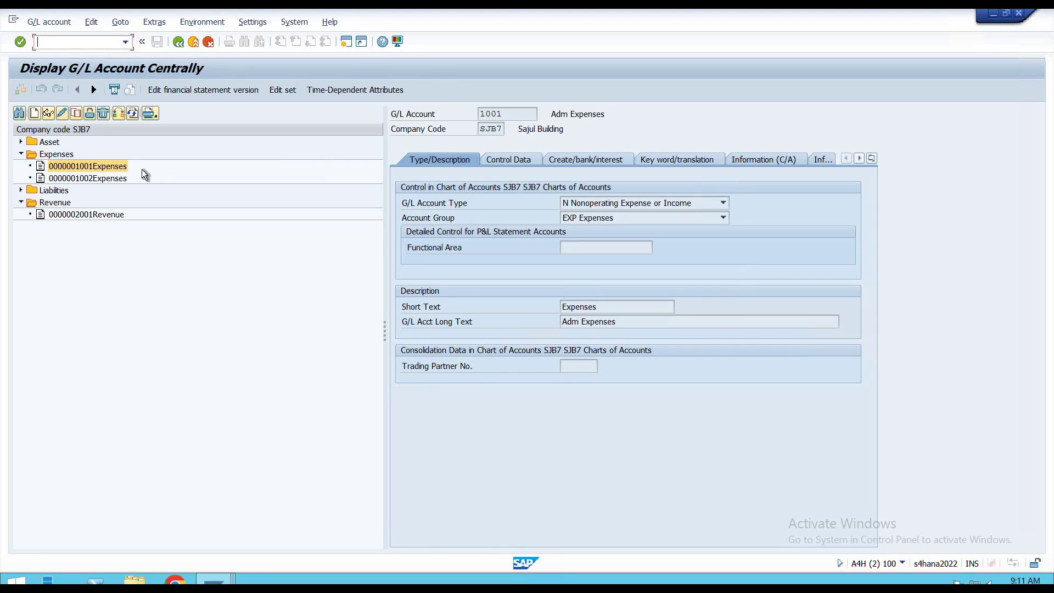
- Switch the company code to AKB3 and open G/L account 1001 under Expenses
left_click(119, 114)
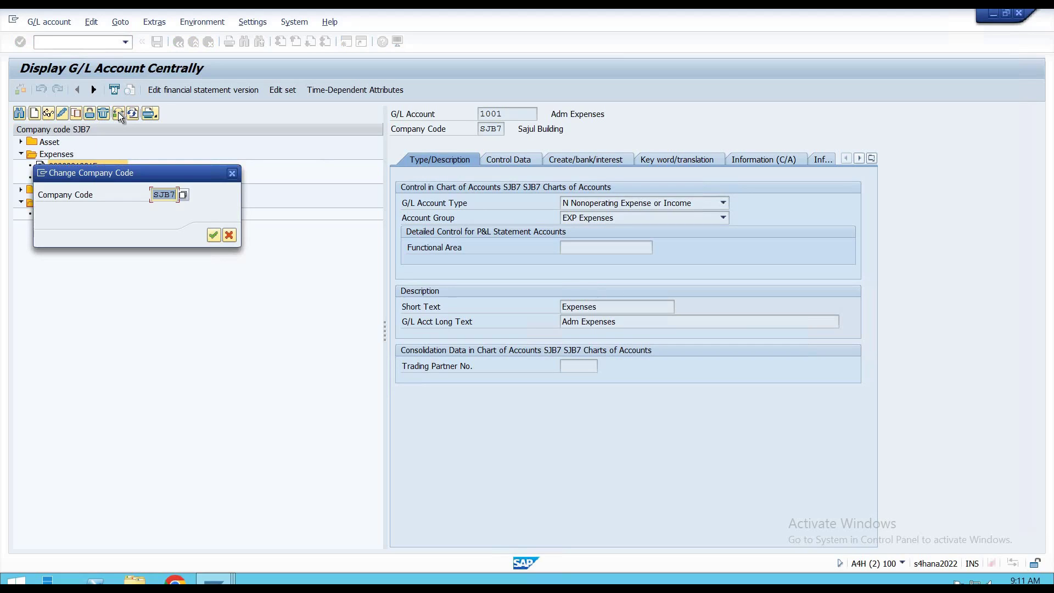
type("AKB3")
key("Return")
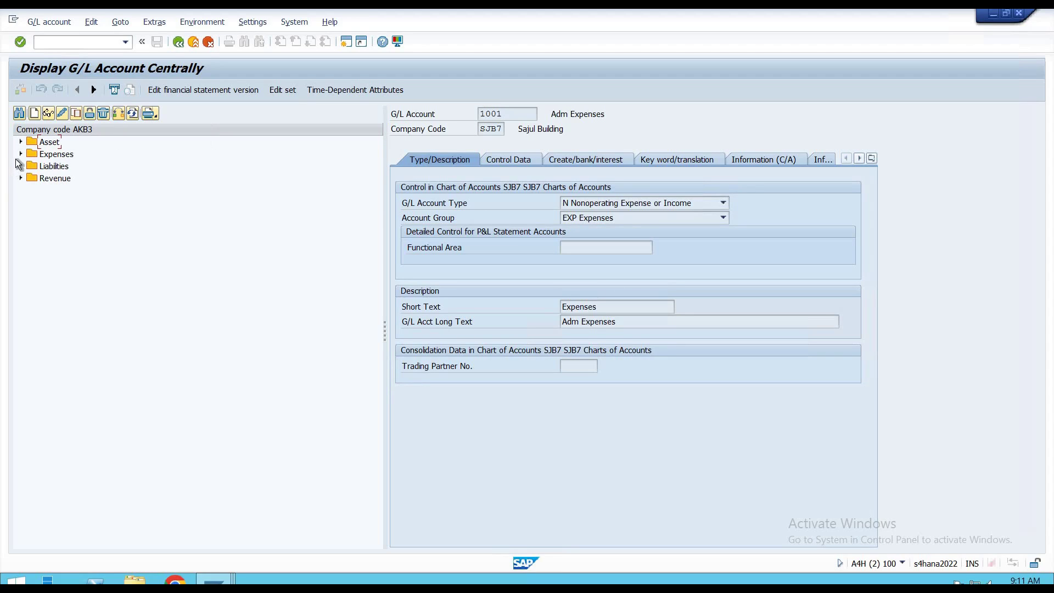
left_click(20, 154)
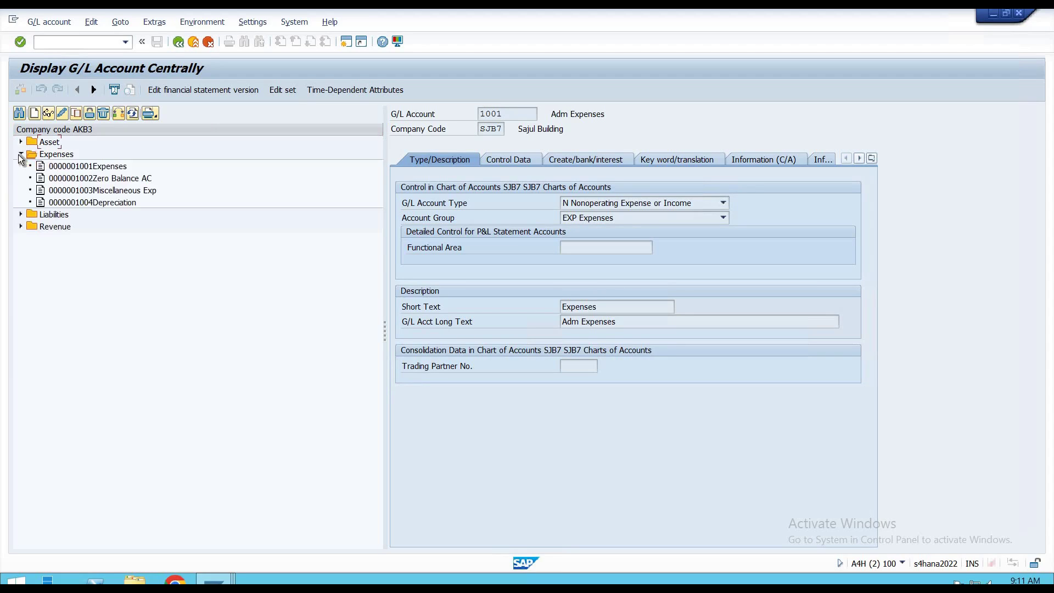
double_click(88, 166)
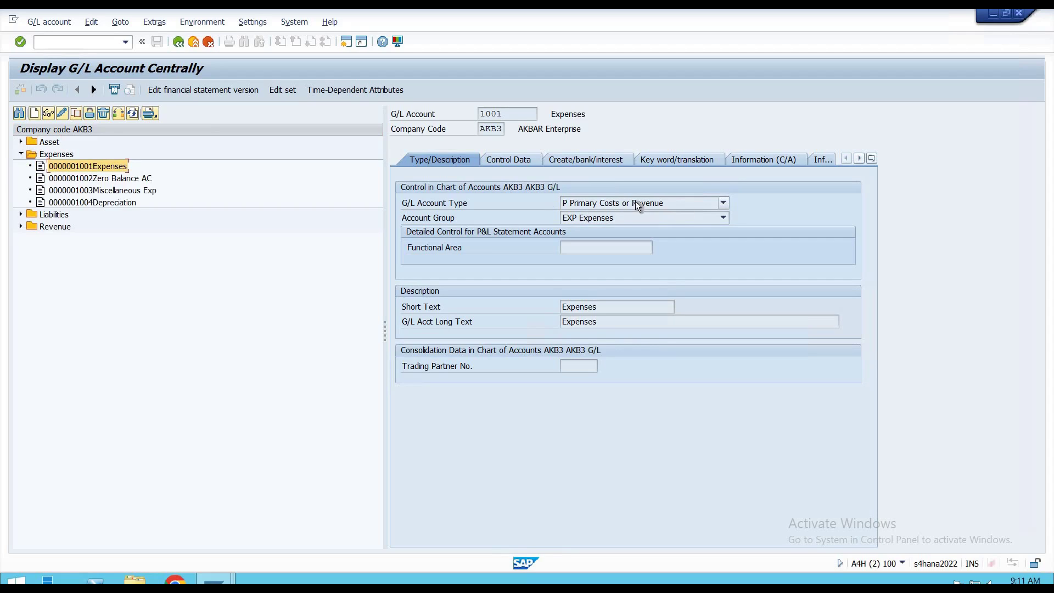
- Confirm account 1001's type is P Primary Costs or Revenue
left_click(680, 204)
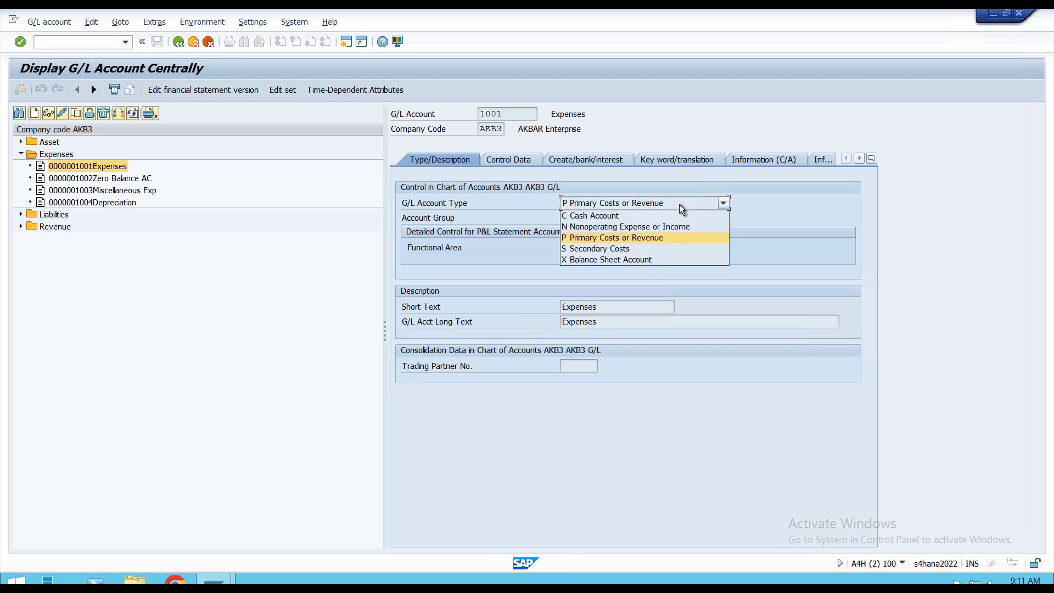
left_click(666, 237)
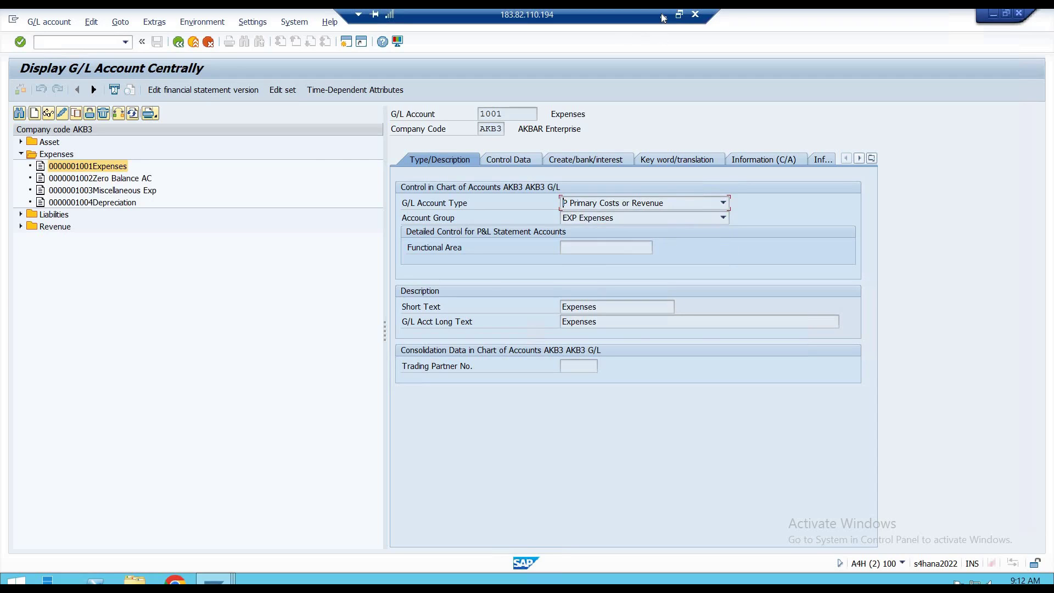
left_click(663, 18)
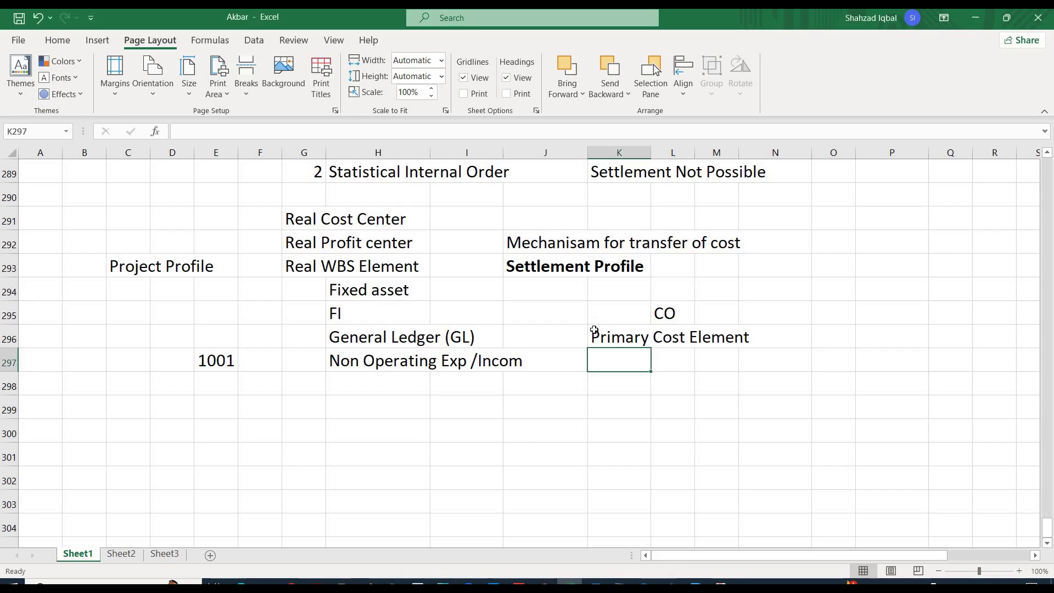
- Enter 'Cost element' in K298 and 'General Ledger' in H298
left_click(618, 385)
type("C")
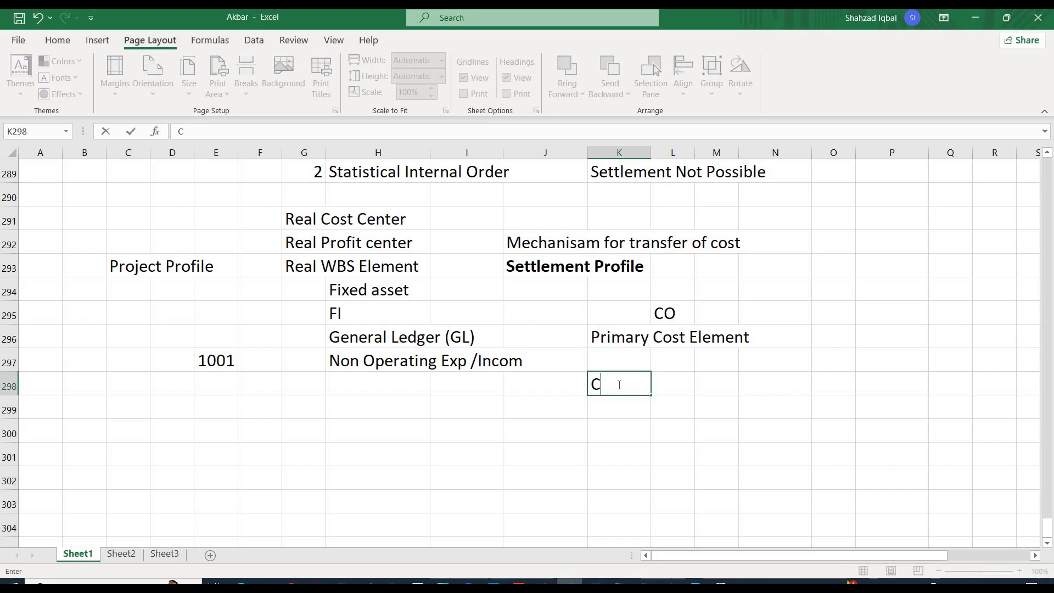
type("ost element")
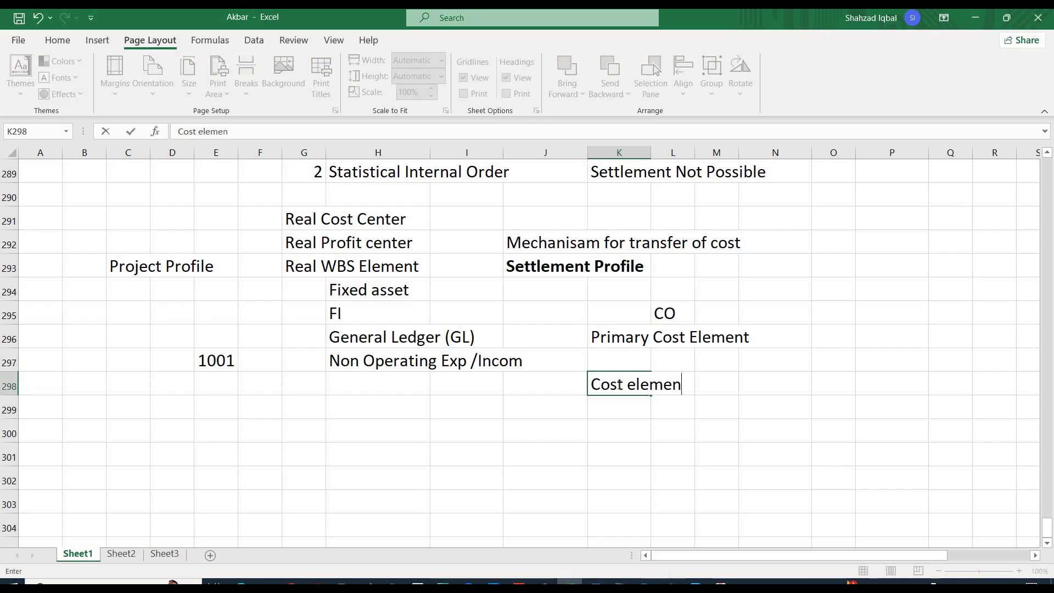
key("Left")
key("Left")
key("Left")
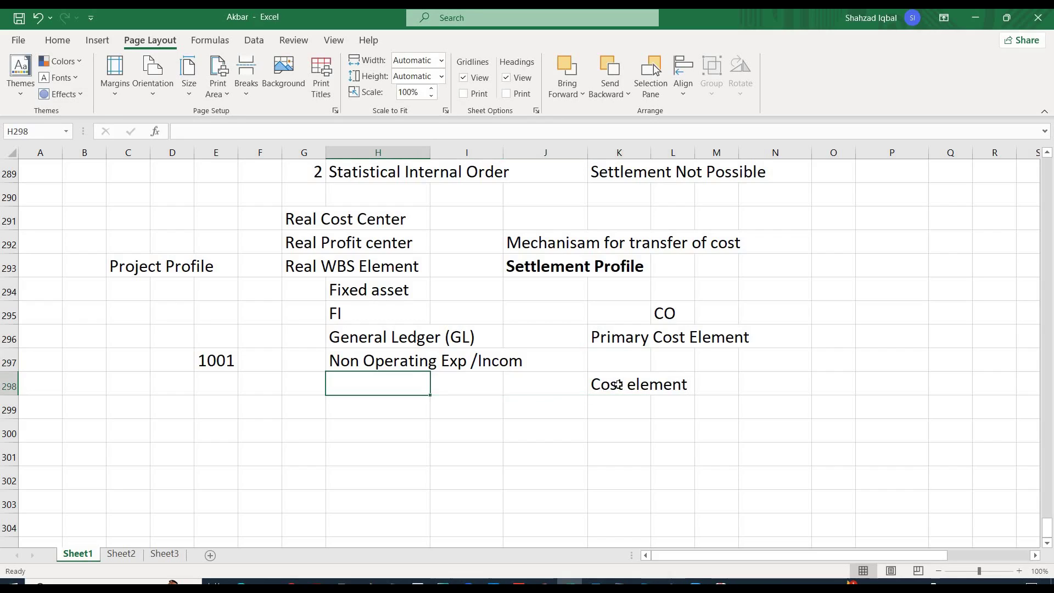
type("General")
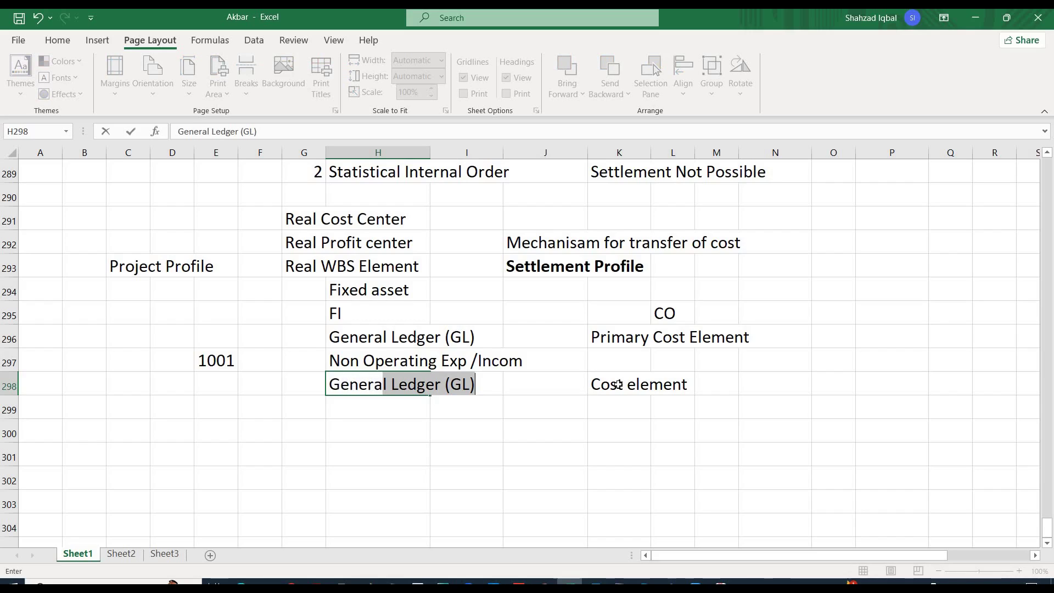
type(" Ledger")
key("Return")
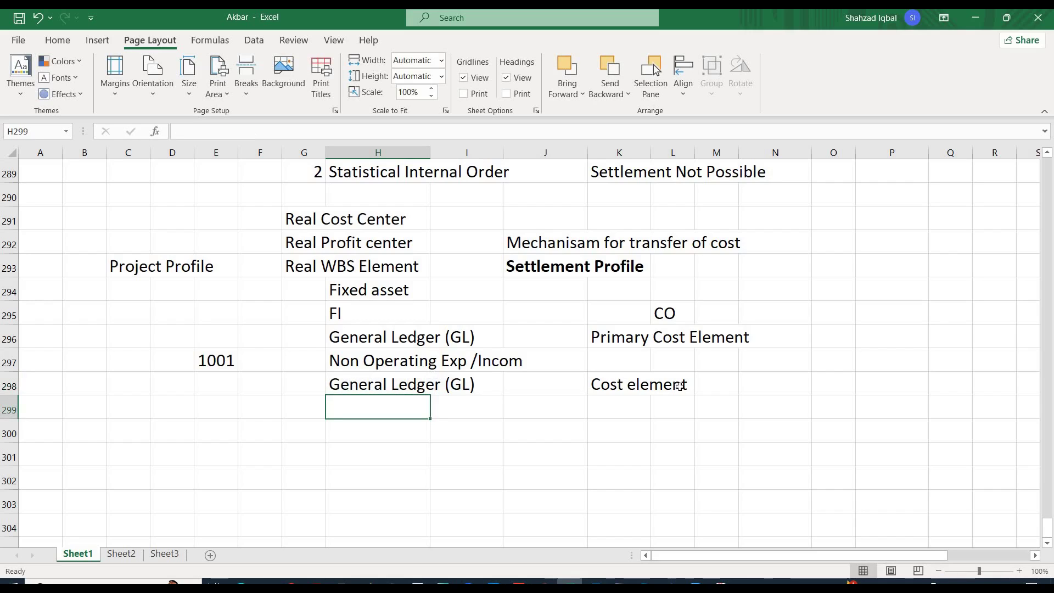
- Highlight K298:M298, H298:I298 and the K296 heading to explain the FI/CO mapping
left_click(657, 386)
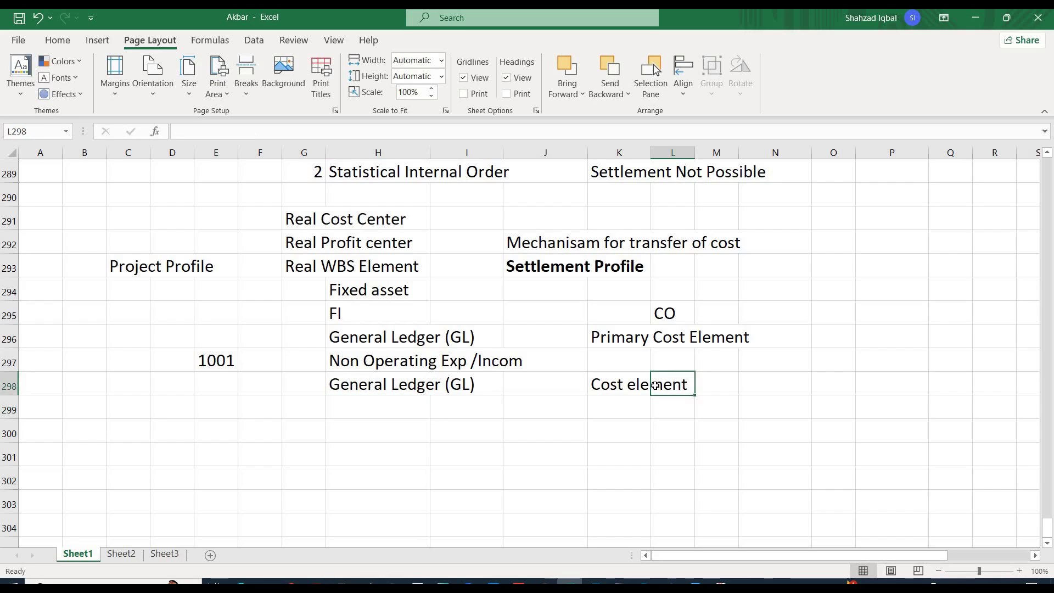
left_click_drag(614, 386, 703, 385)
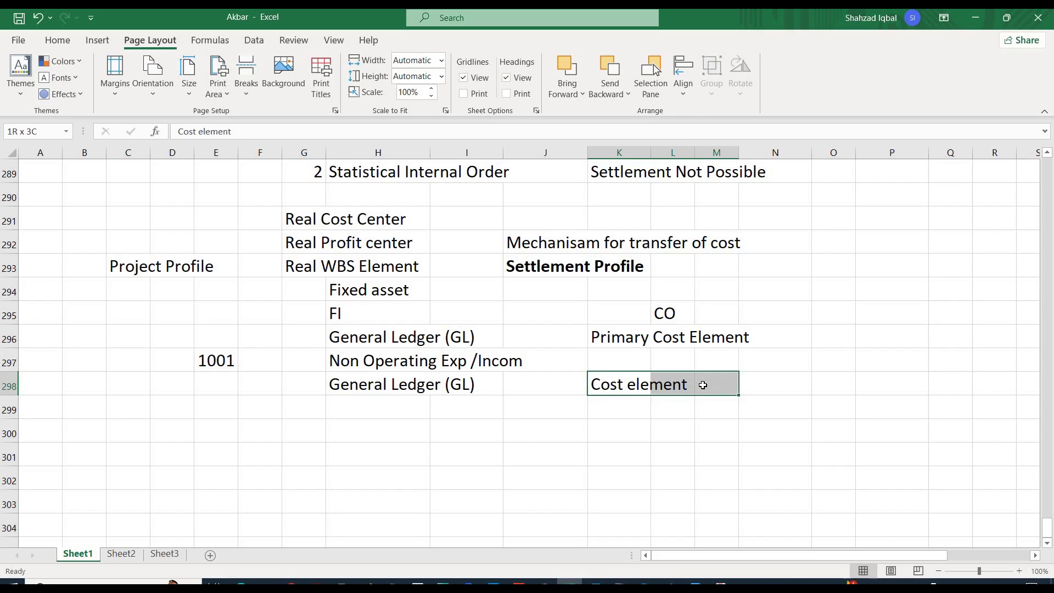
left_click(359, 390)
left_click_drag(471, 407, 494, 389)
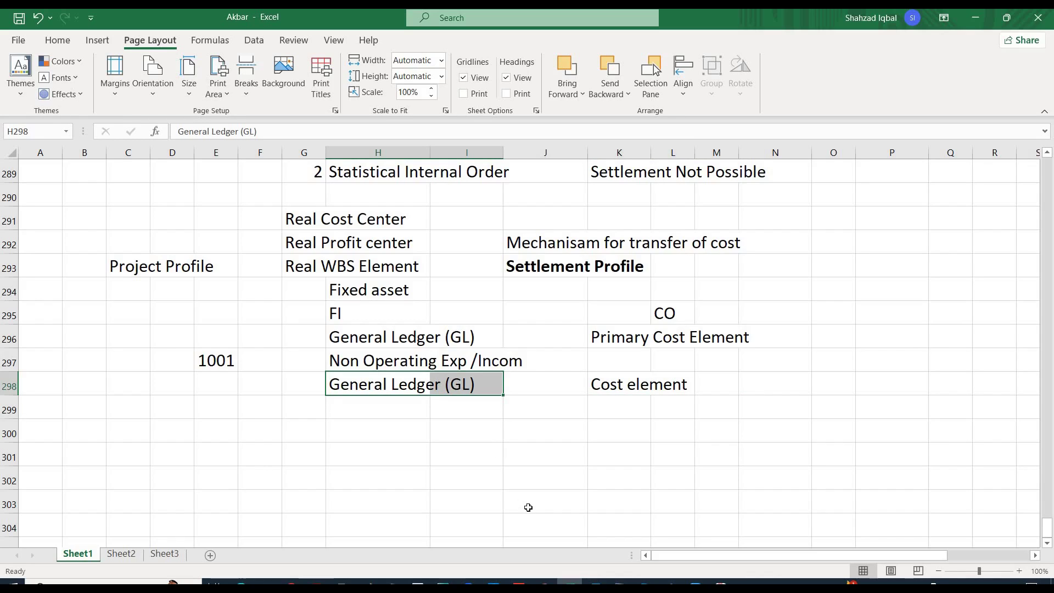
left_click(604, 337)
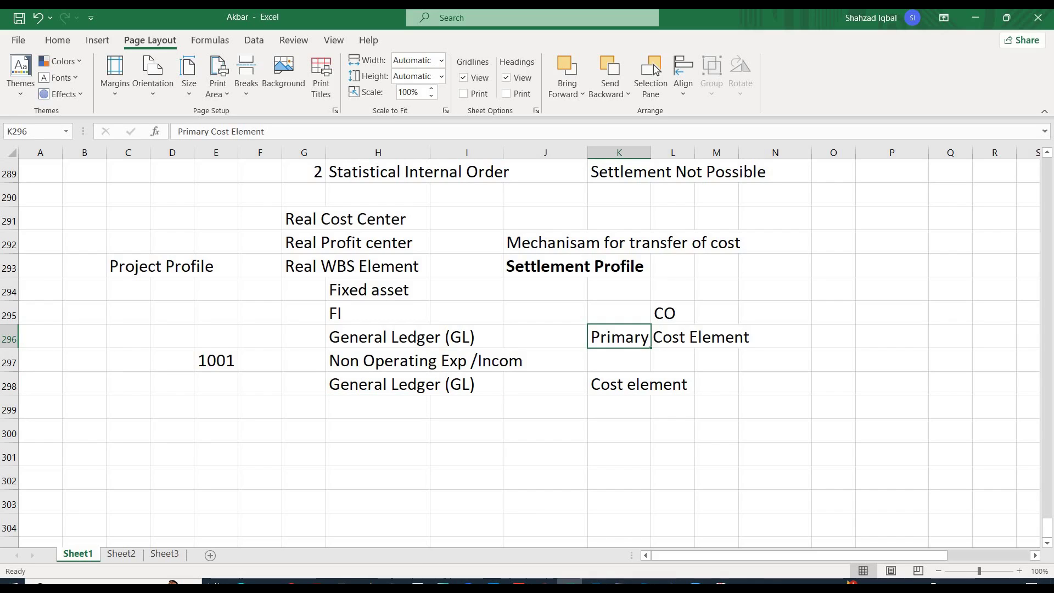
left_click(620, 582)
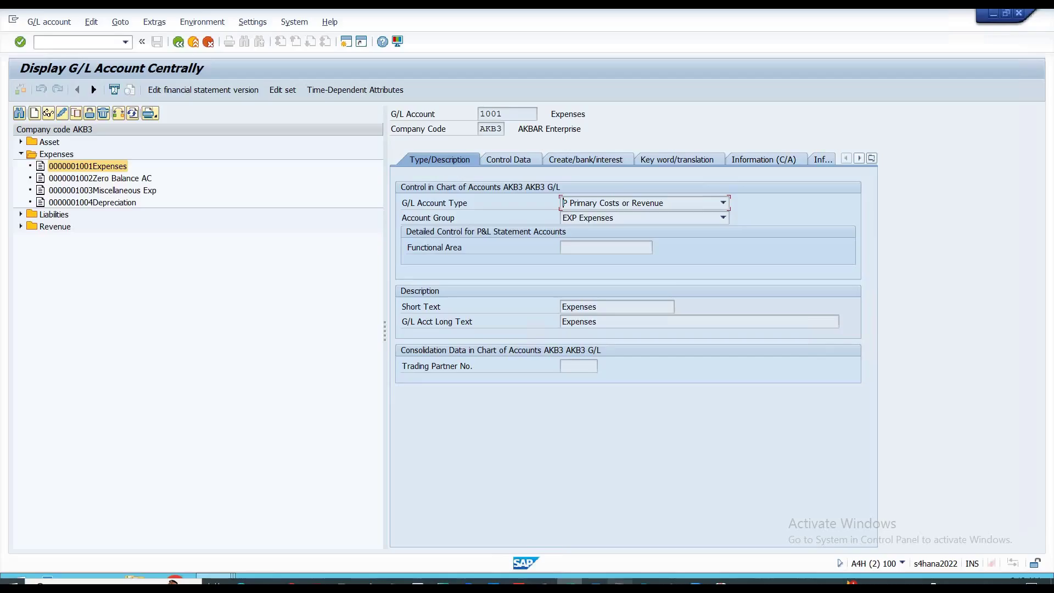
- Cancel the dropped reconnect and reconnect Remote Desktop, submitting the account password
left_click(614, 358)
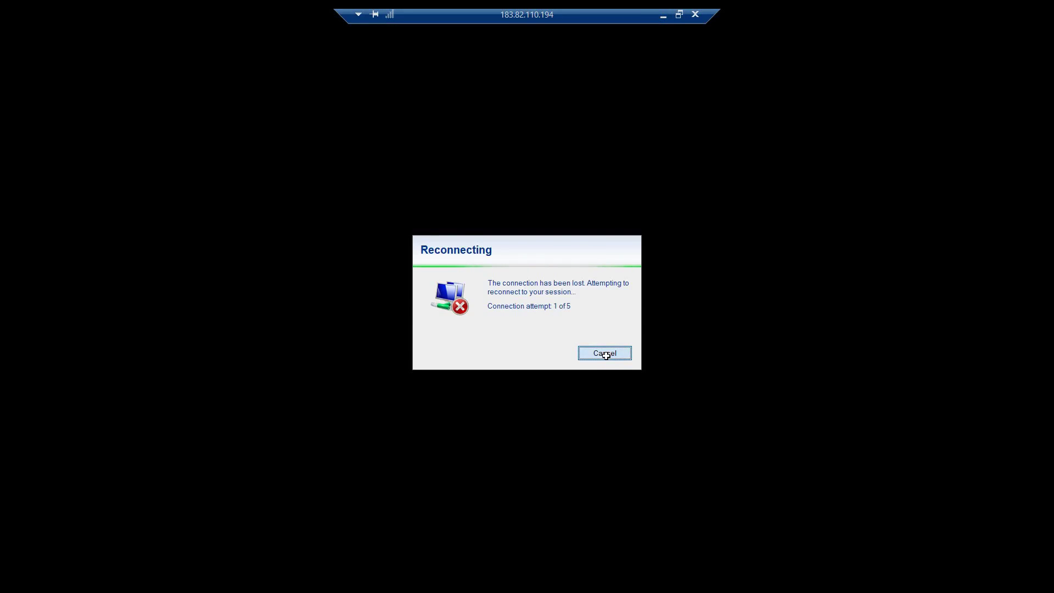
left_click(620, 583)
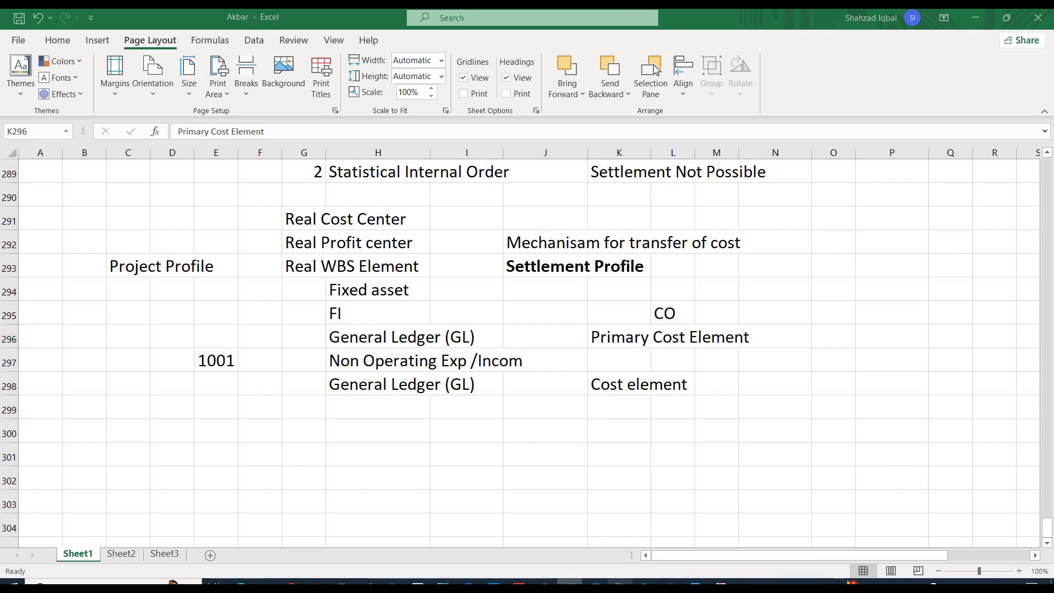
key("Return")
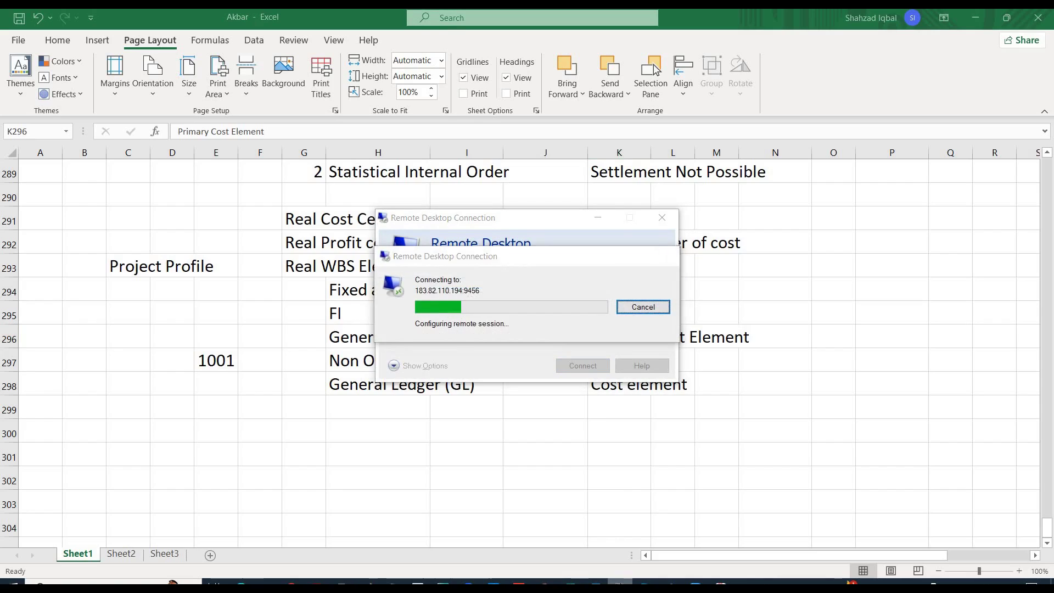
type("•••••")
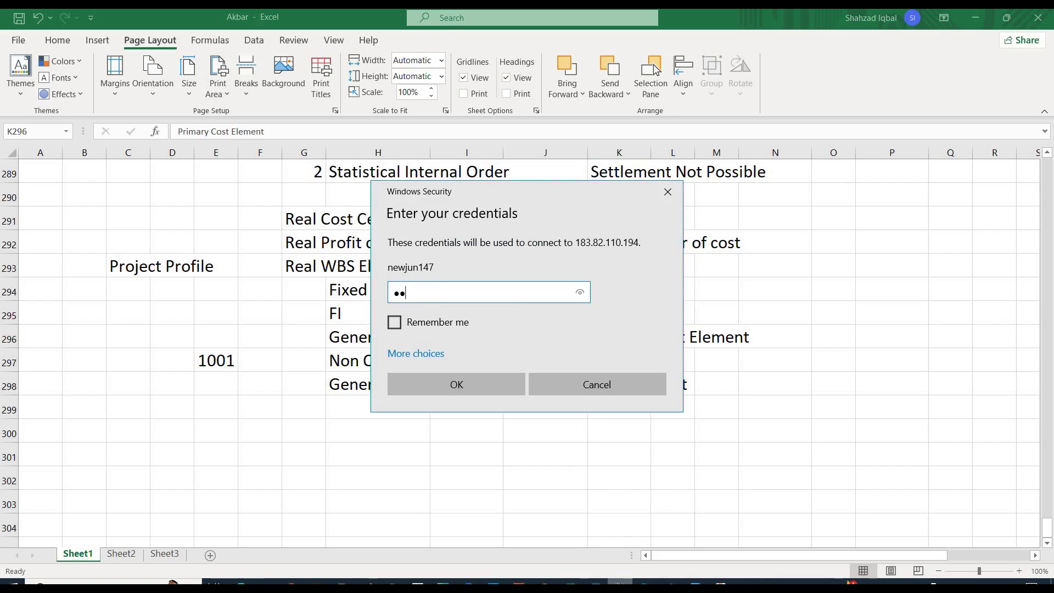
type("•")
key("Return")
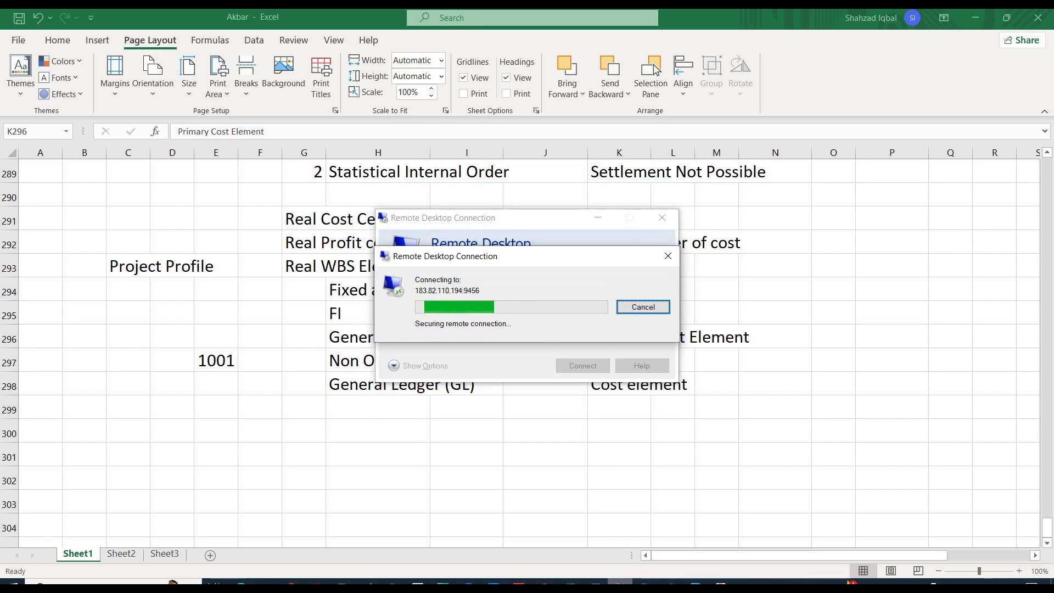
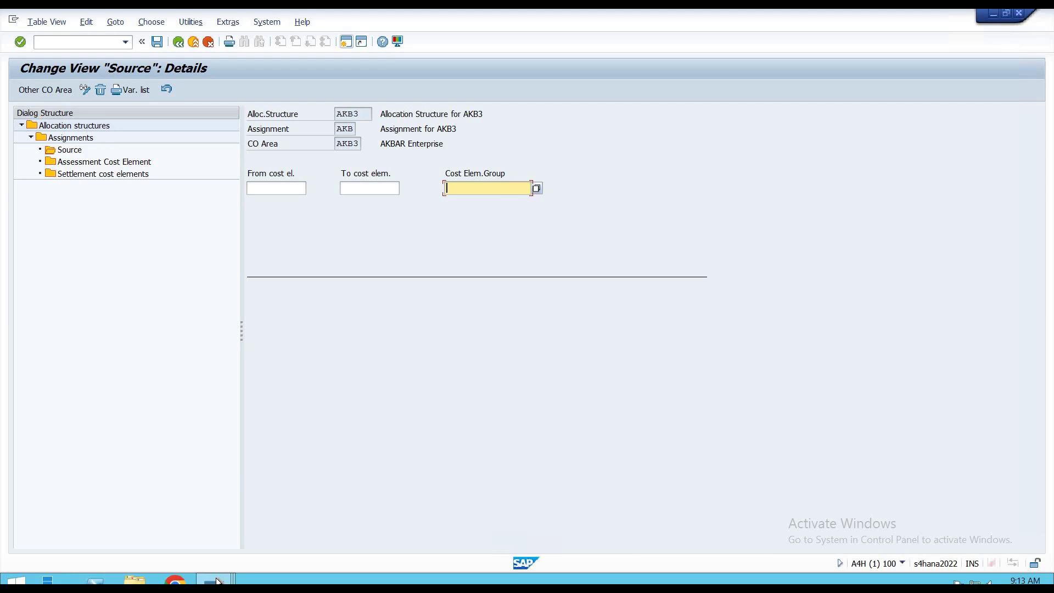
- Bring up the G/L account display window and open account 1003 Miscellaneous Expenses from the tree
left_click(217, 583)
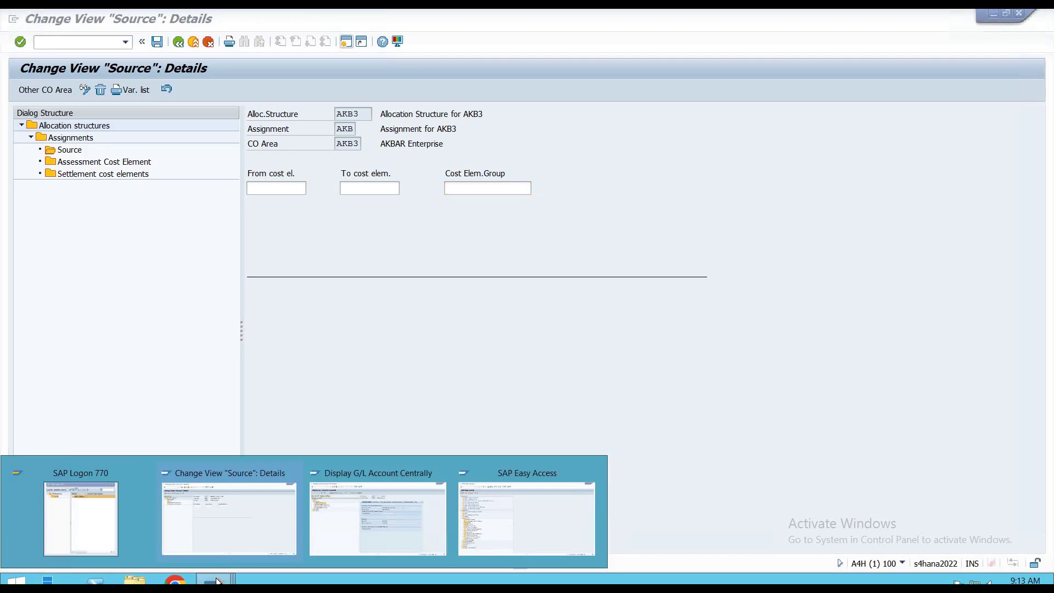
left_click(380, 528)
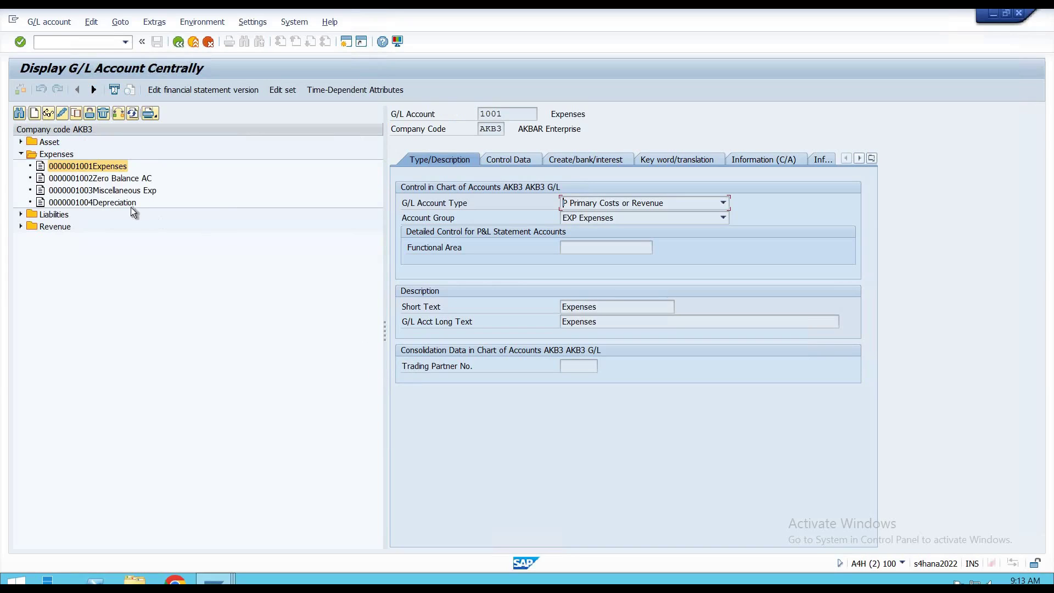
double_click(90, 179)
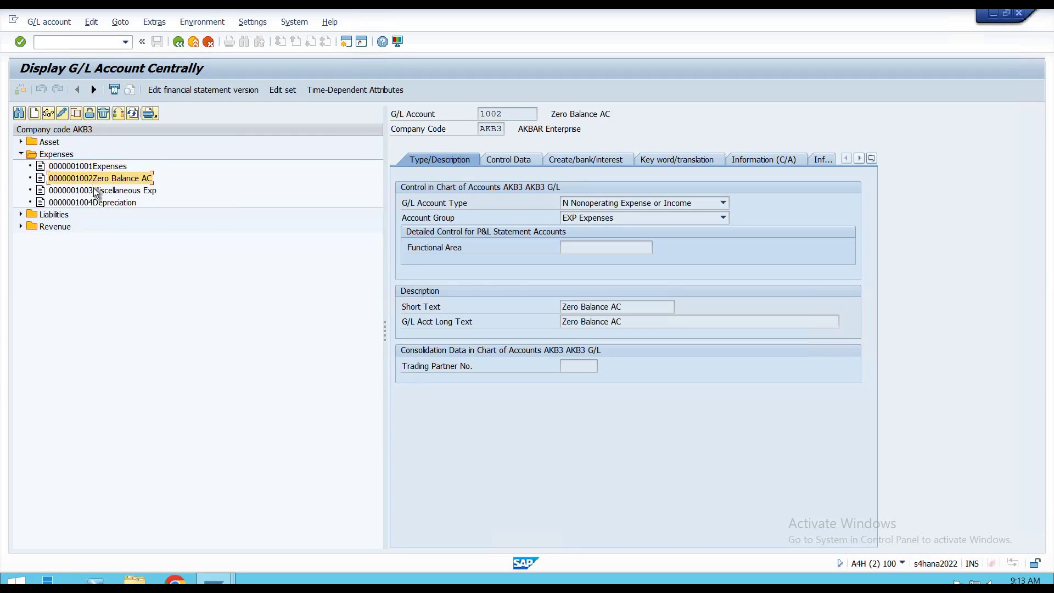
double_click(94, 189)
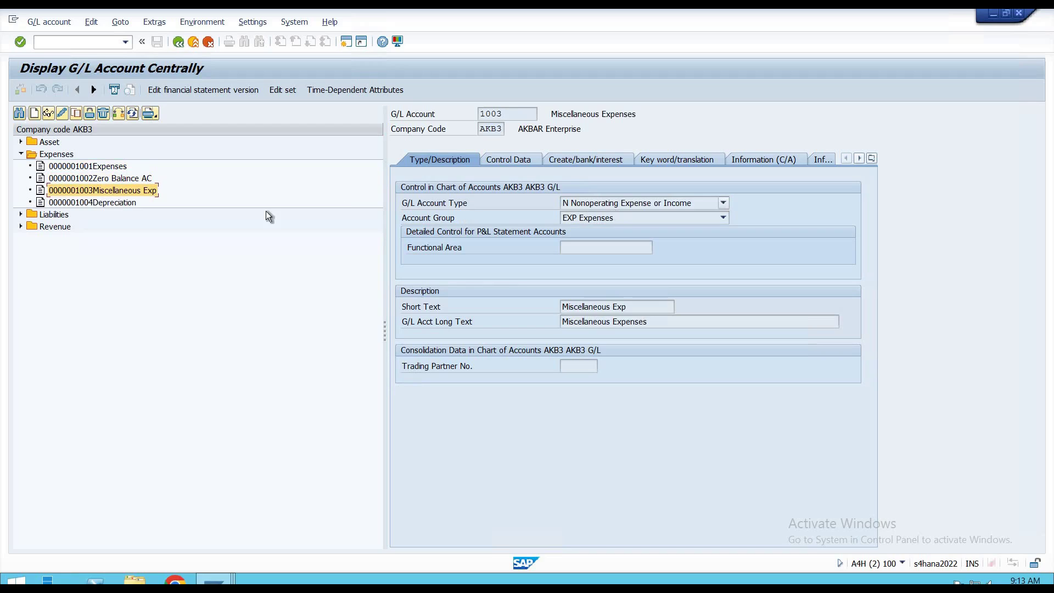
- Change account 1003's G/L account type to P Primary Costs or Revenue and try saving
left_click(62, 114)
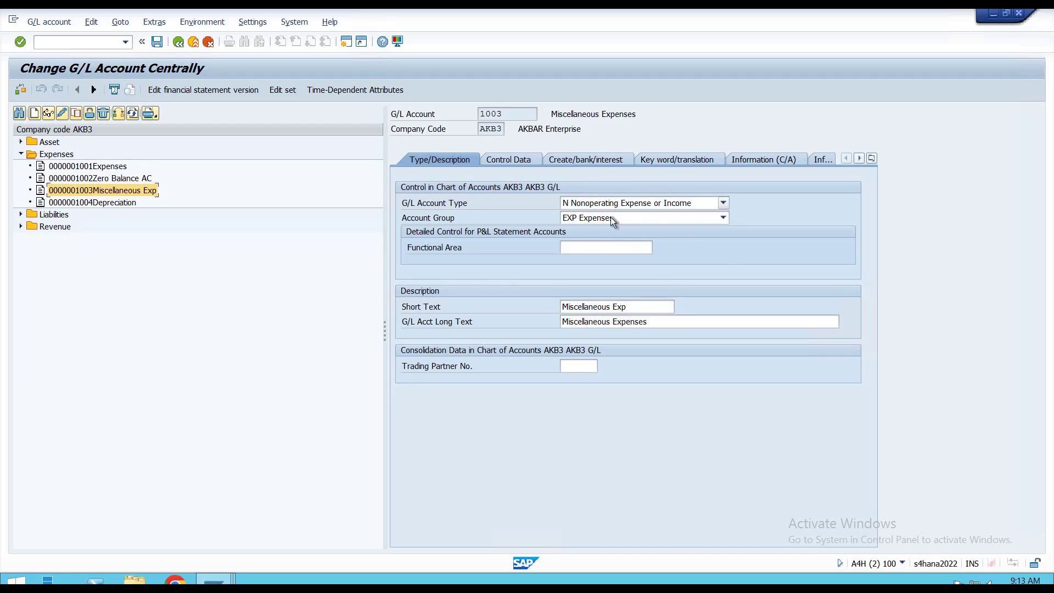
left_click(612, 202)
left_click(614, 237)
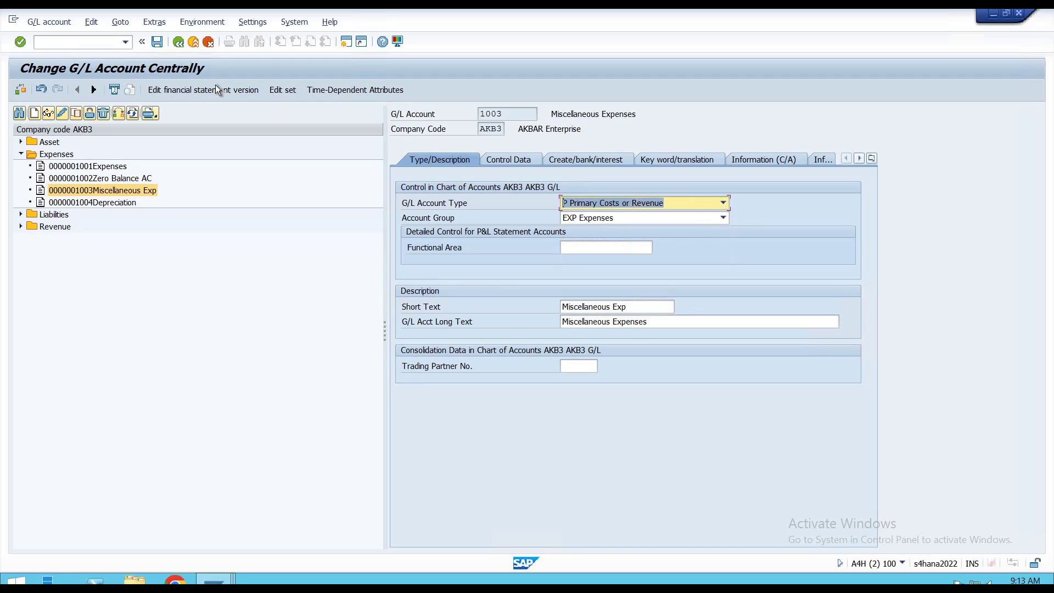
left_click(153, 42)
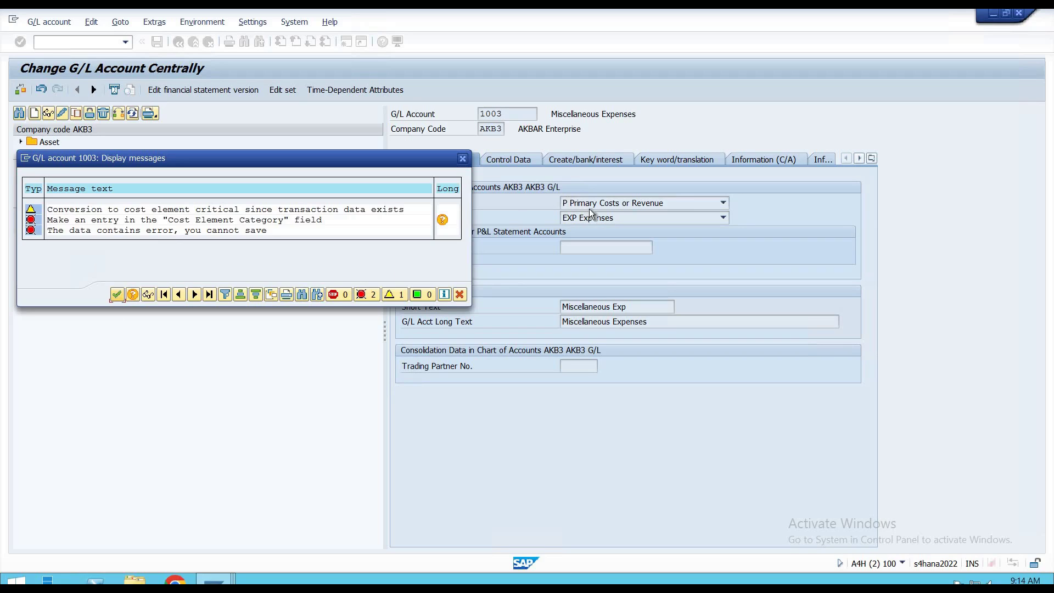
key("Return")
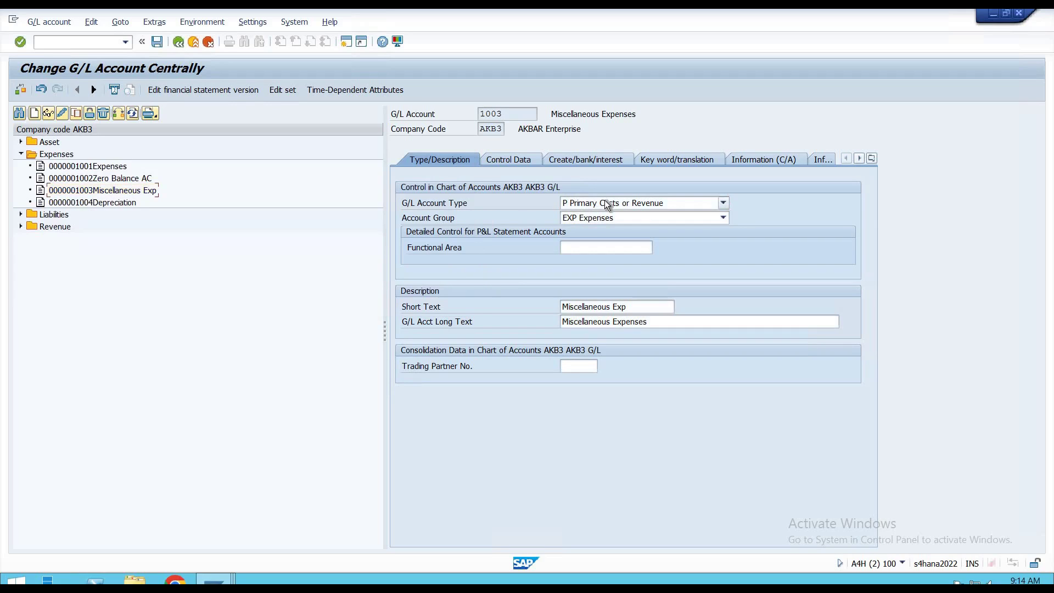
- Set cost element category 01 on Control Data, then save account 1003, accepting the warning
left_click(505, 162)
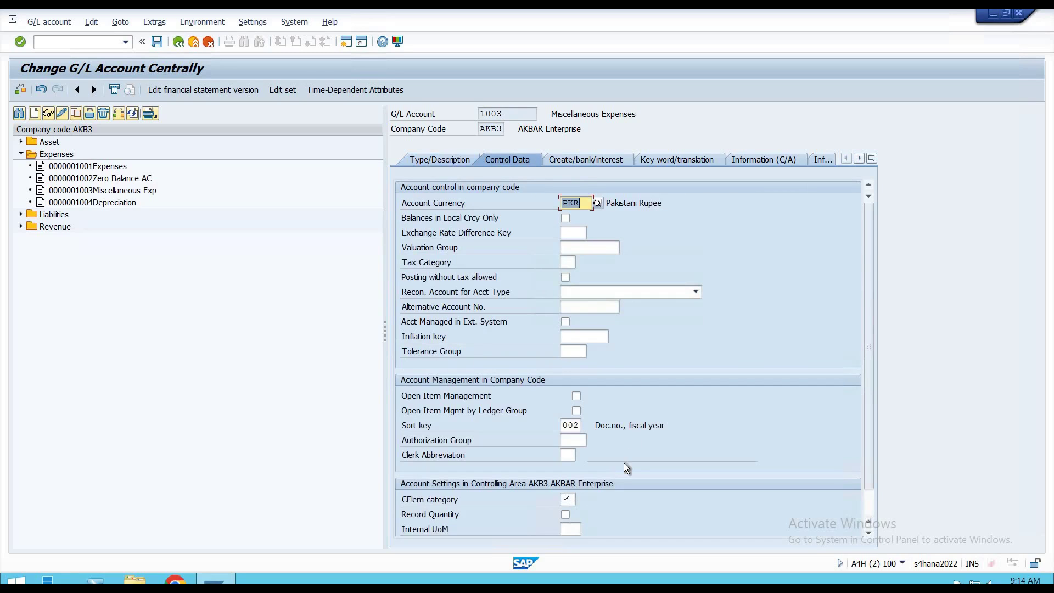
left_click(566, 500)
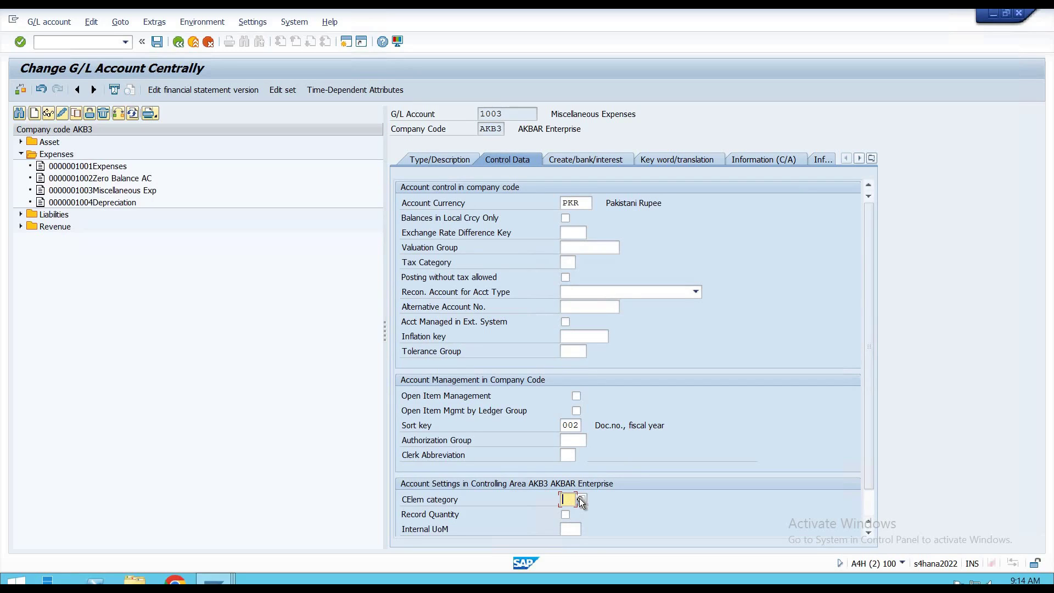
left_click(579, 498)
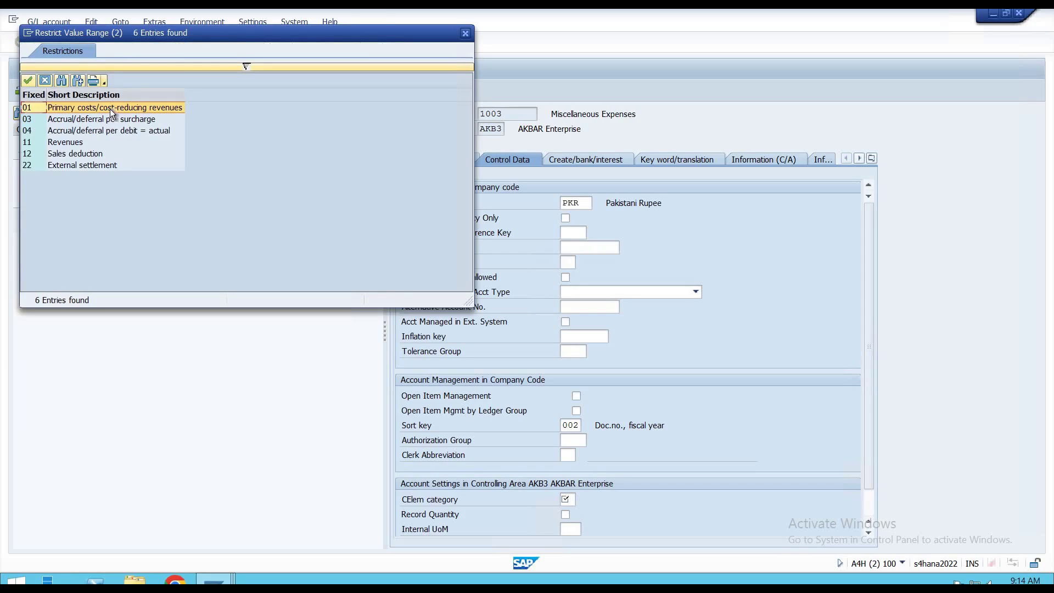
left_click(114, 108)
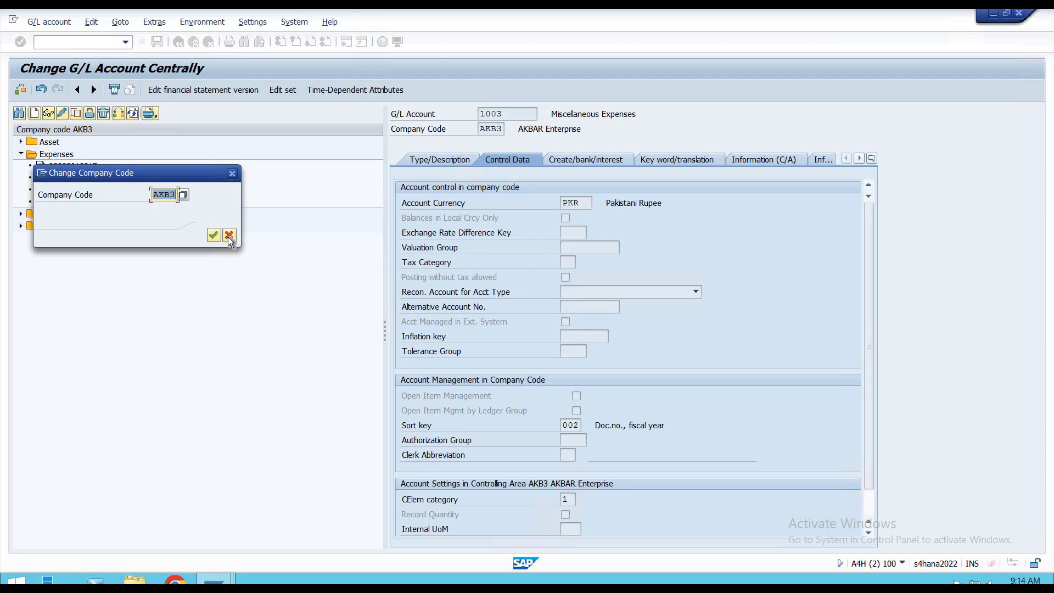
left_click(228, 236)
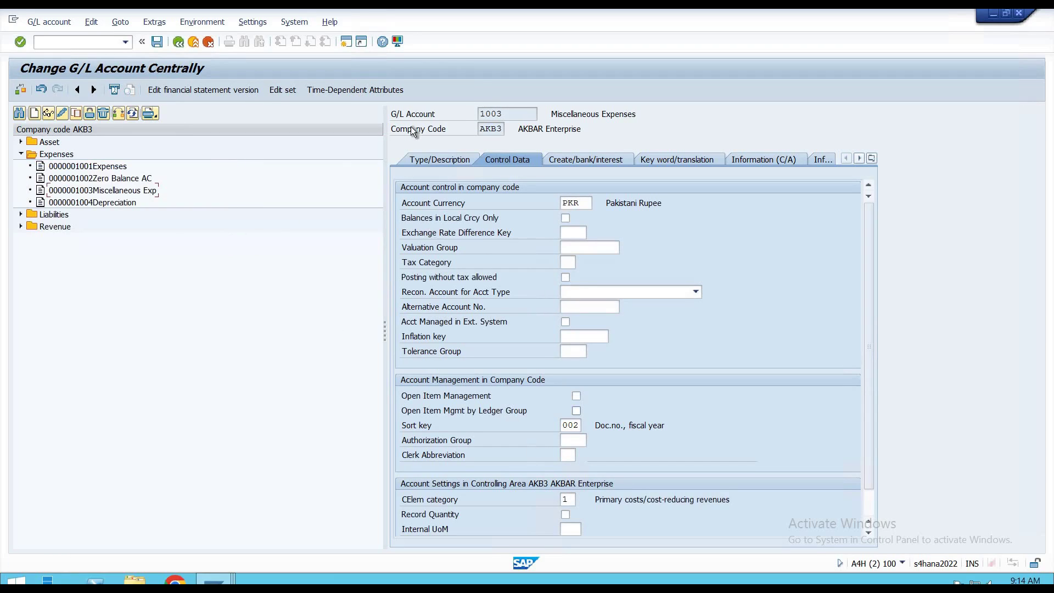
left_click(440, 160)
left_click(156, 41)
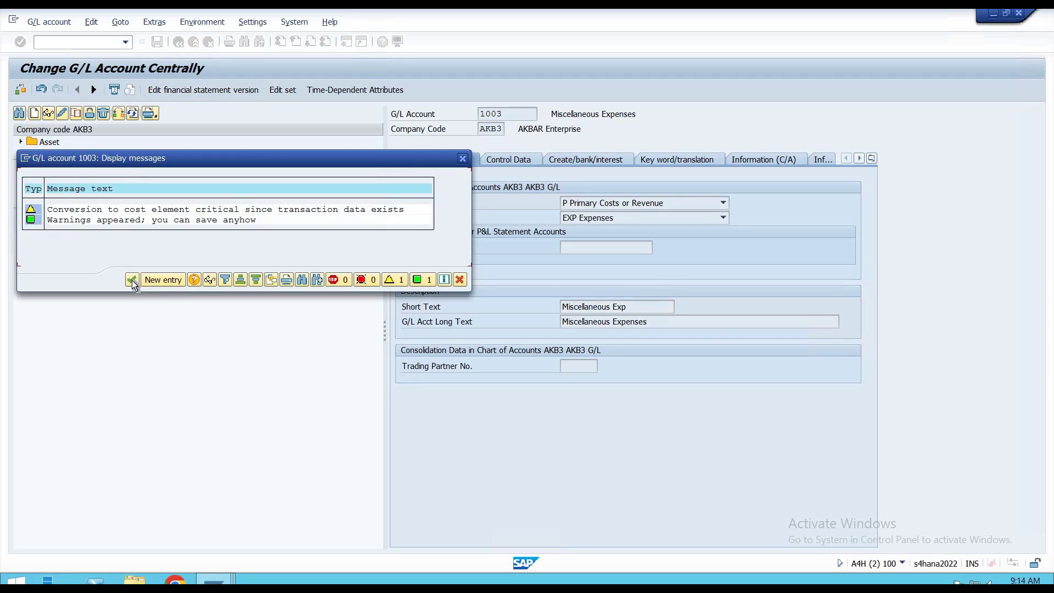
left_click(132, 280)
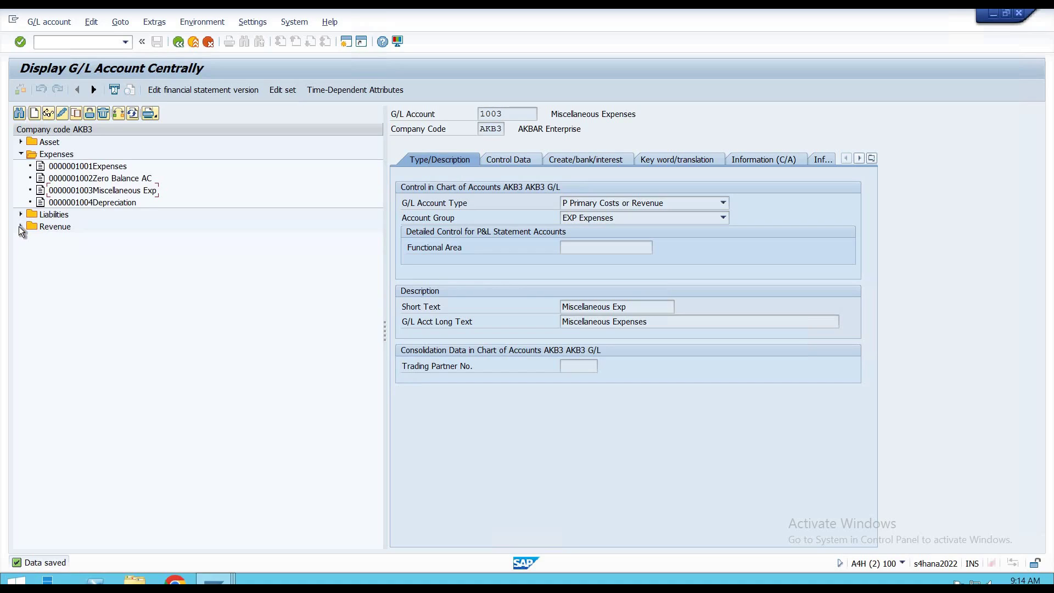
- Make account 2001 Revenue a Primary Costs account with cost element category 1, and save
double_click(107, 202)
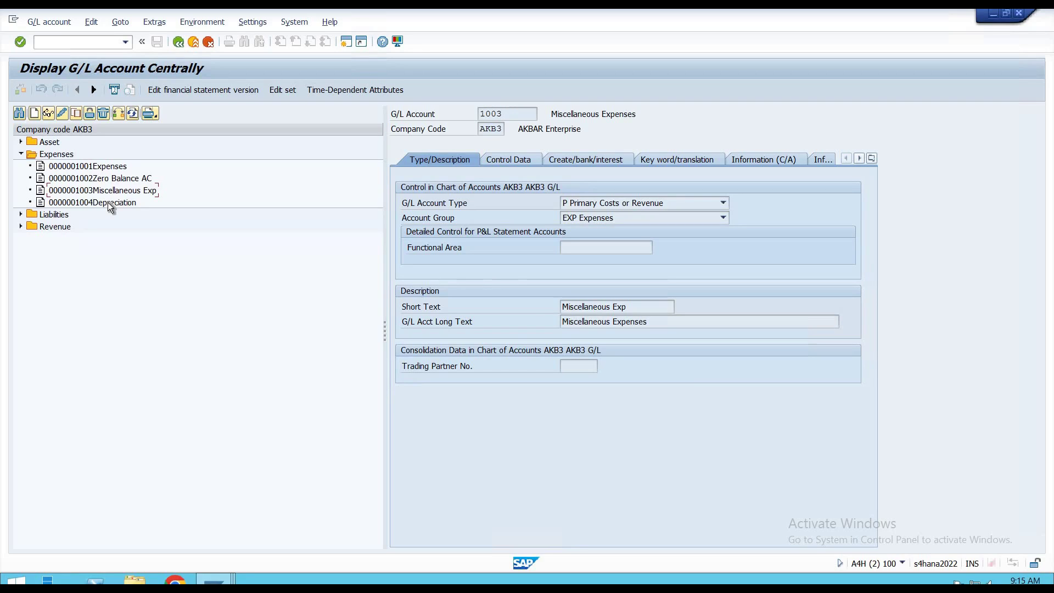
left_click(21, 227)
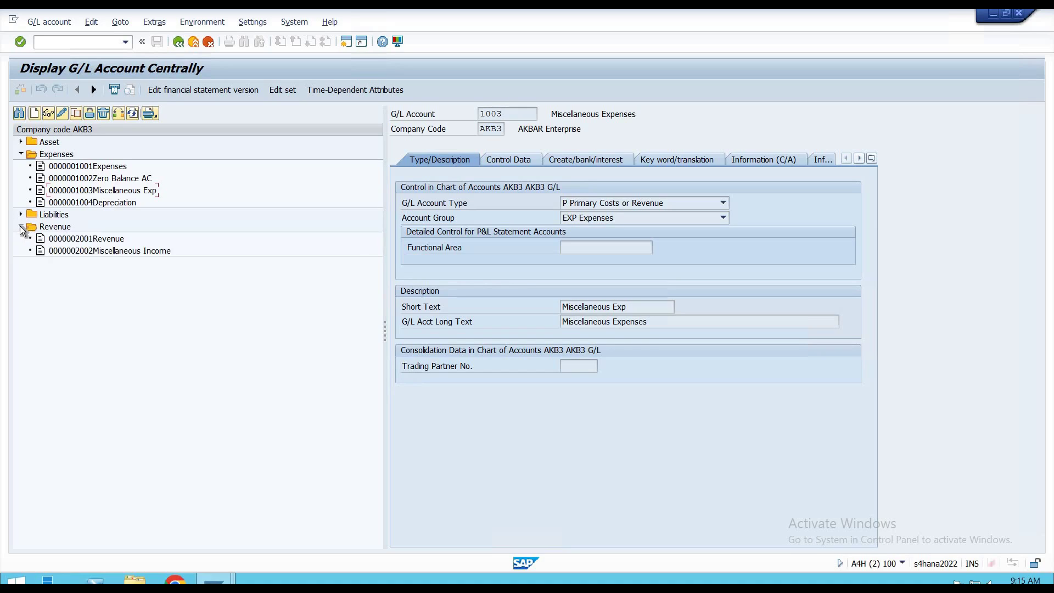
double_click(91, 240)
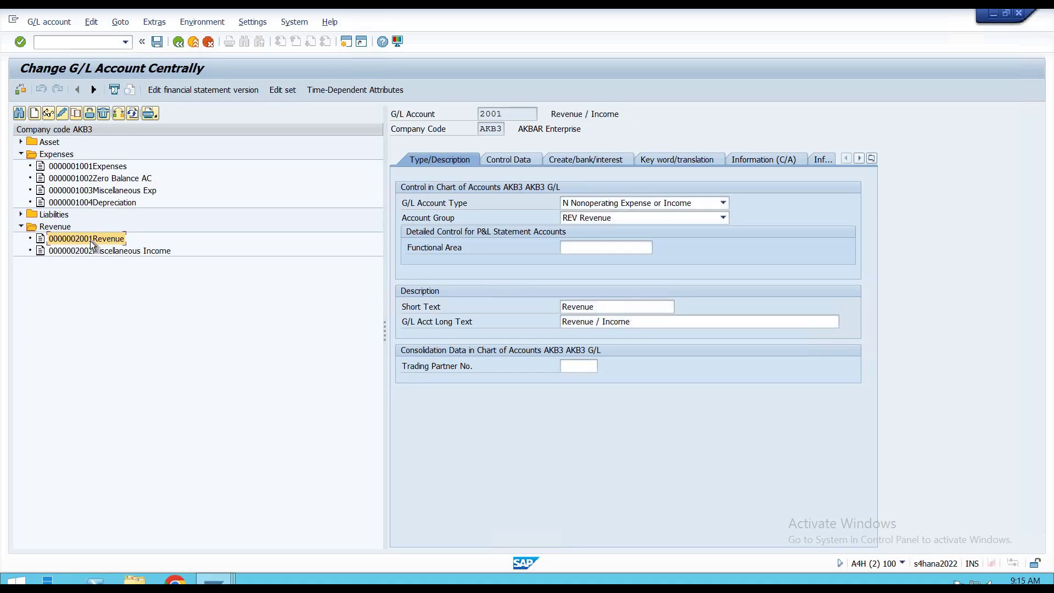
left_click(584, 202)
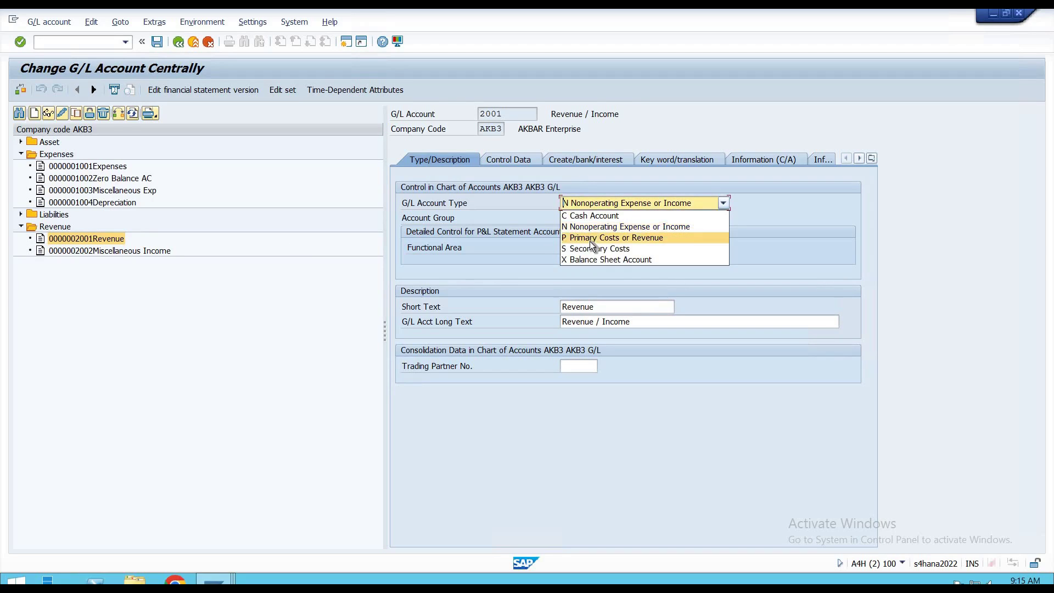
left_click(590, 241)
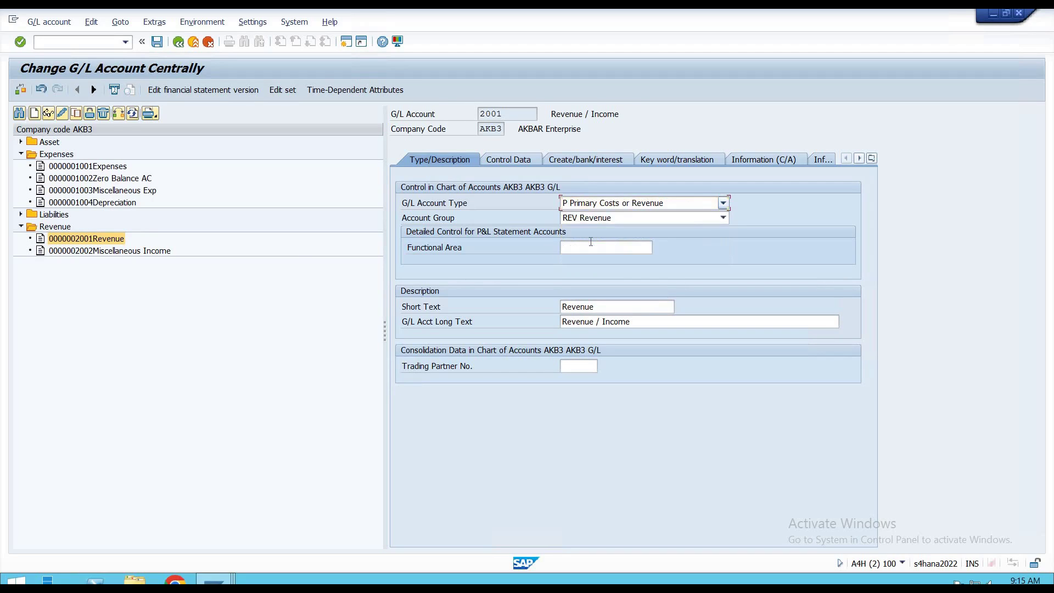
left_click(507, 160)
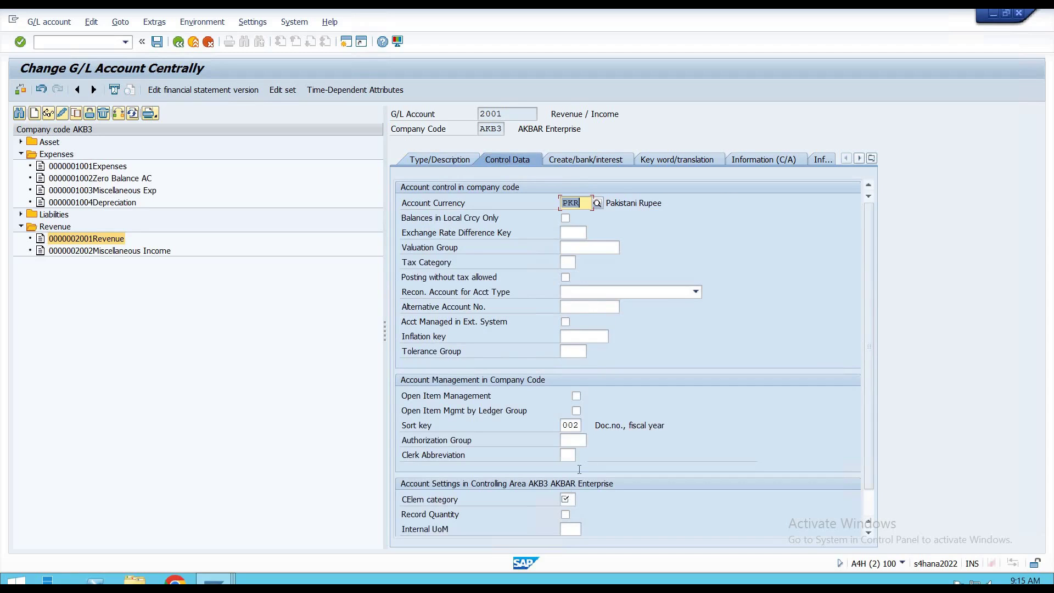
left_click(571, 498)
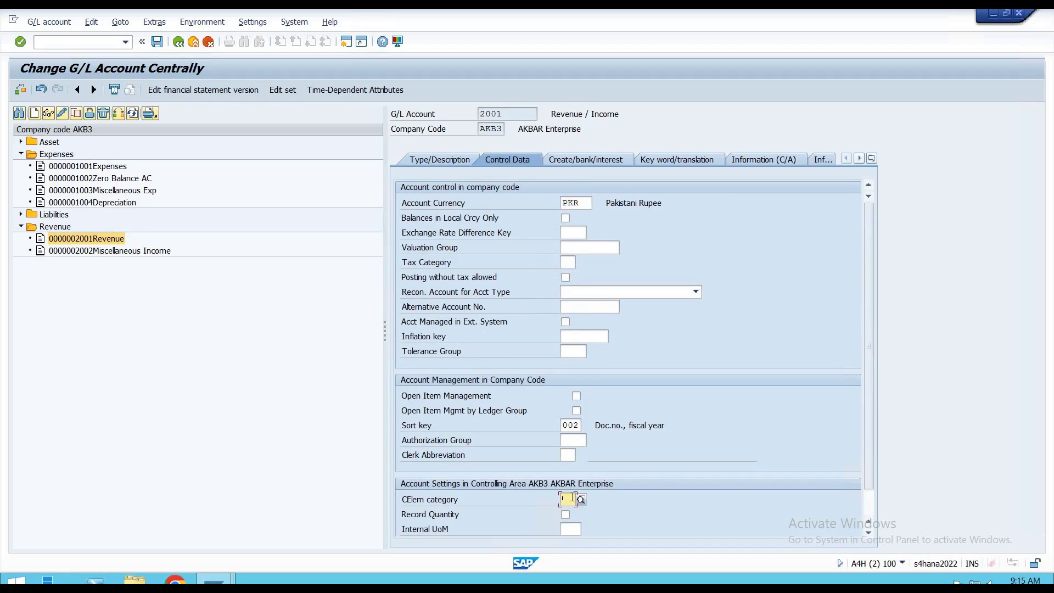
type("1")
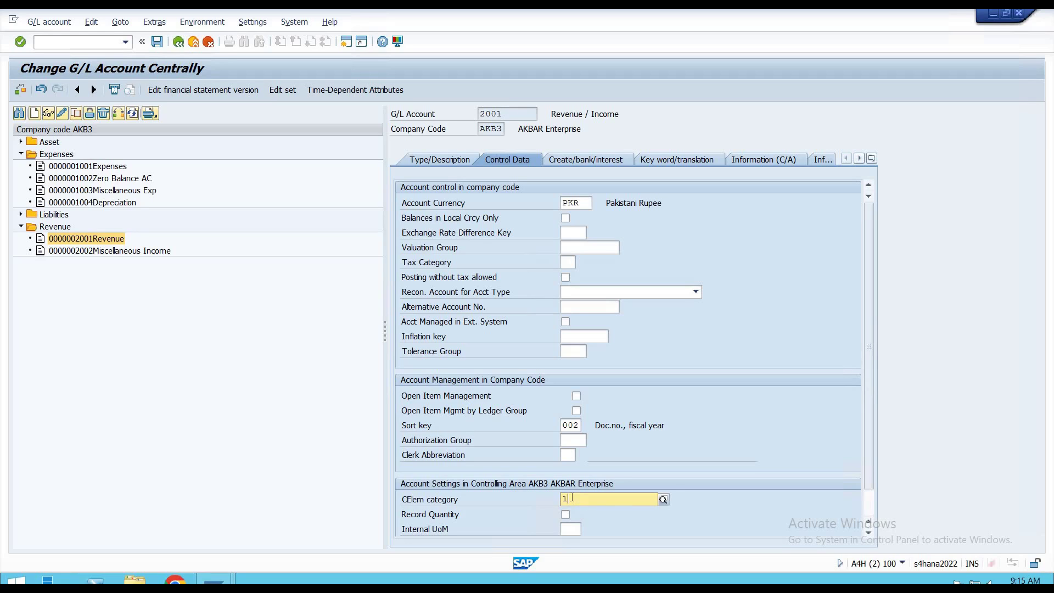
key("Return")
key("ctrl+s")
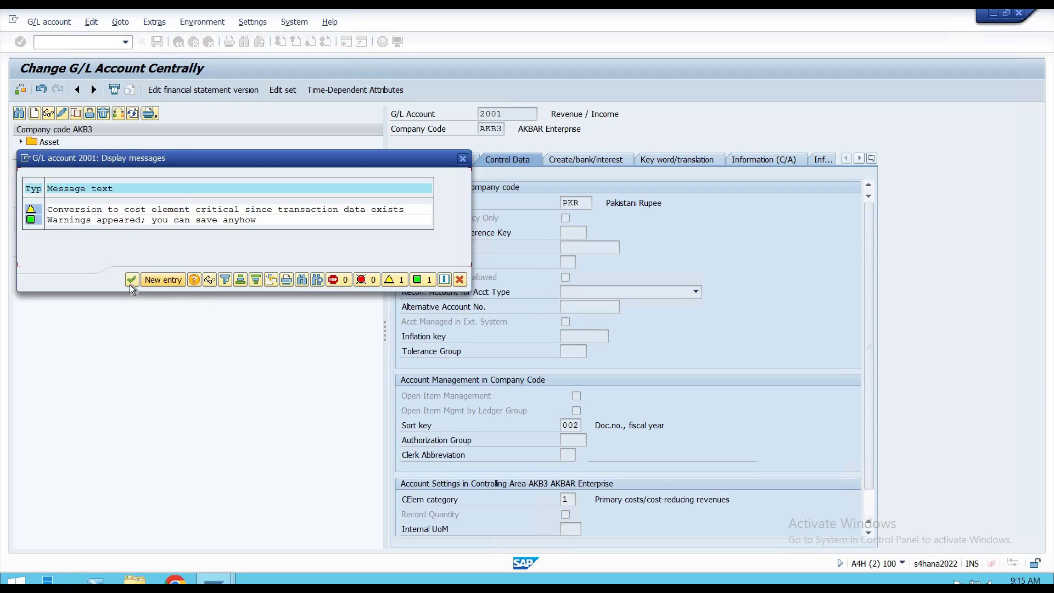
left_click(130, 282)
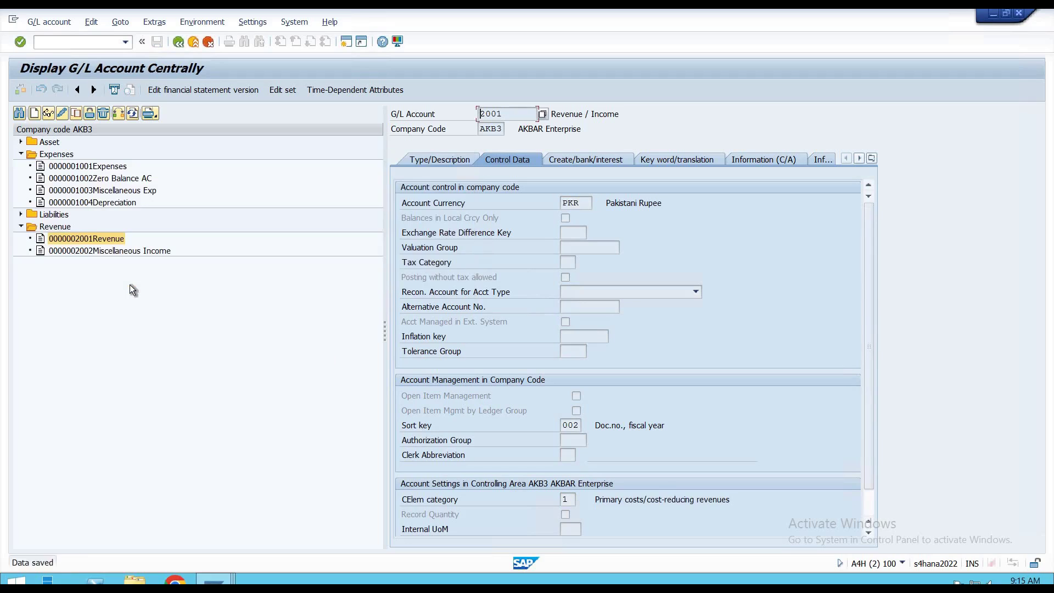
- Make account 2002 Miscellaneous Income type P with cost element category 1, and save
left_click(87, 252)
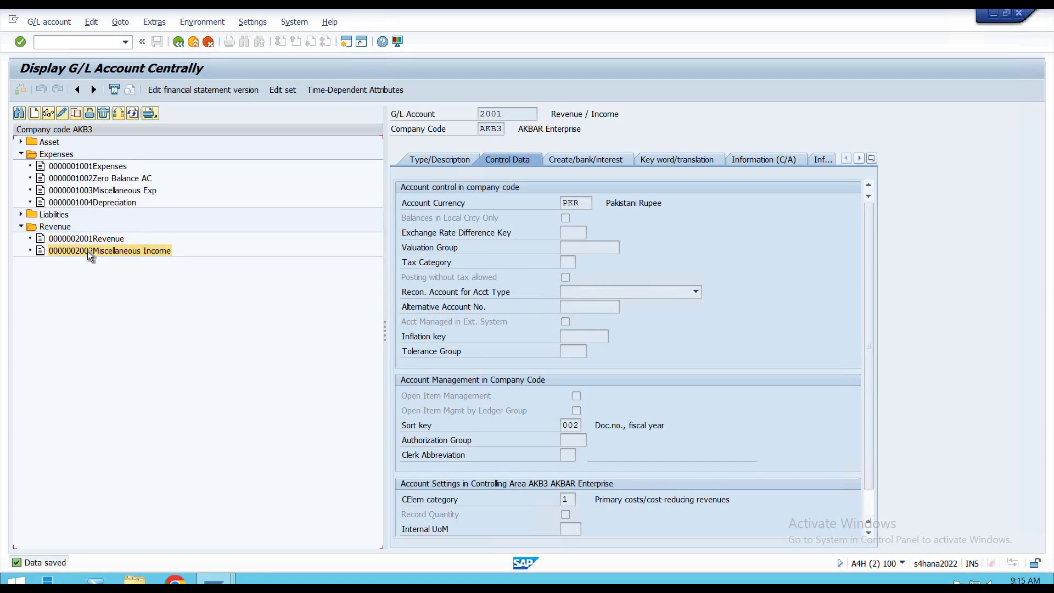
double_click(87, 252)
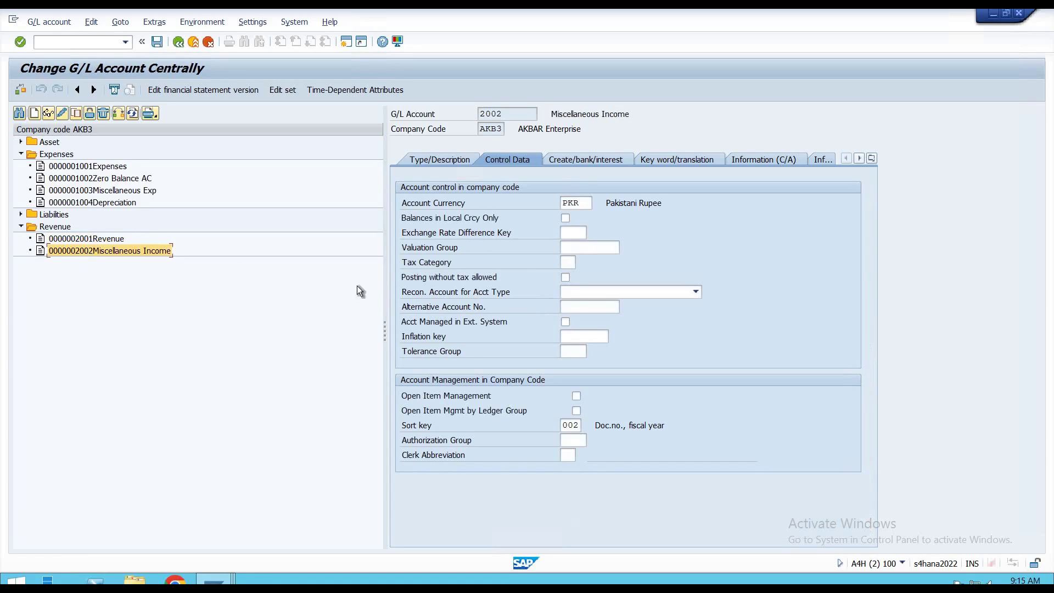
left_click(445, 159)
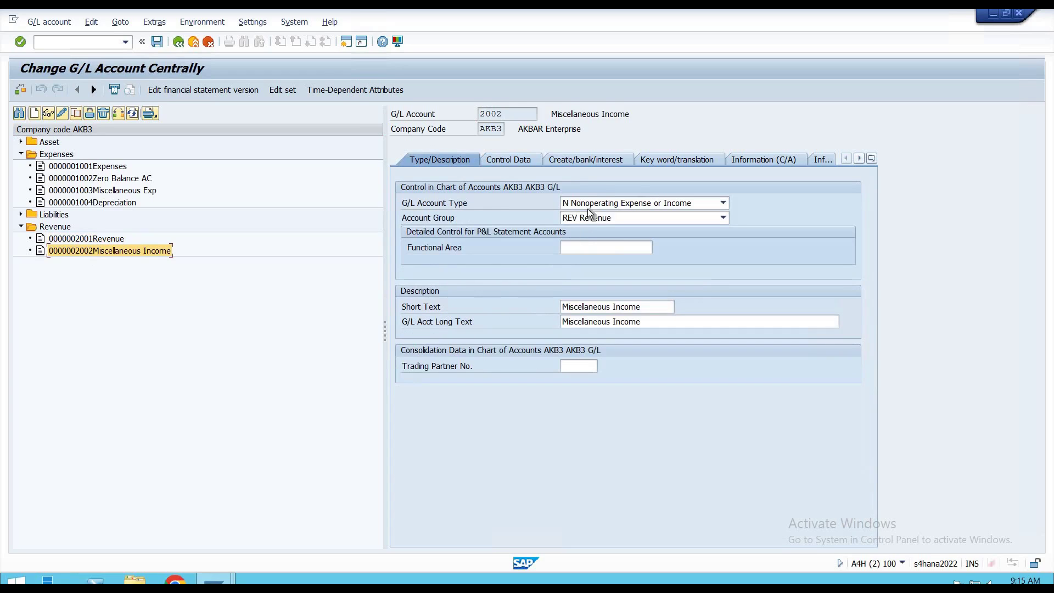
left_click(593, 204)
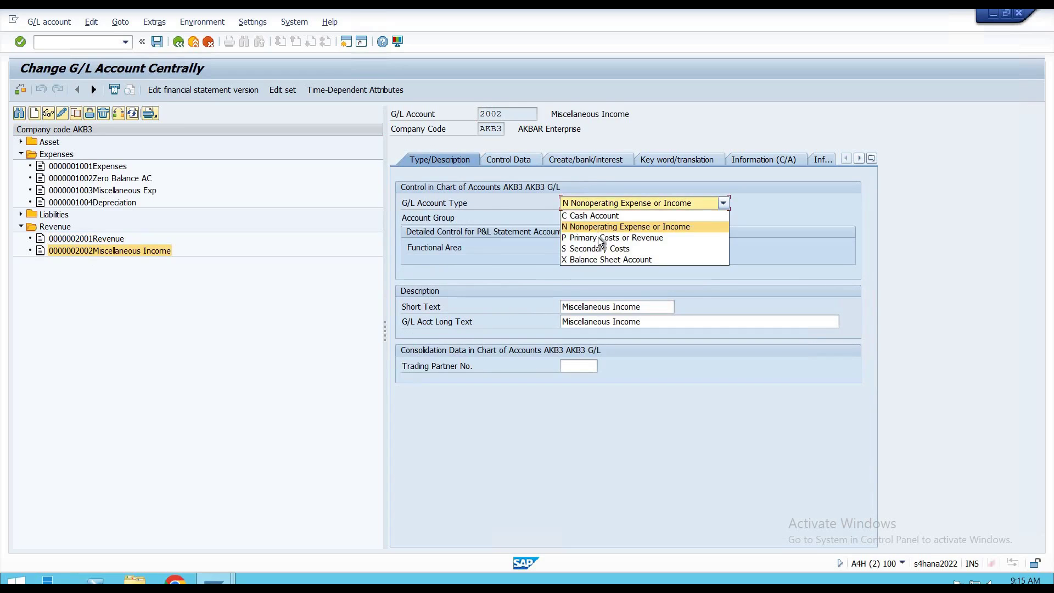
left_click(598, 238)
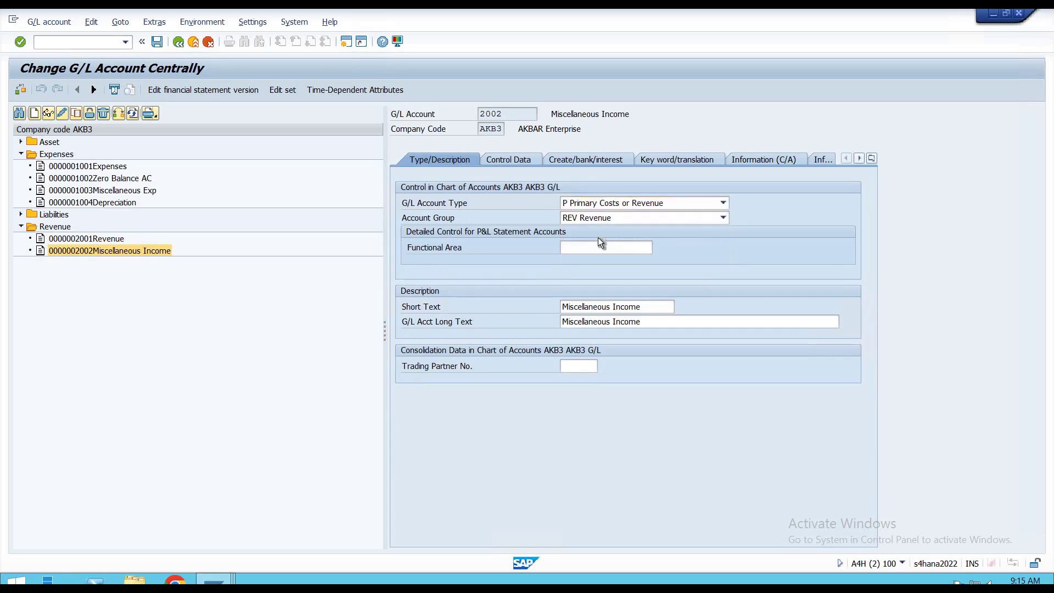
left_click(514, 163)
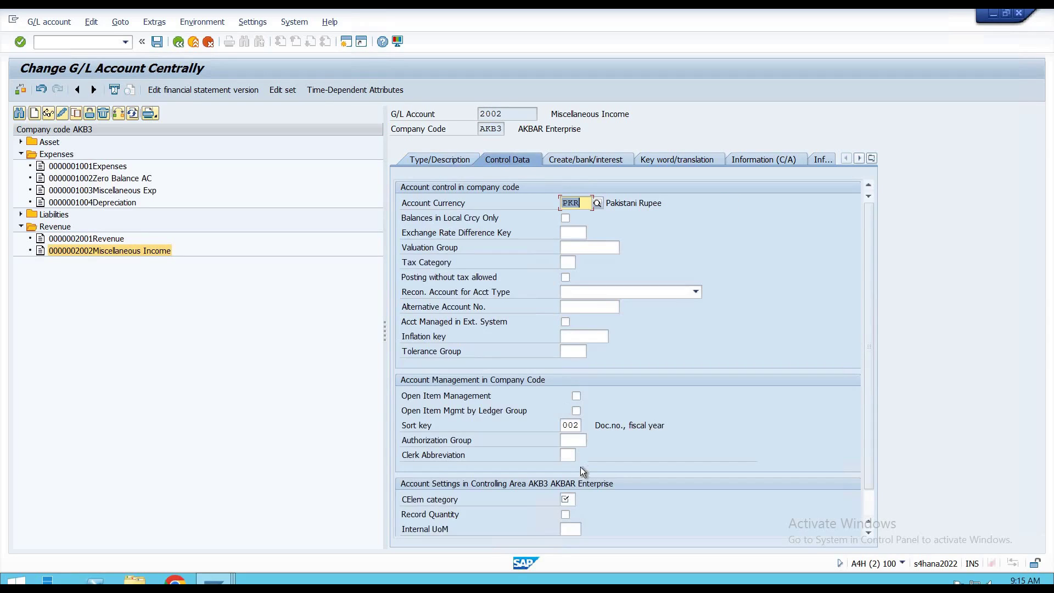
left_click(569, 499)
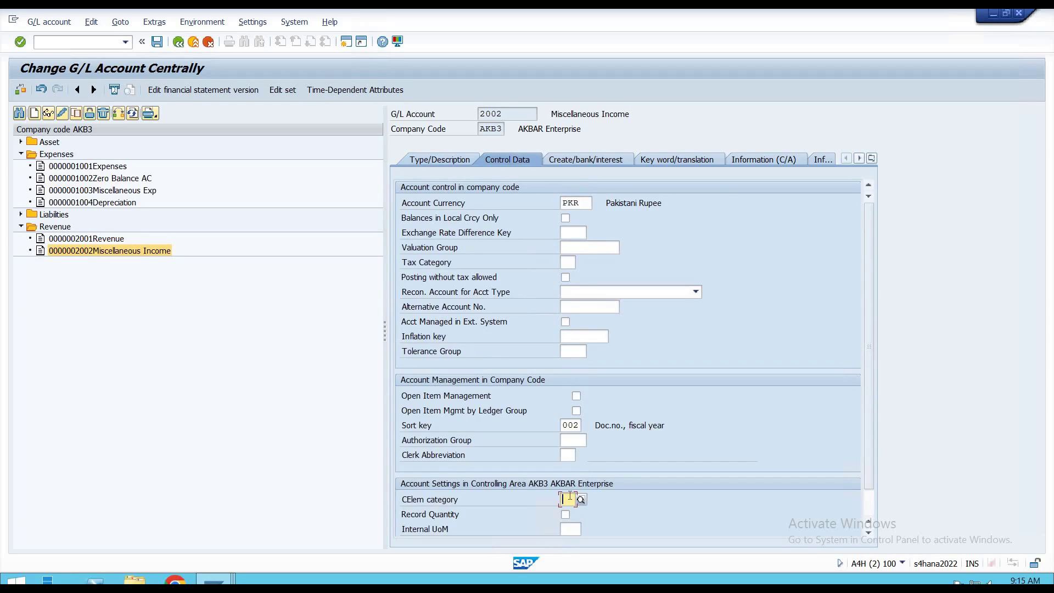
type("1")
key("Return")
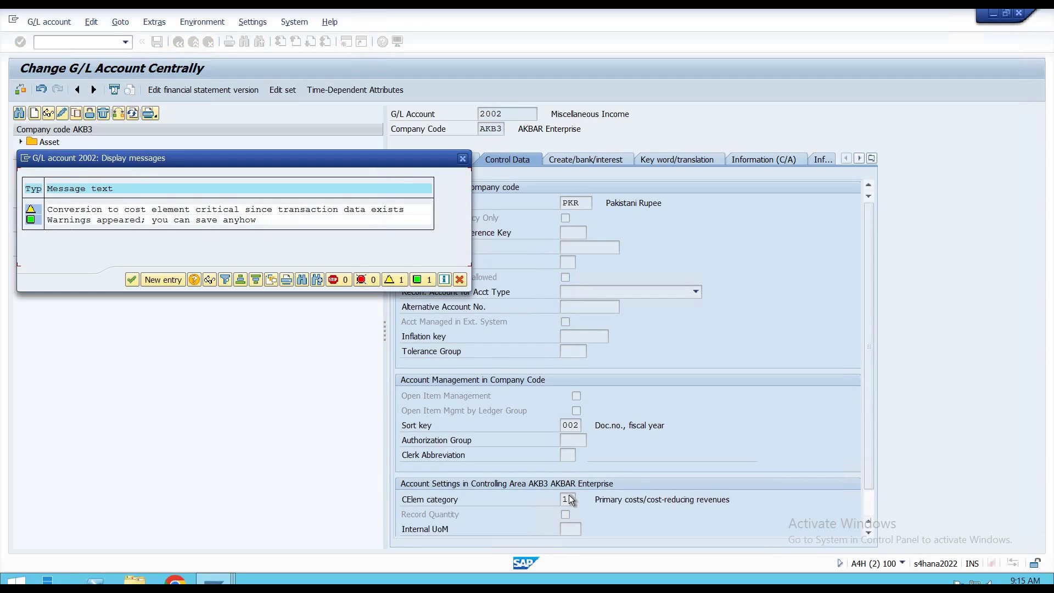
key("Return")
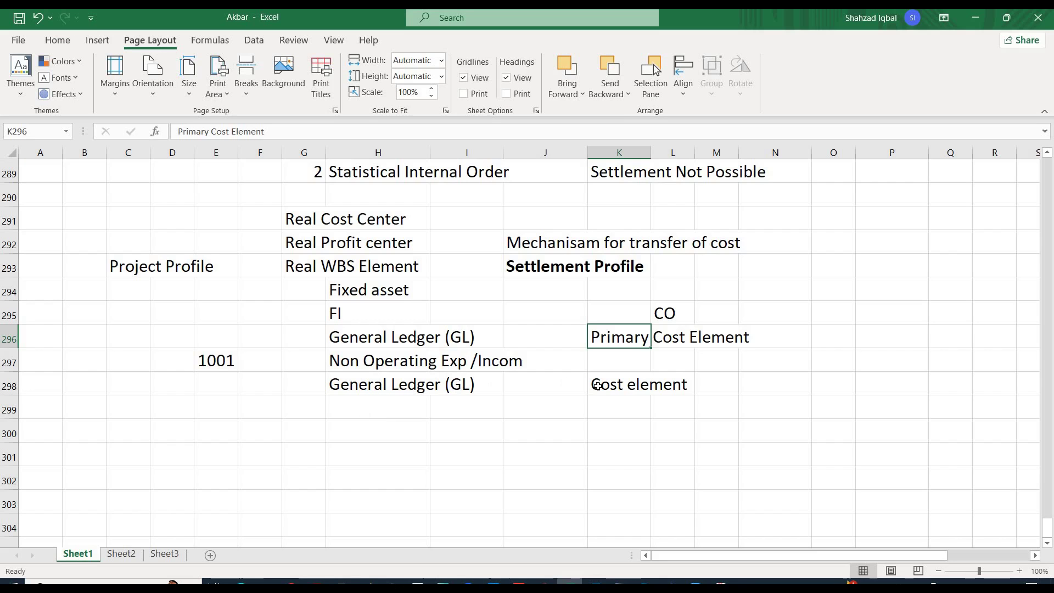
- Review the Cost element and General Ledger notes in K298 and H298, then return to SAP
left_click(598, 386)
left_click(384, 394)
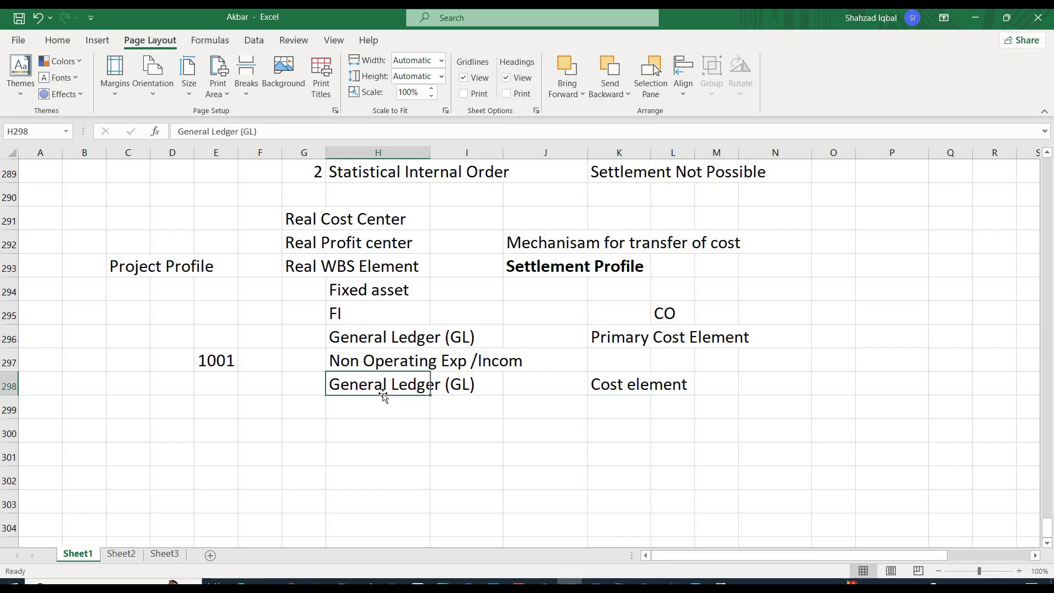
left_click(620, 582)
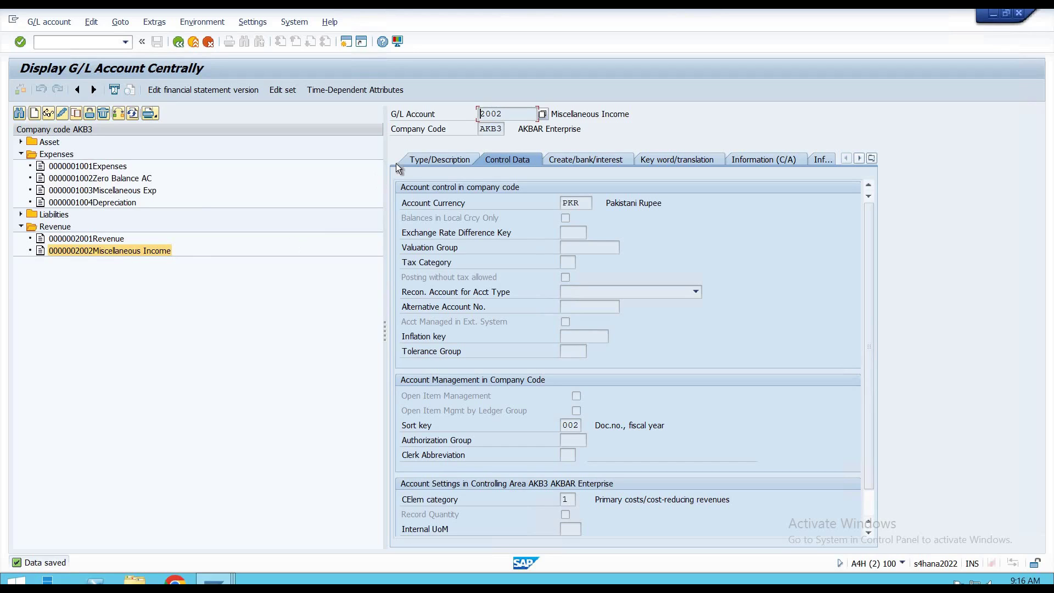
- Switch to the Source details of allocation structure AKB3 with the cursor in From cost element
left_click(430, 167)
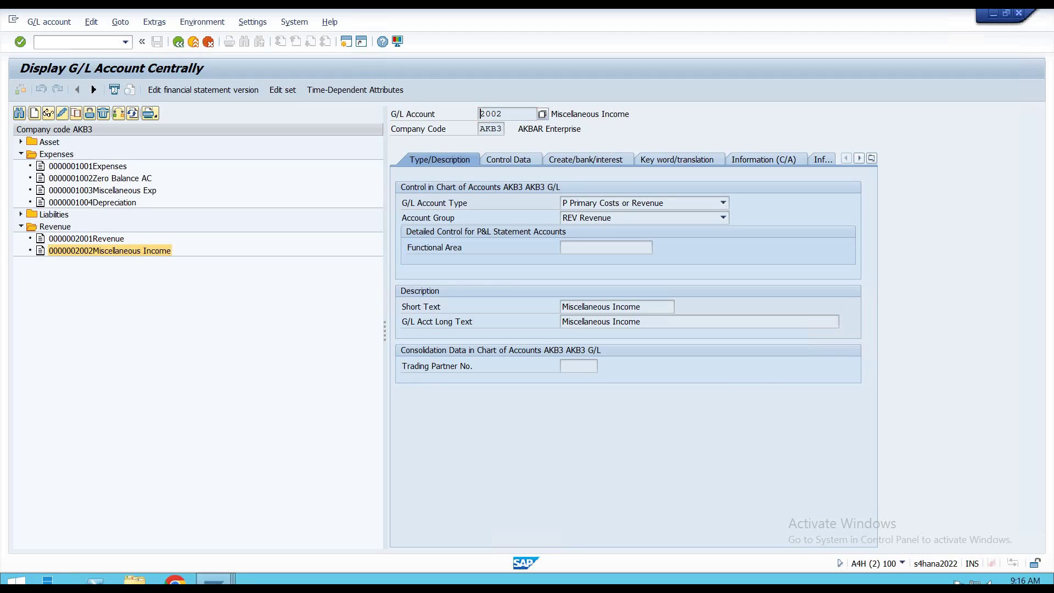
left_click(215, 581)
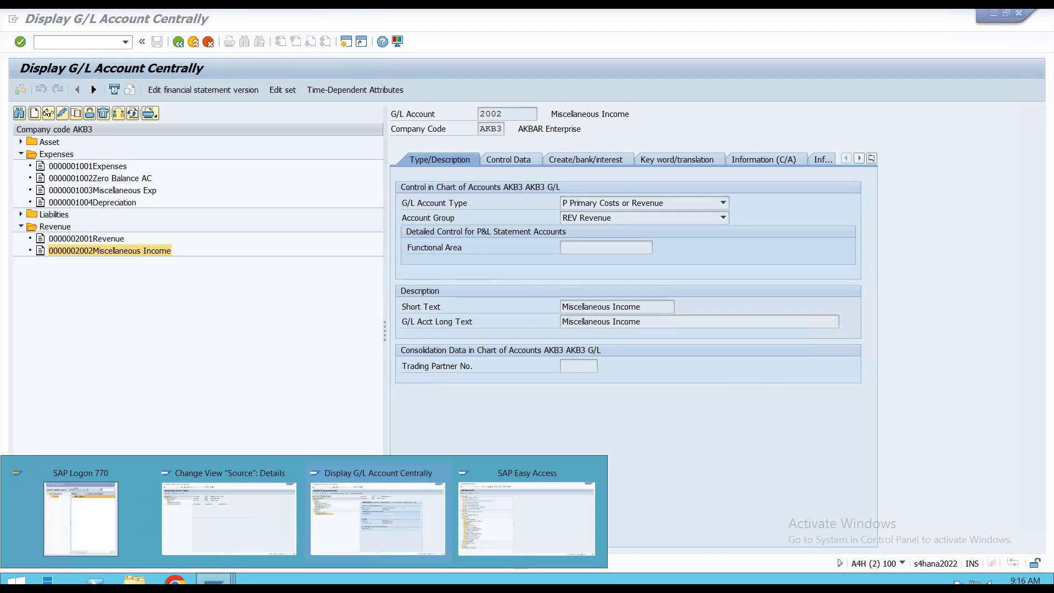
left_click(199, 523)
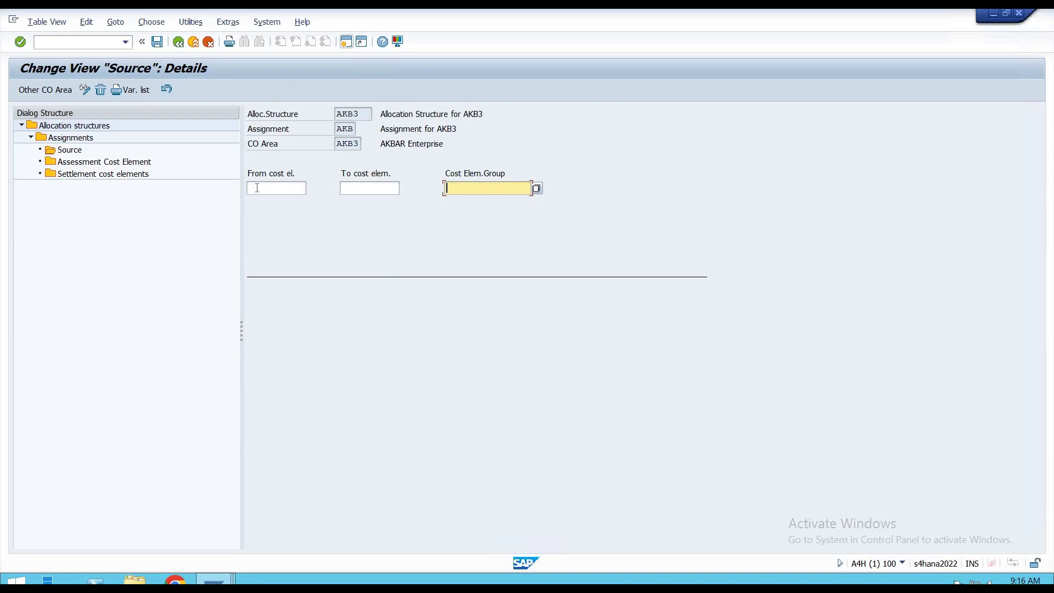
left_click(257, 188)
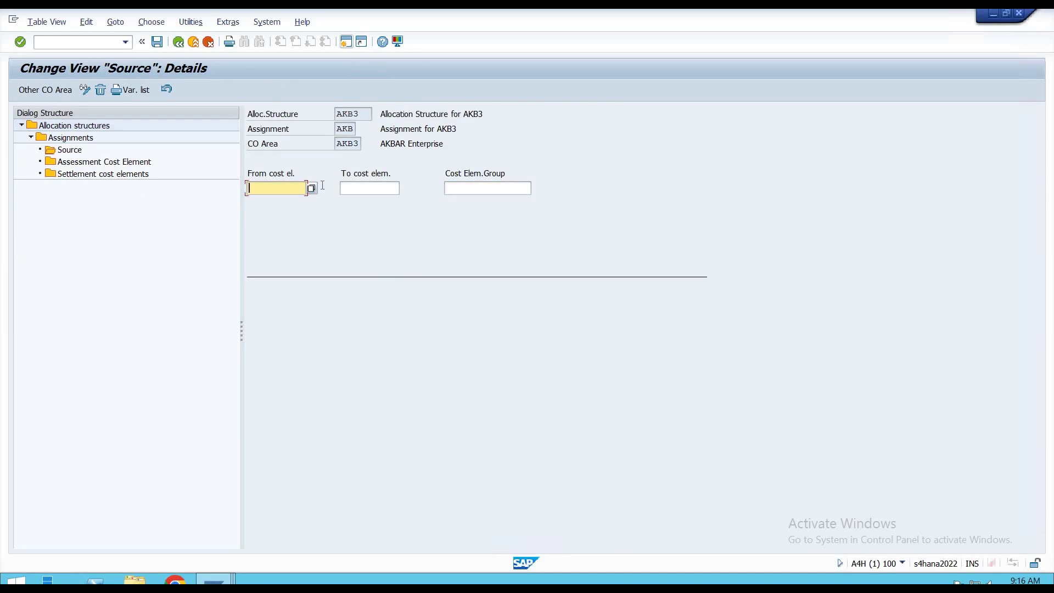
left_click(360, 188)
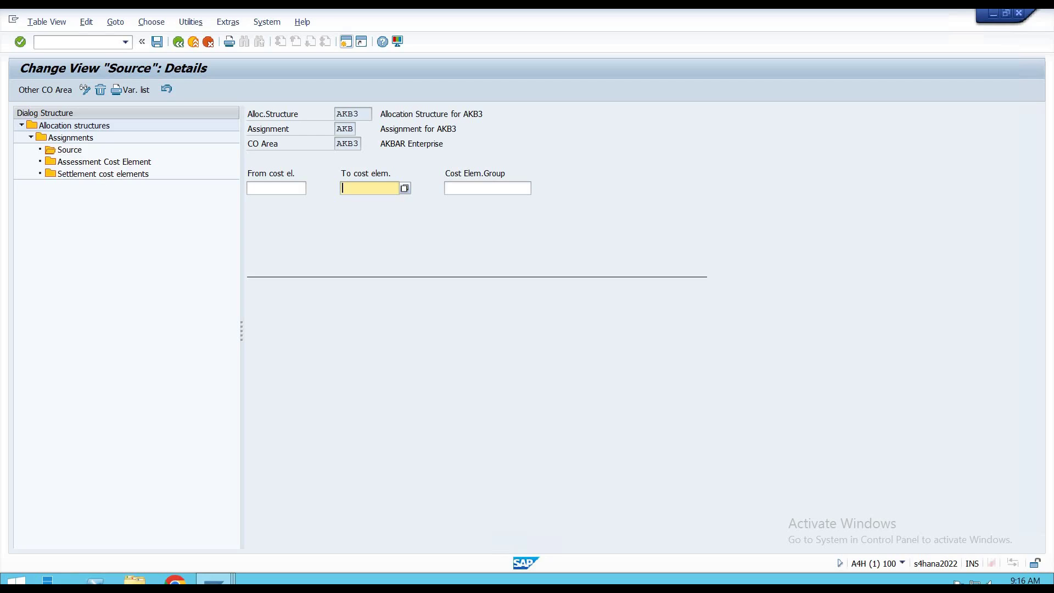
key("alt+Tab")
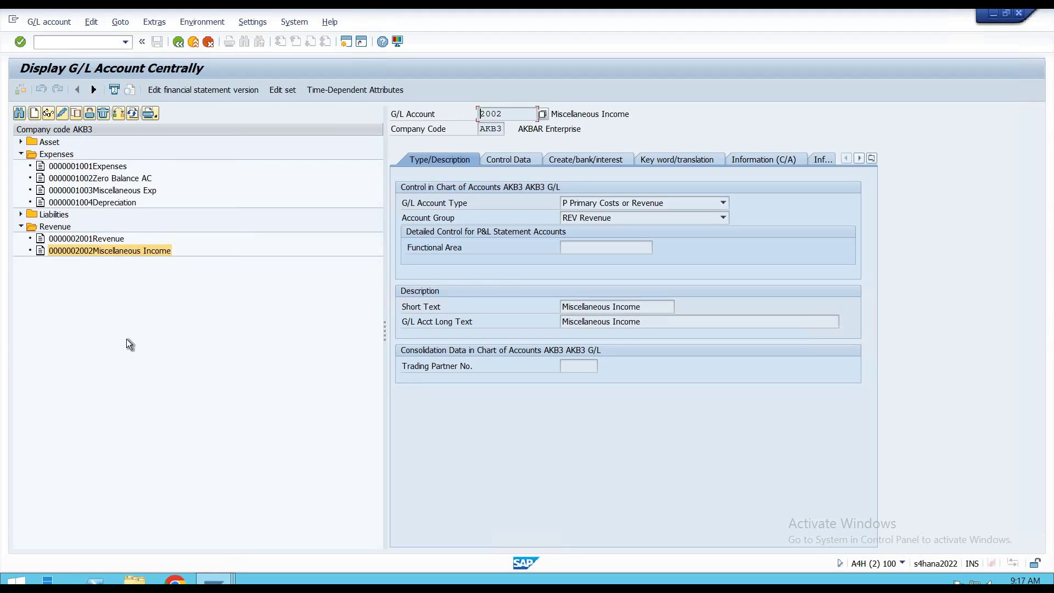
key("alt+Tab")
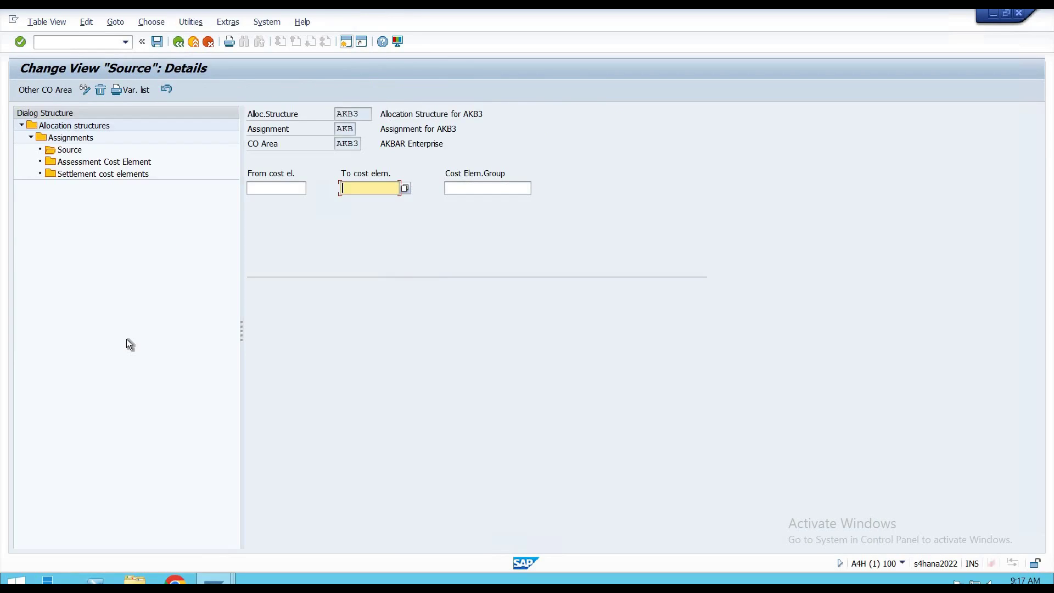
key("shift+Tab")
type("100")
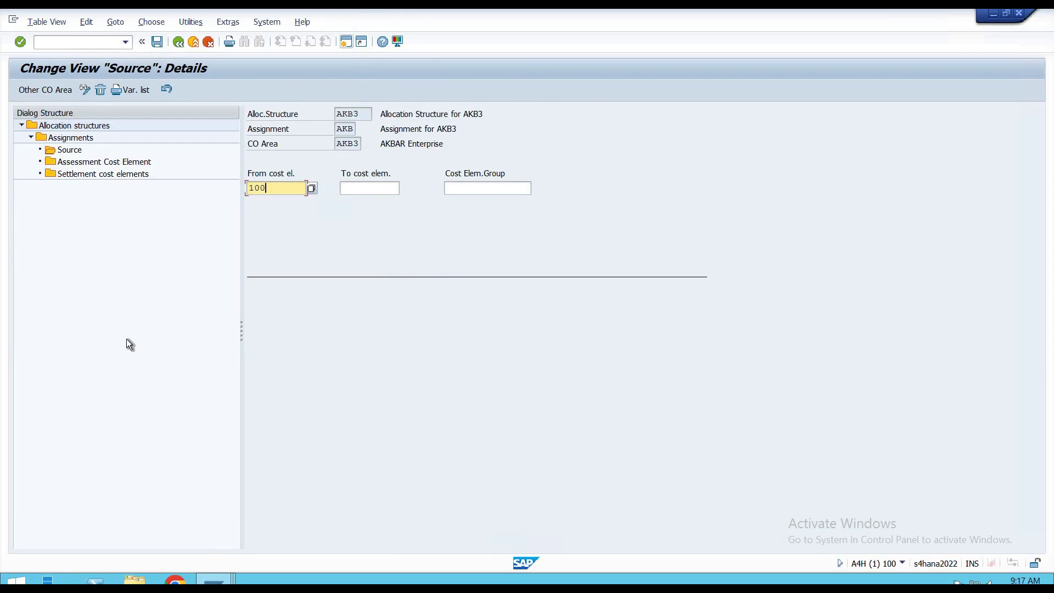
type("1")
key("Tab")
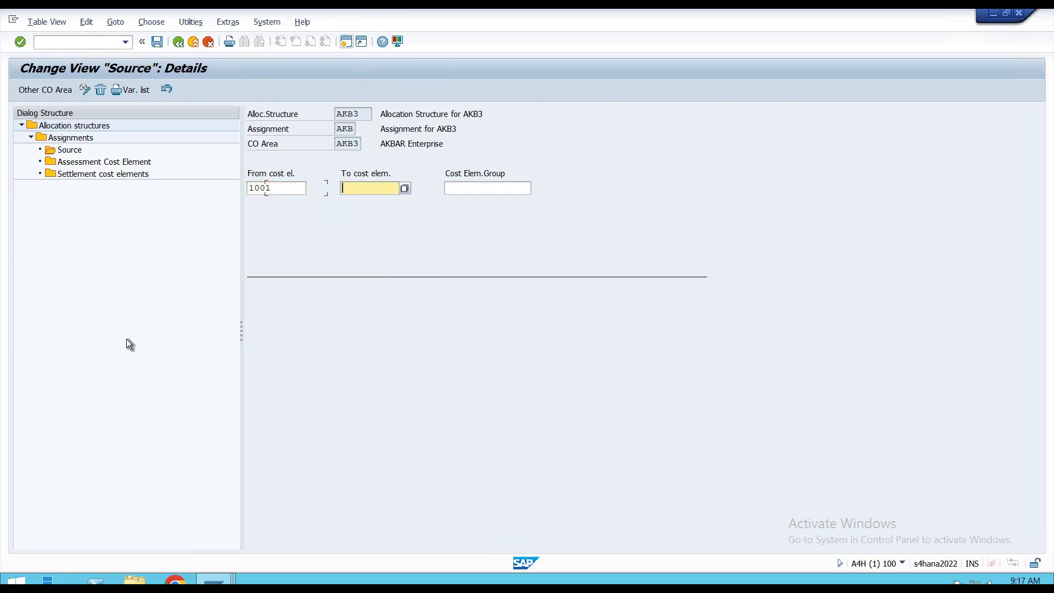
type("1004")
key("BackSpace")
key("BackSpace")
key("BackSpace")
type("999")
key("BackSpace")
key("BackSpace")
key("BackSpace")
key("BackSpace")
key("shift+Tab")
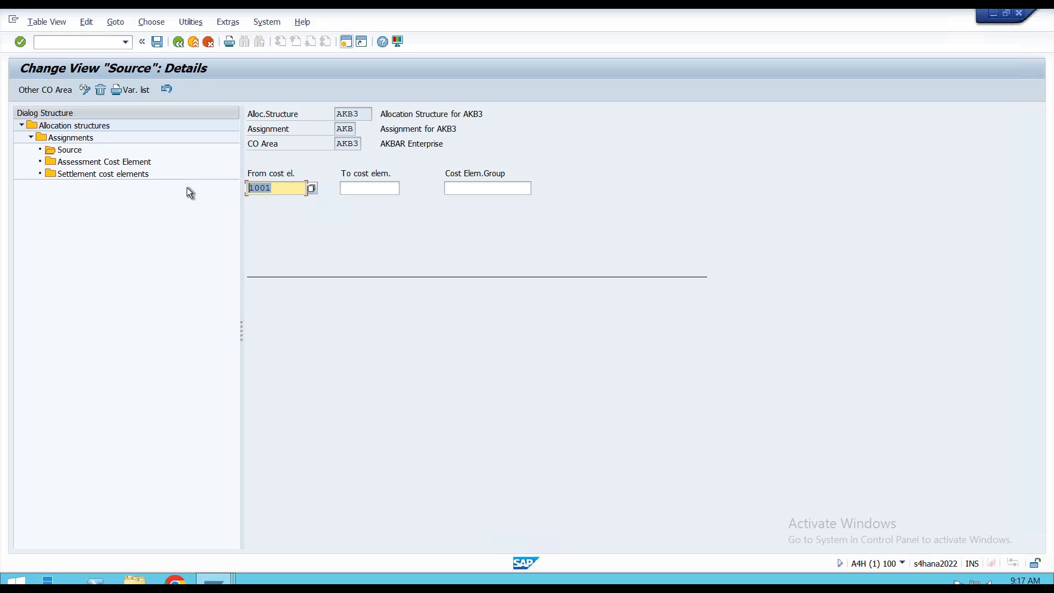
key("BackSpace")
left_click(477, 189)
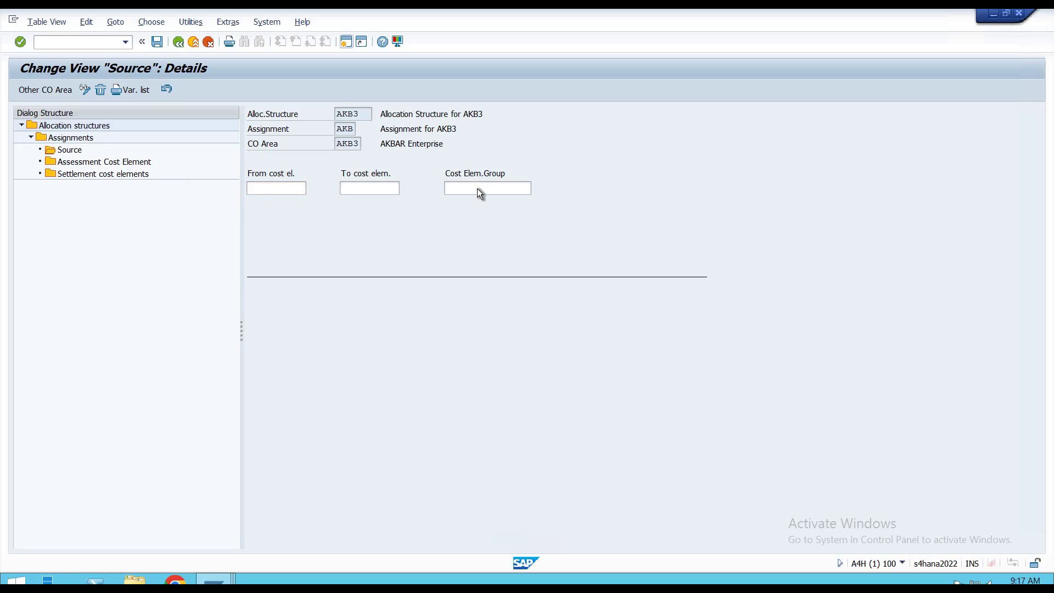
key("Return")
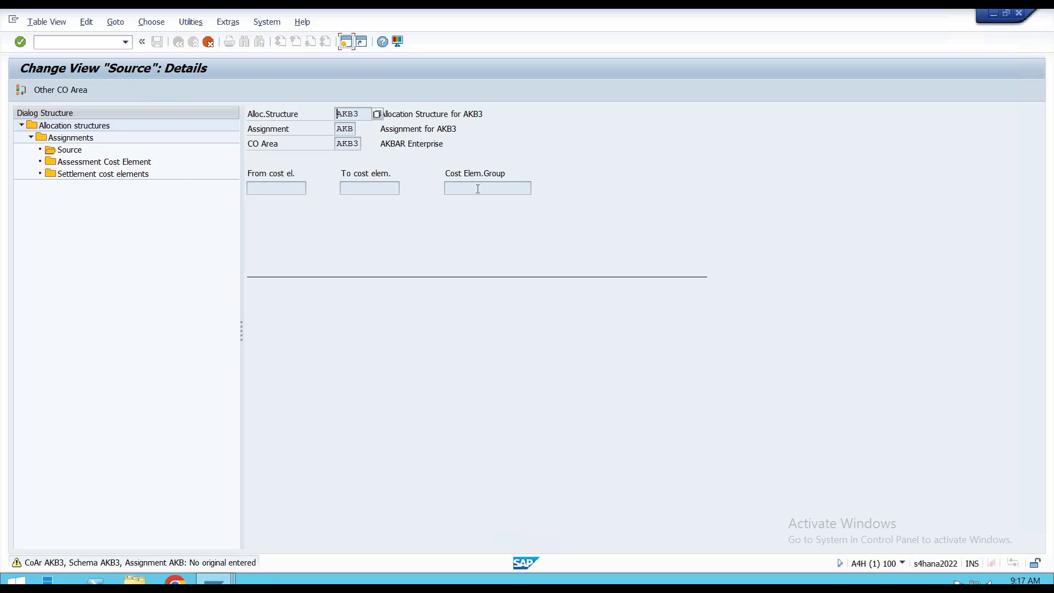
key("Tab")
key("Return")
key("Return")
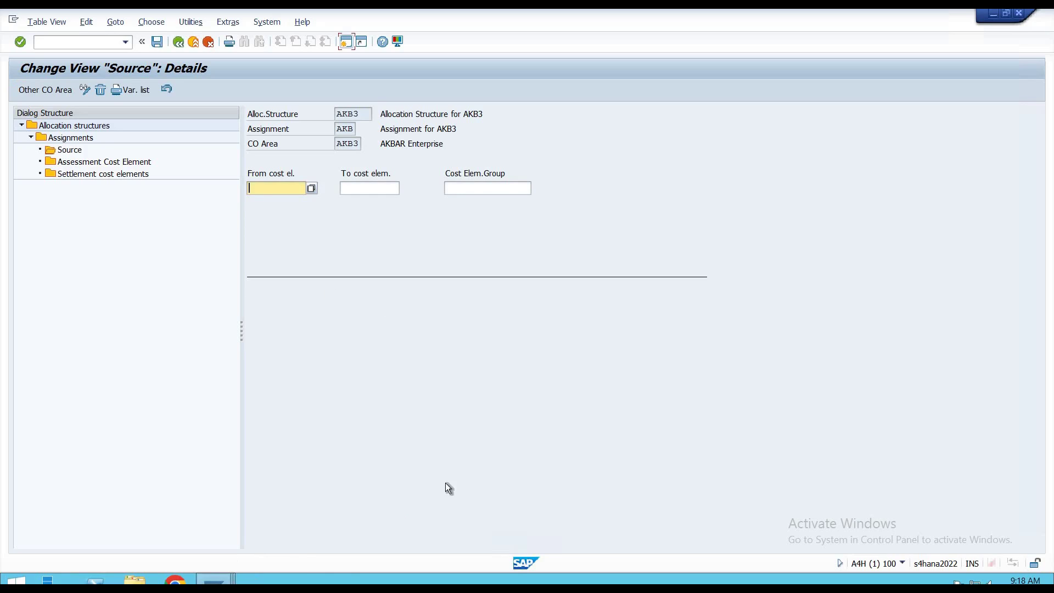
left_click(214, 580)
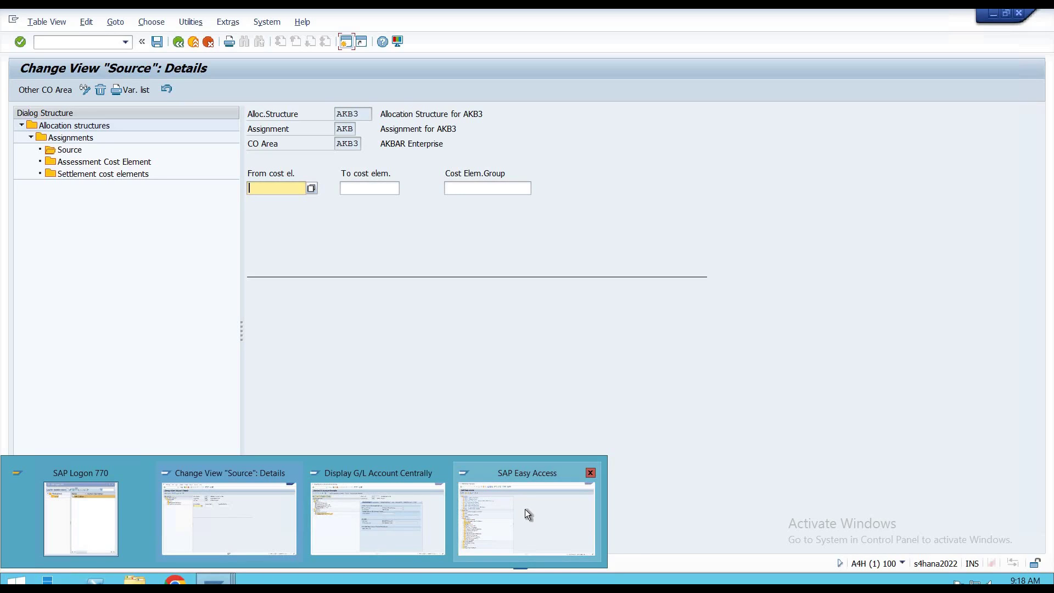
- In SAP Easy Access, expand the Accounting > Controlling folder
left_click(525, 509)
key("alt+m")
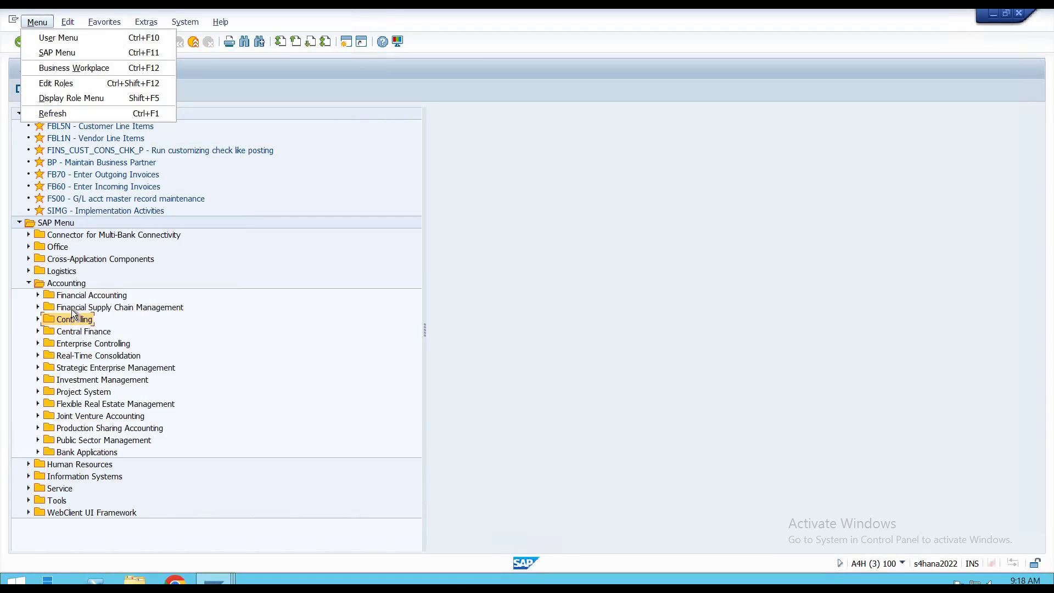
left_click(38, 325)
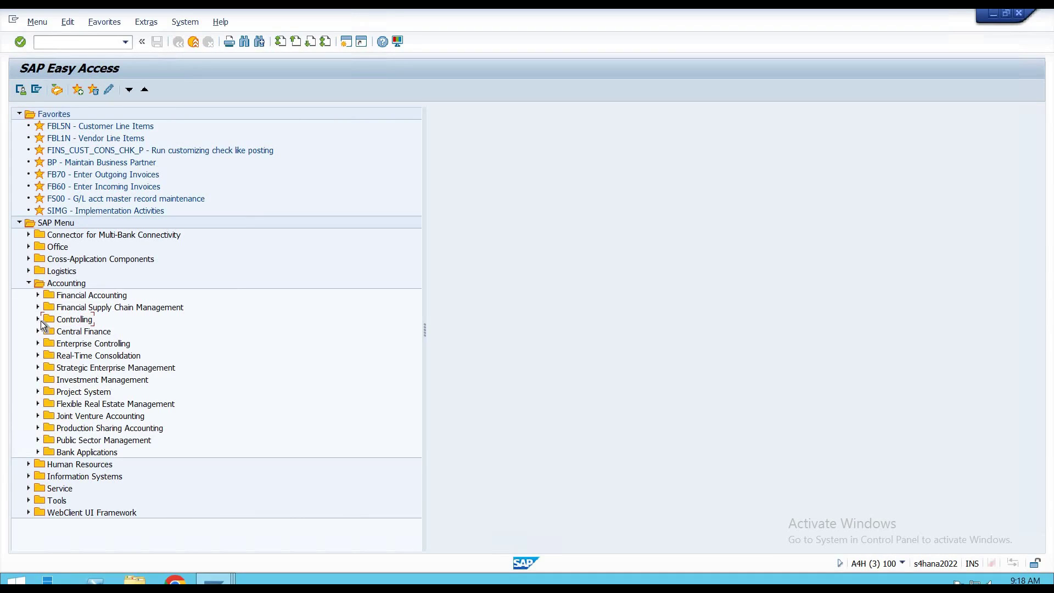
double_click(81, 321)
double_click(79, 320)
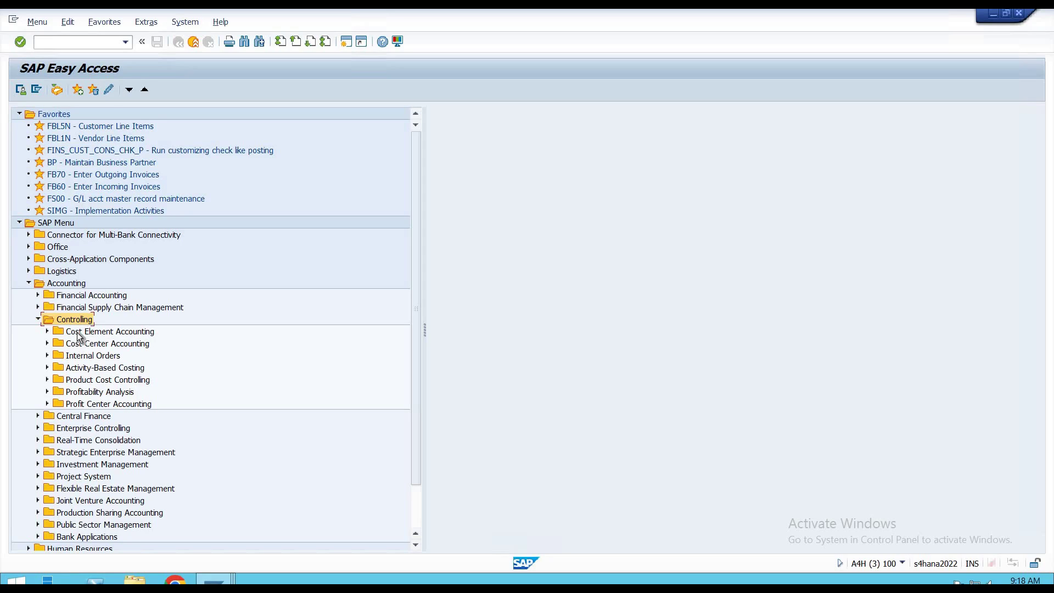
- Expand Cost Center Accounting > Master Data > Cost Element Group and launch KAH1 Create
left_click(77, 332)
left_click(86, 345)
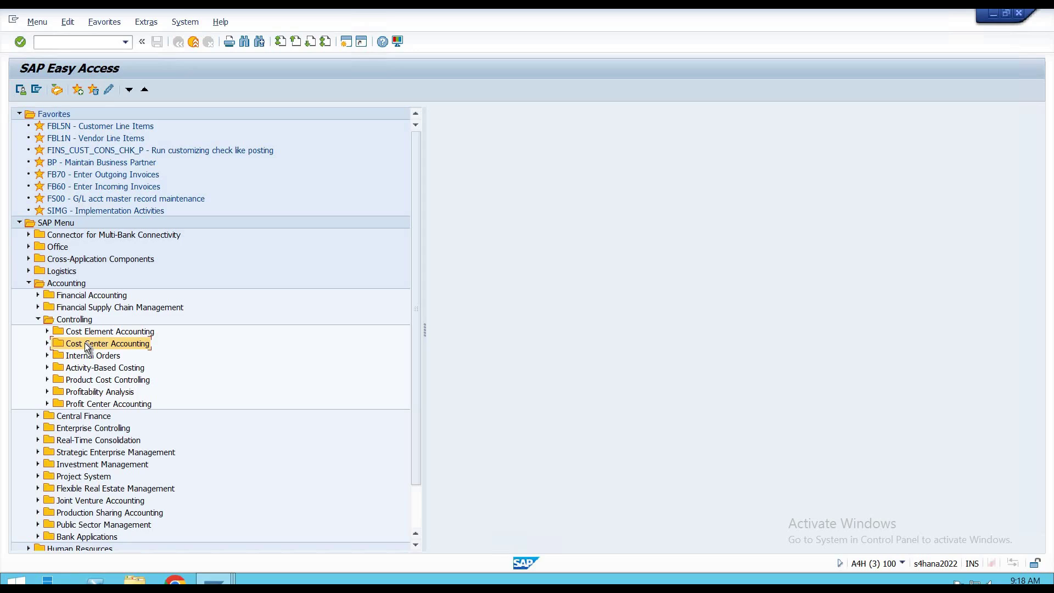
double_click(84, 343)
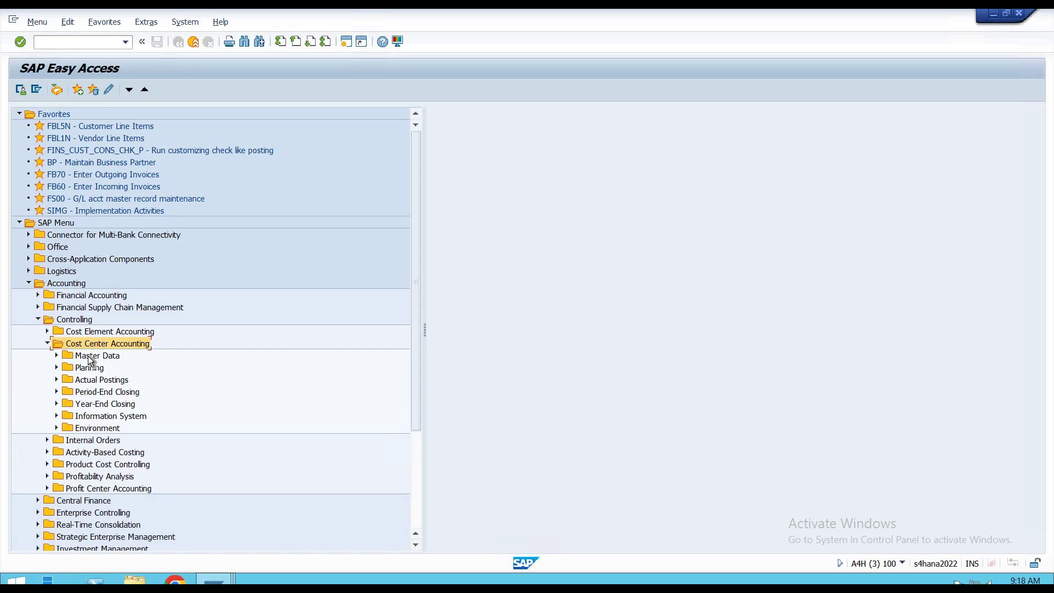
left_click(88, 356)
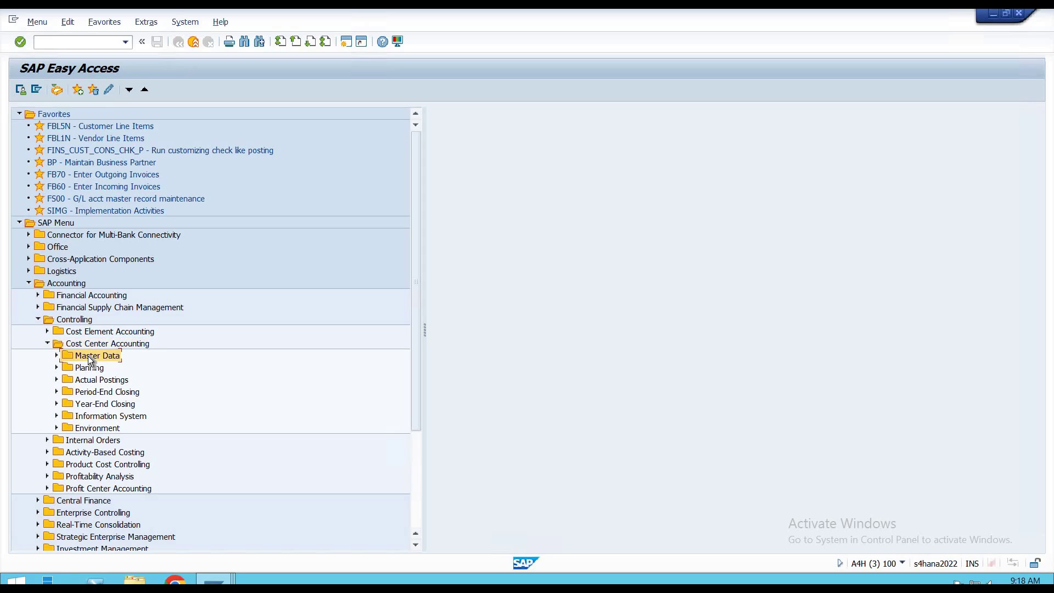
double_click(88, 356)
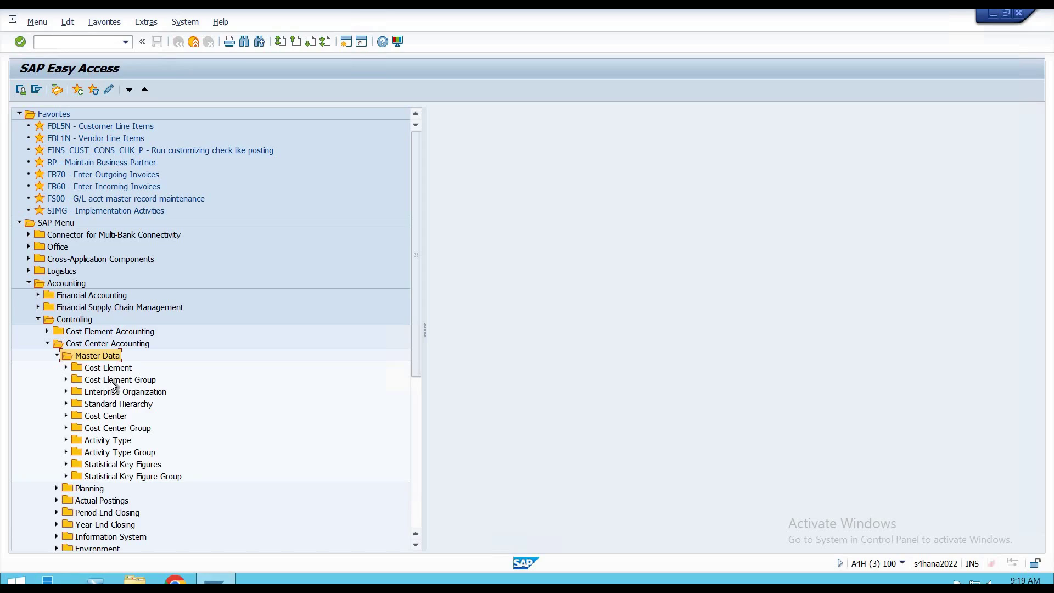
left_click(112, 380)
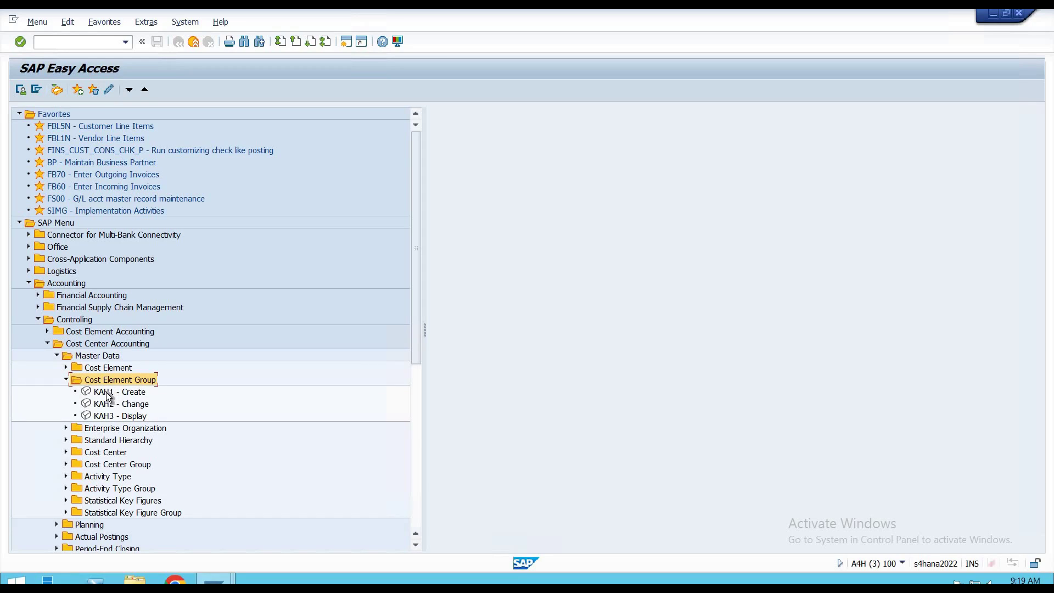
double_click(106, 392)
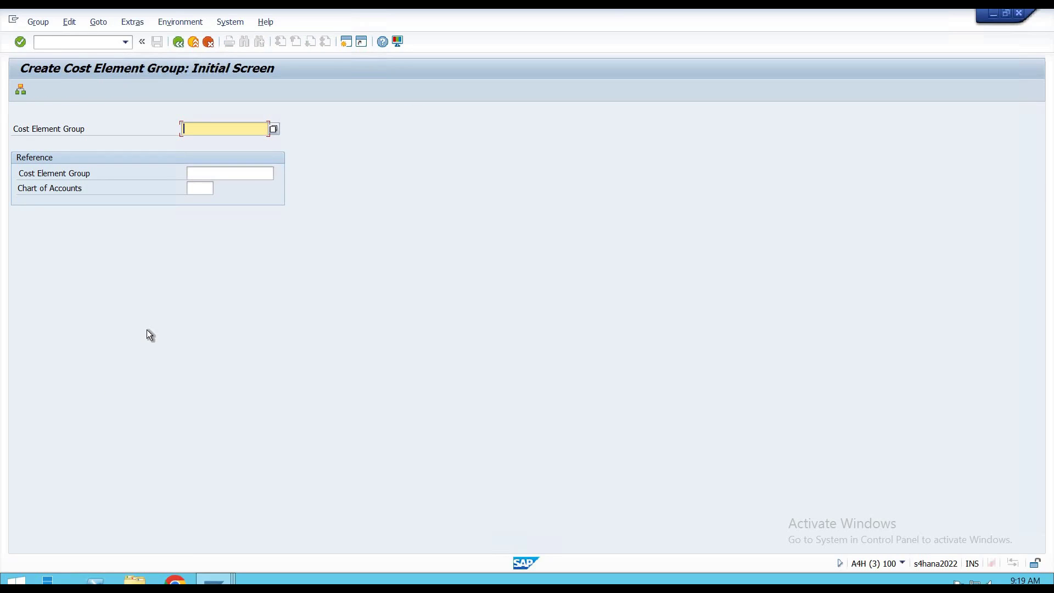
- Create cost element group AKB31 and describe it as 'akb3 company code'
type("akb3")
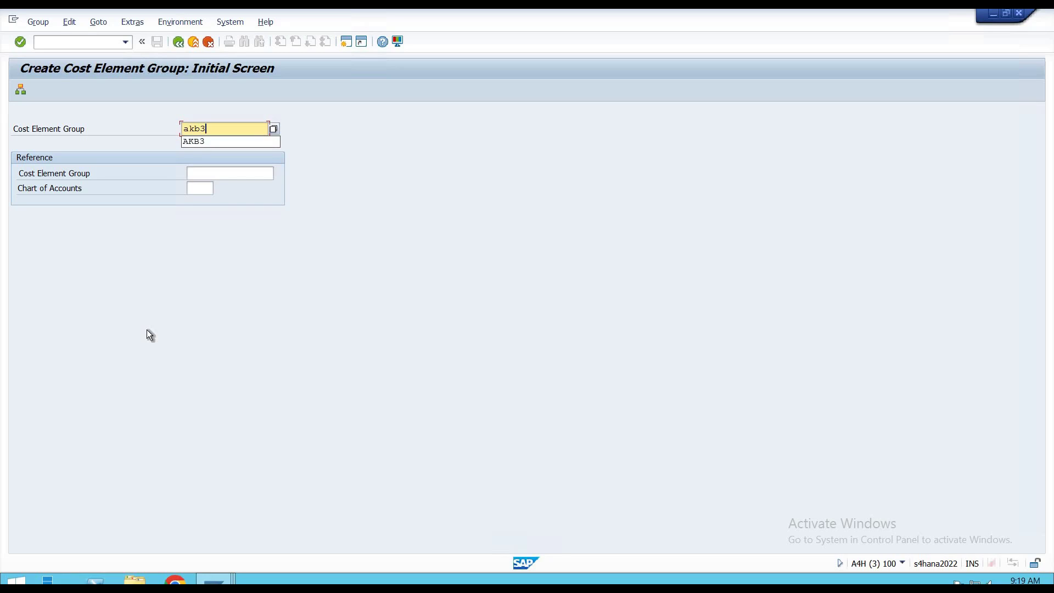
type("1")
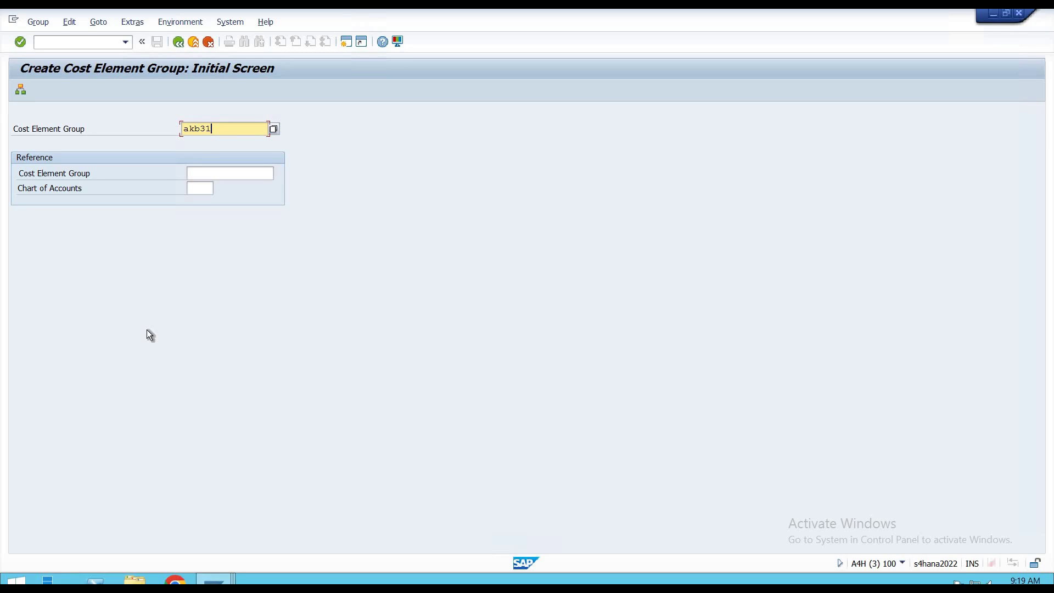
key("Return")
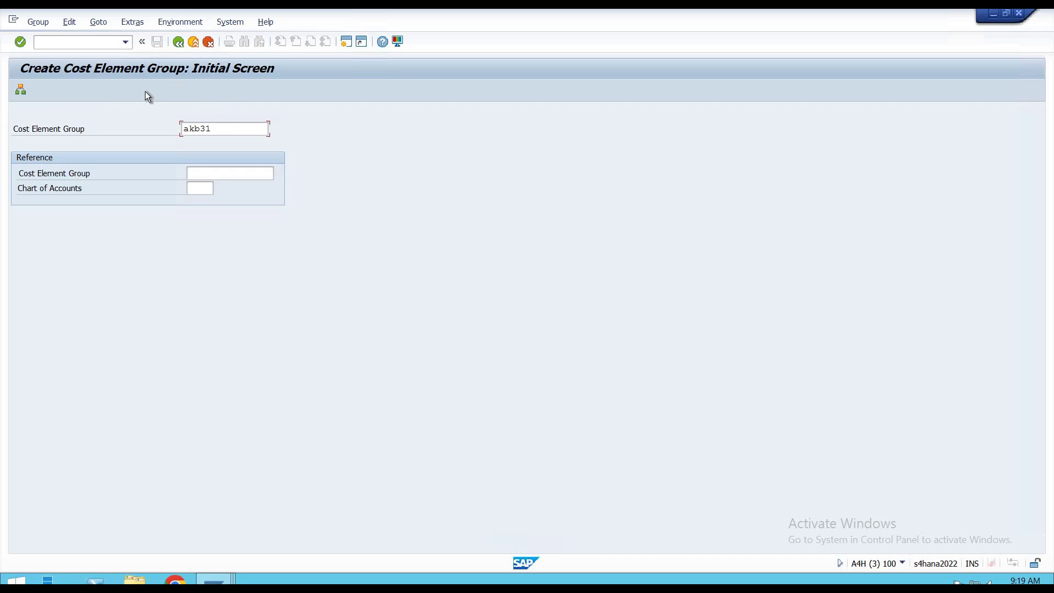
key("Return")
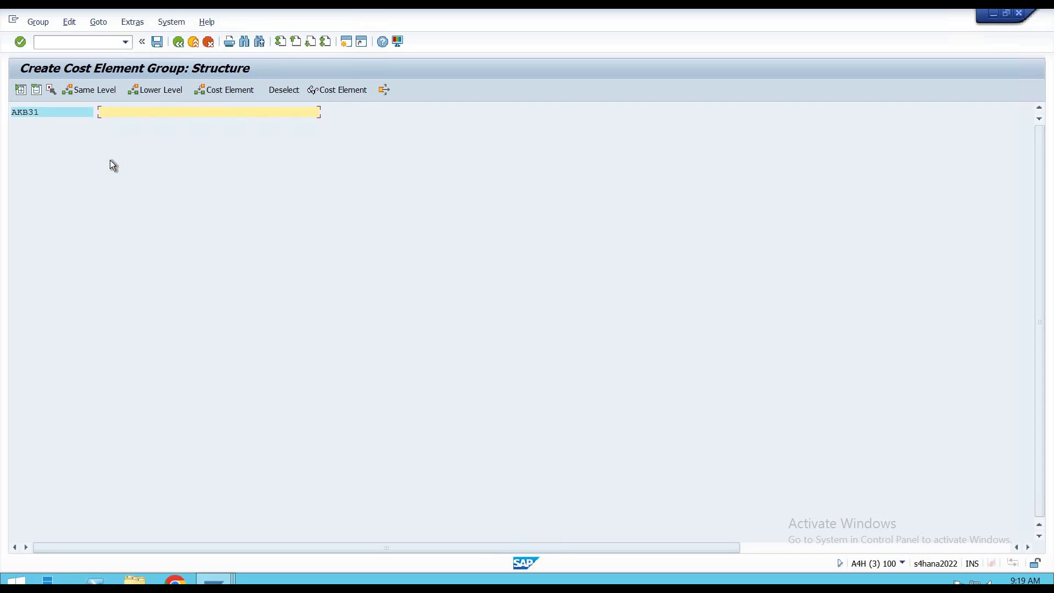
type("akb3 company code")
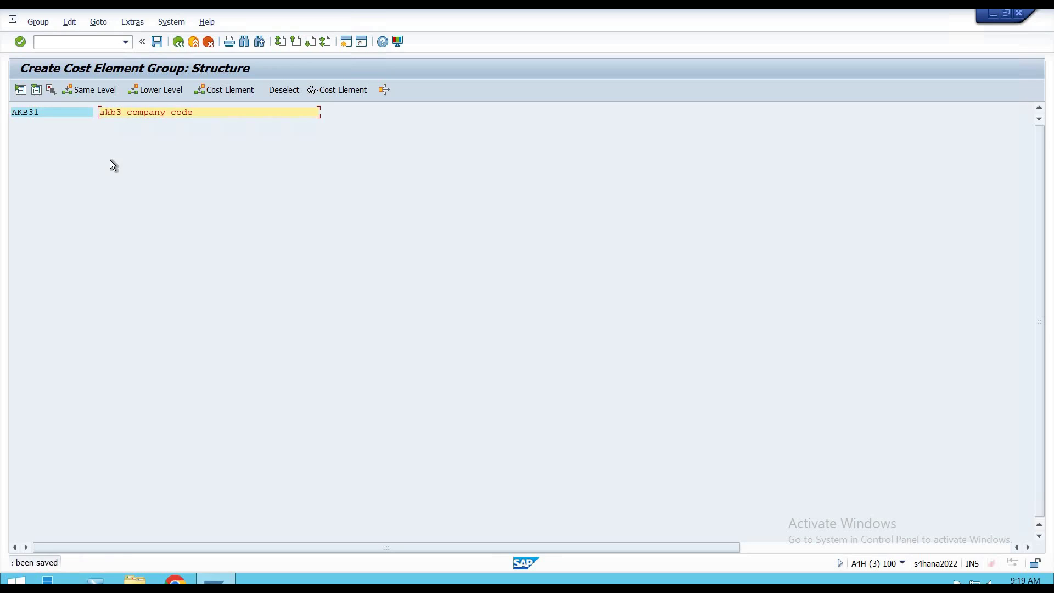
- Add cost element intervals 1001–1002, 1003–1010 and 2001–2010 under AKB31 and save the group
left_click(49, 113)
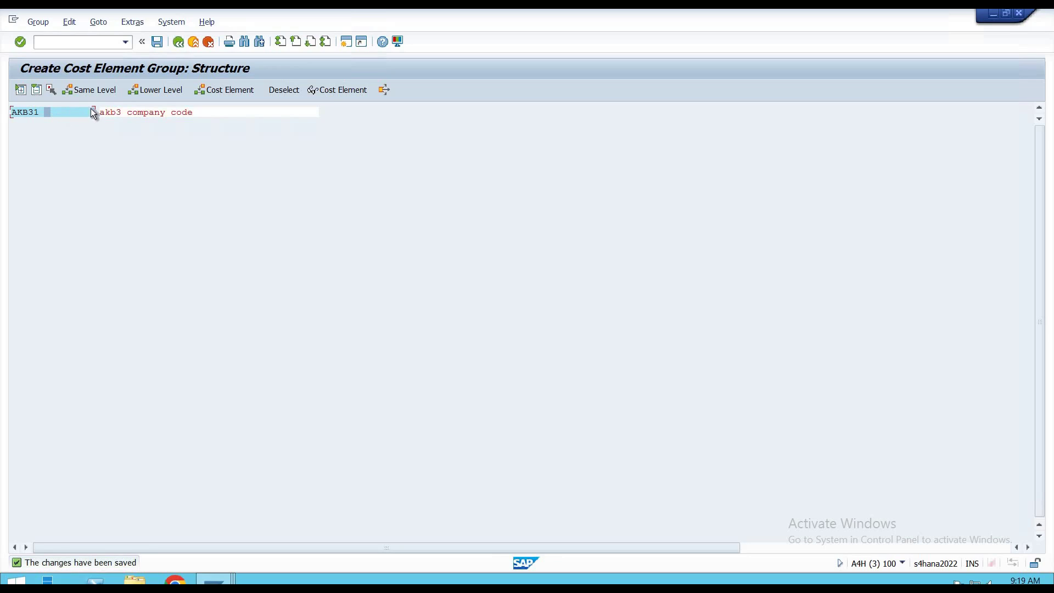
left_click(223, 90)
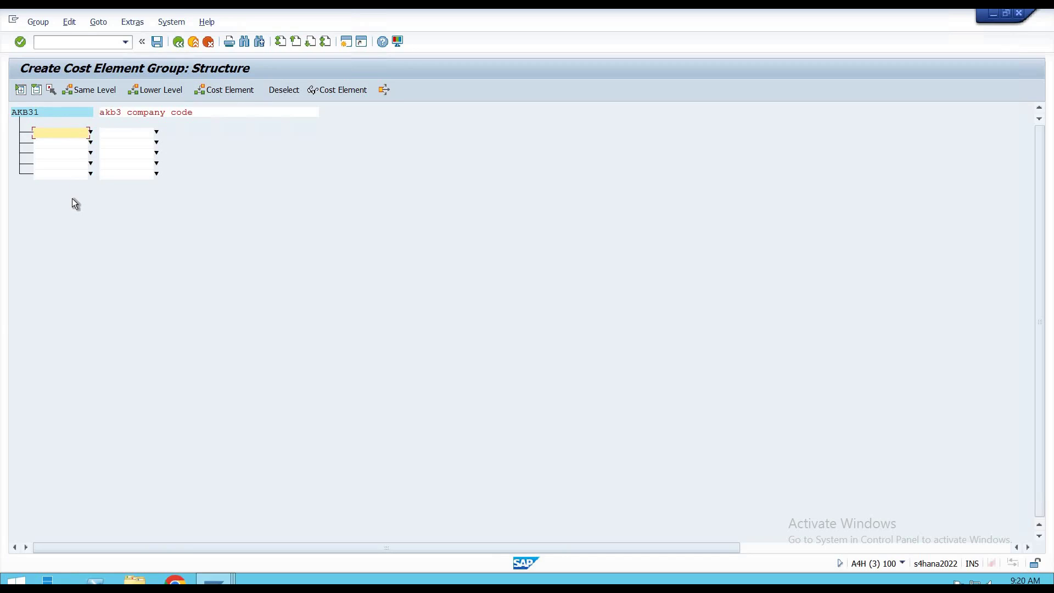
type("1001")
key("Tab")
type("10")
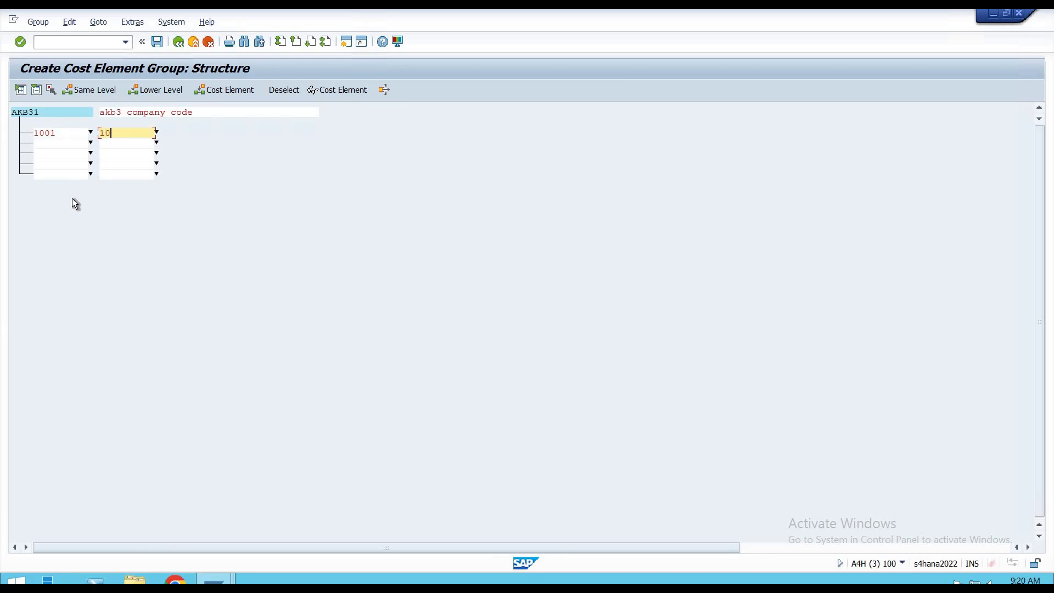
type("04")
key("BackSpace")
type("2")
left_click(53, 145)
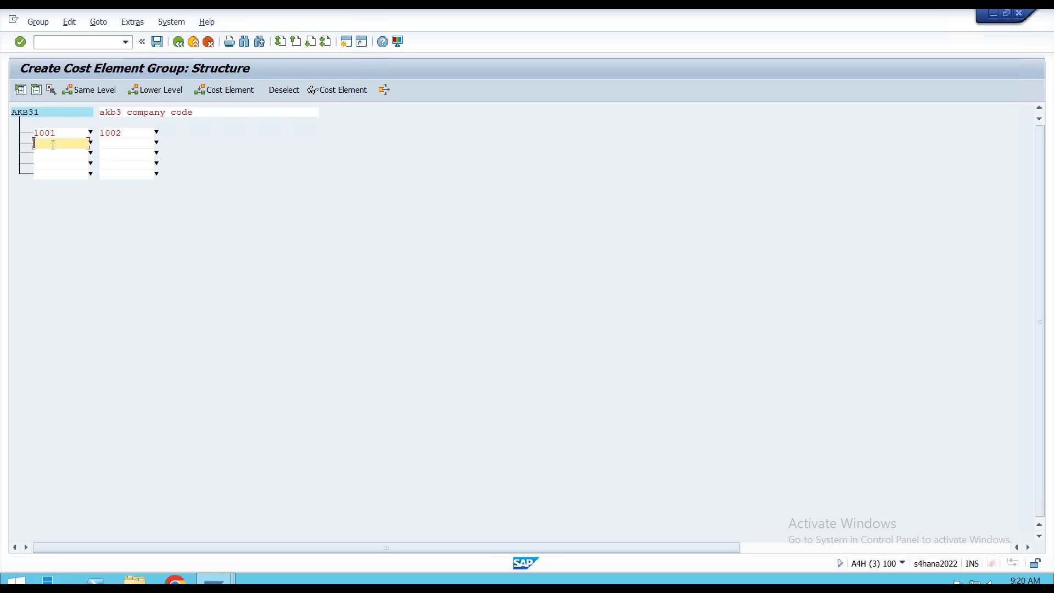
type("1003")
key("Tab")
type("1010")
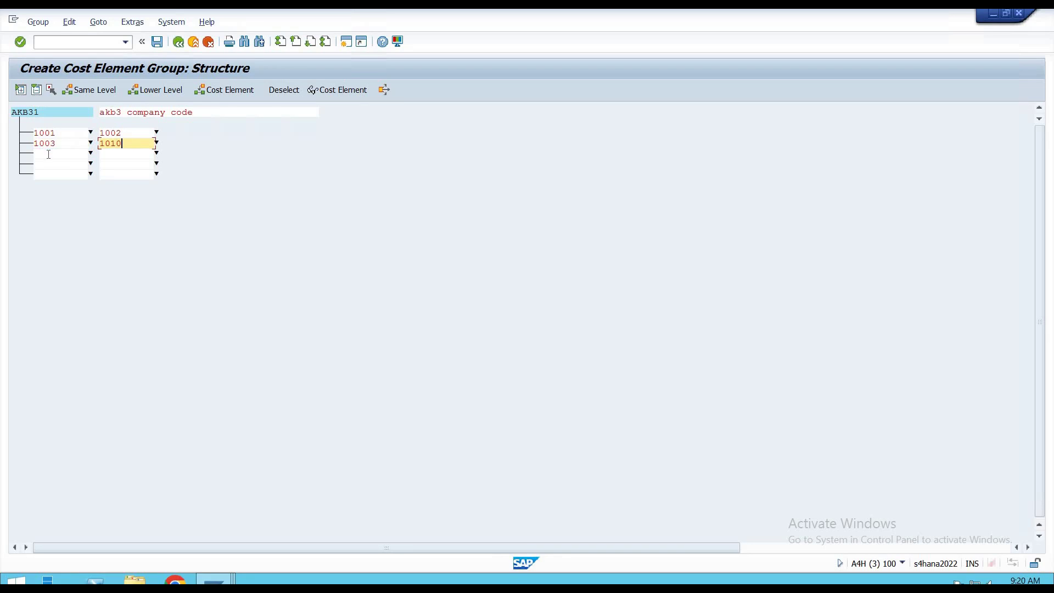
key("Tab")
type("2001")
key("Tab")
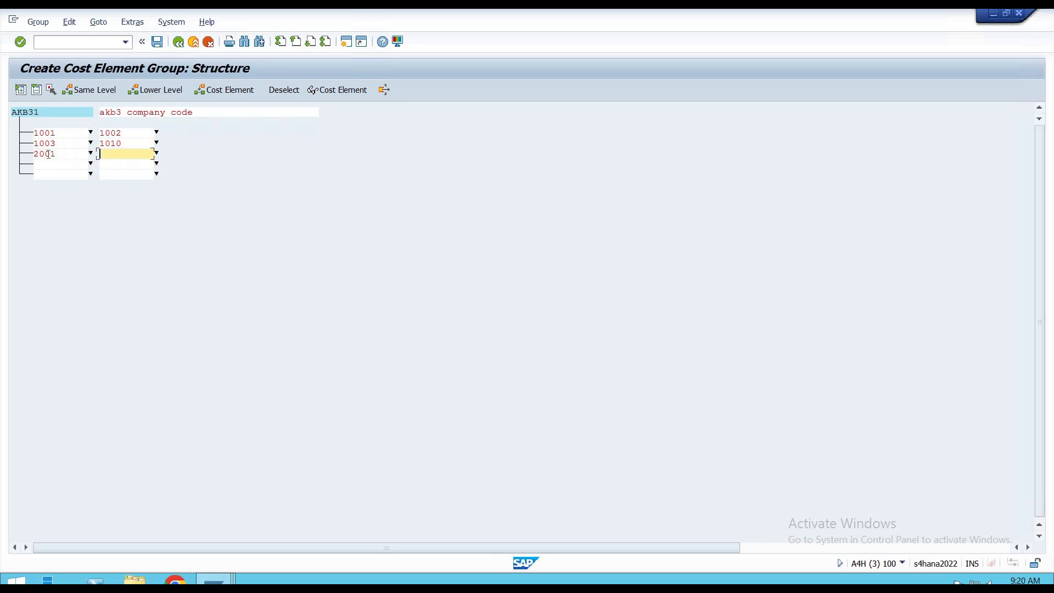
type("200")
type("0")
key("Return")
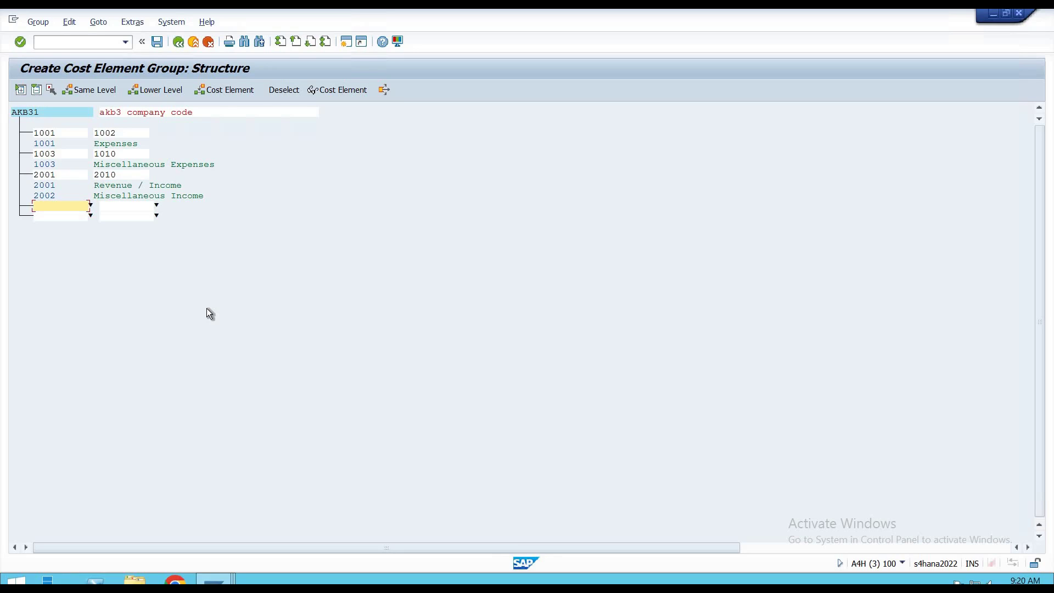
key("ctrl+s")
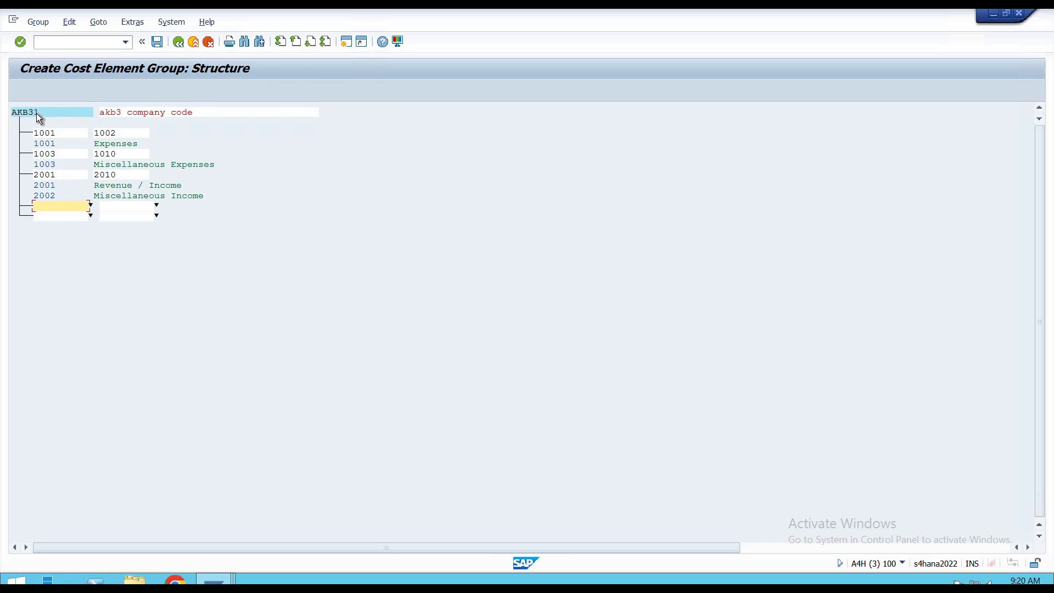
- Enter AKB31 as the Cost Elem. Group in the AKB3 Source details
left_click(193, 42)
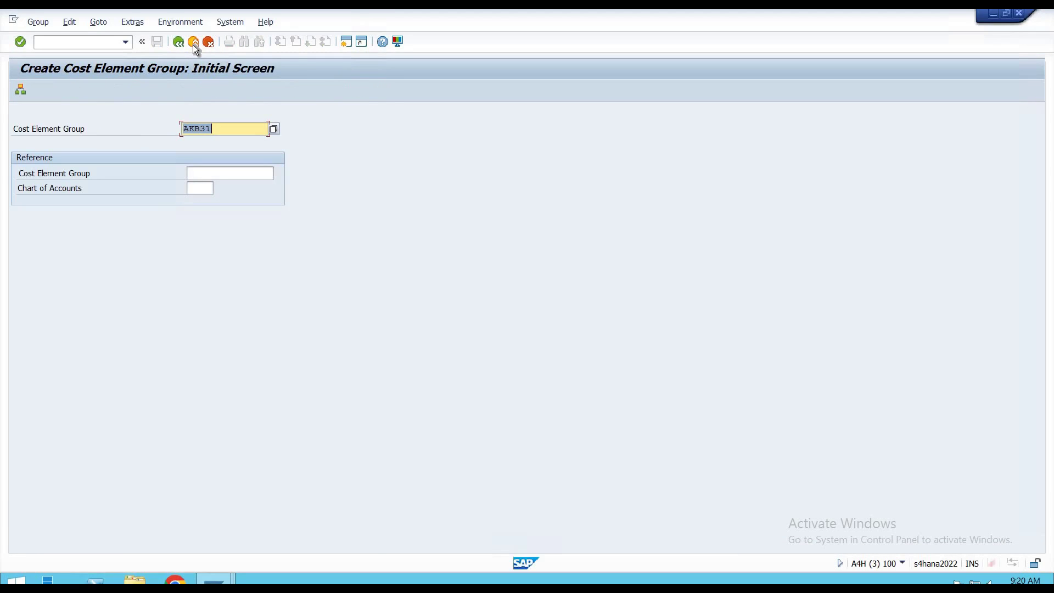
key("alt+Tab")
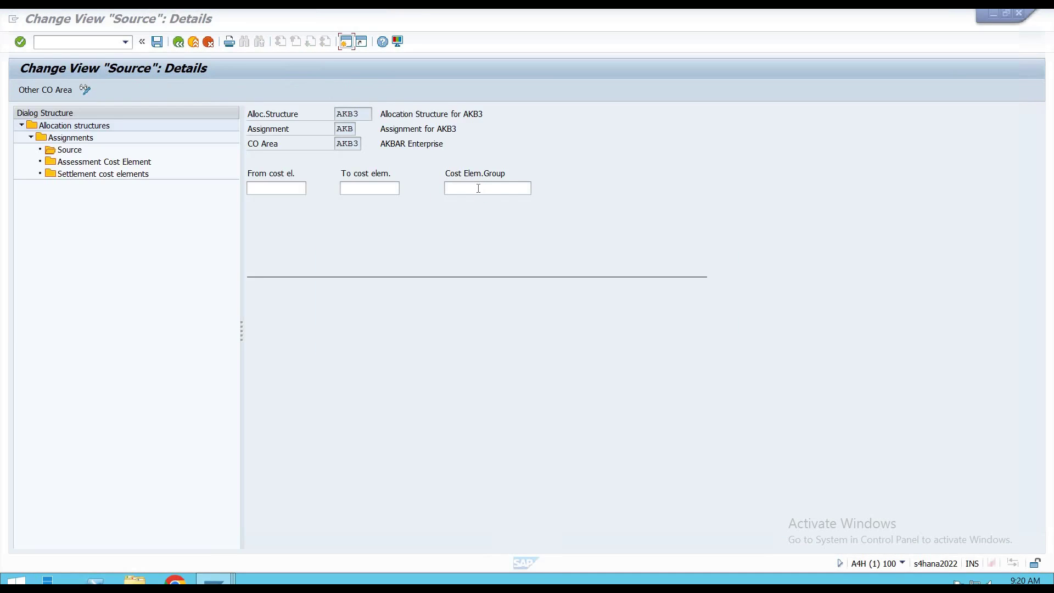
left_click(477, 187)
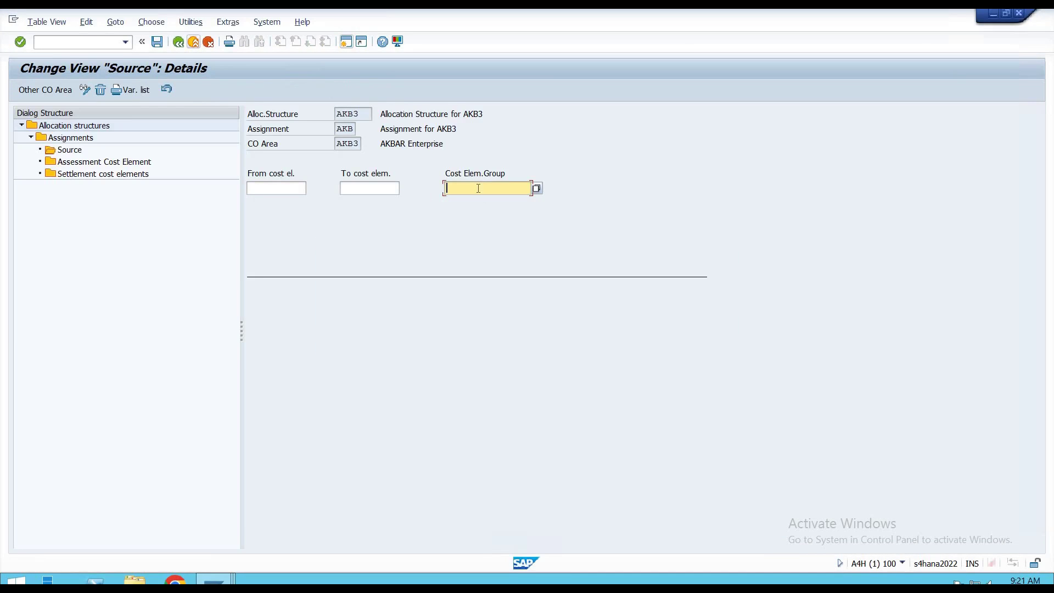
type("akb31")
key("Return")
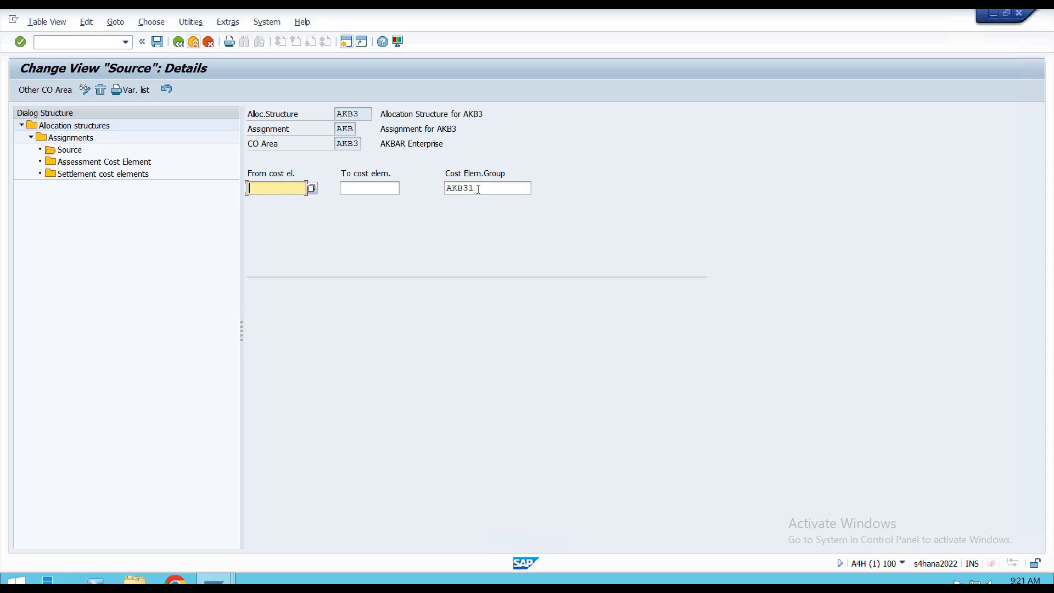
left_click(478, 189)
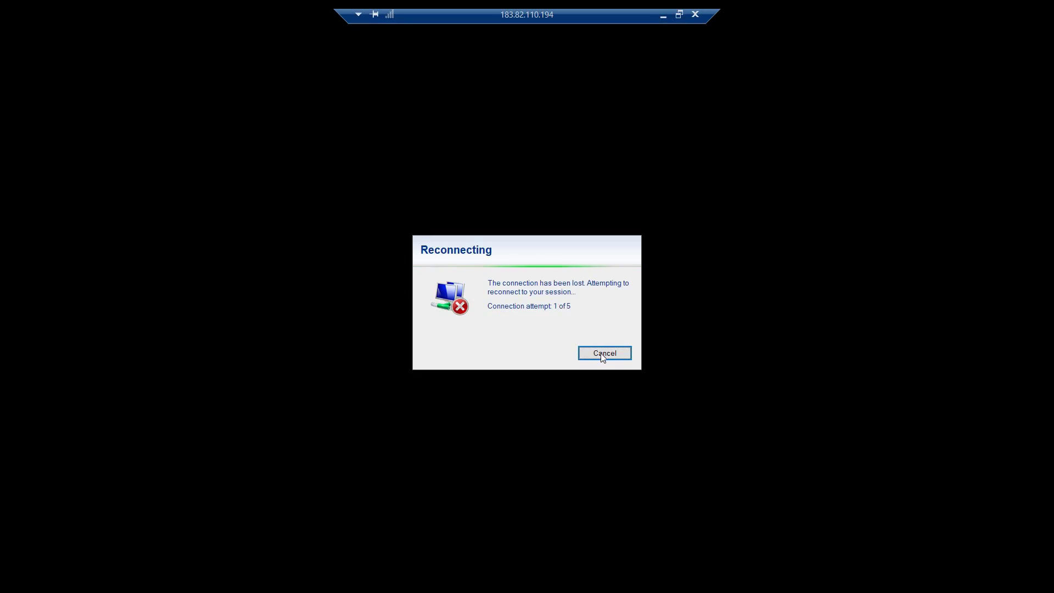
- Cancel the automatic reconnect and reconnect Remote Desktop, submitting the account password
left_click(605, 353)
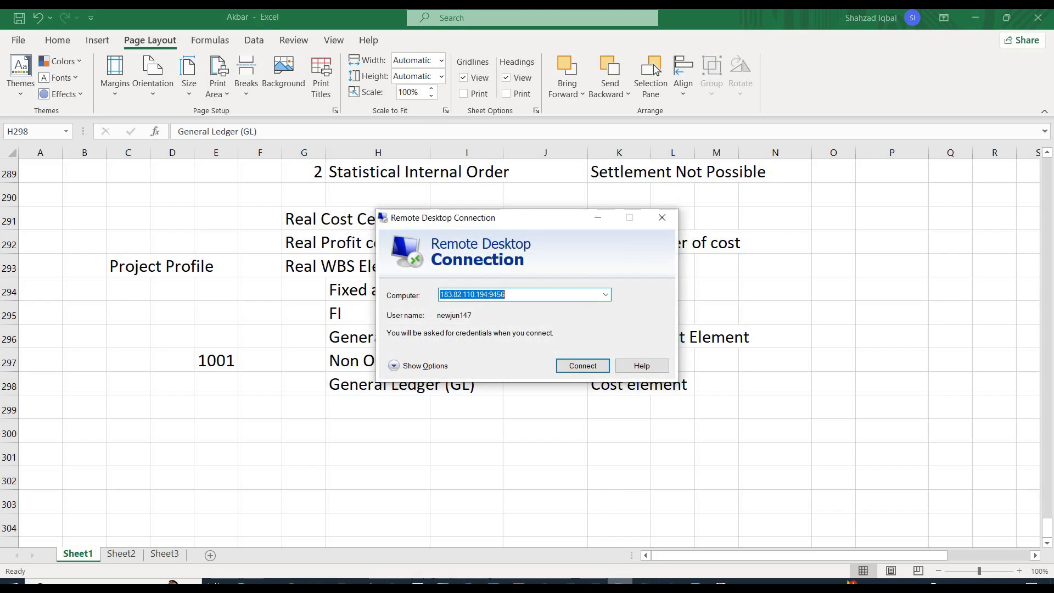
key("Return")
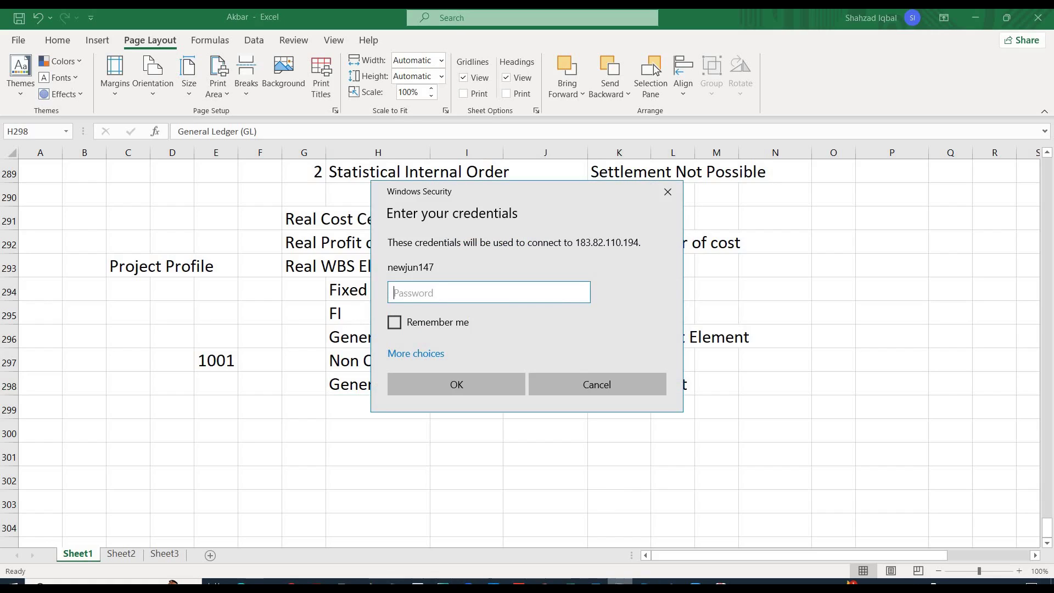
type("•••••")
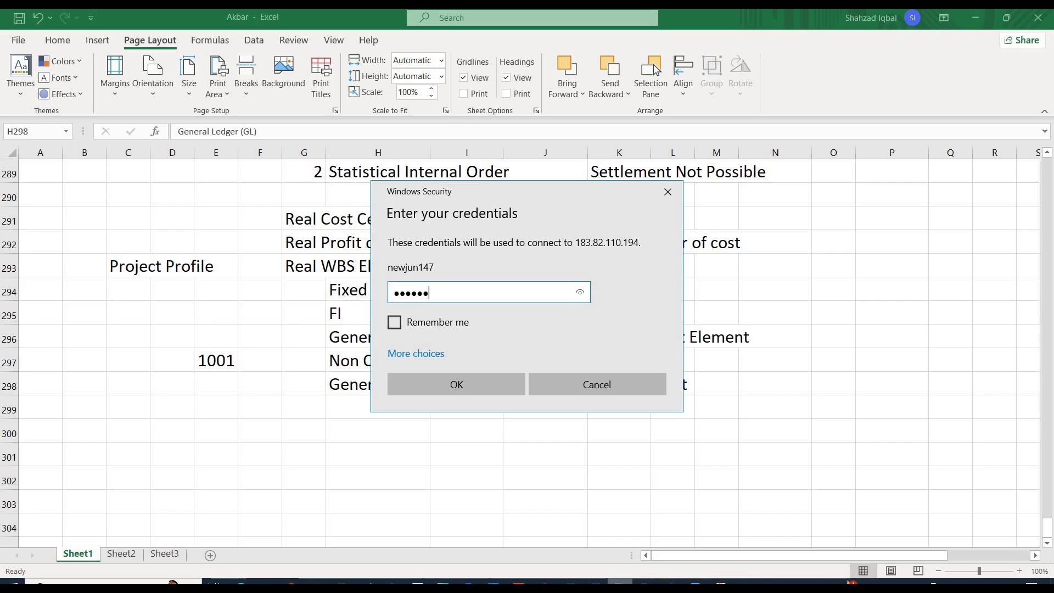
key("Return")
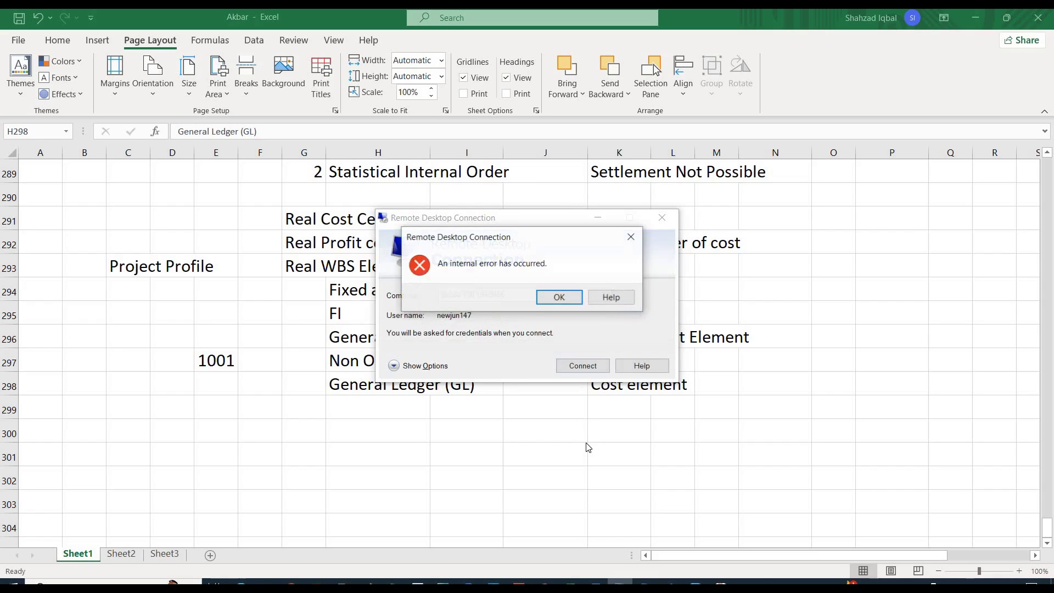
- Dismiss the internal error and reconnect to the remote server with the account password
left_click(558, 297)
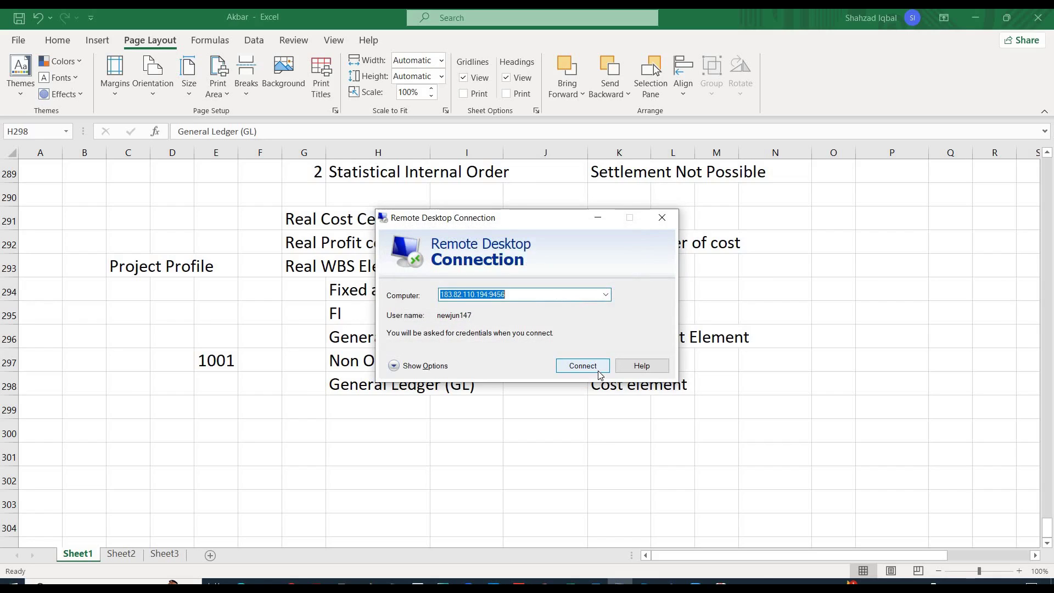
left_click(598, 371)
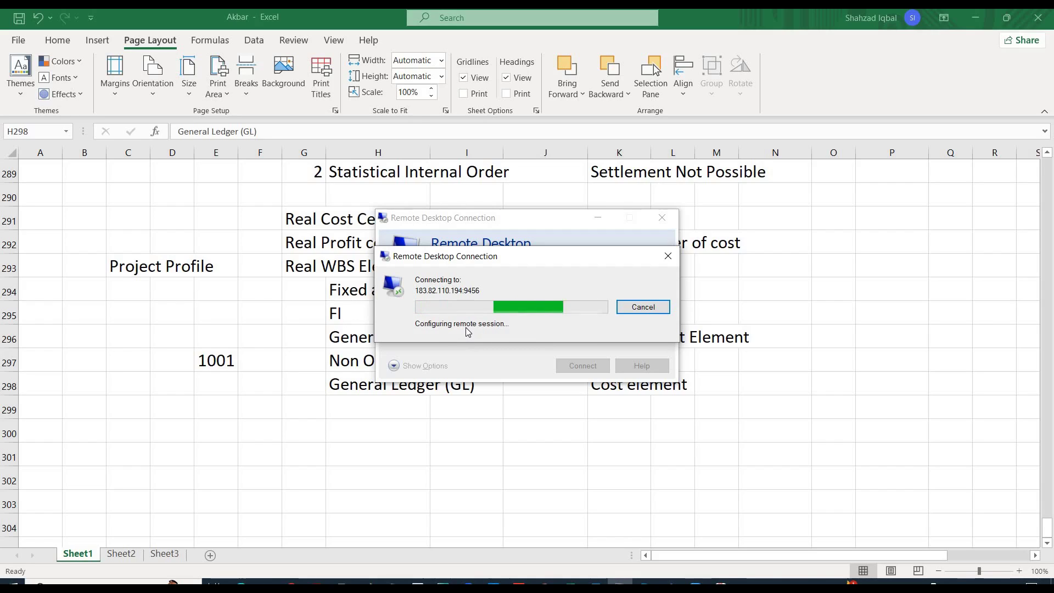
type("••")
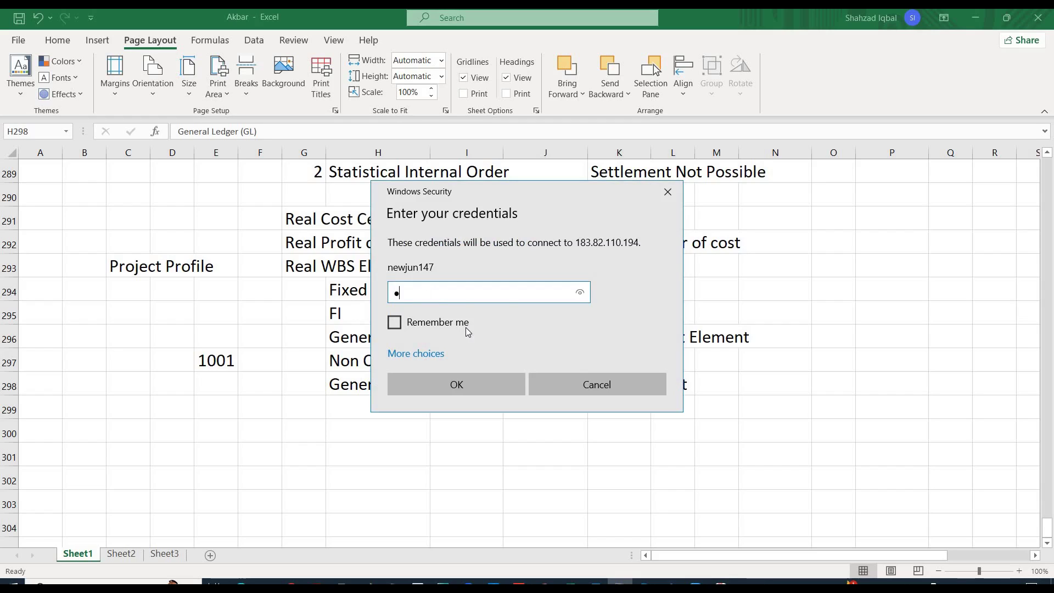
type("••••")
key("Return")
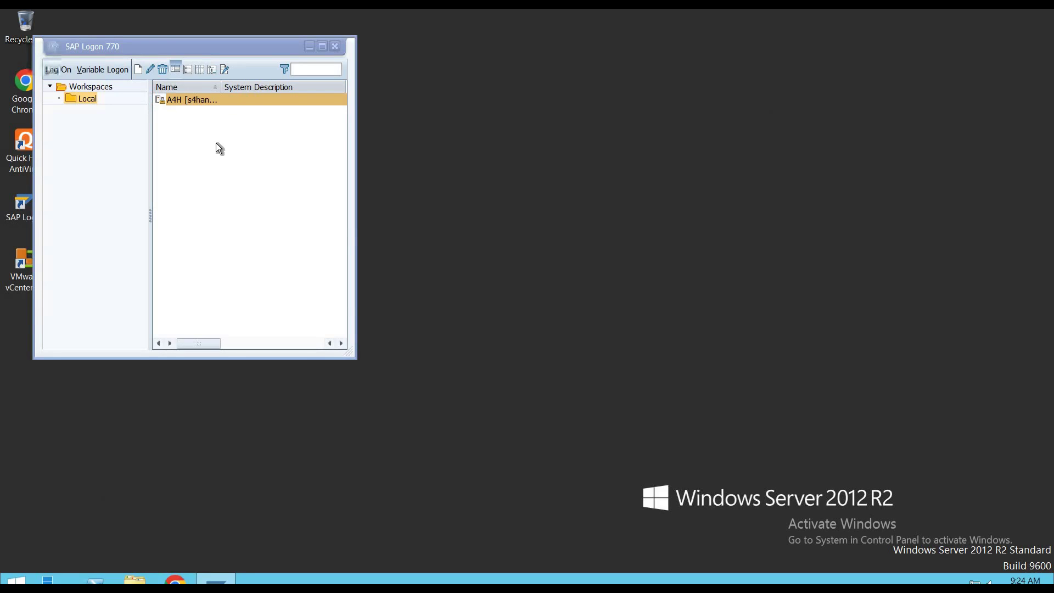
- Log on to system A4H in client 100 with the user name and password
key("Return")
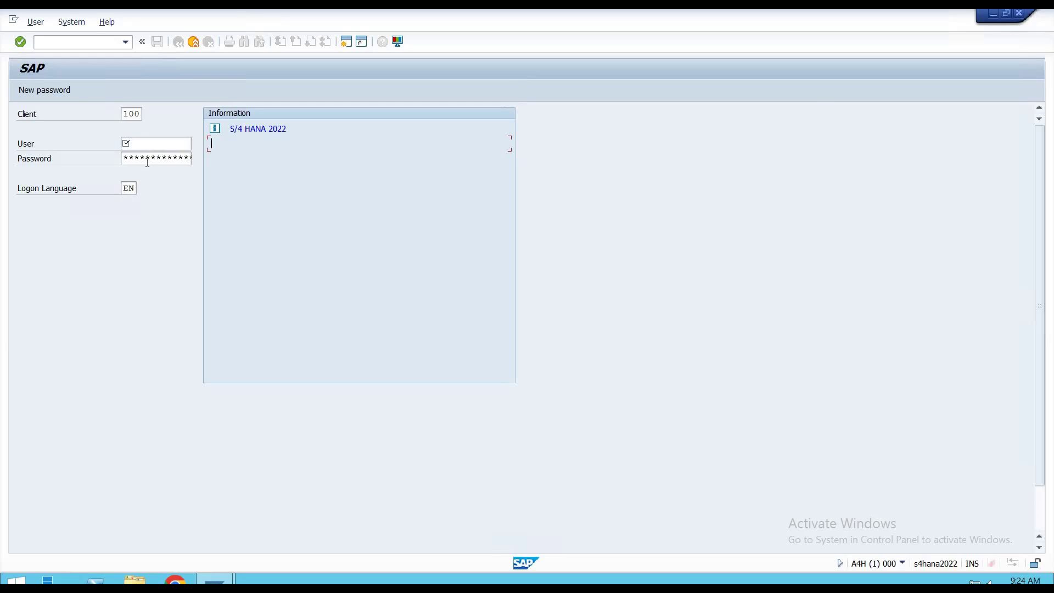
left_click(137, 145)
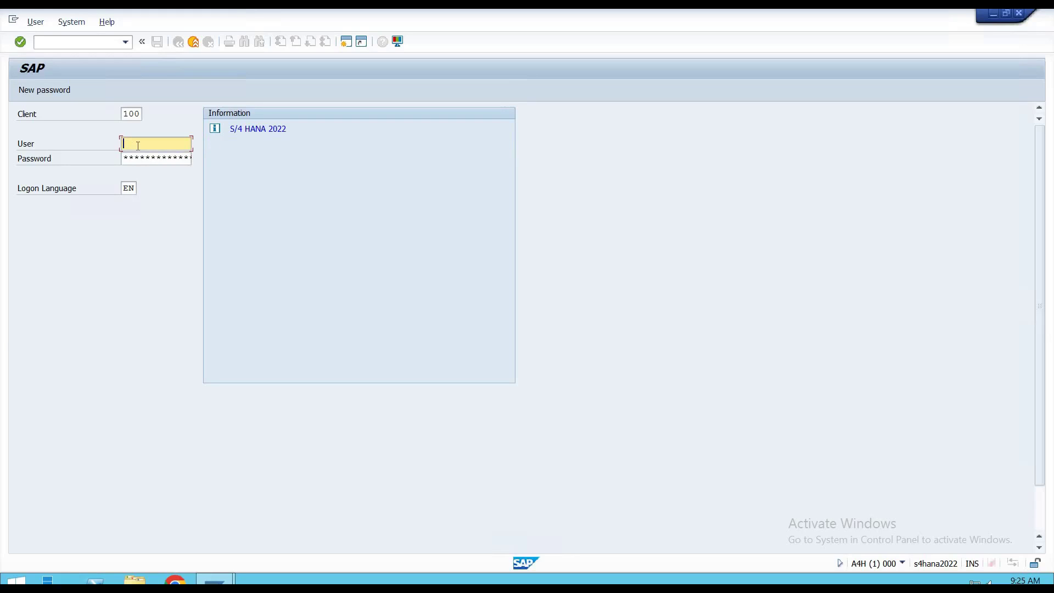
key("Tab")
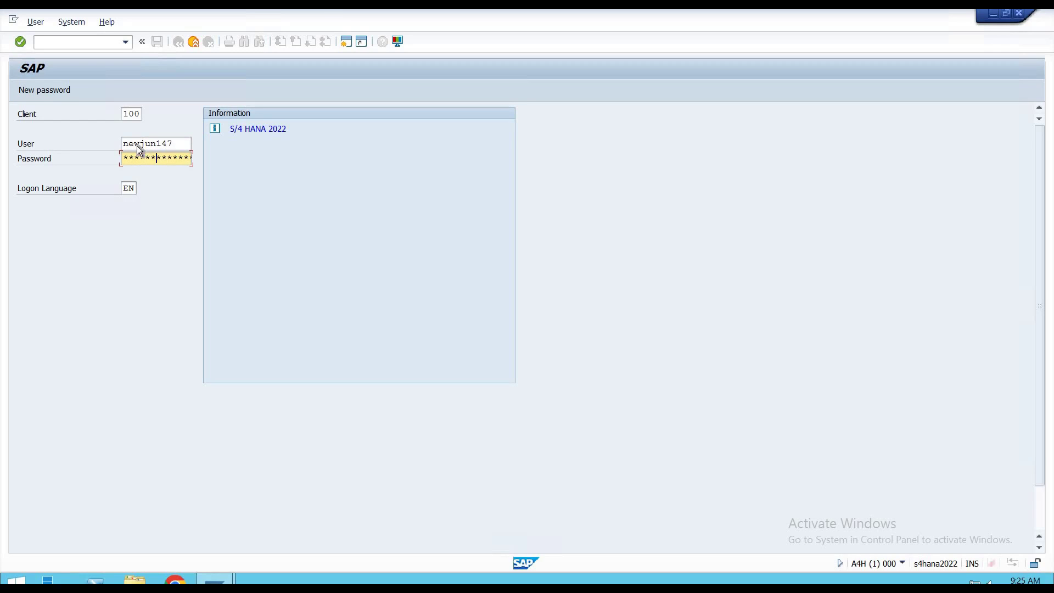
key("Return")
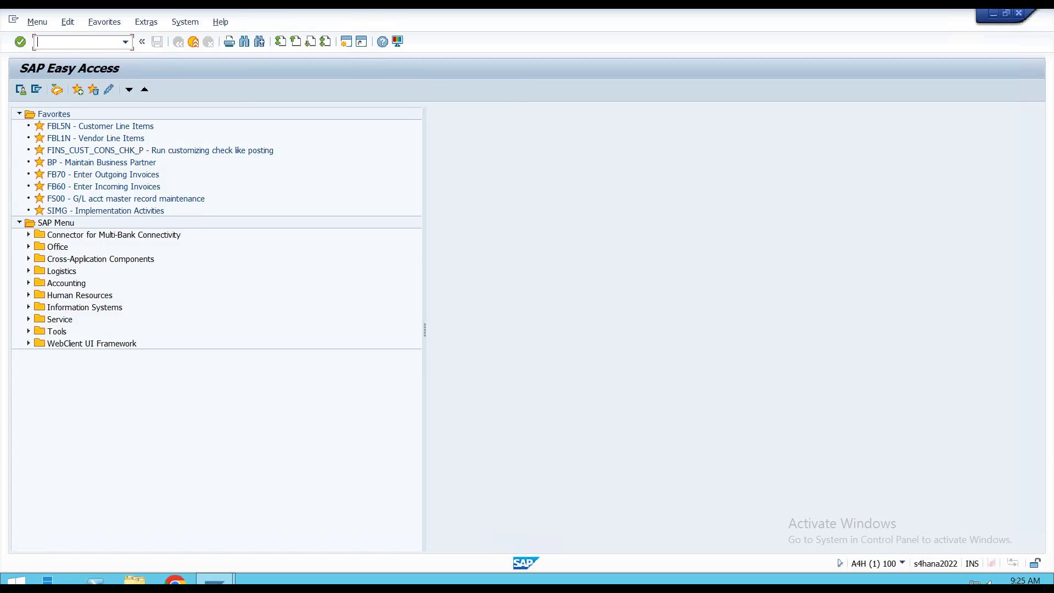
- Open the implementation guide (SIMG) and expand Controlling > Internal Orders
type("simg")
key("Return")
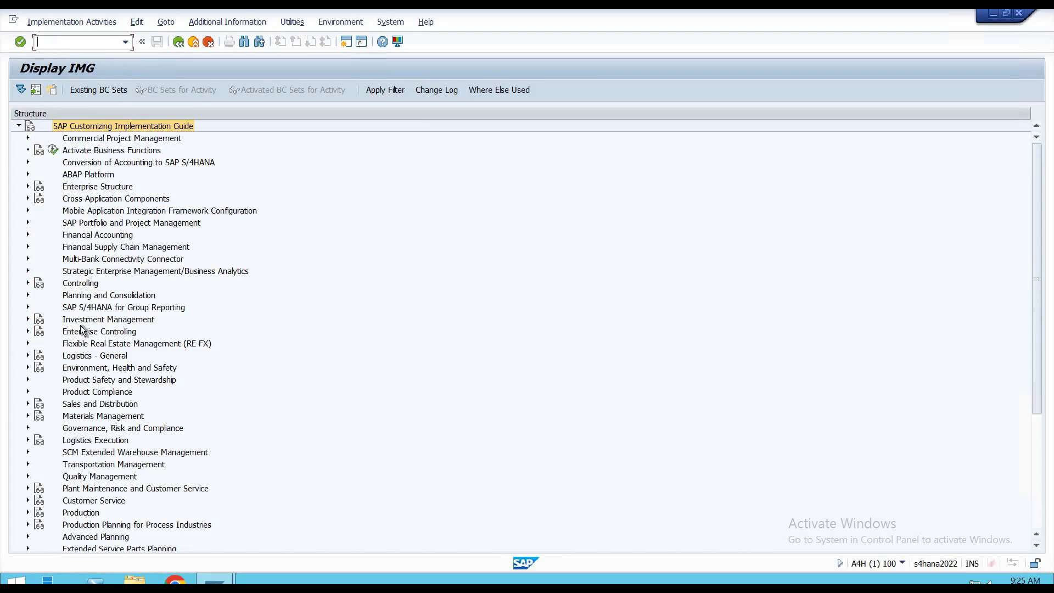
left_click(81, 284)
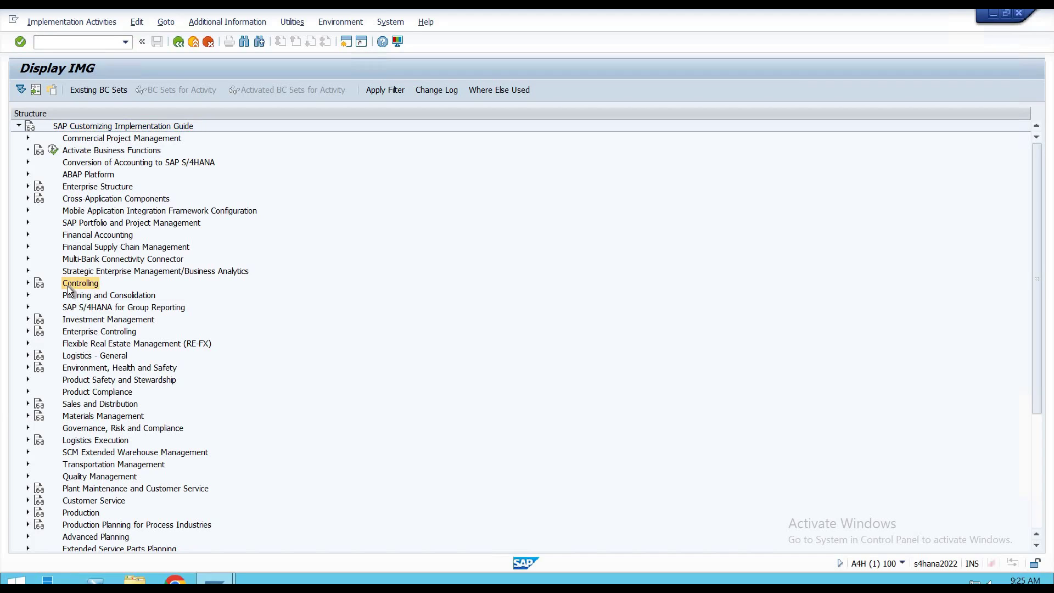
double_click(67, 285)
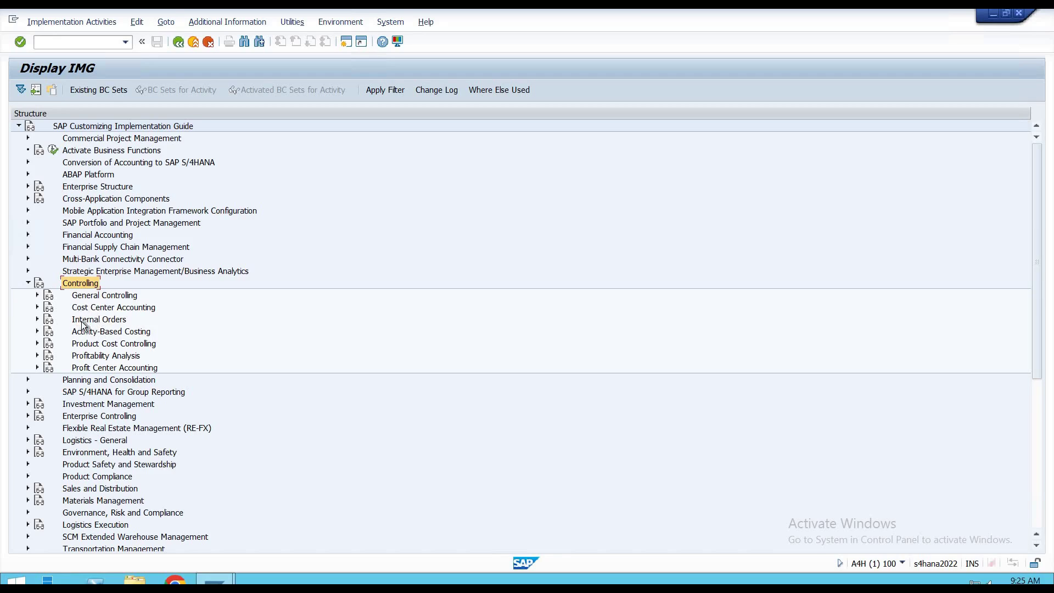
left_click(82, 322)
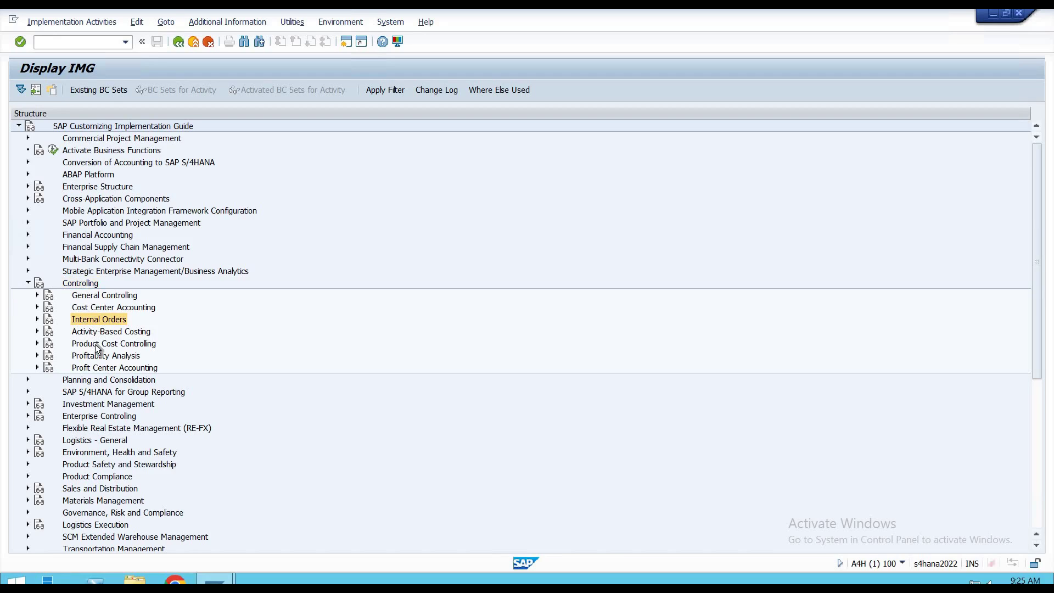
double_click(77, 320)
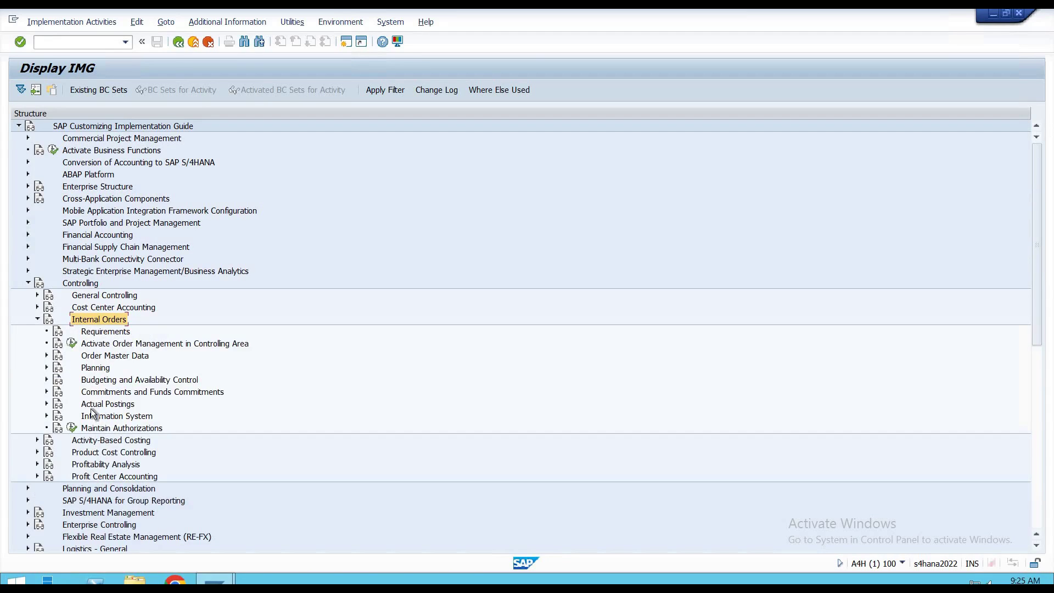
- Expand Actual Postings > Settlement and run Maintain Allocation Structures
left_click(90, 406)
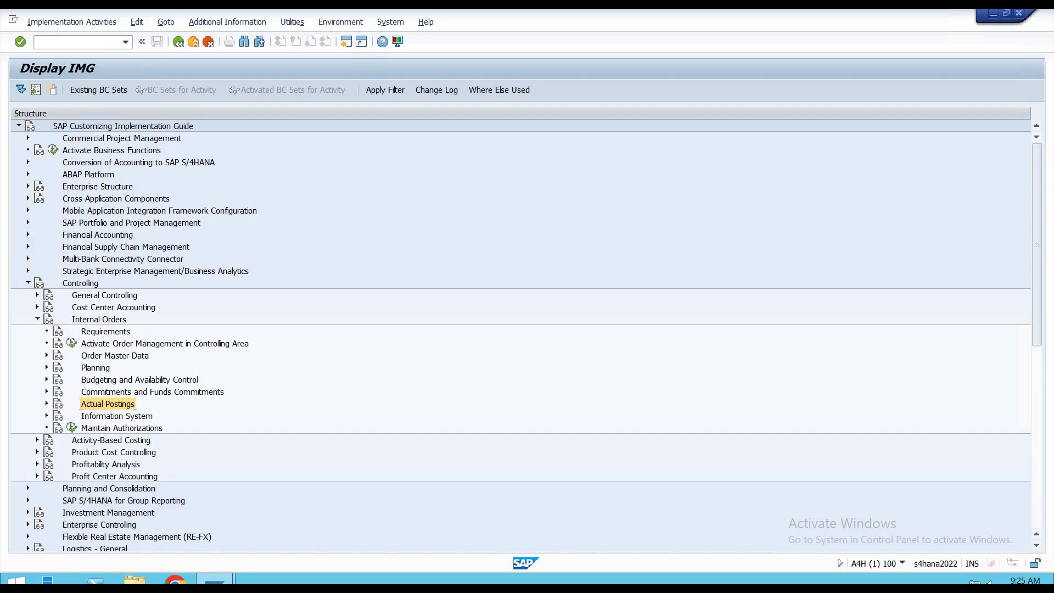
double_click(90, 406)
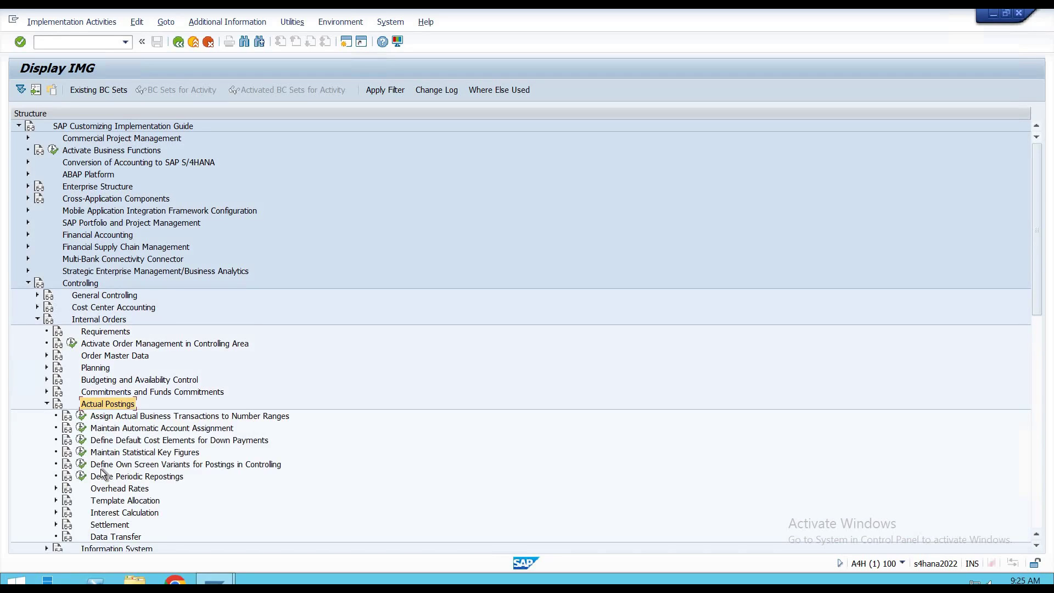
left_click(101, 526)
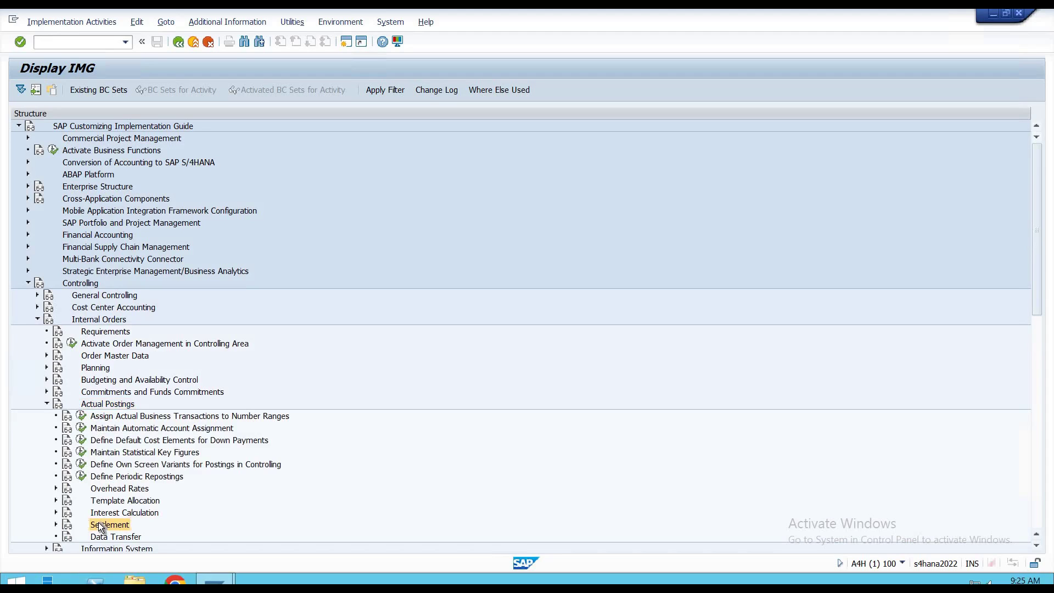
double_click(101, 525)
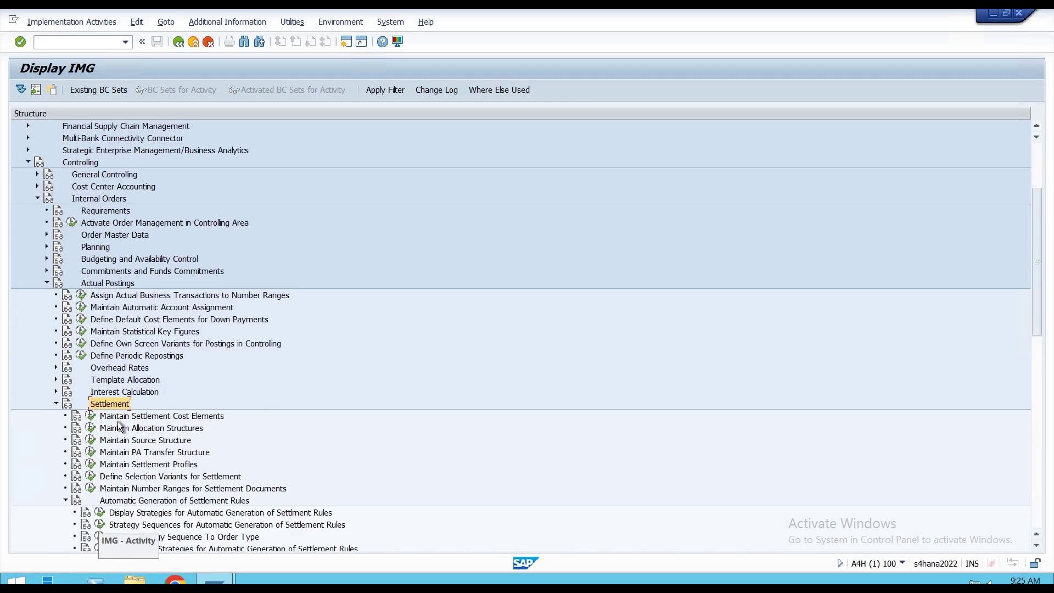
scroll(139, 393, "down", 2)
scroll(138, 393, "down", 1)
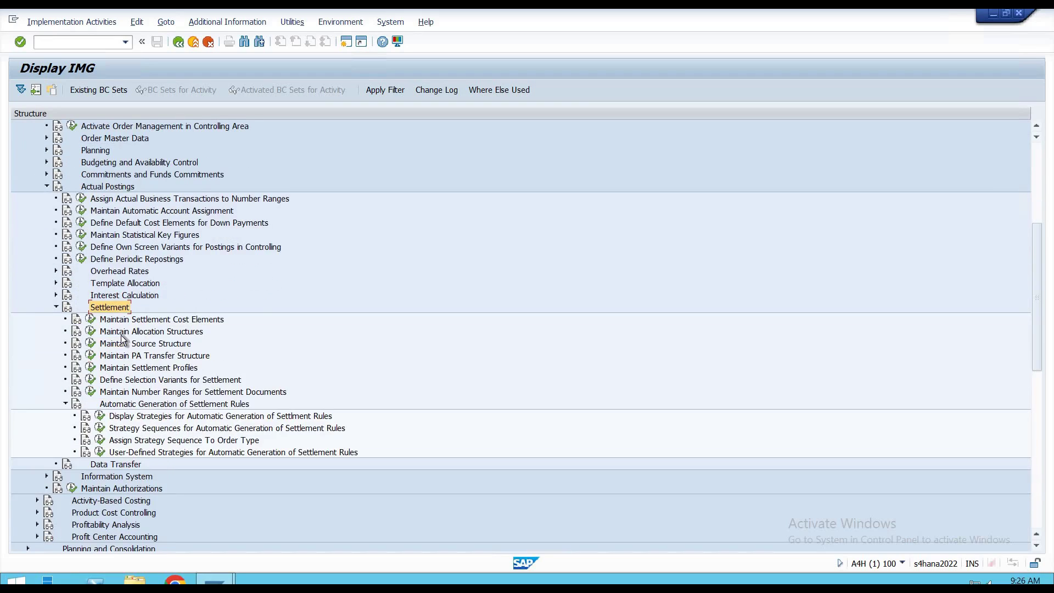
left_click(92, 335)
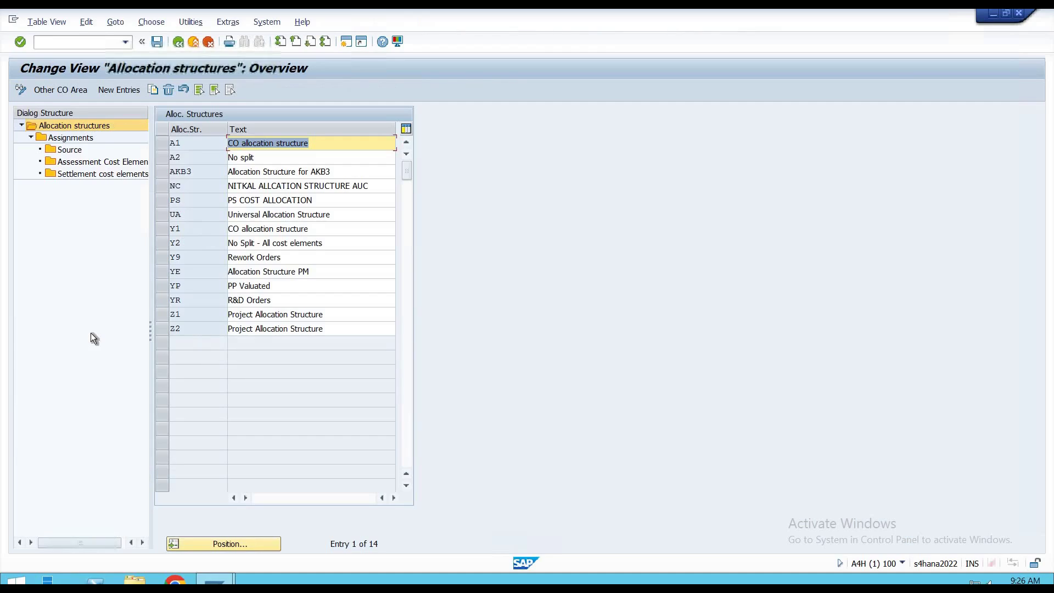
- Select structure AKB3, open its Assignments, choose assignment AKB and go to Source
left_click(163, 173)
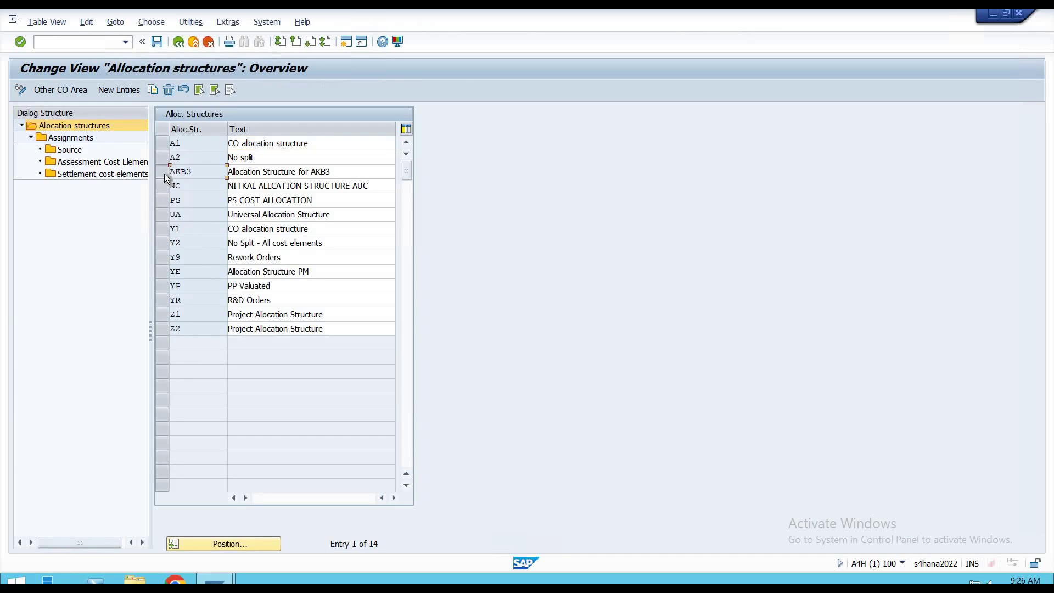
double_click(67, 139)
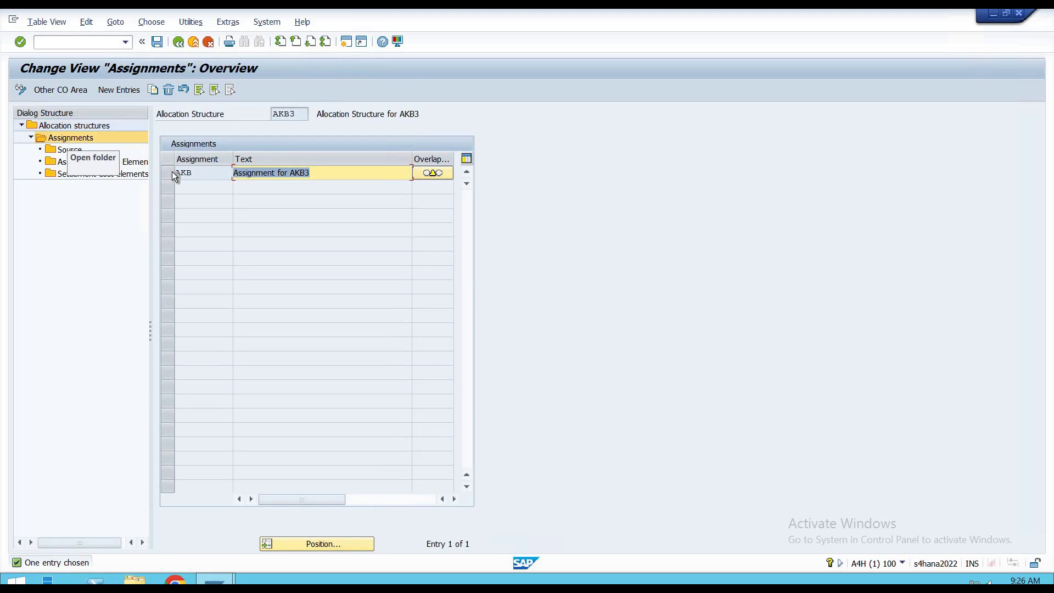
left_click(170, 172)
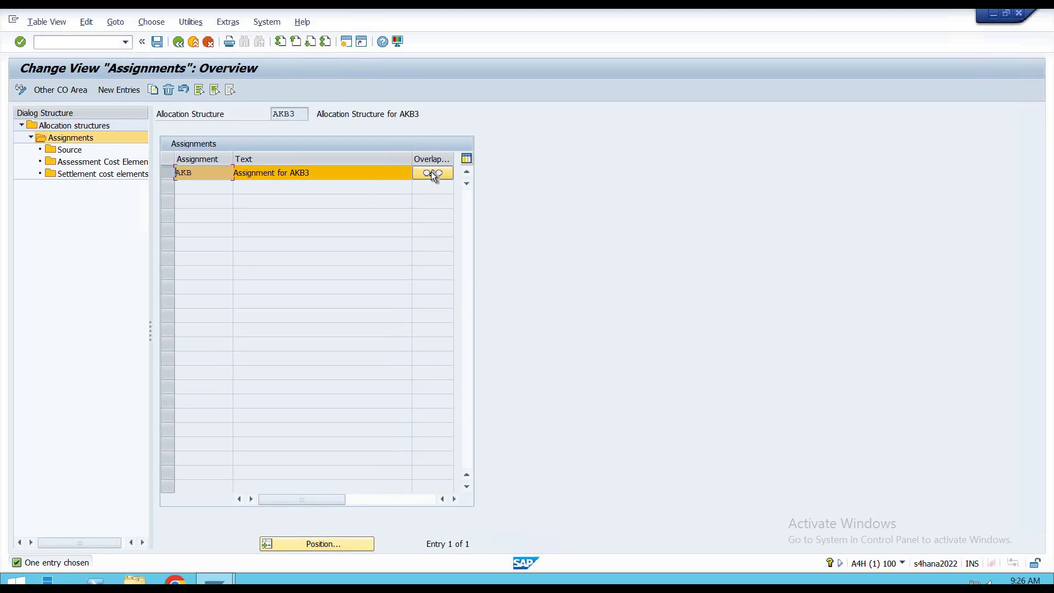
left_click(69, 151)
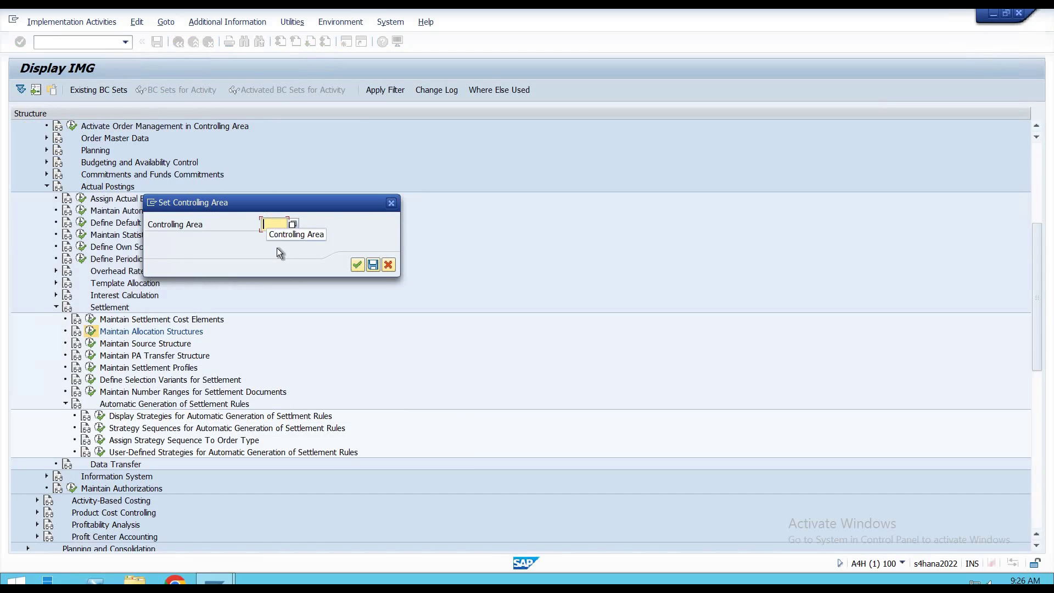
- Choose AKB3 as the controlling area
type("a")
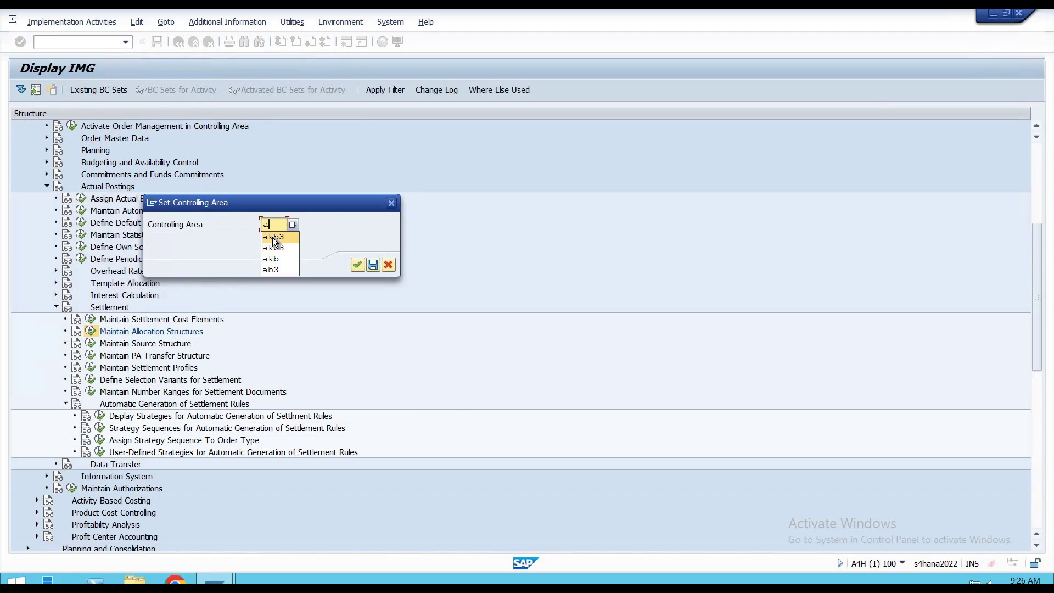
left_click(273, 237)
key("Return")
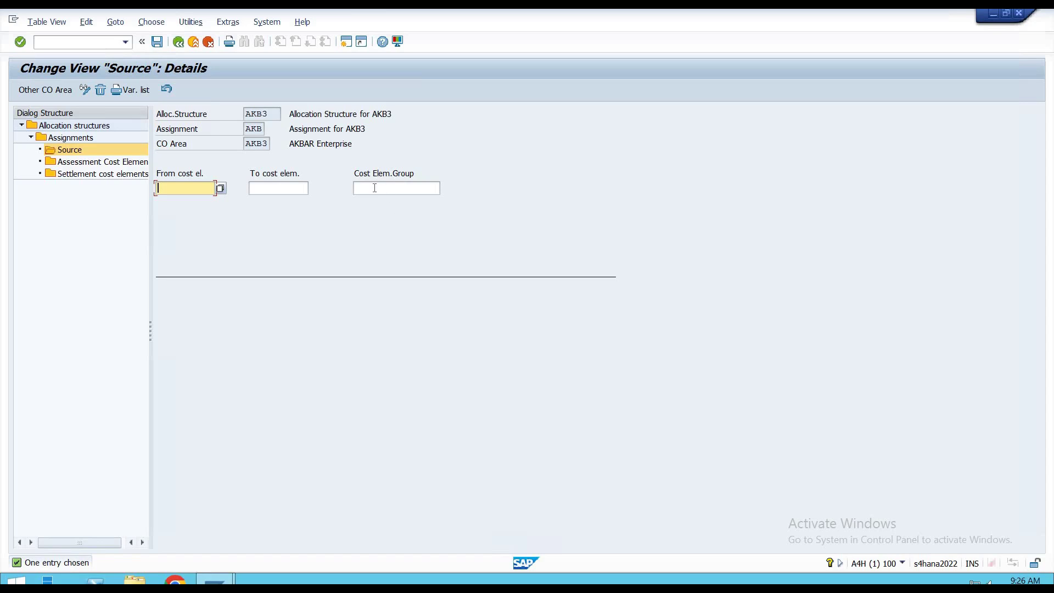
- Save cost element group AKB31 as the source and open the Settlement cost elements list
left_click(375, 187)
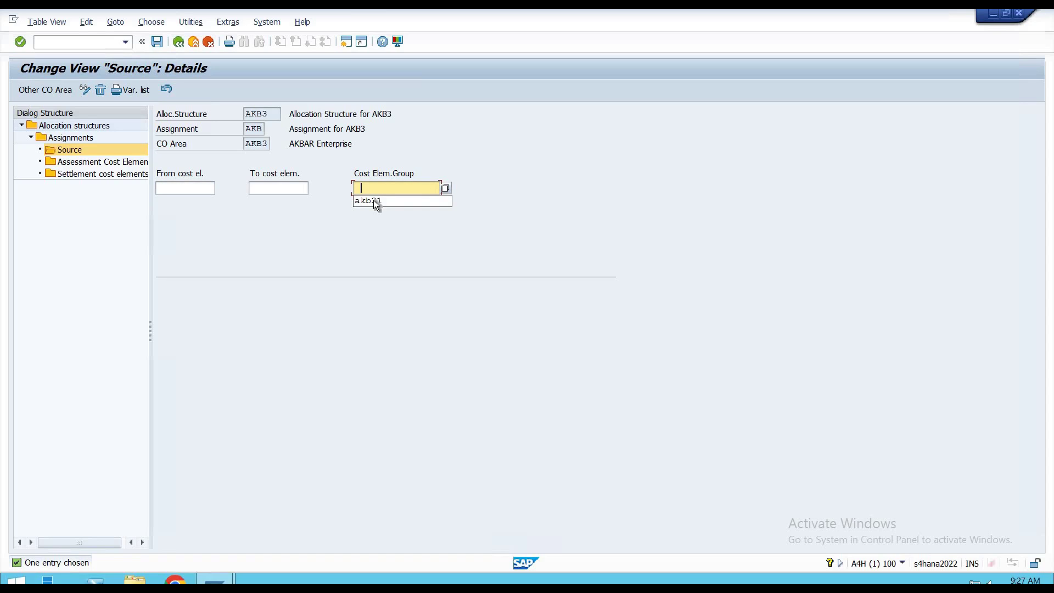
left_click(375, 202)
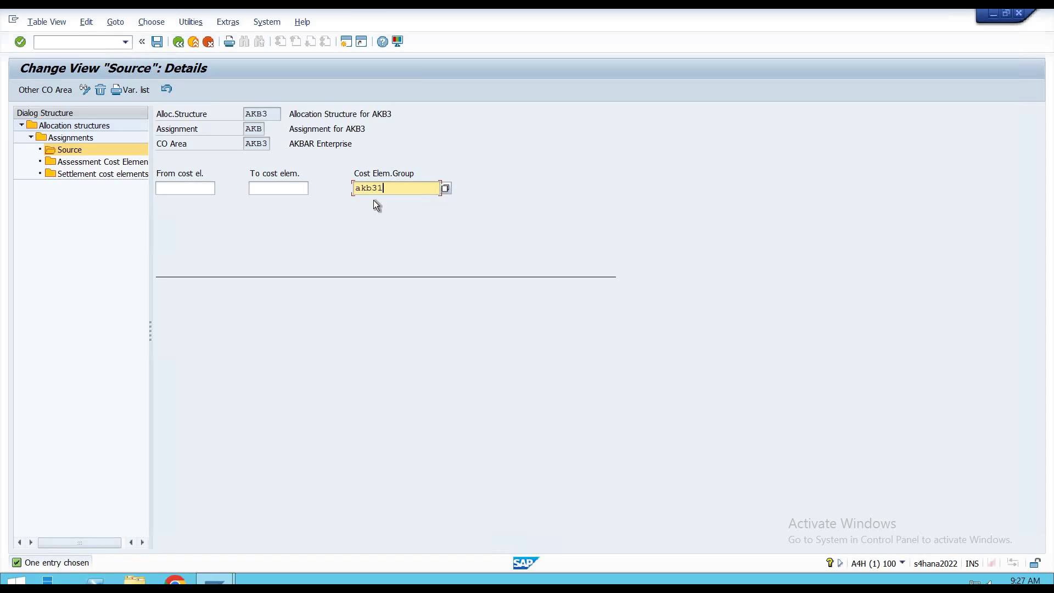
left_click(156, 41)
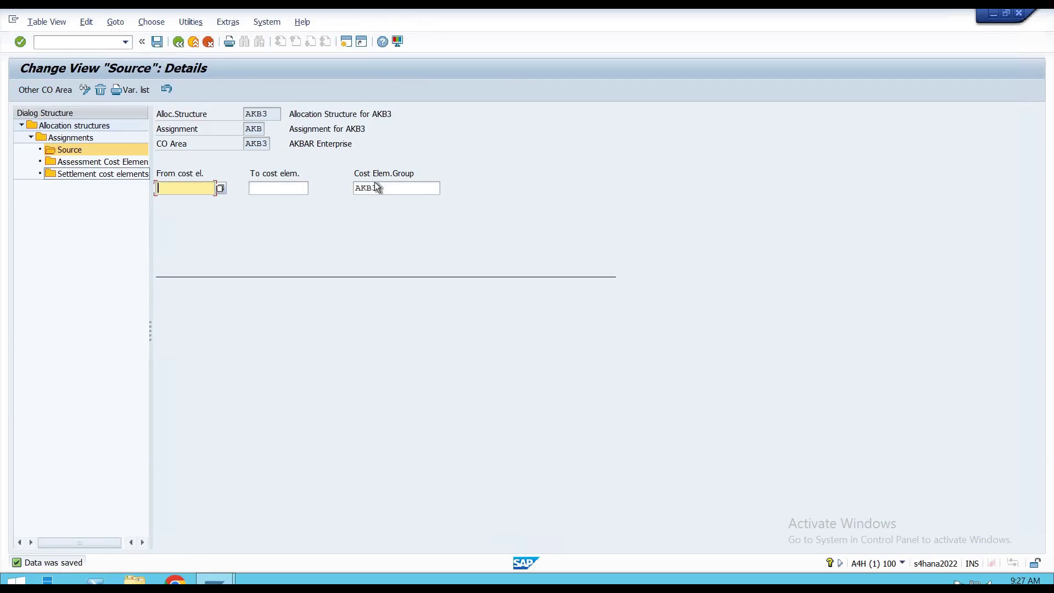
left_click(73, 176)
double_click(73, 175)
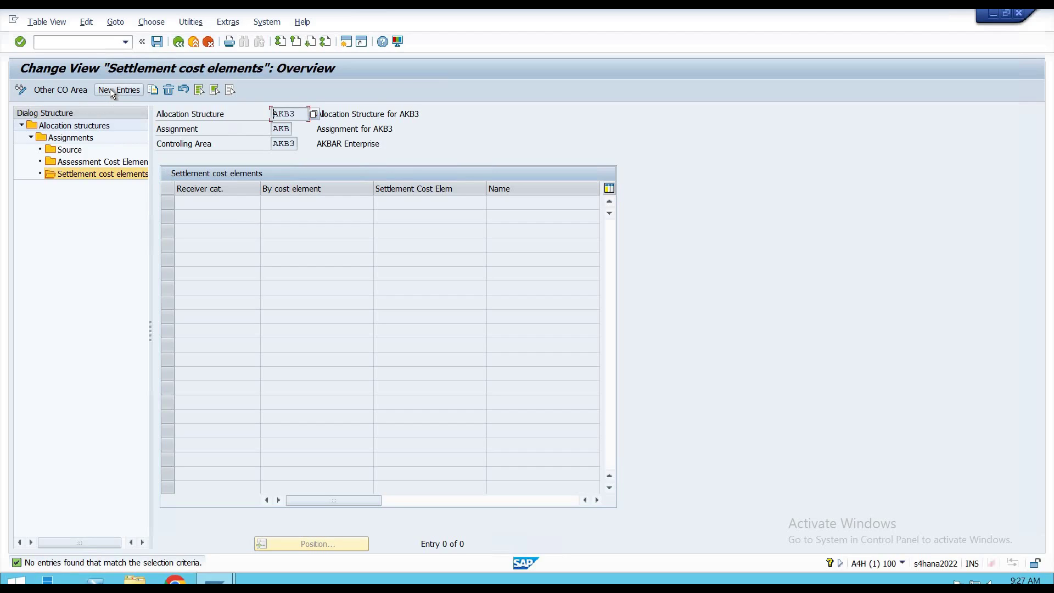
- Enter Cost Center (CTR) in the first row and Order (ORD) in the second as receiver categories
left_click(219, 198)
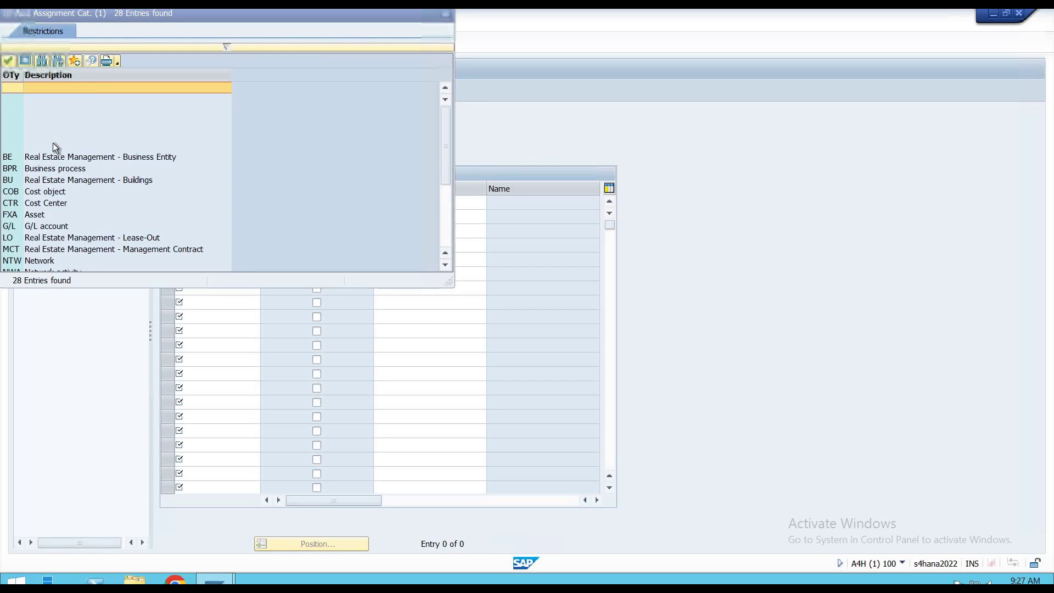
left_click(13, 206)
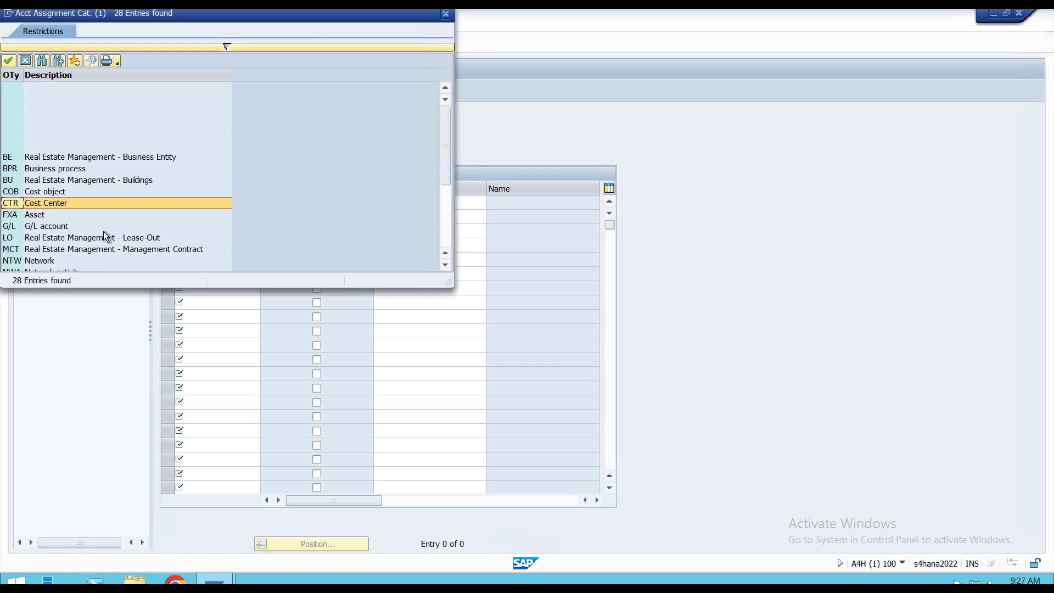
key("Return")
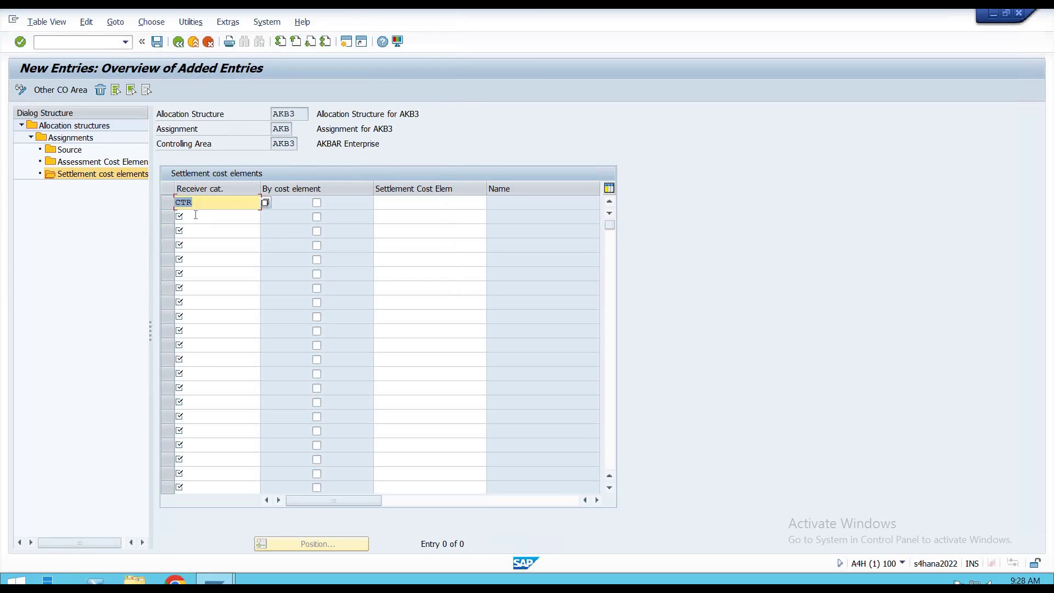
left_click(250, 219)
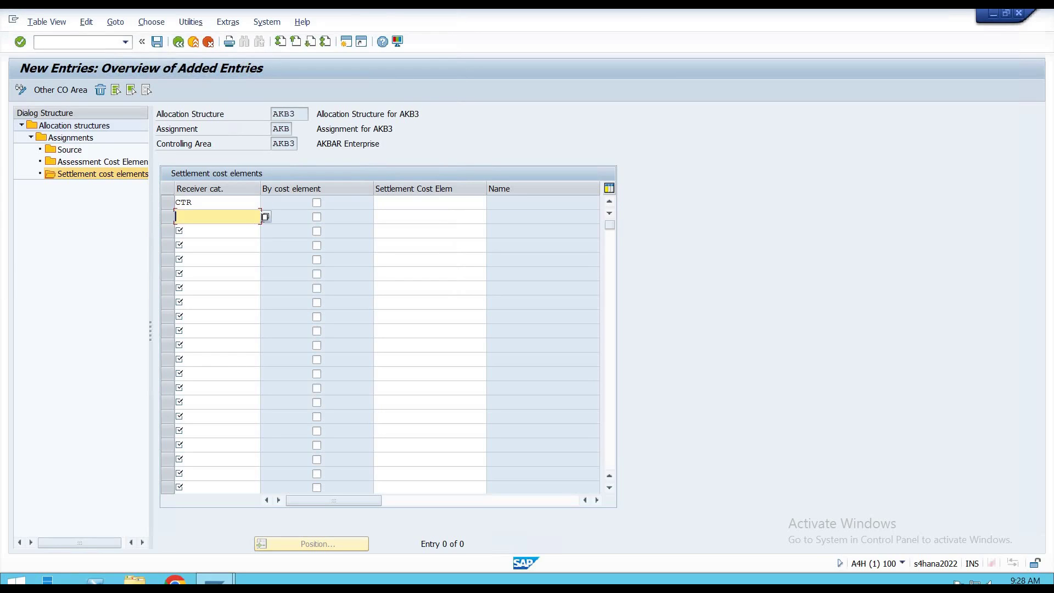
left_click(266, 218)
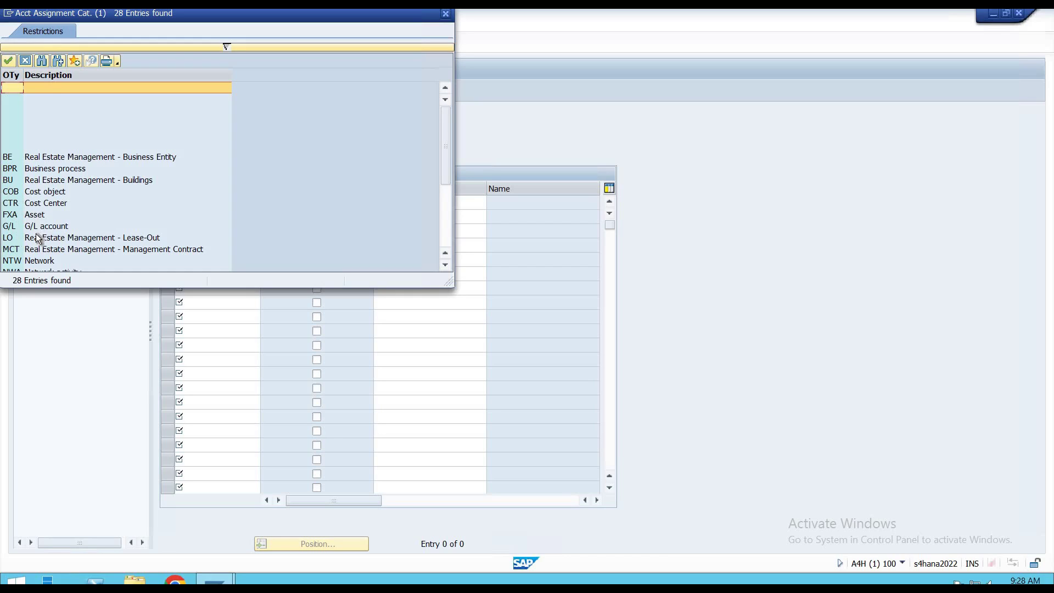
left_click(36, 234)
scroll(37, 237, "down", 4)
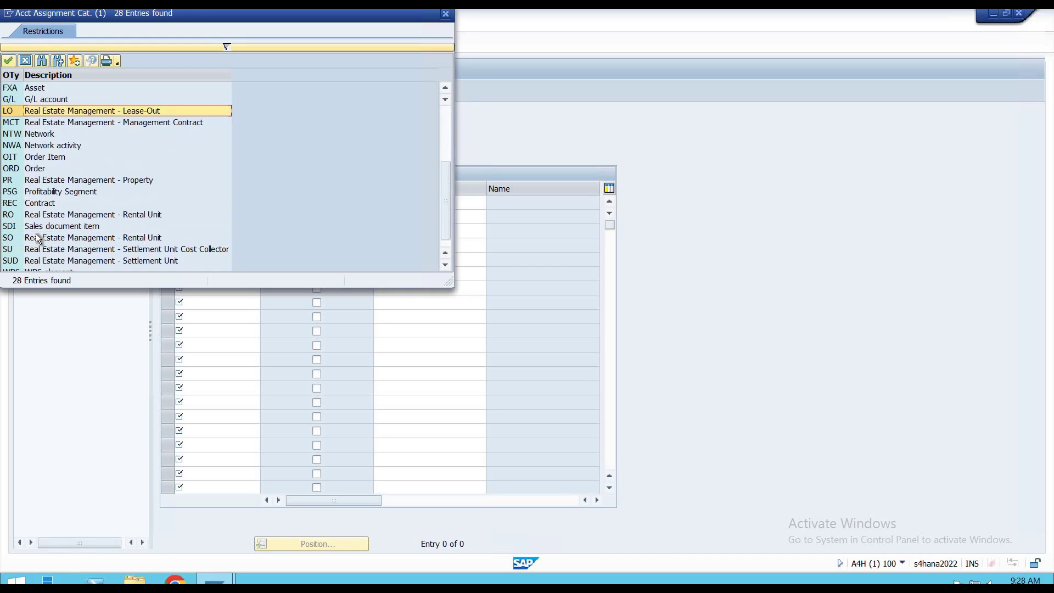
double_click(10, 158)
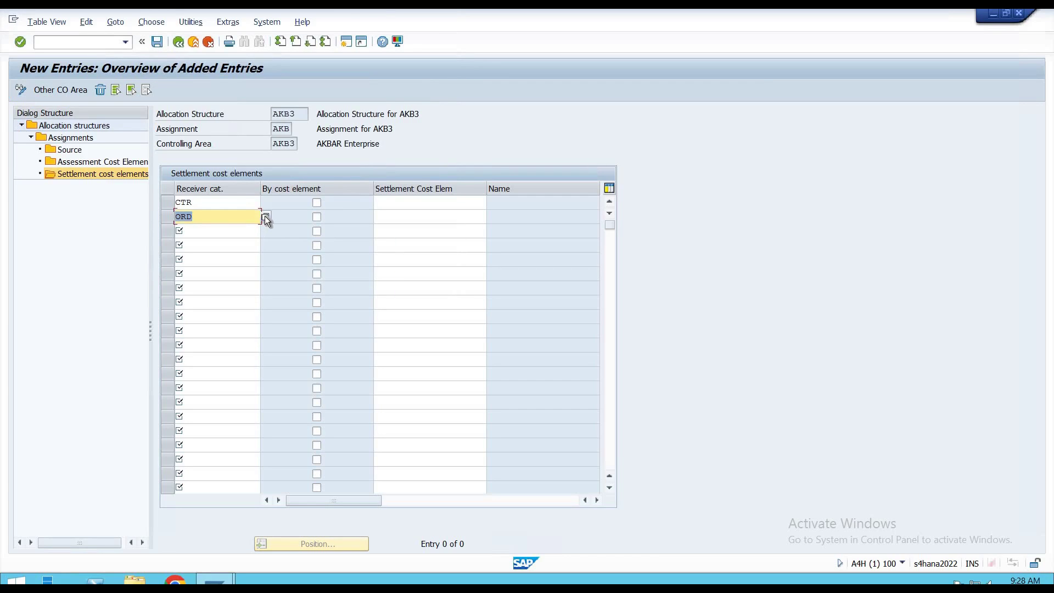
- Browse the receiver category value list again, then close it without changes
left_click(264, 216)
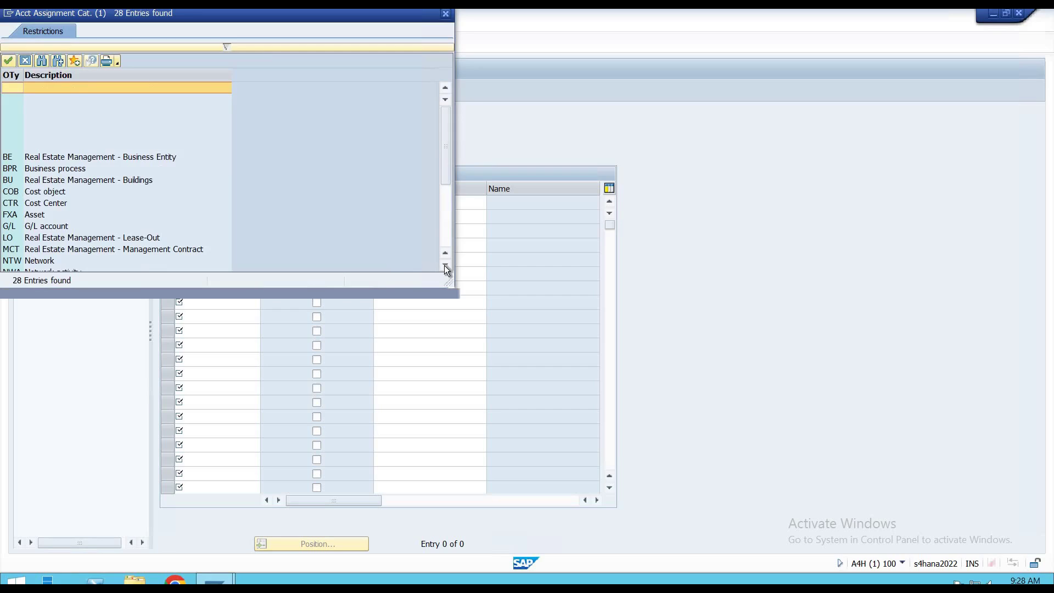
left_click(445, 267)
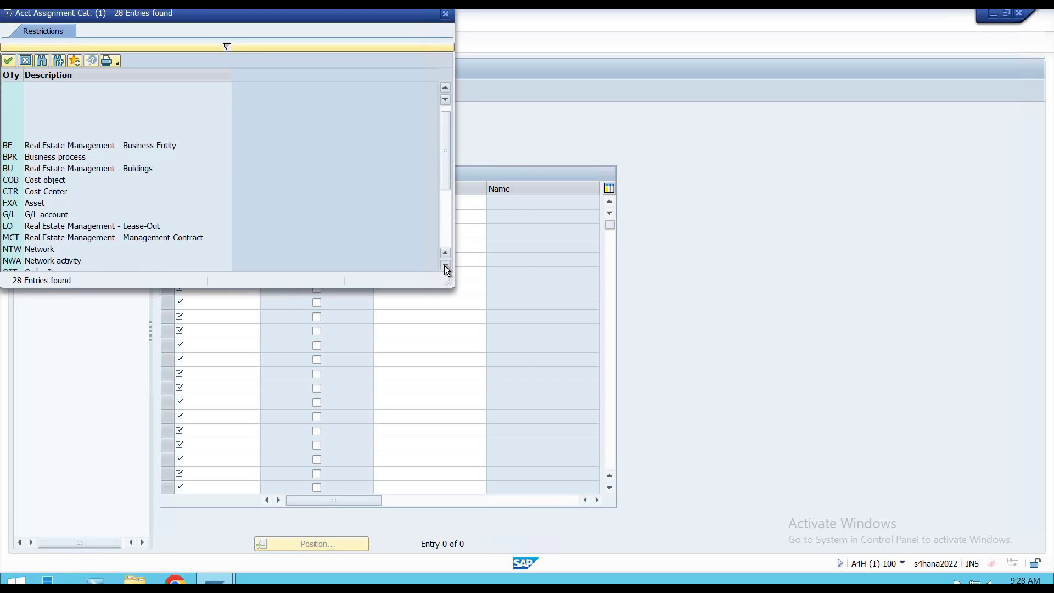
left_click(445, 266)
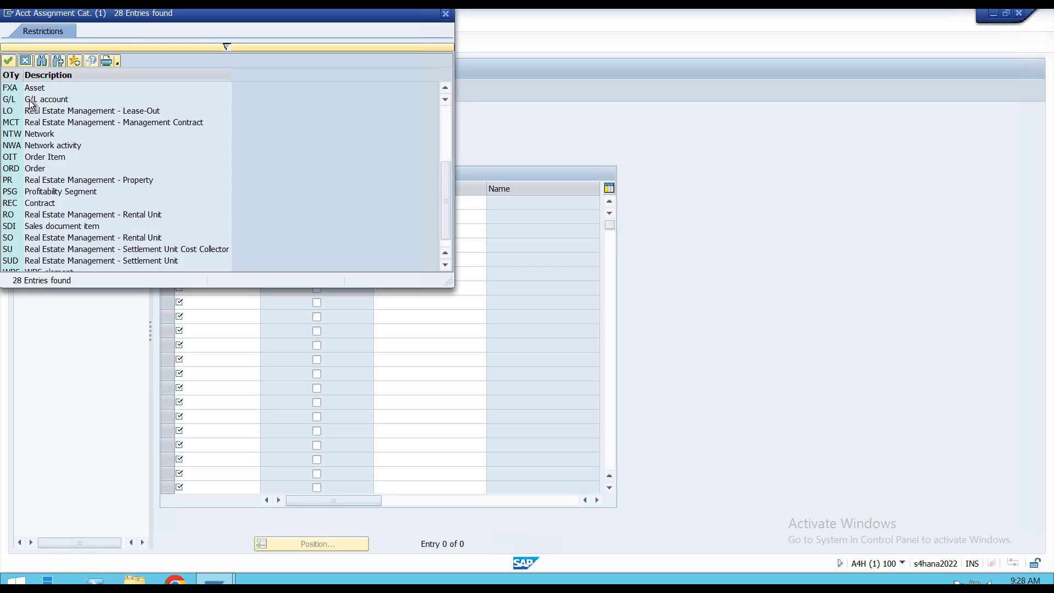
left_click(35, 215)
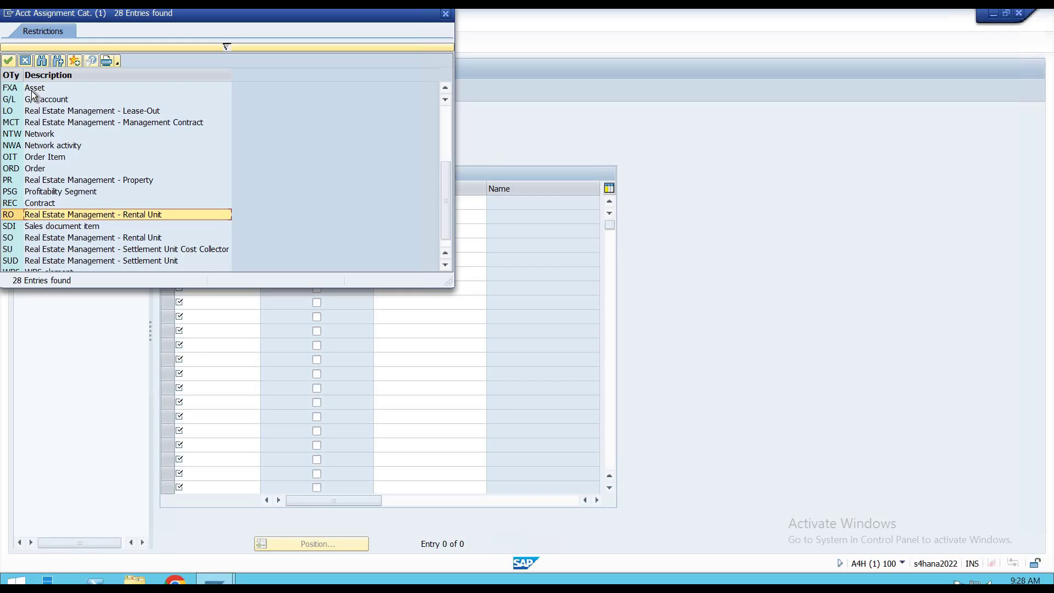
left_click(30, 88)
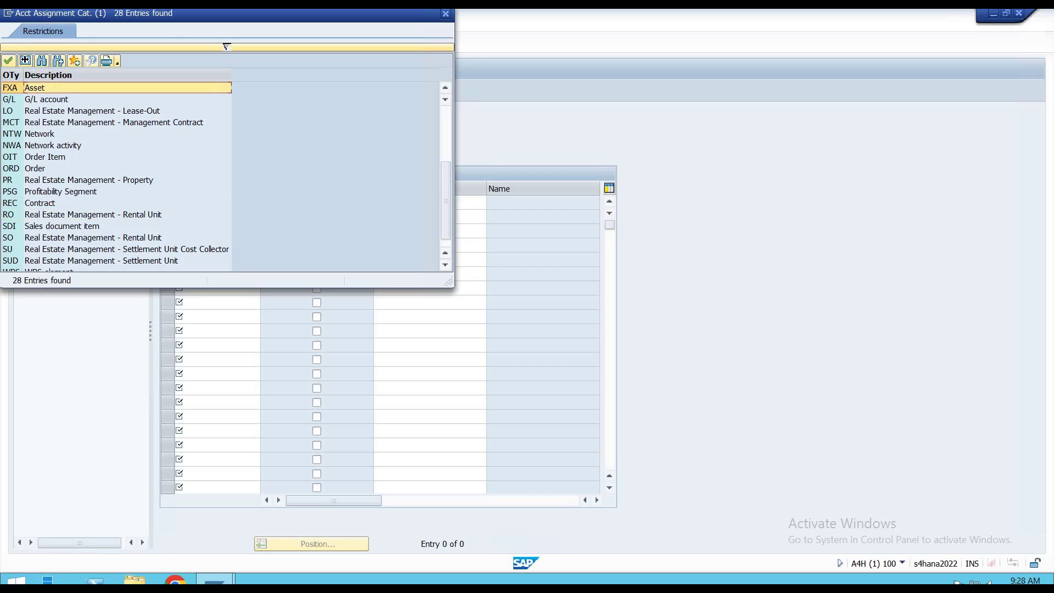
key("Escape")
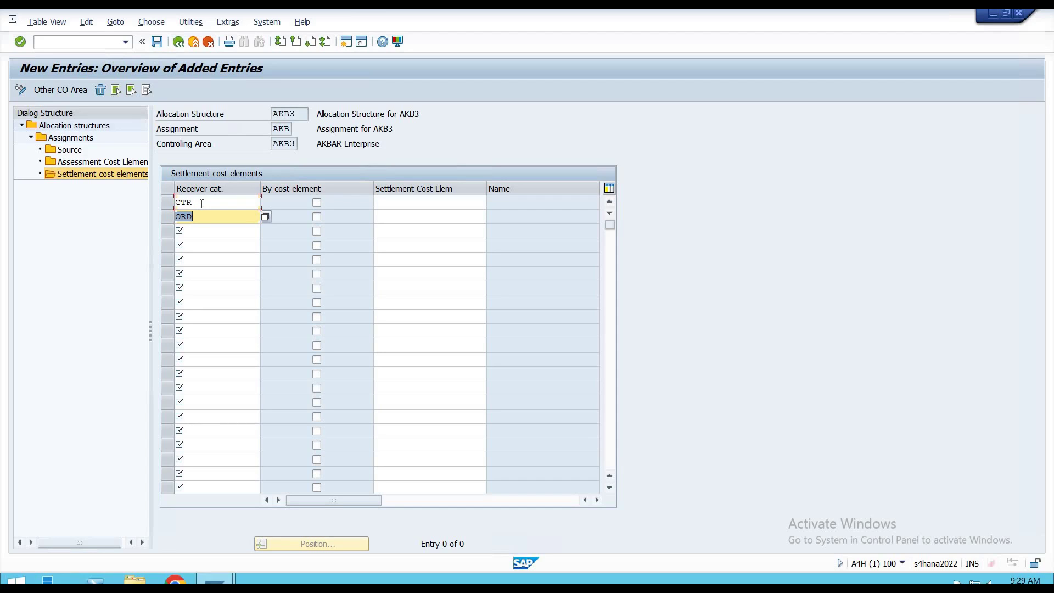
- Flag CTR and ORD to settle by cost element and confirm the new entries
key("Up")
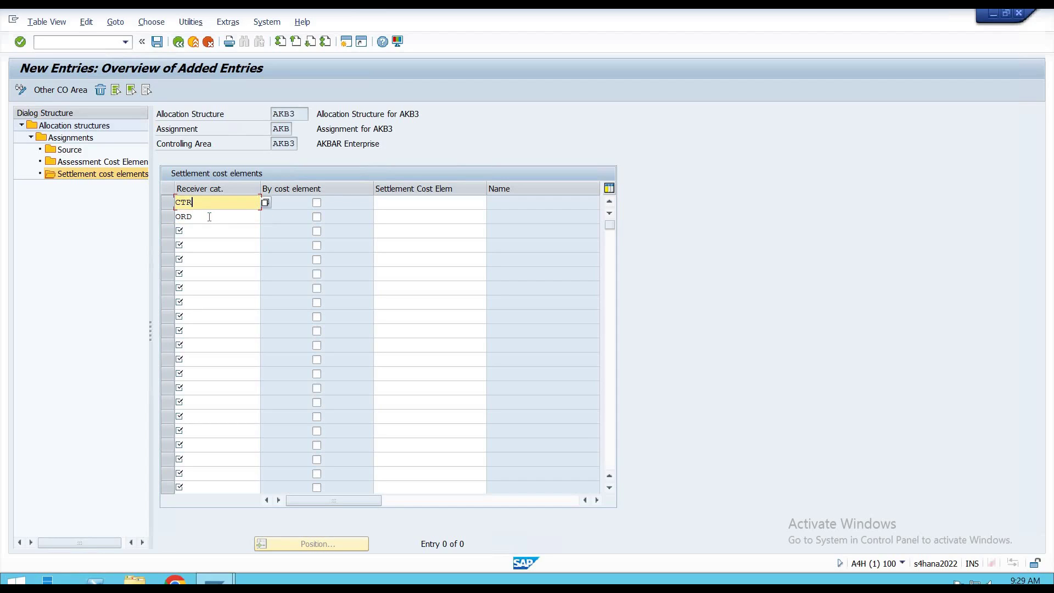
left_click(211, 218)
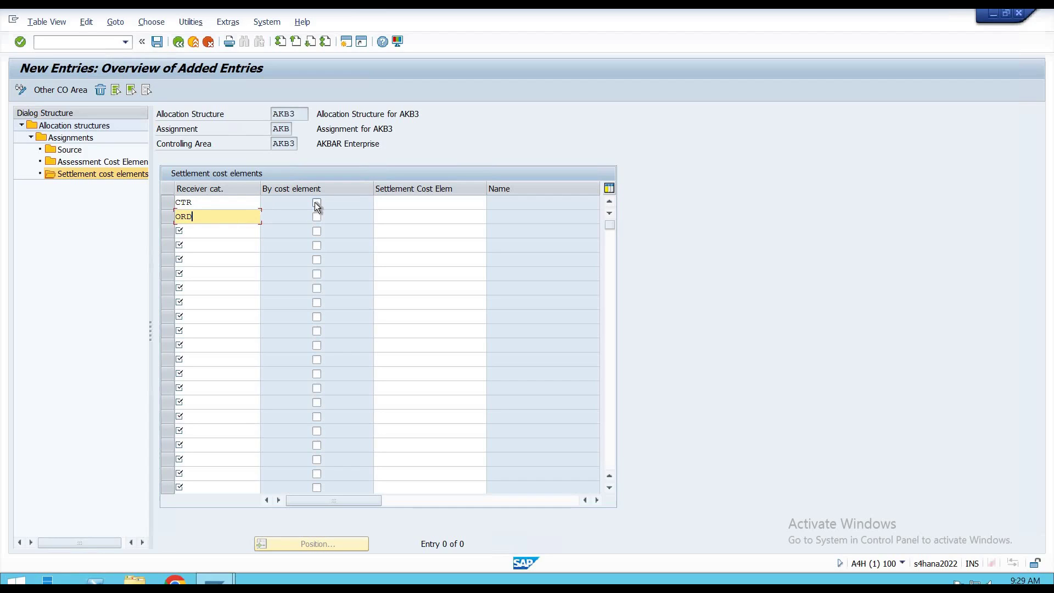
left_click(317, 203)
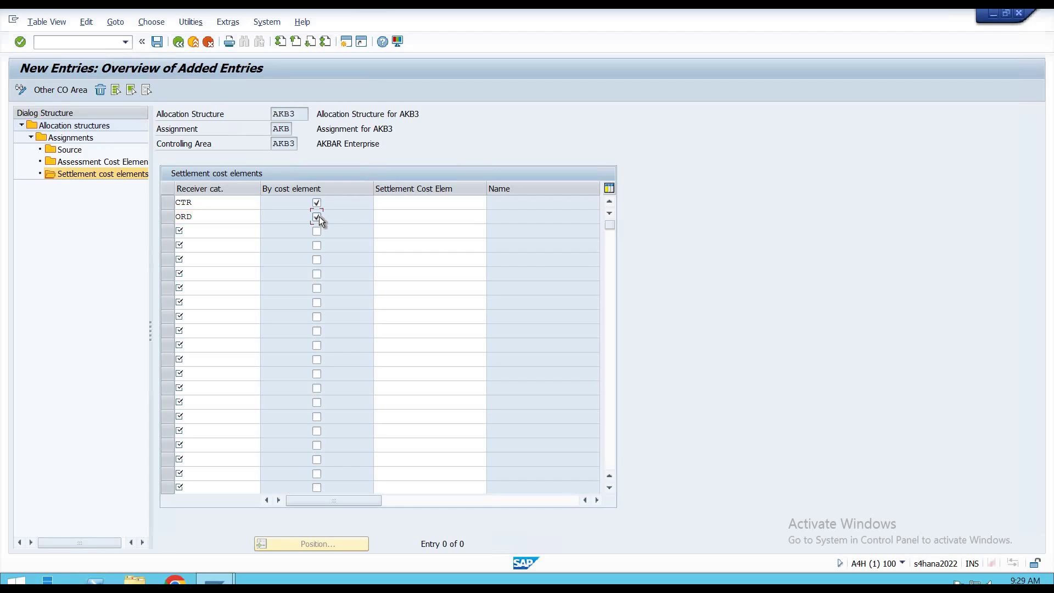
key("Return")
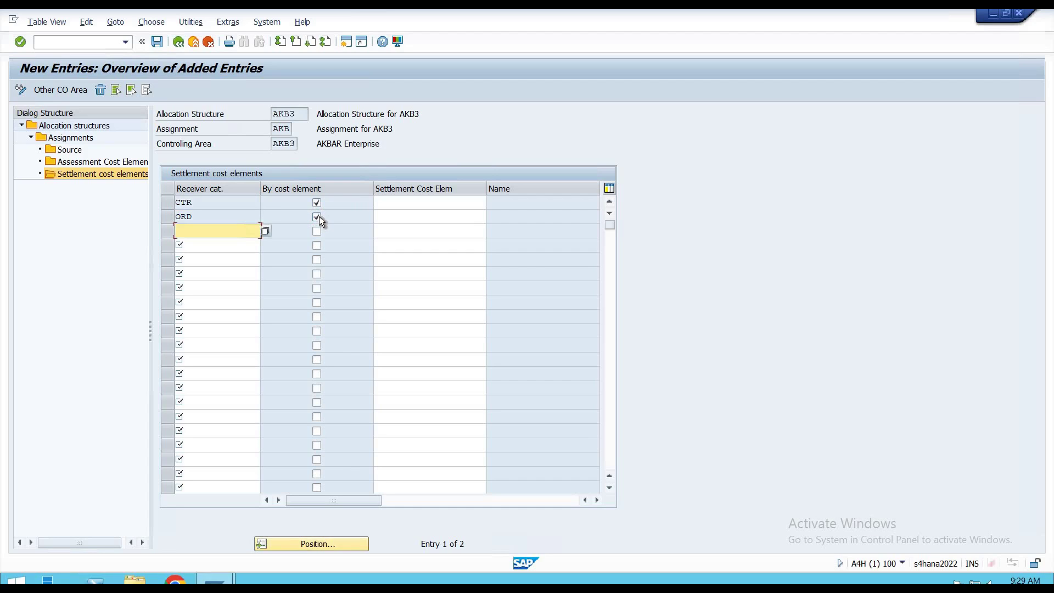
left_click(77, 150)
left_click(105, 176)
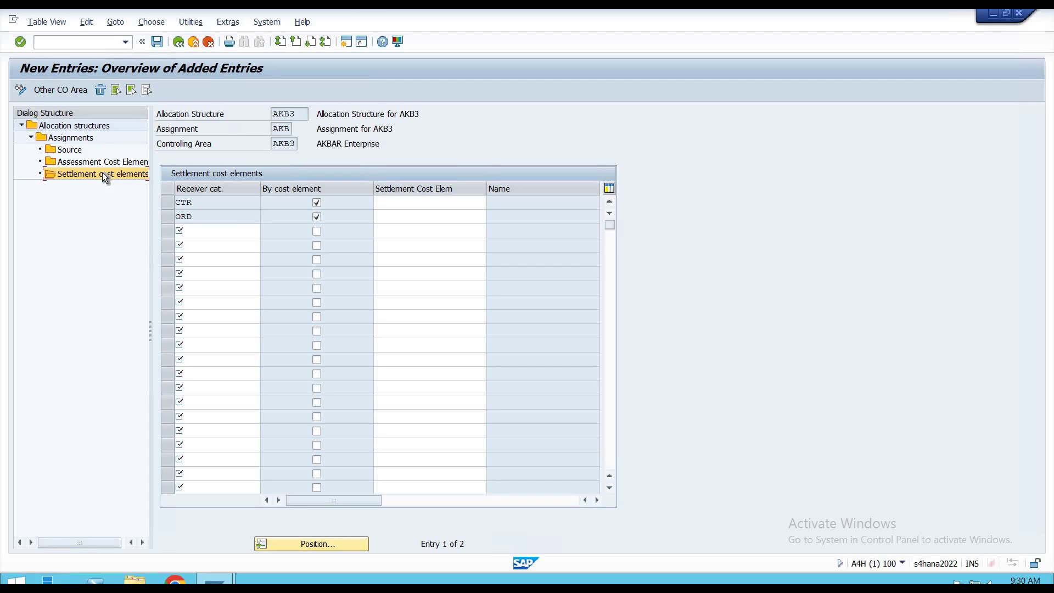
left_click(317, 216)
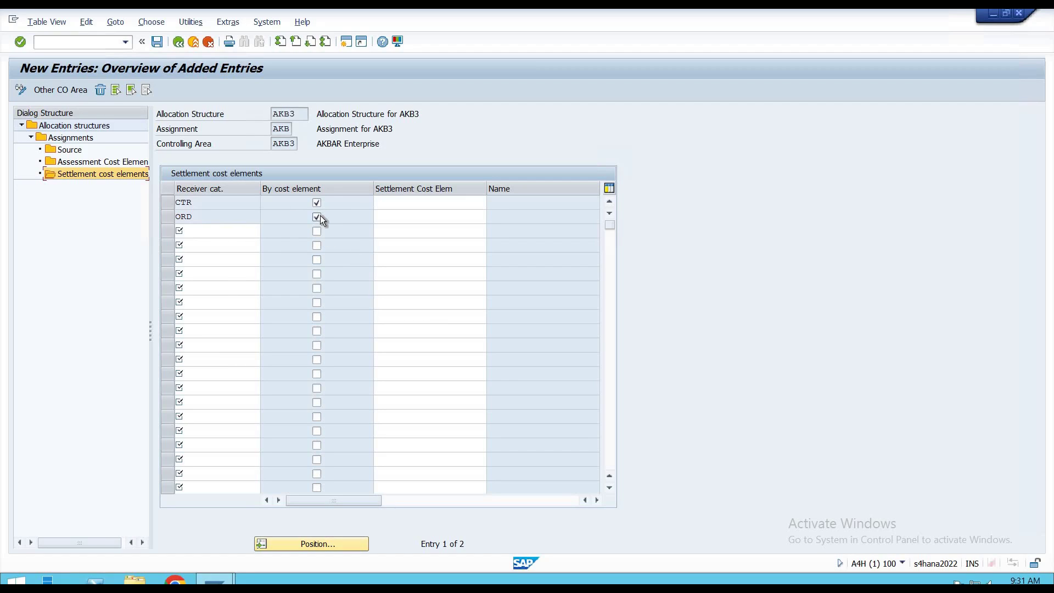
left_click(417, 215)
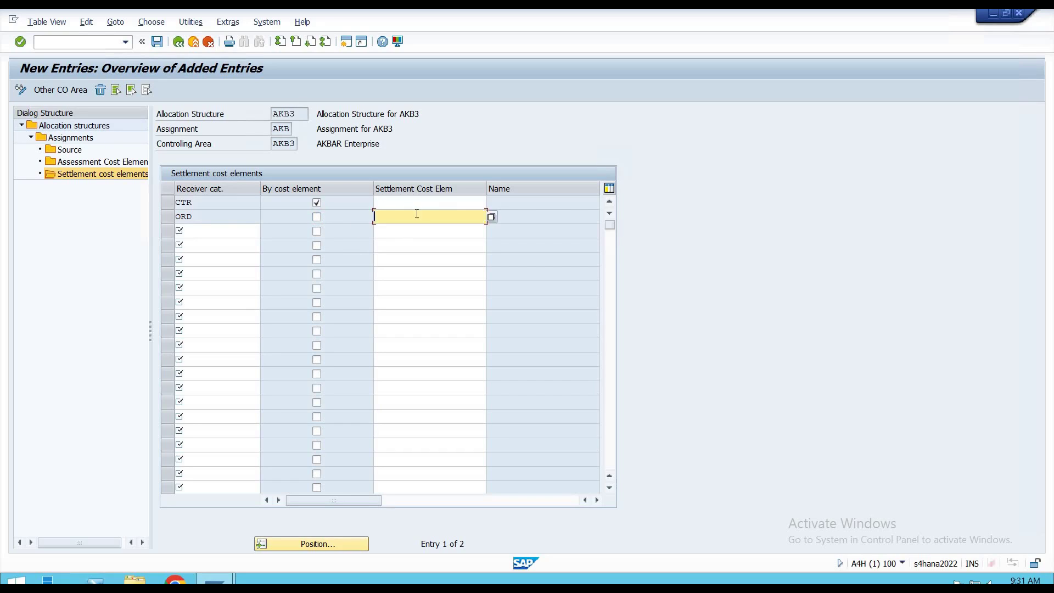
left_click(491, 218)
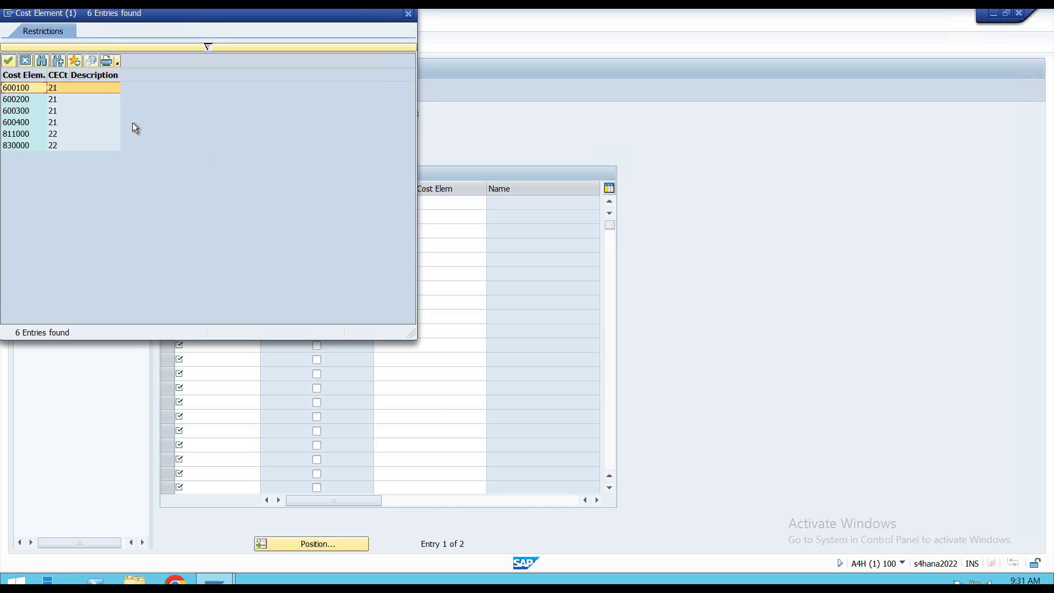
left_click(210, 48)
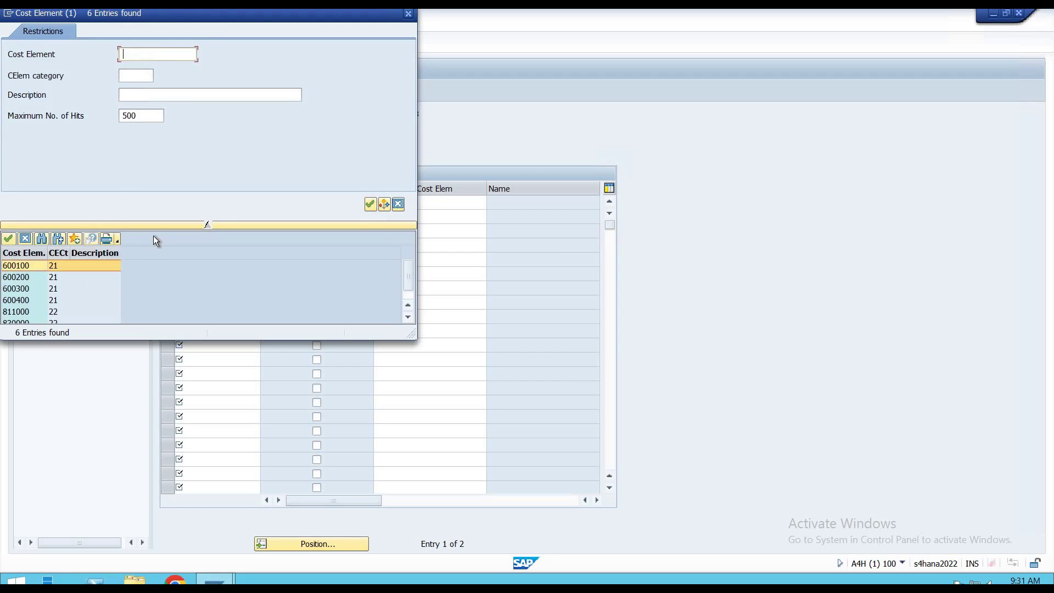
left_click(408, 294)
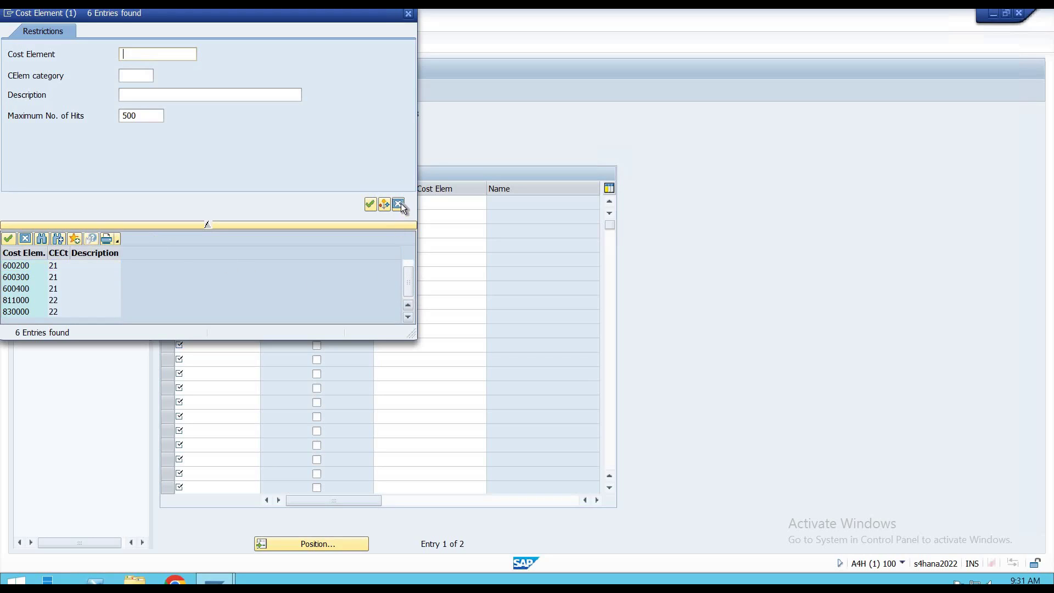
left_click(400, 204)
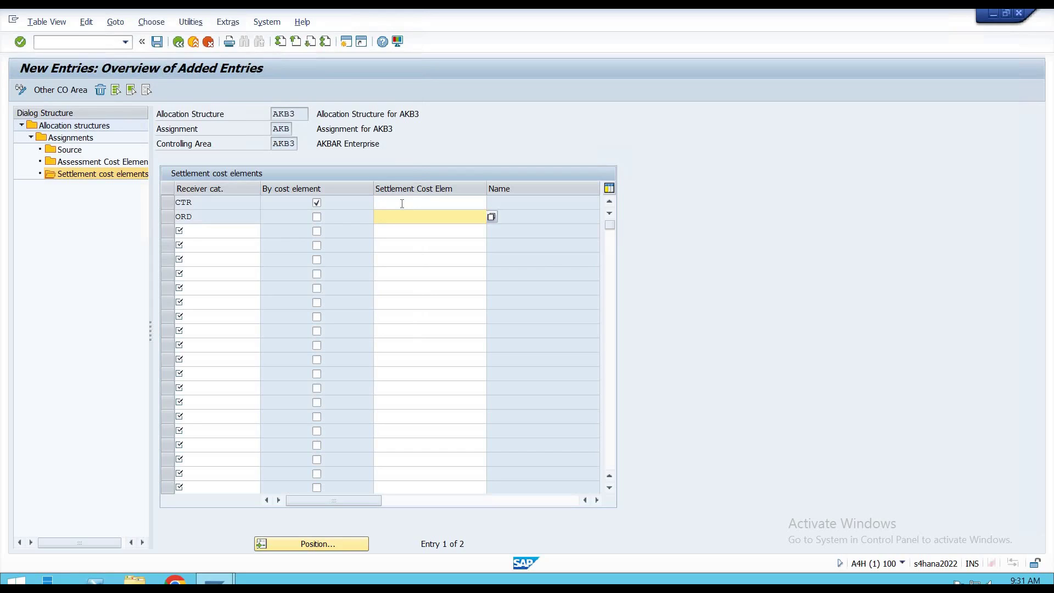
key("alt+Tab")
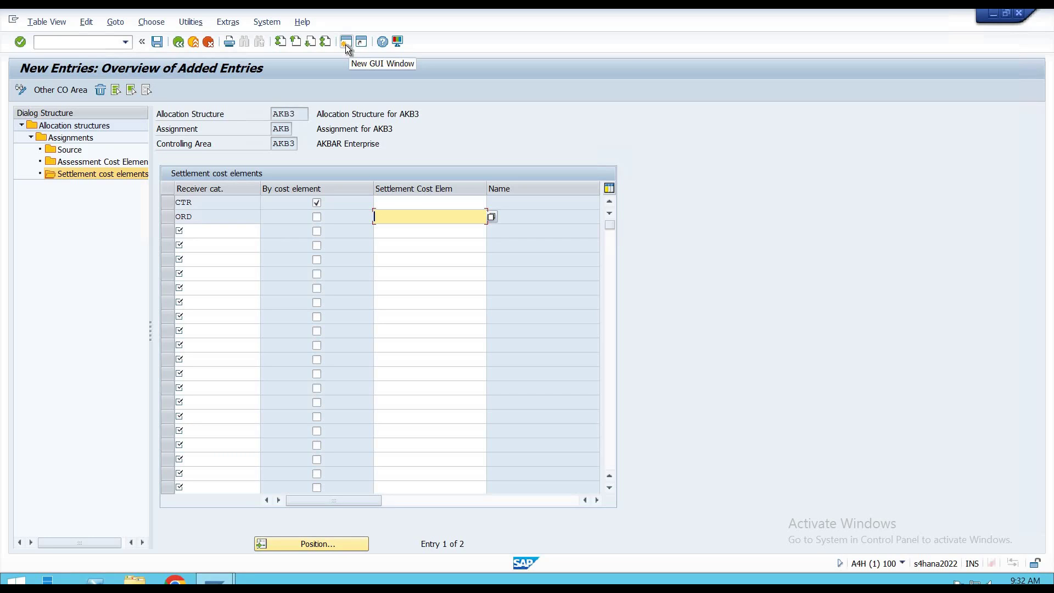
- Open a second SAP GUI session with the Easy Access menu
left_click(345, 44)
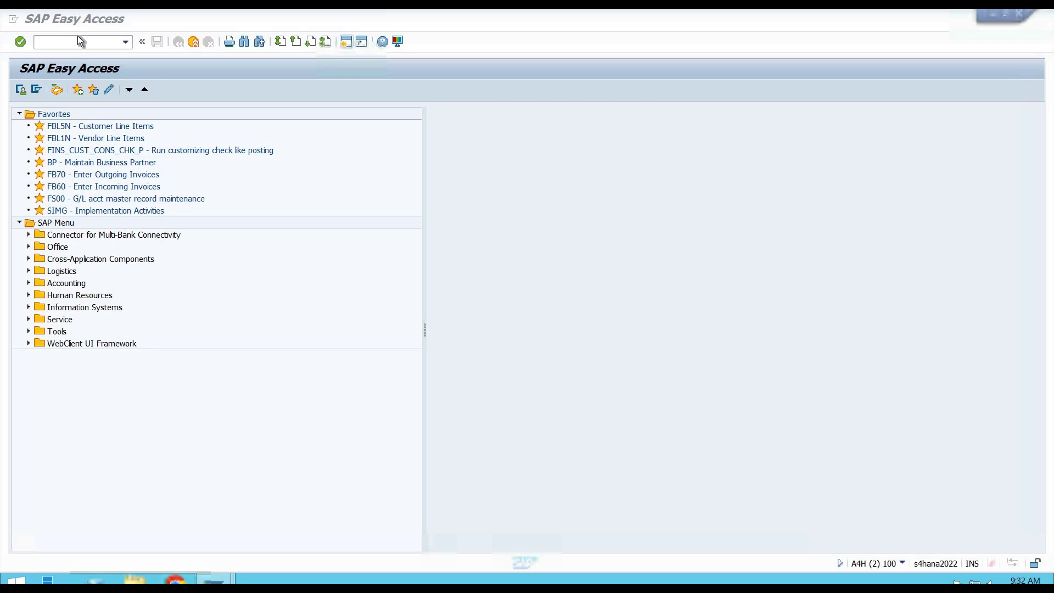
- Run FS00 and create new G/L account 1005 from the Expenses branch
left_click(78, 42)
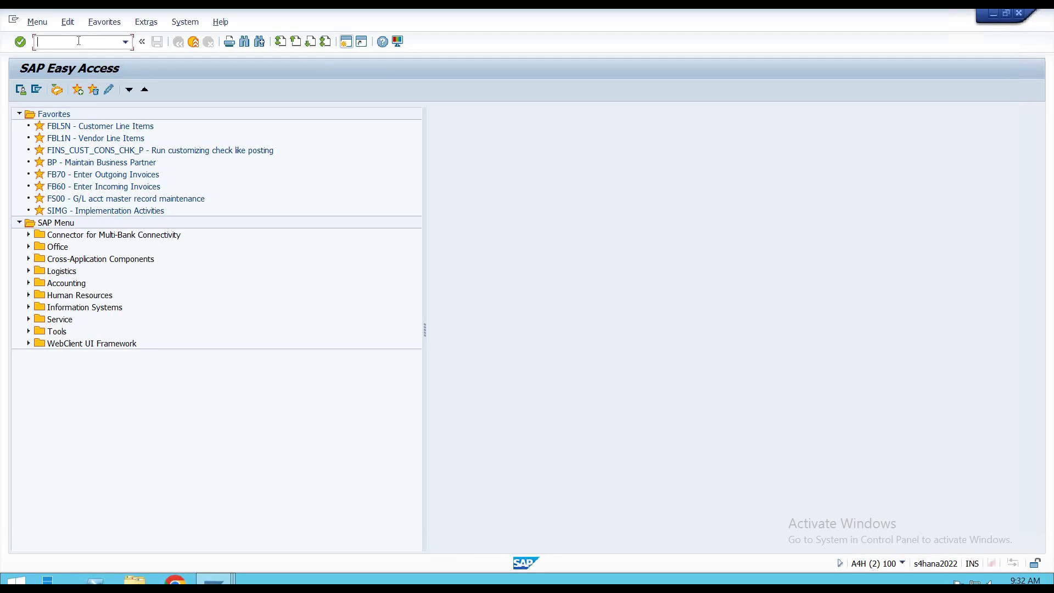
type("fs00")
key("Return")
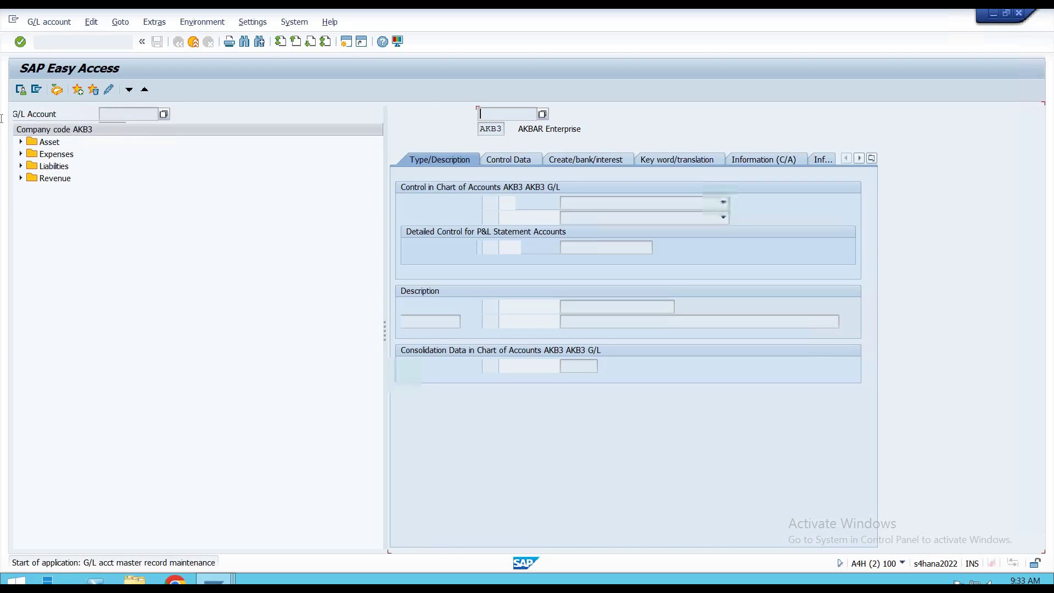
left_click(21, 154)
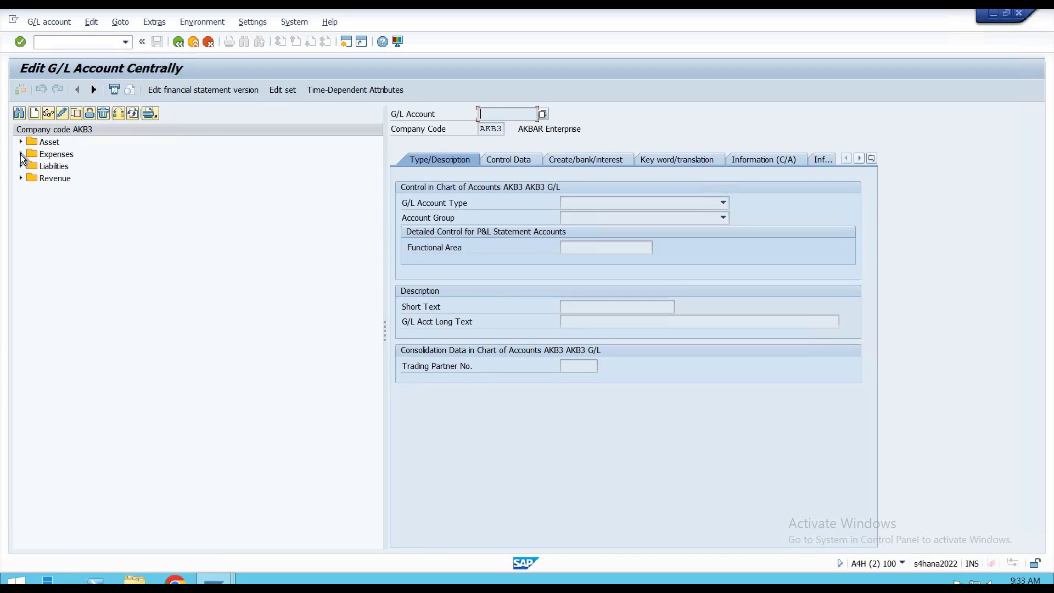
left_click(34, 113)
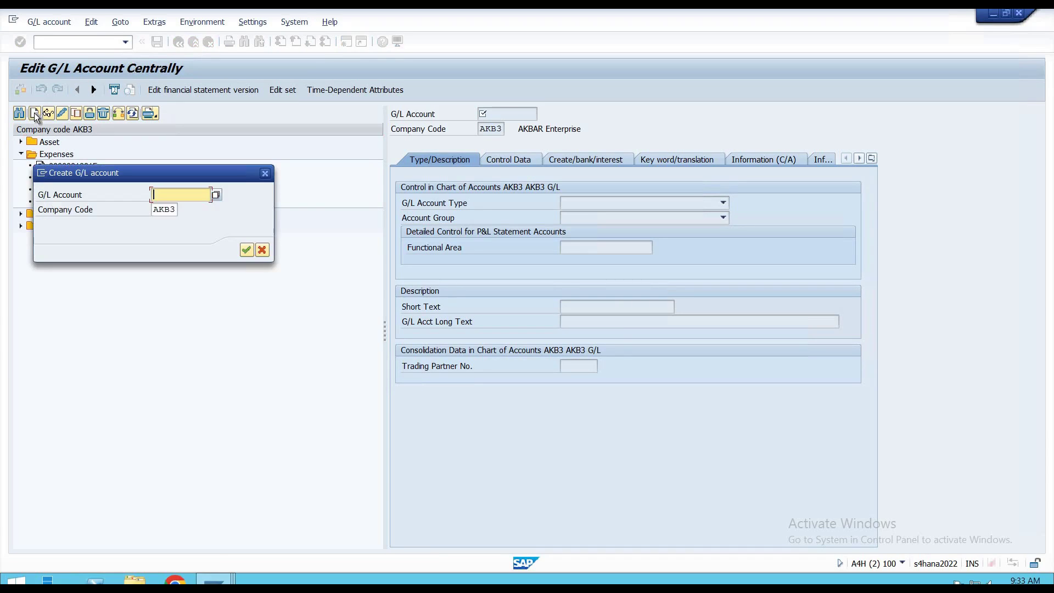
type("1005")
key("Return")
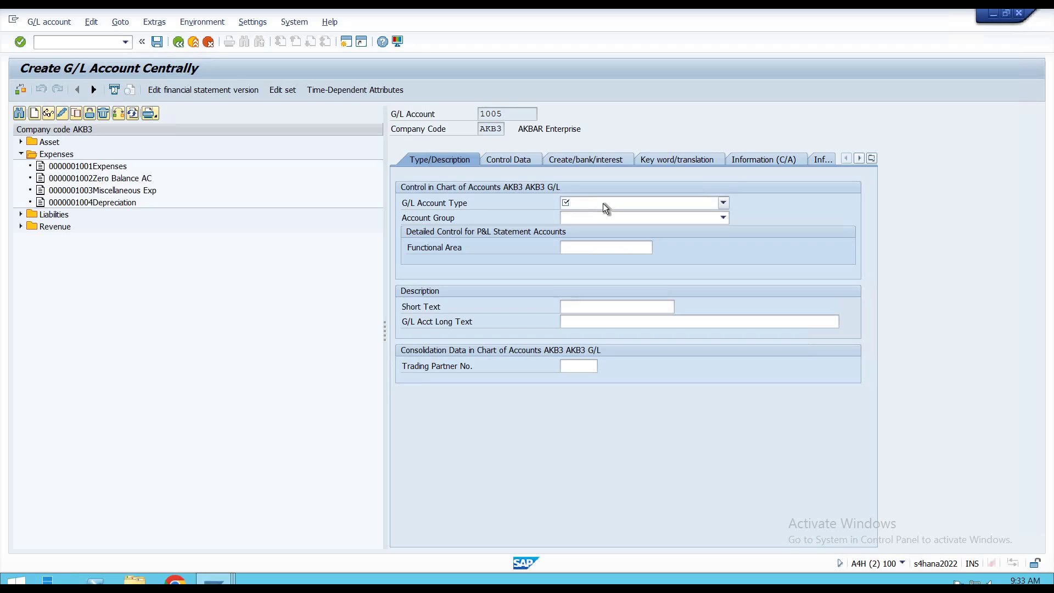
- Set account type S Secondary Costs and account group EXP Expenses
left_click(603, 203)
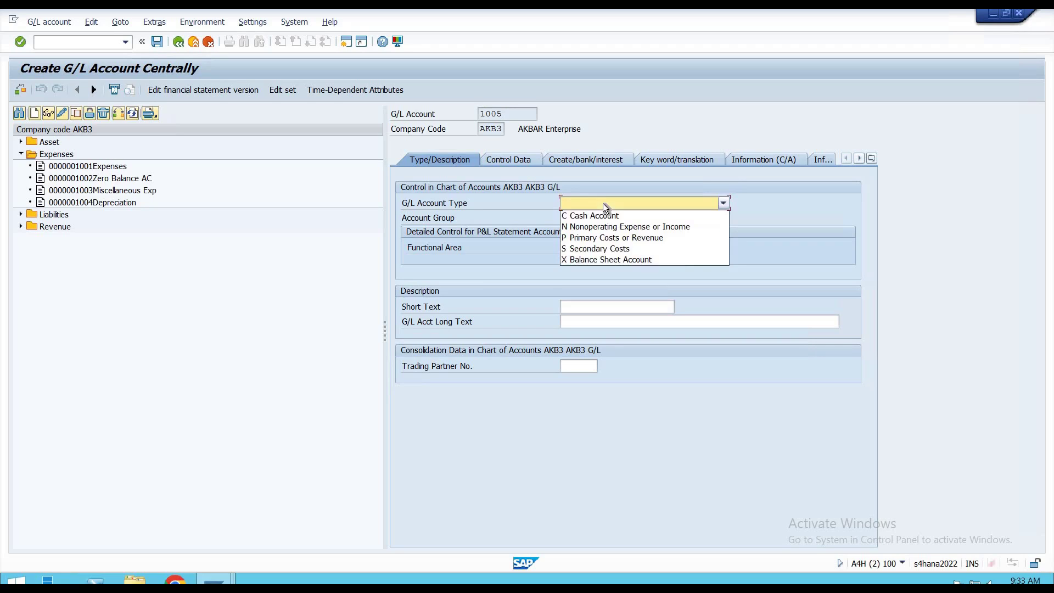
left_click(602, 249)
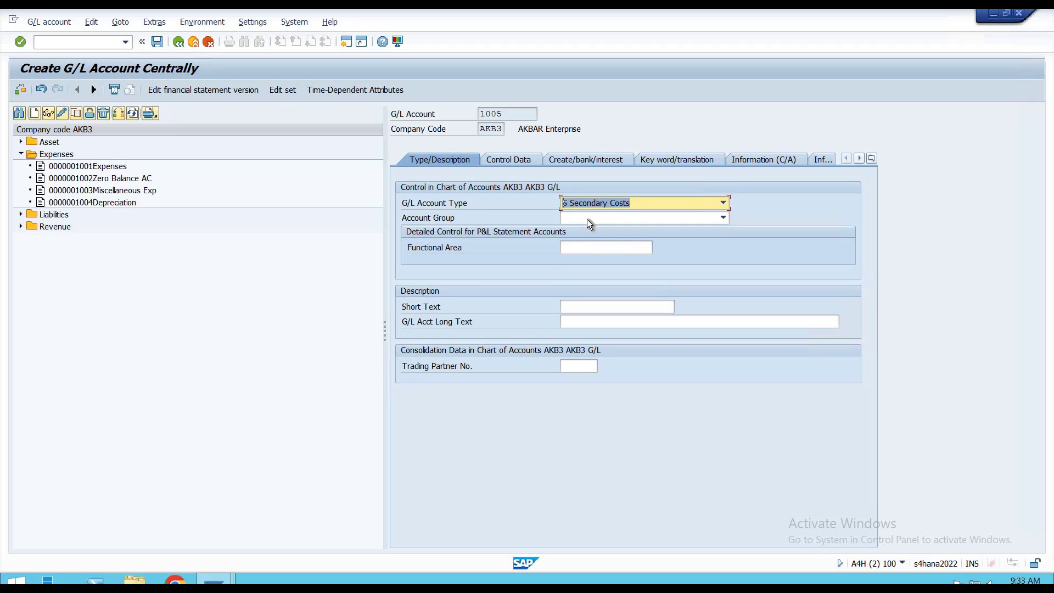
left_click(587, 219)
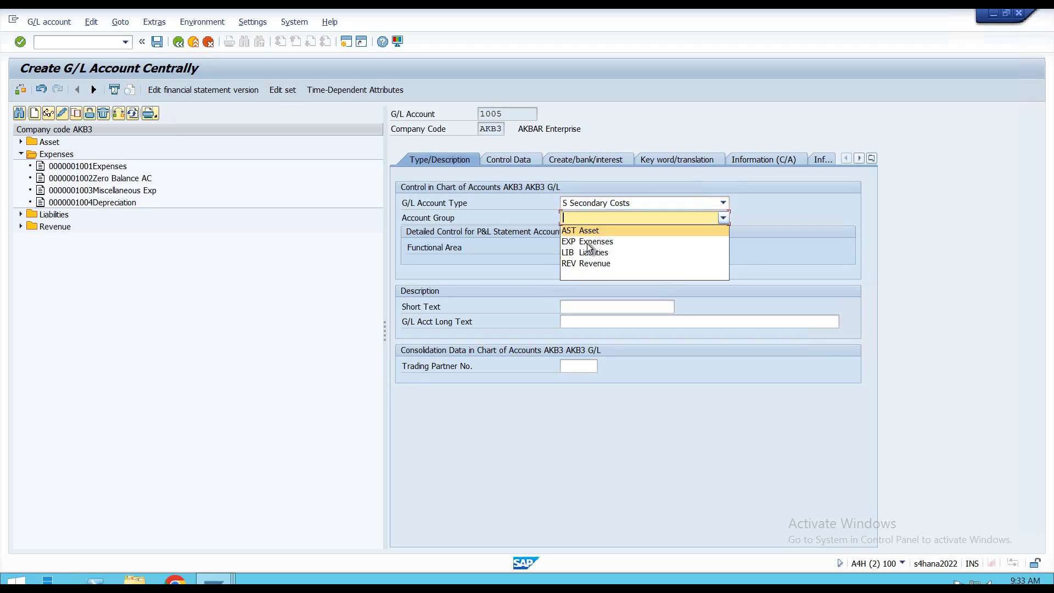
left_click(589, 243)
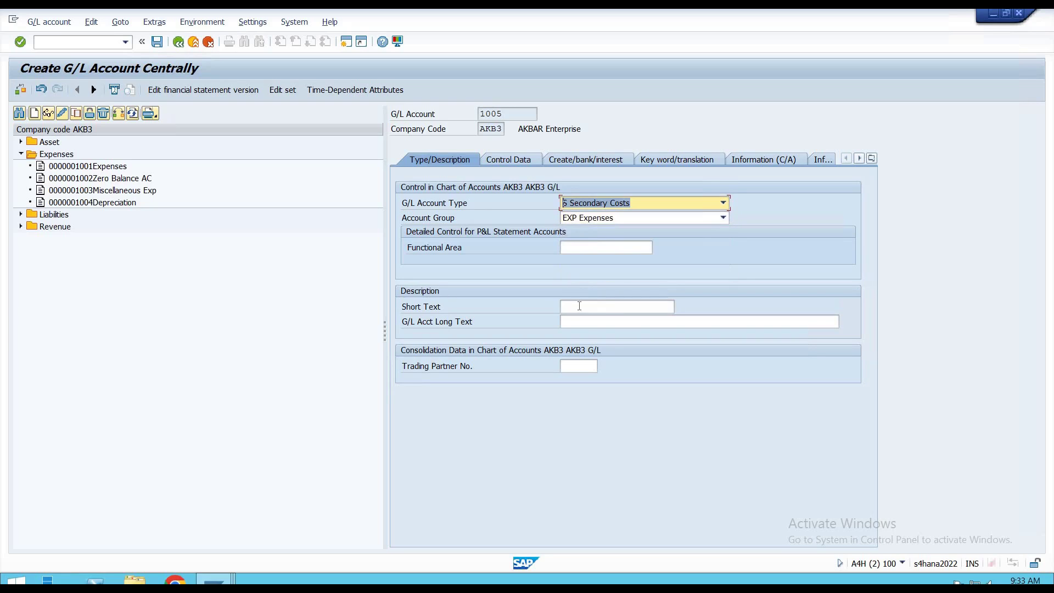
- Enter 'Settlement CE' as both the short text and long text
left_click(580, 306)
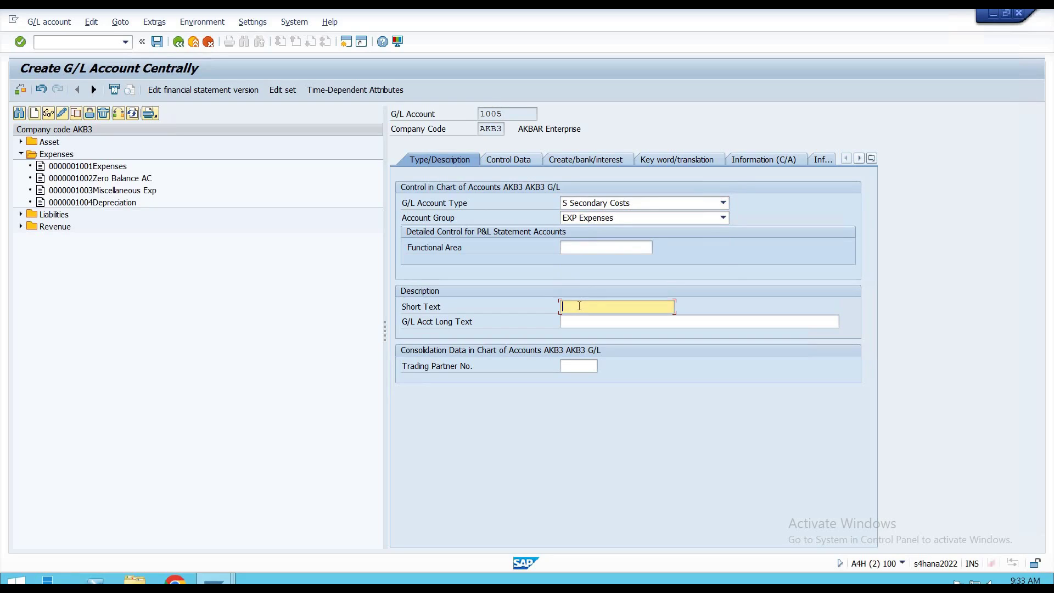
type("Settlem")
type("m")
type("ent")
key("BackSpace")
key("BackSpace")
key("BackSpace")
key("BackSpace")
key("BackSpace")
type("ent")
key("BackSpace")
key("BackSpace")
key("BackSpace")
type("ment CE")
key("Return")
key("ctrl+c")
key("Tab")
key("ctrl+v")
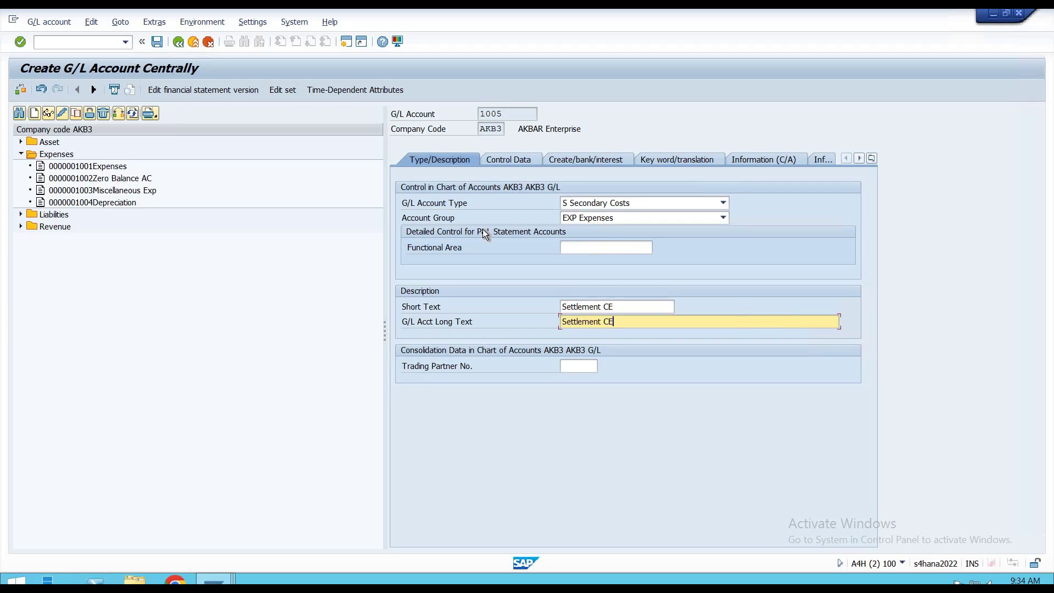
- In account 1005's control data, choose cost element category 21 Internal settlement
left_click(518, 159)
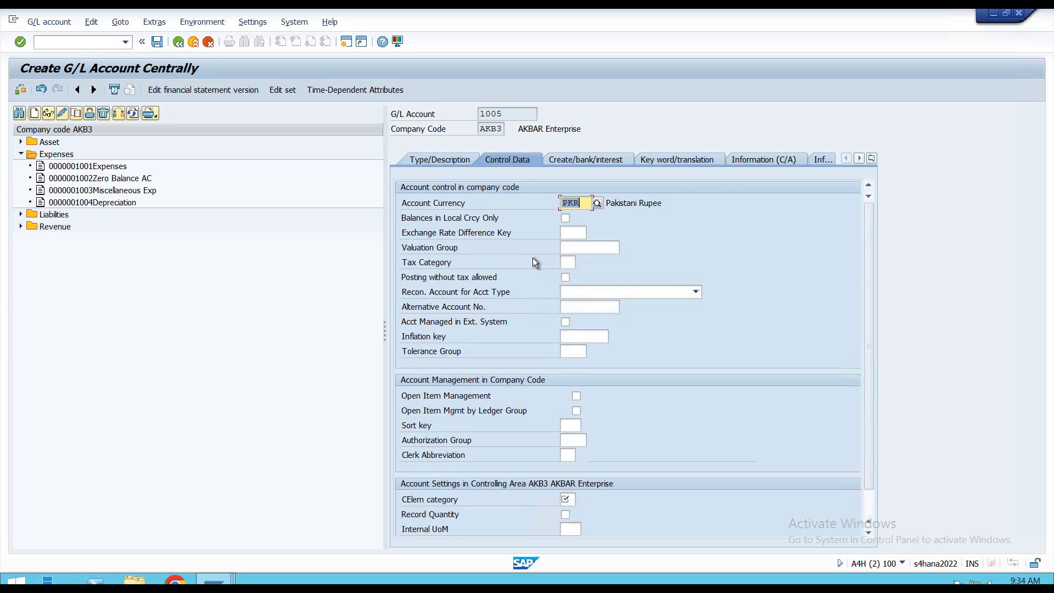
left_click(566, 499)
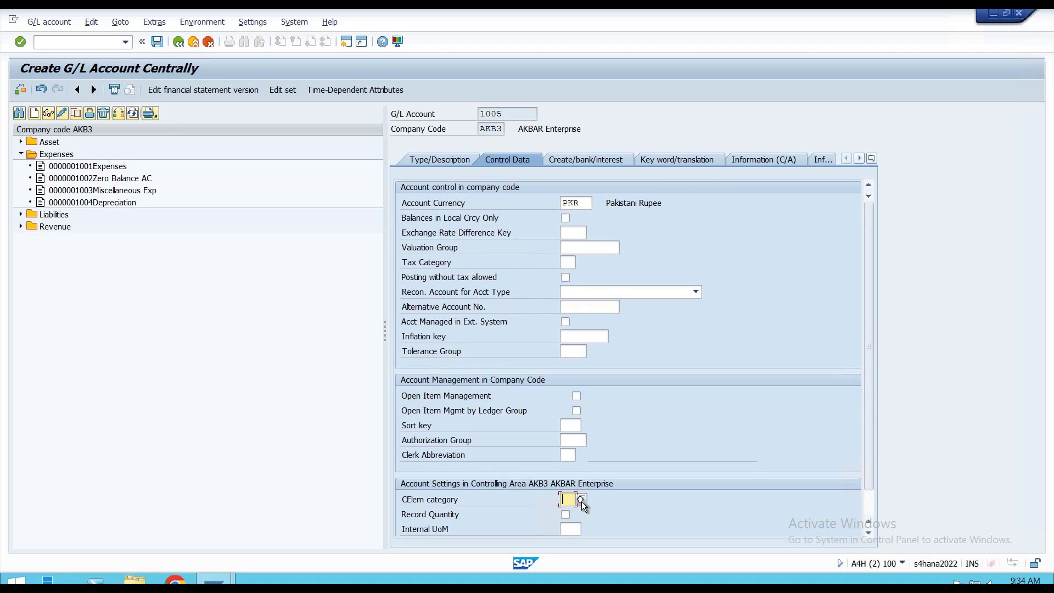
left_click(581, 500)
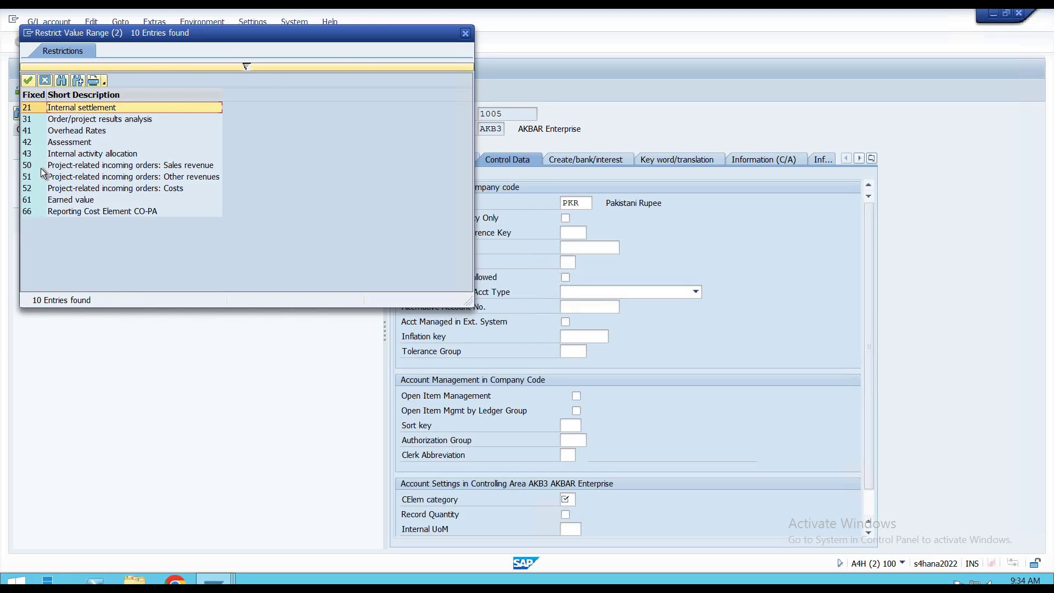
key("Return")
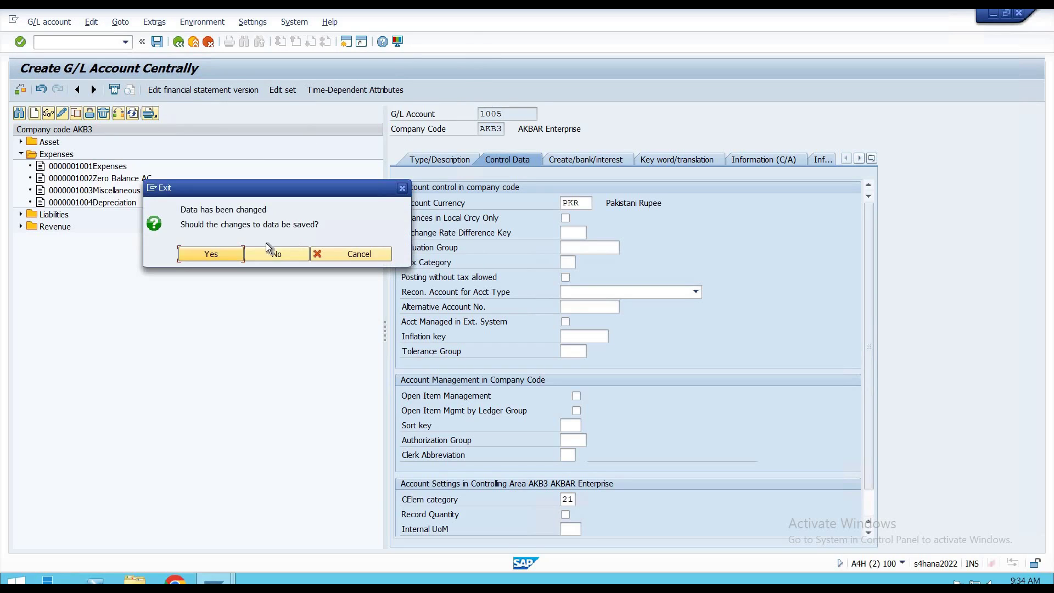
- Confirm saving account 1005 and dismiss the missing field status group error
left_click(206, 259)
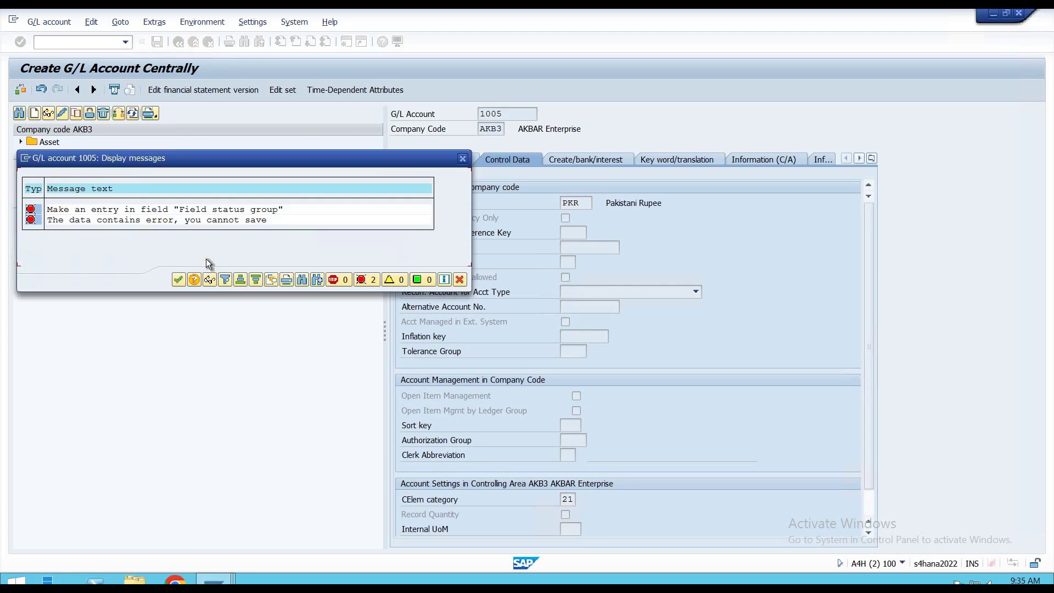
left_click(177, 280)
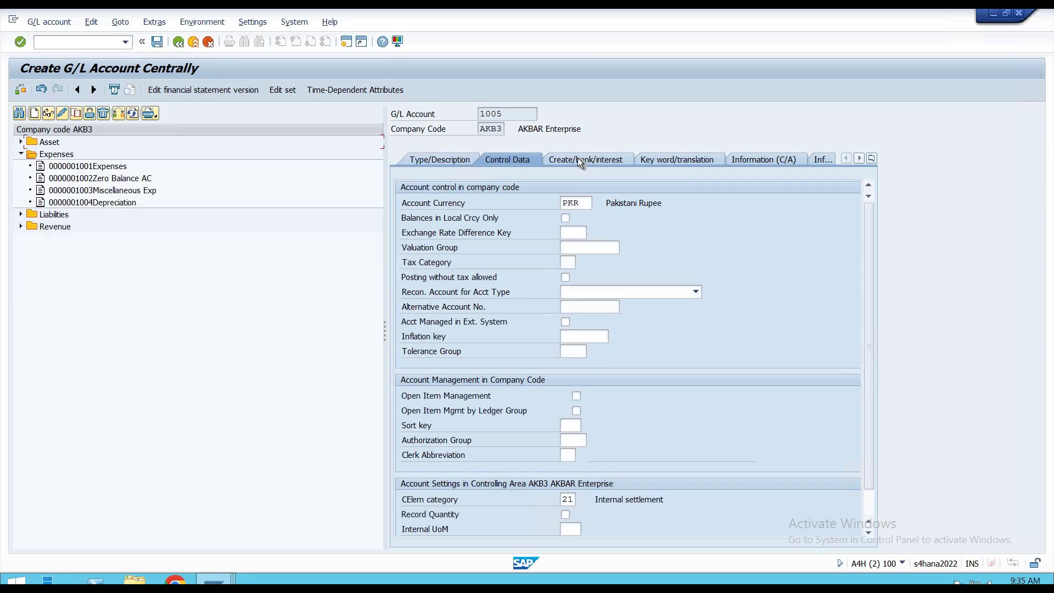
- Enter field status group G001 for account 1005 and save the account
left_click(577, 159)
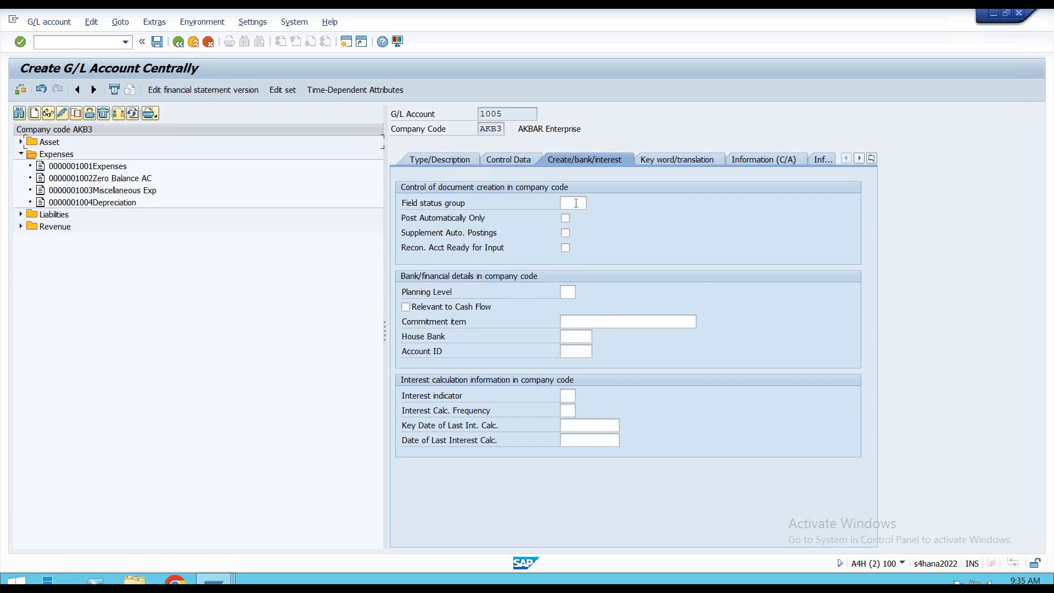
left_click(576, 203)
key("F4")
left_click(576, 203)
type("g")
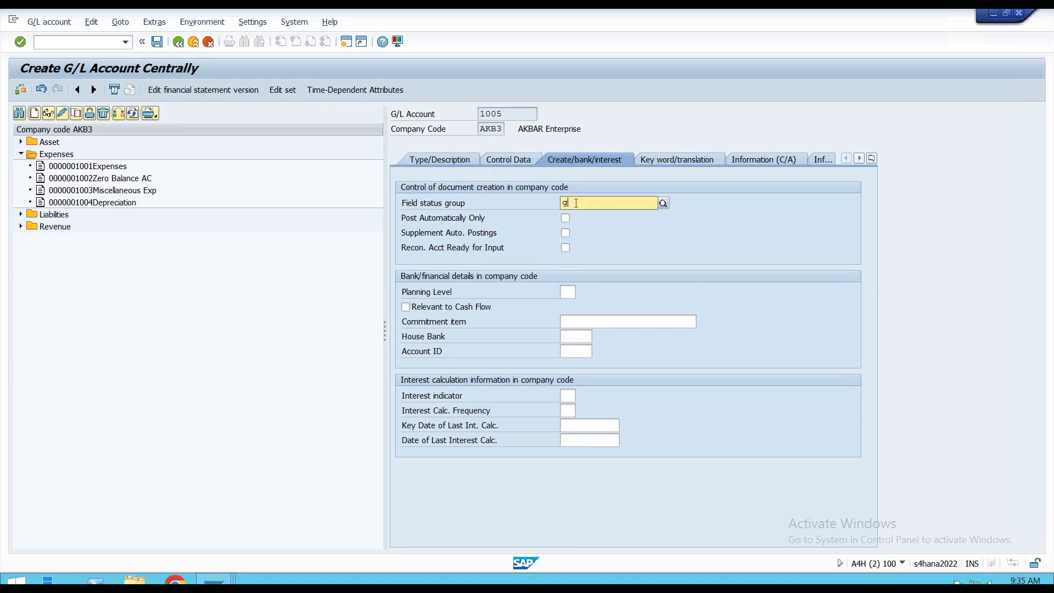
type("001")
key("Return")
key("ctrl+s")
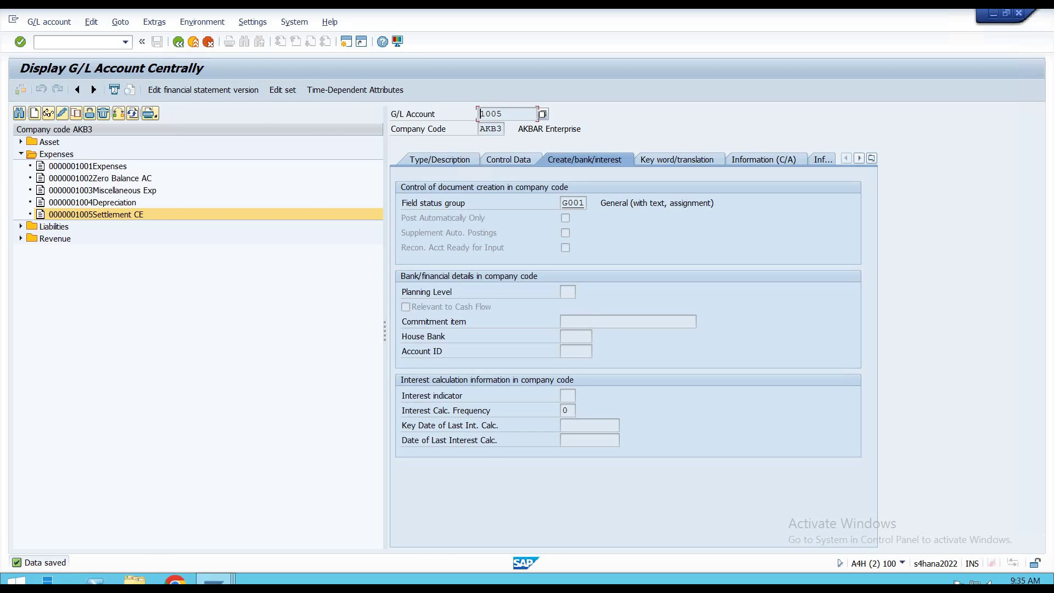
left_click(215, 581)
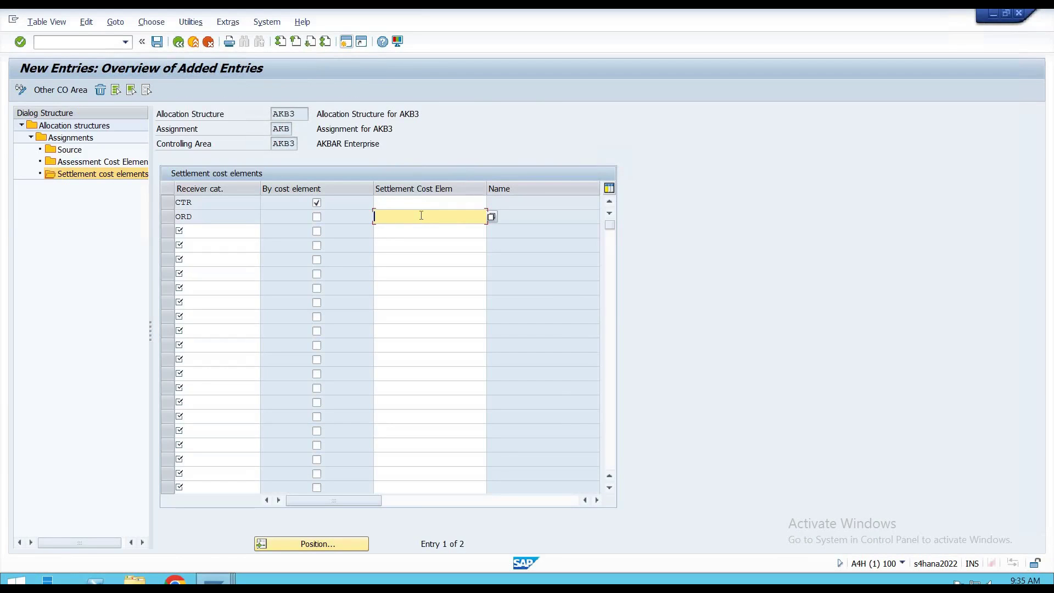
- Enter 1005 as the settlement cost element for receiver category ORD
mouse_move(214, 581)
type("1005")
key("Return")
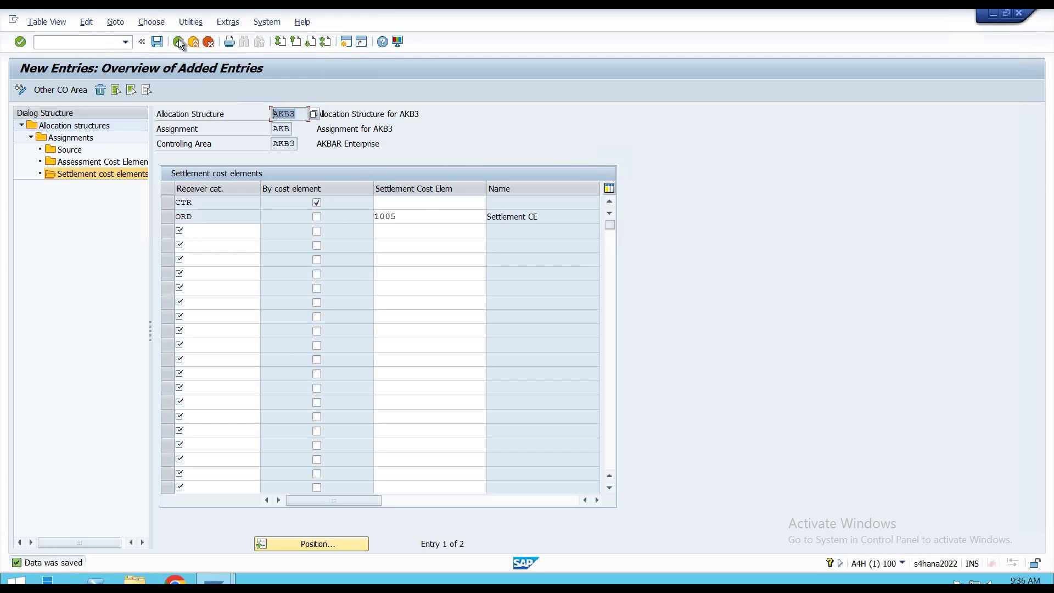
- Back out to the settlement configuration tree and select Maintain Settlement Profiles
left_click(179, 42)
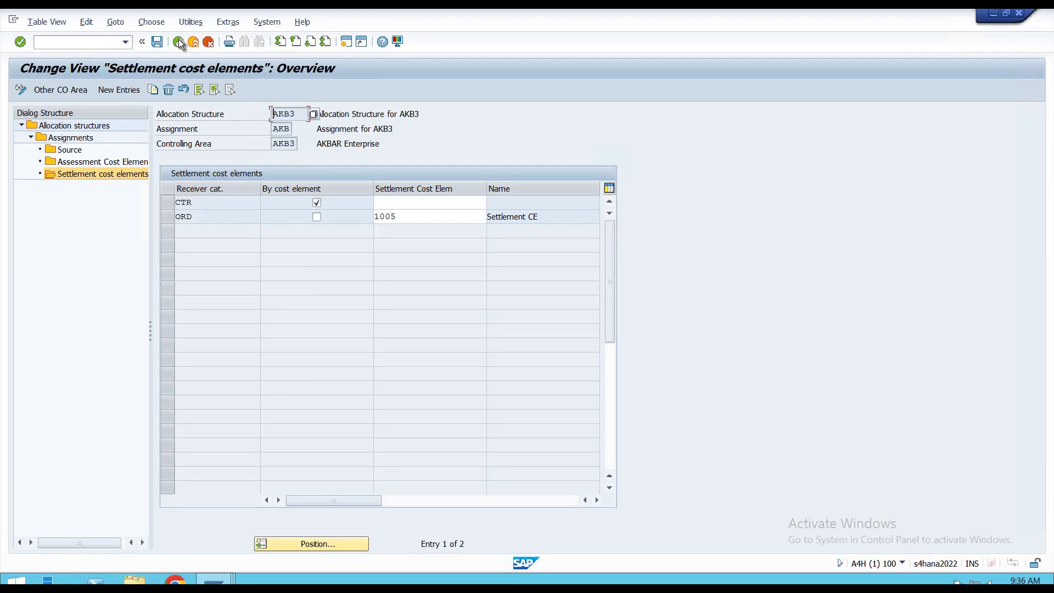
left_click(178, 43)
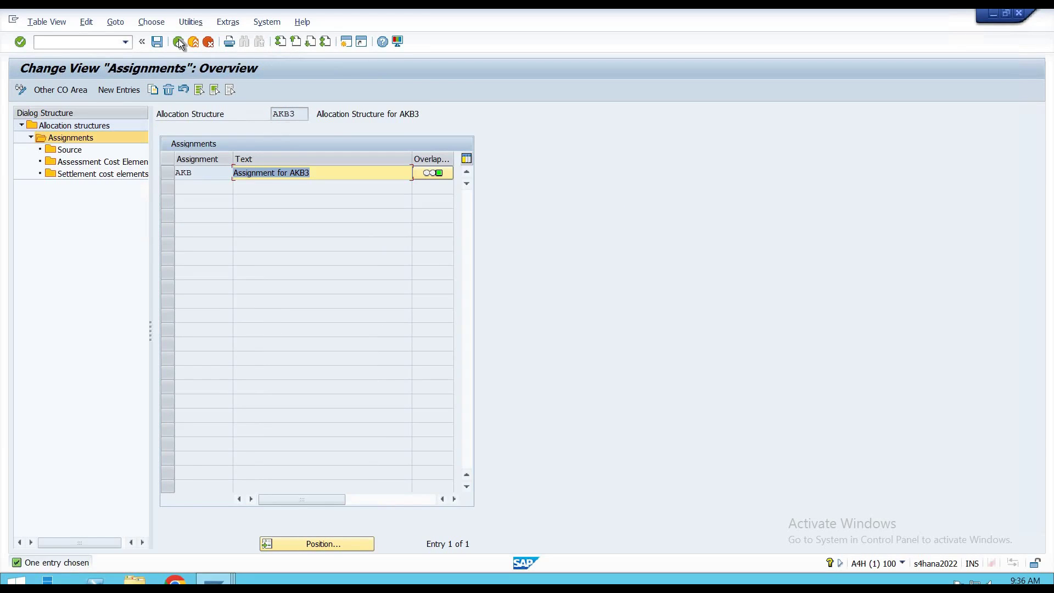
left_click(178, 43)
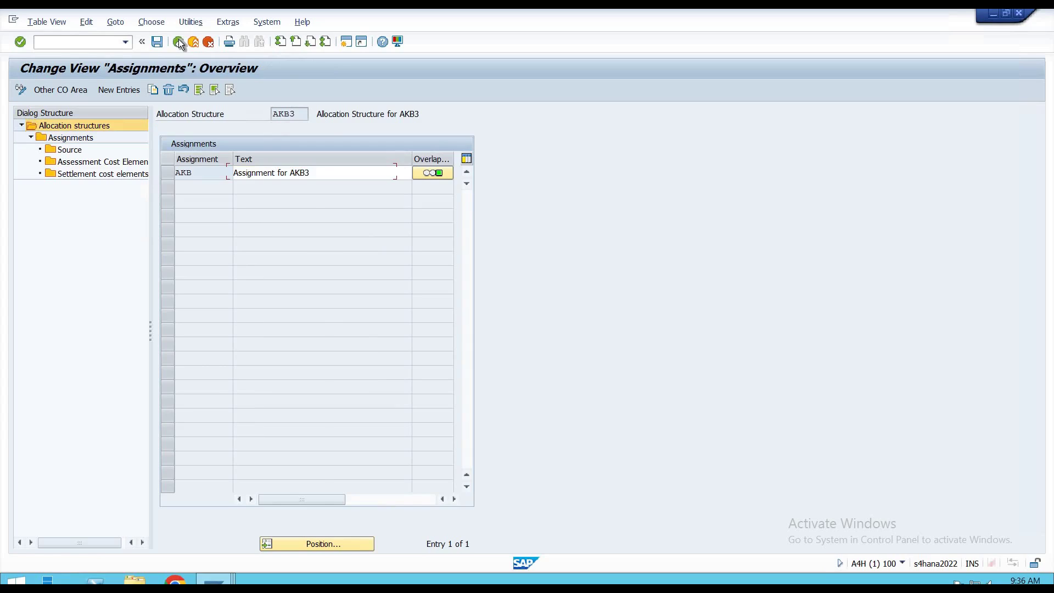
left_click(179, 42)
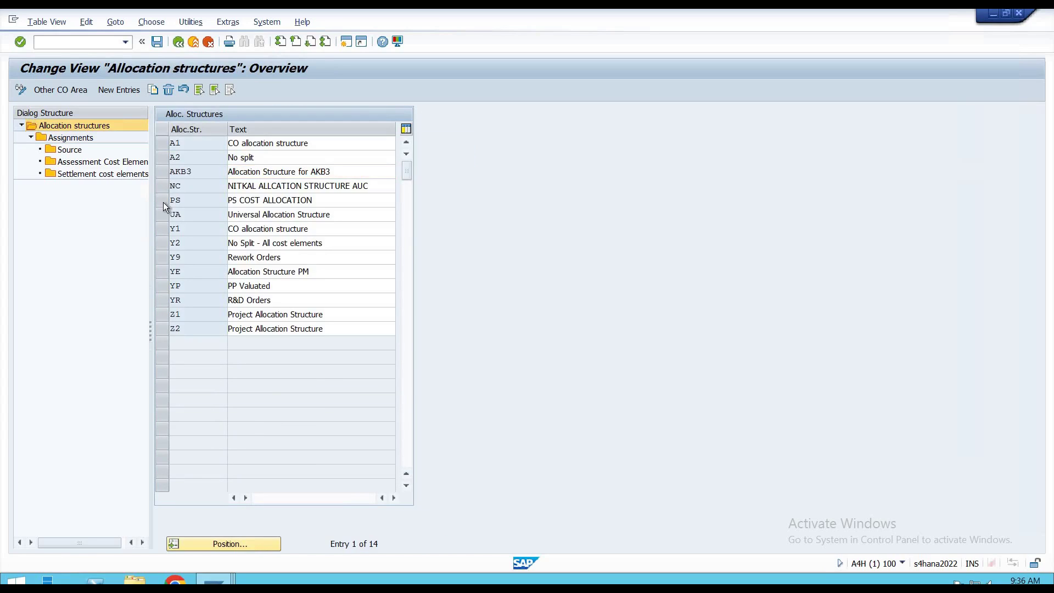
left_click(179, 43)
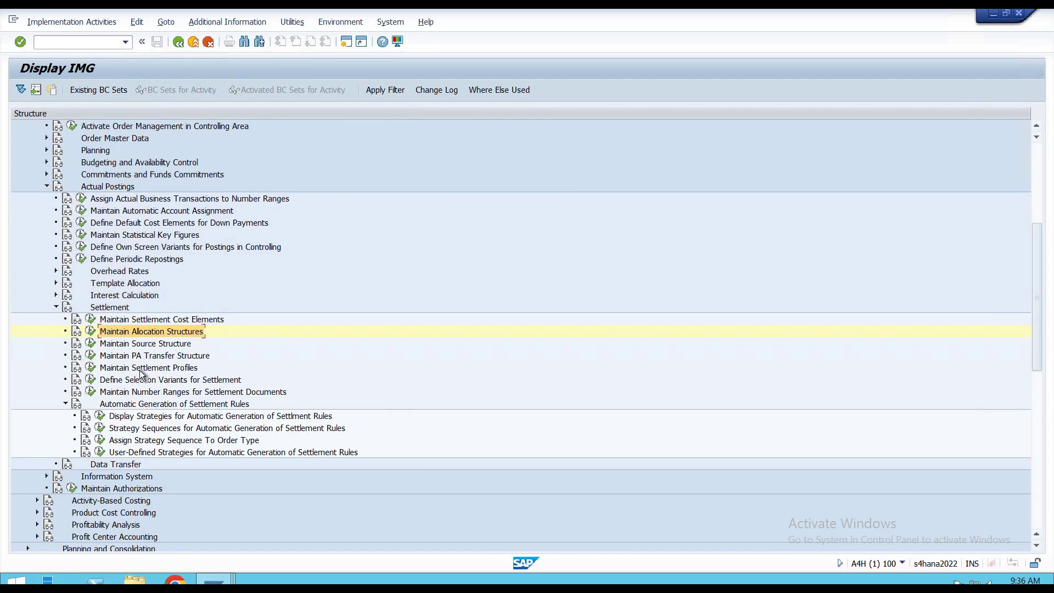
left_click(107, 368)
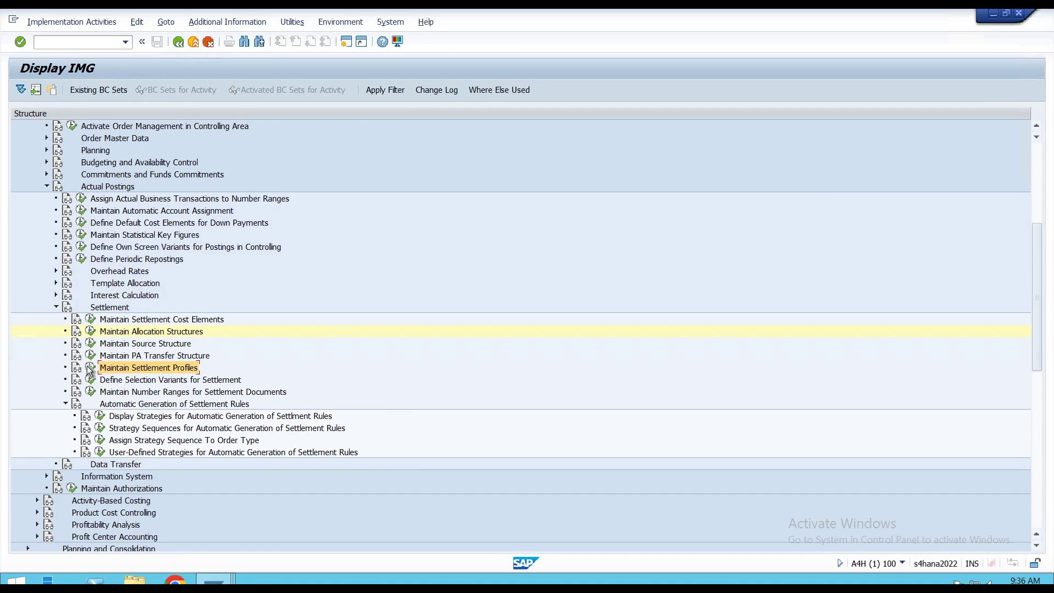
- Run settlement profile maintenance and open the details of profile AKB3
left_click(89, 370)
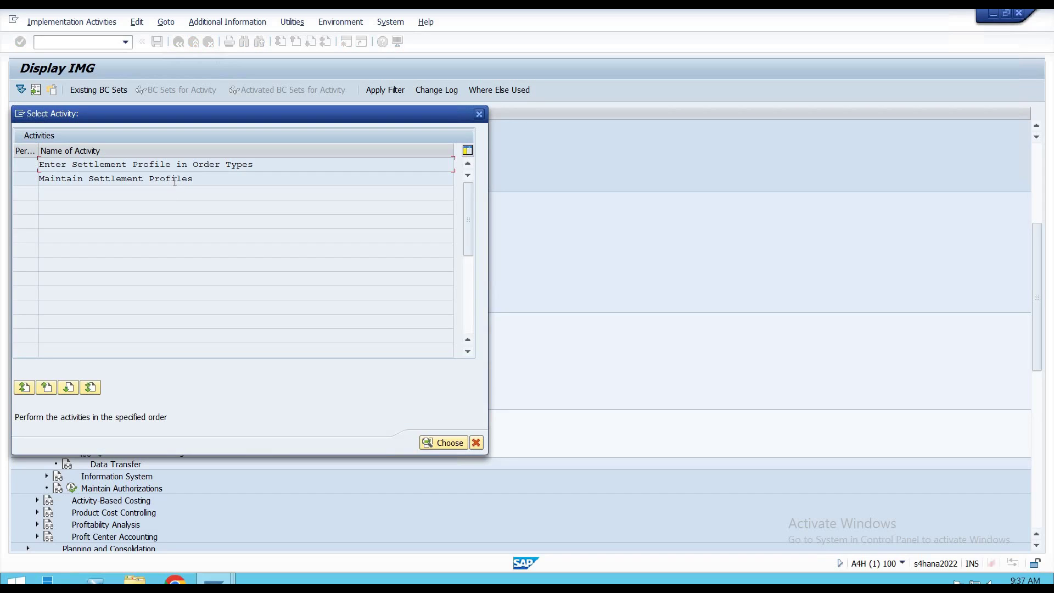
double_click(129, 178)
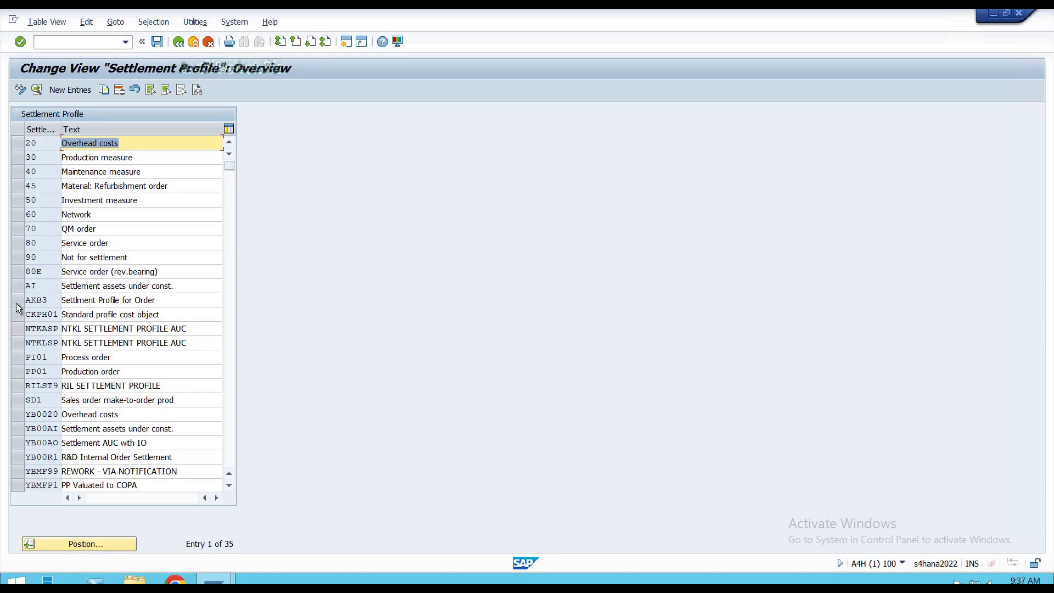
left_click(113, 301)
double_click(113, 301)
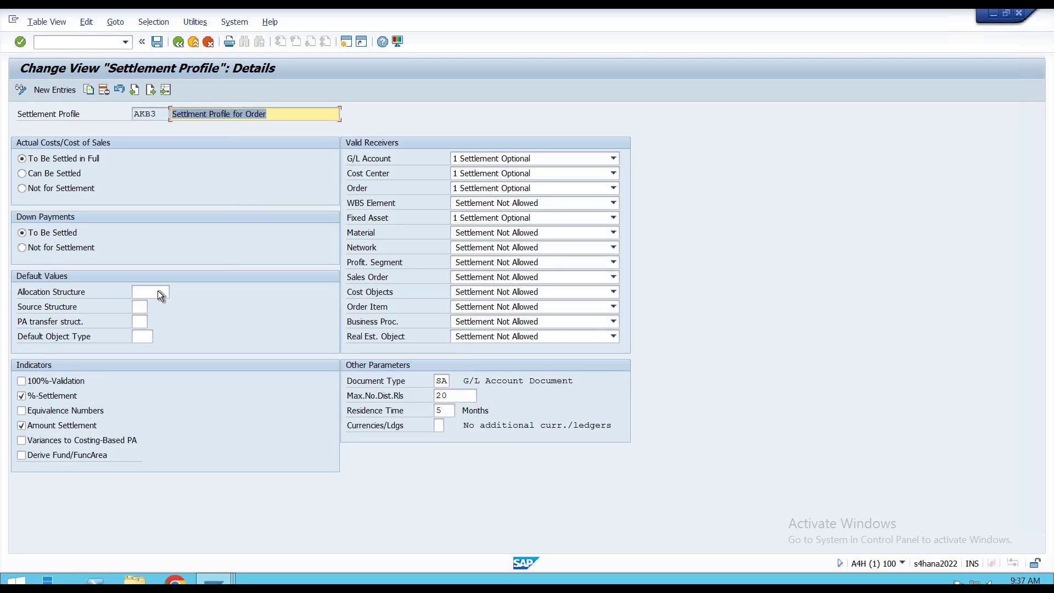
- Set allocation structure AKB3 on profile AKB3, save it, and return to the activity list
left_click(159, 291)
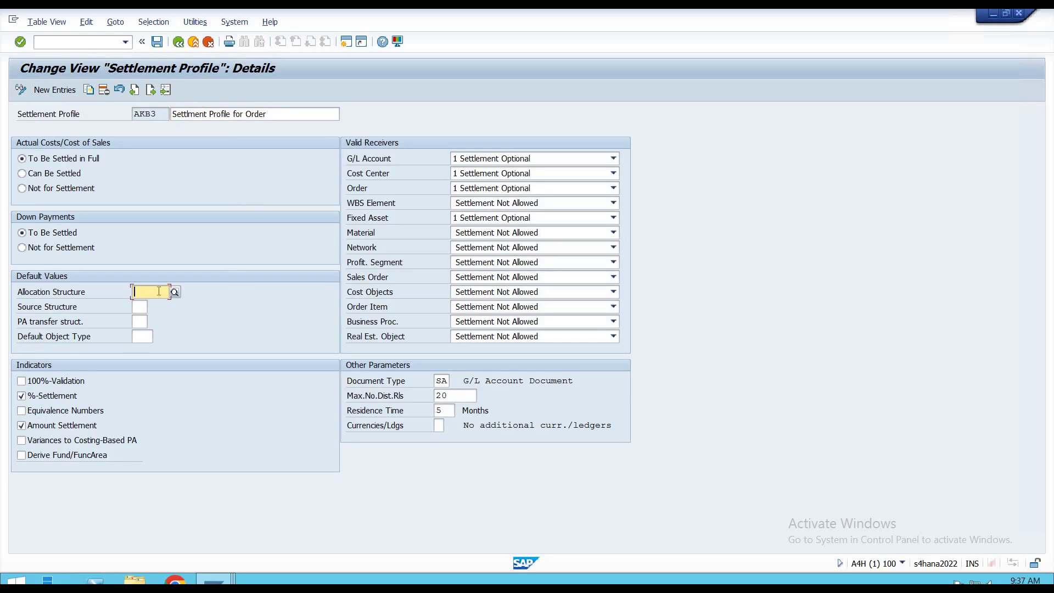
type("akb3")
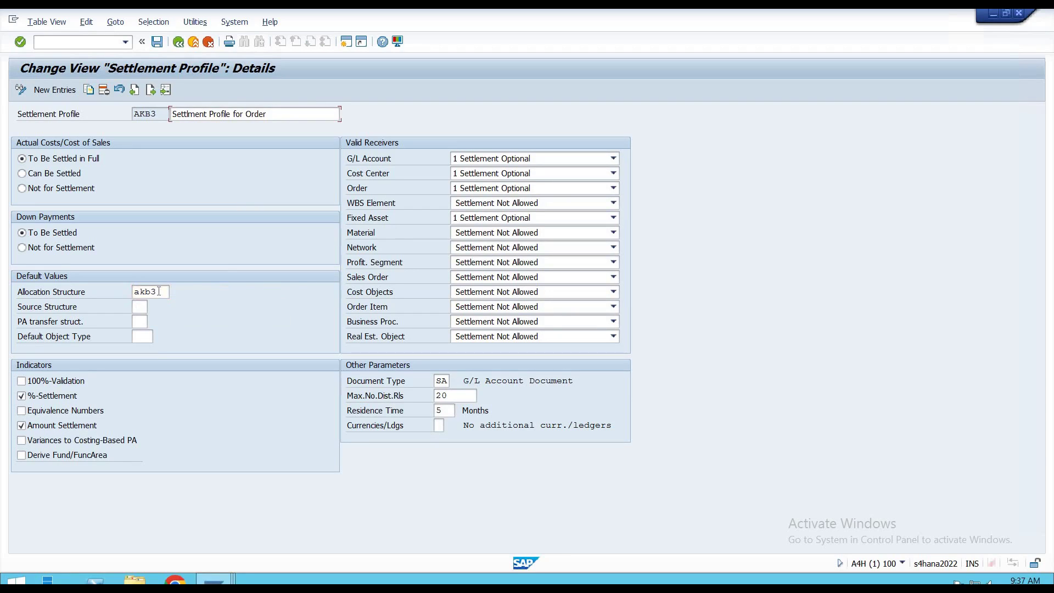
key("Return")
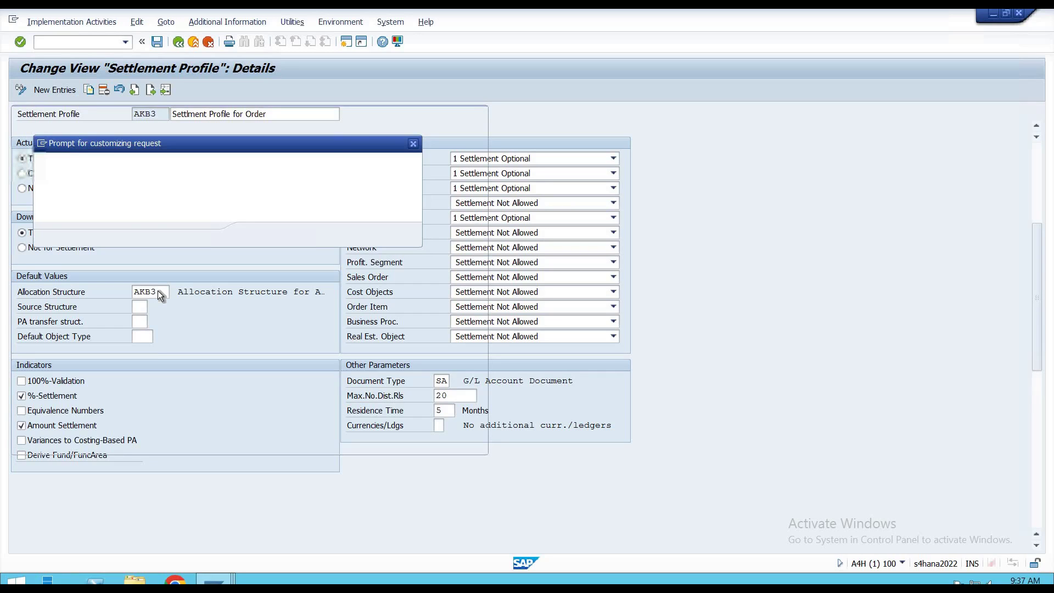
key("Return")
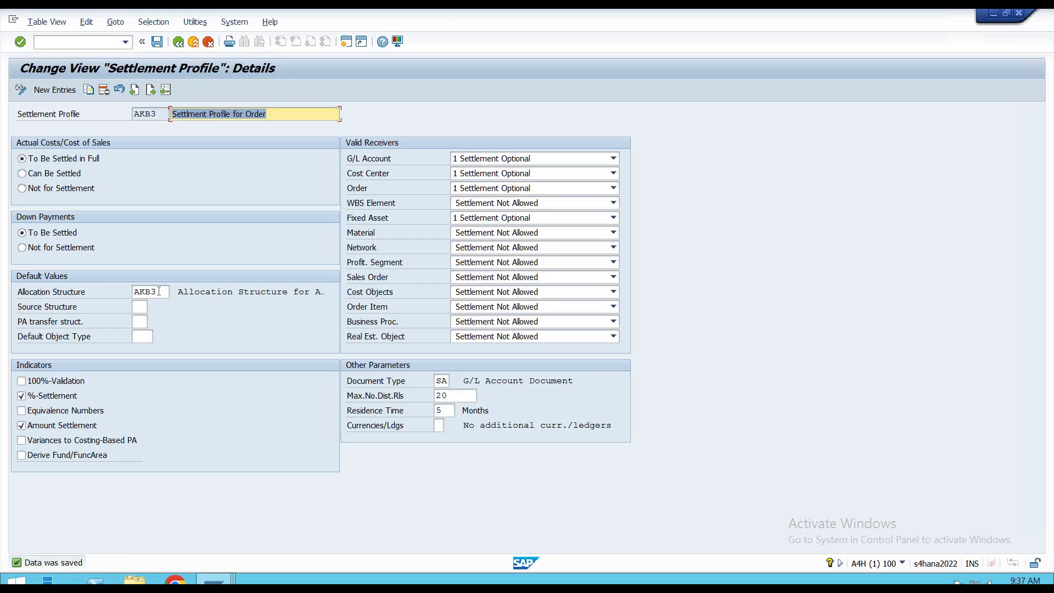
key("F3")
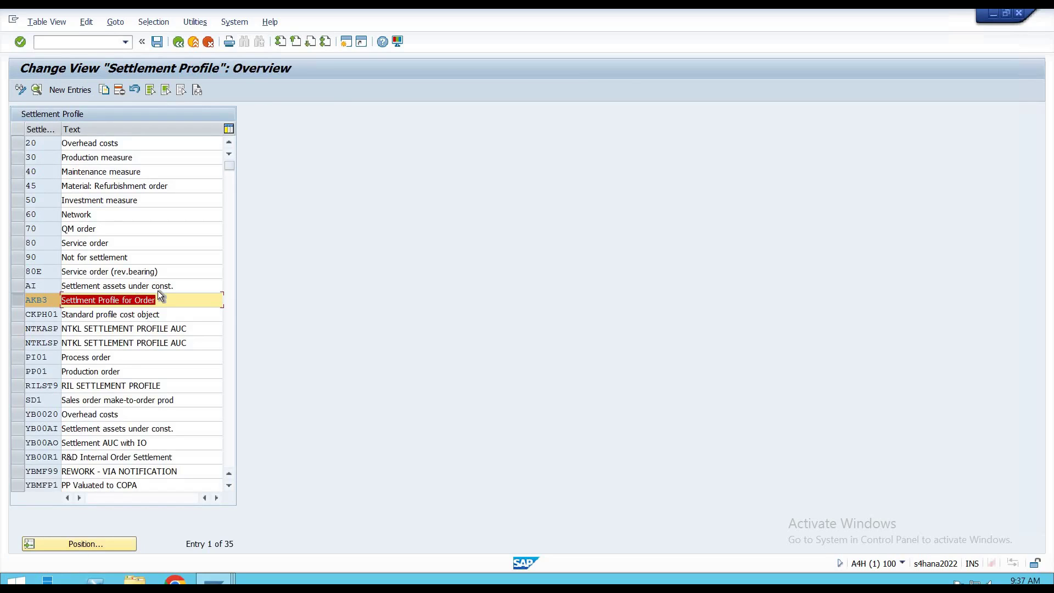
key("F3")
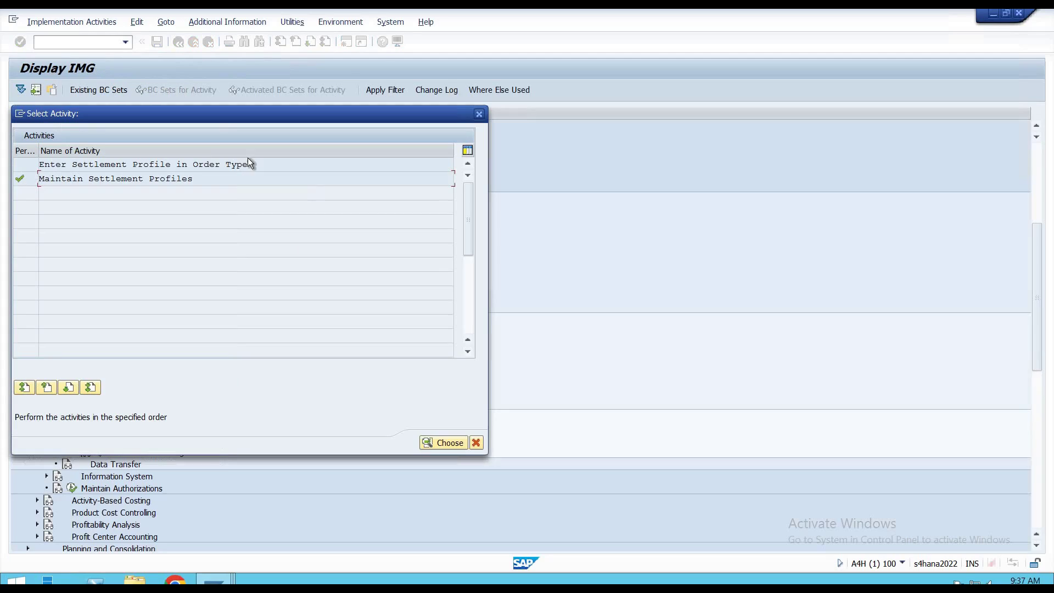
- Replace order type AKB3's settlement profile 20 with settlement profile AKB3
double_click(183, 169)
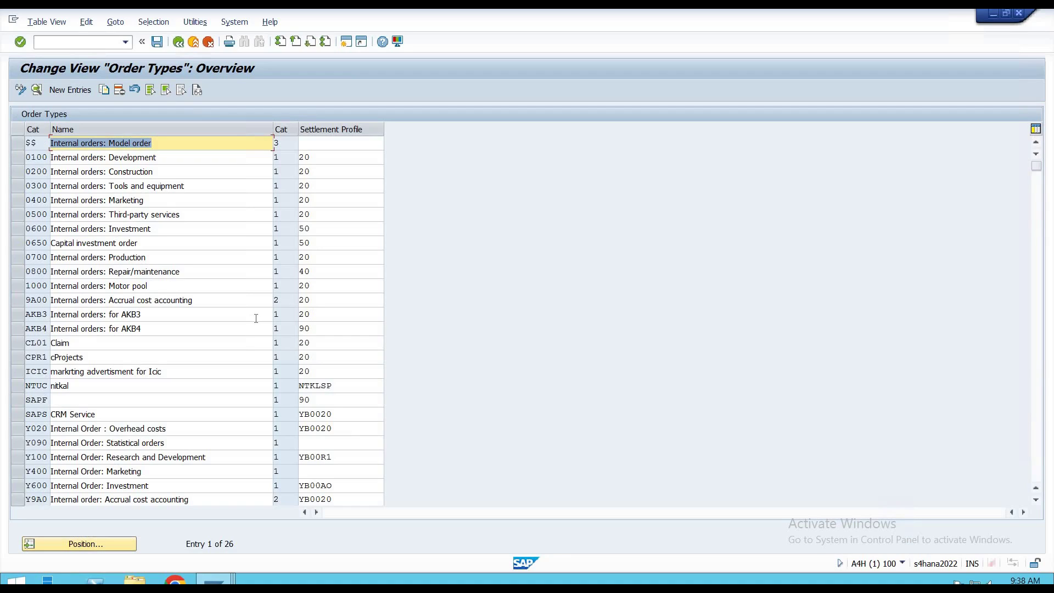
double_click(306, 315)
key("BackSpace")
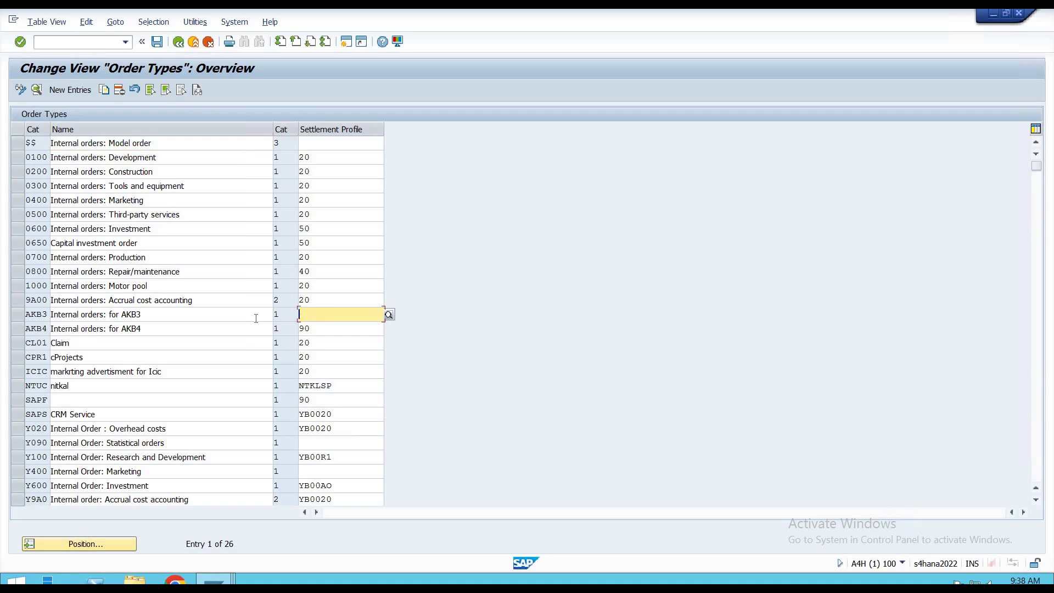
type("akb")
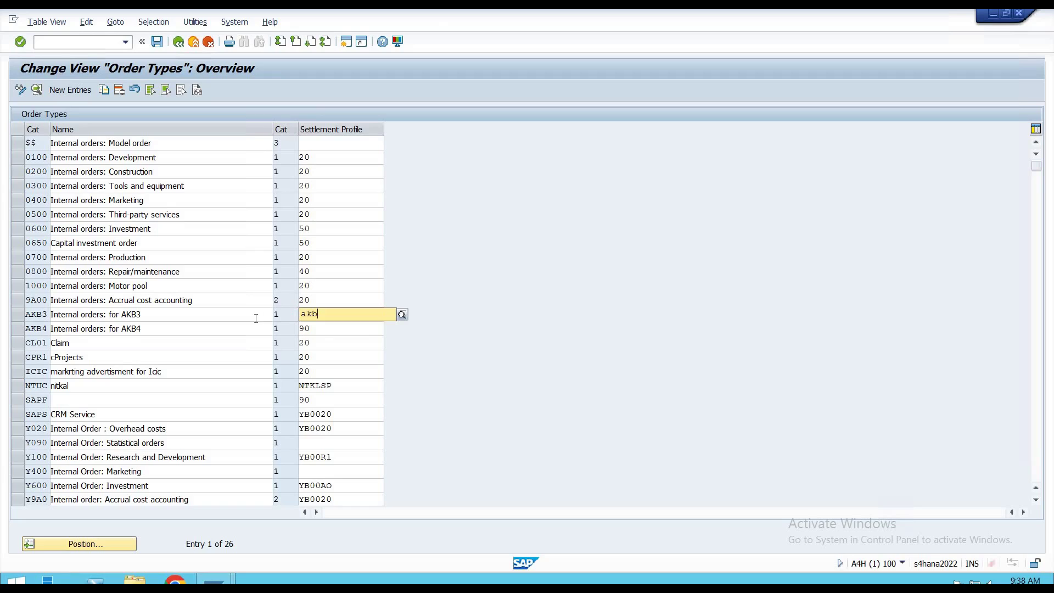
type("3")
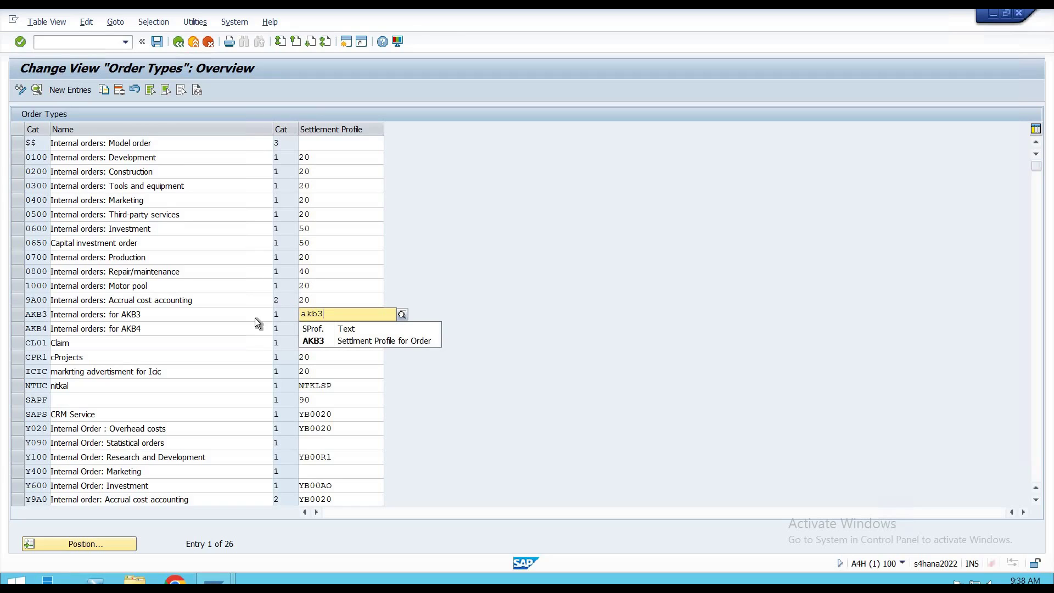
key("Return")
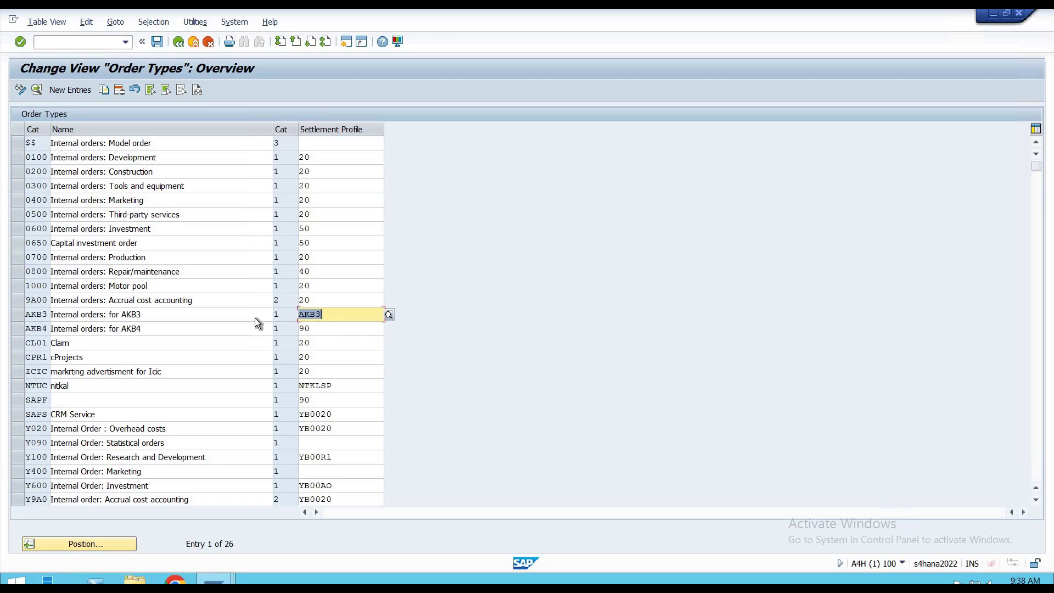
- Save the order type change under a customizing request and return to the IMG tree
key("ctrl+s")
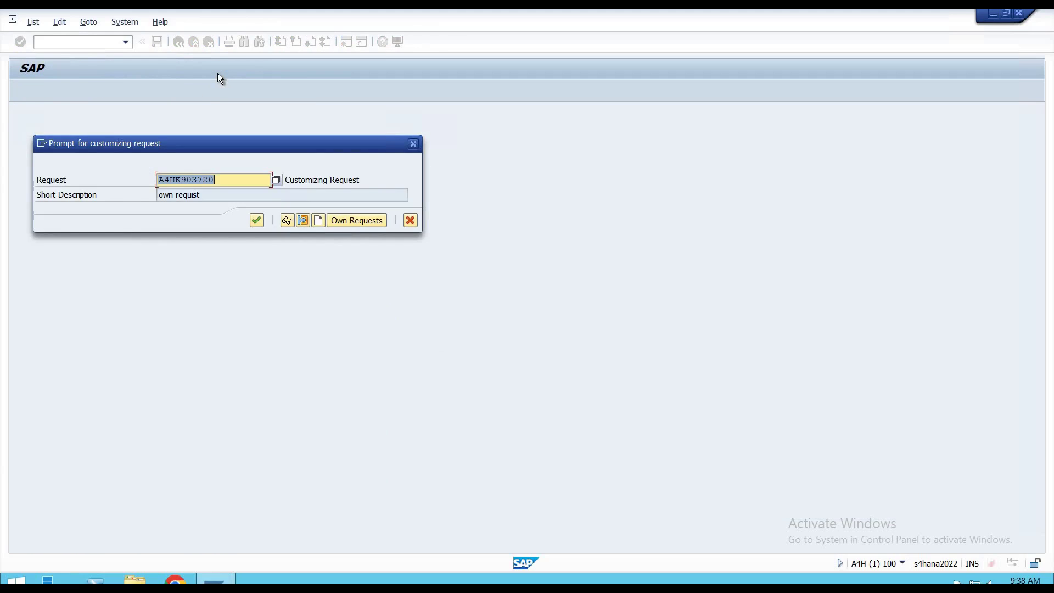
key("Return")
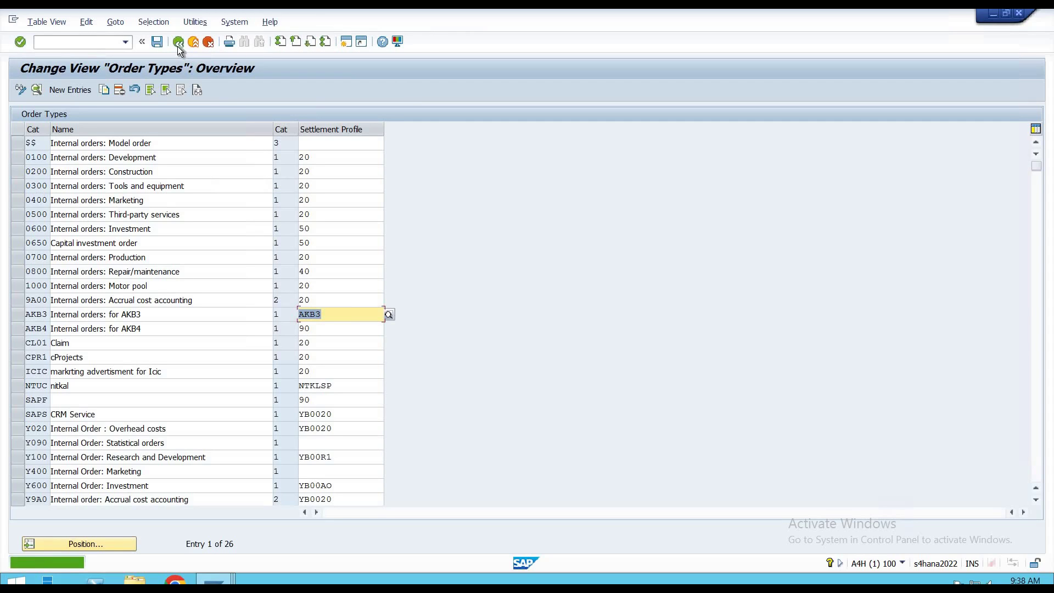
left_click(178, 43)
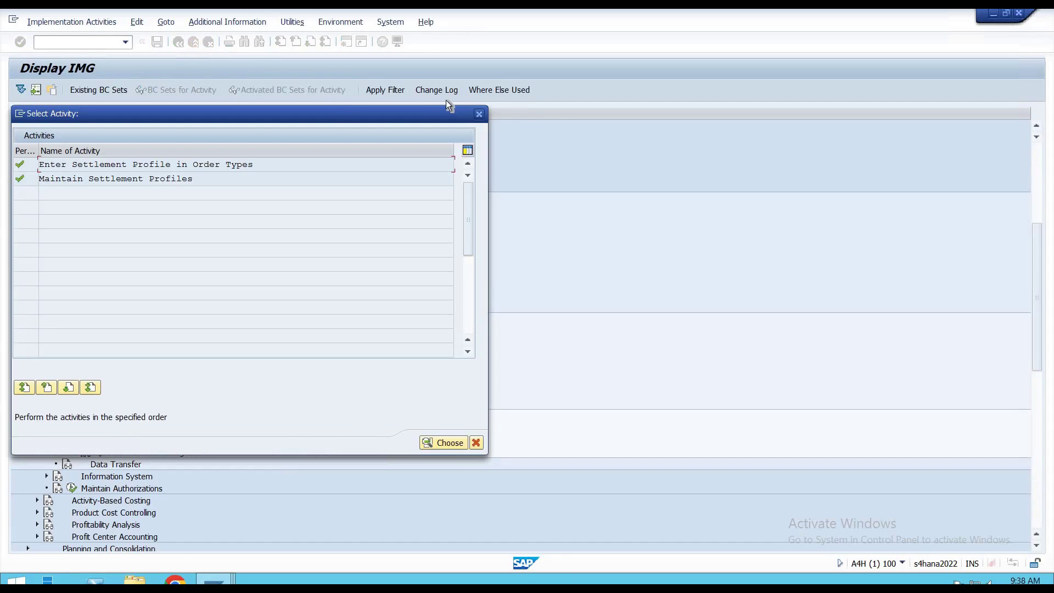
left_click(480, 115)
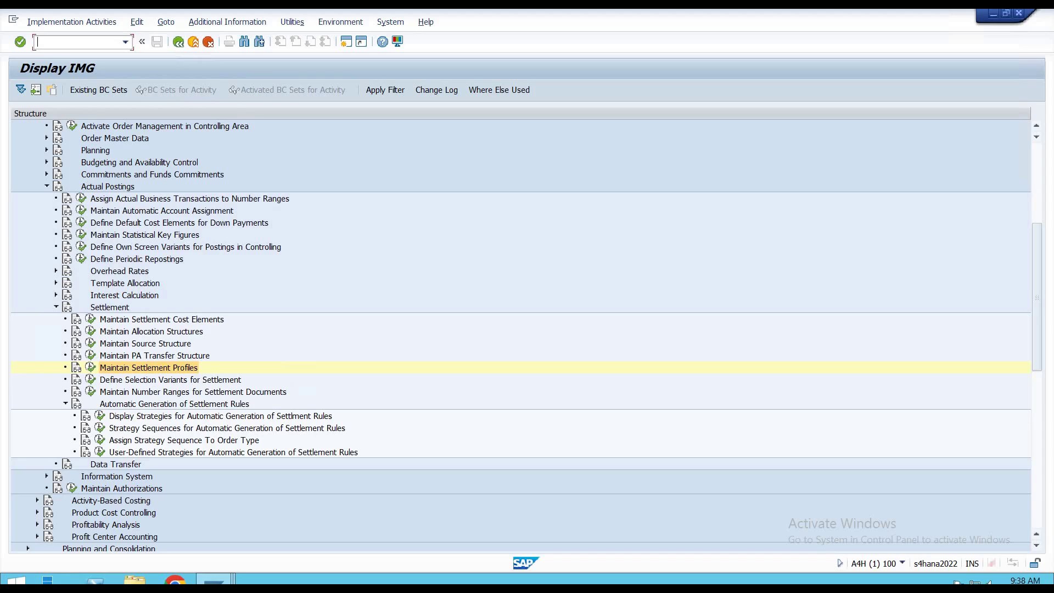
- Open the G/L line item display (FBL3N) from the main menu, then exit it
type("/n")
key("Return")
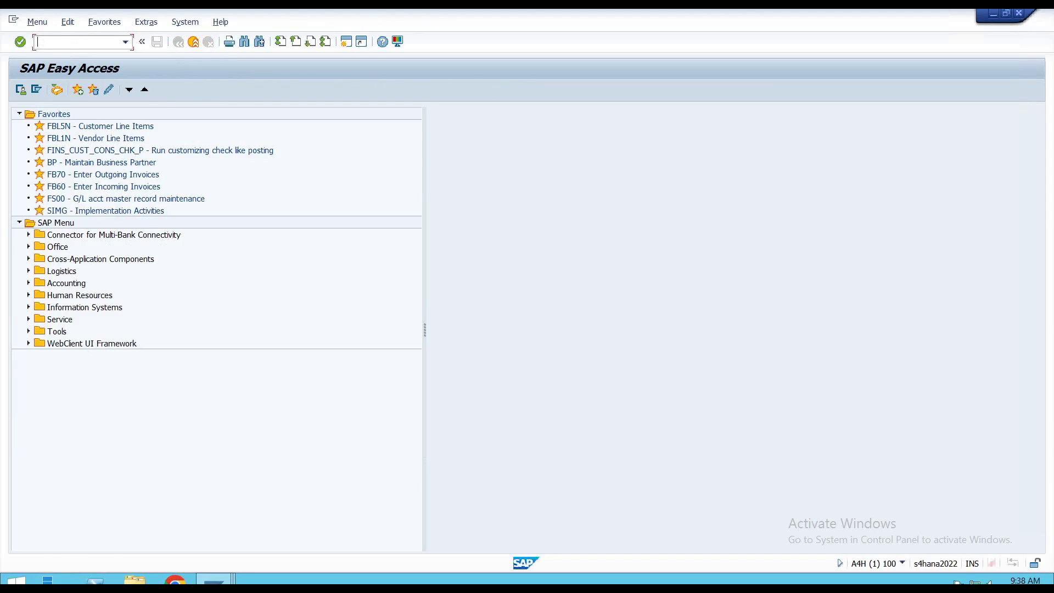
type("fbl3n")
key("Return")
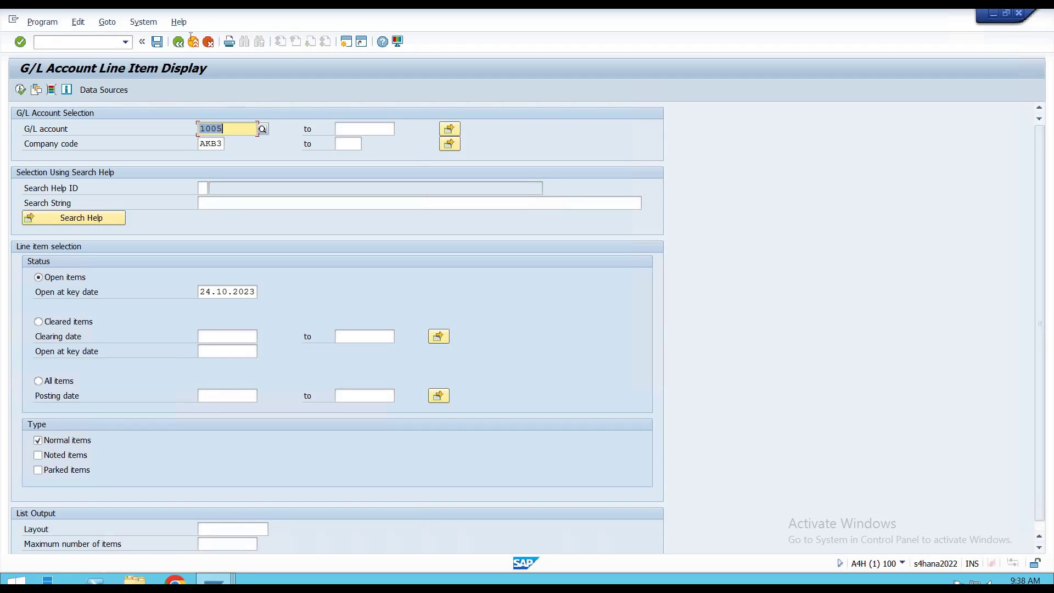
left_click(193, 42)
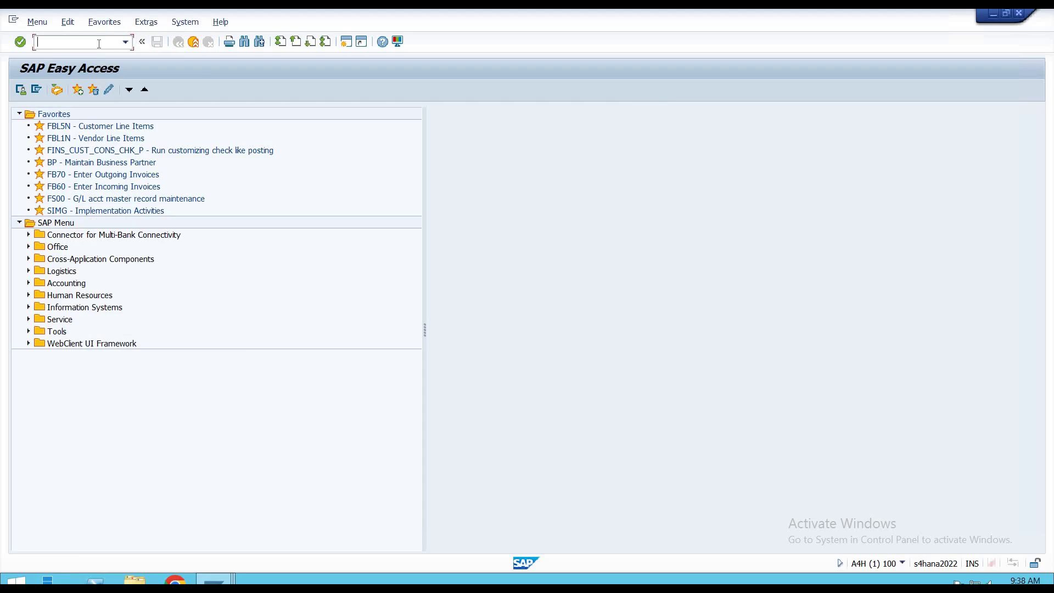
- Start a new internal order in KO01 with order type AKB3 and description 'Vehicle'
type("ko01")
key("Return")
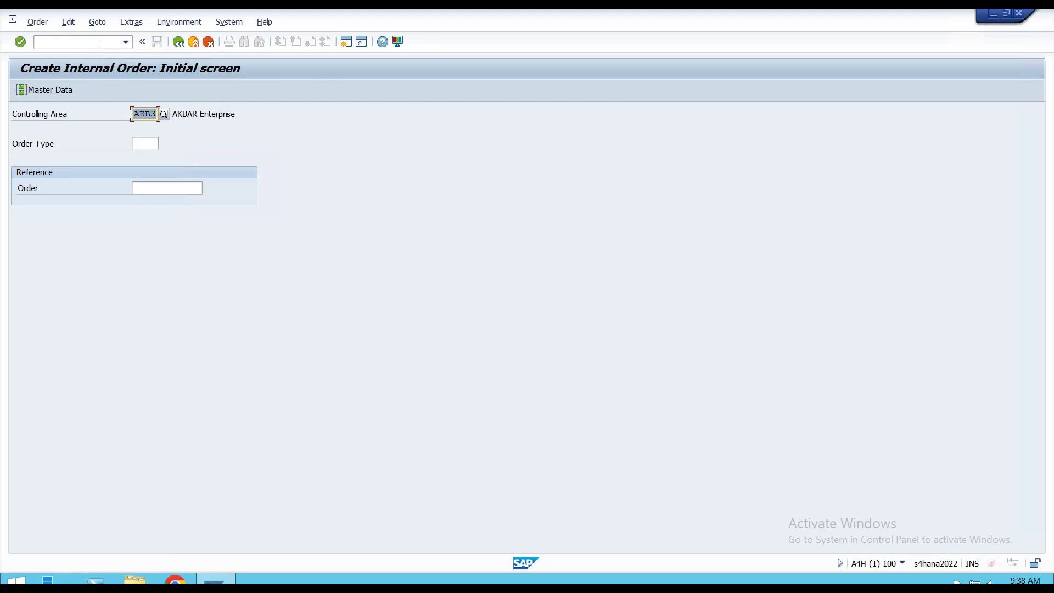
left_click(147, 143)
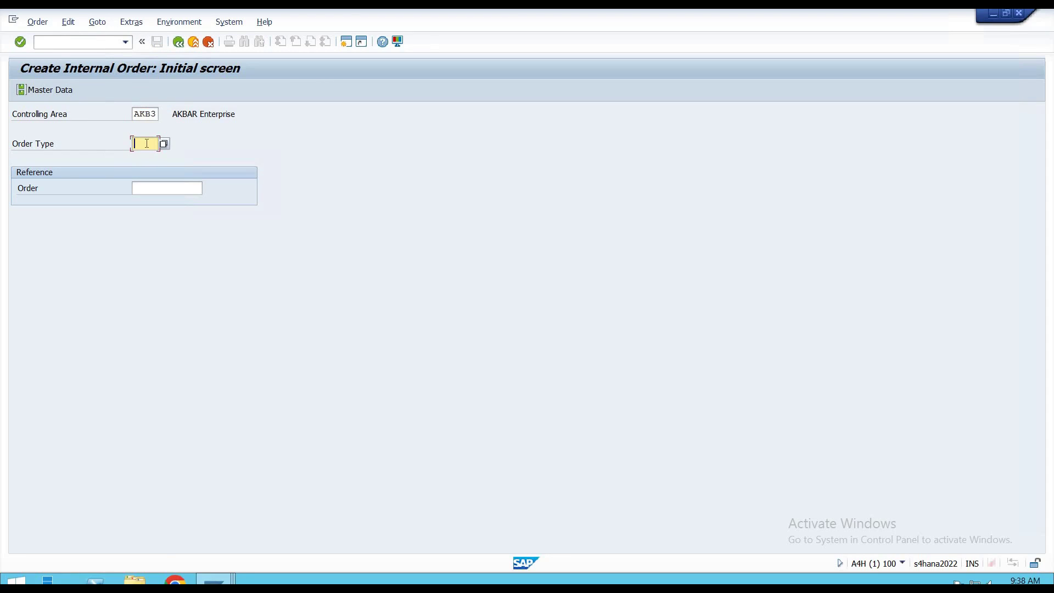
type("akb3")
key("Return")
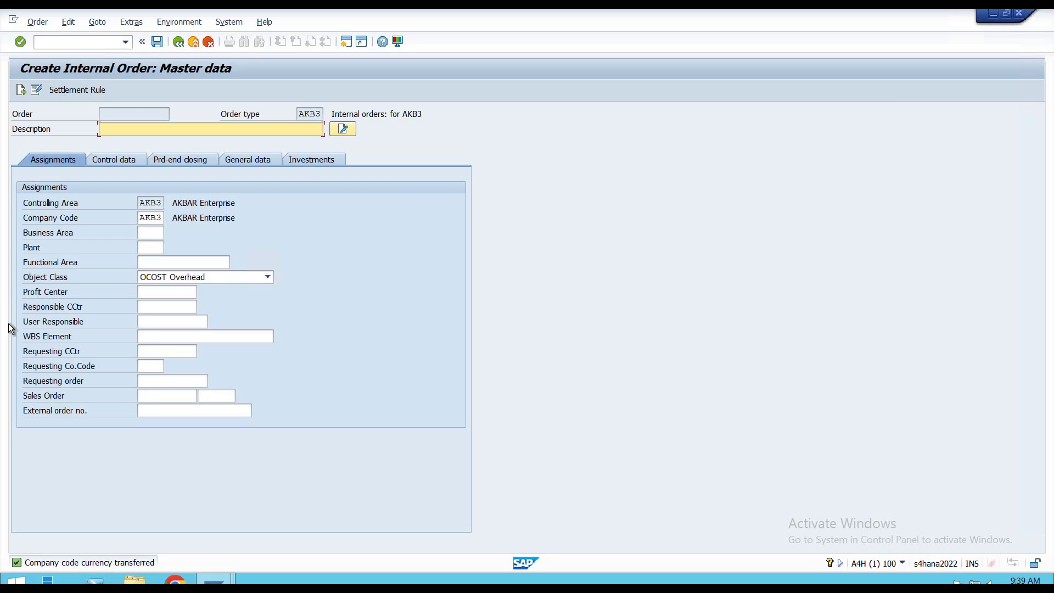
type("Buildin")
key("BackSpace")
key("BackSpace")
key("BackSpace")
key("BackSpace")
key("BackSpace")
key("BackSpace")
key("BackSpace")
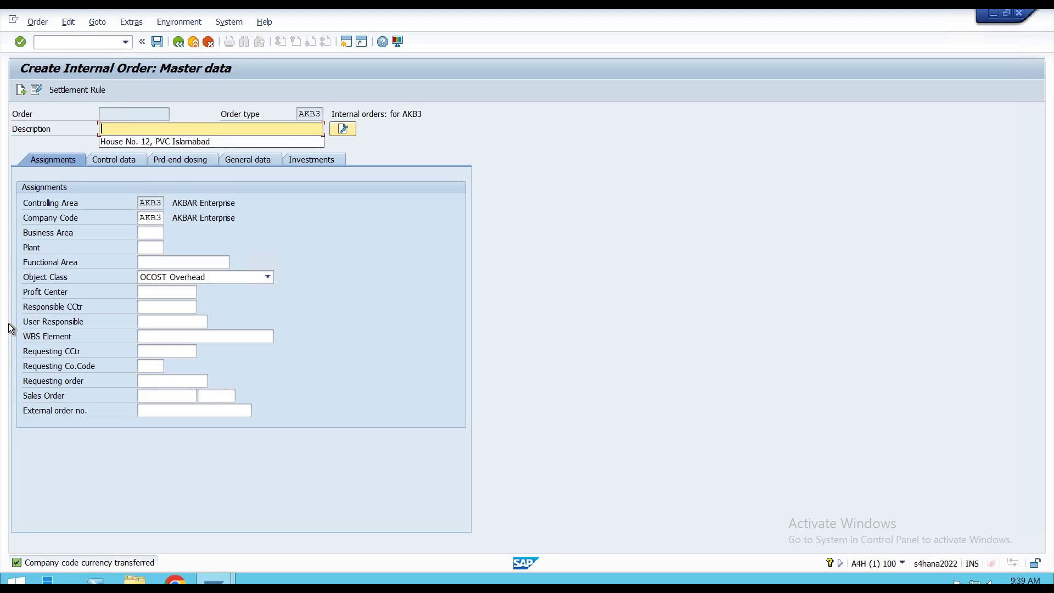
type("Vehicle")
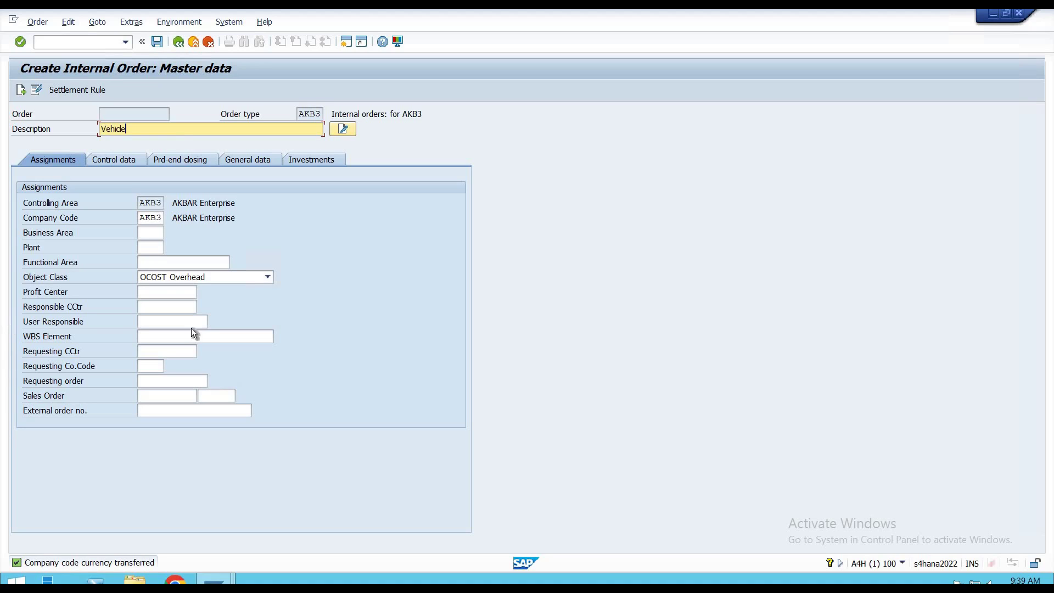
- Assign profit center P0002, release the order, and save it
left_click(156, 294)
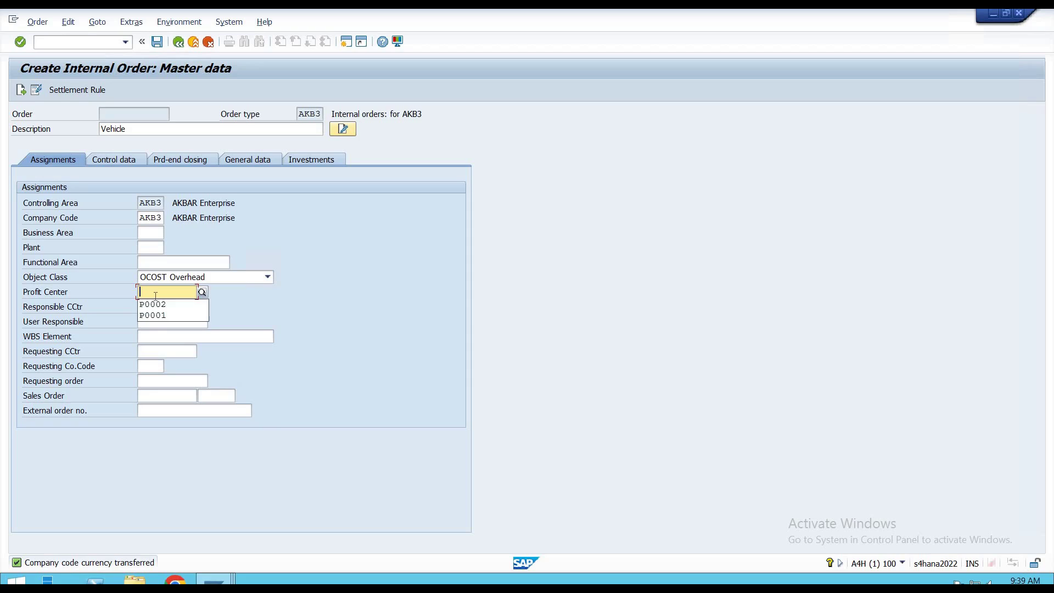
left_click(156, 304)
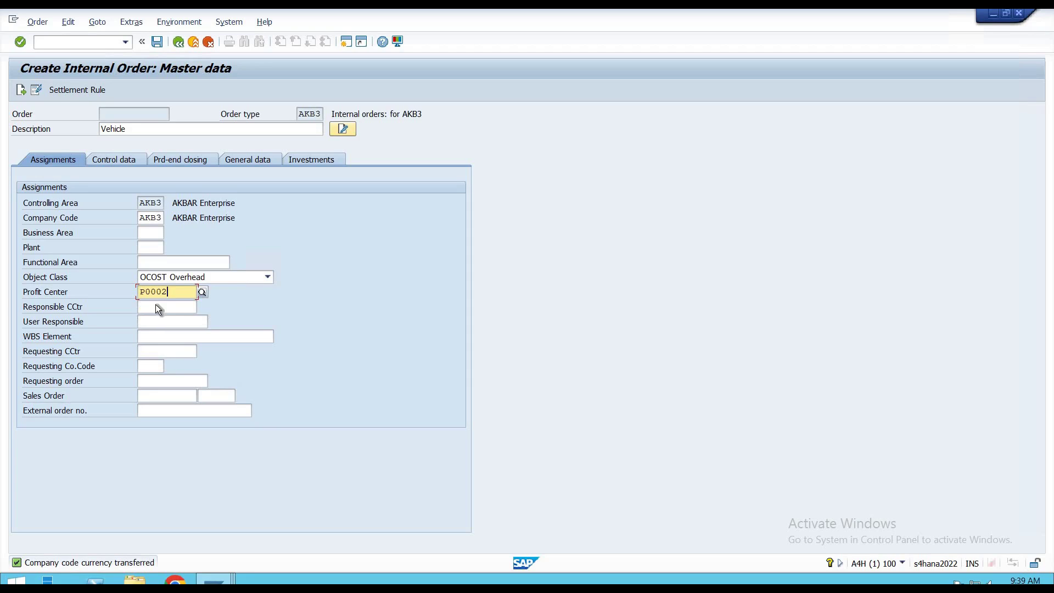
key("Return")
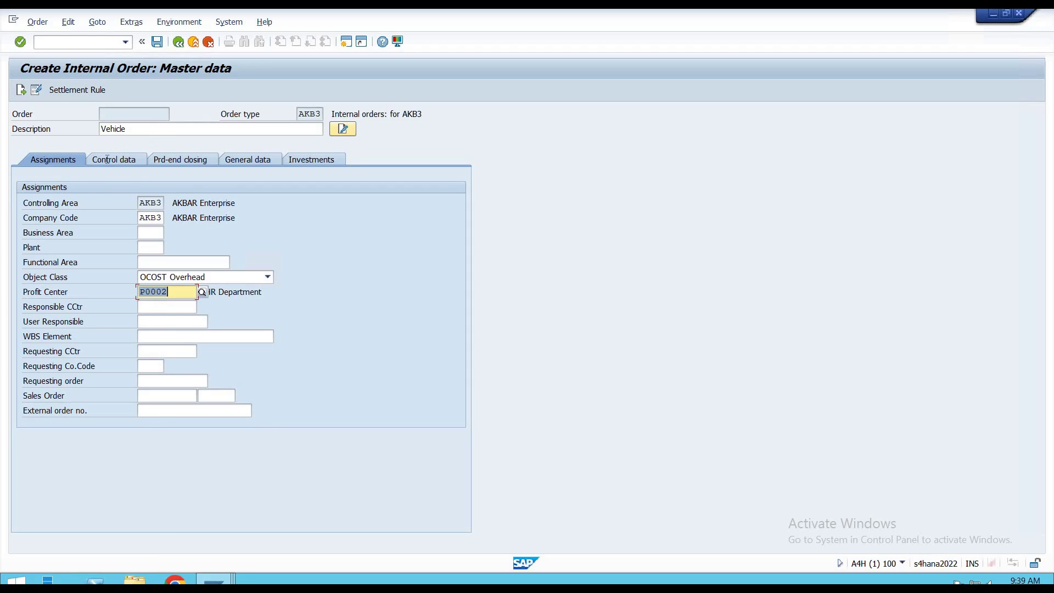
left_click(126, 161)
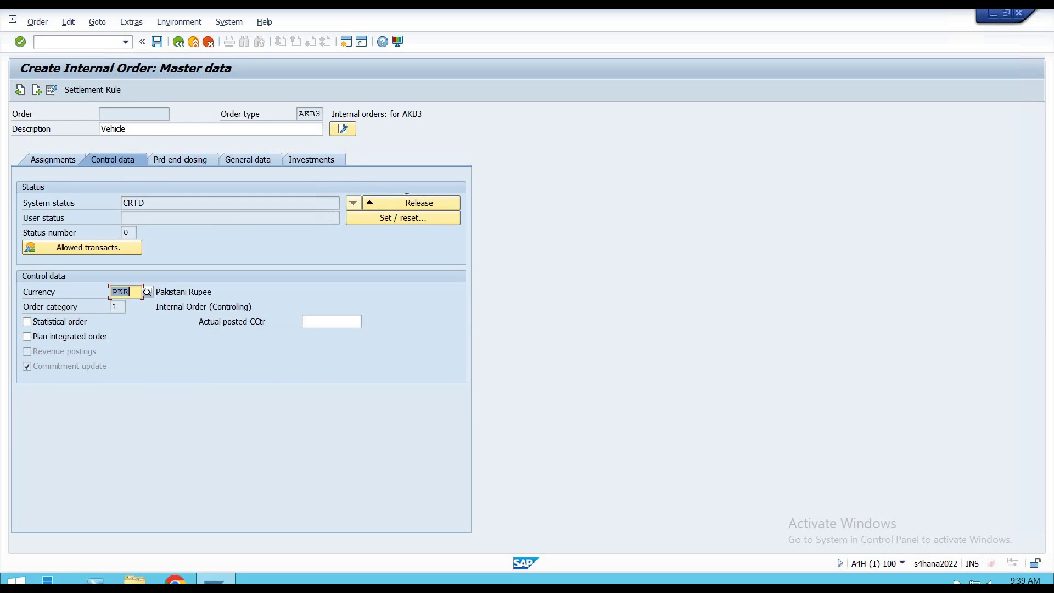
left_click(416, 204)
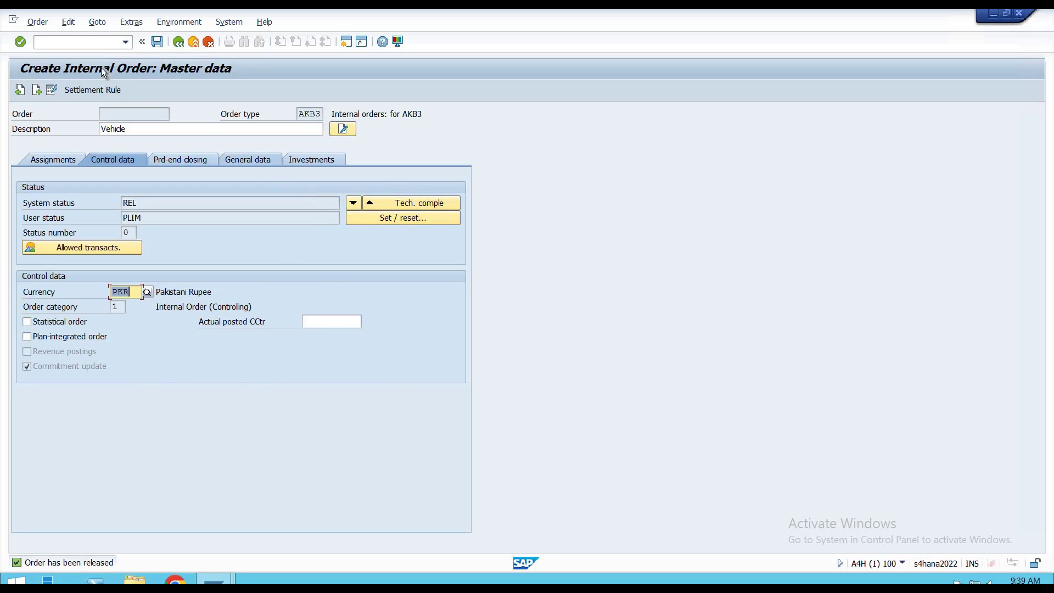
left_click(157, 41)
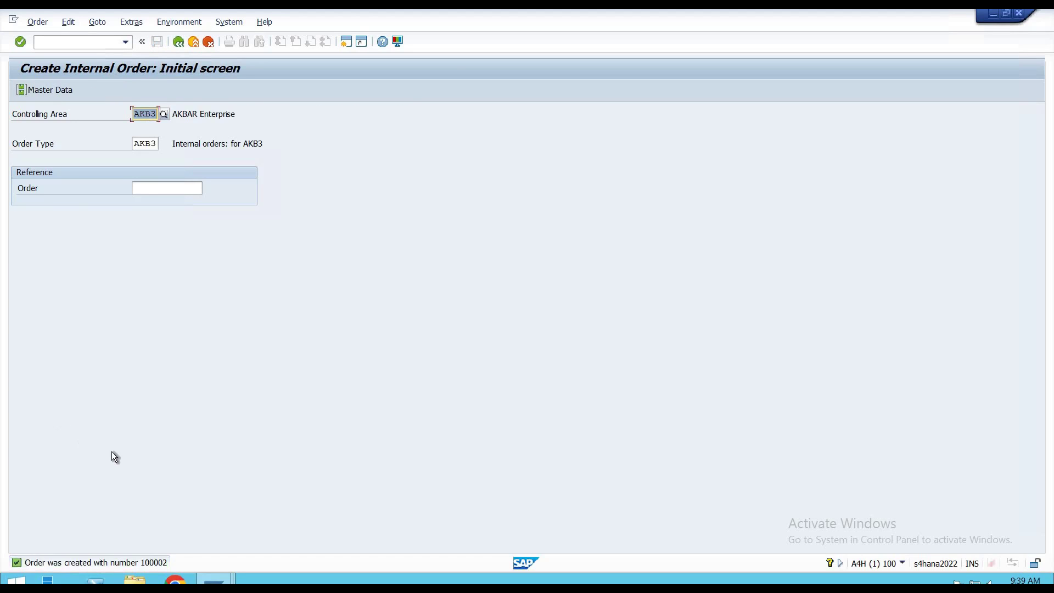
- Open FBL3N for all items and clear G/L account 1005 from the criteria
left_click(193, 42)
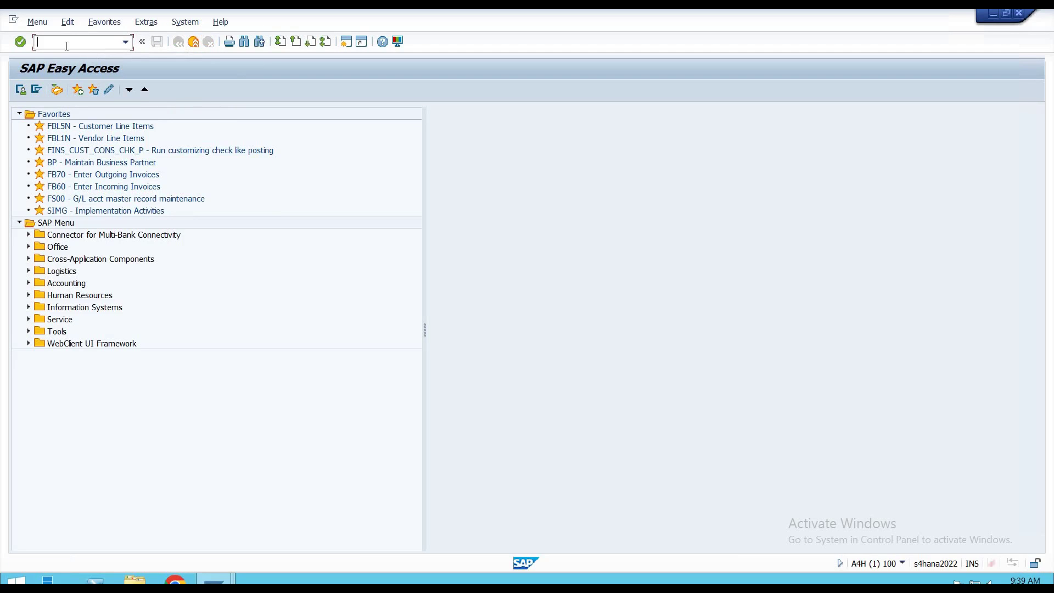
type("fbl3n")
key("Return")
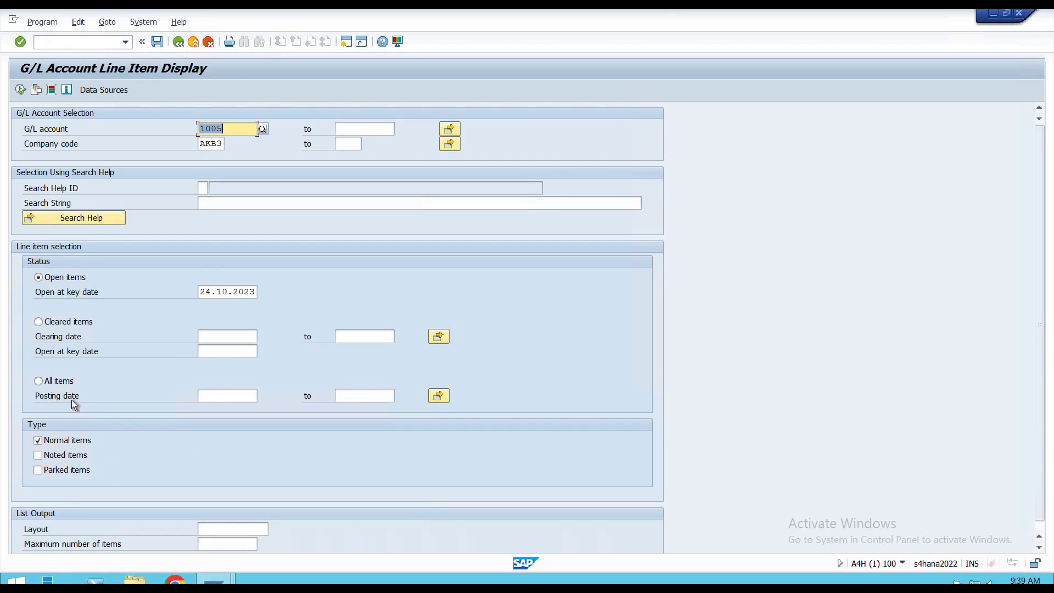
left_click(52, 377)
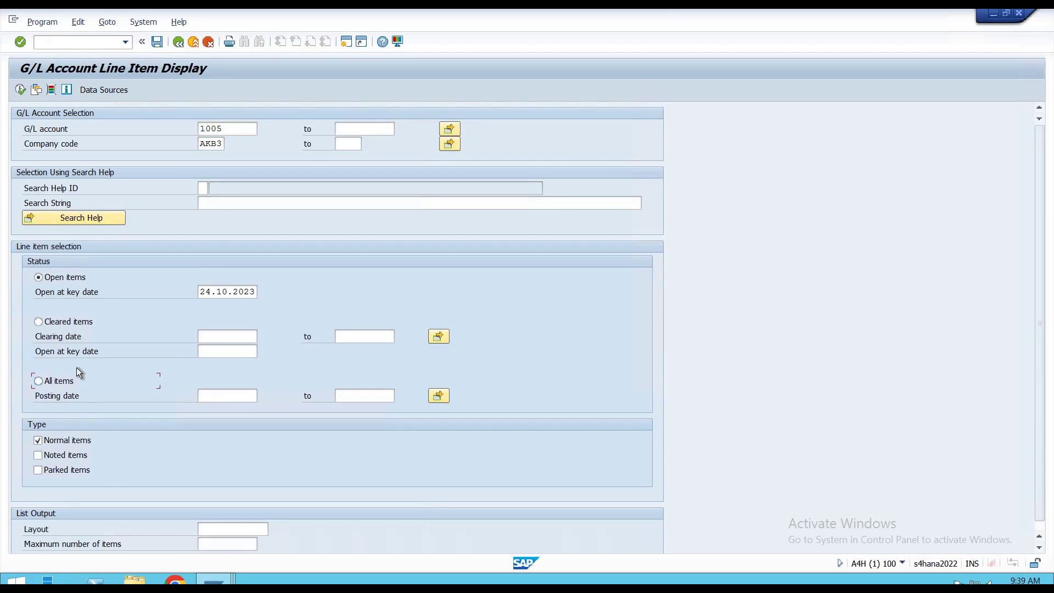
left_click(186, 130)
key("BackSpace")
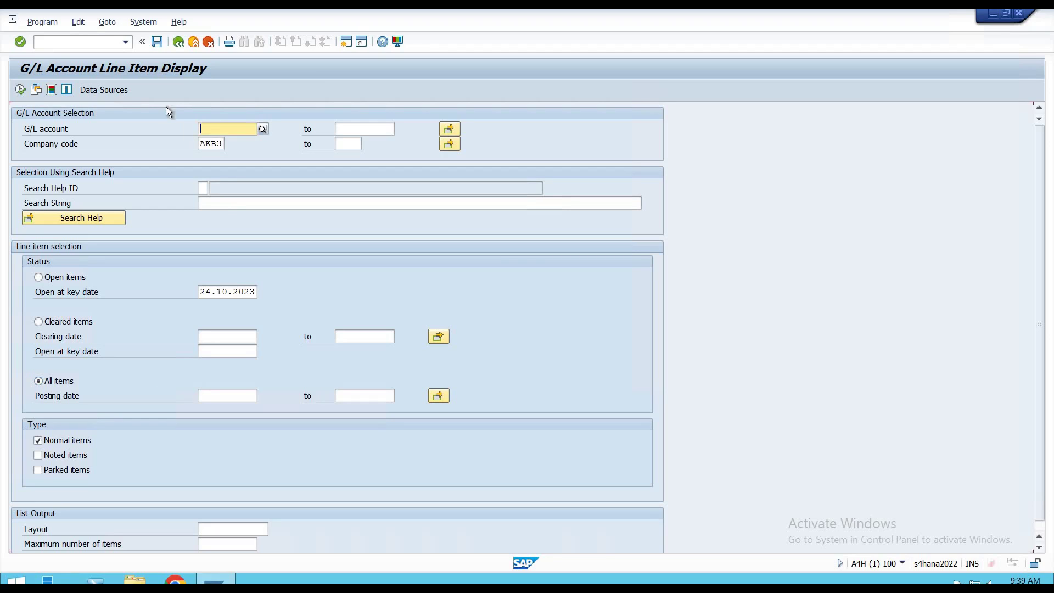
- Add Order as a dynamic selection criterion and enter 1000 in it
left_click(51, 91)
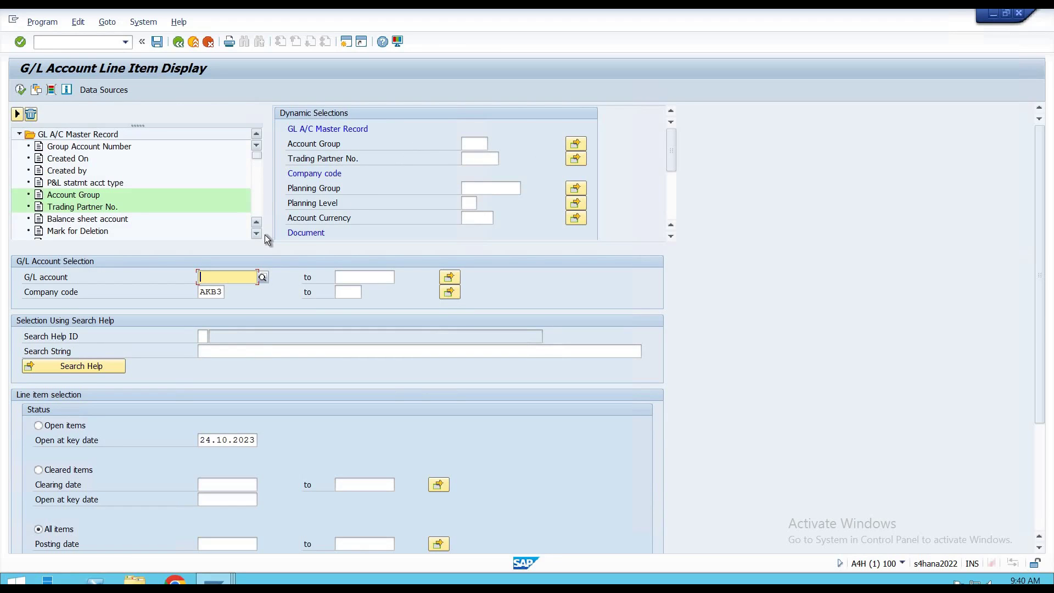
left_click_drag(256, 156, 264, 239)
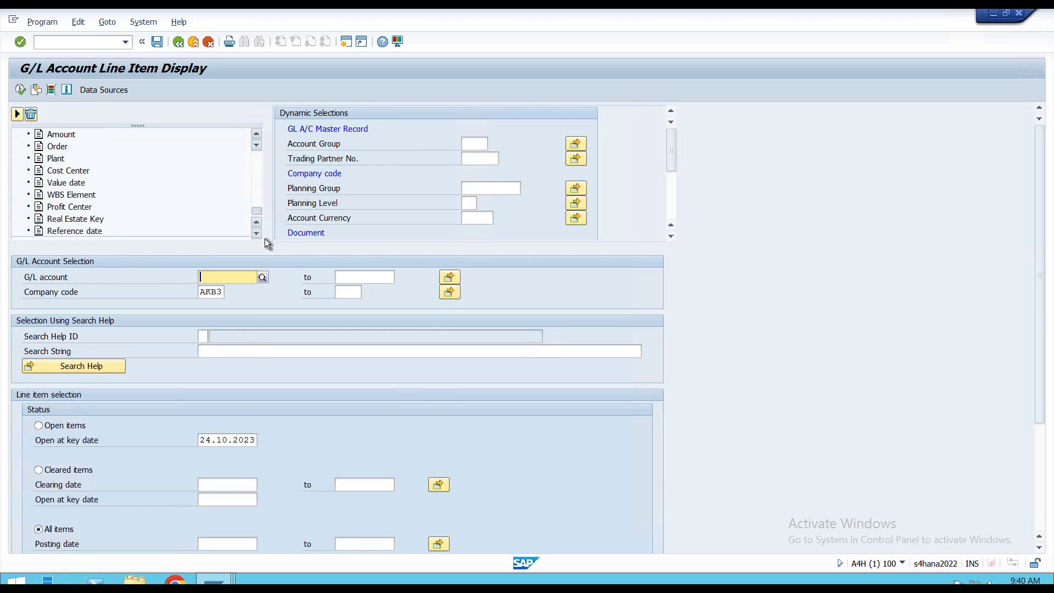
left_click(55, 147)
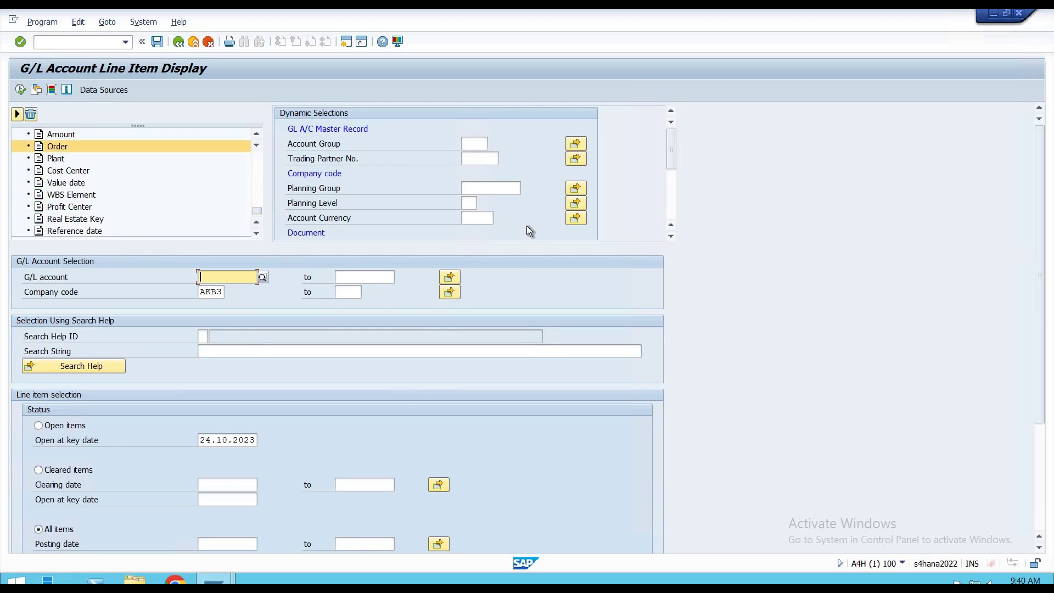
left_click(673, 215)
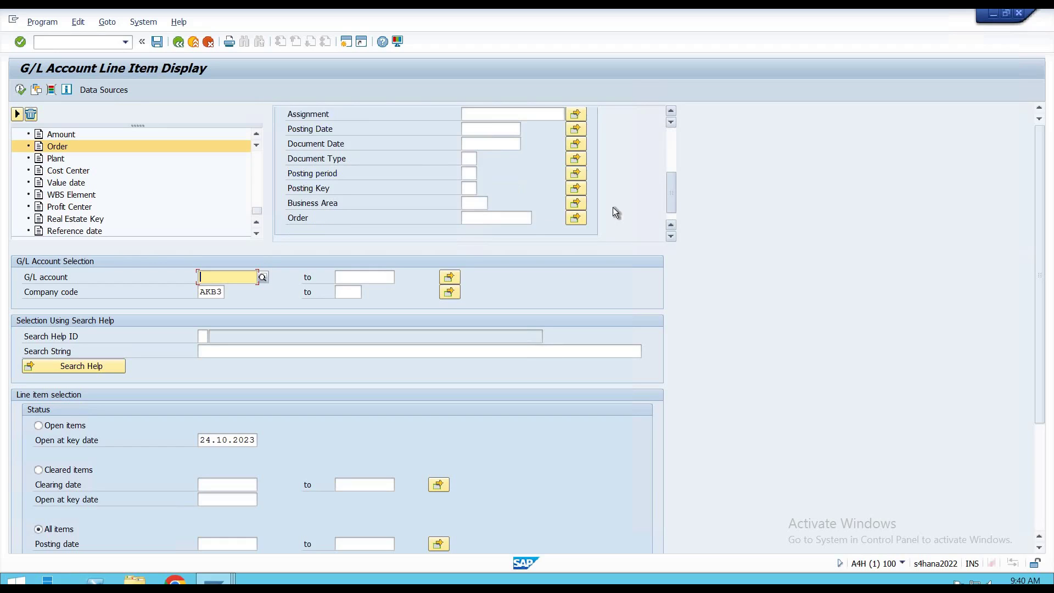
left_click(479, 216)
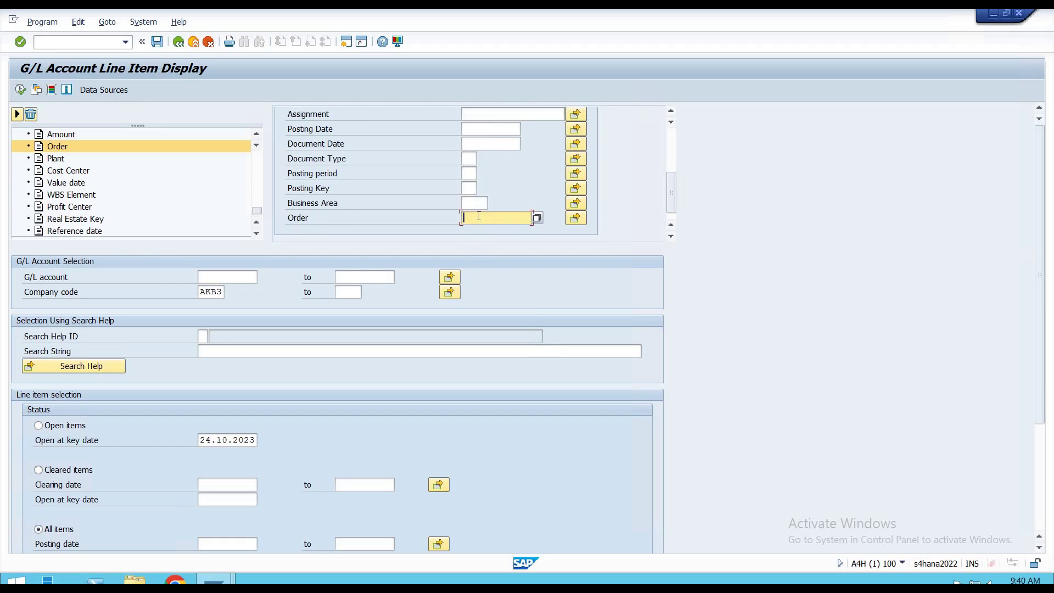
type("1000")
- Pick order 100000 via search help and run the report, showing a 102,000.00 PKR item on account 1001
left_click(538, 218)
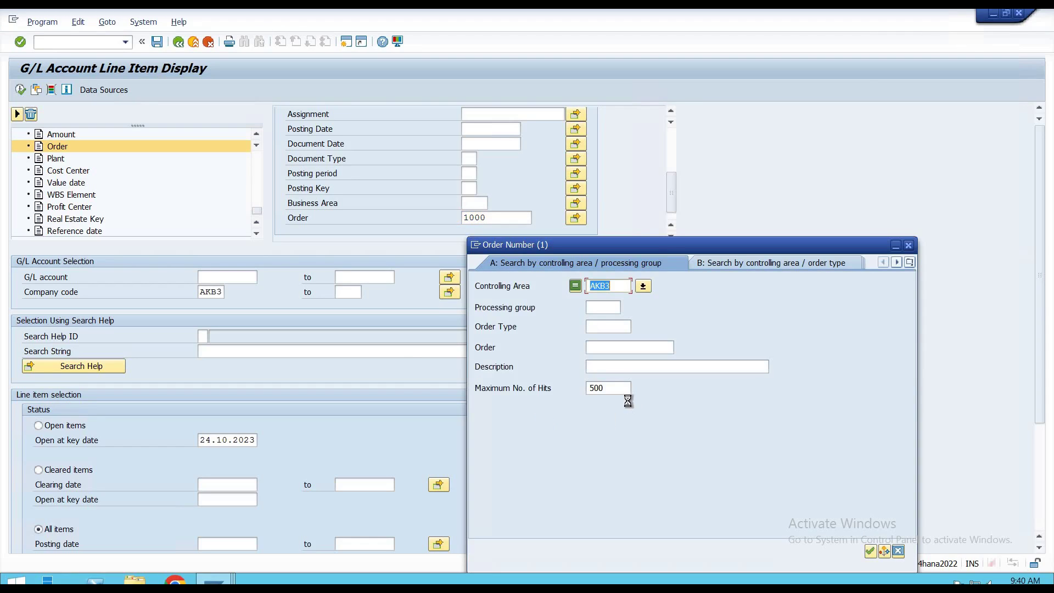
key("Return")
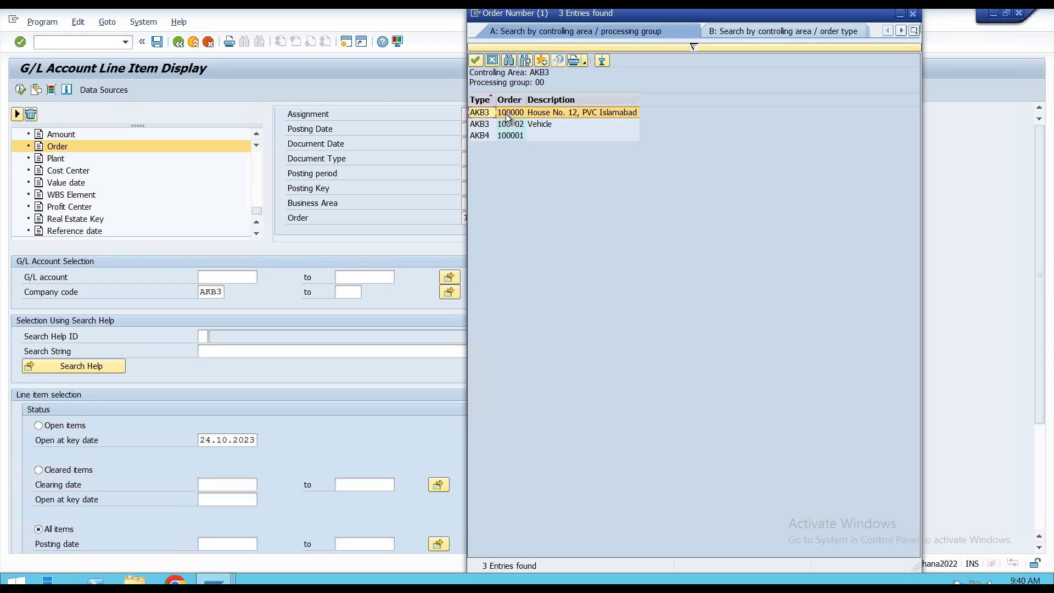
double_click(506, 113)
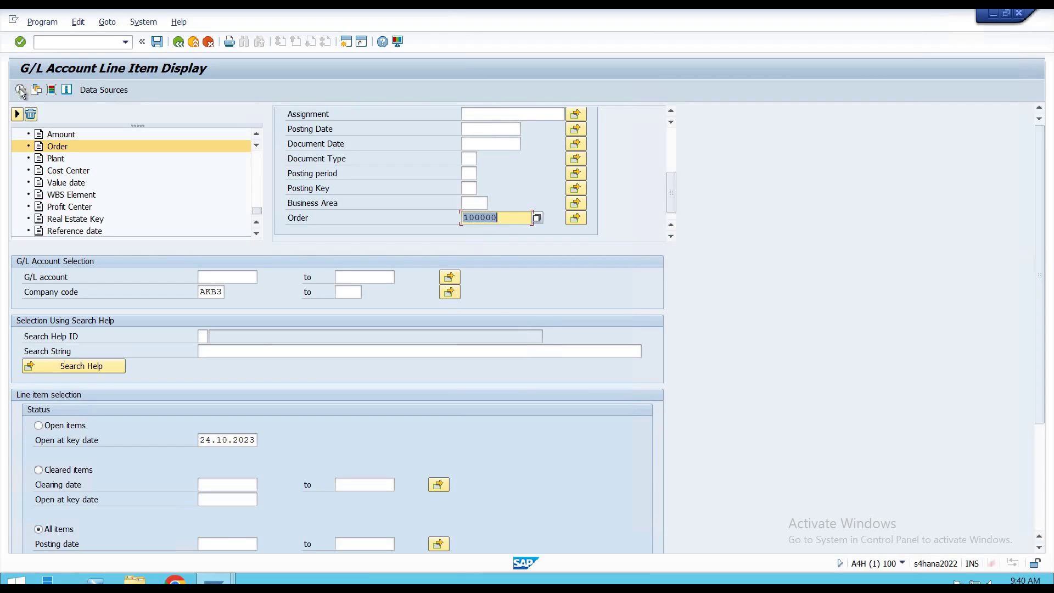
left_click(21, 90)
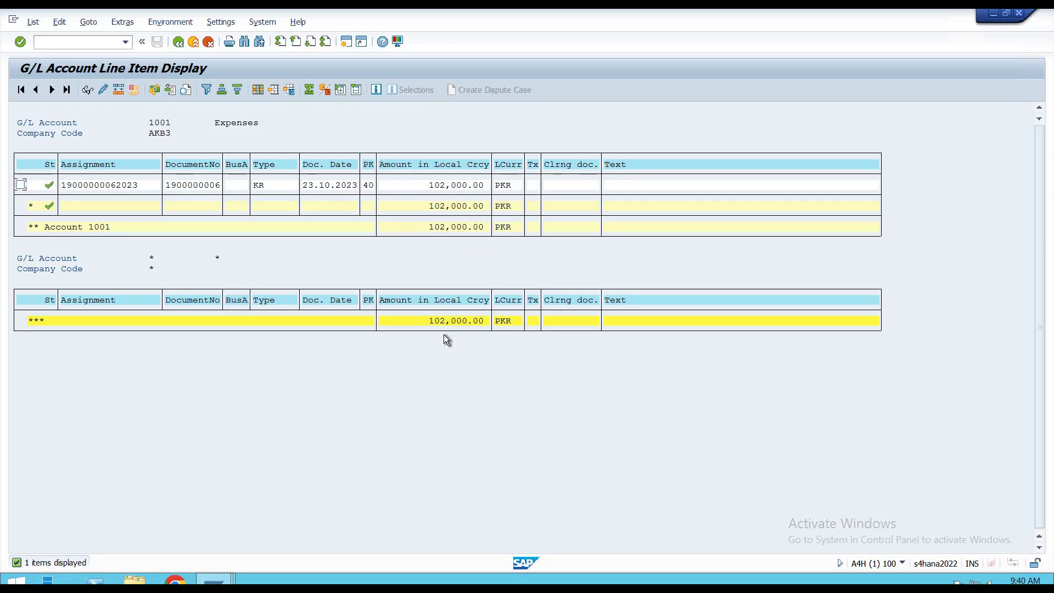
- In the other session, run KO02 and open order 100000's master data
key("alt+Tab")
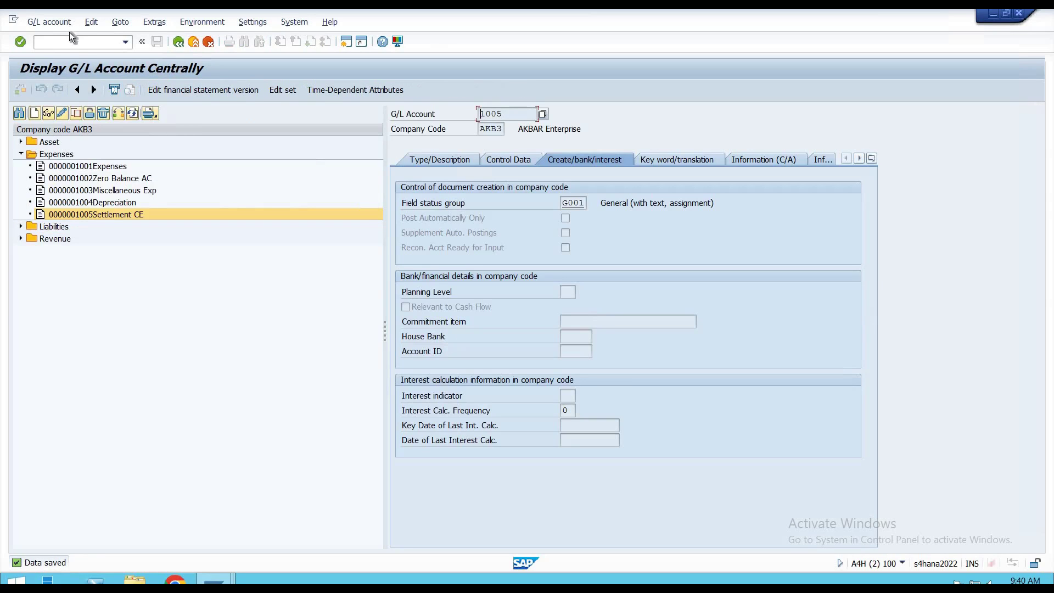
left_click(71, 40)
type("/nko02")
key("Return")
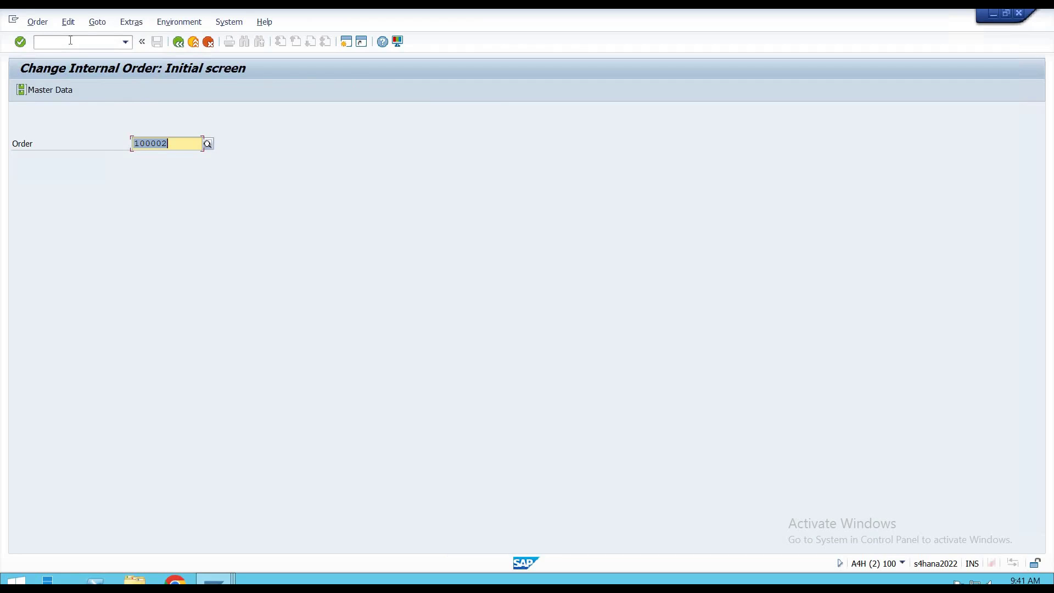
key("Right")
key("BackSpace")
key("BackSpace")
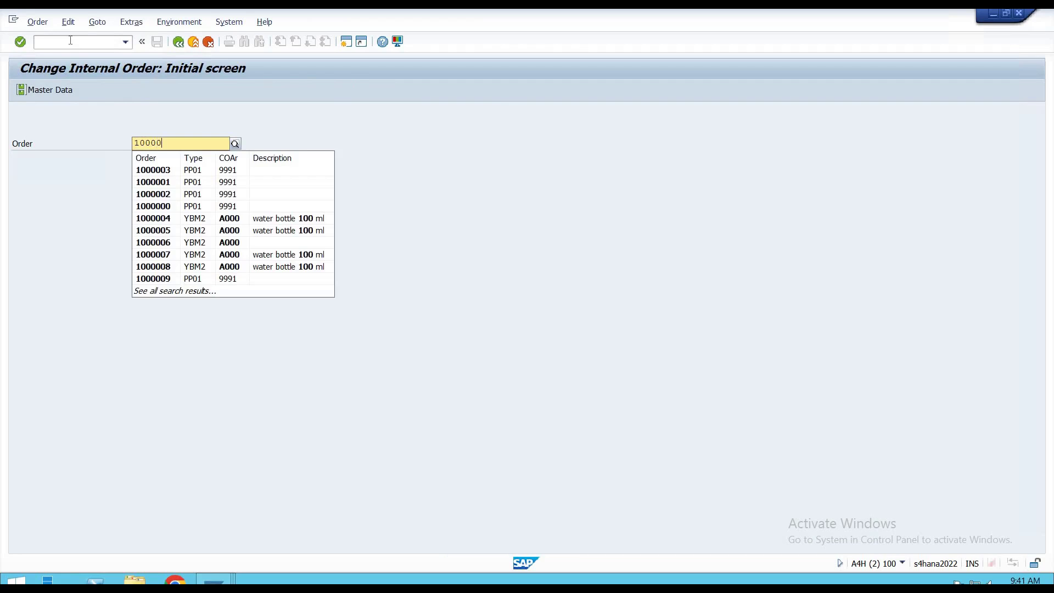
type("0")
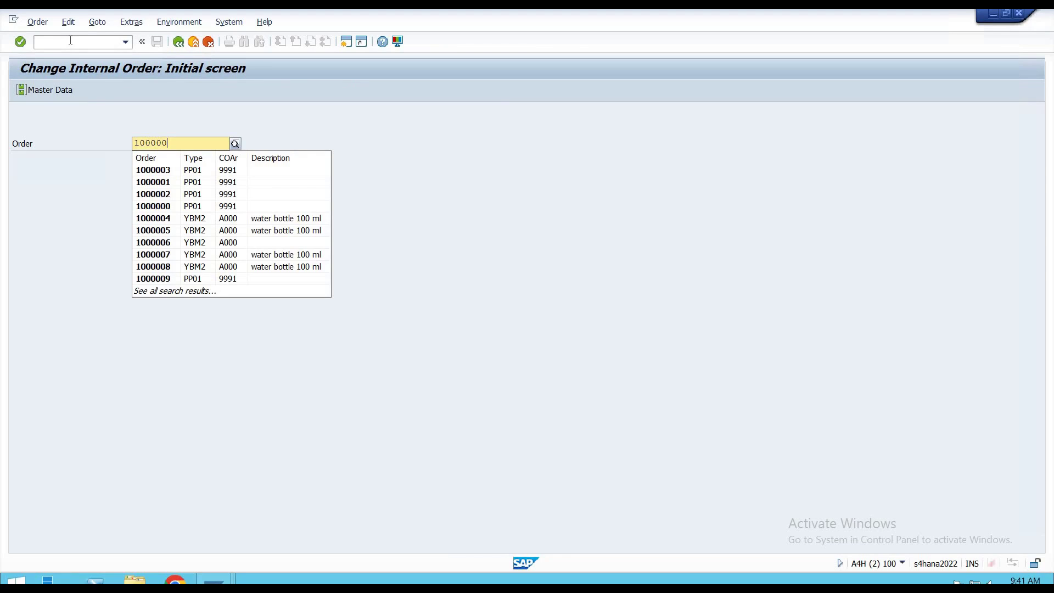
key("Return")
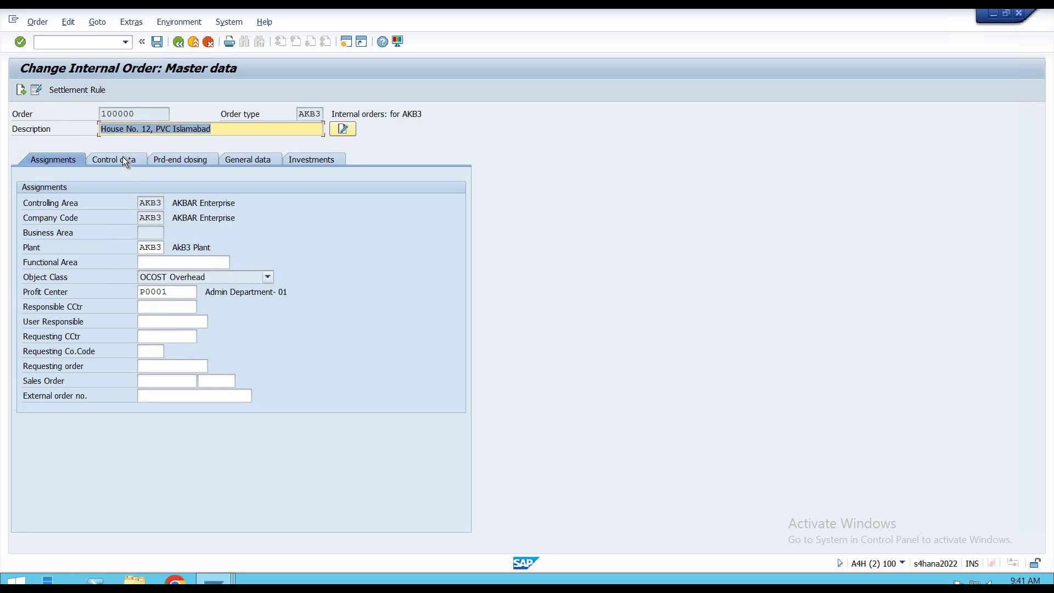
- Open order 100000's settlement rule and set the two distribution rules' categories to CTR and ORD
left_click(71, 89)
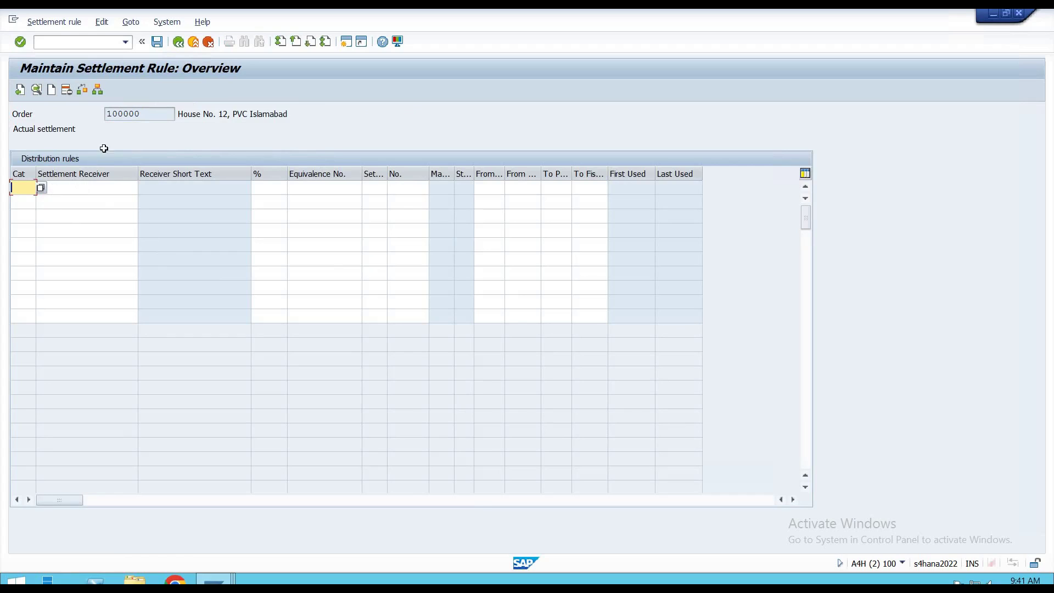
left_click(43, 189)
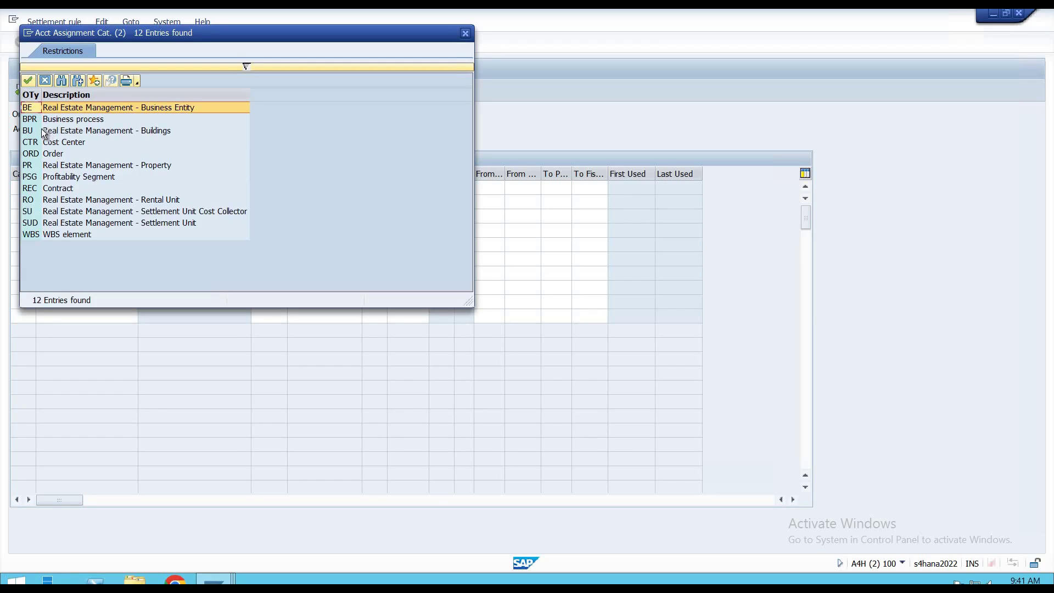
left_click(36, 145)
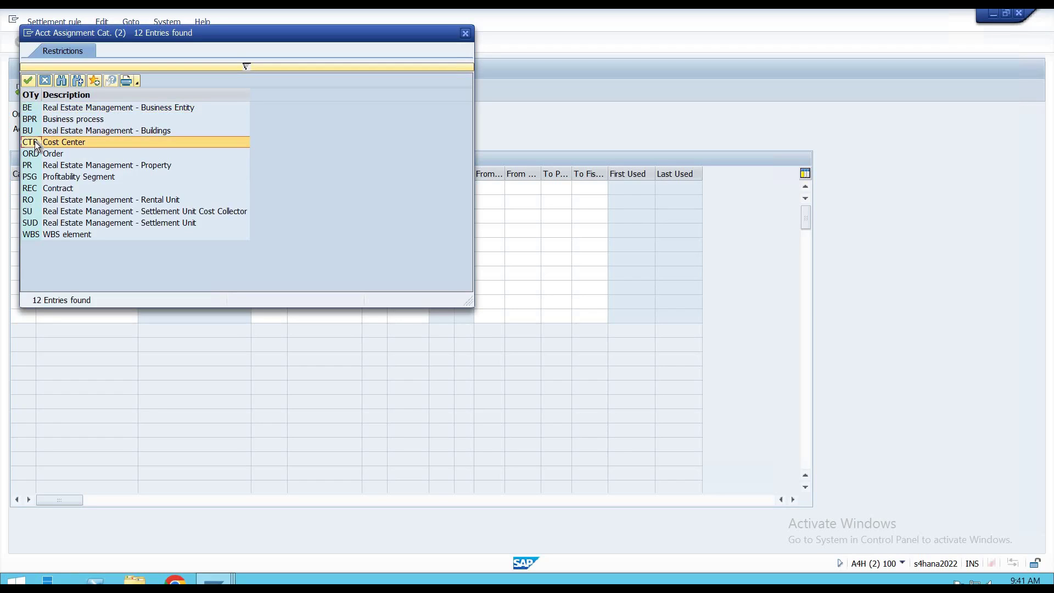
double_click(36, 145)
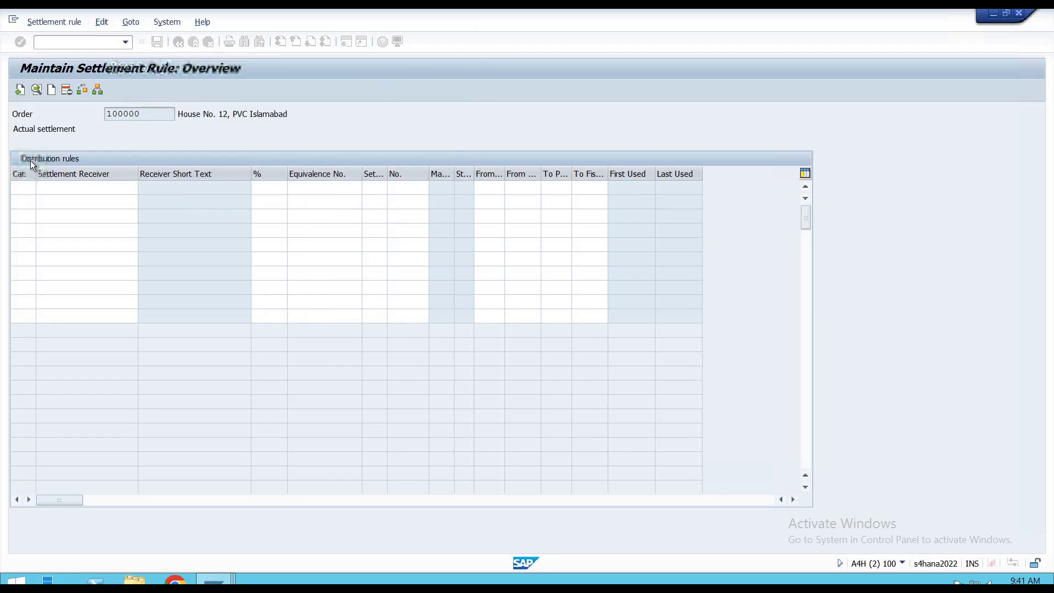
left_click(32, 202)
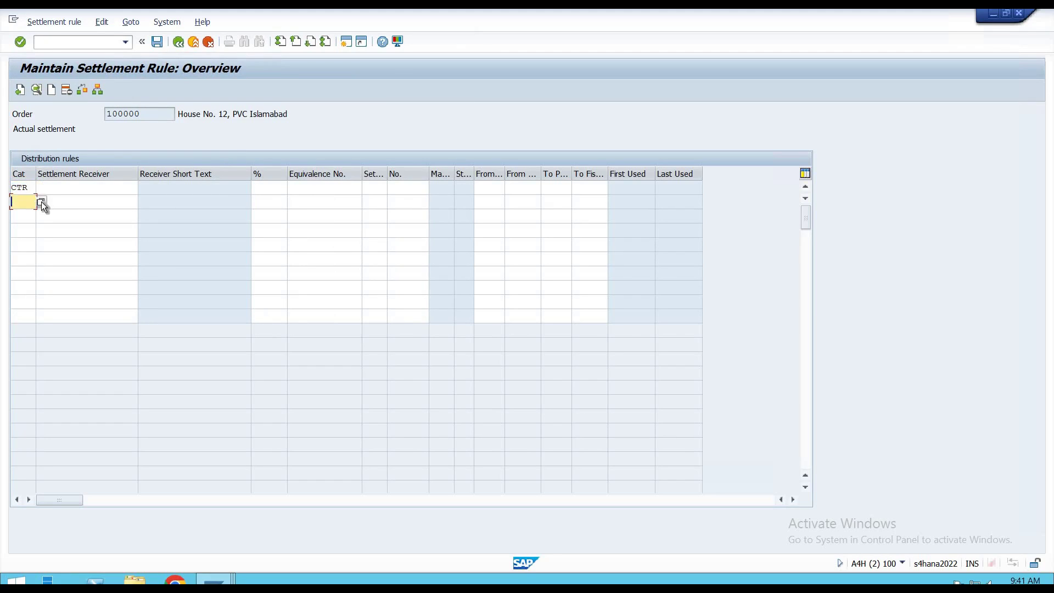
left_click(41, 203)
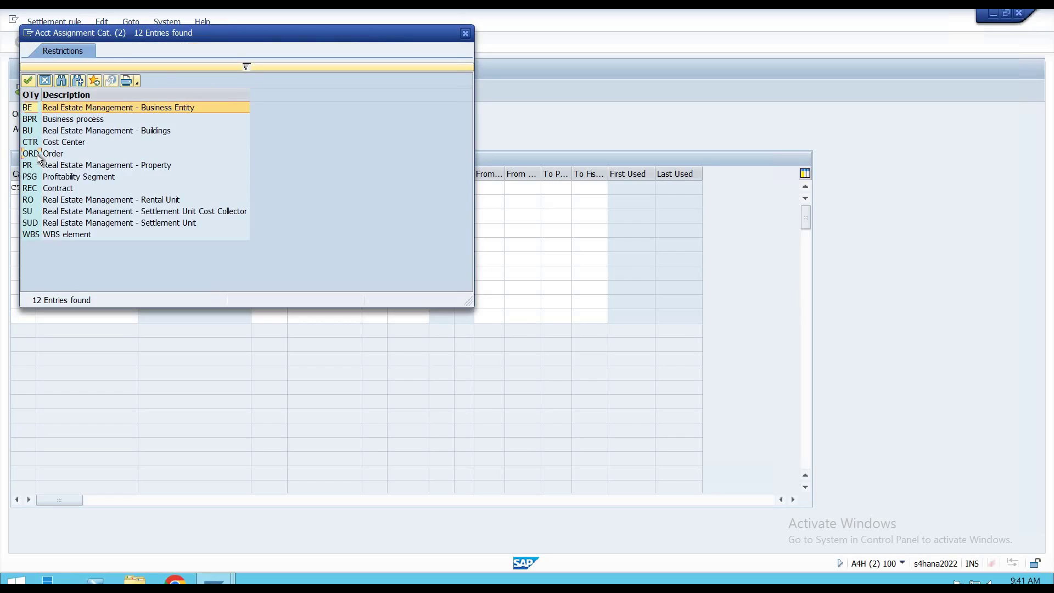
double_click(37, 155)
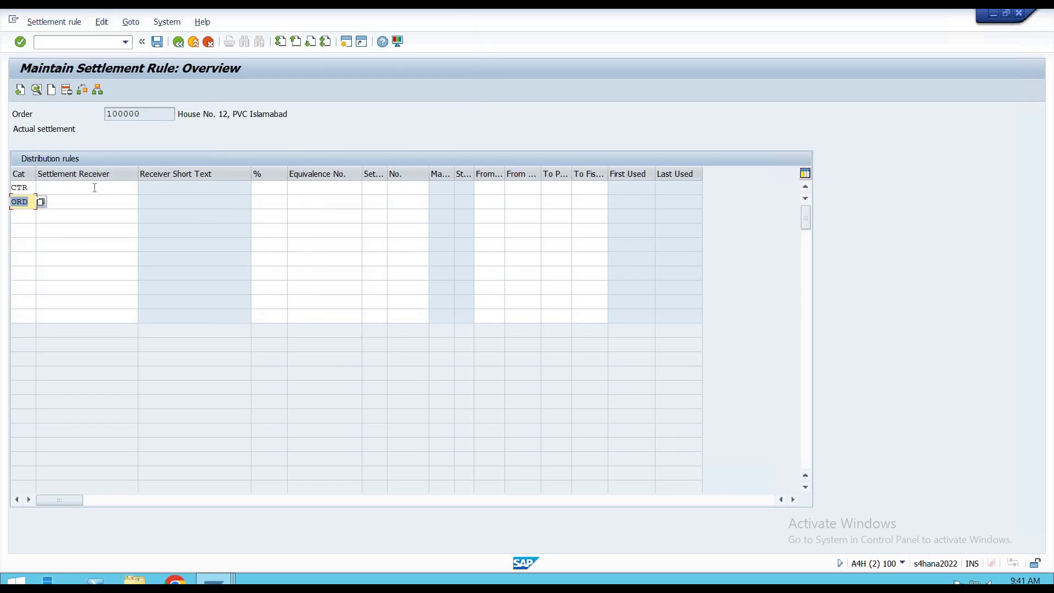
left_click(118, 191)
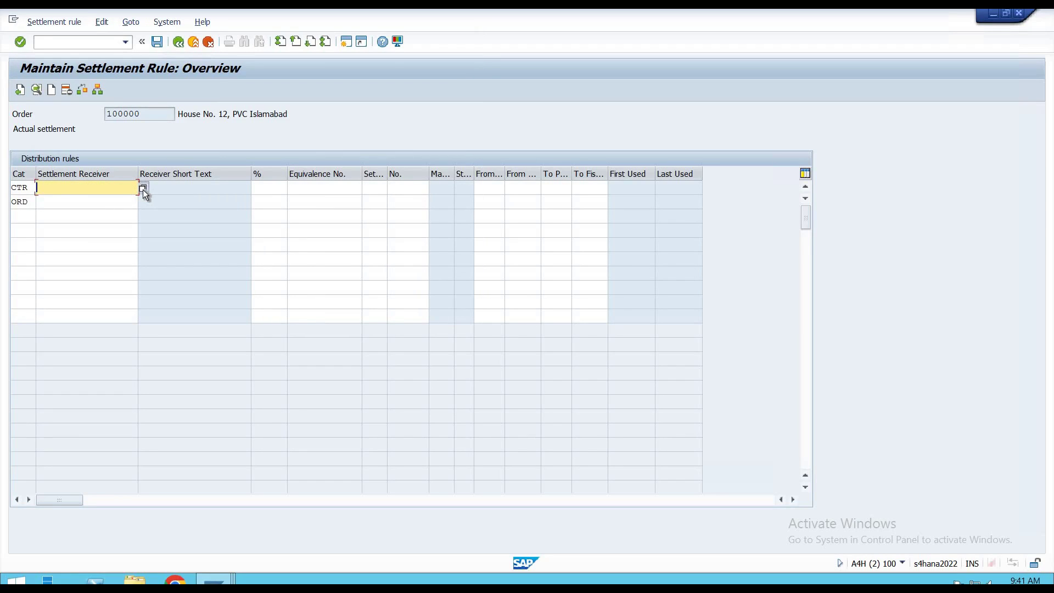
- Choose cost center AKB3 HR as the first receiver and order 100002 as the second, then validate
left_click(143, 188)
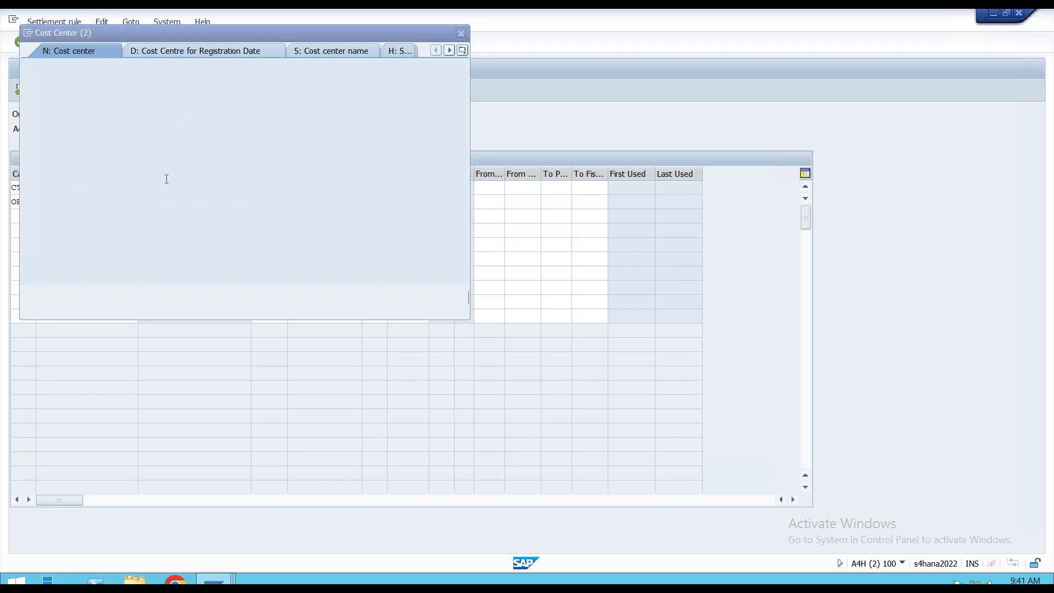
key("Return")
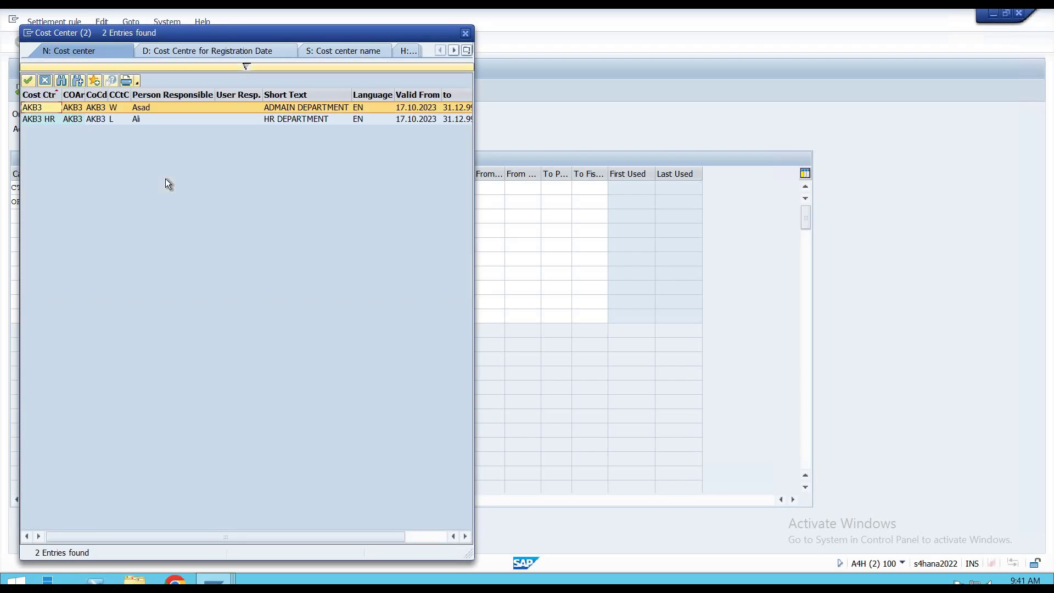
double_click(44, 120)
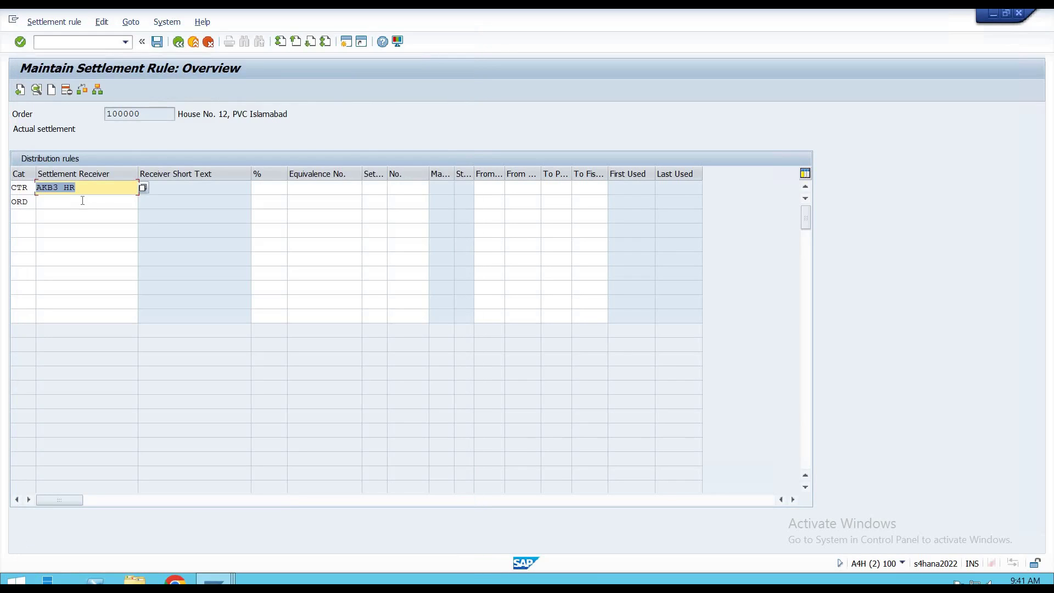
left_click(108, 202)
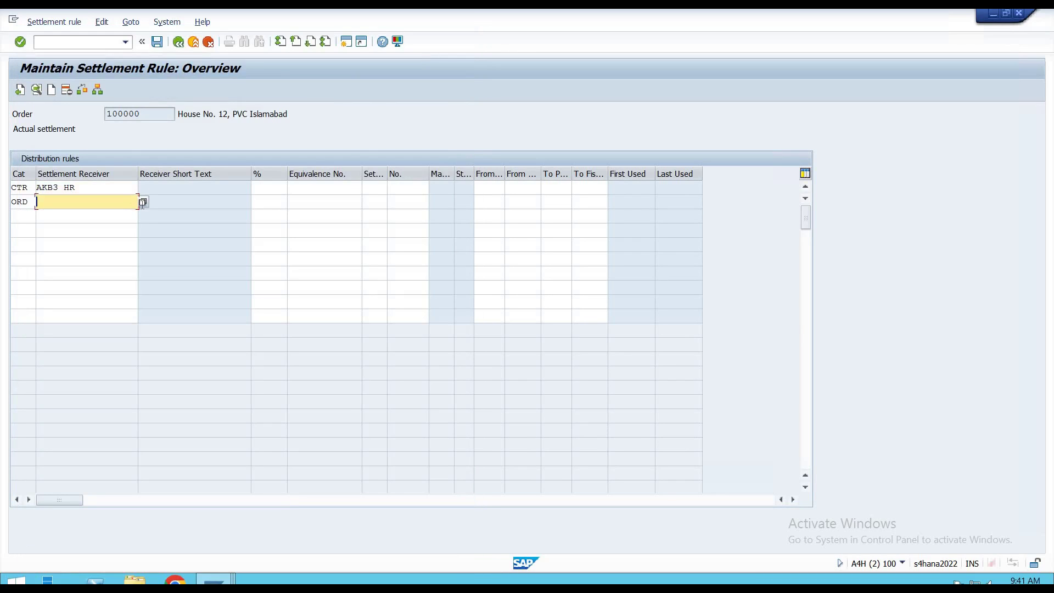
left_click(142, 202)
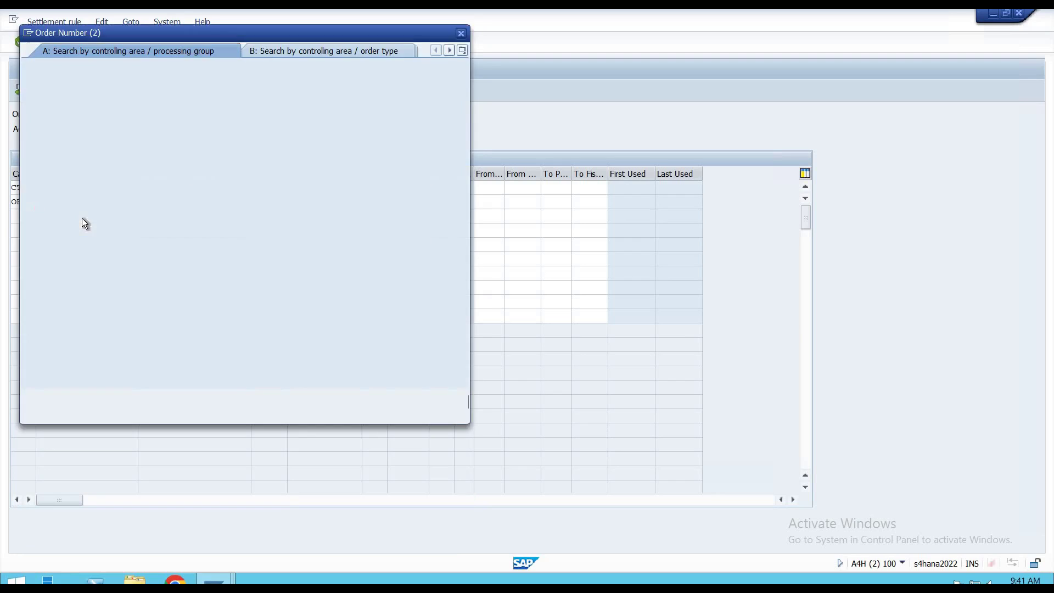
key("Return")
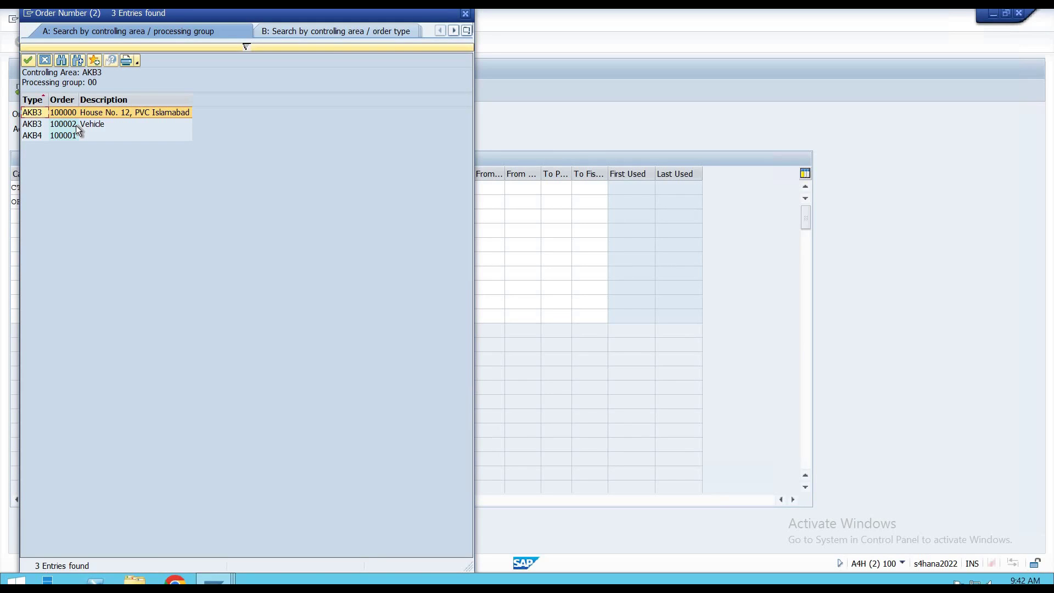
double_click(65, 126)
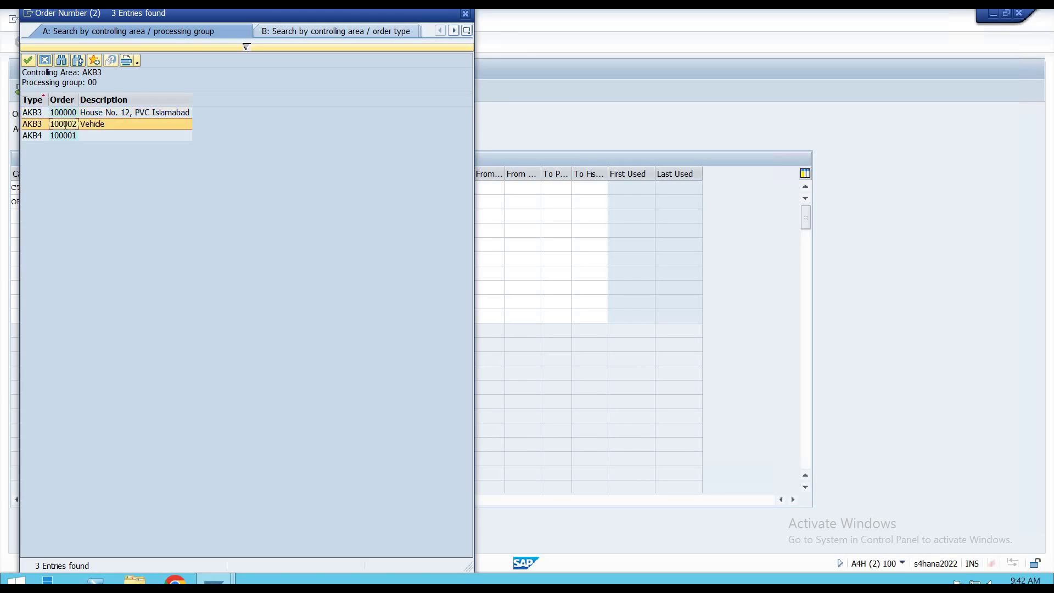
key("Return")
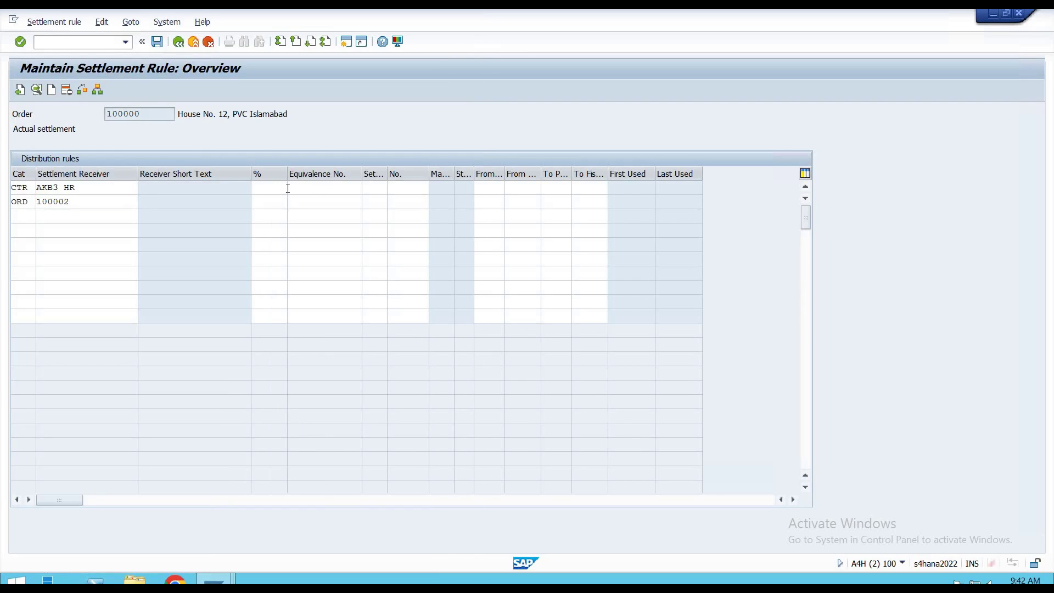
- Change the percentages to 30 for cost center AKB3 HR and 70 for order 100002
double_click(254, 187)
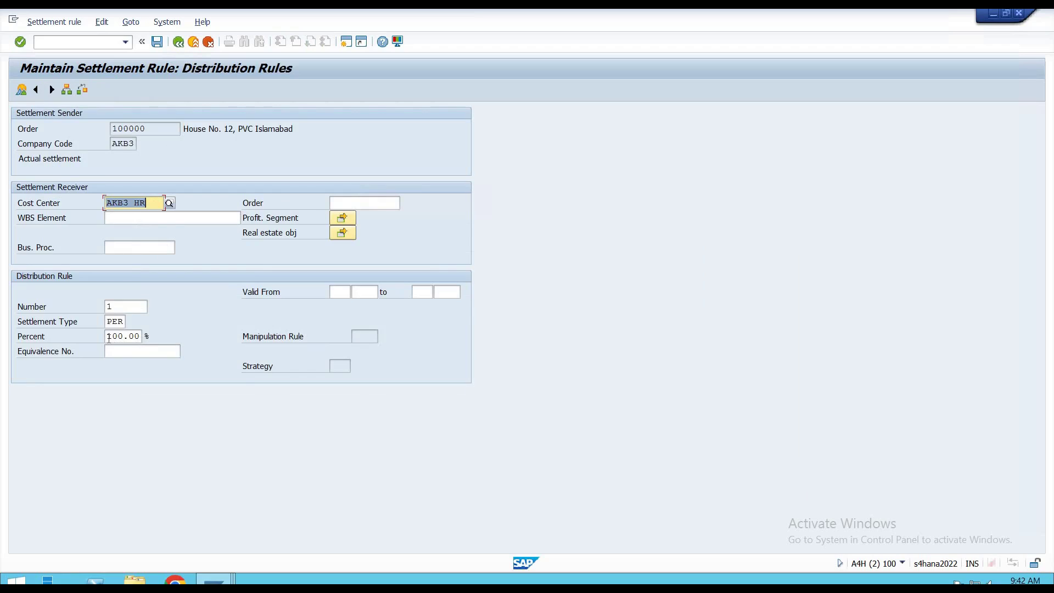
left_click(141, 331)
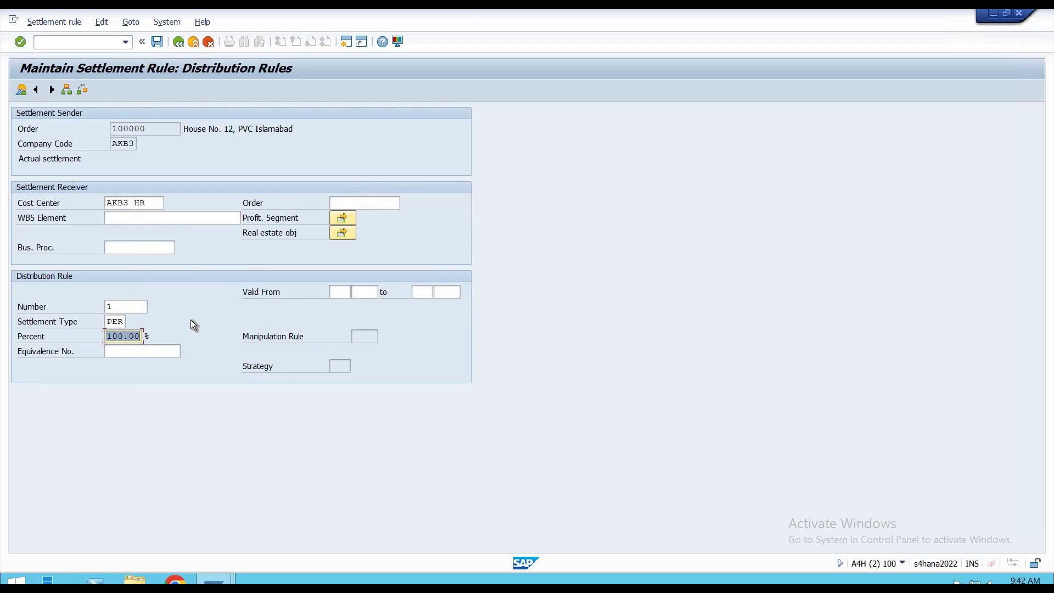
type("30")
key("Return")
left_click(177, 43)
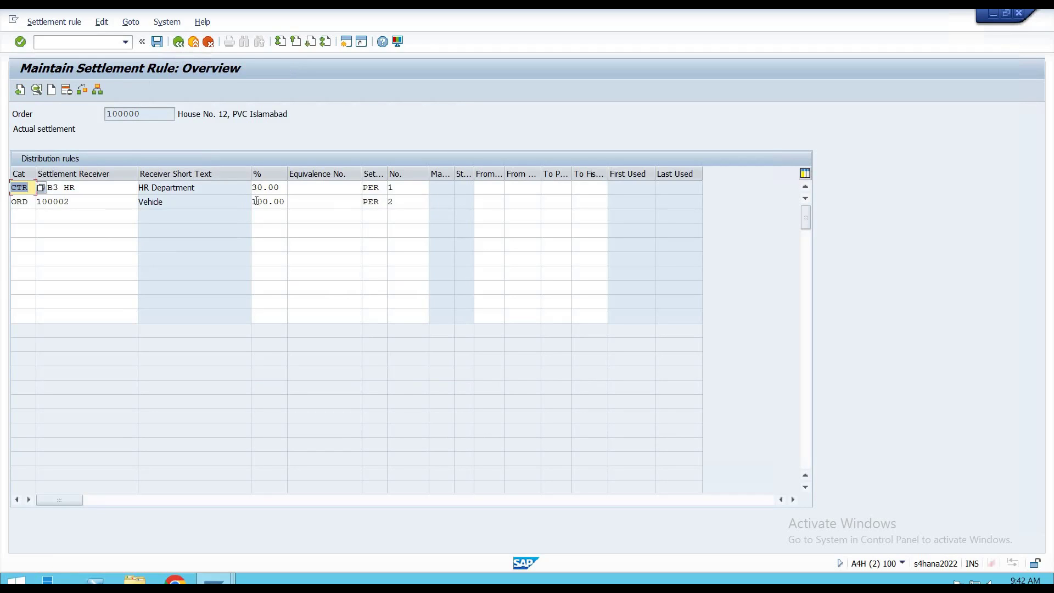
left_click_drag(257, 203, 319, 205)
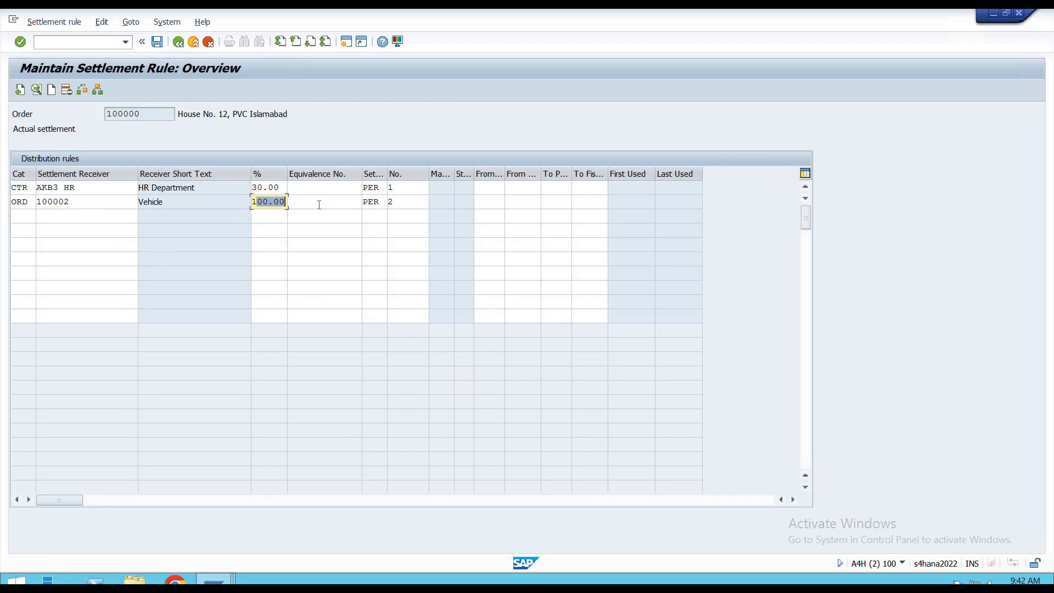
type("70")
key("Return")
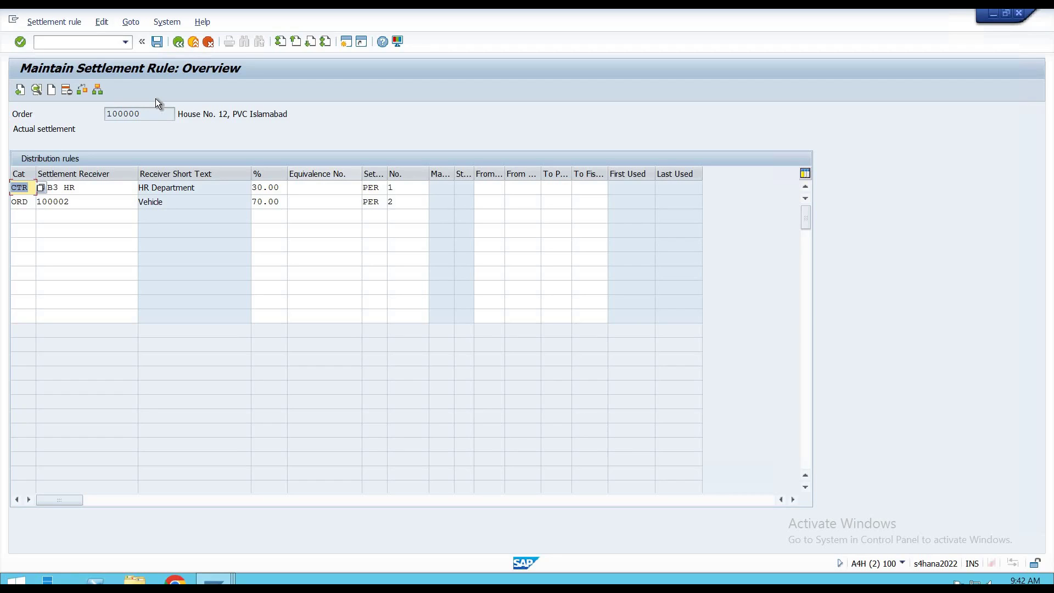
- Save order 100000's 30/70 settlement rule and return to SAP Easy Access
left_click(157, 43)
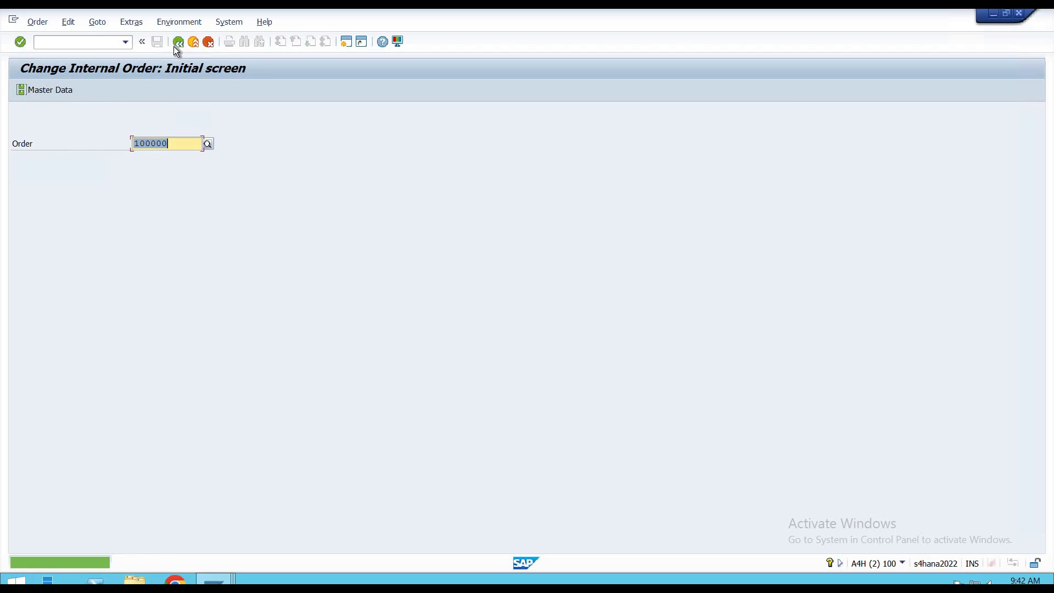
left_click(176, 44)
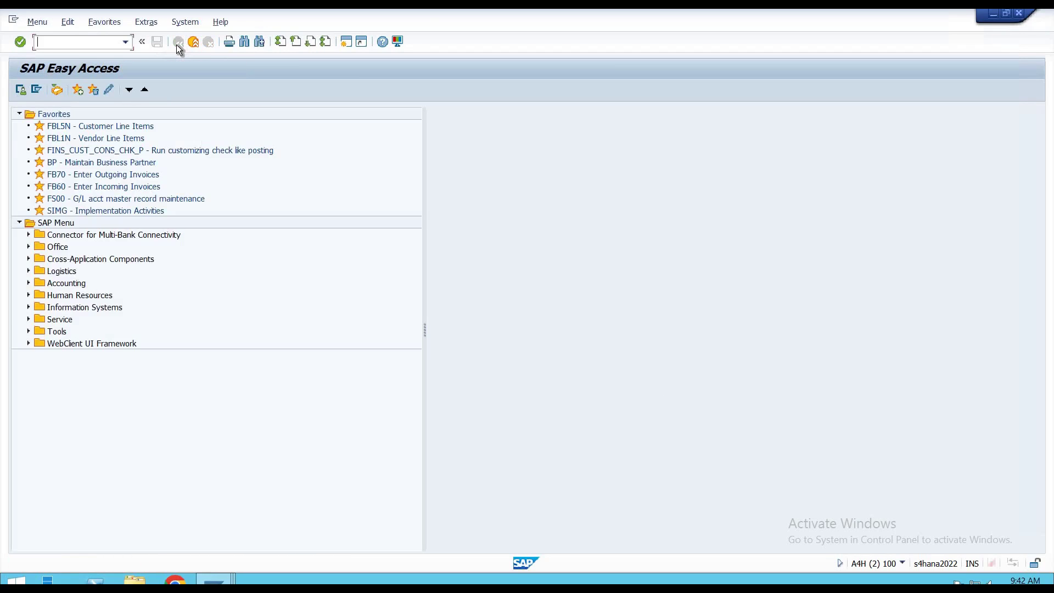
- Expand Accounting > Controlling > Internal Orders > Period-End Closing > Single Functions > Settlement and select KO88
left_click(65, 286)
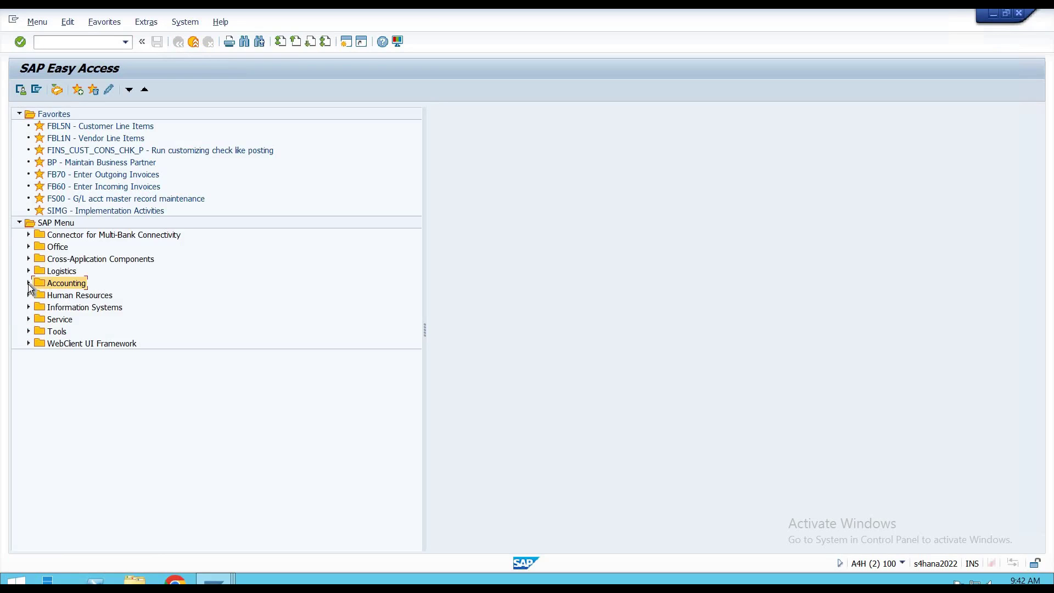
left_click(29, 284)
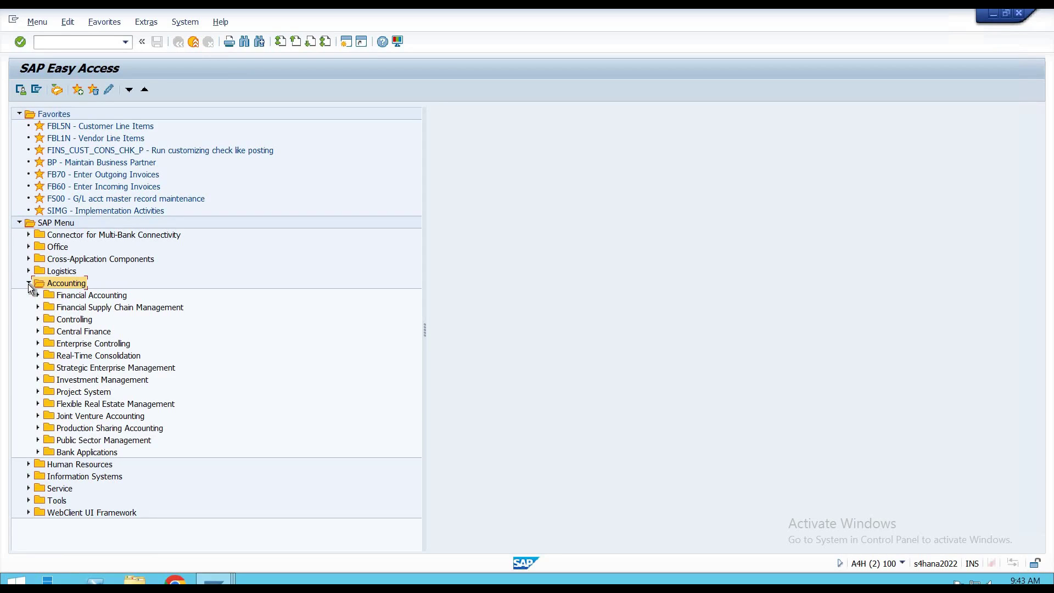
left_click(74, 320)
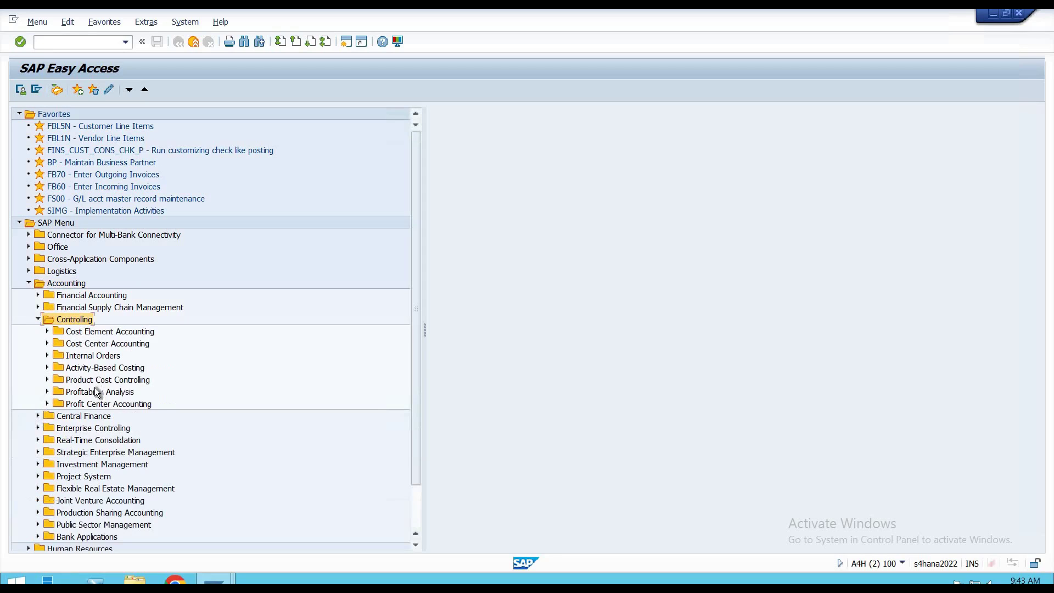
left_click(79, 357)
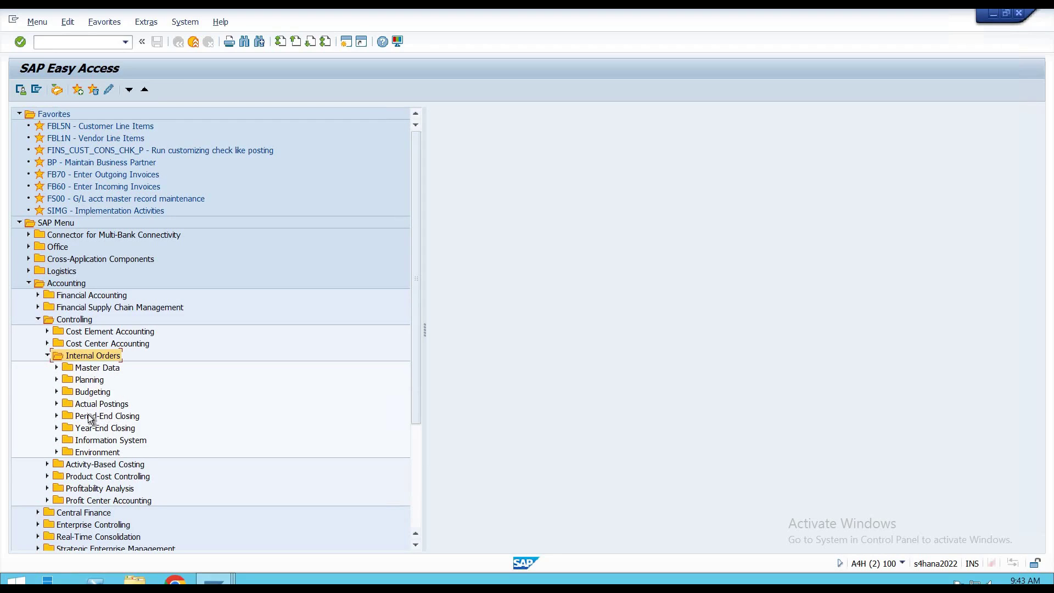
left_click(91, 418)
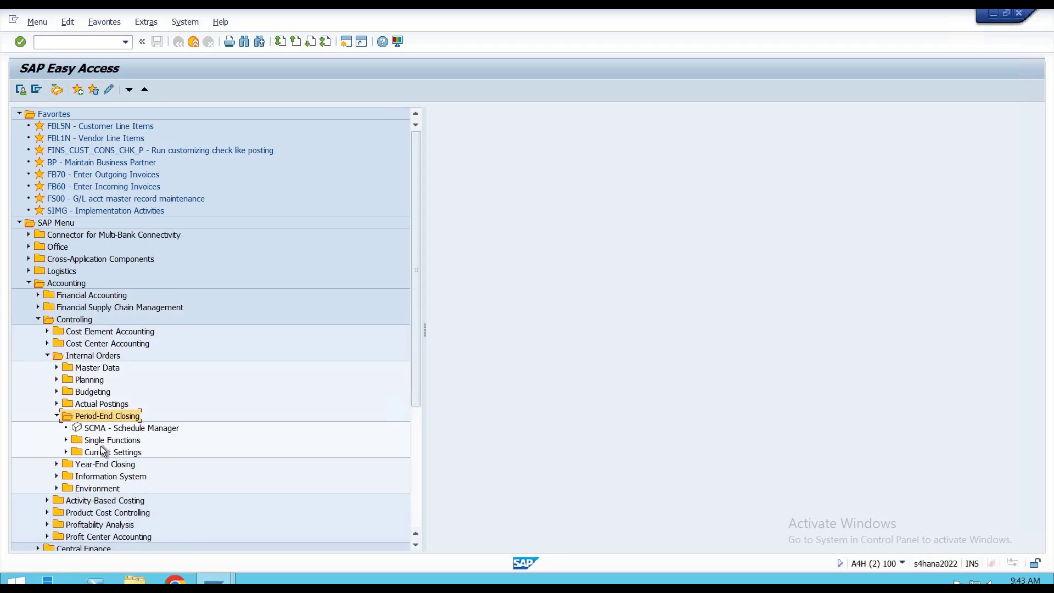
left_click(94, 443)
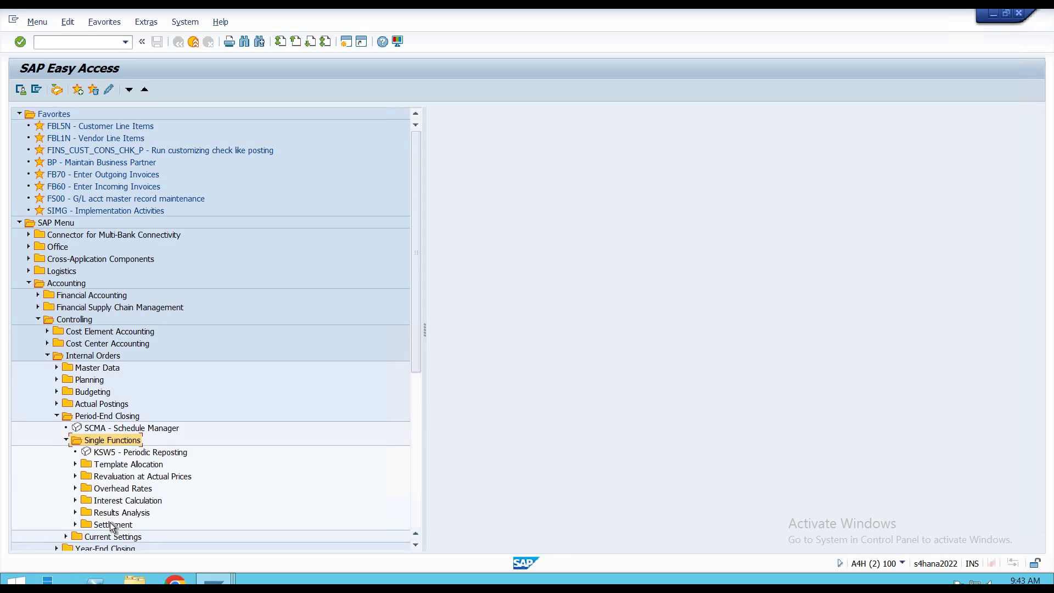
double_click(111, 524)
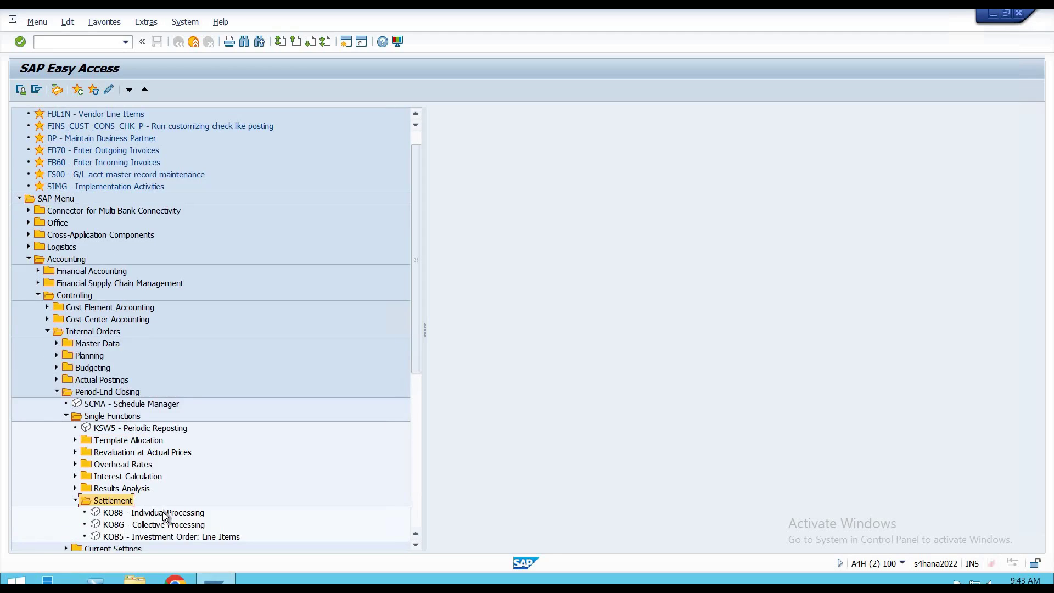
left_click(163, 513)
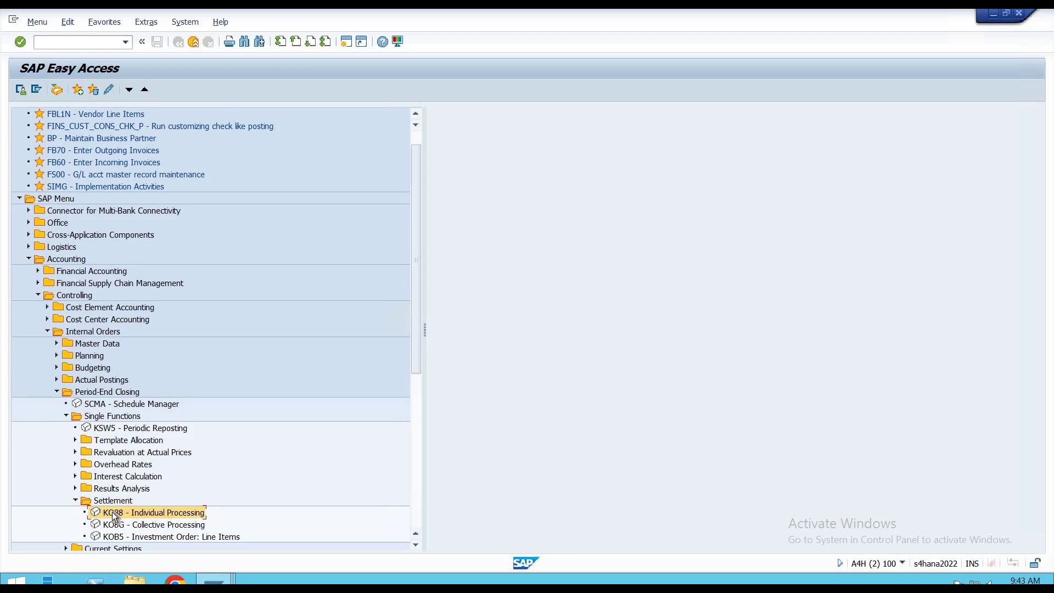
- Open KO88 for order 100000 and review the 102,000.00 expense document's header in the other session
double_click(140, 515)
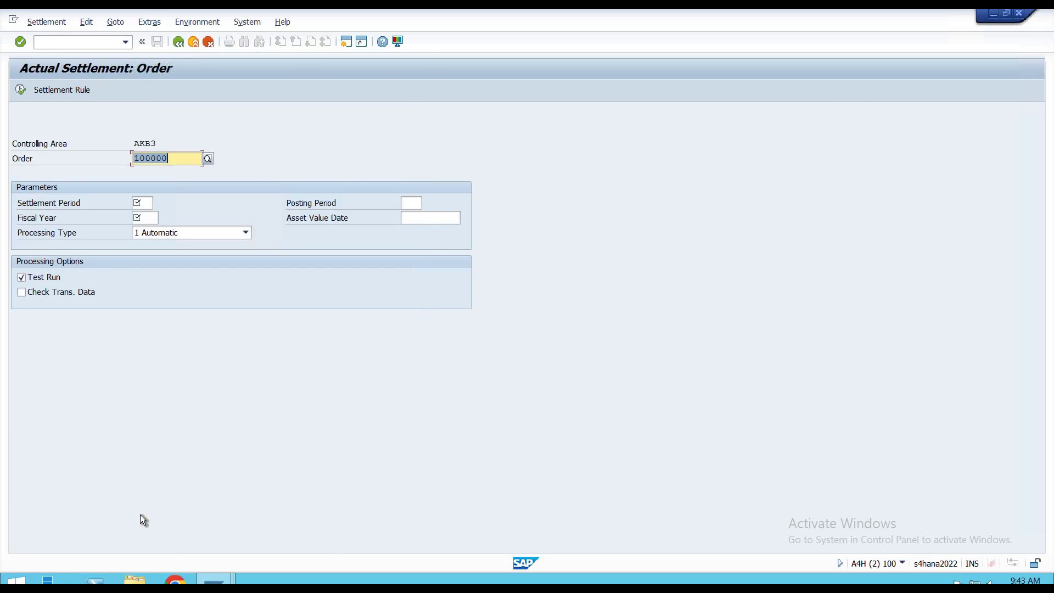
left_click(137, 202)
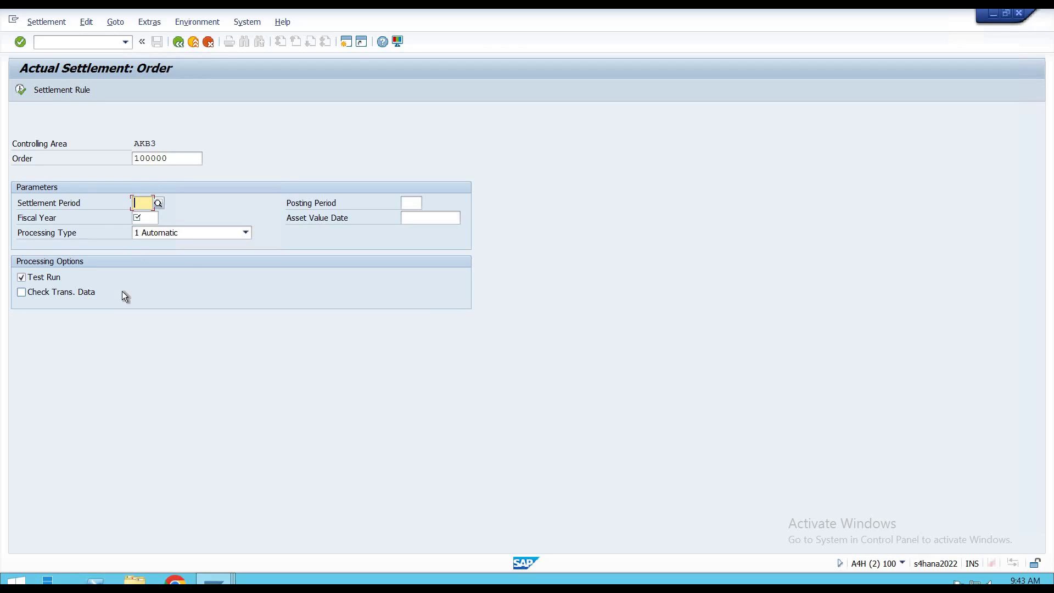
key("alt+Tab")
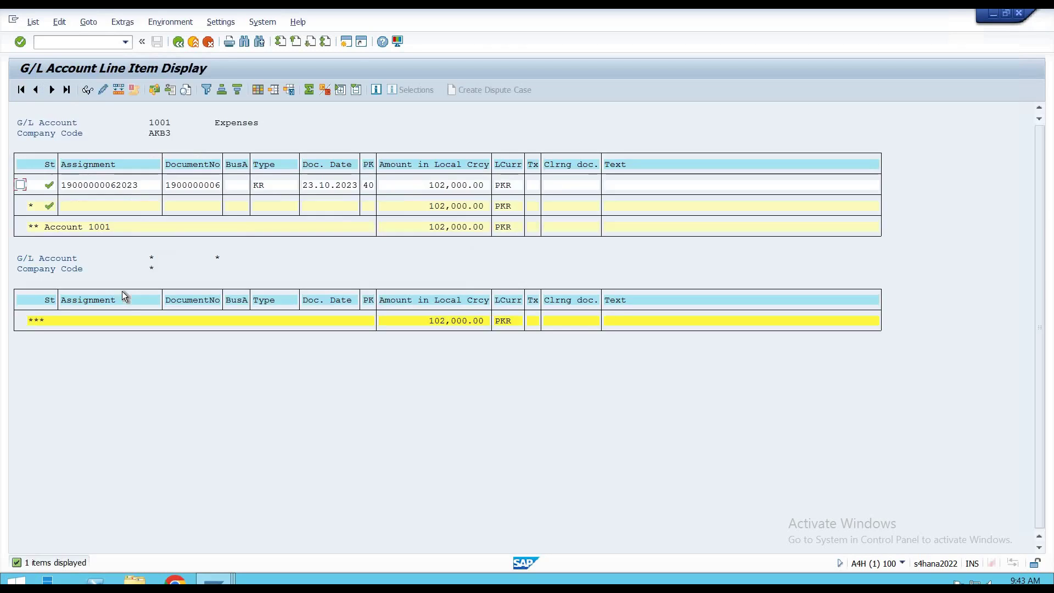
double_click(190, 186)
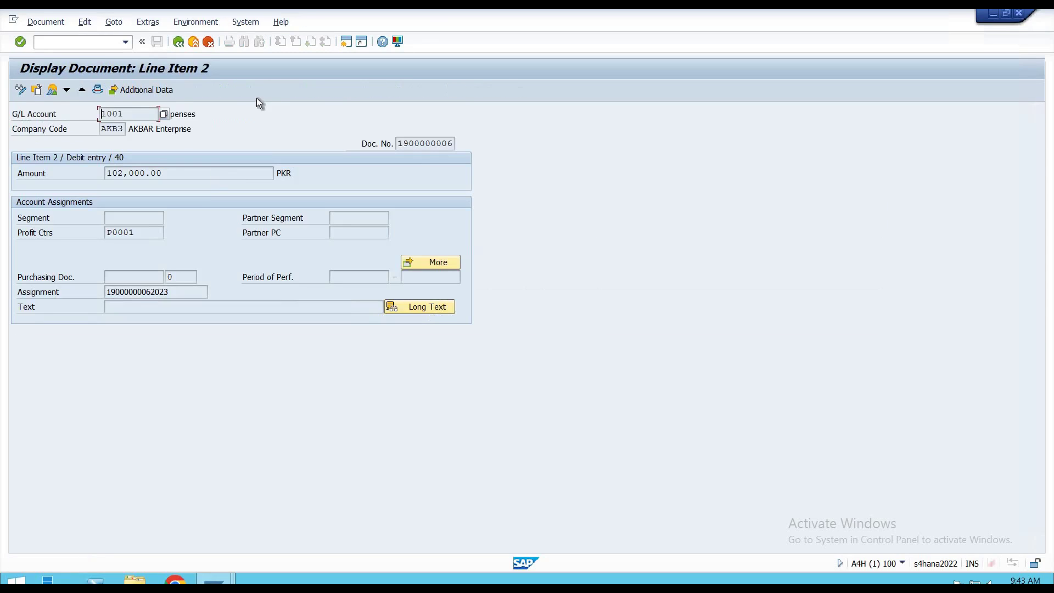
left_click(99, 89)
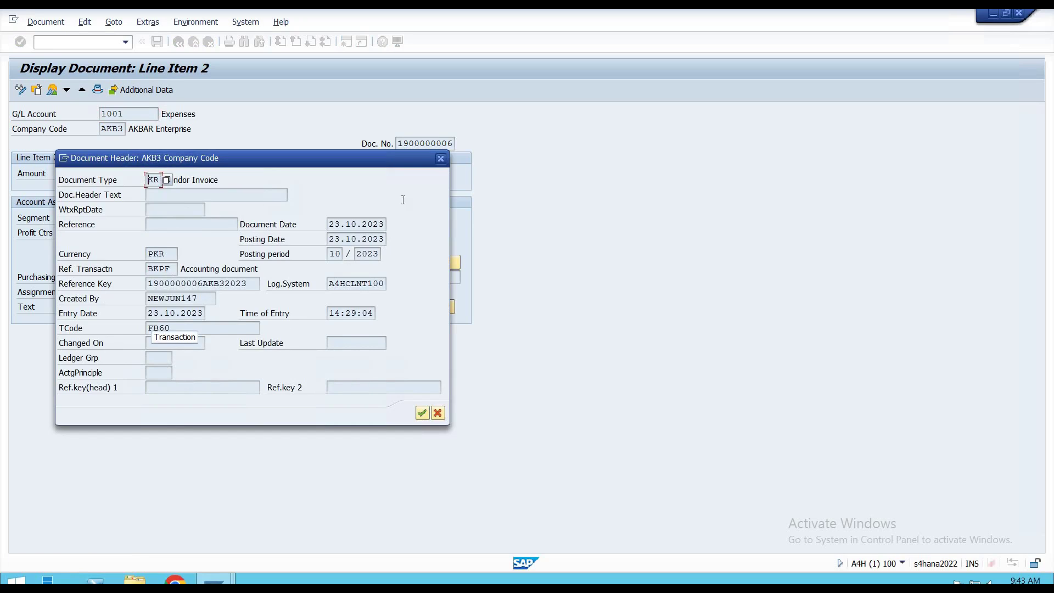
left_click(440, 159)
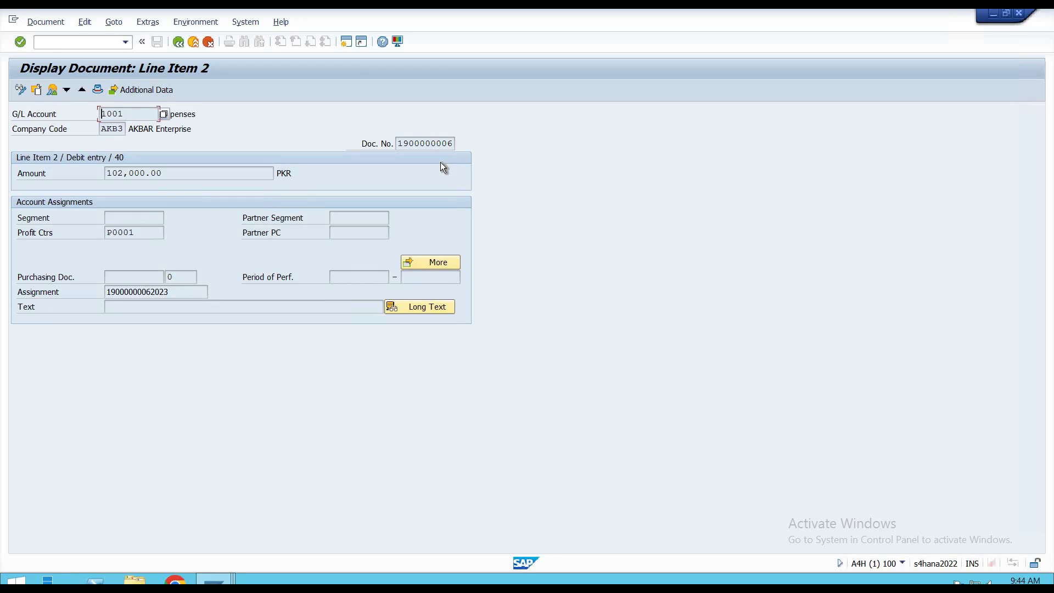
key("alt+Tab")
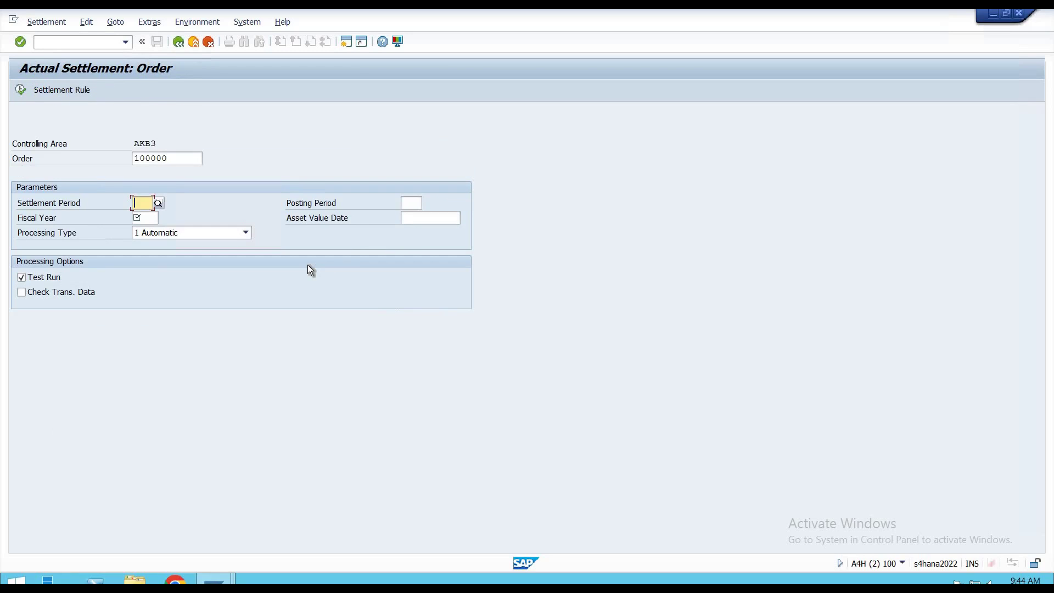
- Enter settlement period 10 and fiscal year 2023 on the KO88 selection screen
type("10")
key("Tab")
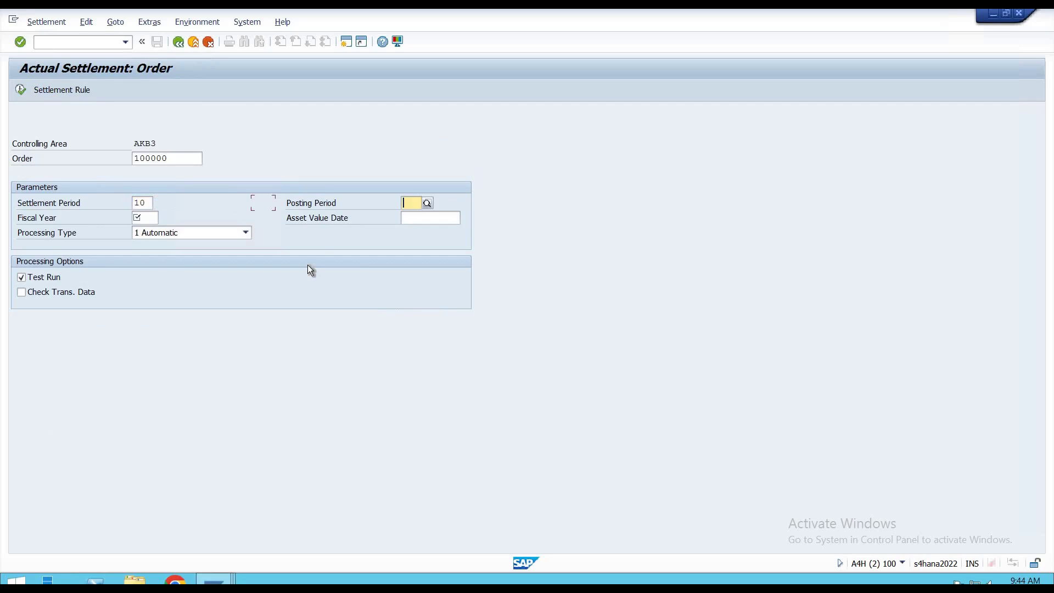
key("Tab")
key("Tab")
key("shift+Tab")
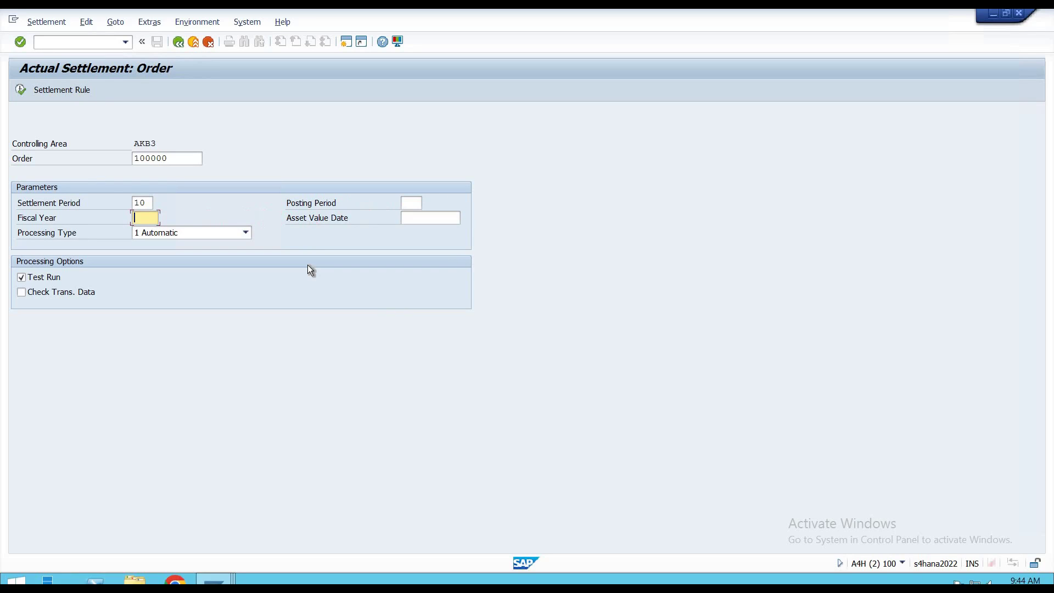
type("2023")
key("Return")
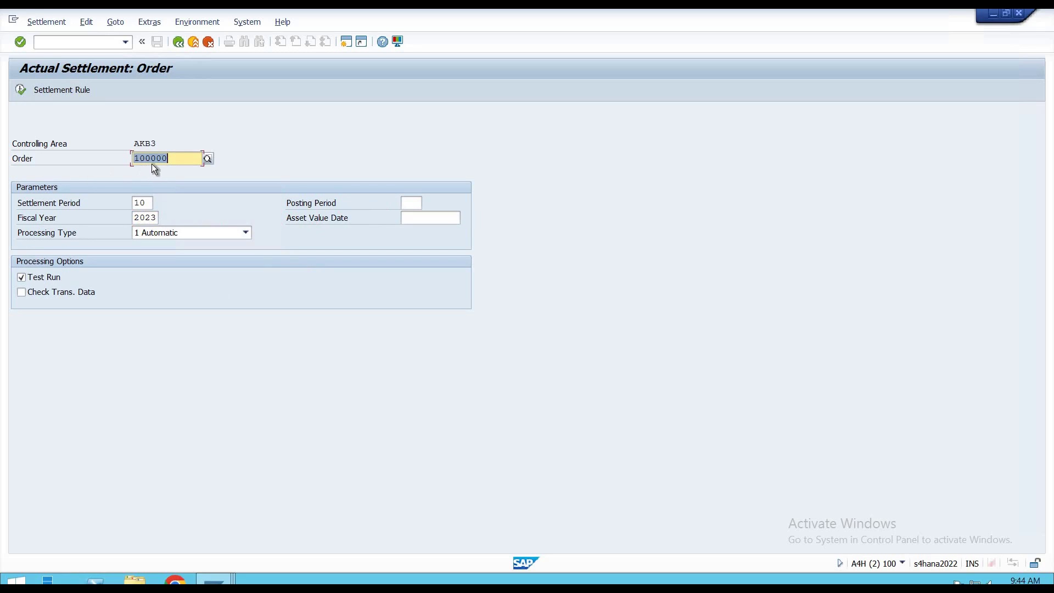
- Check order 100000's settlement rule, execute the test run, and close the INT-1 error log
left_click(174, 158)
left_click(55, 92)
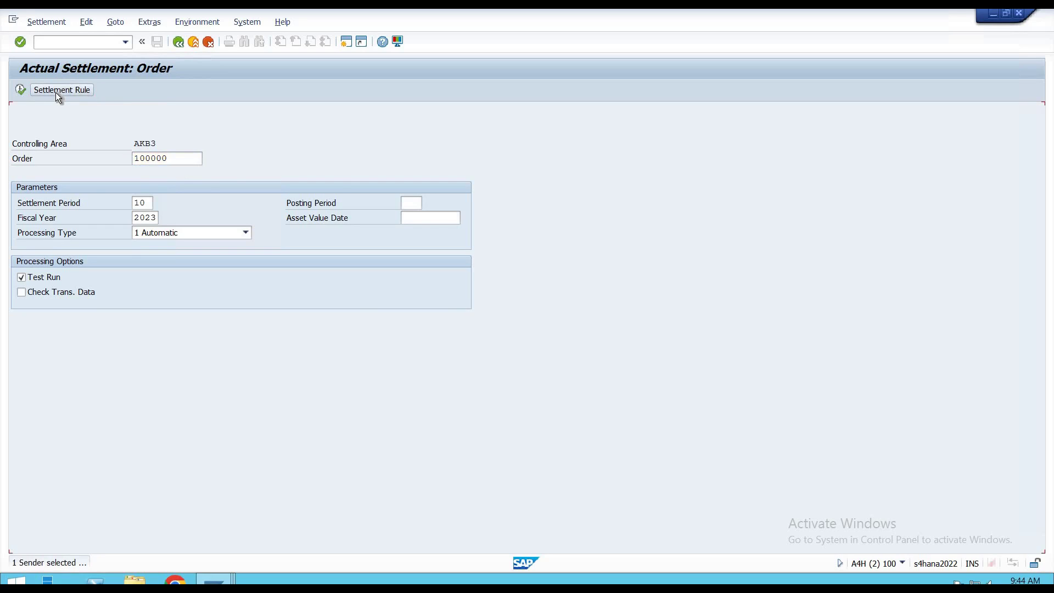
left_click(178, 44)
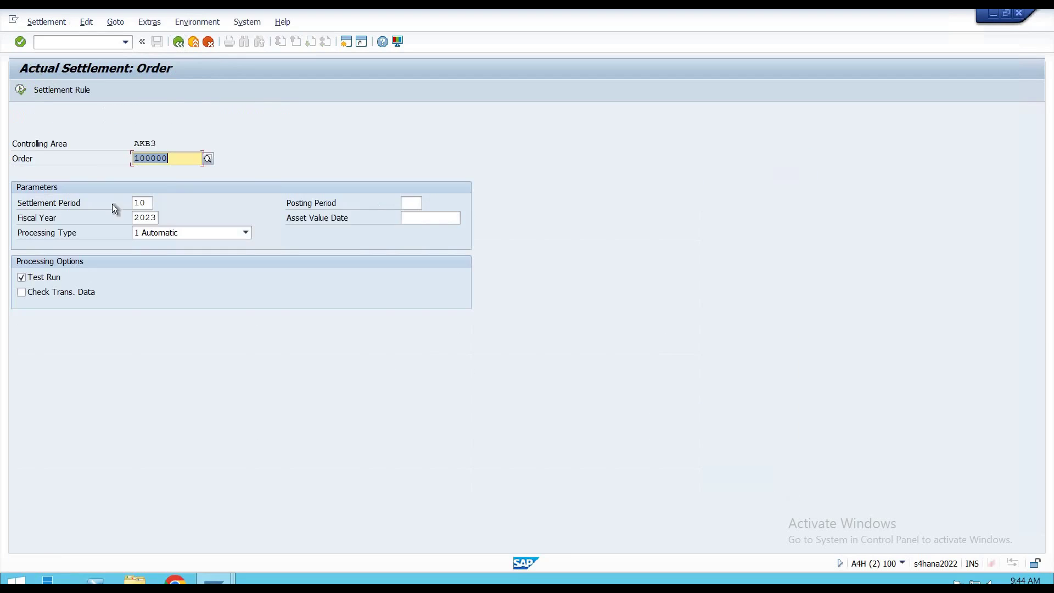
left_click(21, 90)
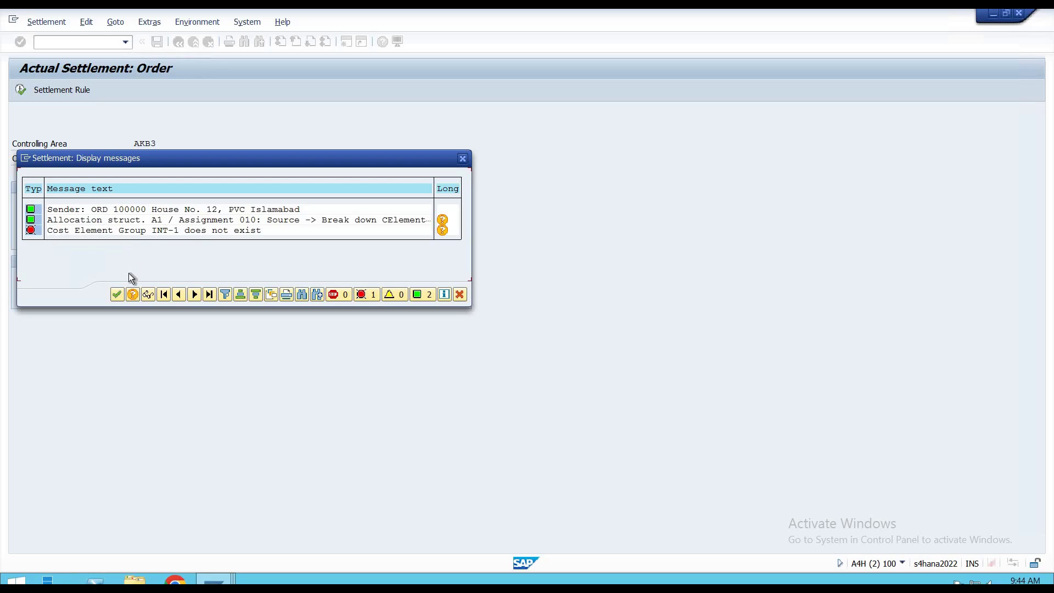
left_click(460, 295)
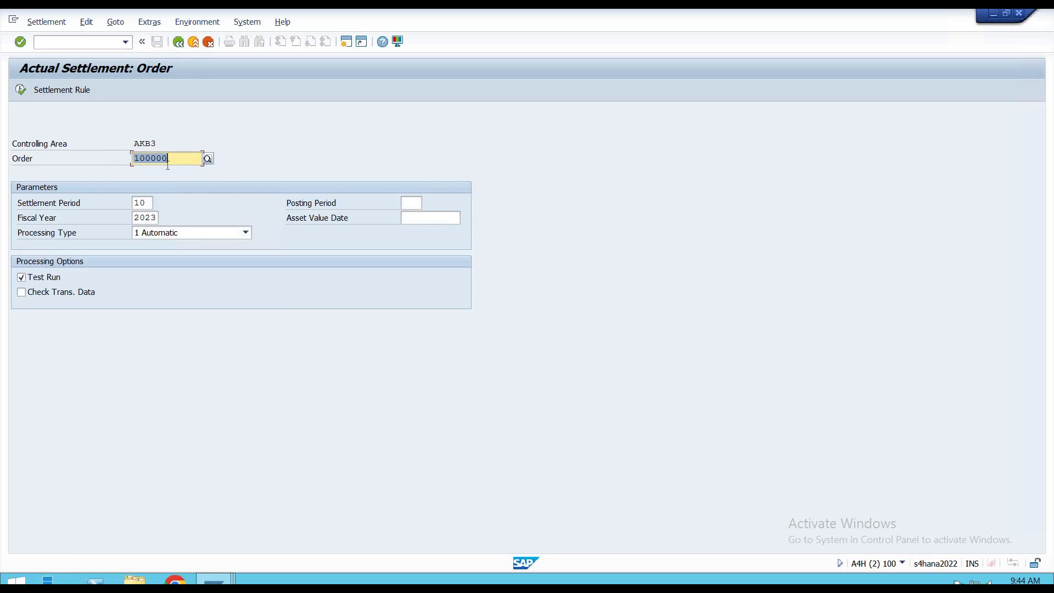
- Inspect order 100000's master data in KO03, then return to the main menu
left_click(193, 42)
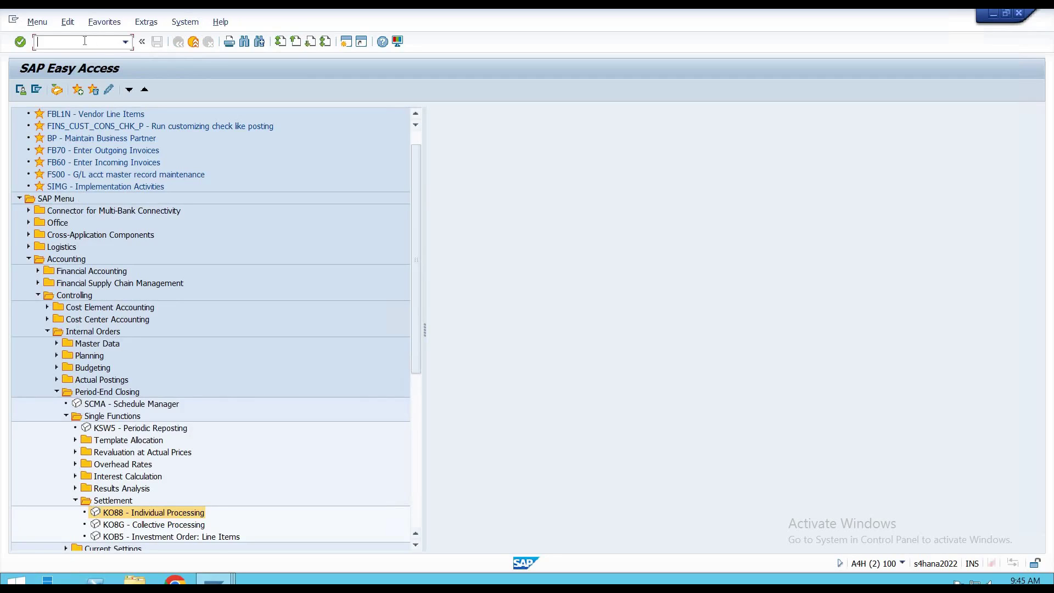
type("ko")
type("03")
key("Return")
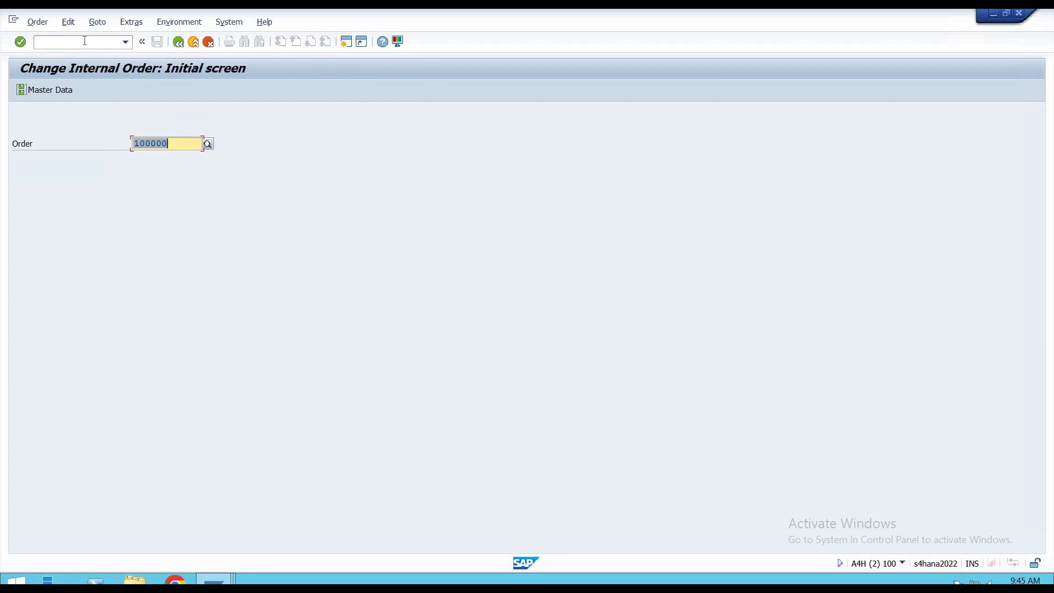
key("Return")
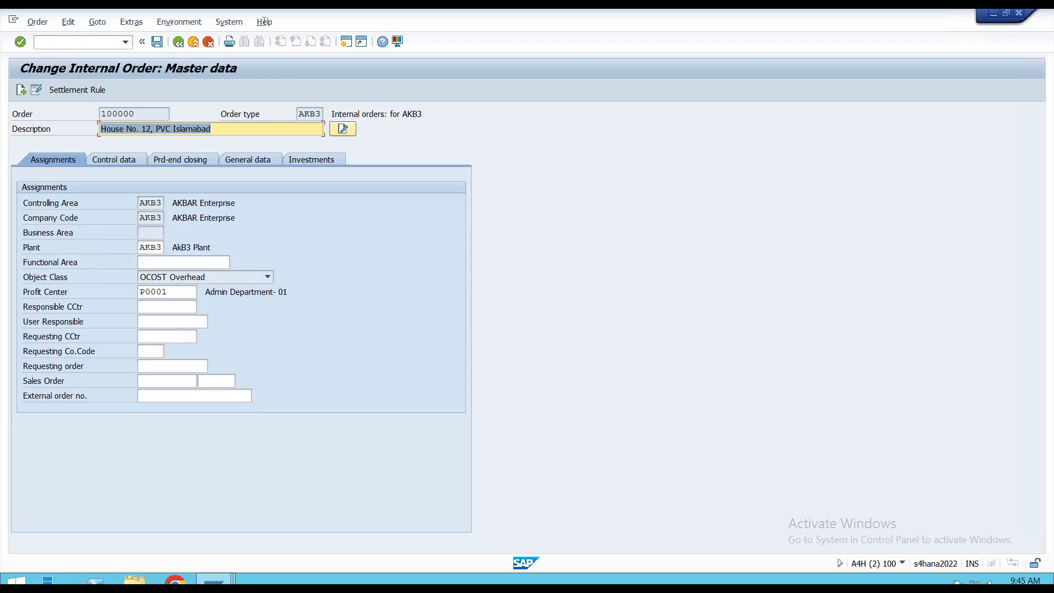
left_click(320, 113)
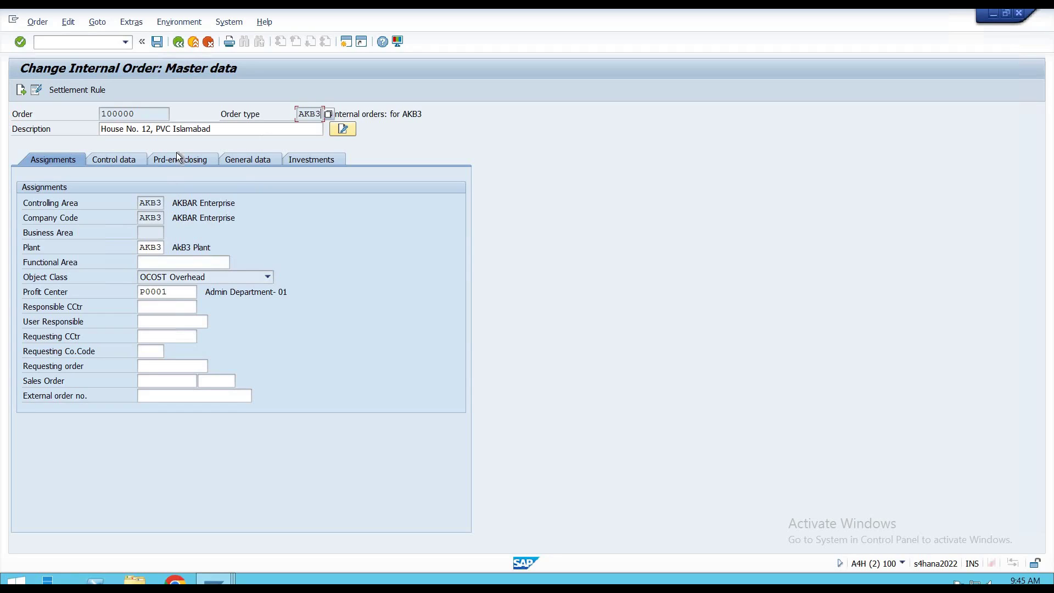
left_click(174, 46)
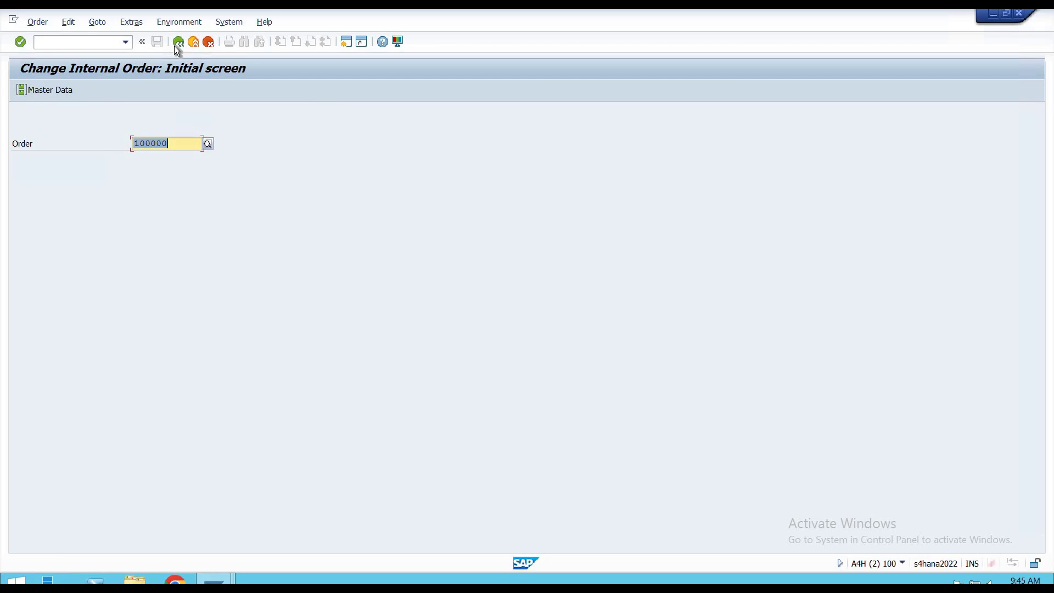
left_click(174, 45)
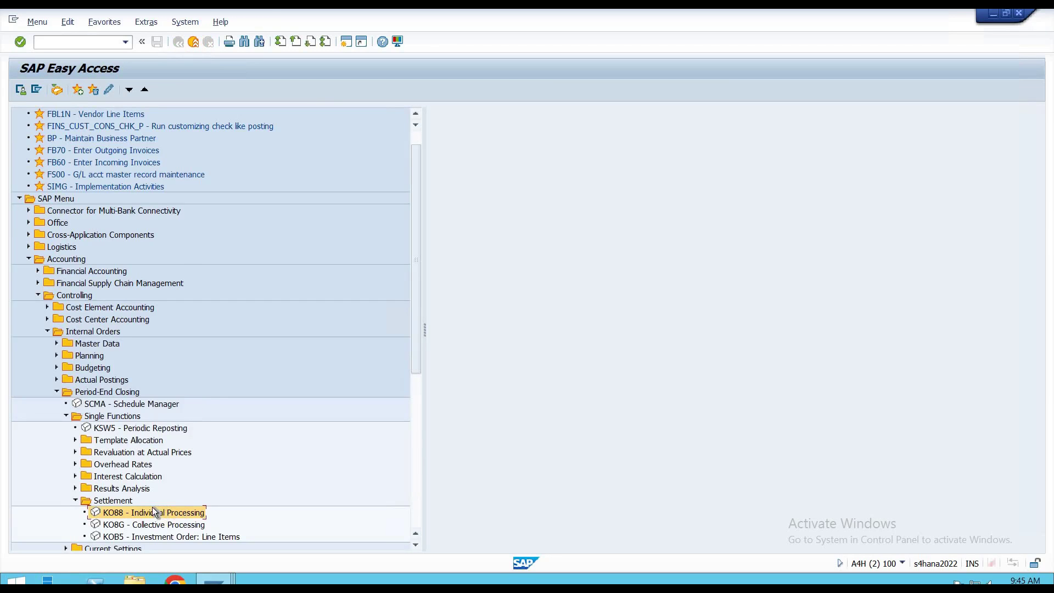
- Rerun the KO88 test settlement for order 100000 and close the messages
double_click(149, 514)
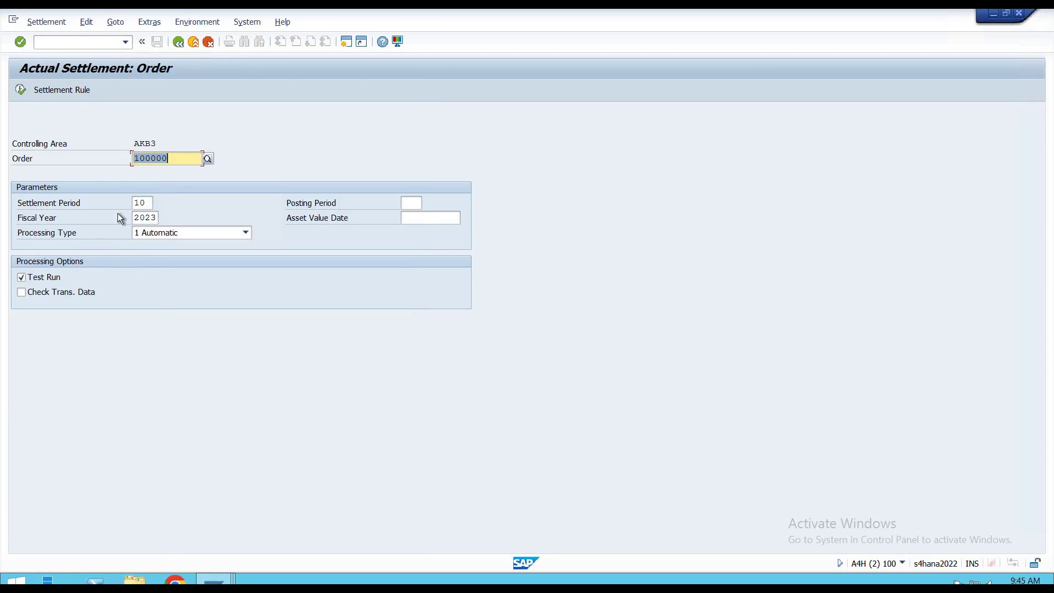
left_click(21, 89)
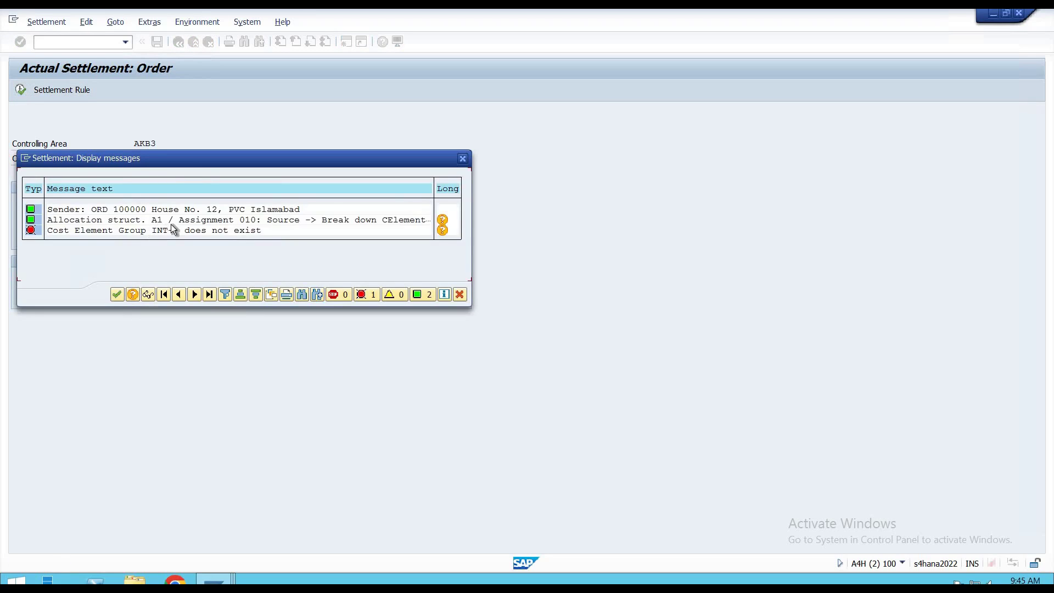
left_click(460, 294)
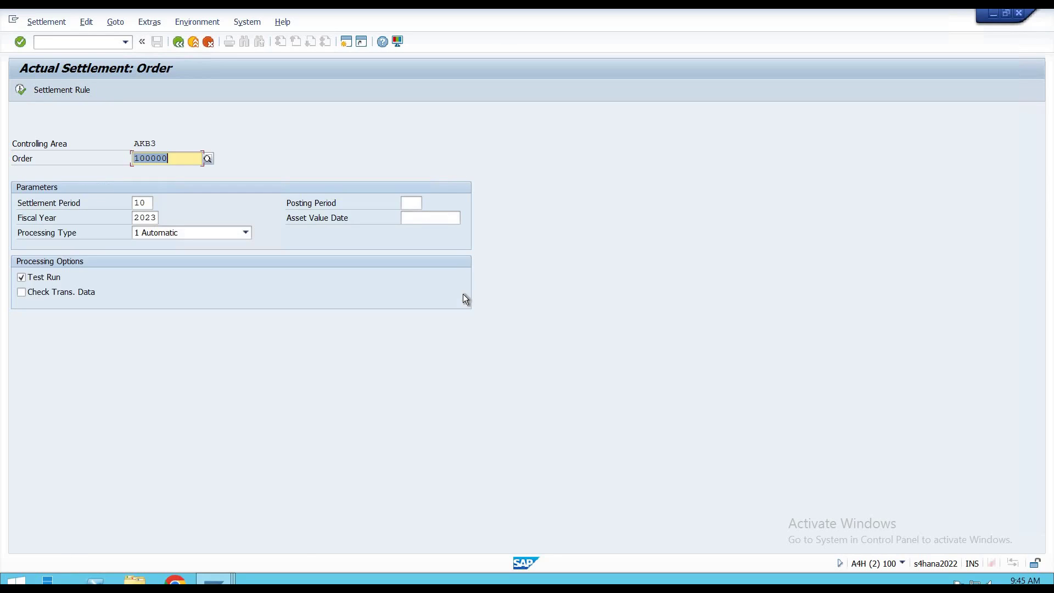
- Open a new SAP session and start the SIMG customizing guide
left_click(213, 581)
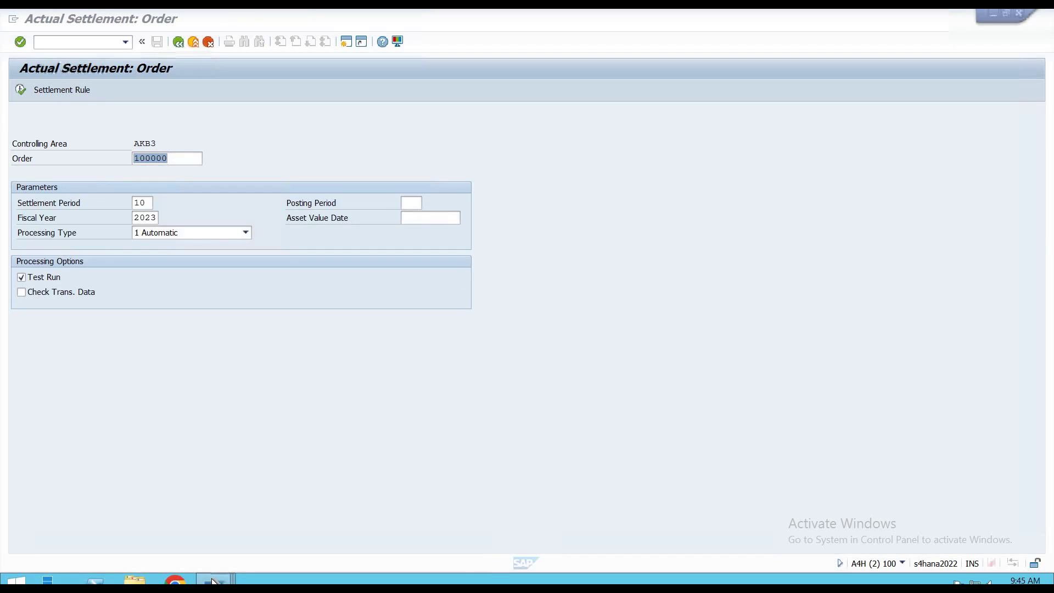
mouse_move(214, 581)
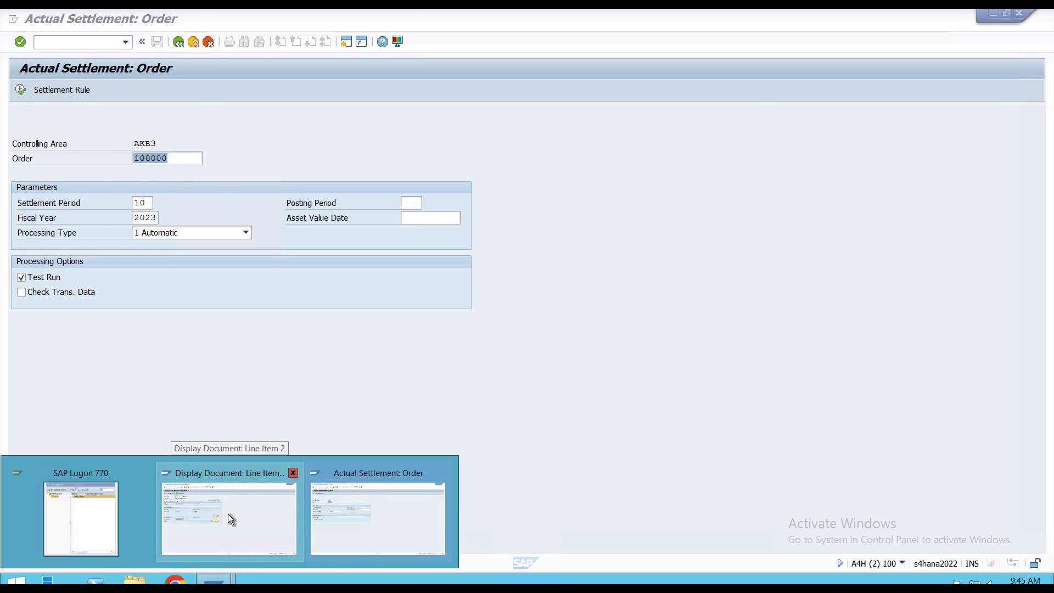
mouse_move(228, 514)
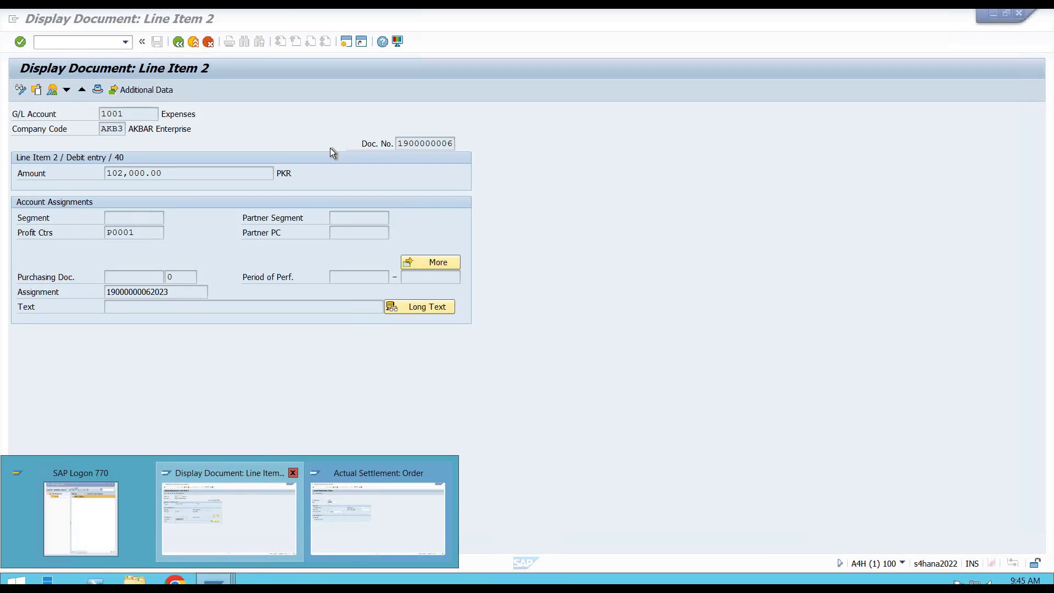
left_click(228, 514)
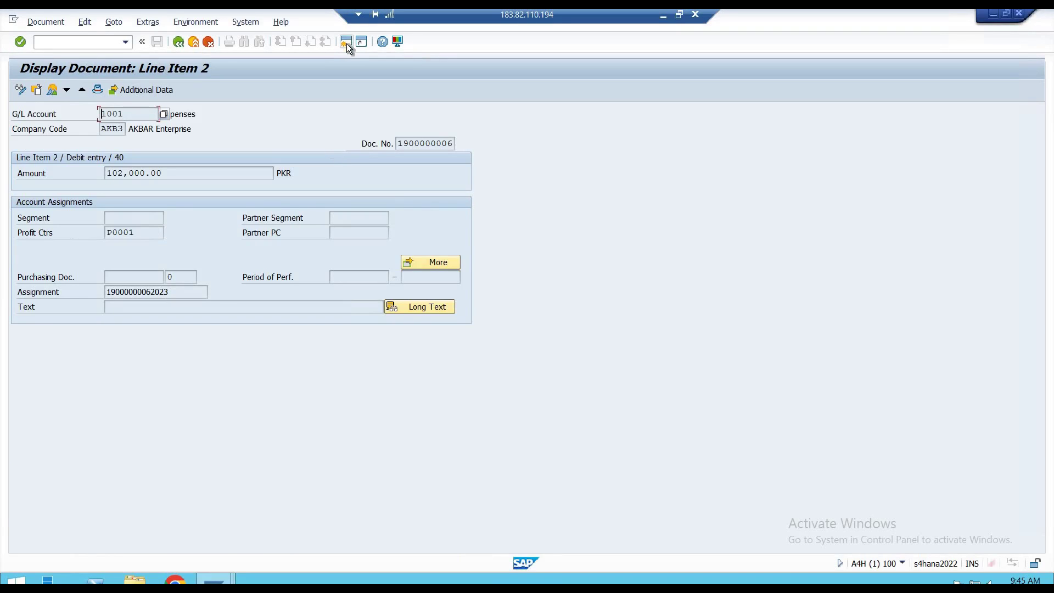
left_click(346, 42)
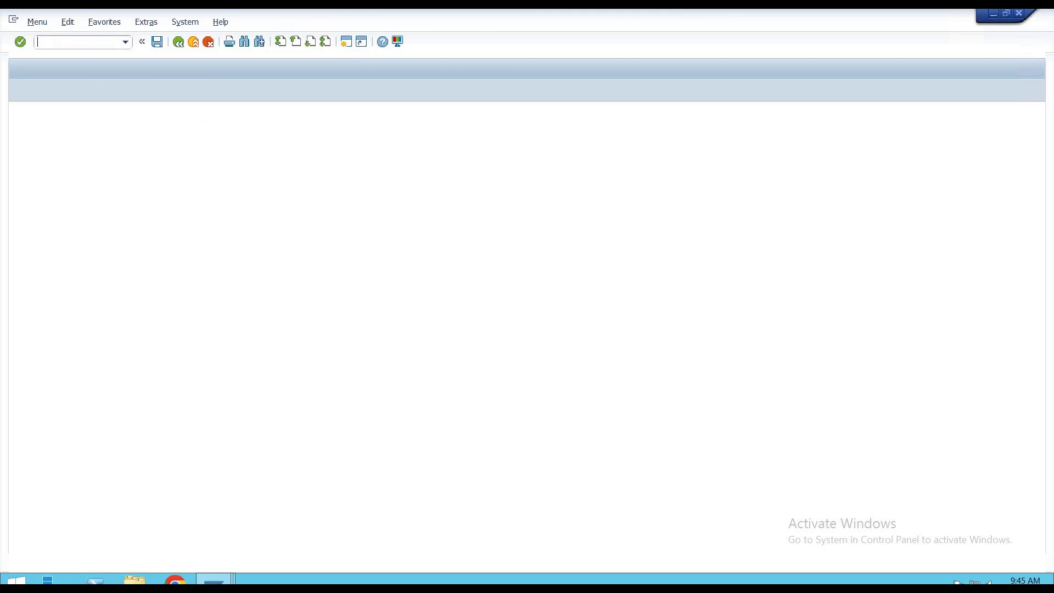
type("SIM")
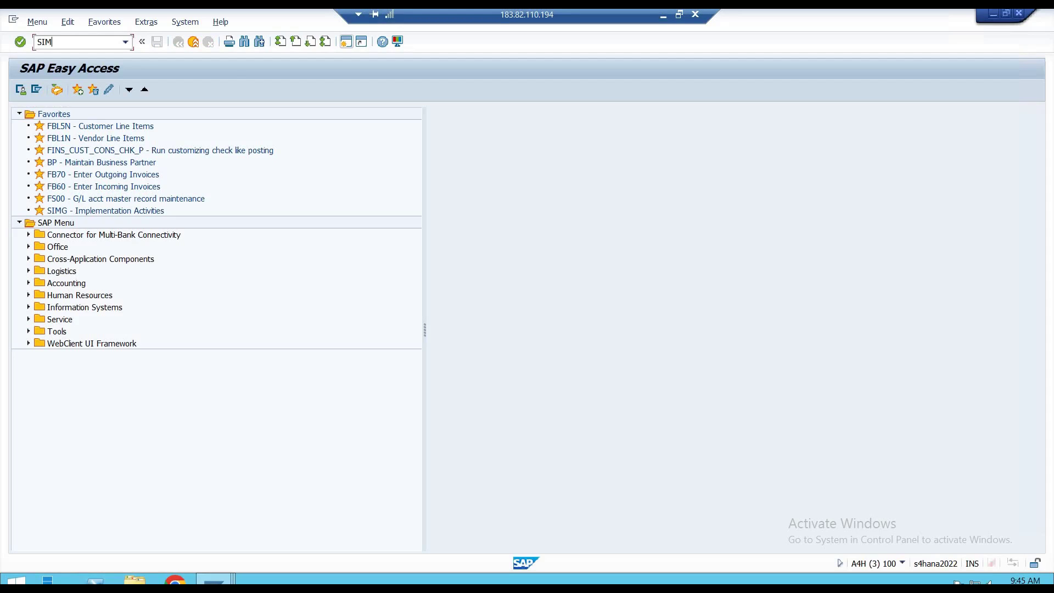
type("G")
key("Return")
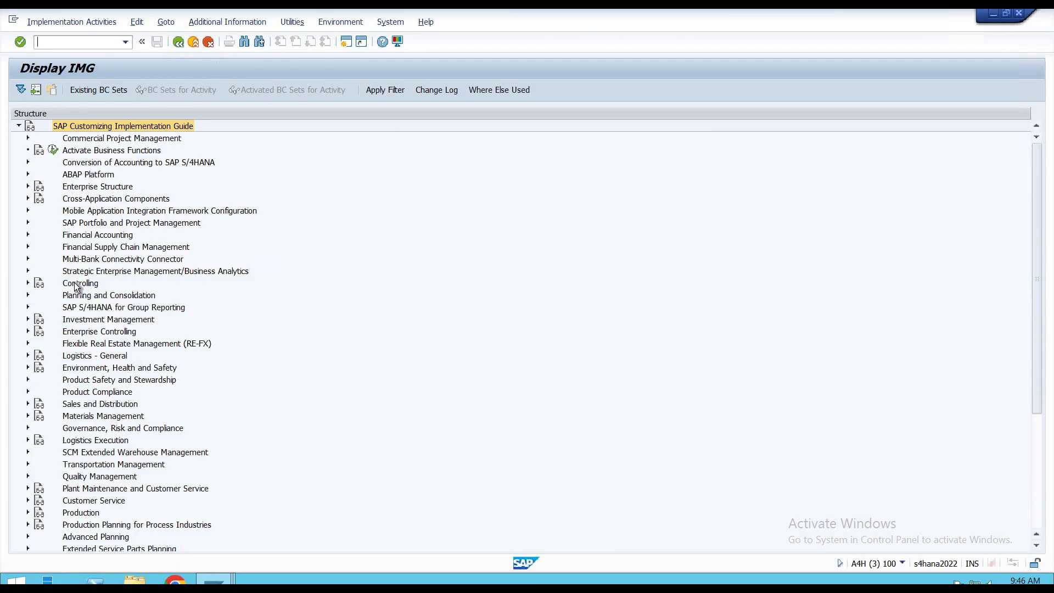
- Expand Controlling > Internal Orders > Actual Postings > Settlement and select the settlement profile activity
left_click(75, 284)
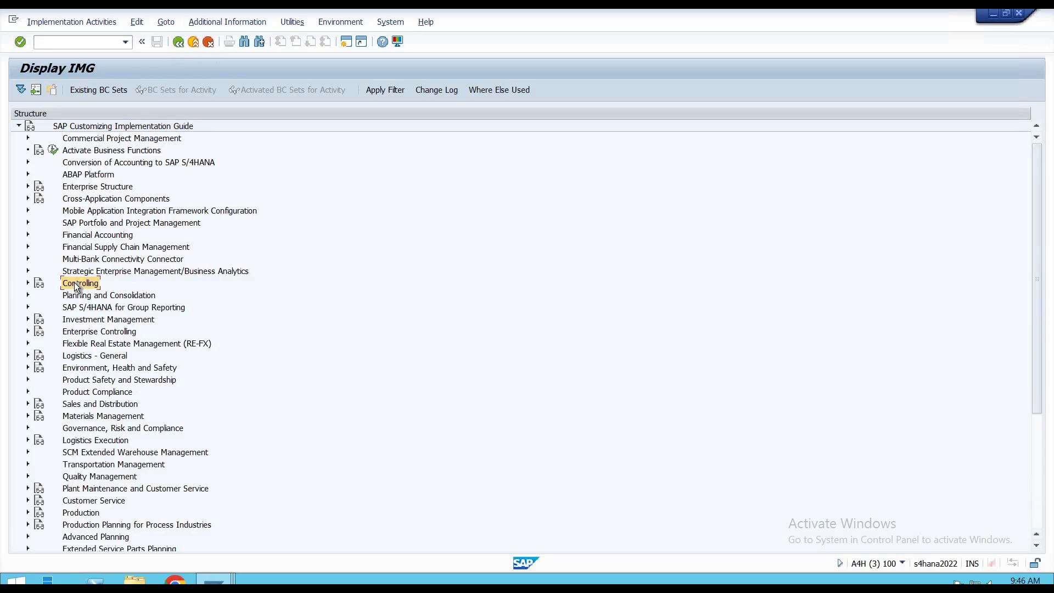
double_click(74, 282)
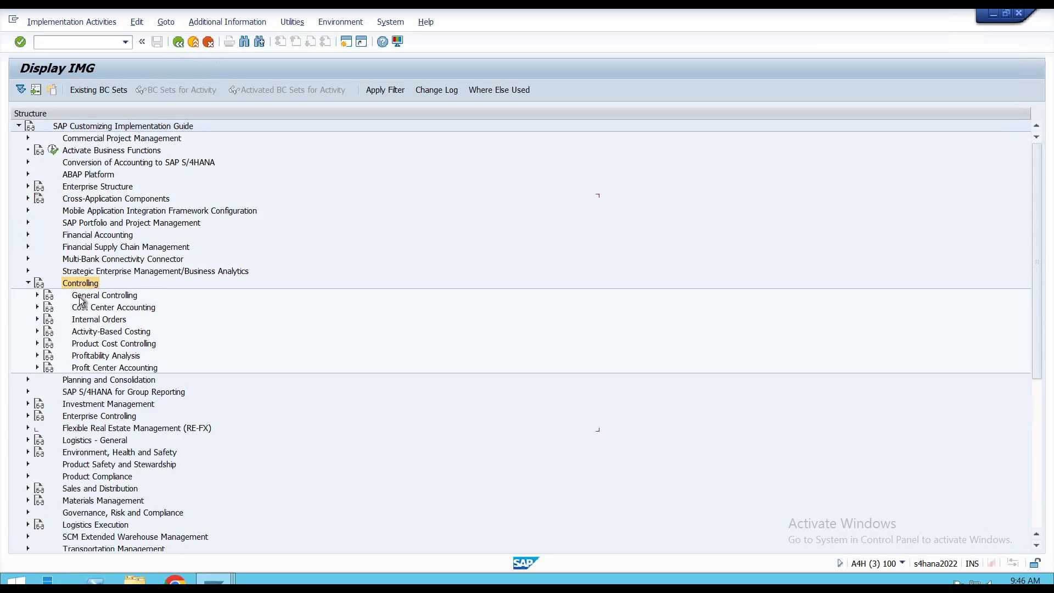
left_click(80, 320)
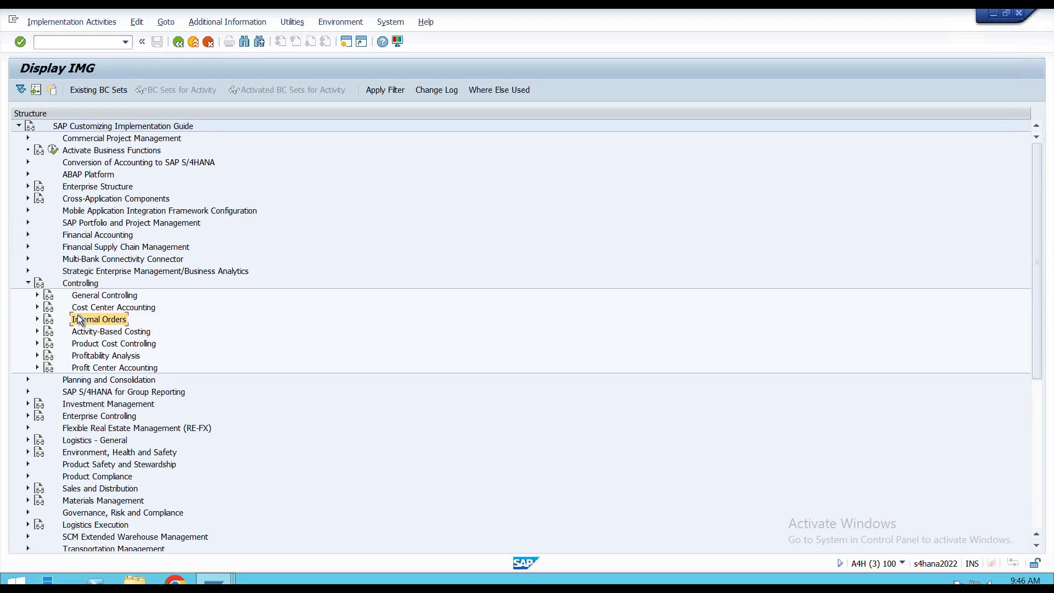
double_click(78, 316)
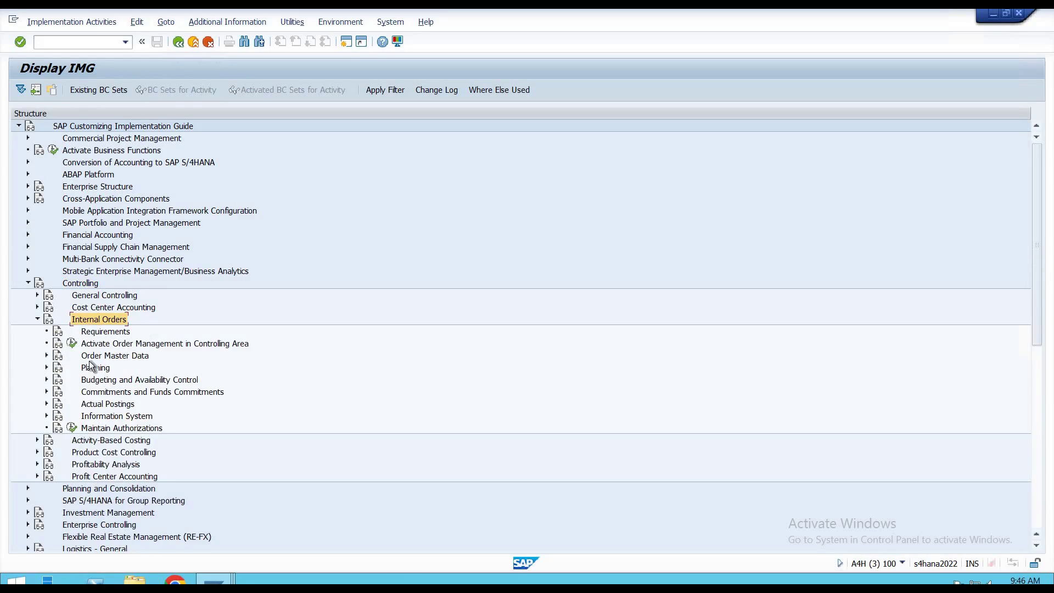
left_click(96, 407)
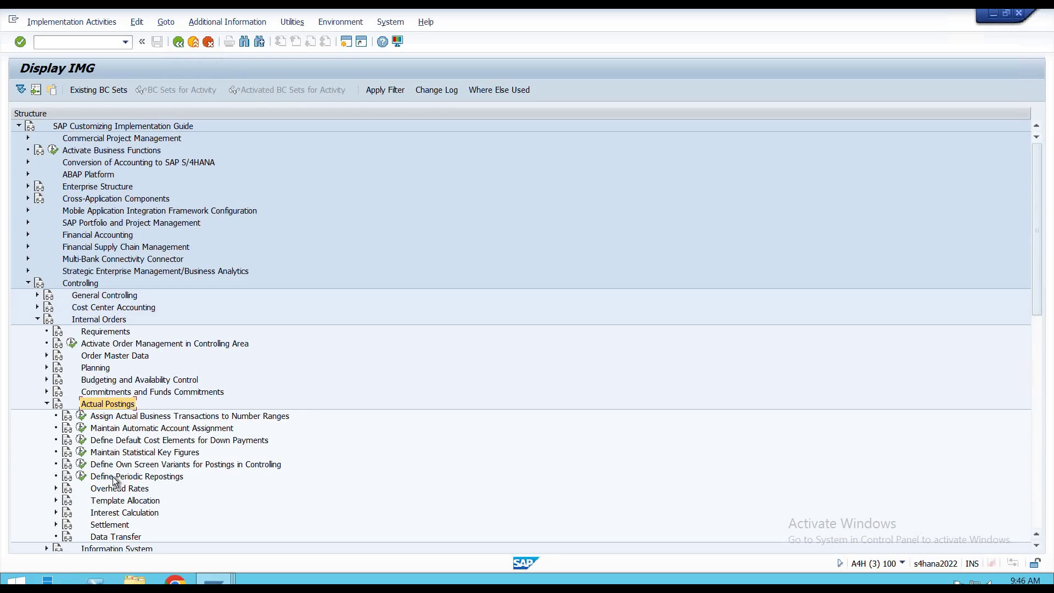
left_click(109, 526)
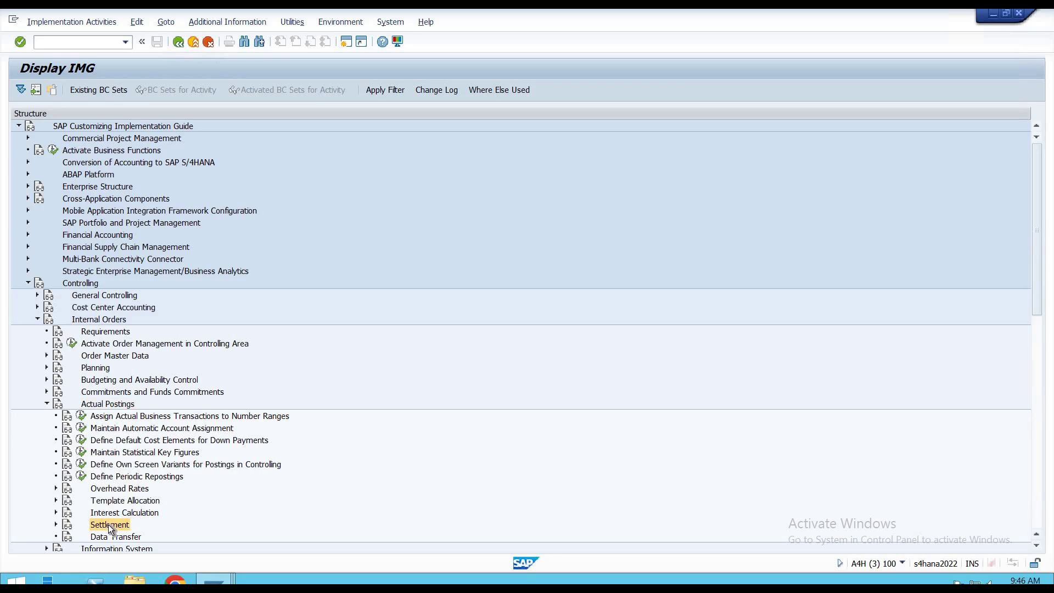
double_click(108, 525)
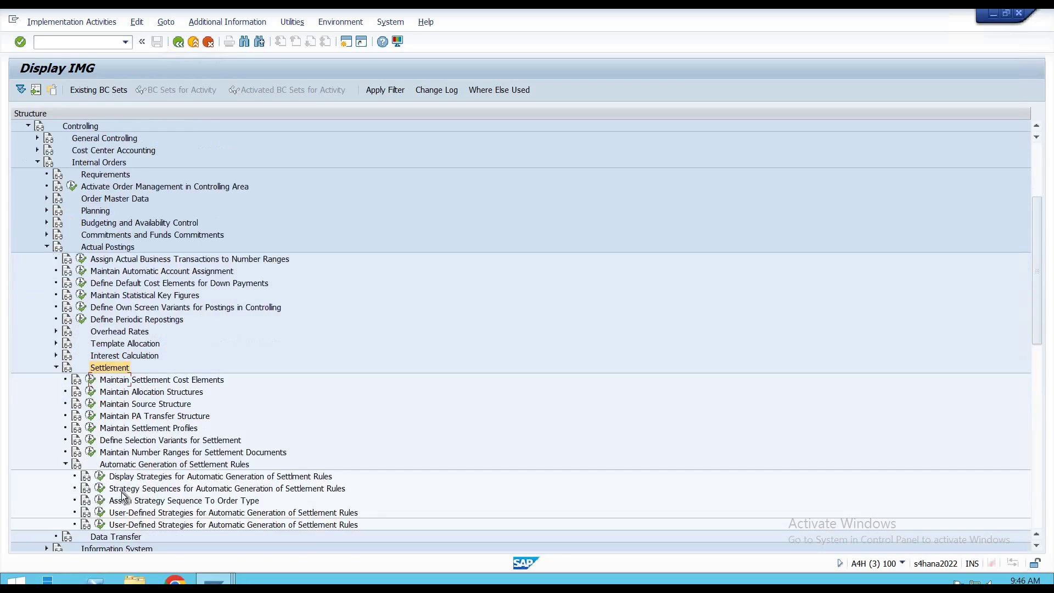
scroll(125, 393, "down", 2)
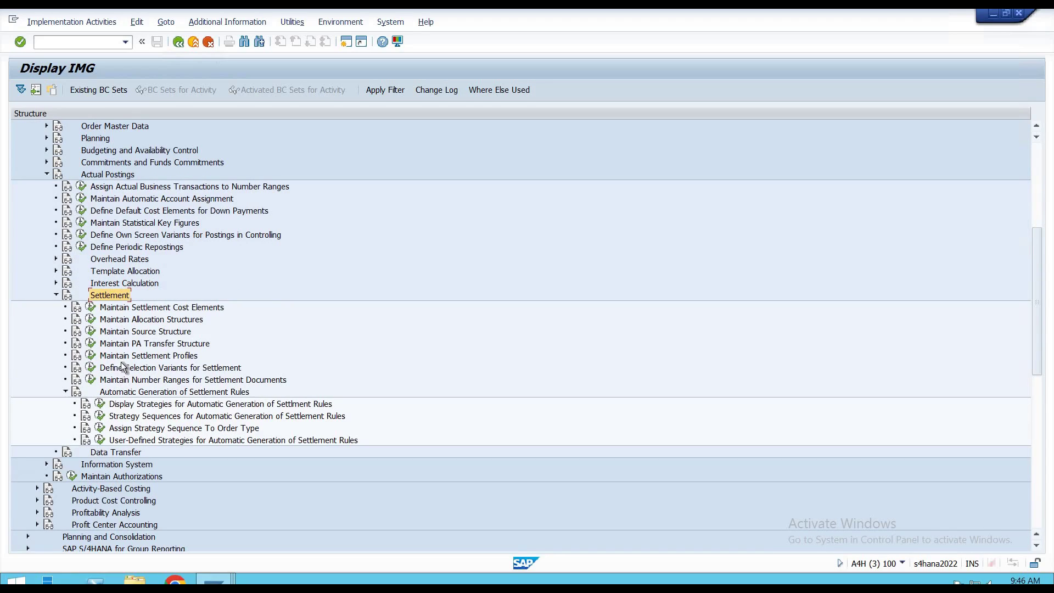
left_click(91, 357)
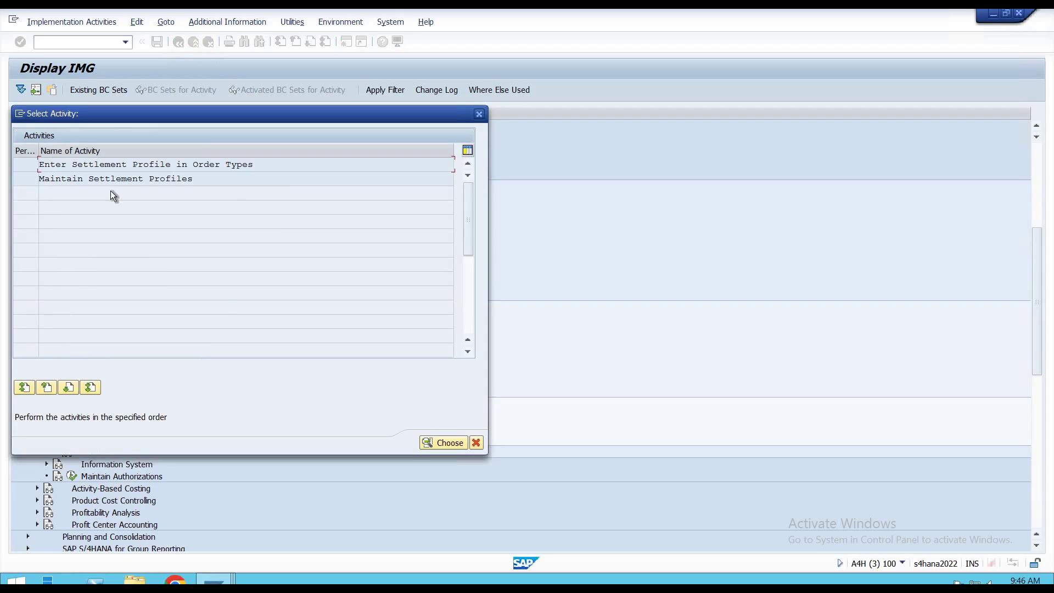
- Confirm order type AKB3 has settlement profile AKB3 in the order types table
double_click(109, 162)
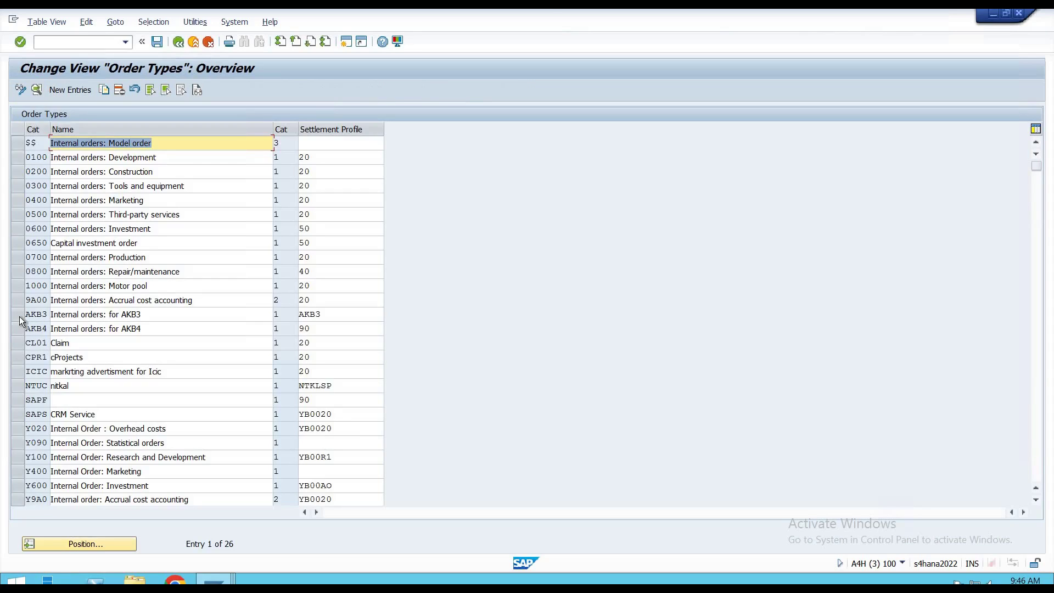
left_click(19, 317)
left_click(18, 317)
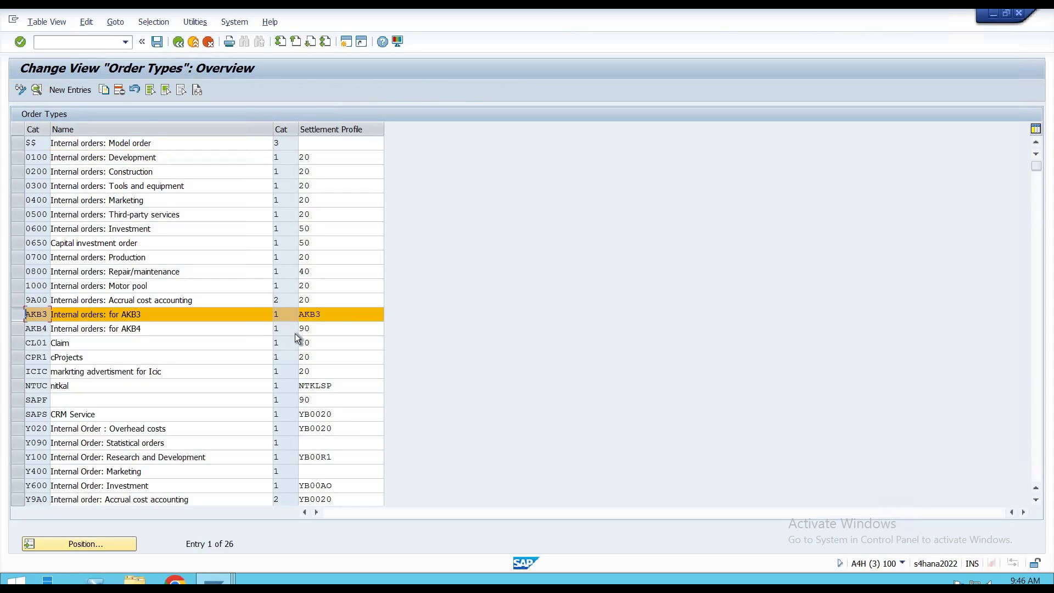
left_click(326, 315)
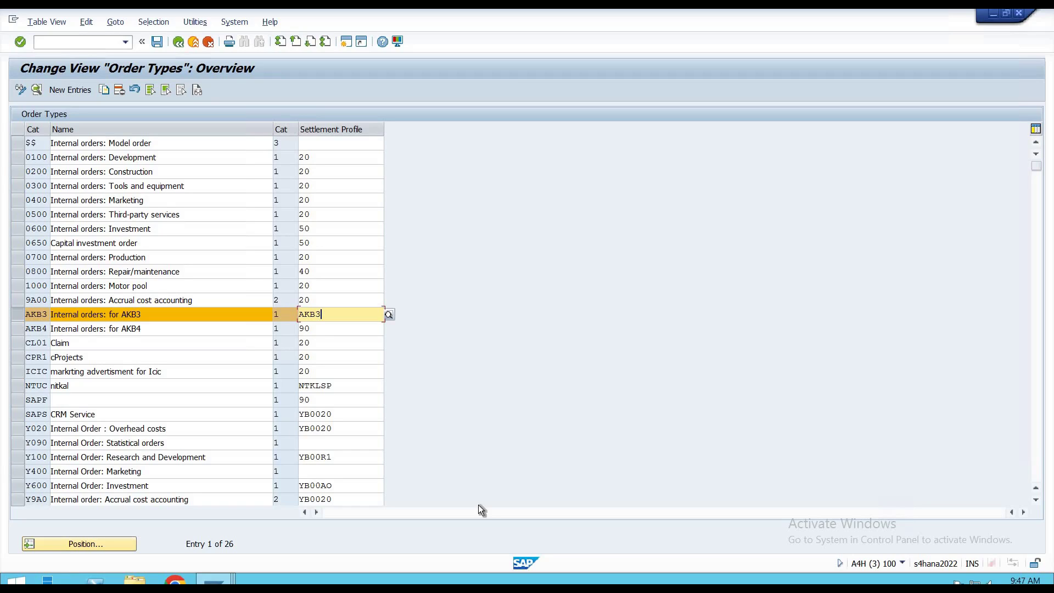
left_click(70, 42)
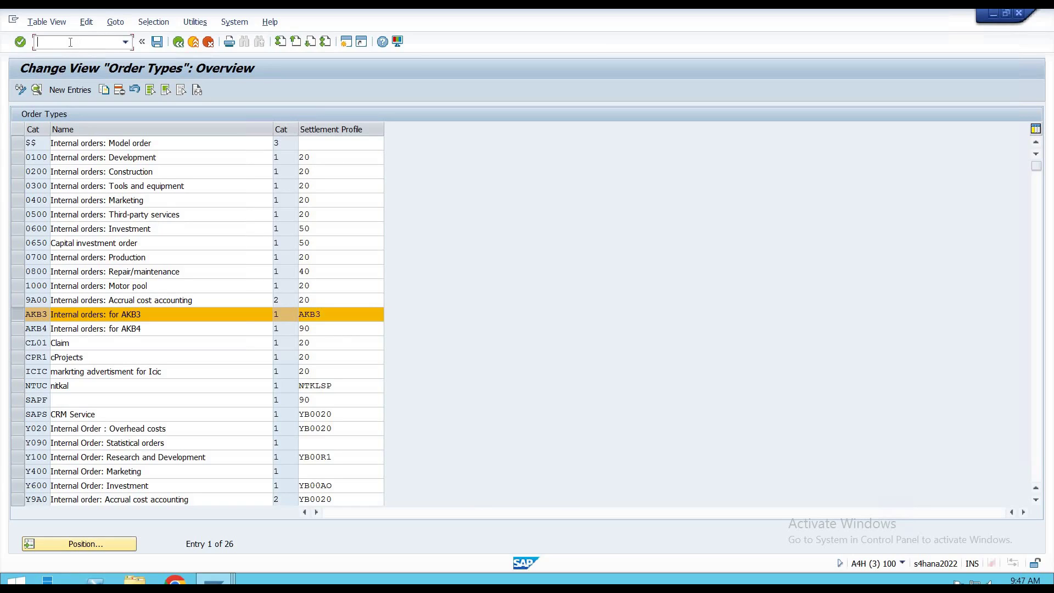
- Start creating a new internal order described as 'Truck'
type("/N")
key("Return")
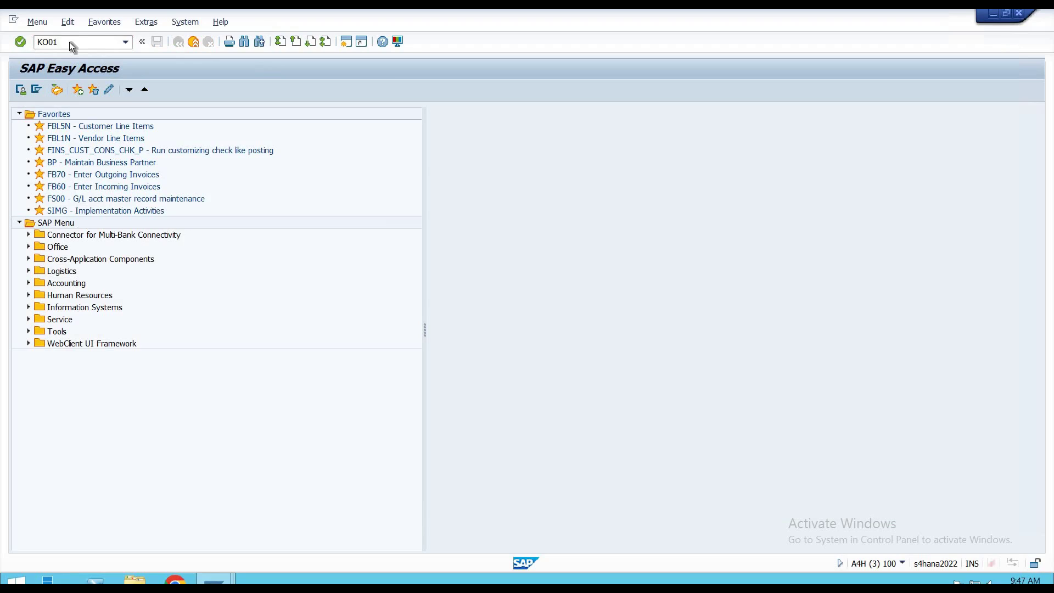
key("Return")
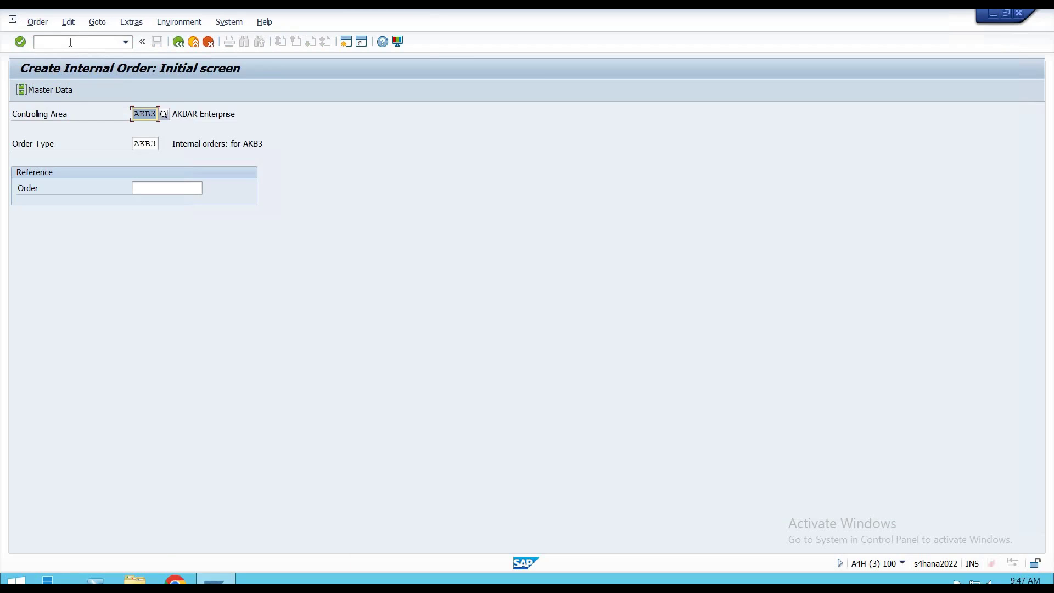
key("Return")
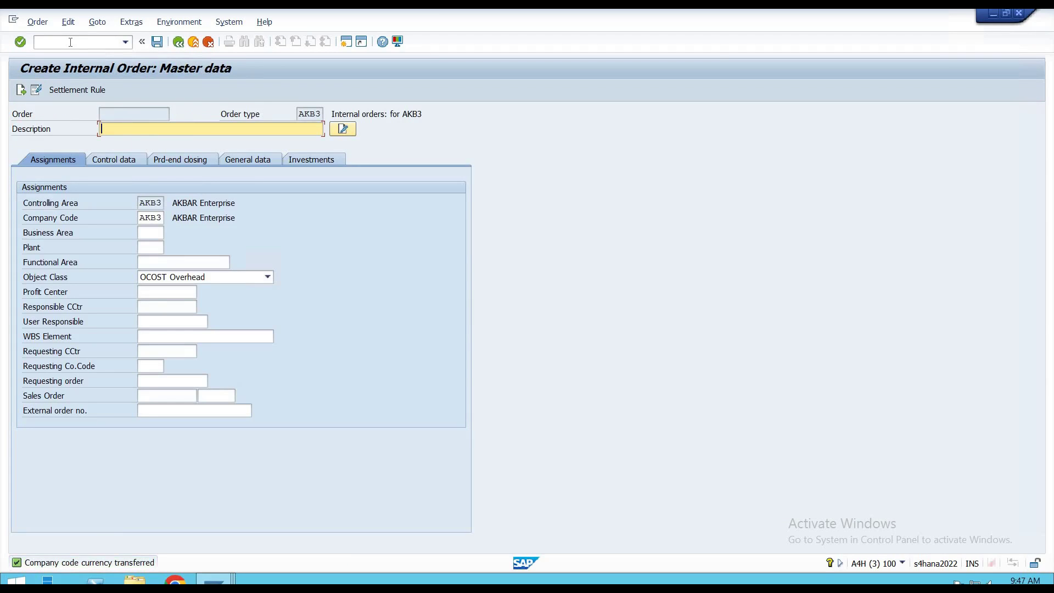
type("tR")
key("BackSpace")
key("BackSpace")
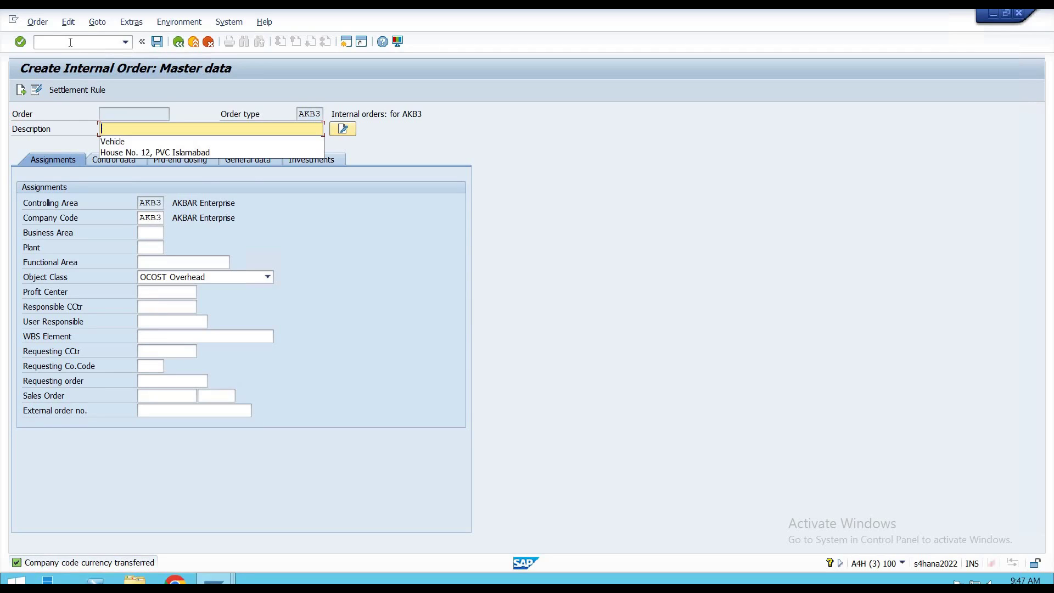
type("Truck")
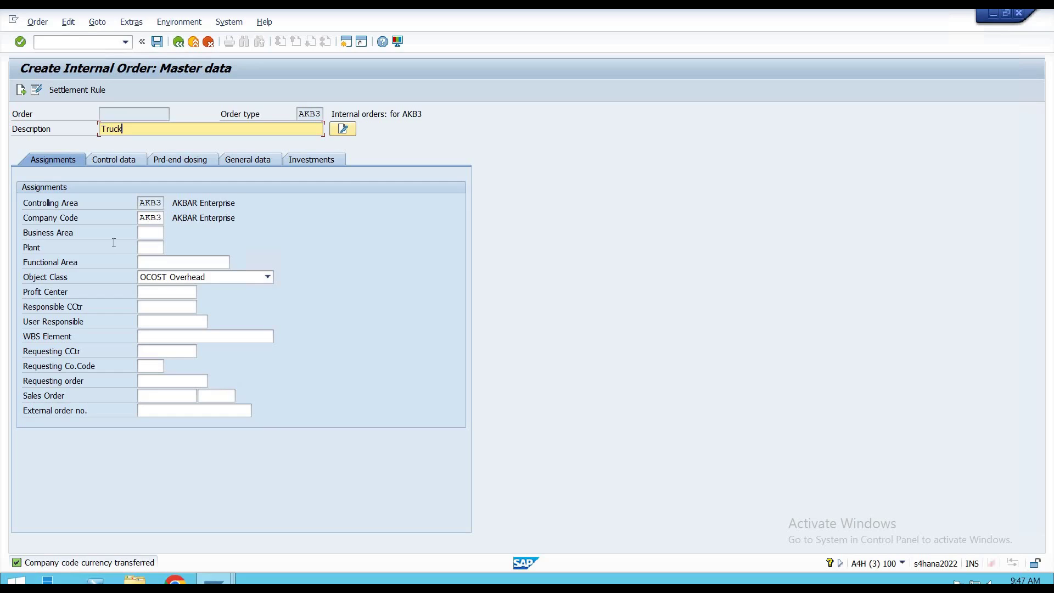
- Set plant AKB3 and profit center P0002, release the Truck order, and save it
left_click(150, 247)
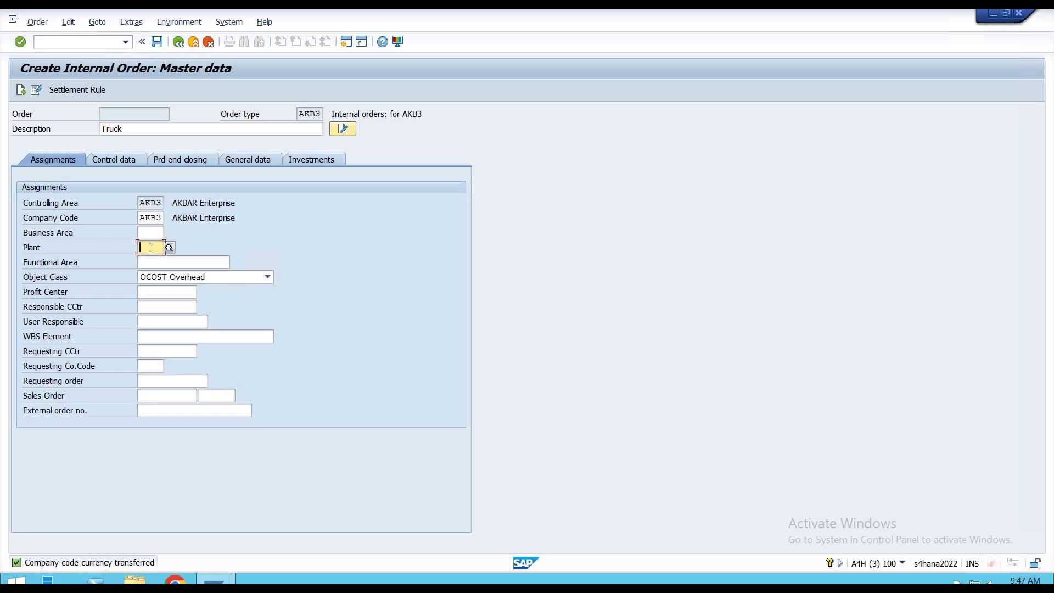
type("akb")
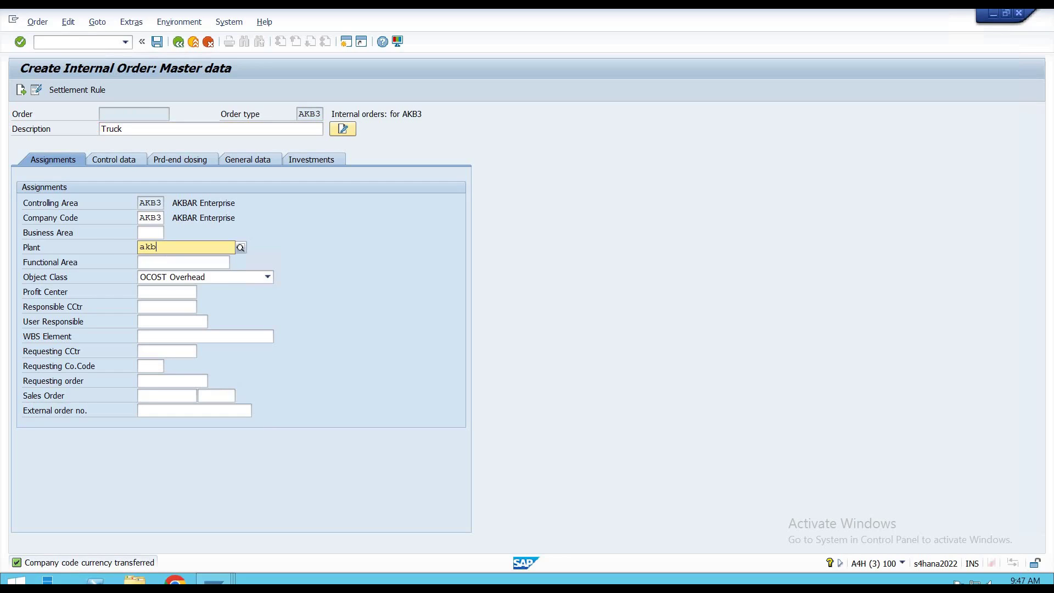
type("3")
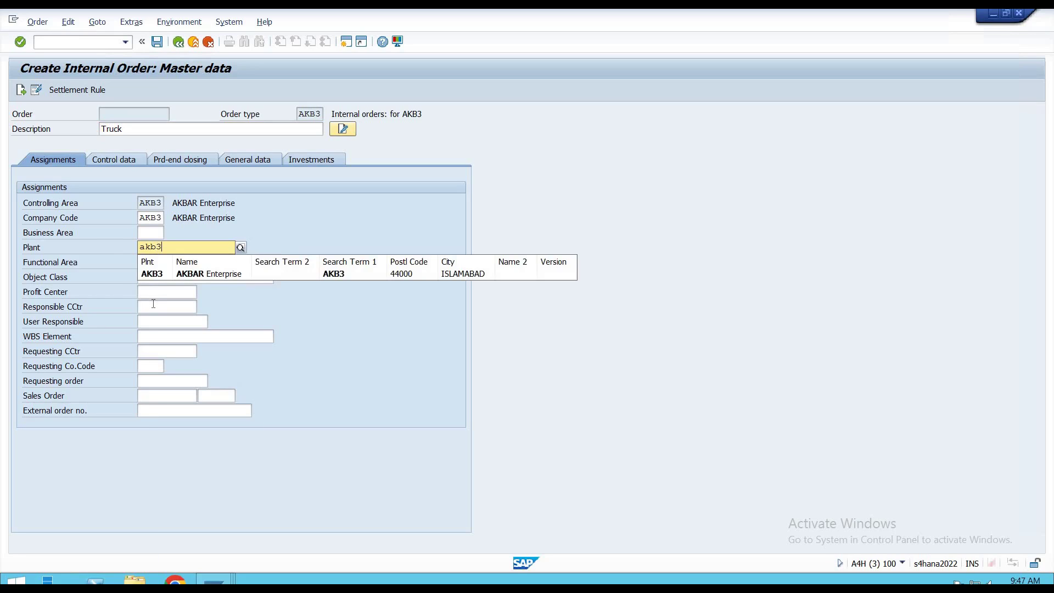
key("Return")
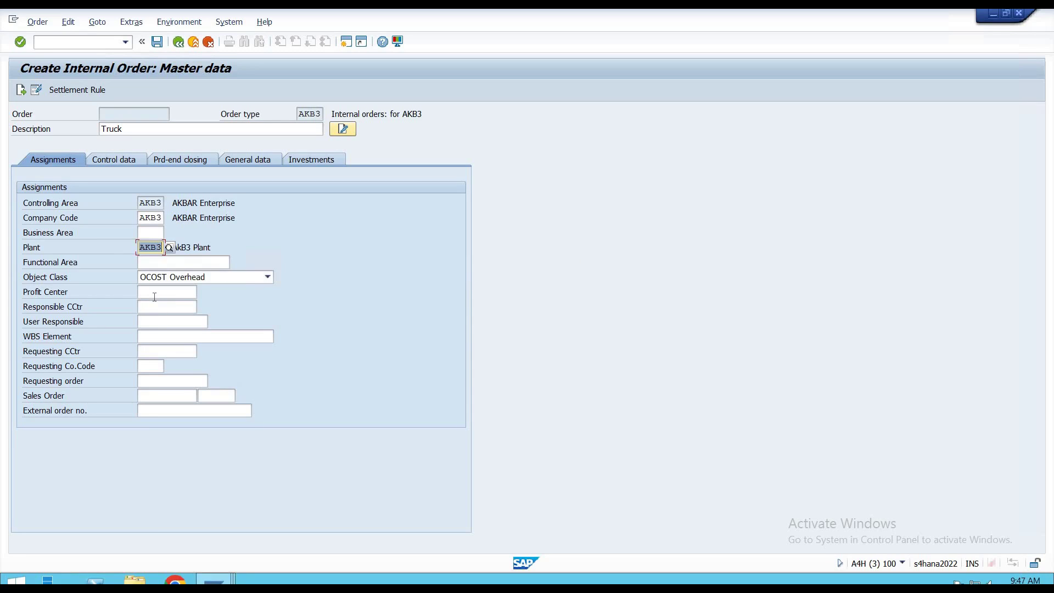
left_click(155, 296)
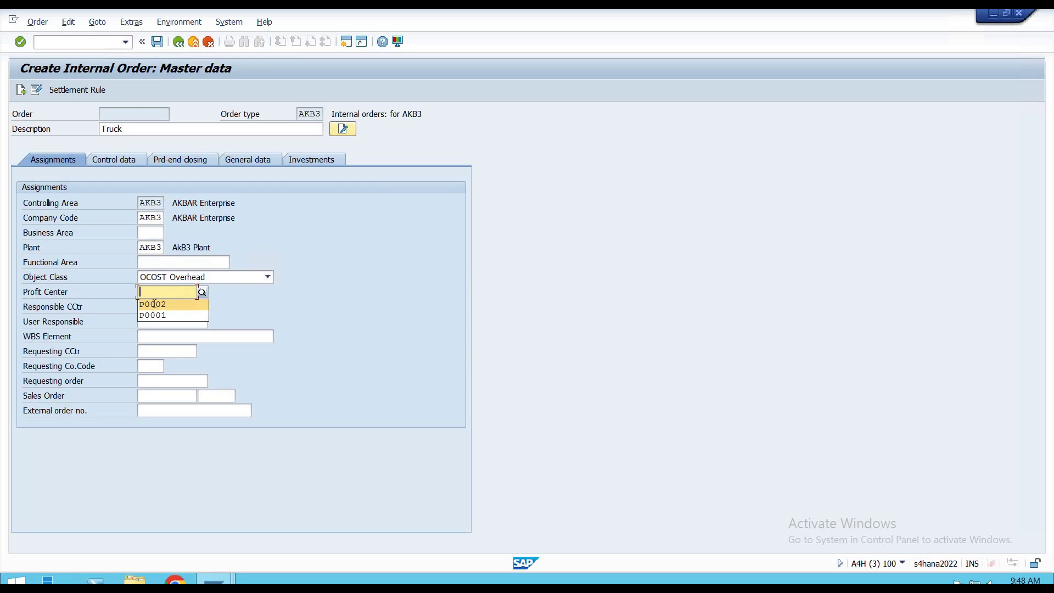
left_click(154, 304)
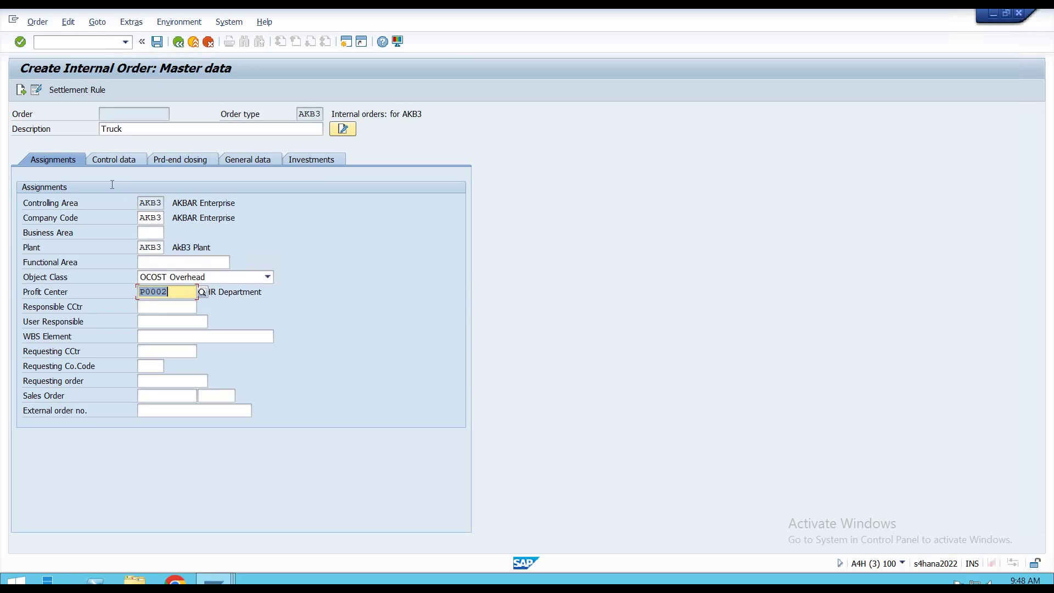
left_click(109, 159)
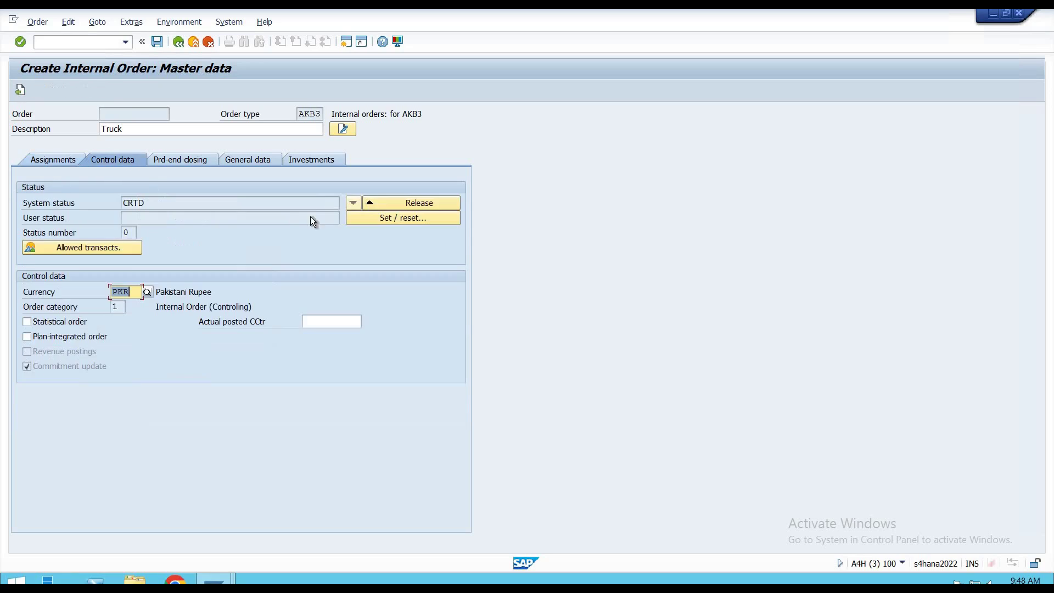
left_click(387, 205)
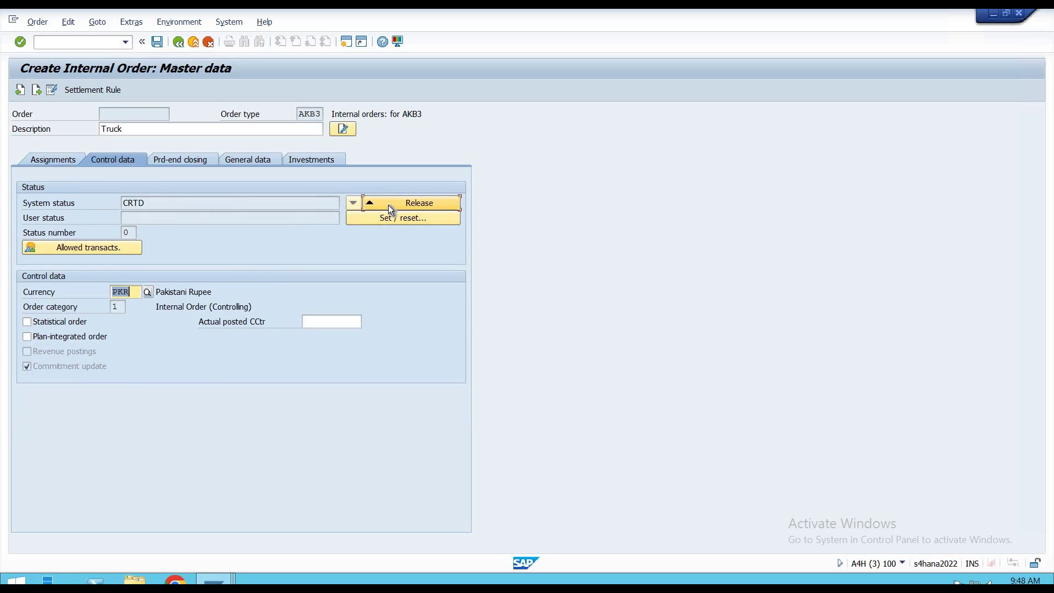
left_click(131, 155)
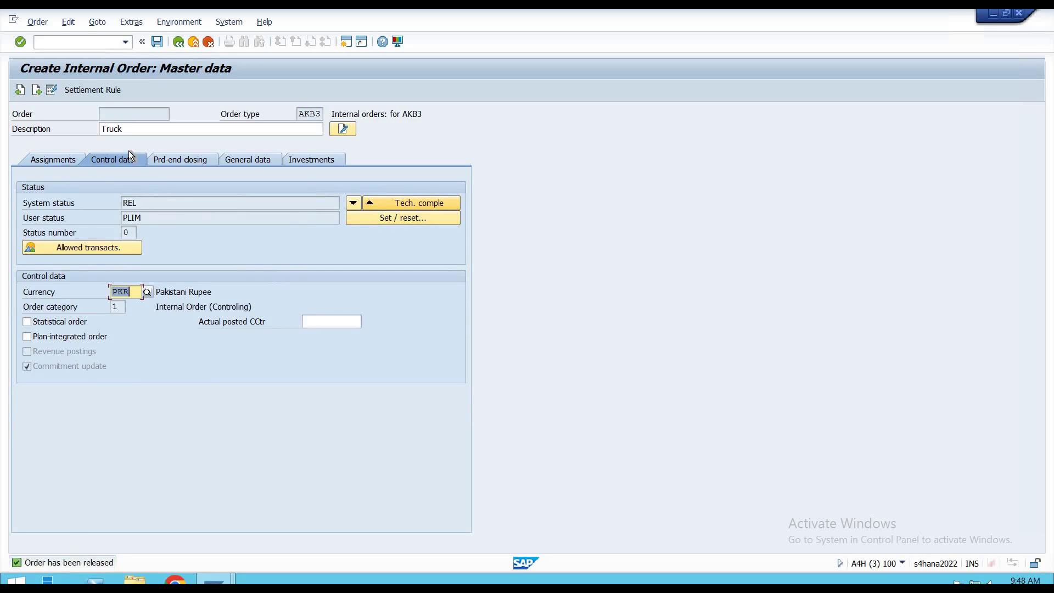
key("ctrl+s")
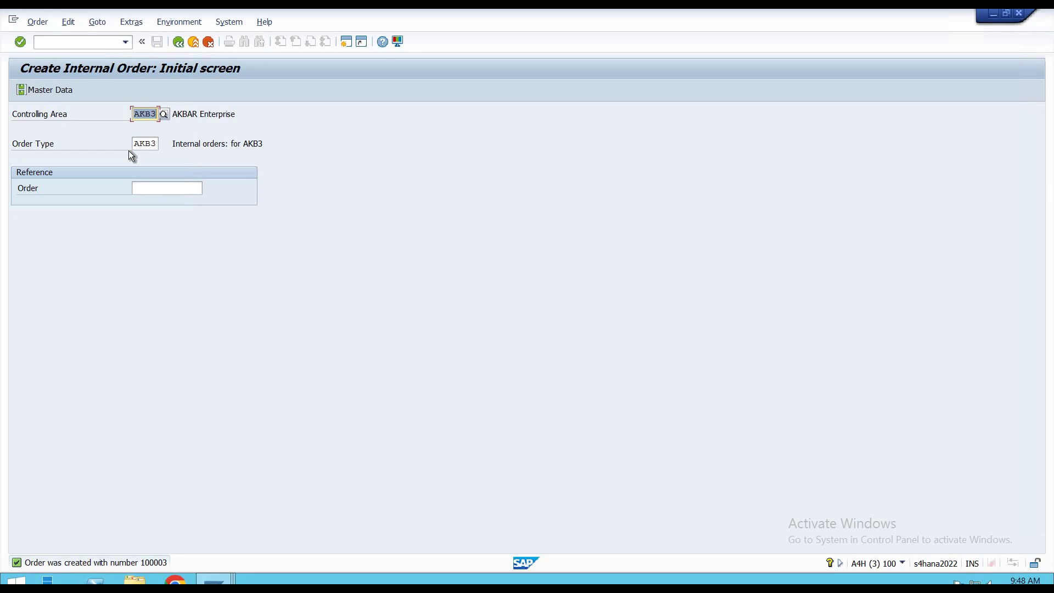
- Start FB60 vendor invoice entry and switch the company code from SJB7 to AKB3
left_click(87, 44)
type("/nfb60")
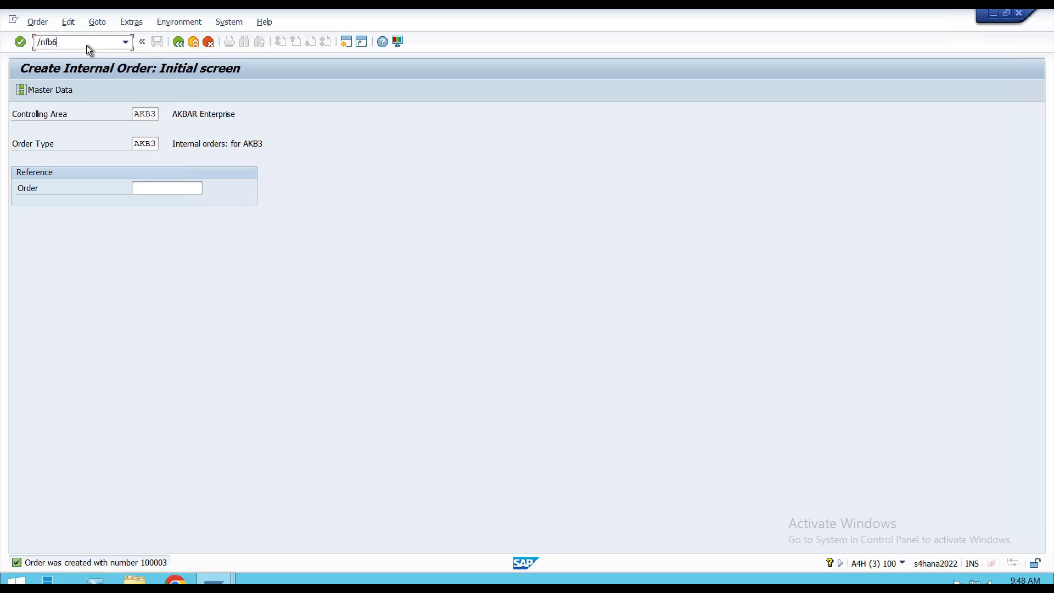
key("Return")
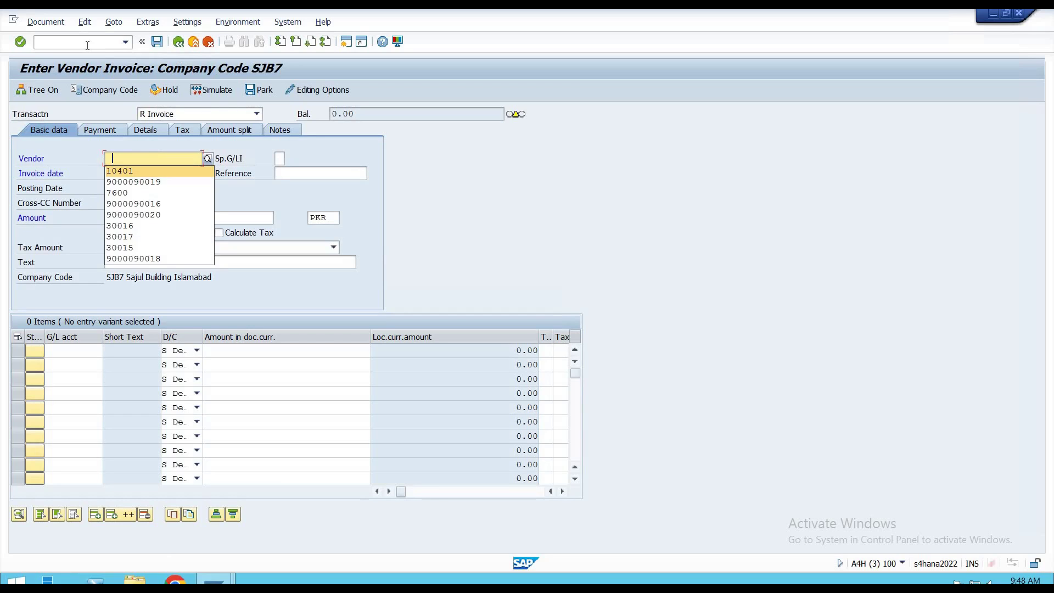
key("Return")
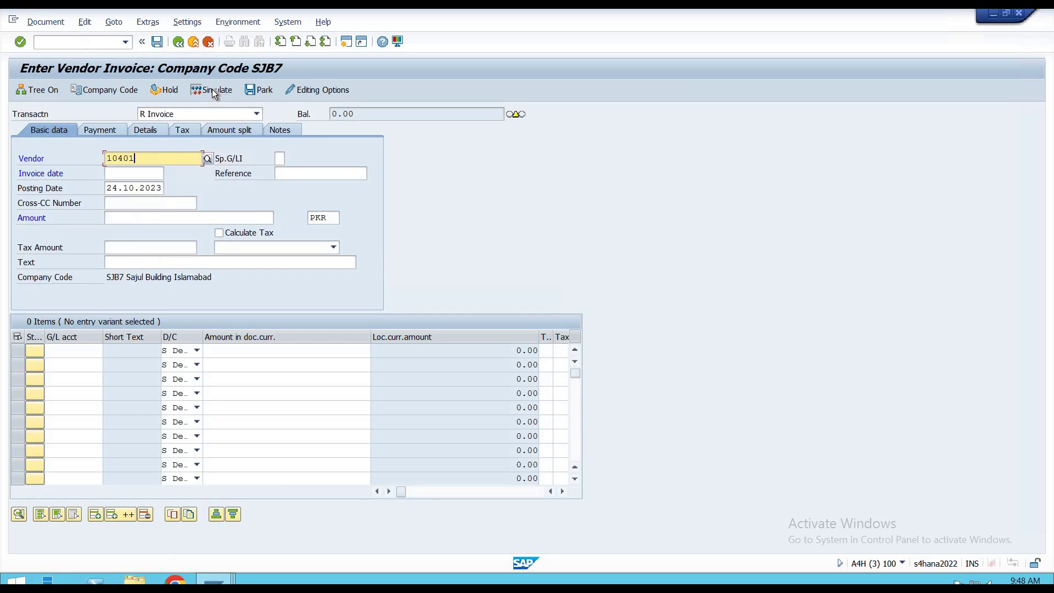
left_click(122, 91)
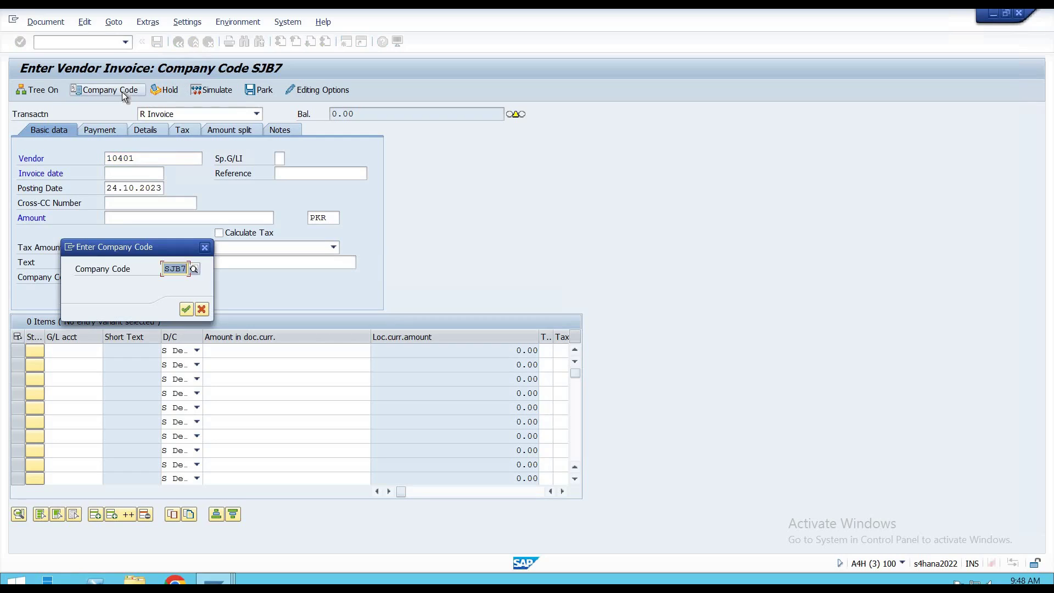
type("akb3")
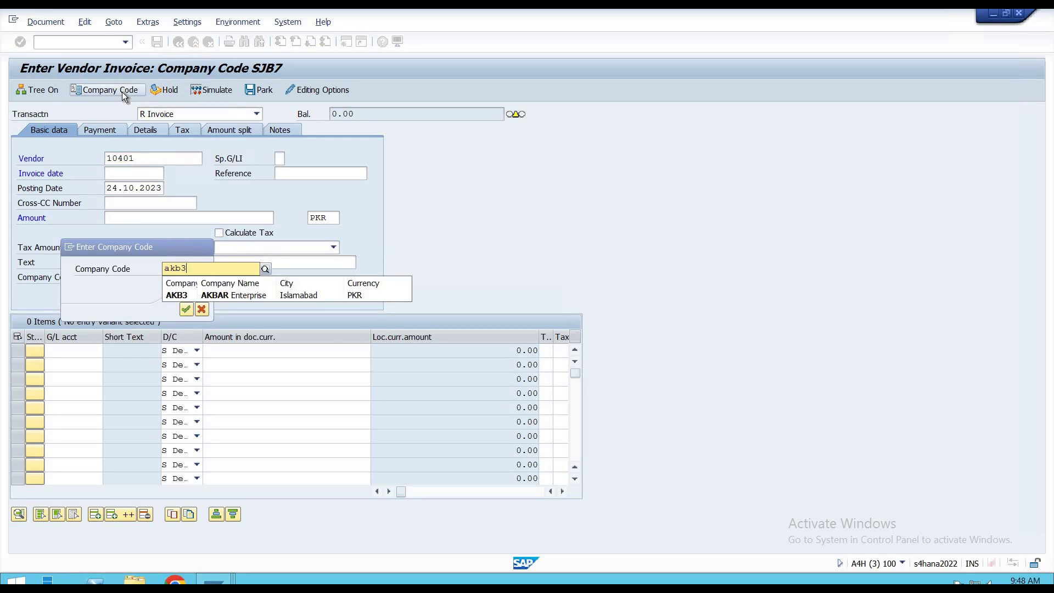
key("Return")
key("Return")
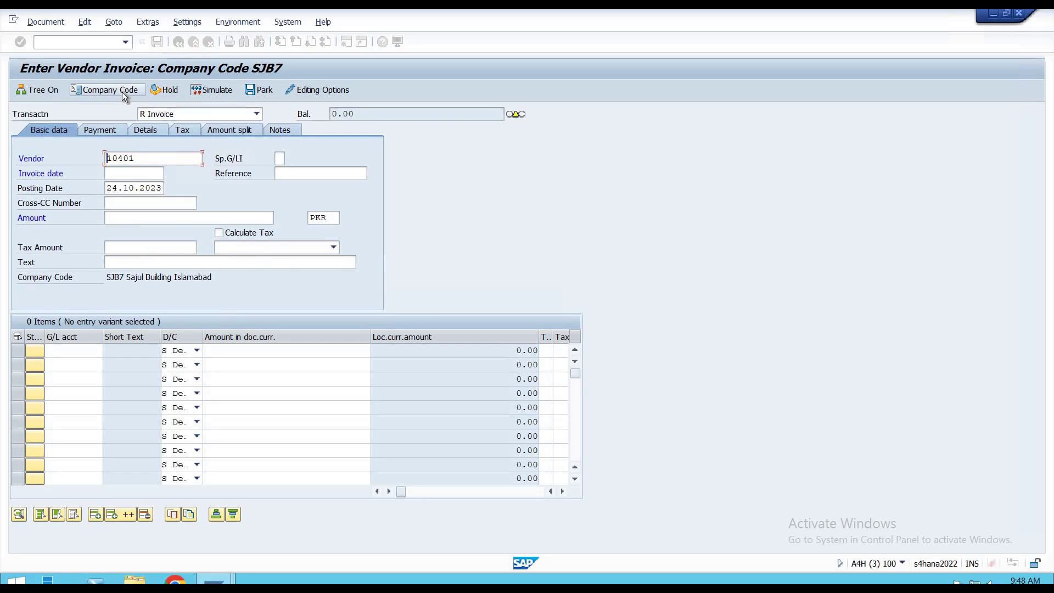
left_click(133, 158)
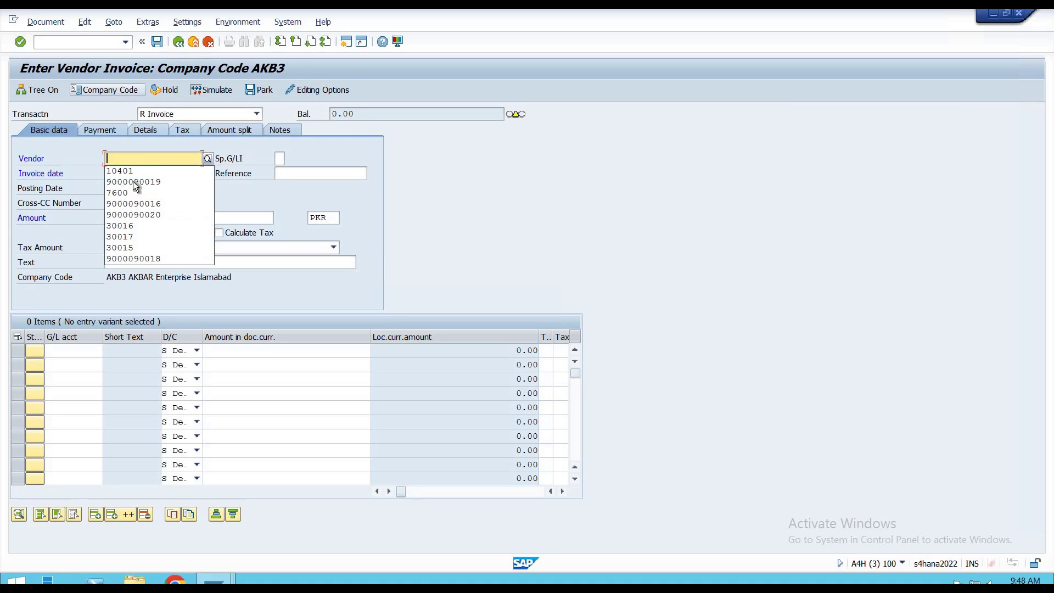
- Choose the vendor, set invoice date 24.10.2023 and invoice amount 50,000
key("Down")
key("Down")
key("Down")
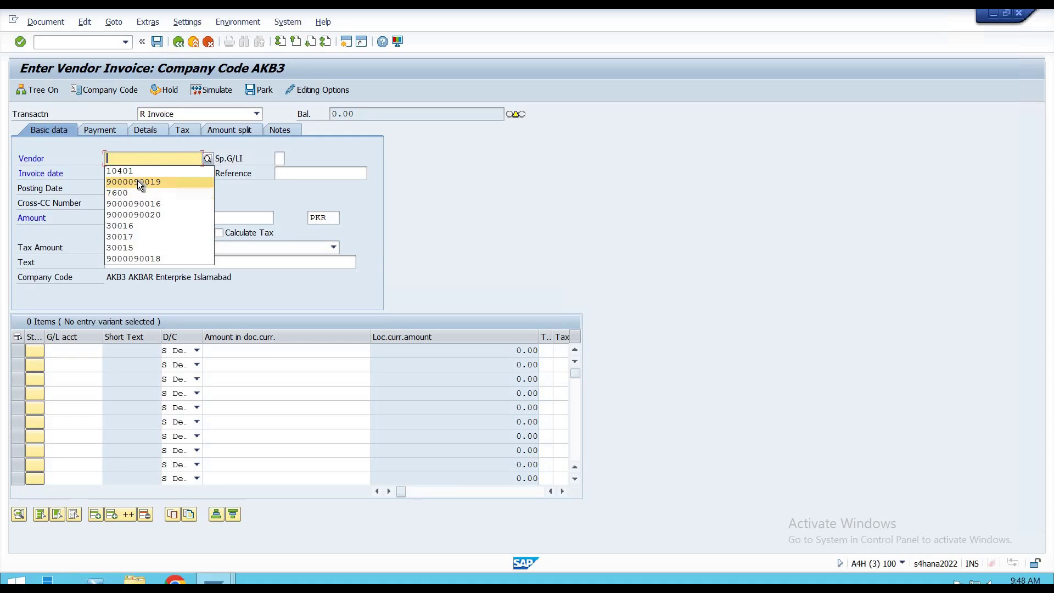
left_click(123, 181)
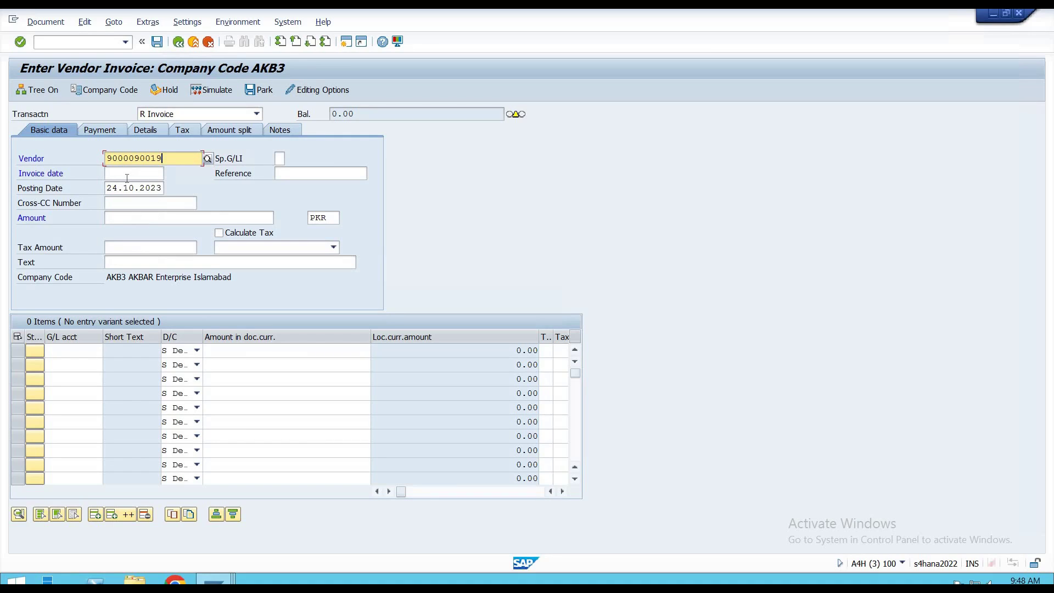
left_click(127, 174)
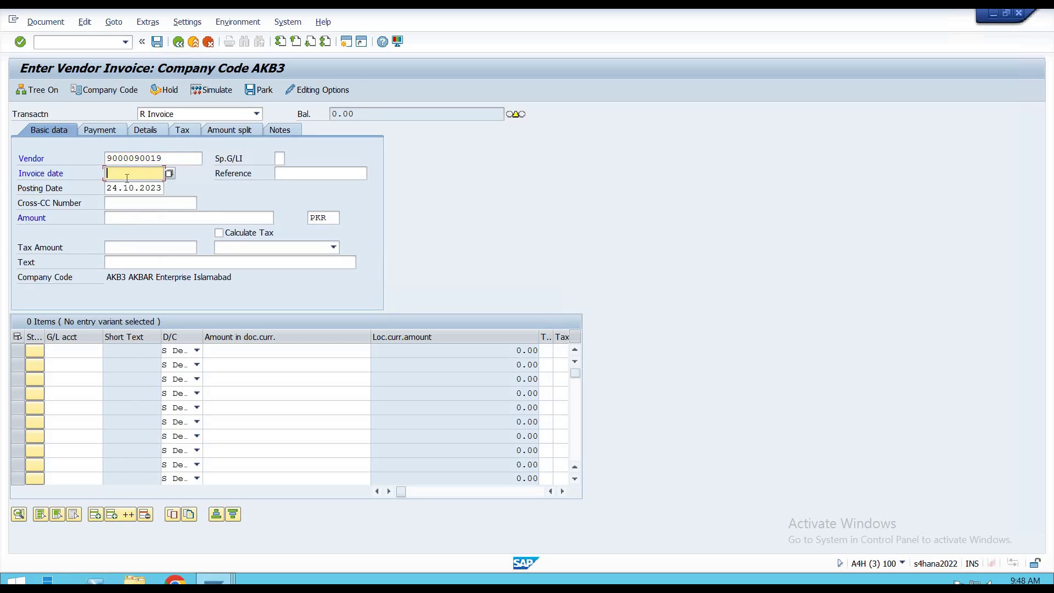
type("24.10.2023")
key("Return")
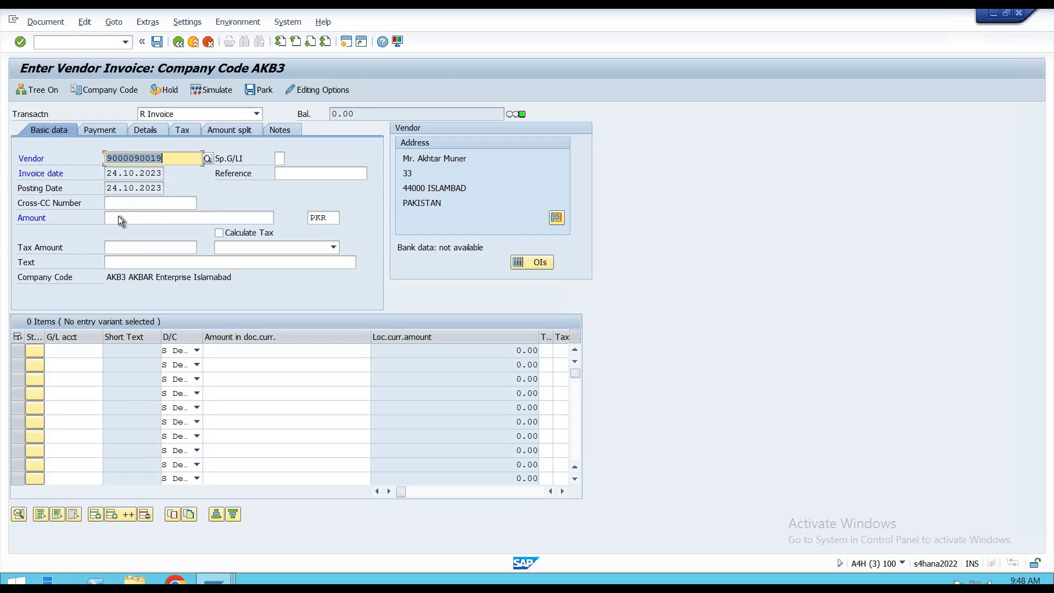
left_click(119, 216)
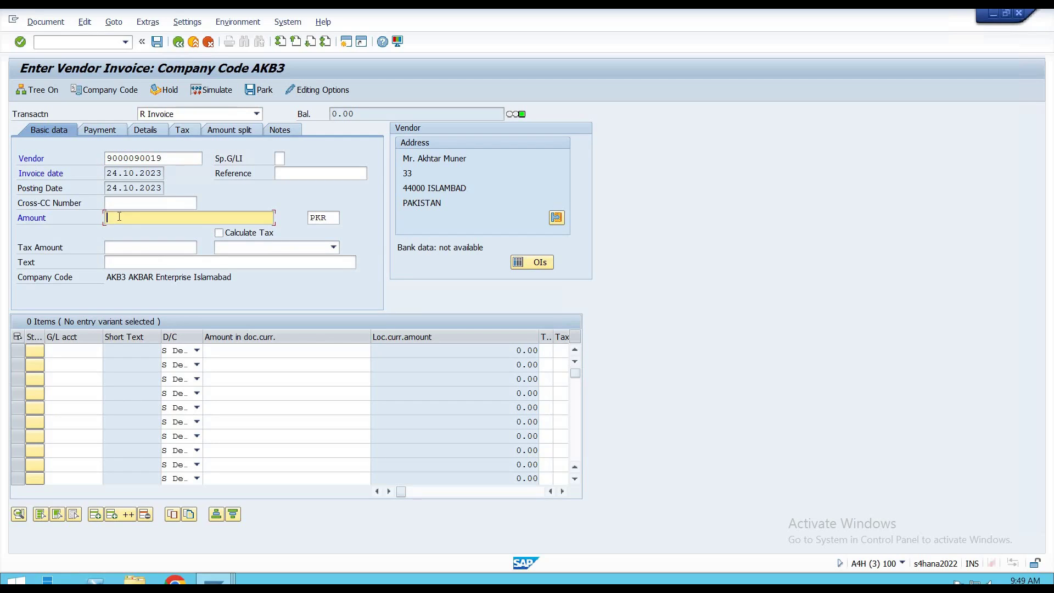
type("50,000")
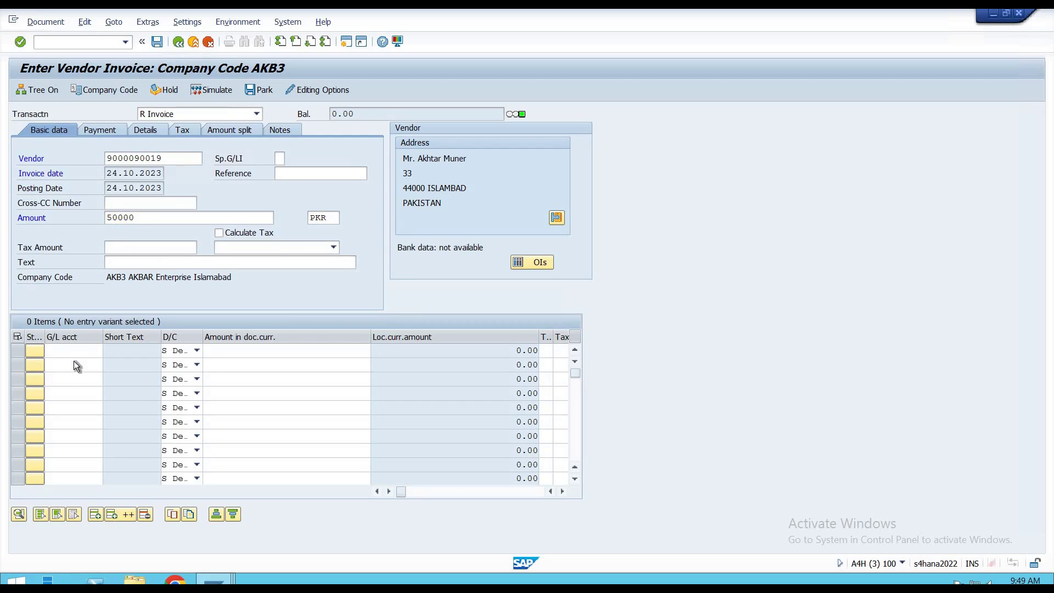
key("Return")
- Add an expense line on G/L account 1001 for 50000
left_click(70, 352)
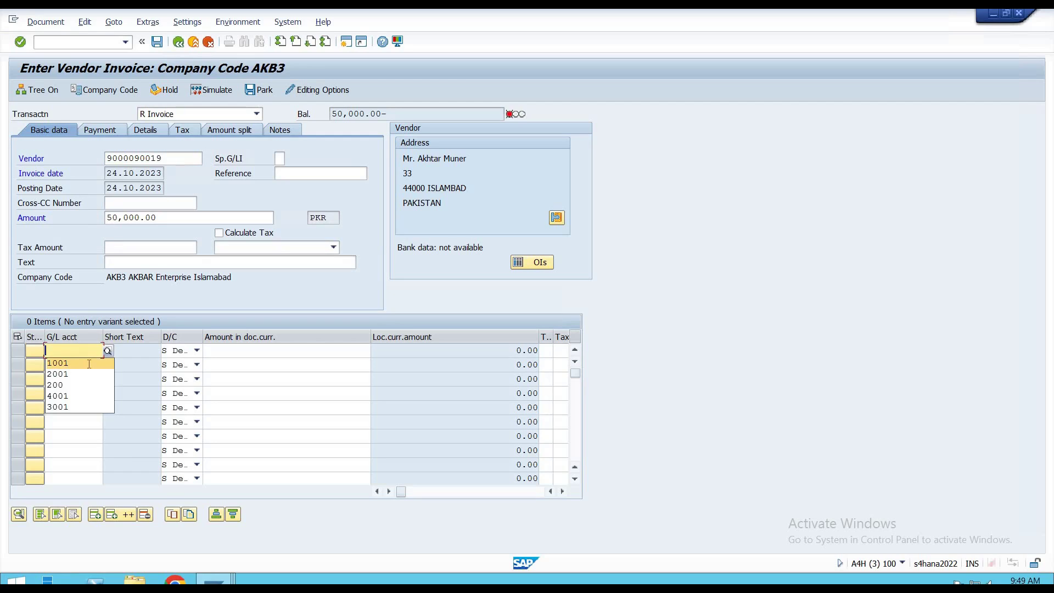
left_click(89, 364)
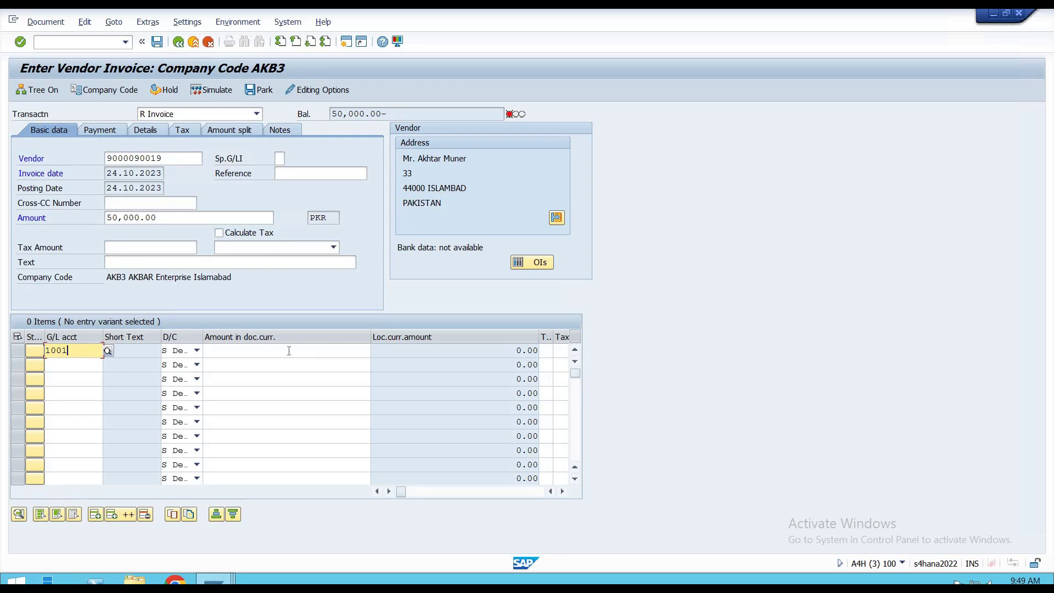
left_click(289, 351)
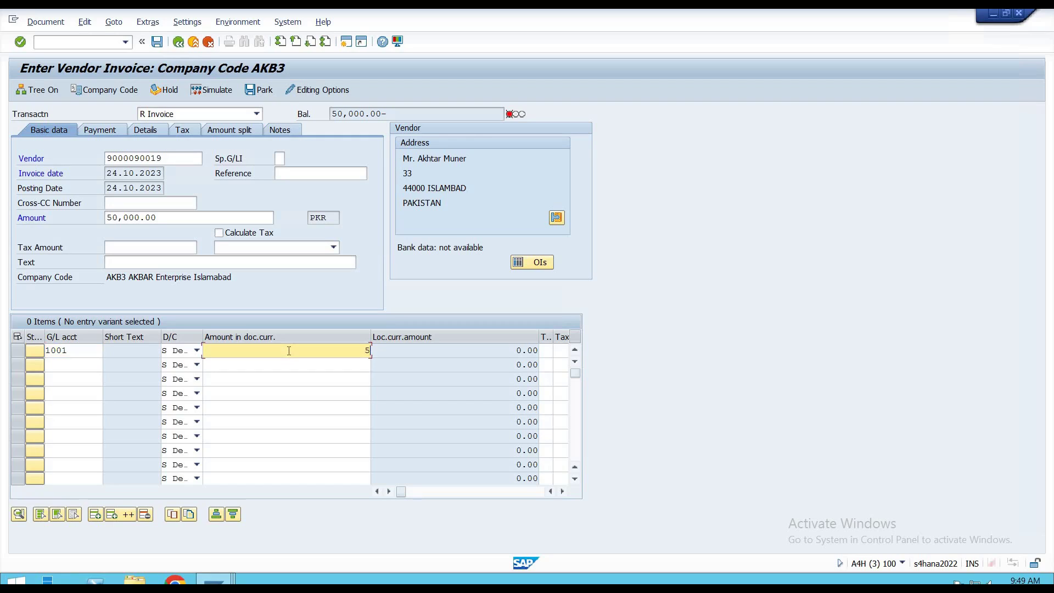
type("50000")
key("Tab")
key("Tab")
key("Tab")
key("Tab")
key("Tab")
key("Tab")
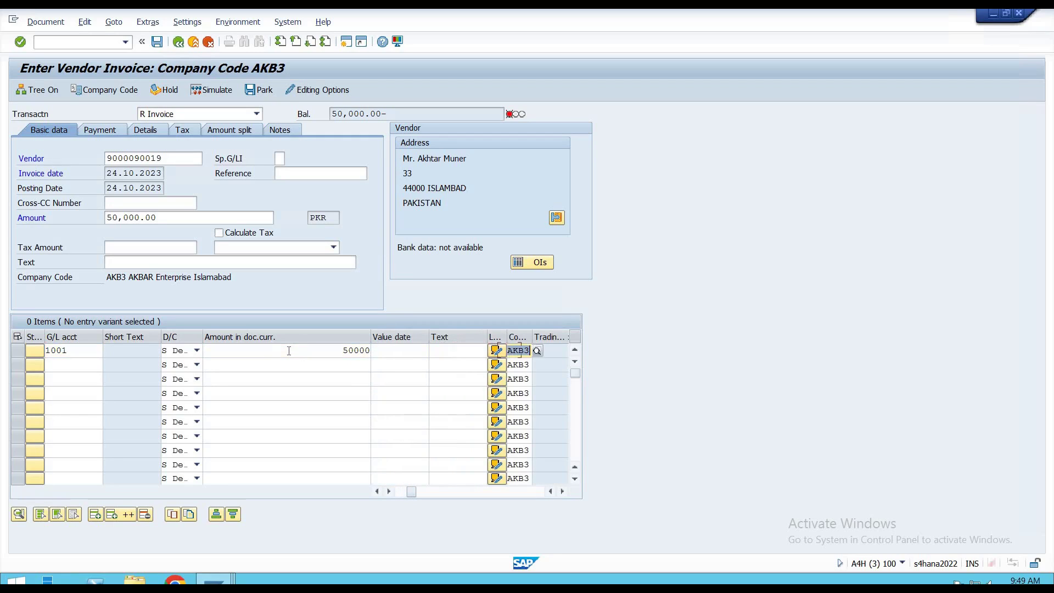
key("Tab")
key("Tab")
key("Tab")
key("Tab")
key("Tab")
key("Tab")
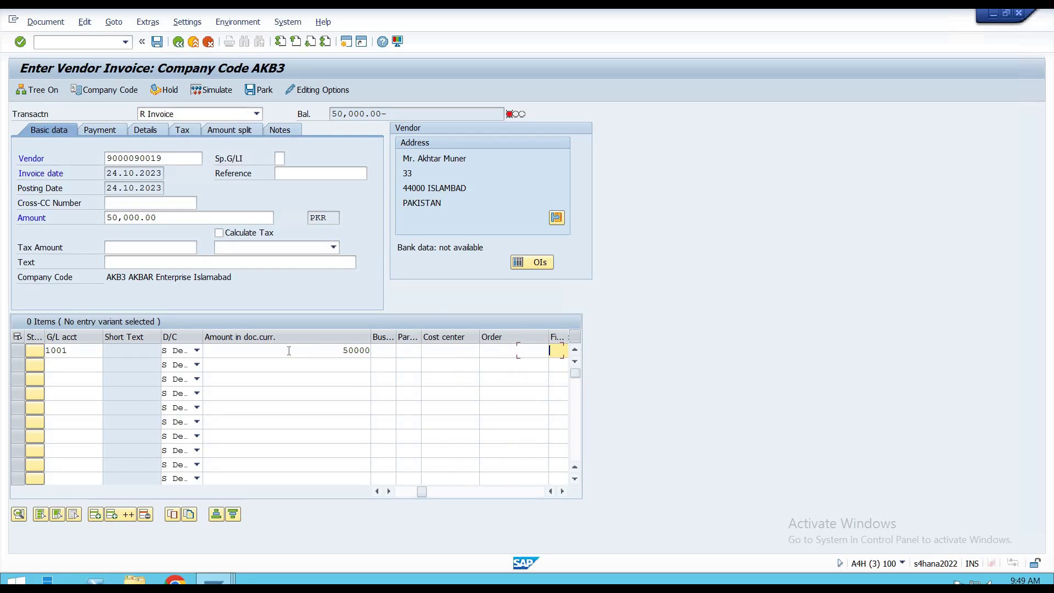
key("shift+Tab")
- Assign the line to order 100003 (Truck) via search help so the invoice balances
type("1")
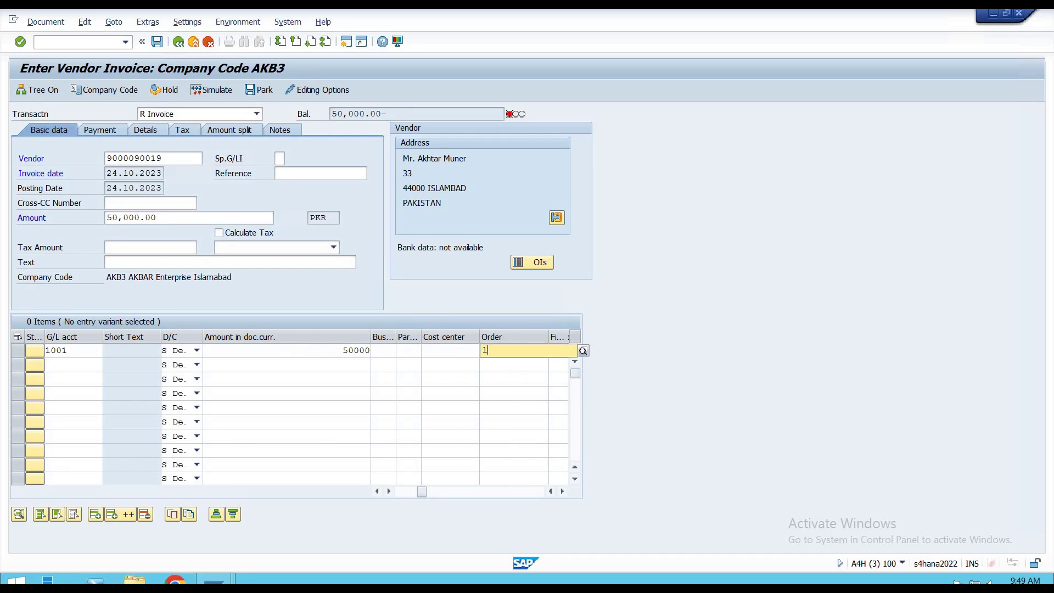
type("000")
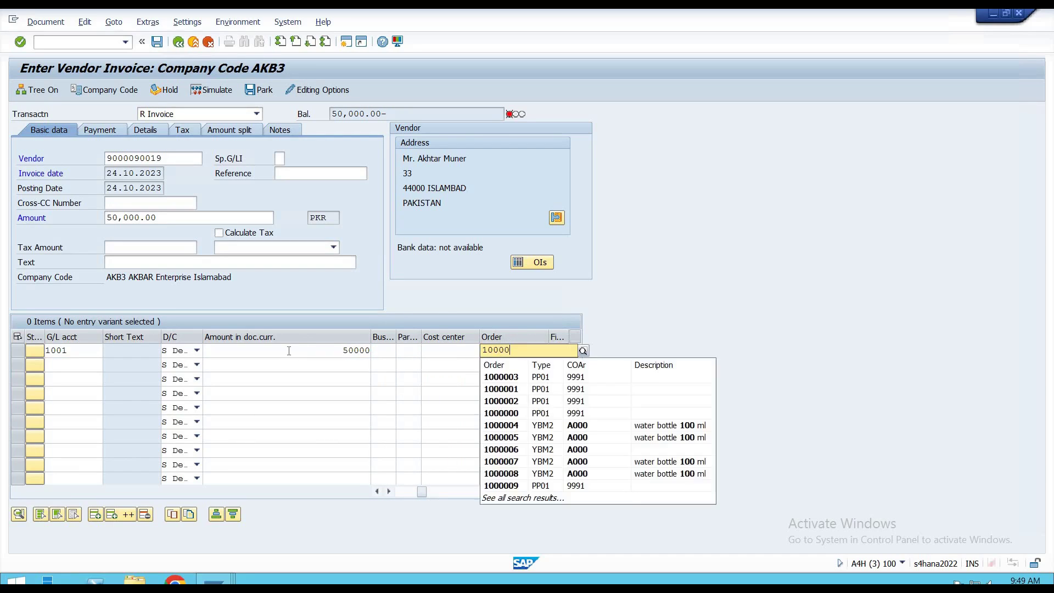
type("0")
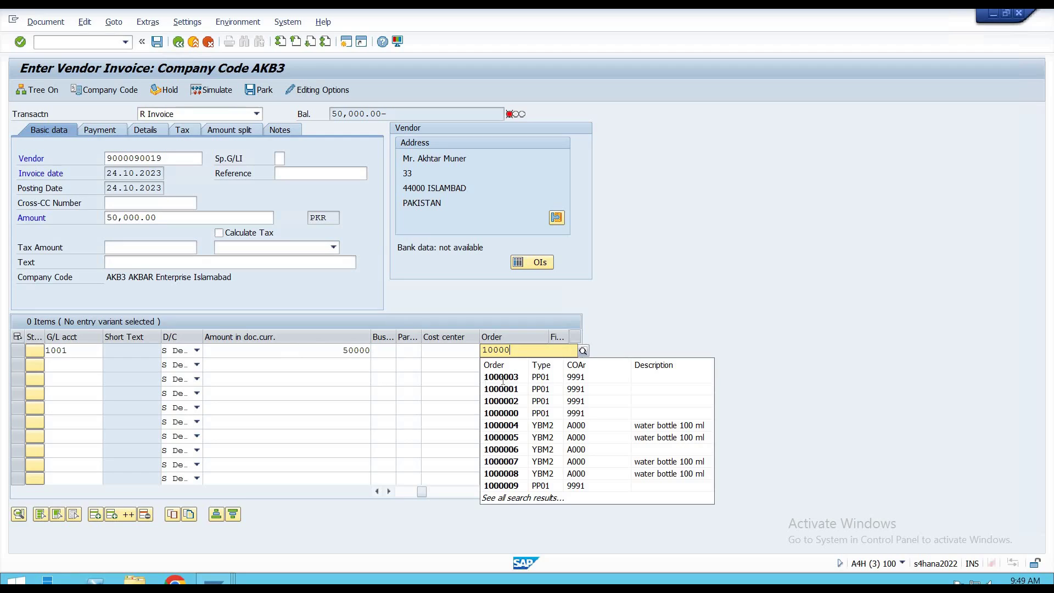
key("BackSpace")
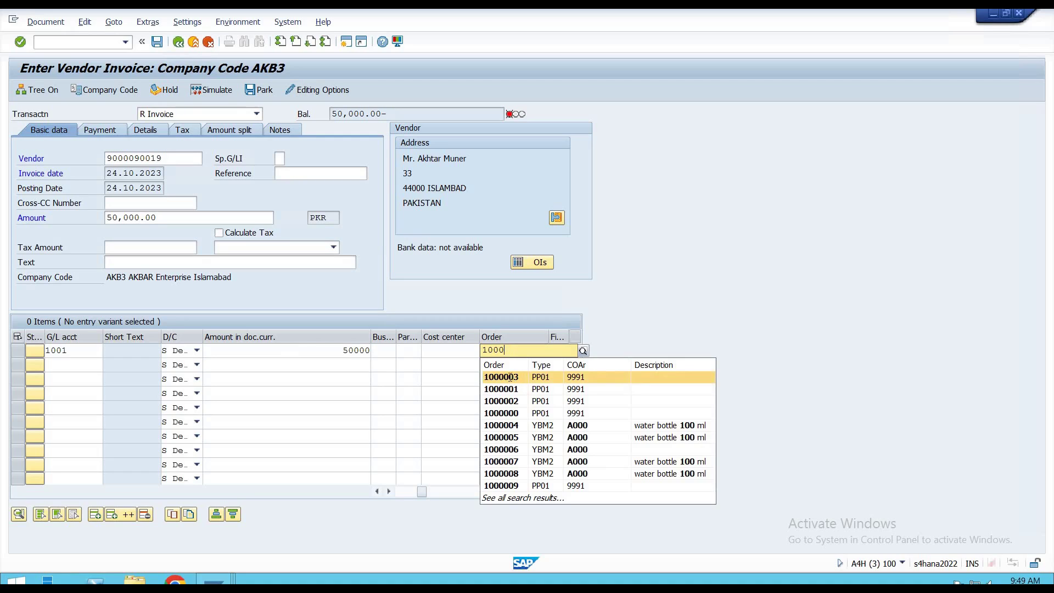
left_click(511, 377)
key("Return")
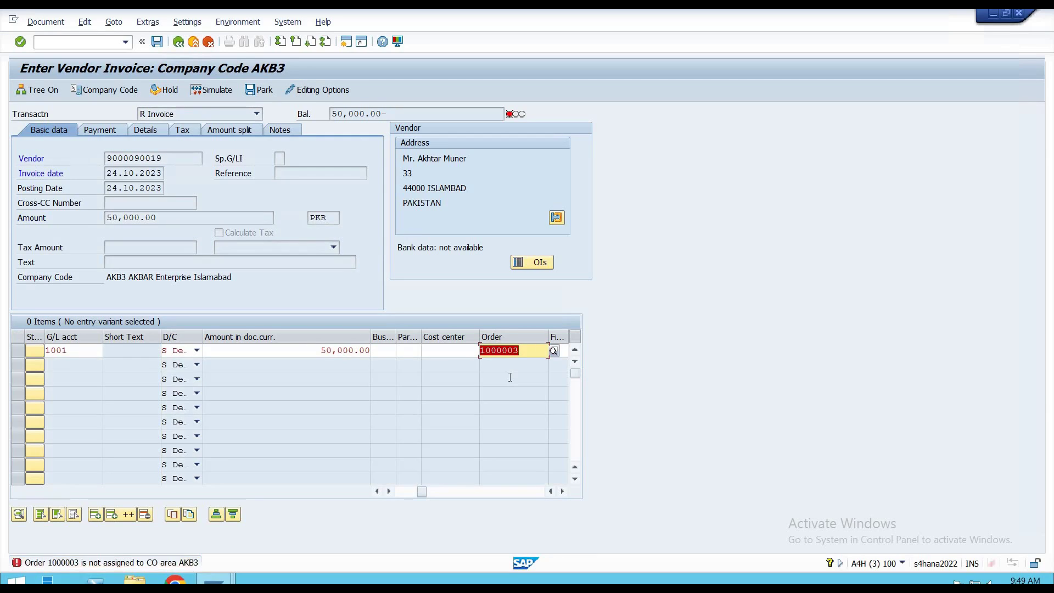
left_click(554, 351)
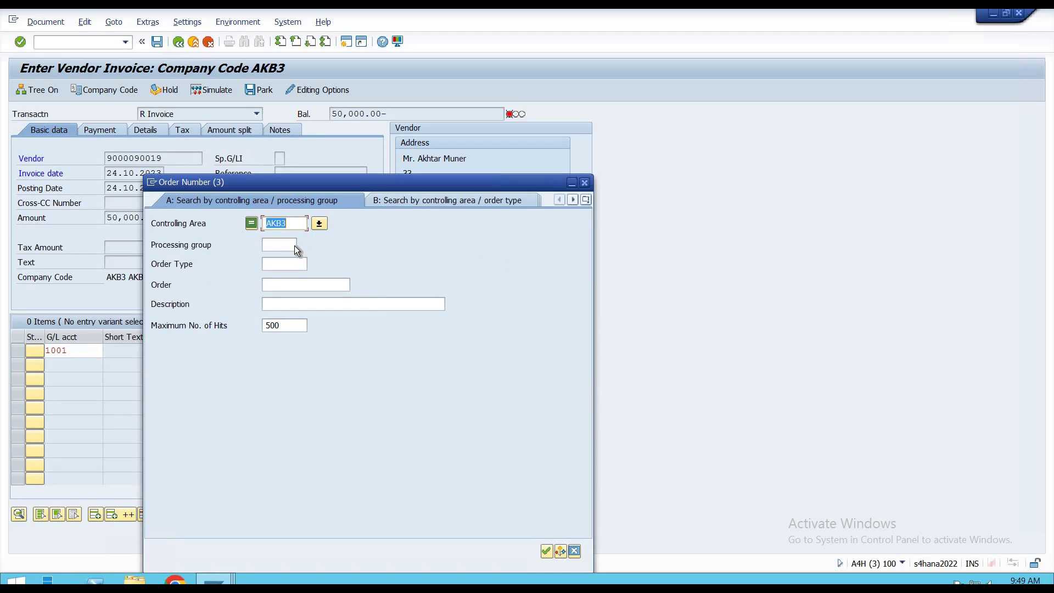
key("Return")
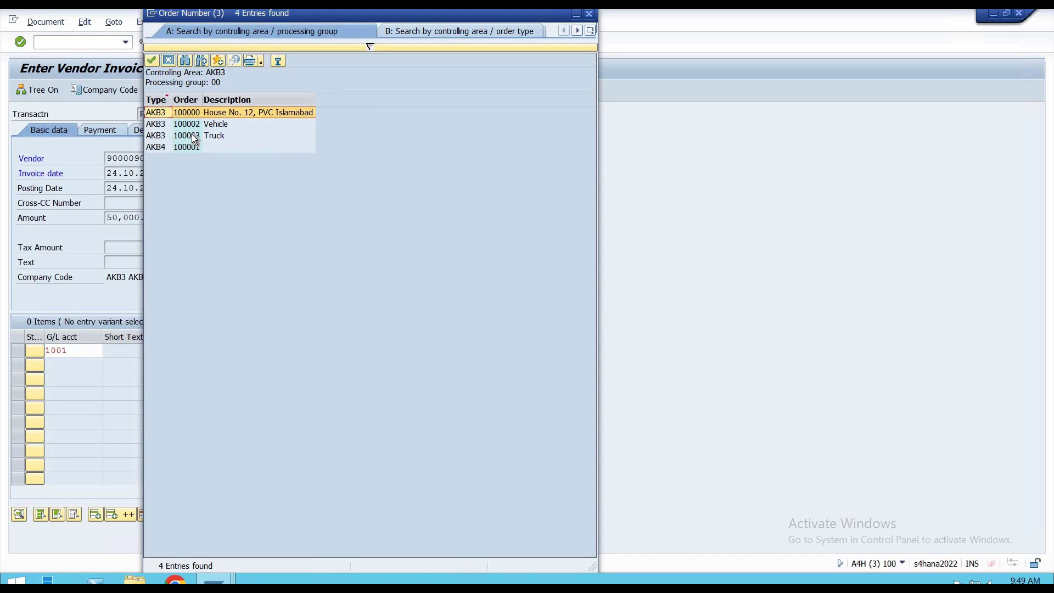
double_click(193, 135)
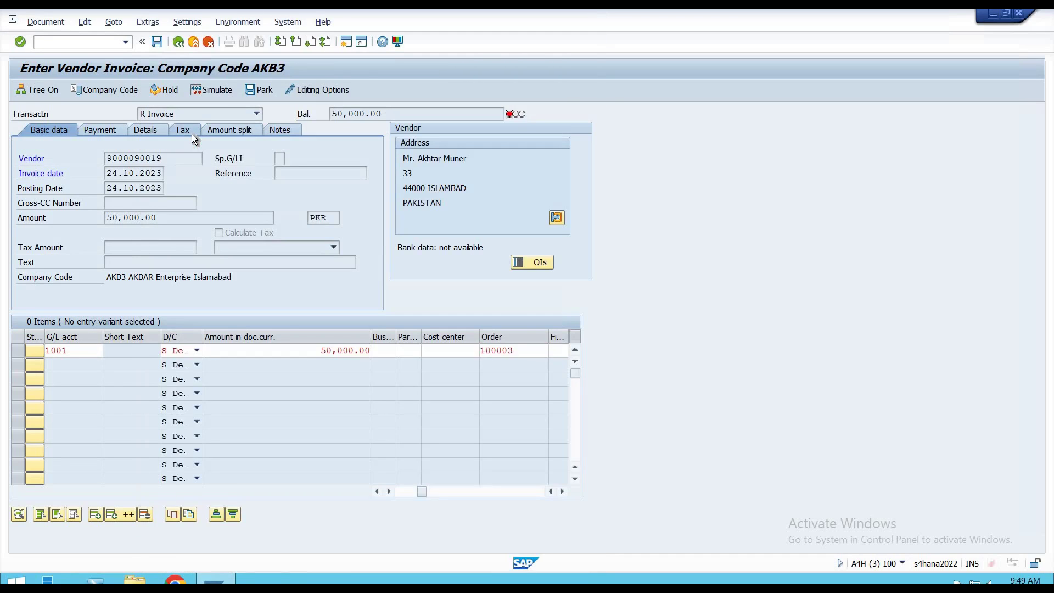
key("Return")
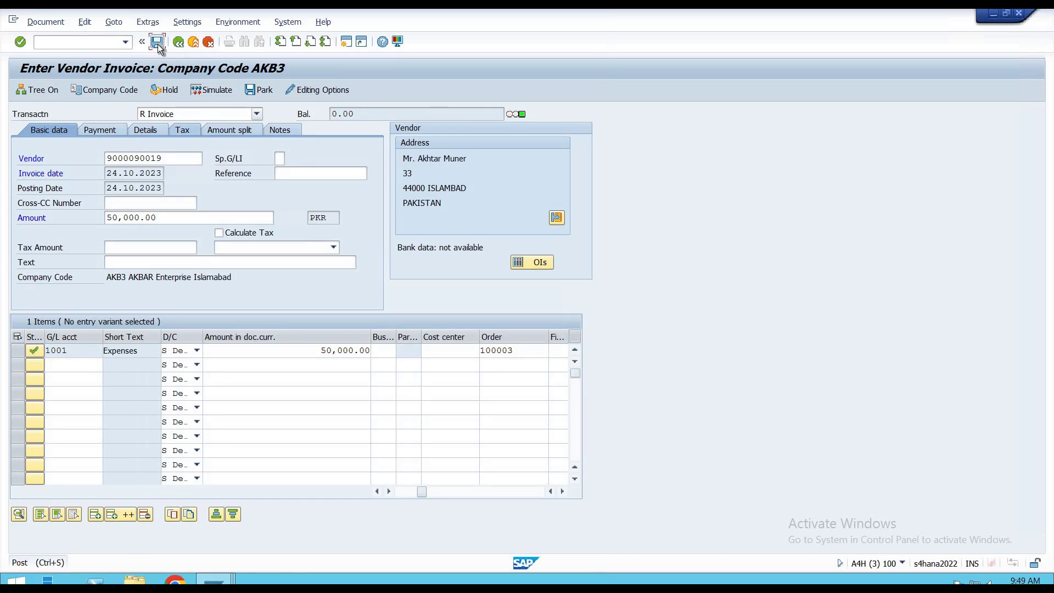
left_click(158, 42)
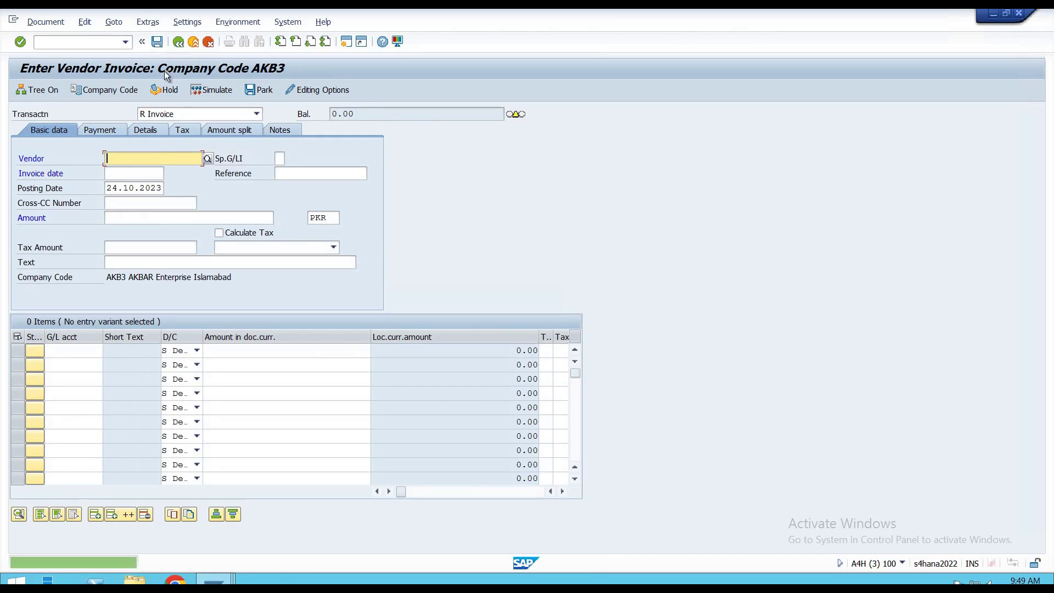
left_click(70, 44)
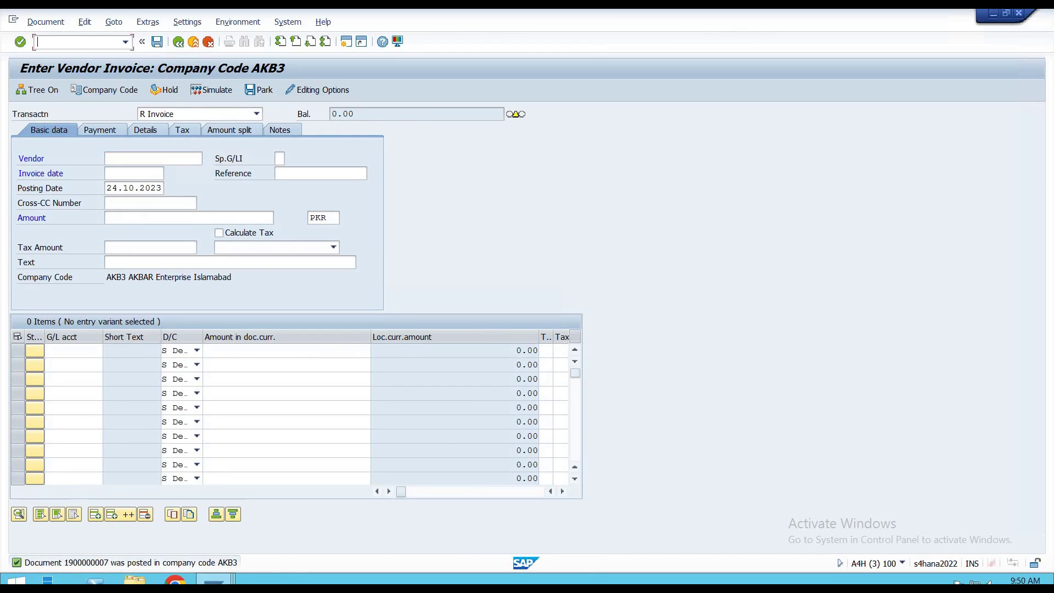
type("/nko88")
key("Return")
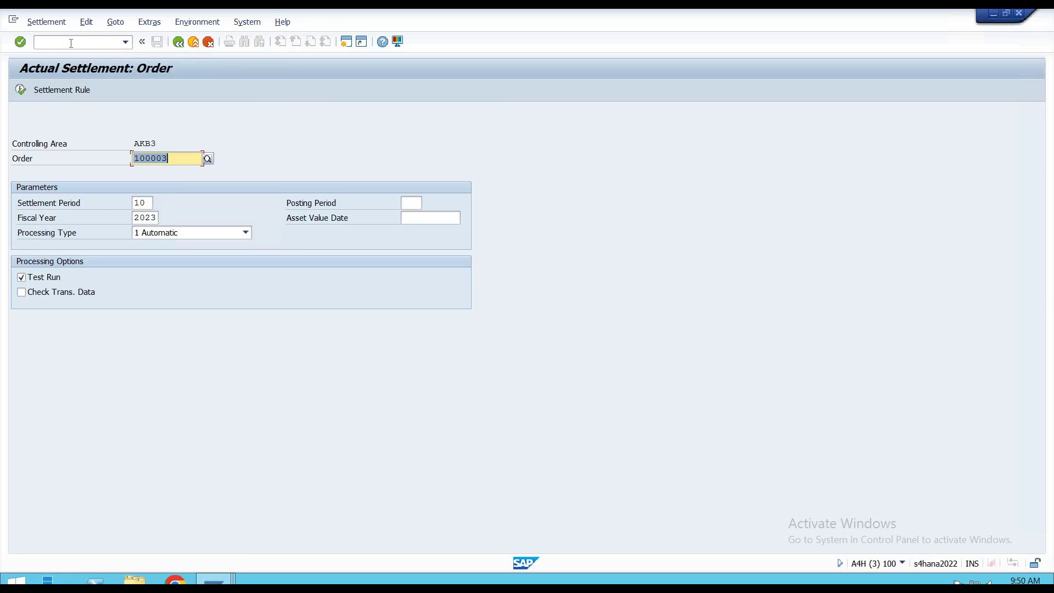
- Switch to the Change Internal Order screen (KO02) for order 100003
left_click(70, 43)
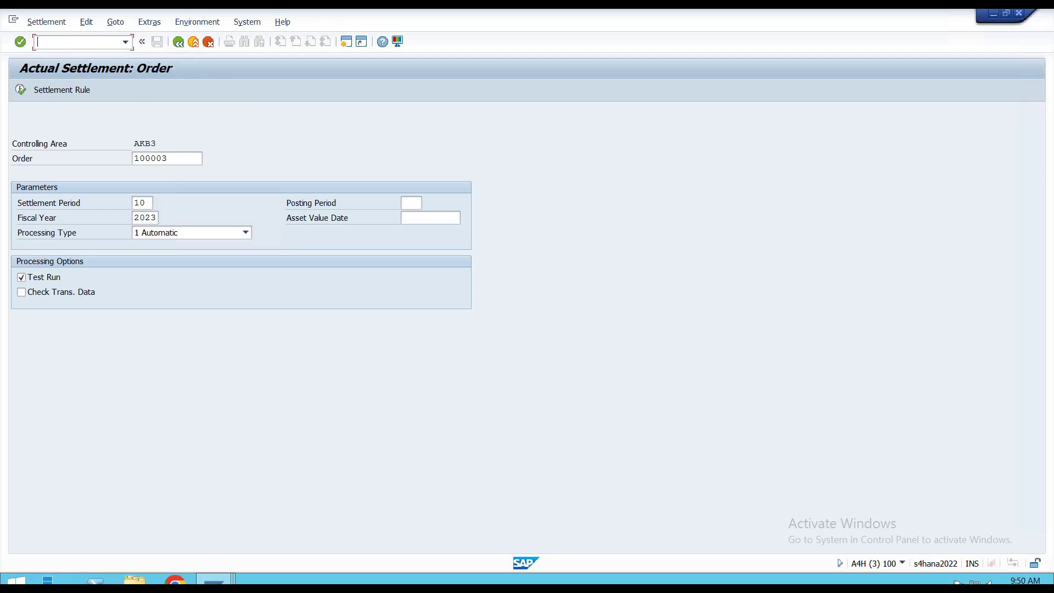
type("/nko02")
key("Return")
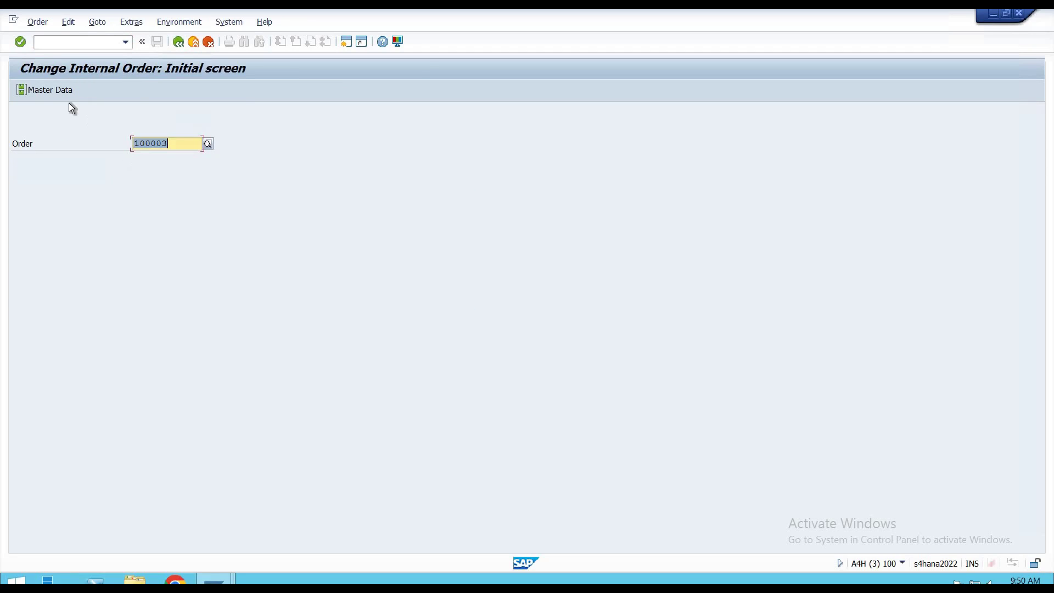
- Open order 100003's settlement rule and add a CTR line and an ORD line to order 100002
left_click(51, 91)
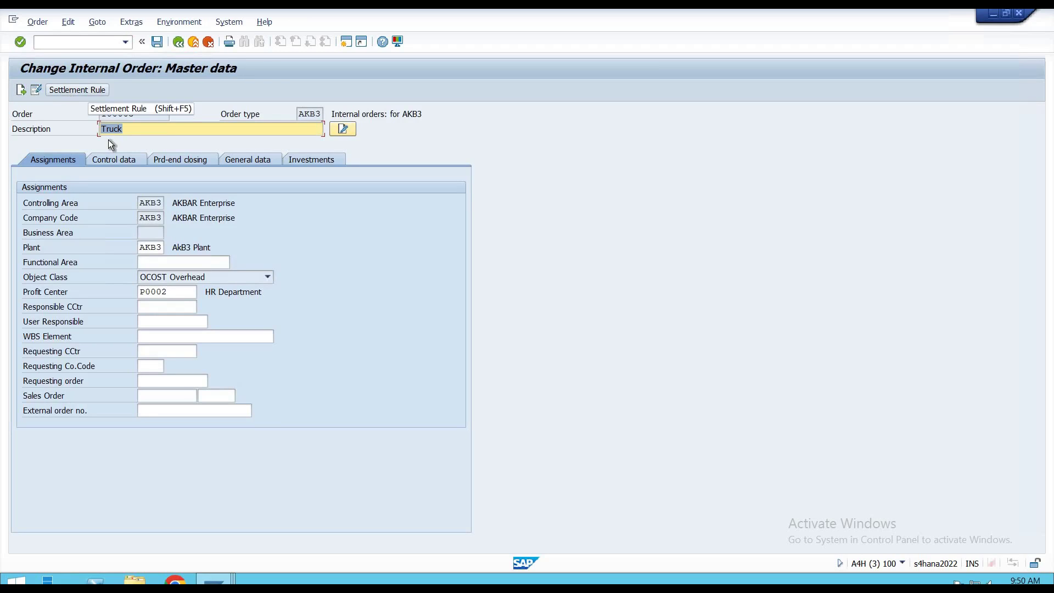
left_click(70, 90)
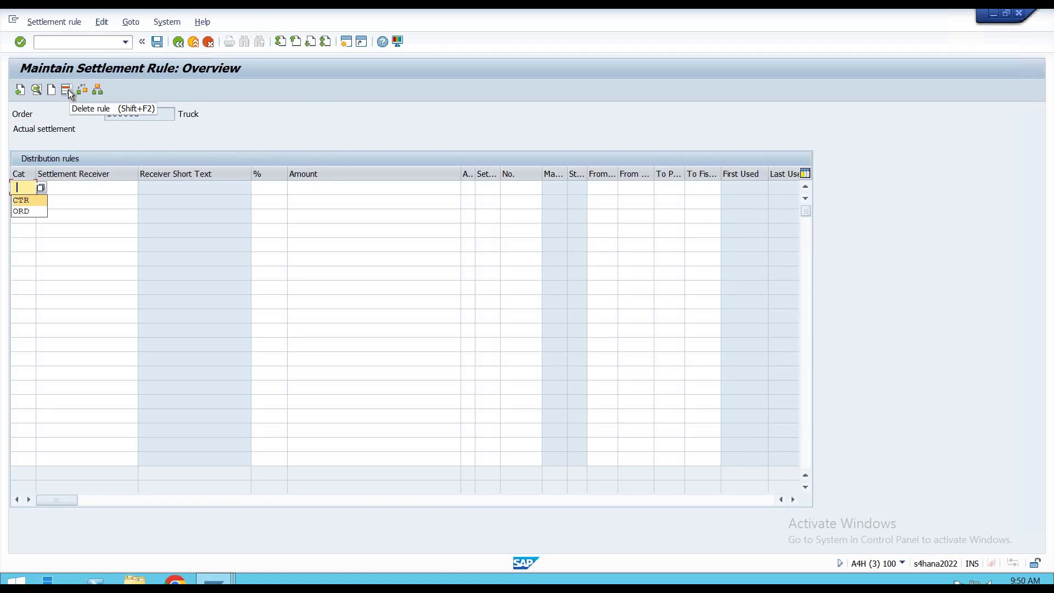
key("Return")
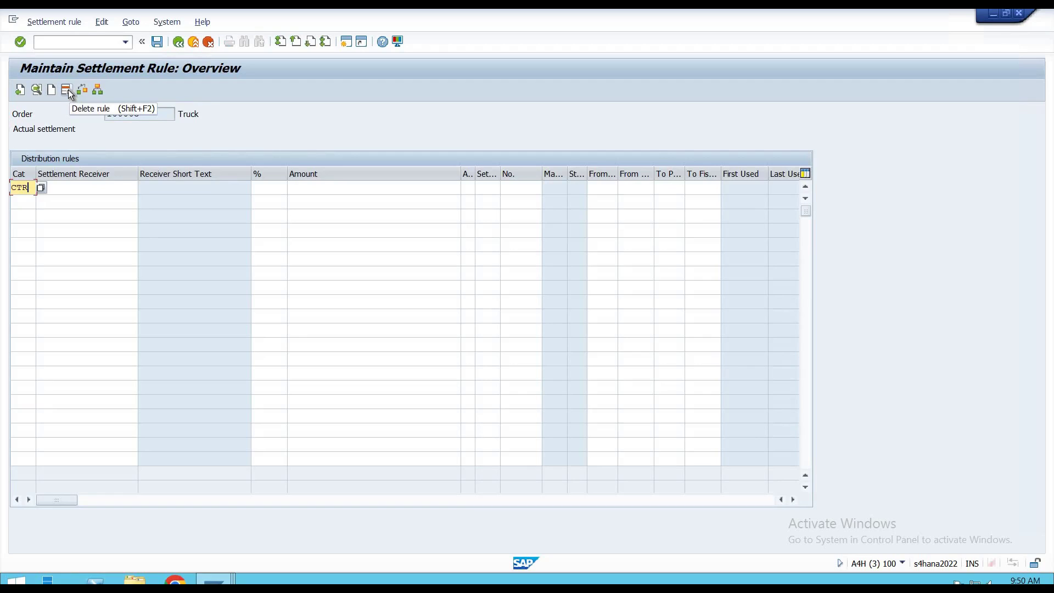
key("Down")
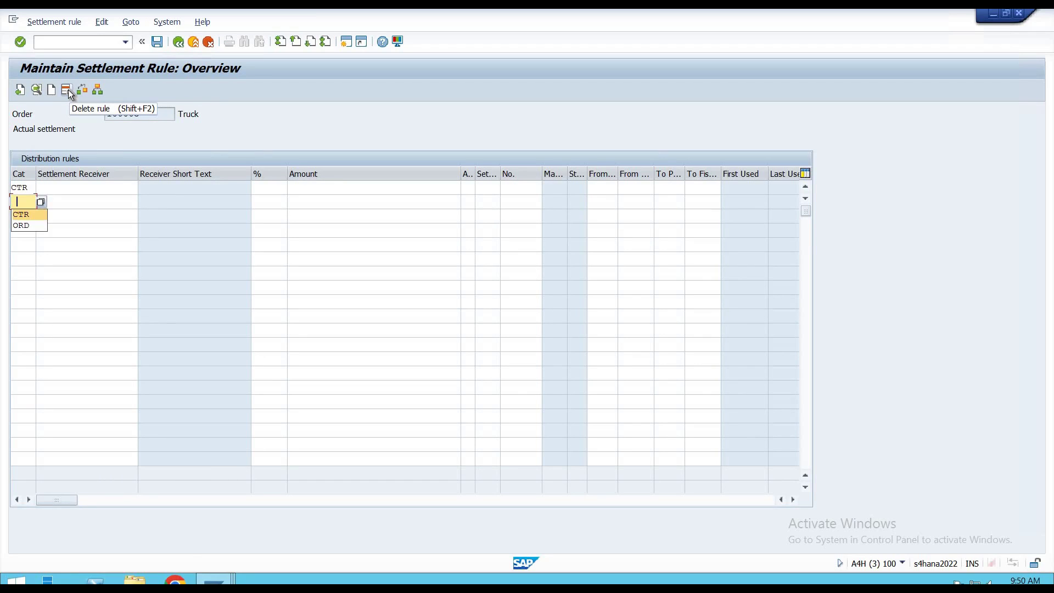
key("Down")
key("Return")
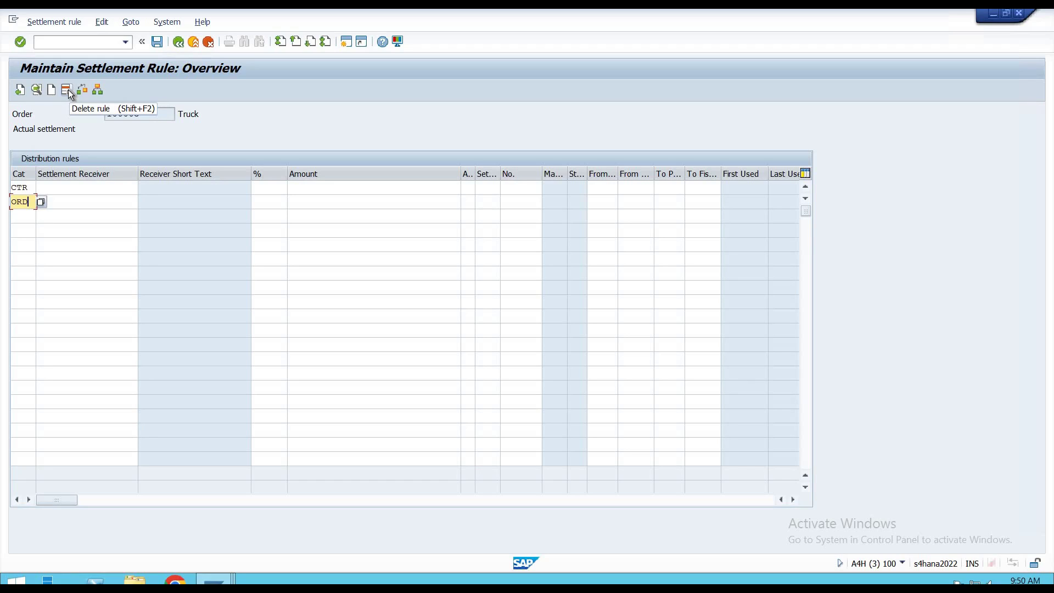
key("Tab")
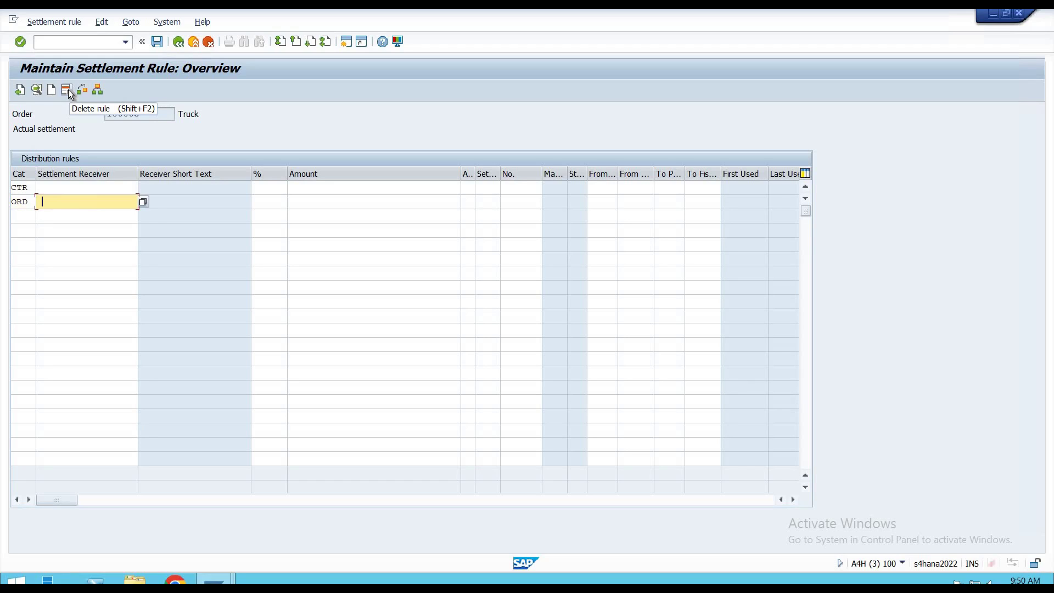
key("Down")
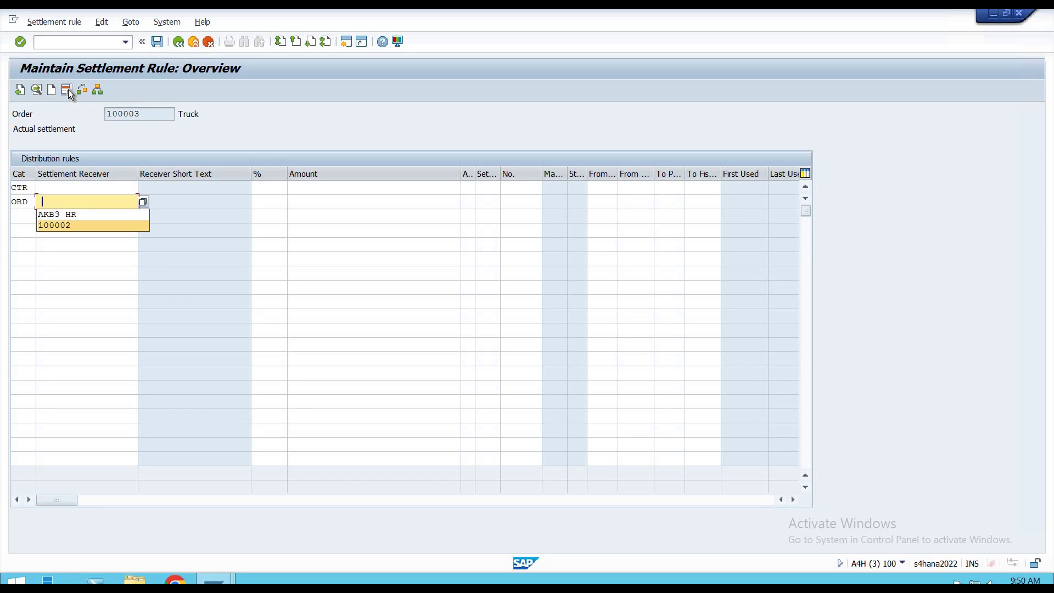
key("Return")
- Assign cost center AKB3 HR 70% and order 100002 30%, then save the rule
left_click(70, 188)
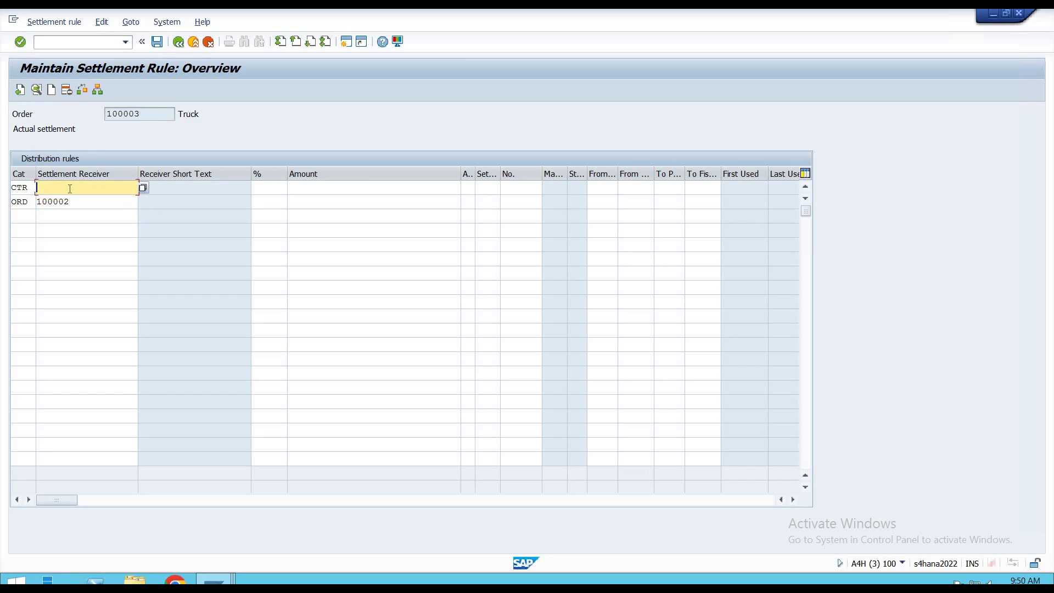
key("Down")
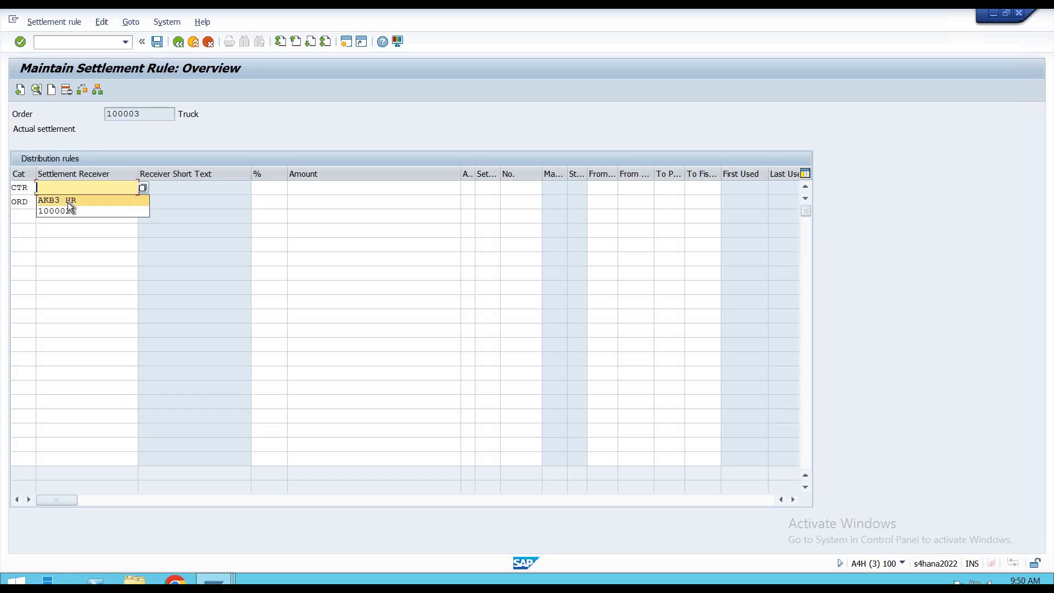
left_click(69, 201)
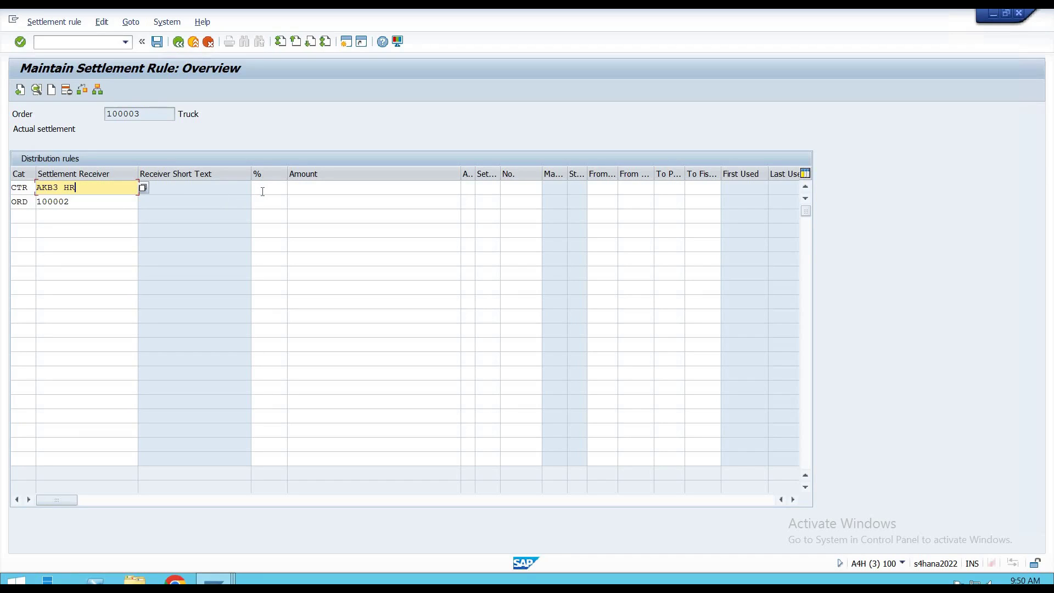
left_click(262, 191)
key("Down")
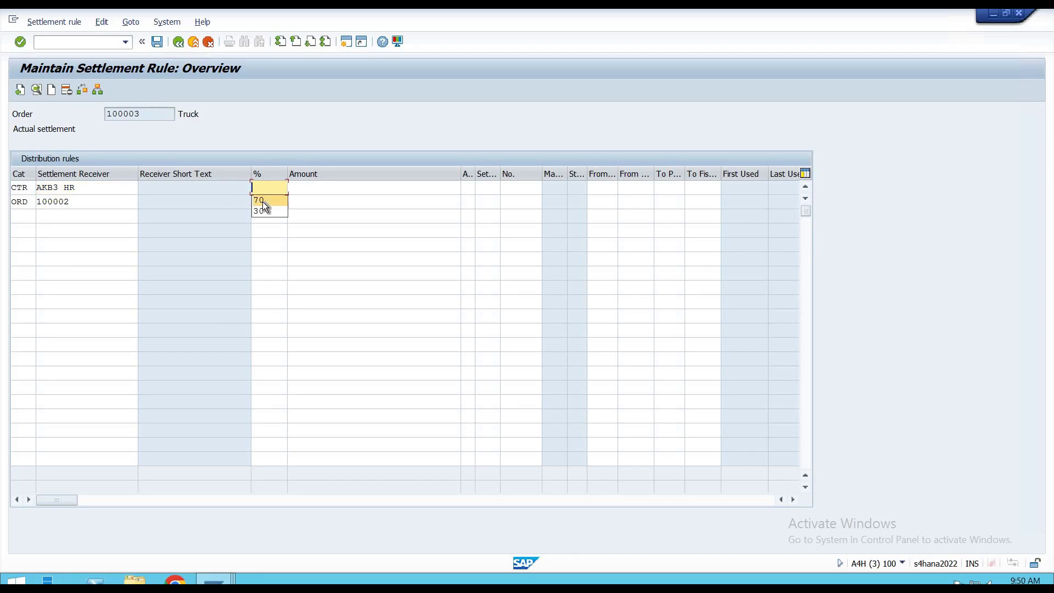
left_click(264, 201)
left_click(263, 202)
key("Down")
left_click(264, 226)
key("Return")
key("ctrl+s")
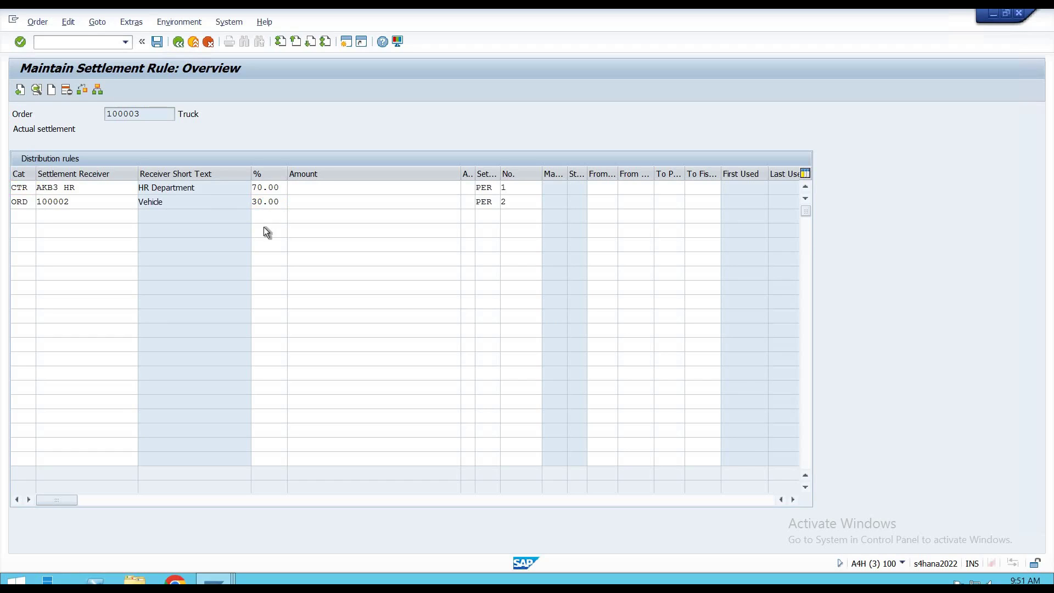
key("F3")
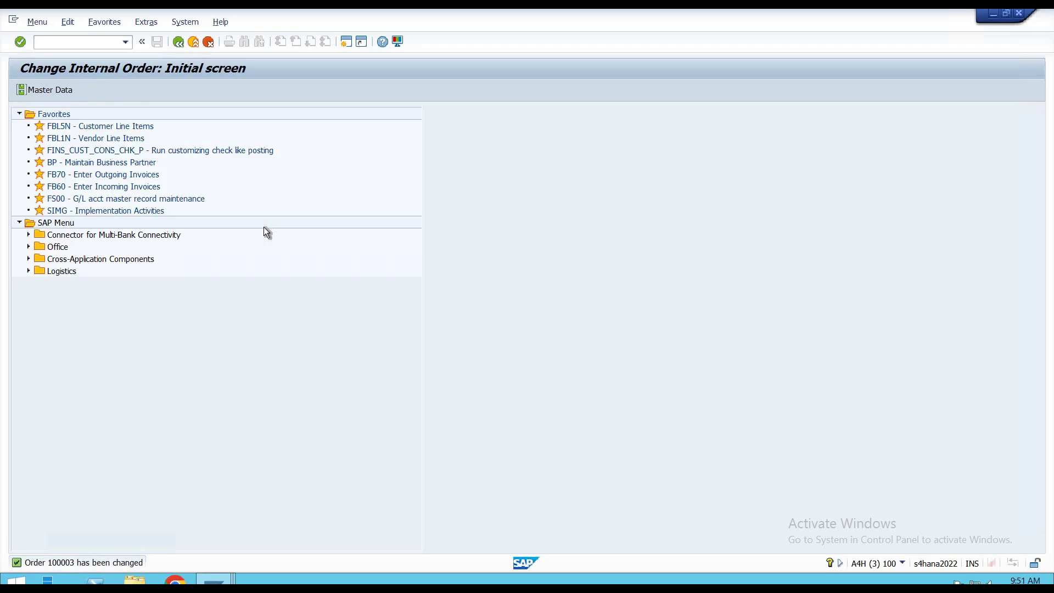
- Test-run the KO88 settlement of order 100003 for period 10, fiscal year 2023
key("F3")
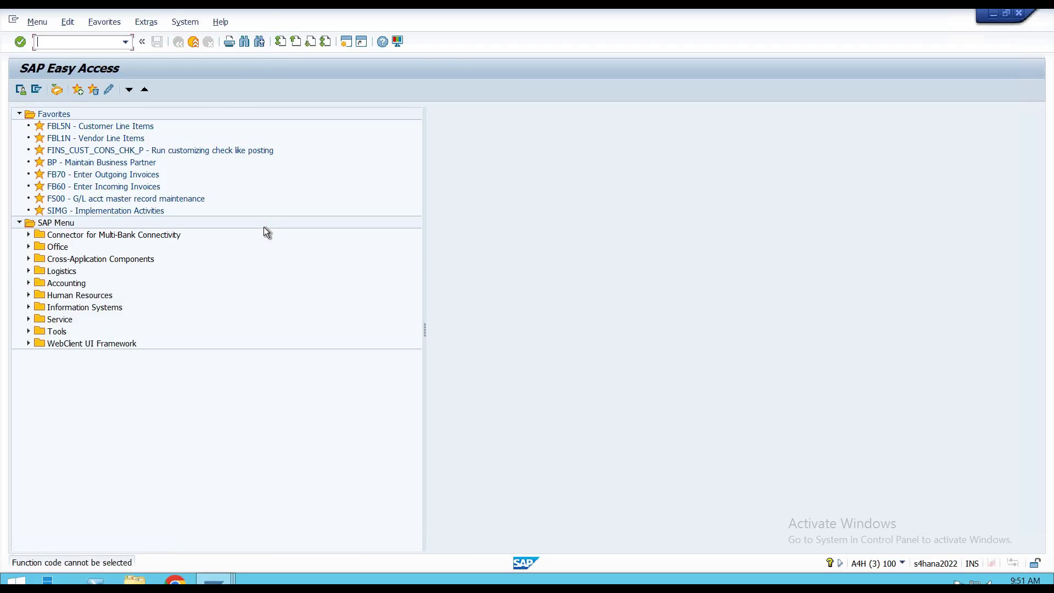
type("/nk")
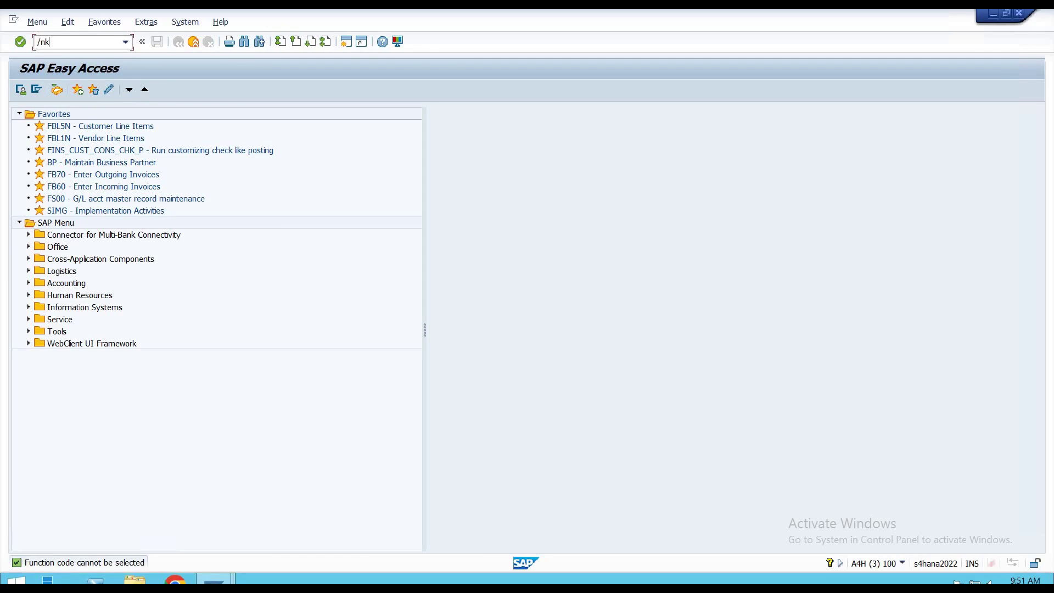
type("o88")
key("Return")
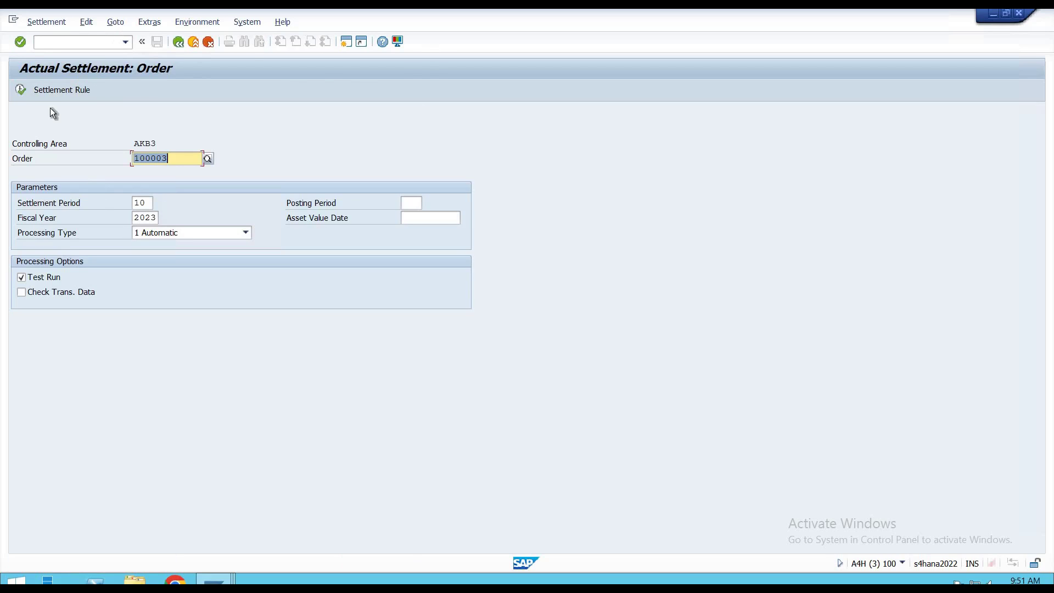
left_click(22, 90)
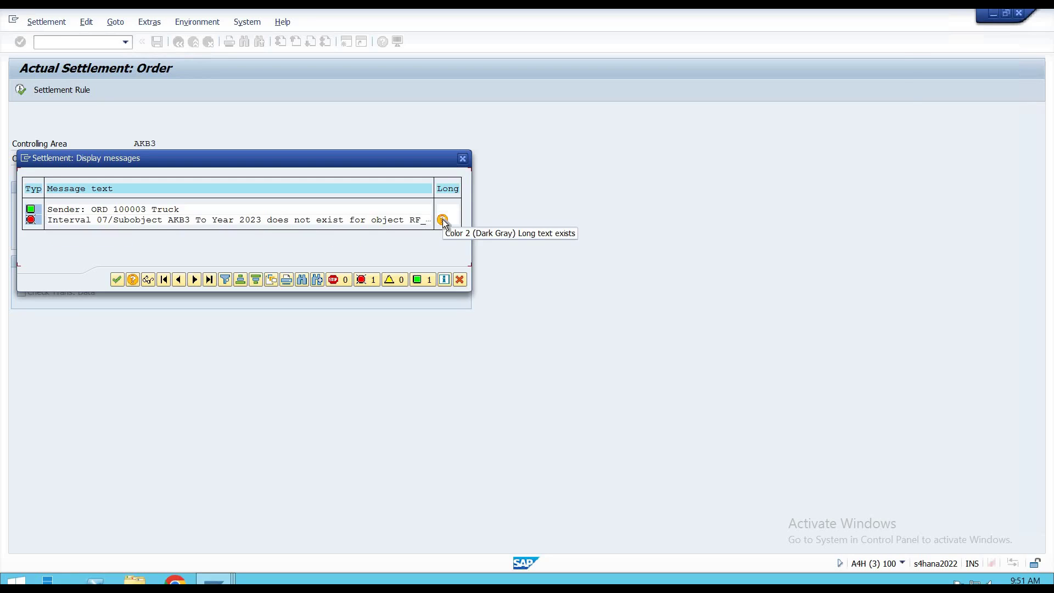
- Read the error: number range interval 07 of RF_BELEG for AKB3 2023 is missing
left_click(442, 220)
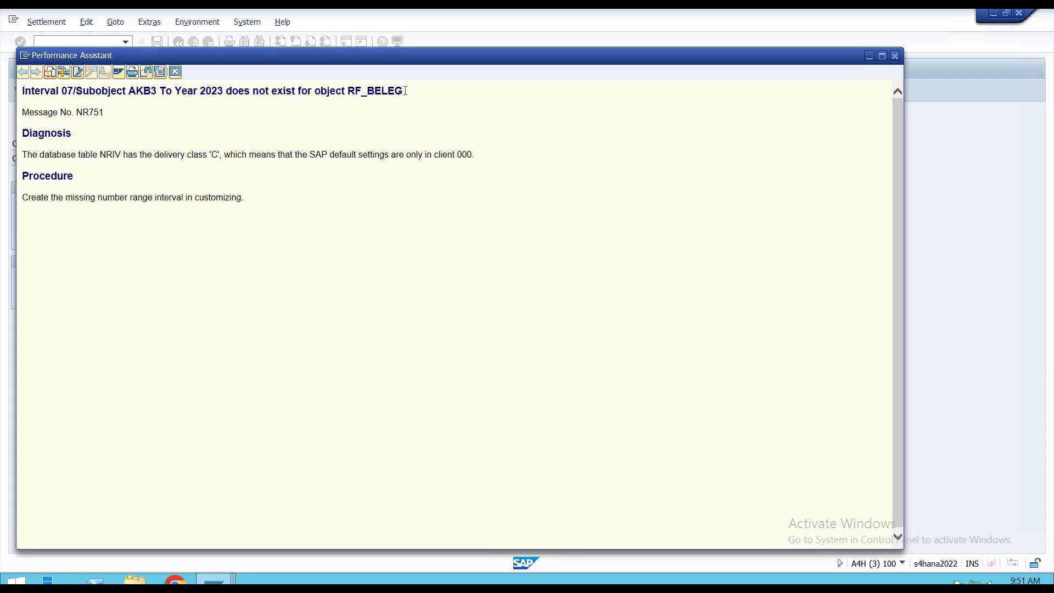
left_click_drag(348, 90, 405, 91)
key("Escape")
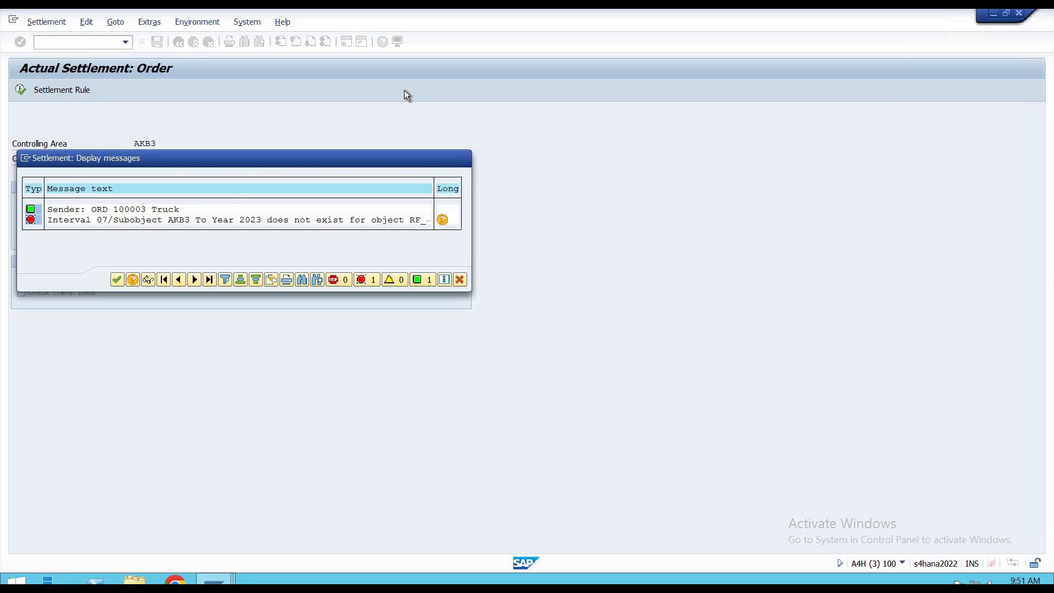
key("Escape")
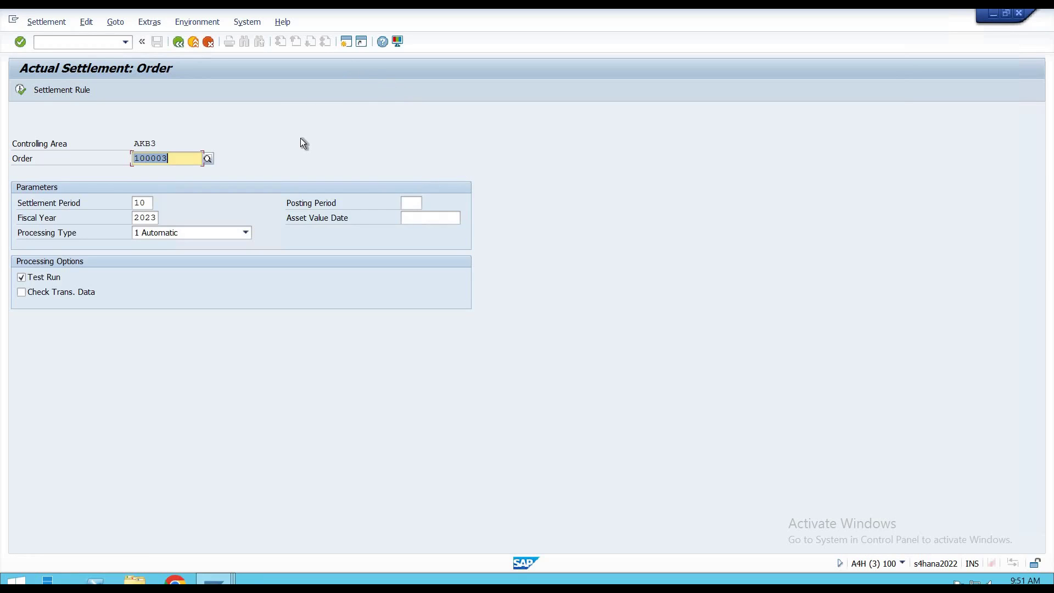
- Open the FBN1 accounting document number range intervals for company code AKB3 in change mode
key("alt+Tab")
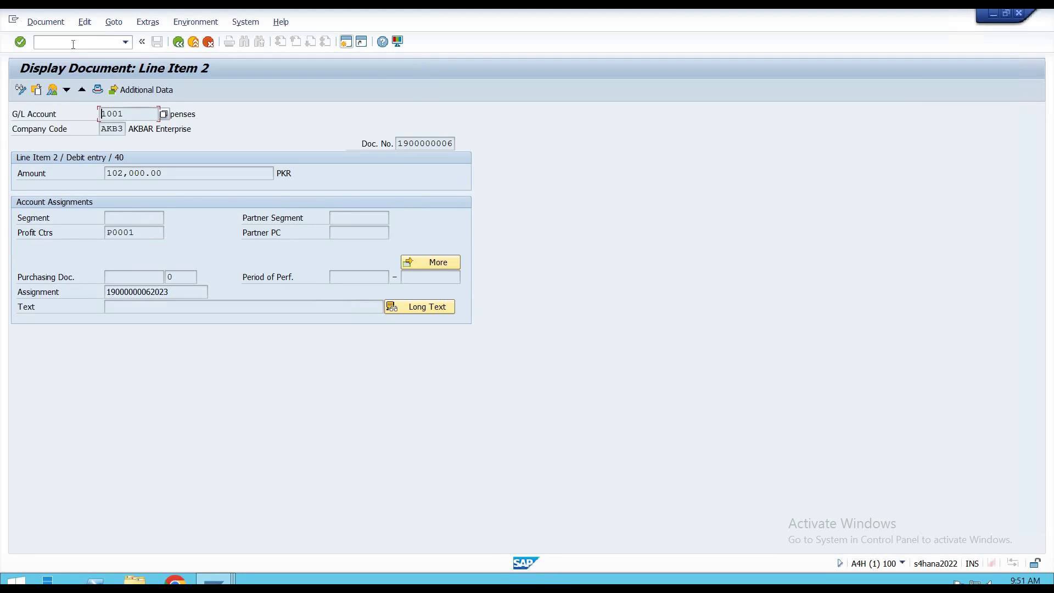
left_click(73, 44)
type("/nfbn1")
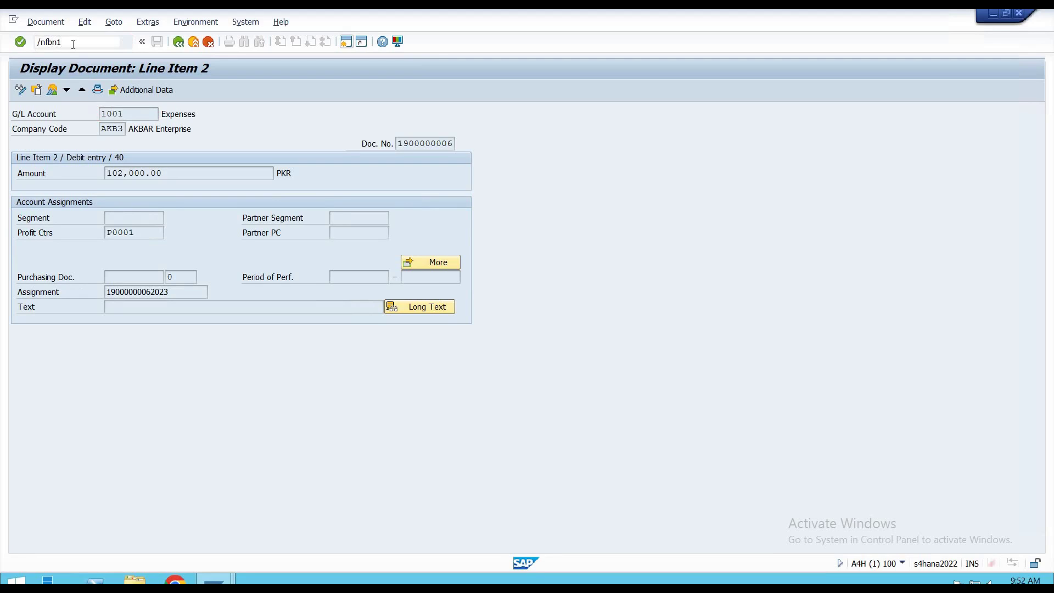
key("Return")
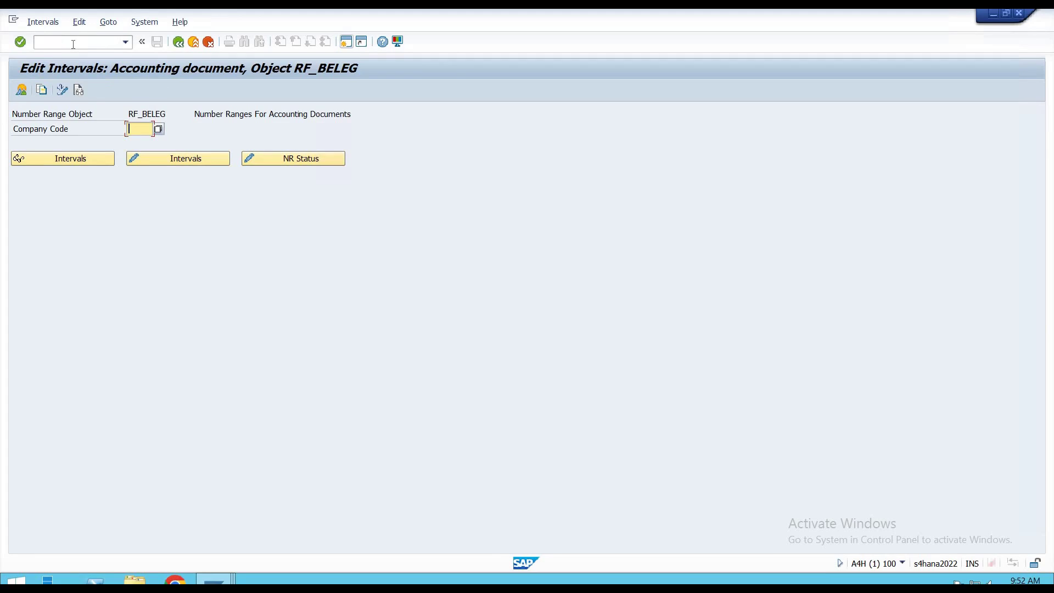
type("akb")
left_click(138, 152)
left_click(156, 159)
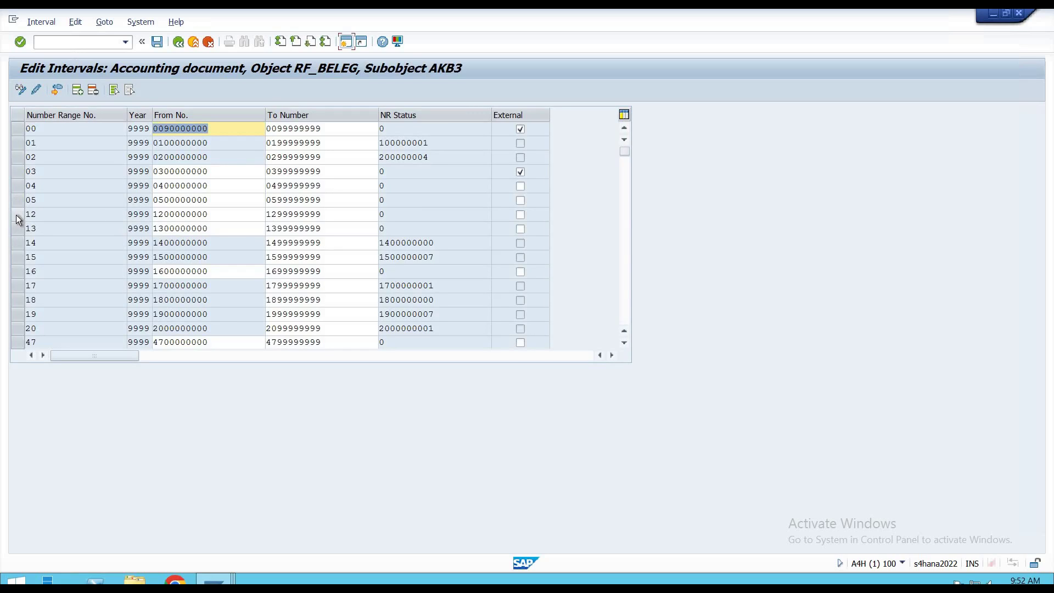
left_click(77, 90)
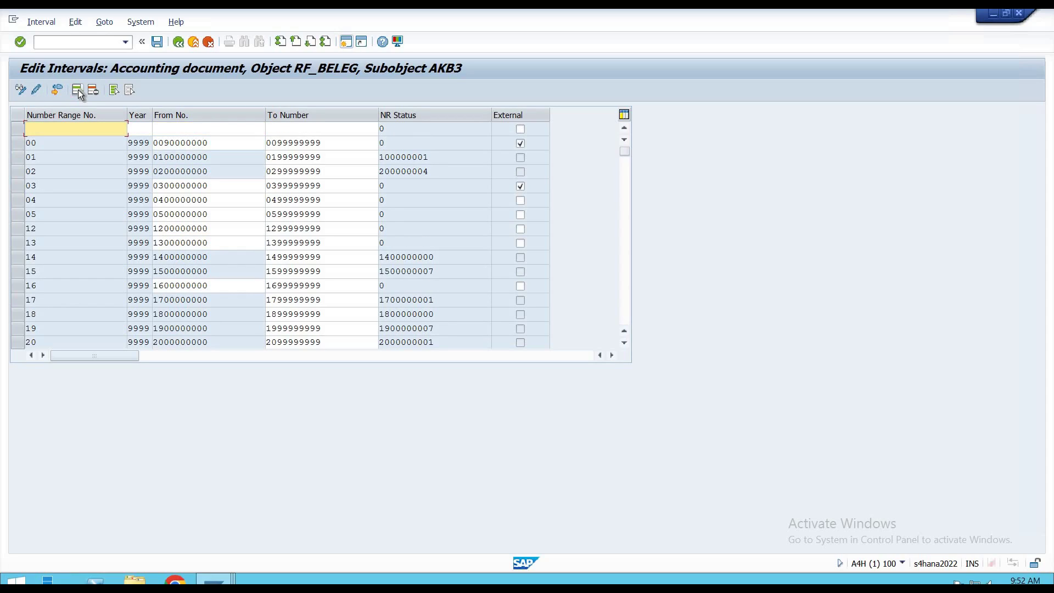
type("07")
key("Tab")
type("9999")
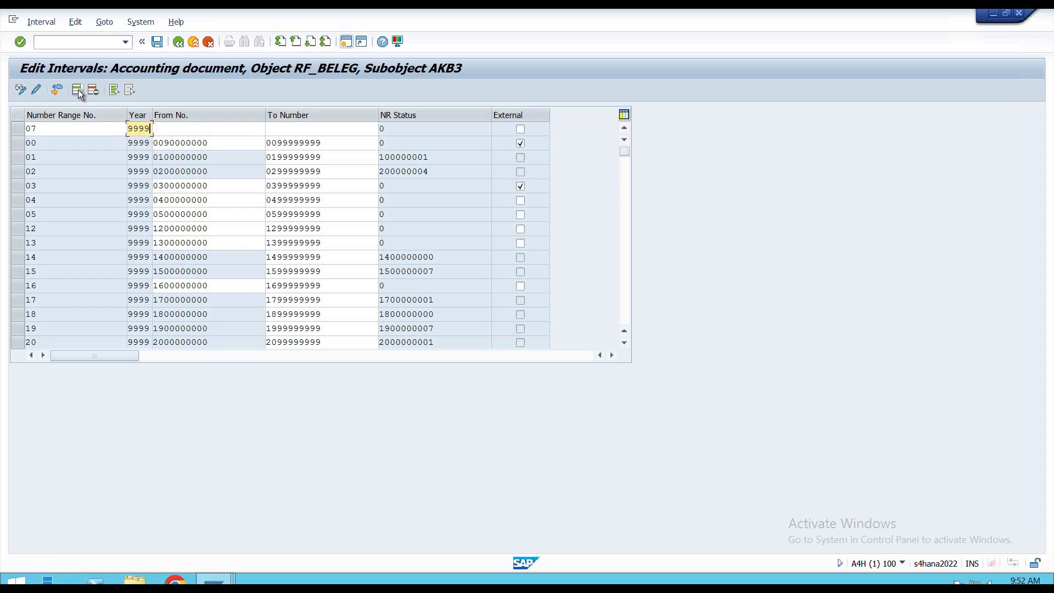
key("Tab")
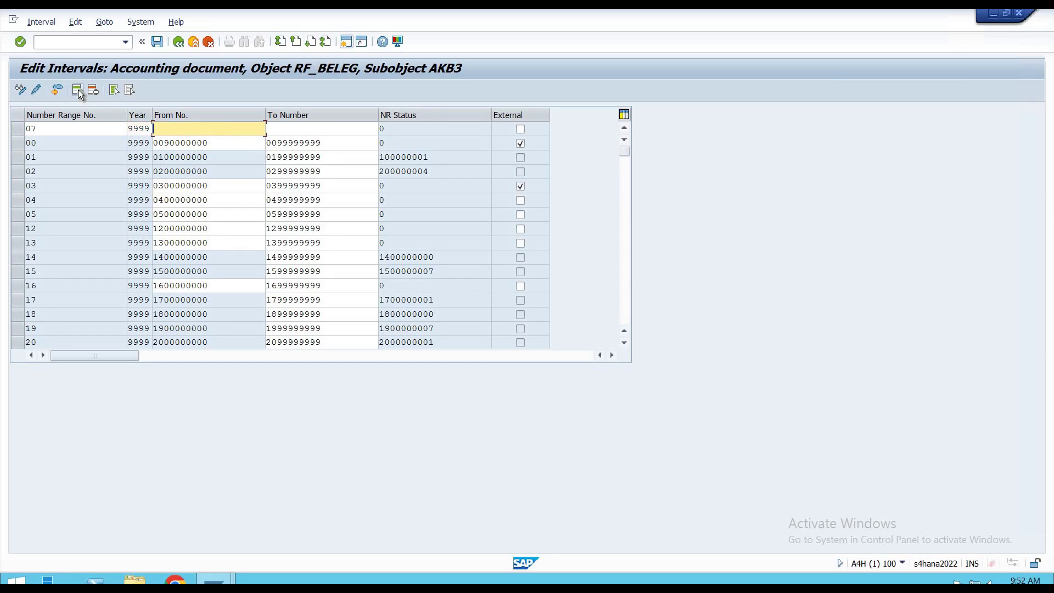
type("0700000000")
key("Tab")
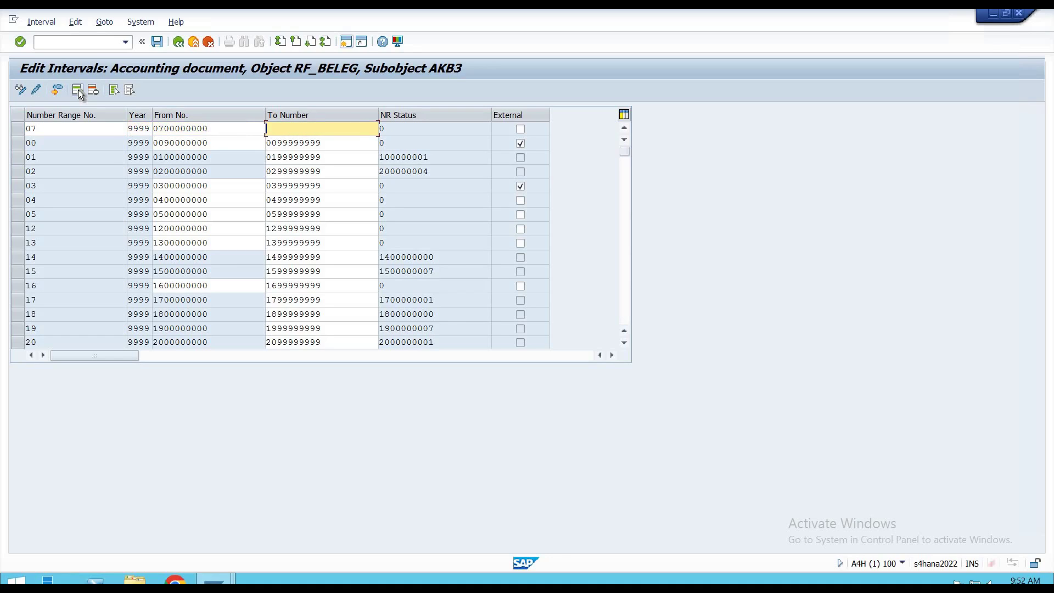
type("0799999999")
key("Return")
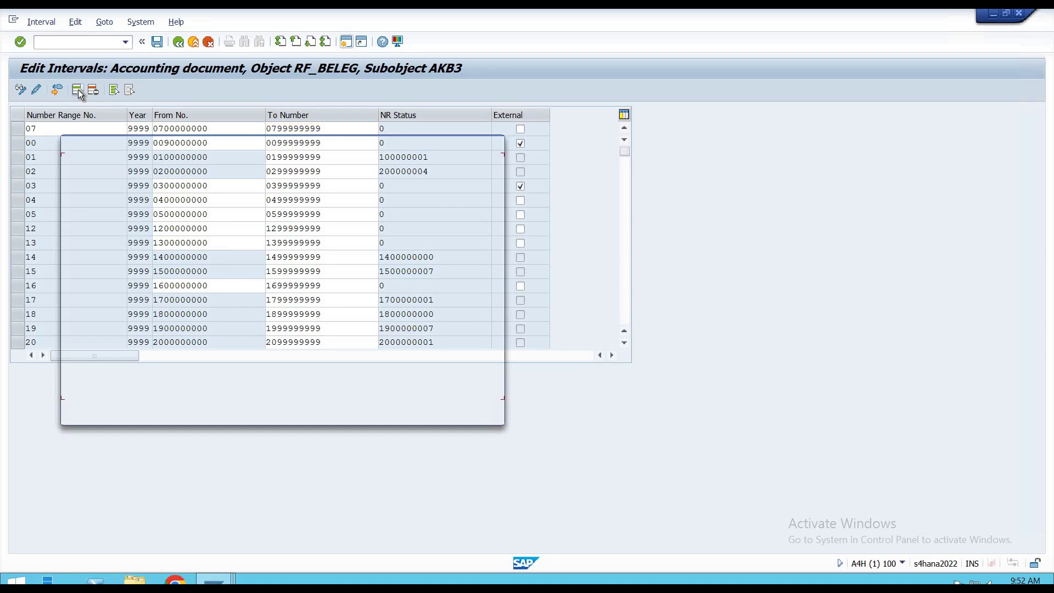
key("Return")
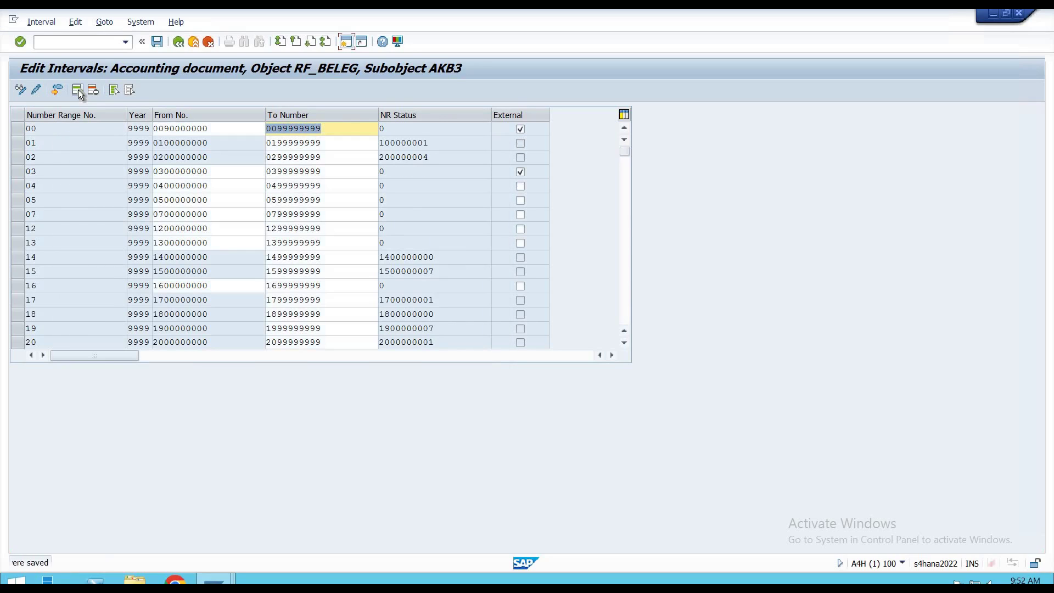
left_click(78, 90)
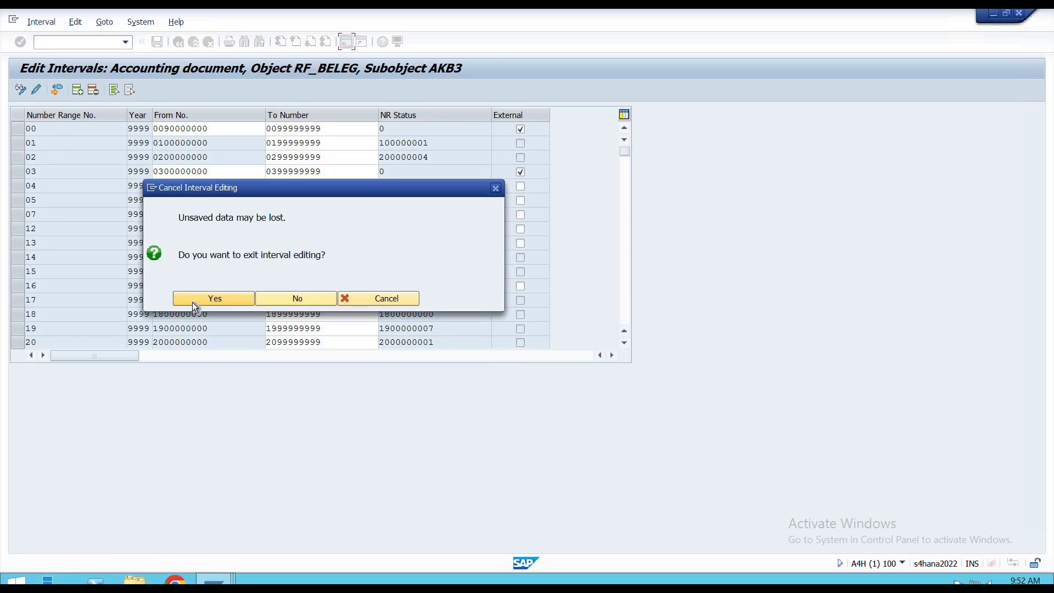
left_click(192, 303)
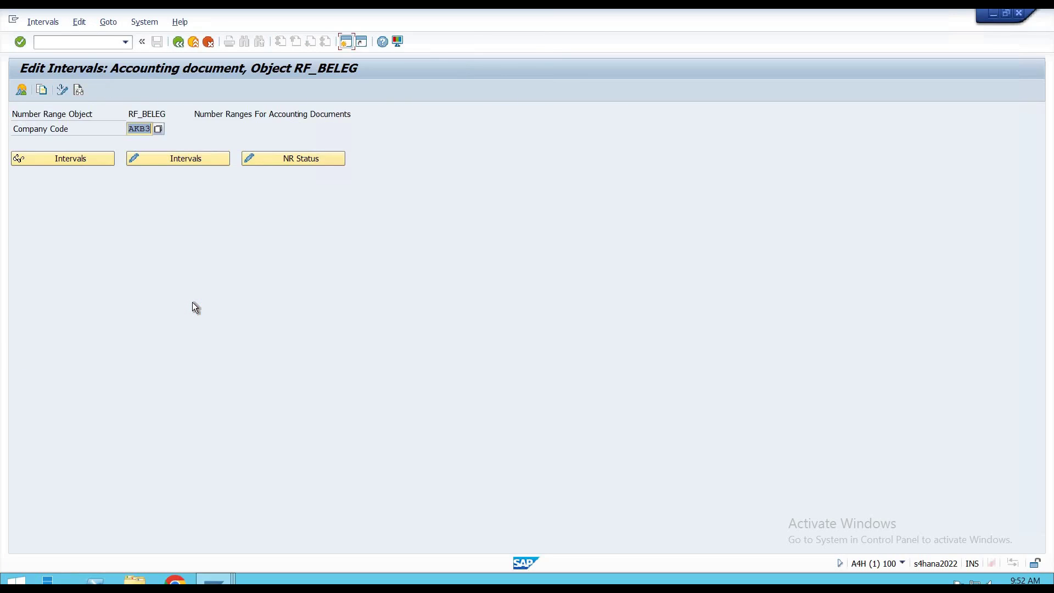
- Test-run order 100003's settlement and verify 35,000.00 goes to AKB3 HR and 15,000.00 to order 100002
key("alt+Tab")
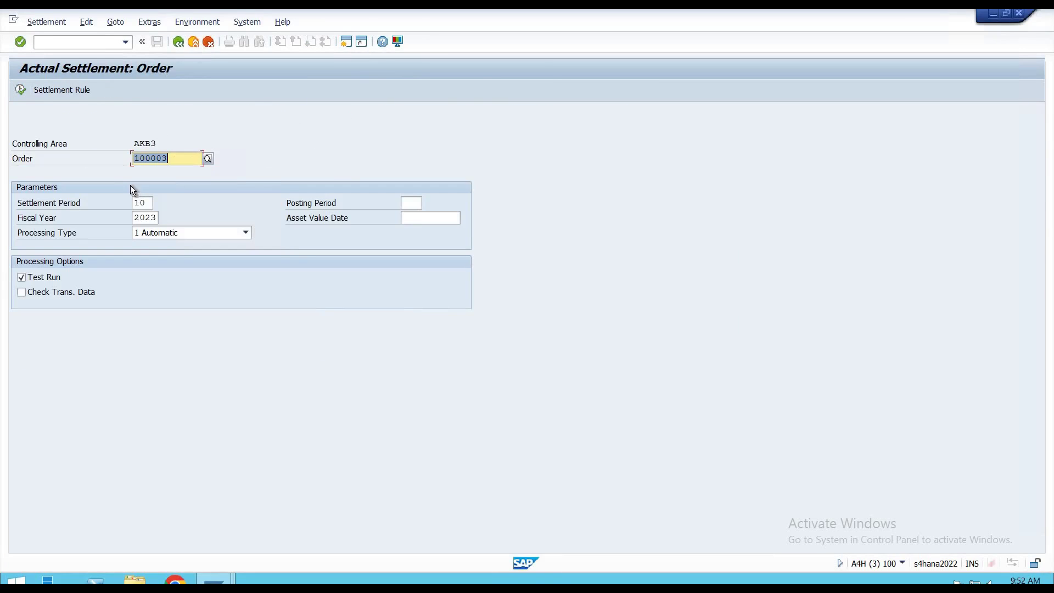
left_click(20, 89)
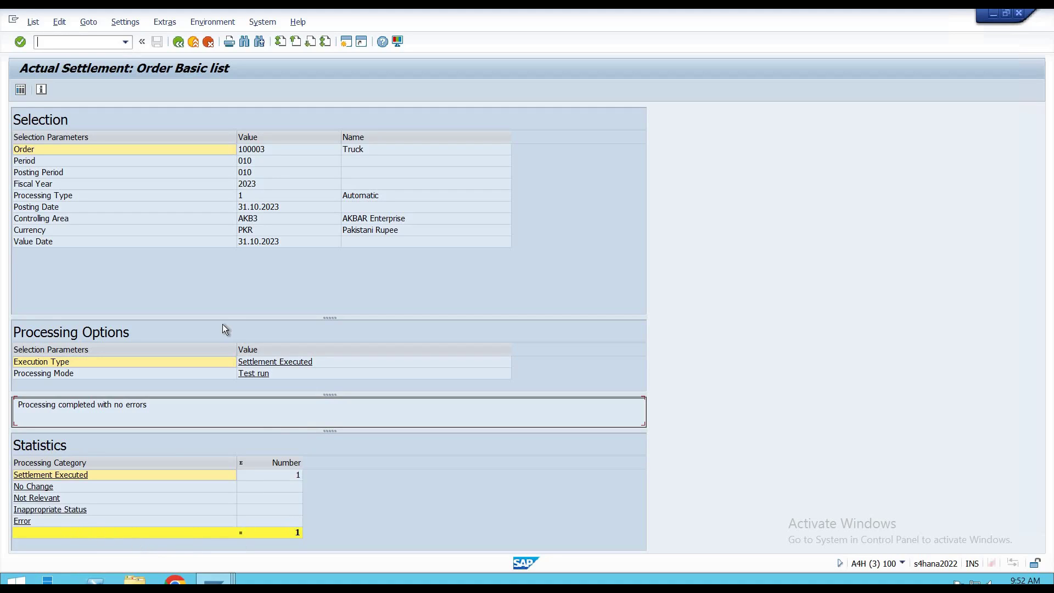
left_click(21, 90)
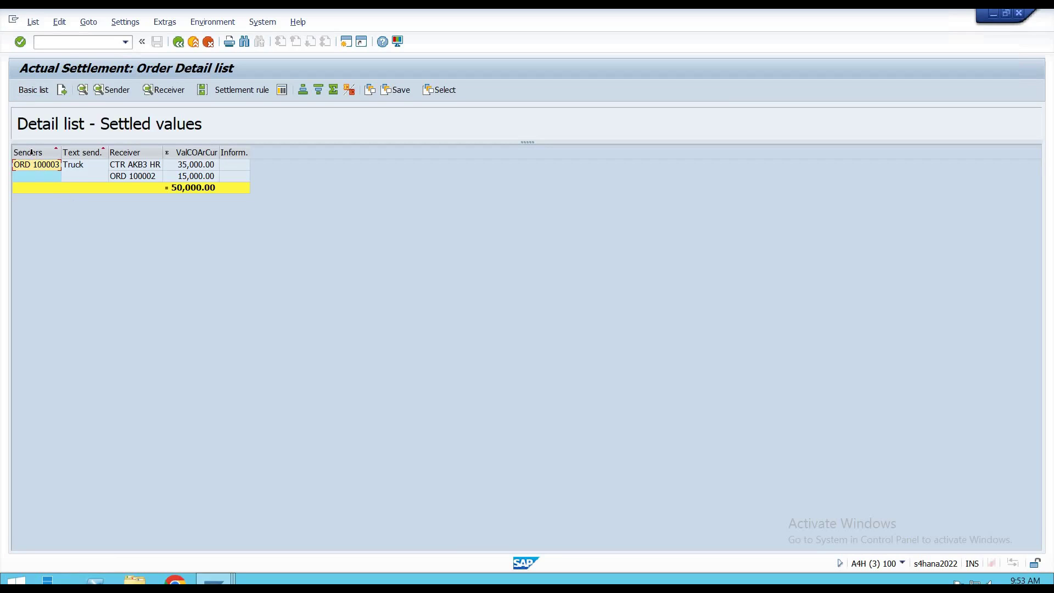
left_click(31, 153)
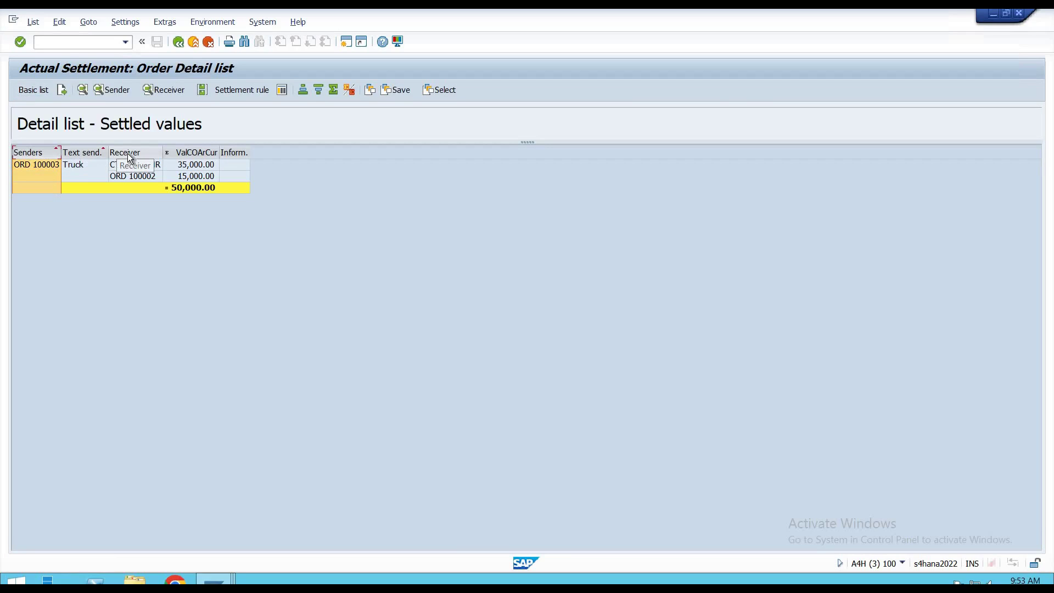
left_click(125, 154)
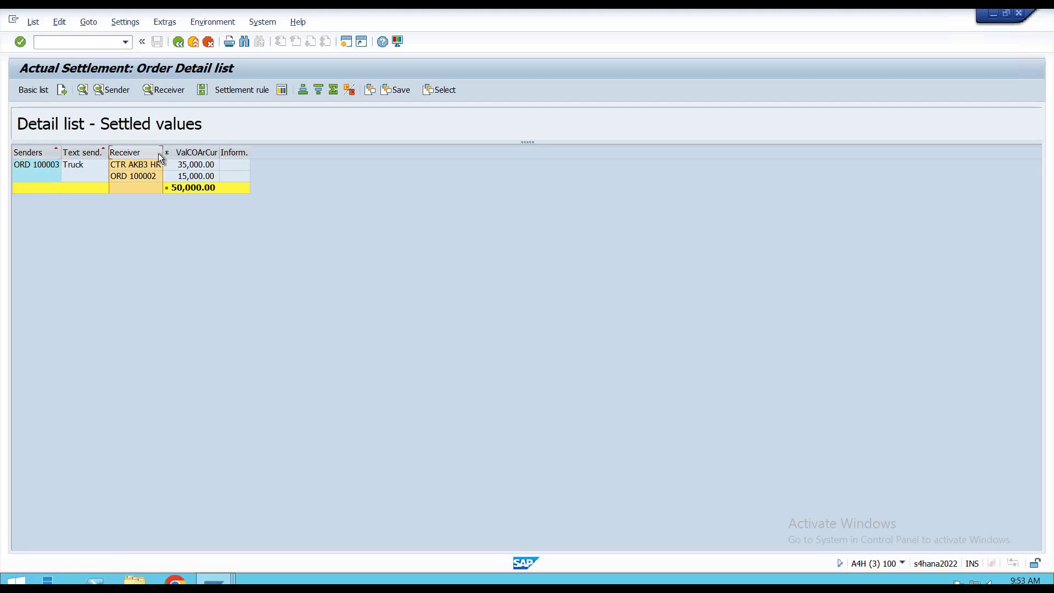
left_click(191, 166)
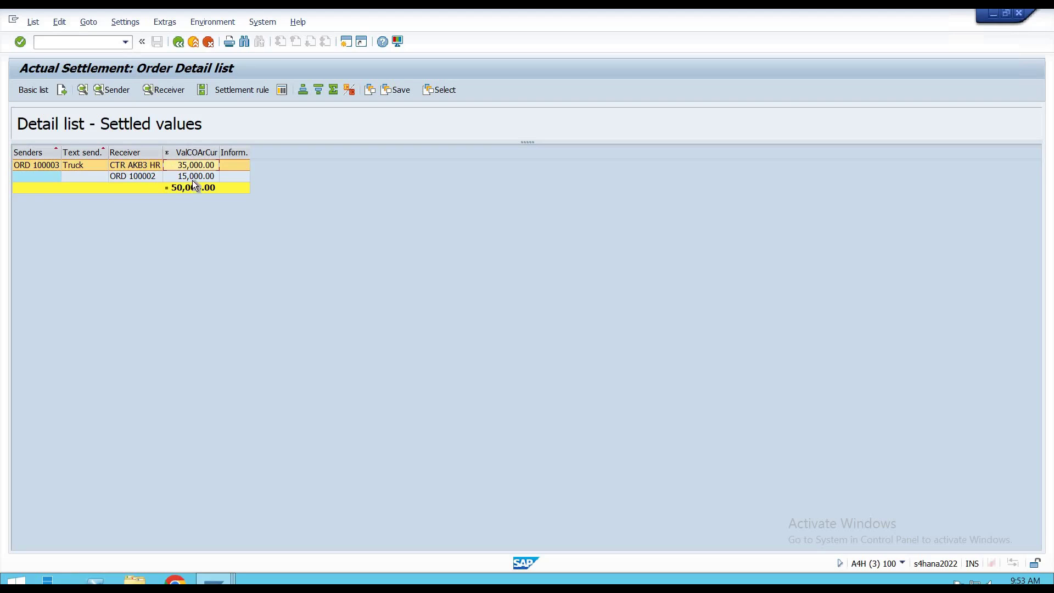
key("Down")
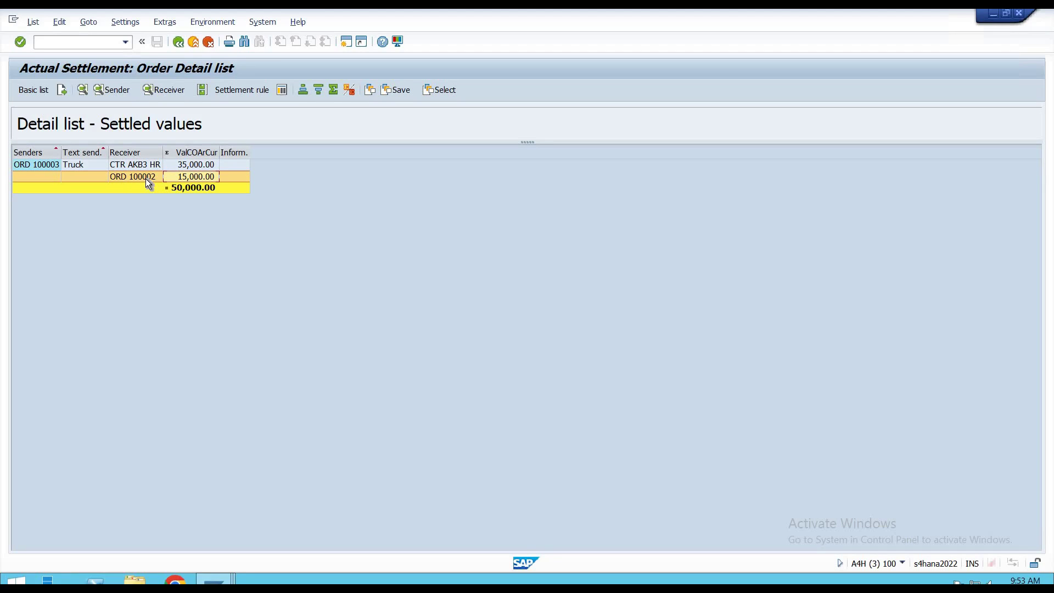
left_click(178, 42)
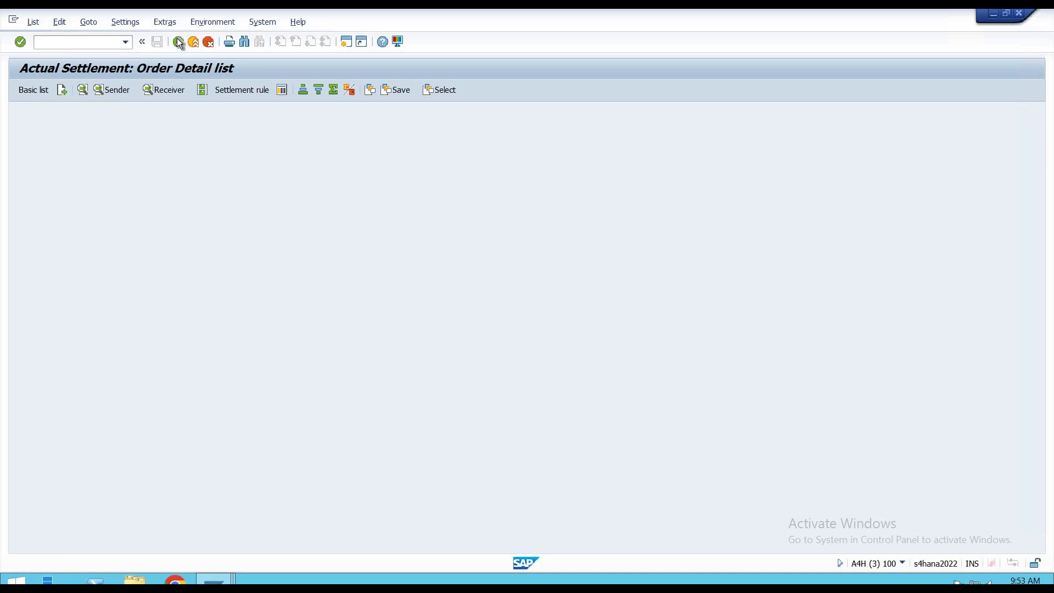
left_click(178, 43)
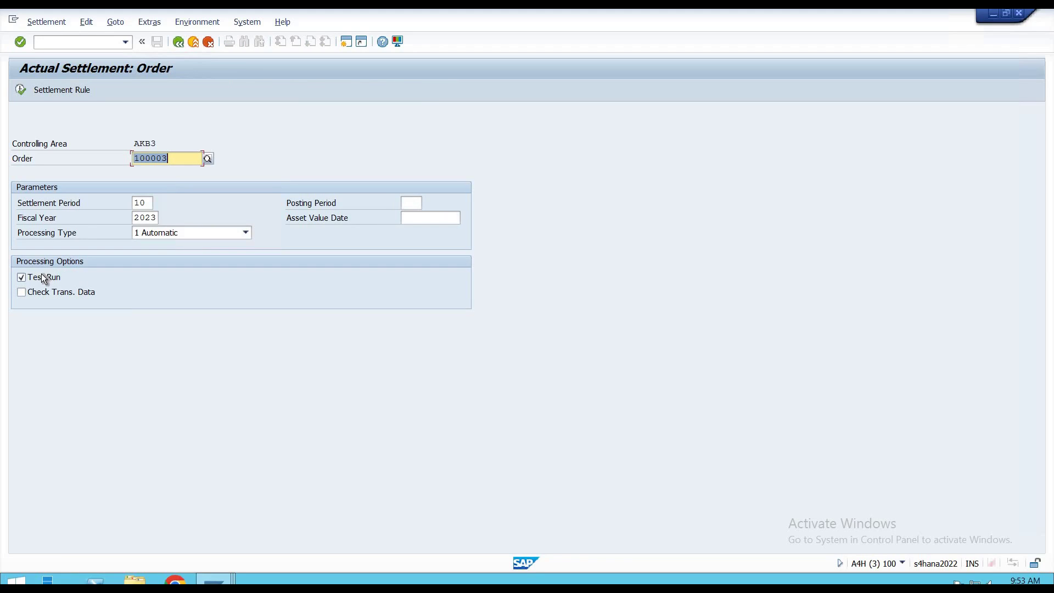
left_click(42, 275)
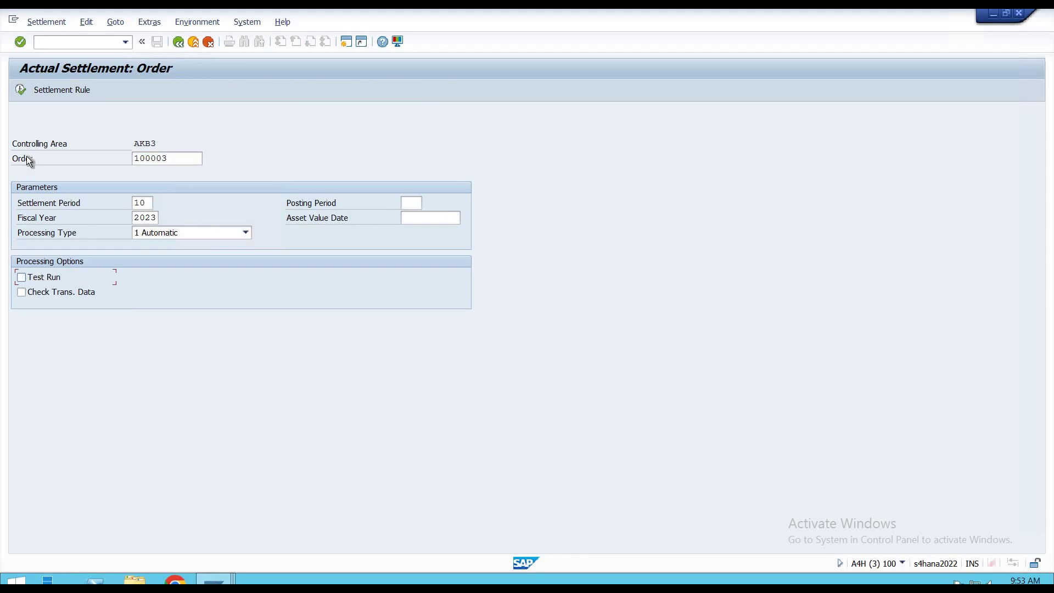
left_click(21, 90)
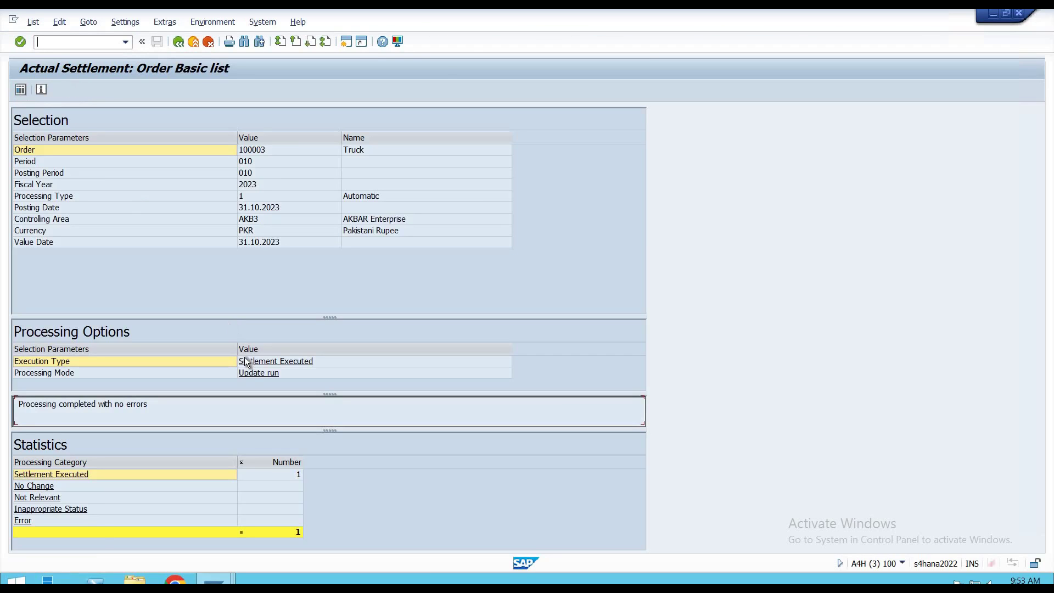
left_click(20, 90)
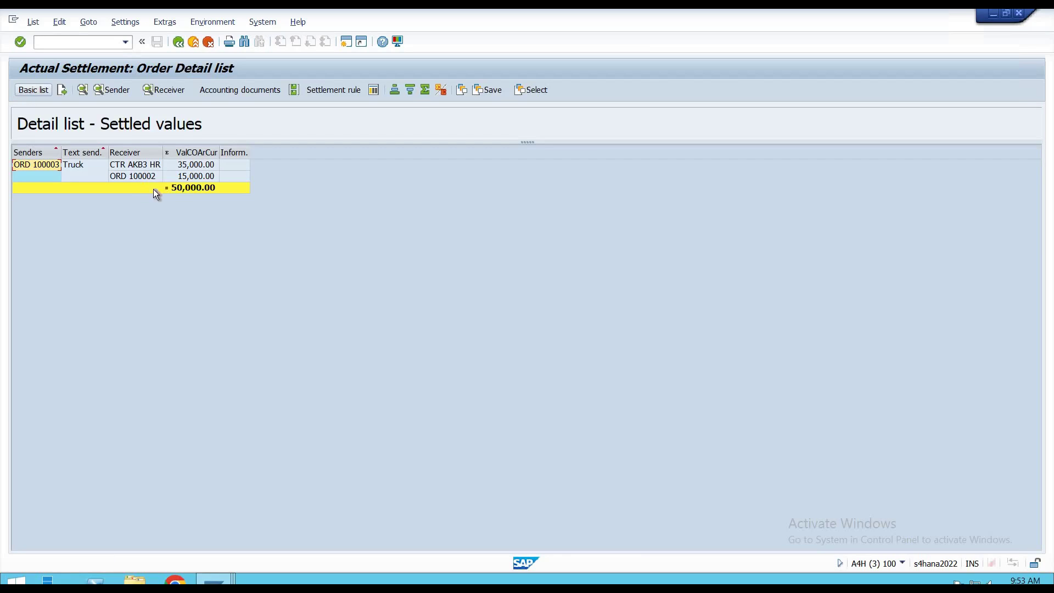
left_click(249, 90)
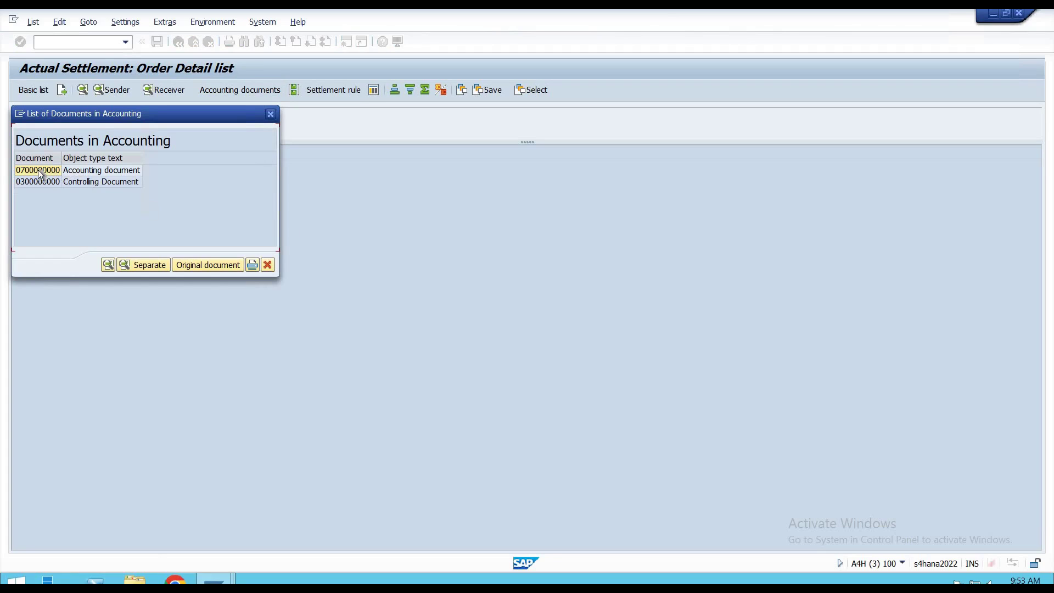
double_click(79, 174)
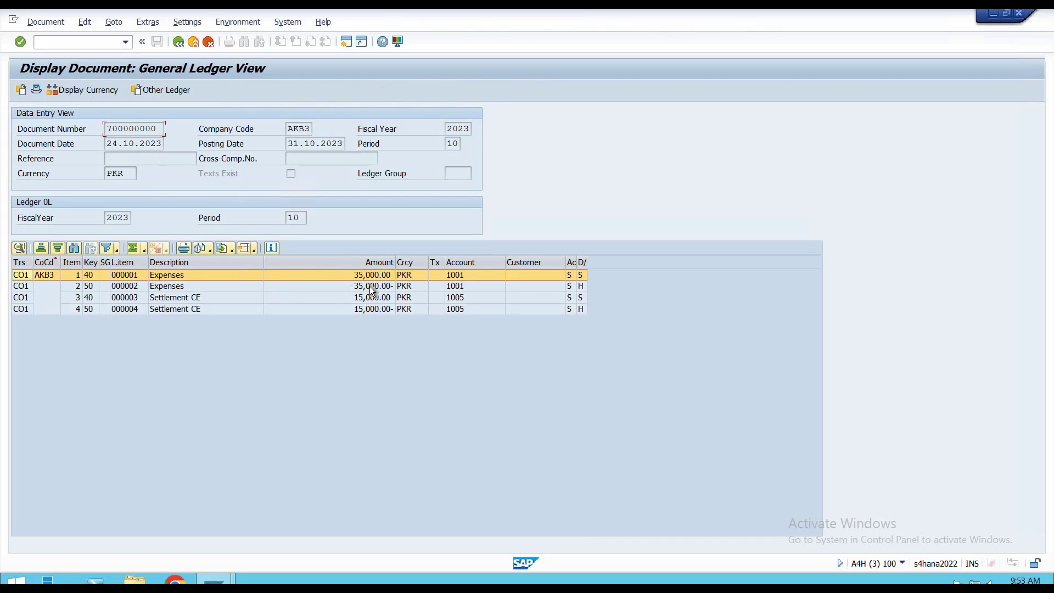
left_click(469, 285)
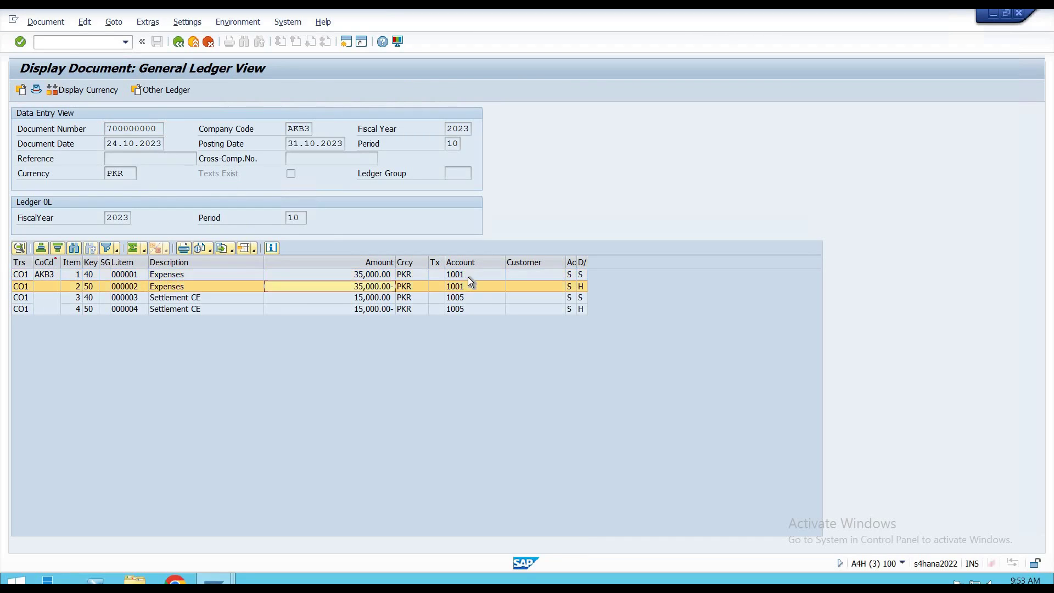
left_click(350, 275)
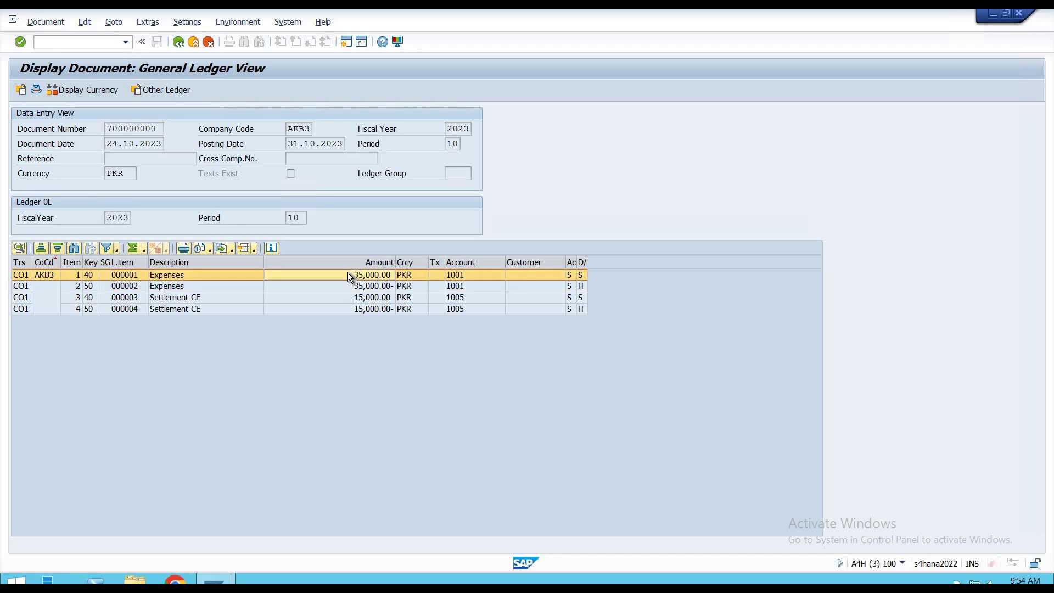
double_click(347, 275)
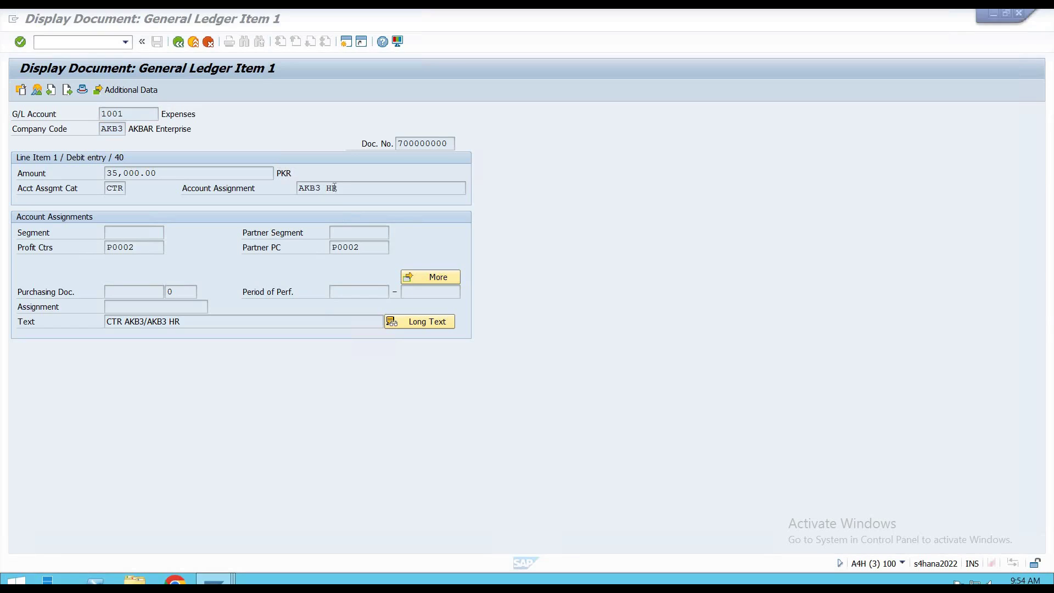
left_click_drag(342, 187, 281, 181)
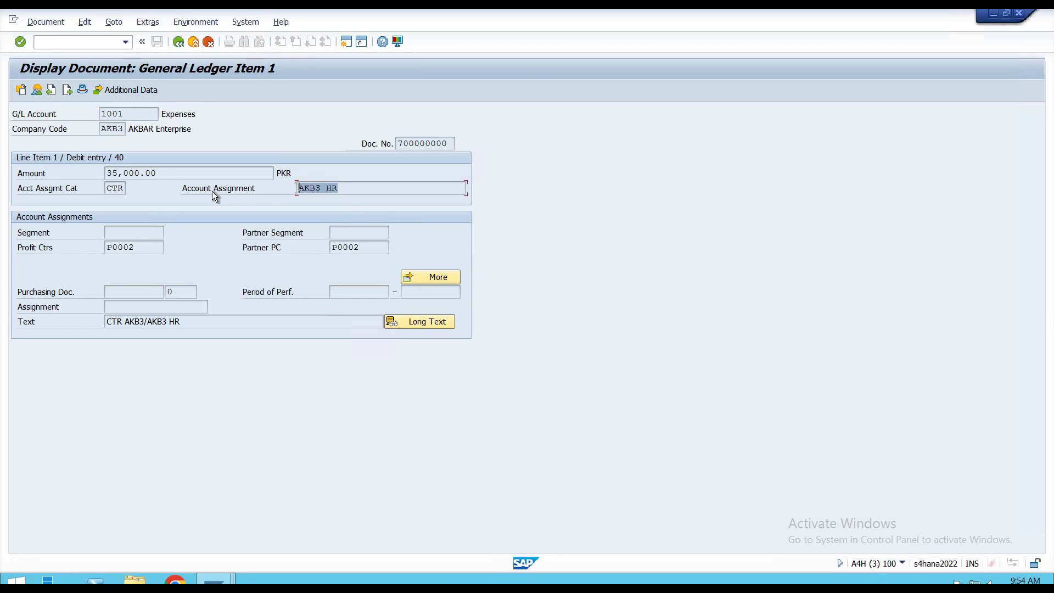
left_click(179, 42)
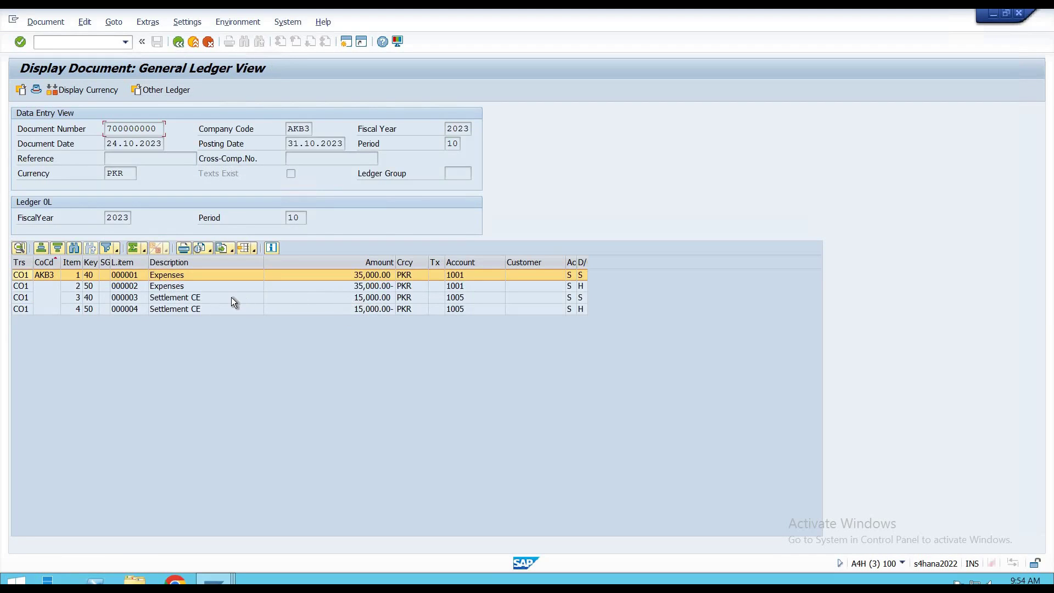
- Inspect line item 3, the 15,000.00 charged to order 100002, then return to the documents list
left_click(232, 298)
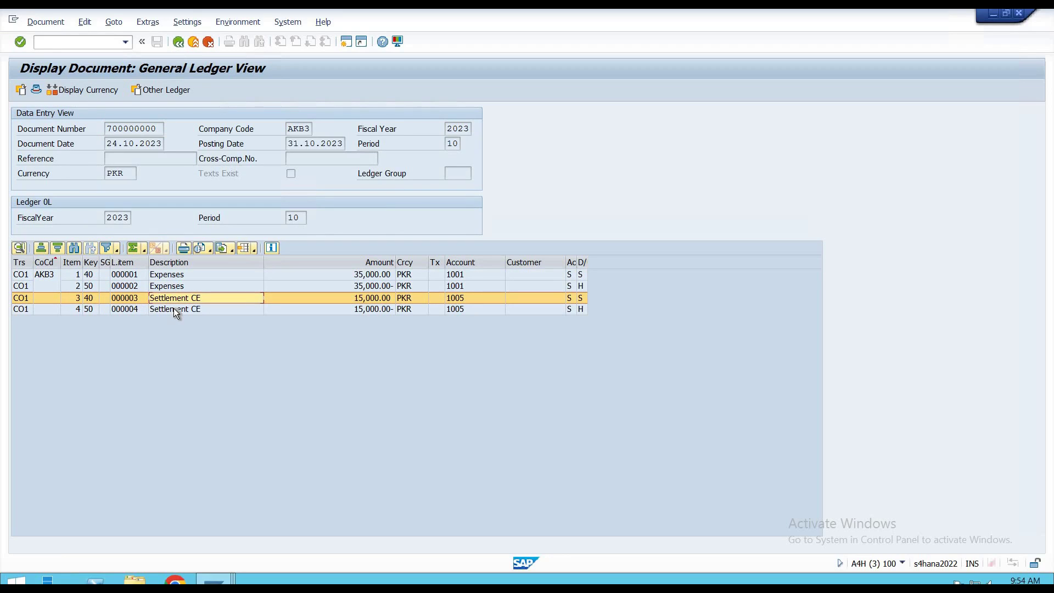
left_click(133, 308)
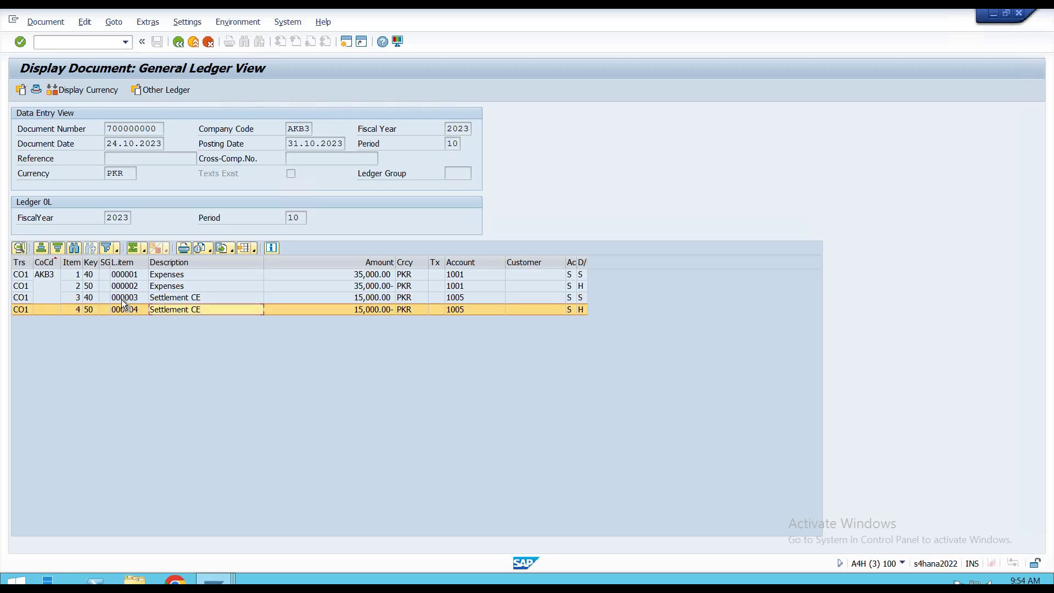
left_click(127, 297)
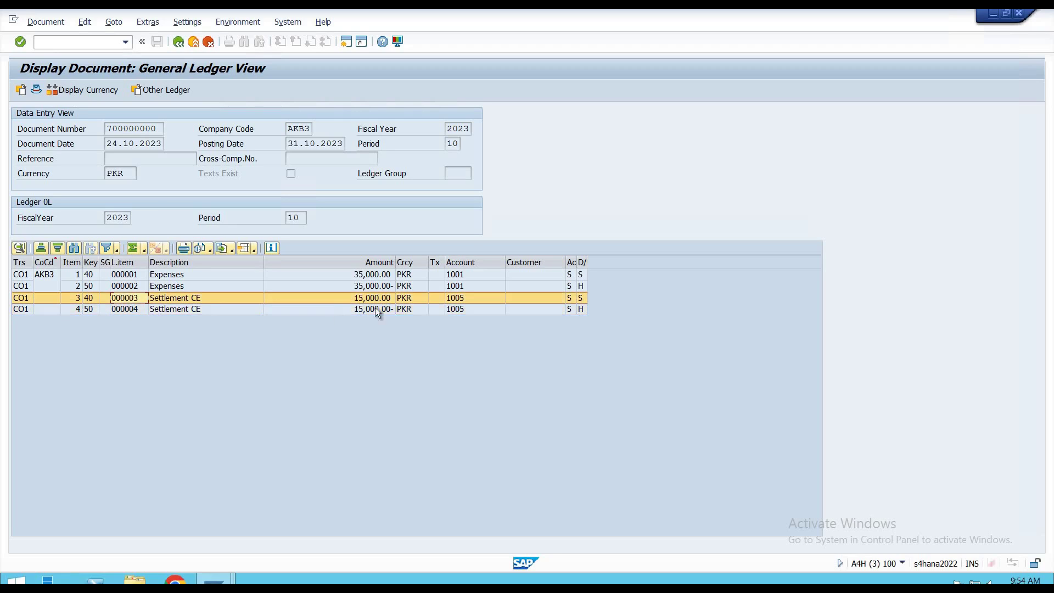
double_click(453, 299)
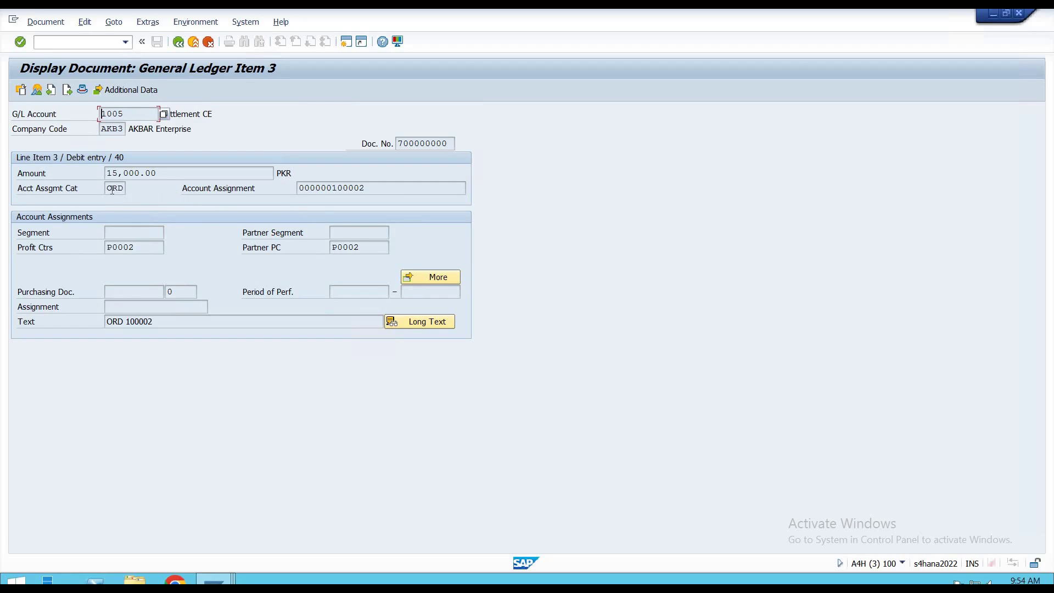
left_click_drag(112, 188, 334, 188)
left_click(178, 45)
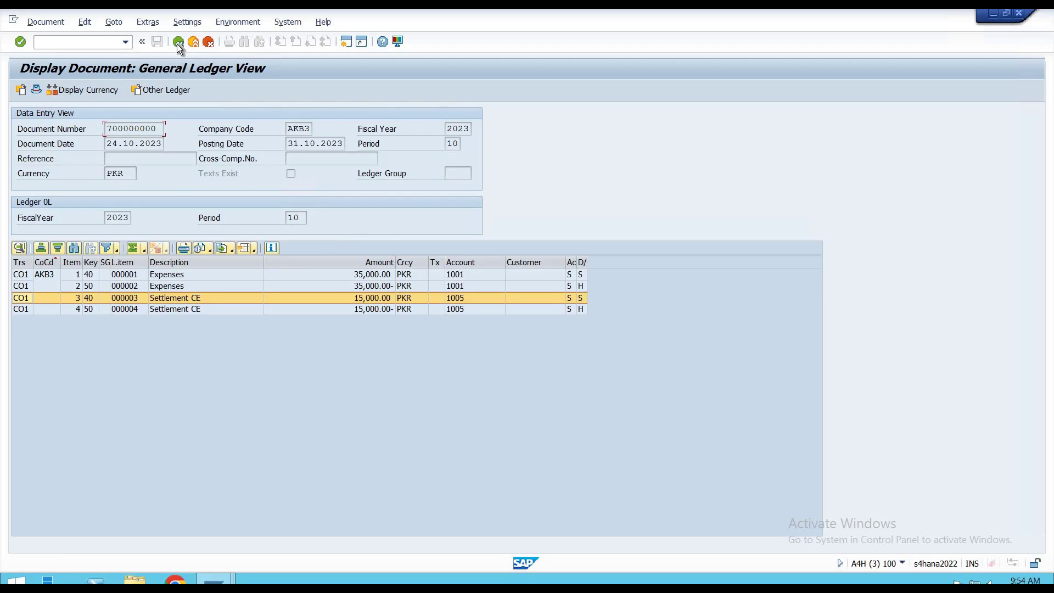
left_click(178, 44)
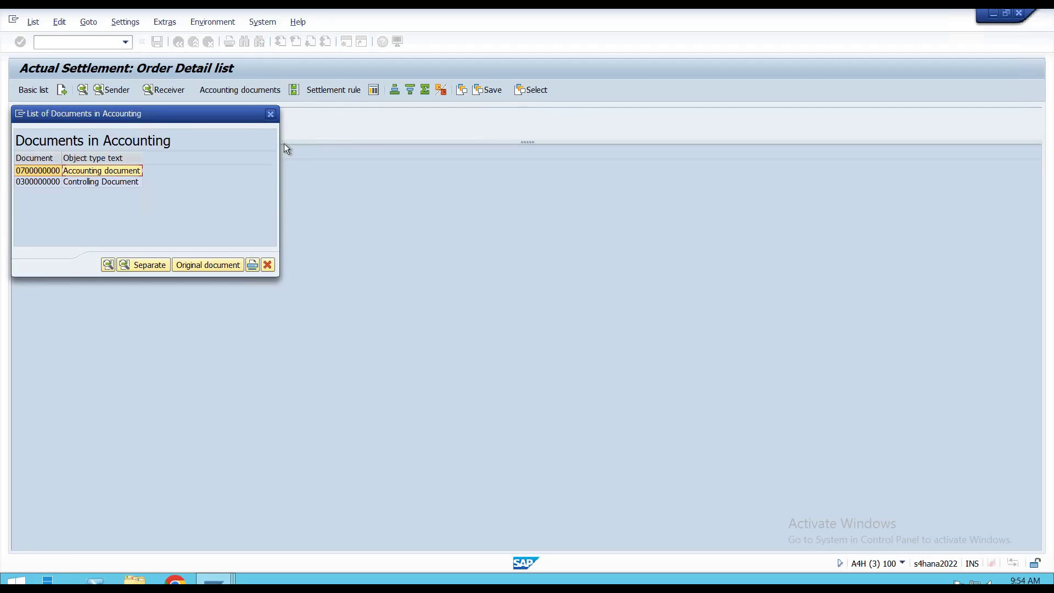
- Return to the KO88 entry screen for order 100003 and clear Test Run
left_click(270, 115)
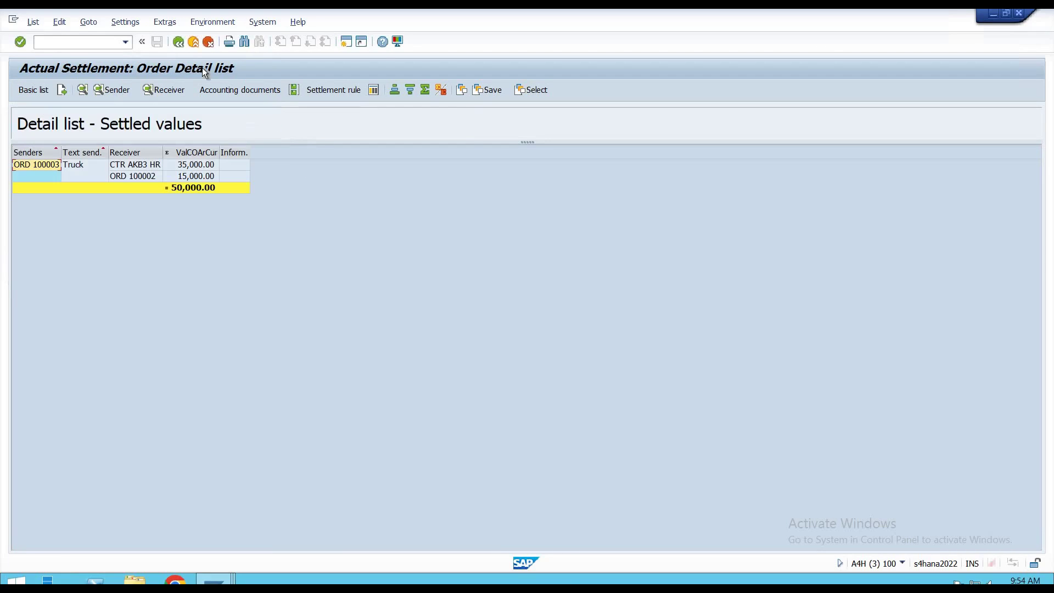
left_click(178, 43)
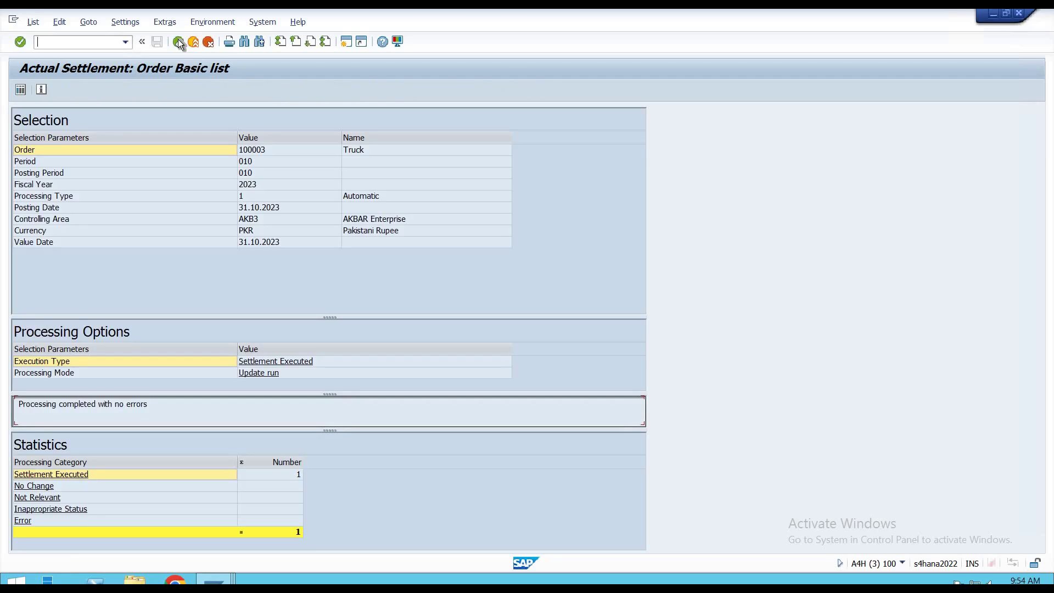
left_click(178, 42)
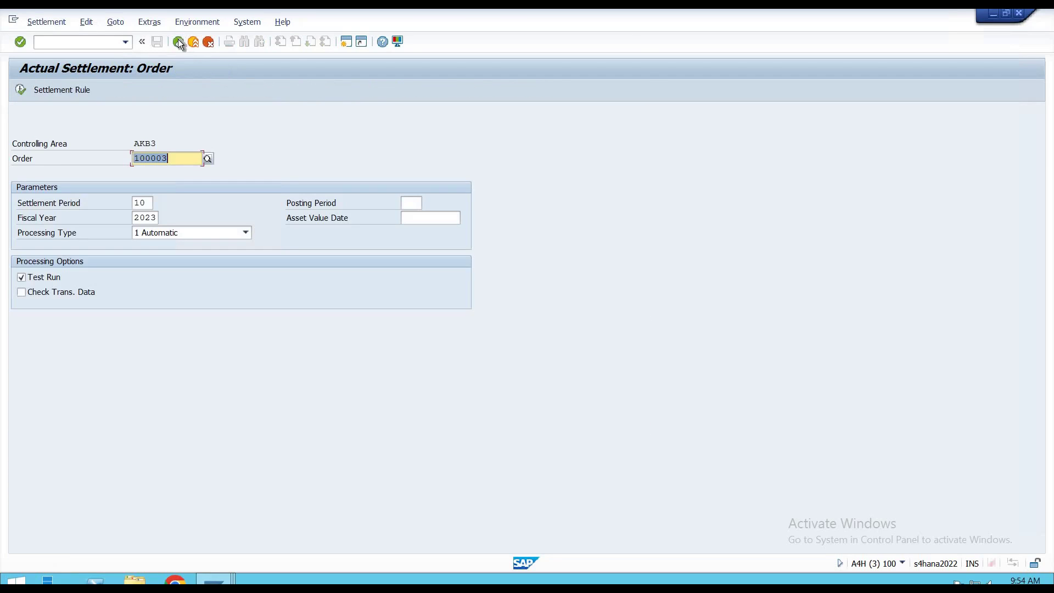
left_click(40, 278)
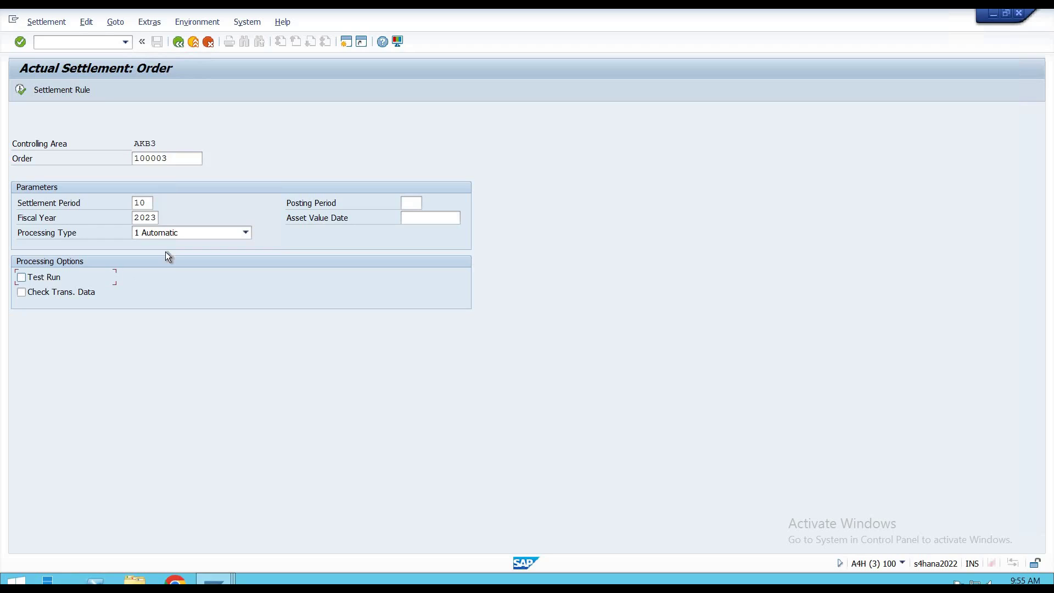
- Review the previous settlement: 35,000.00 to the cost center and 15,000.00 to order 100002
left_click(116, 23)
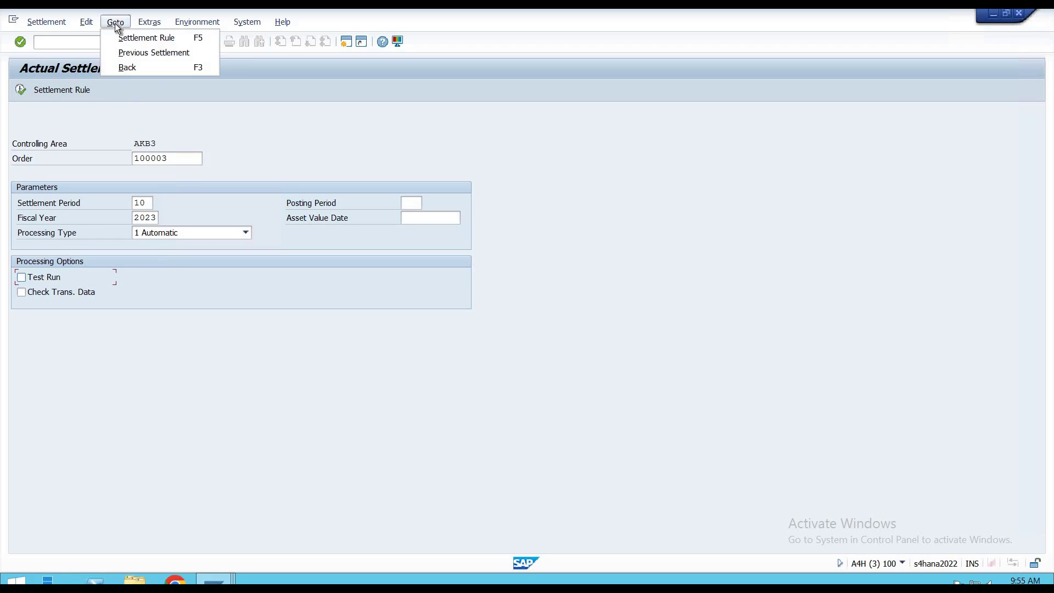
left_click(136, 53)
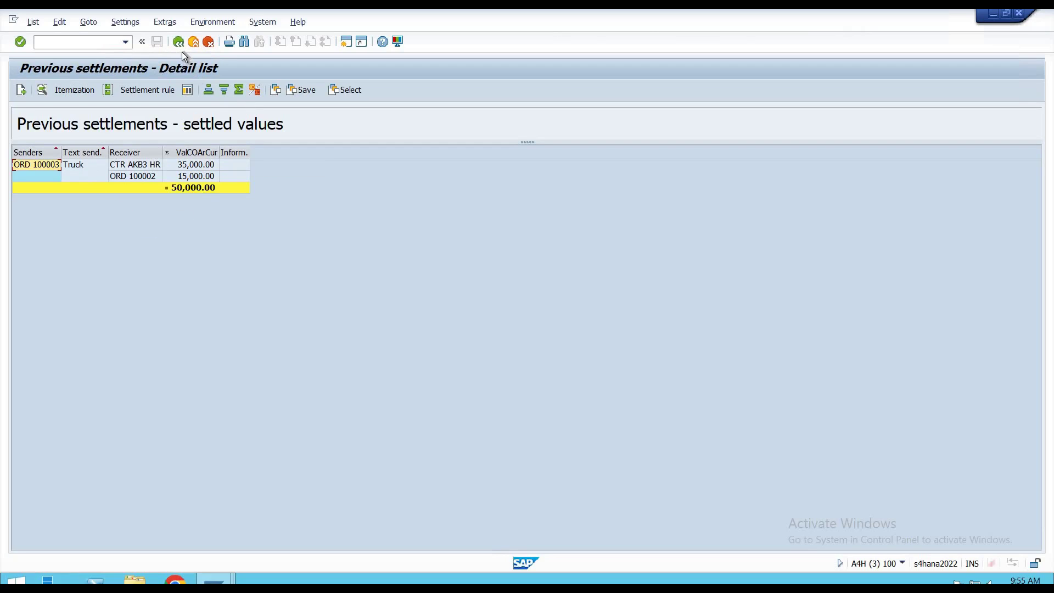
left_click(179, 42)
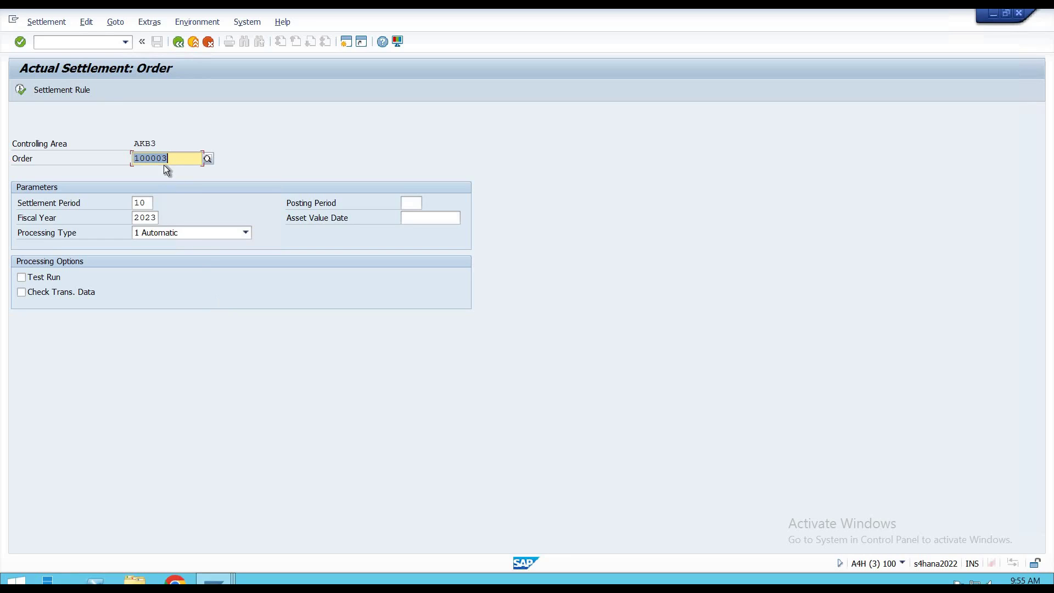
- Reverse order 100003's settlement and check the reversed 35,000.00 and 15,000.00 receiver lines
left_click(49, 22)
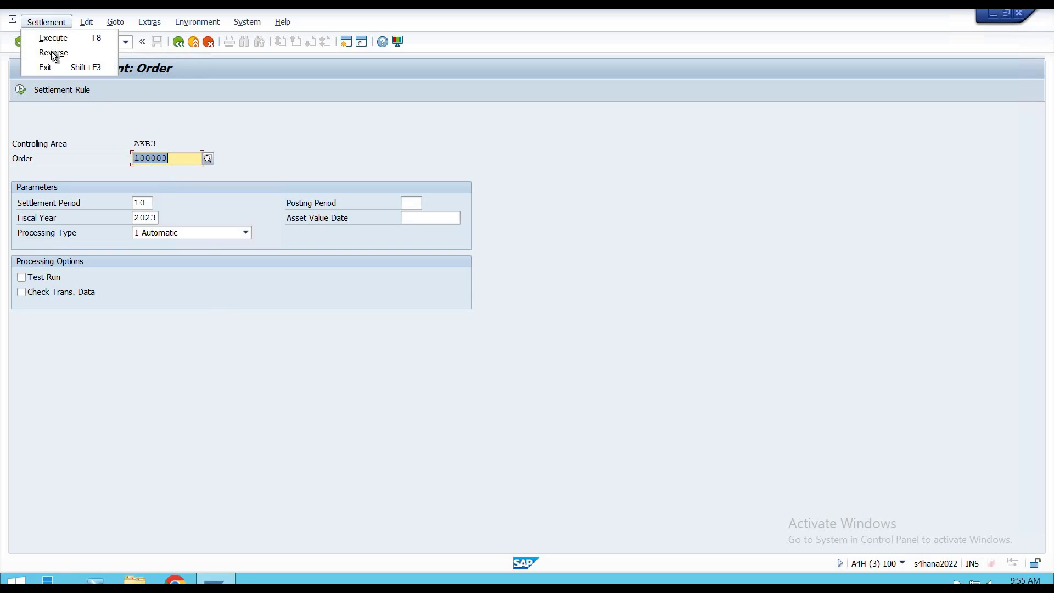
left_click(51, 52)
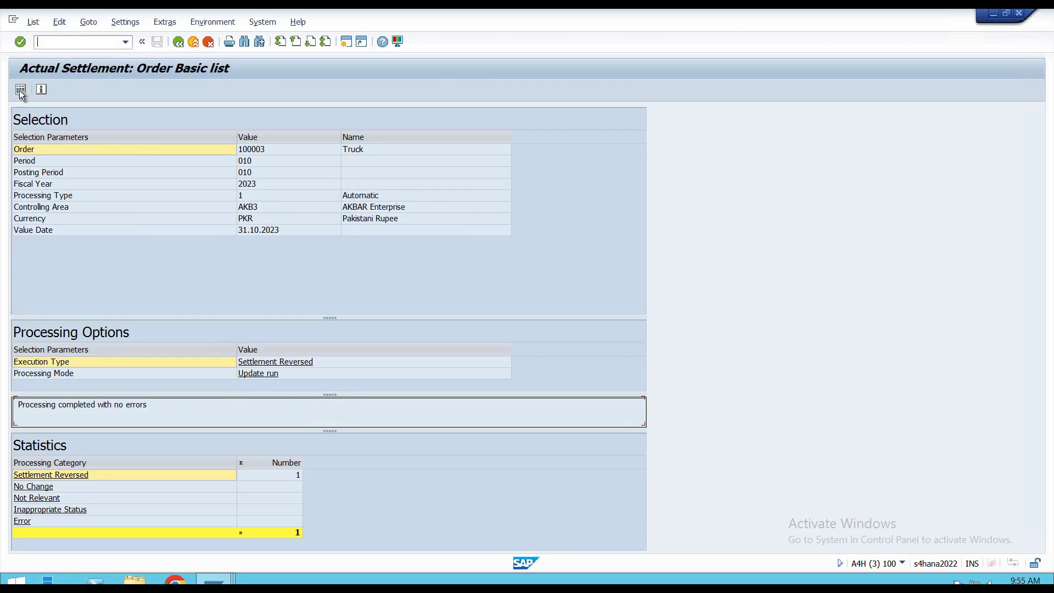
left_click(24, 92)
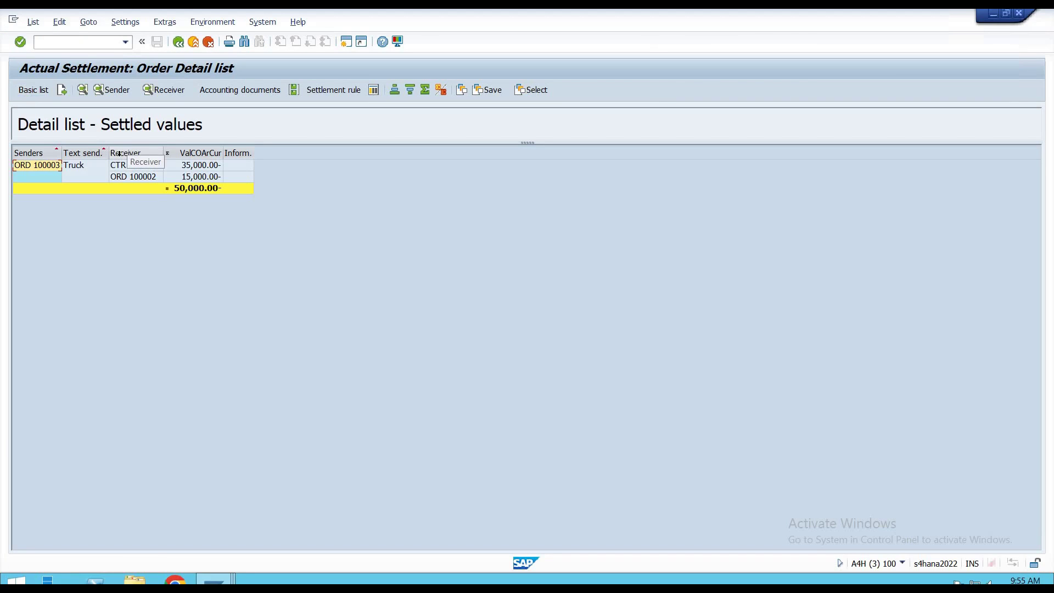
left_click(205, 167)
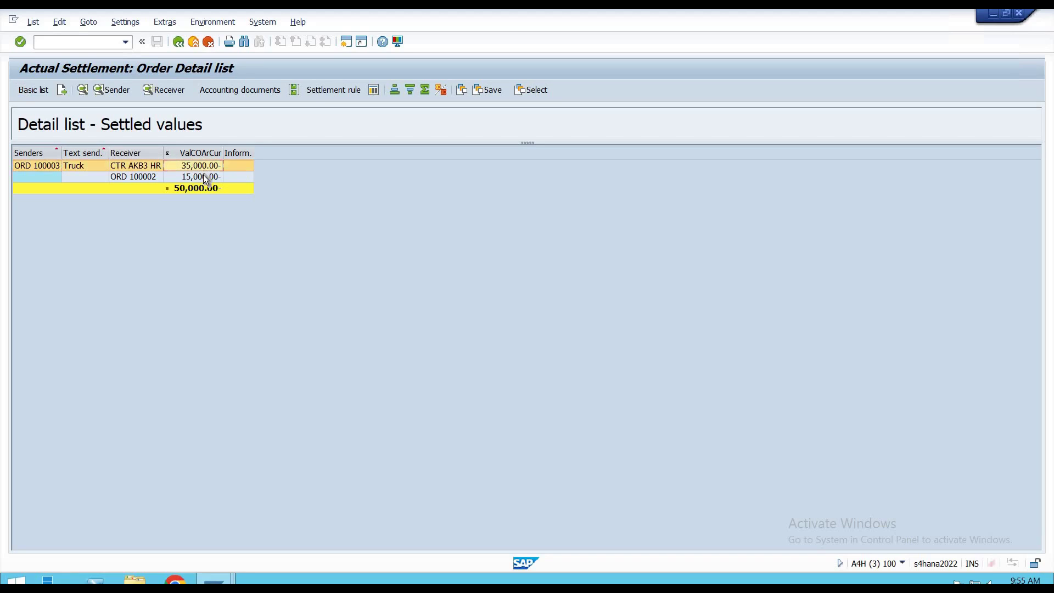
left_click(204, 177)
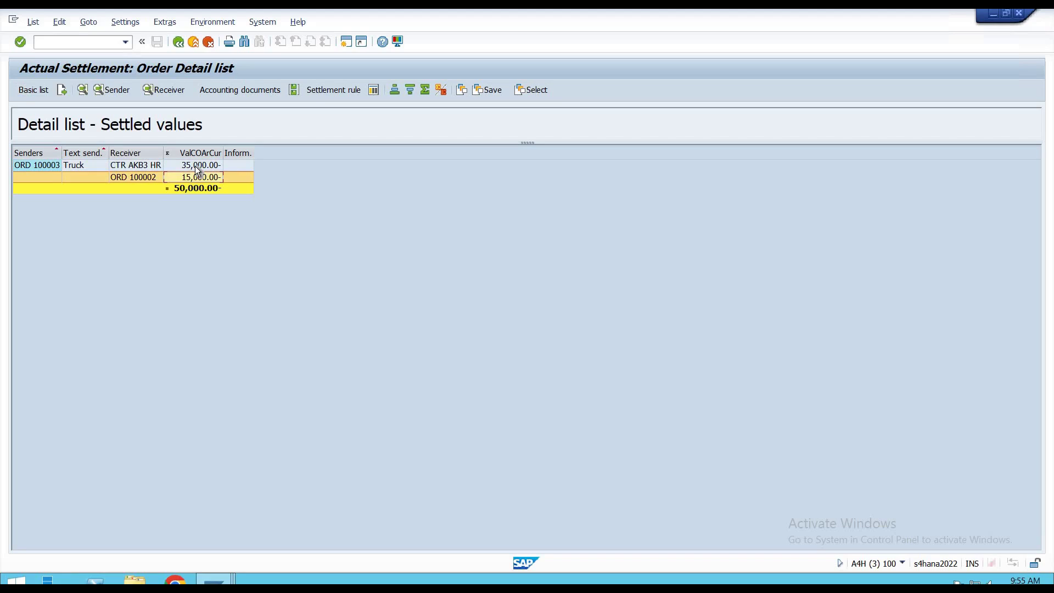
left_click(195, 166)
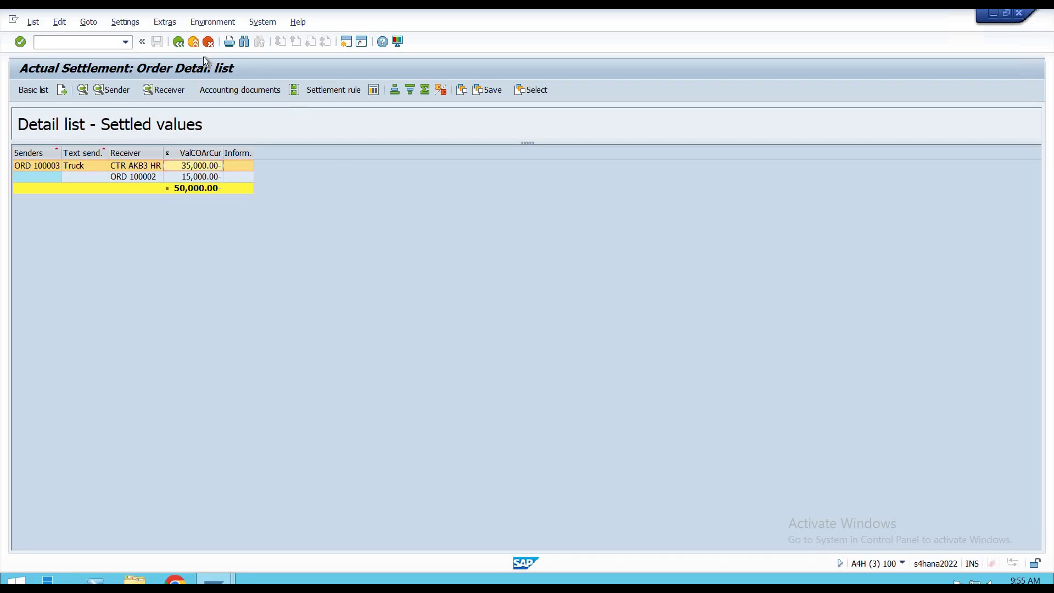
- Exit SAP, close the extra session and minimise the remote desktop to show Excel
left_click(189, 44)
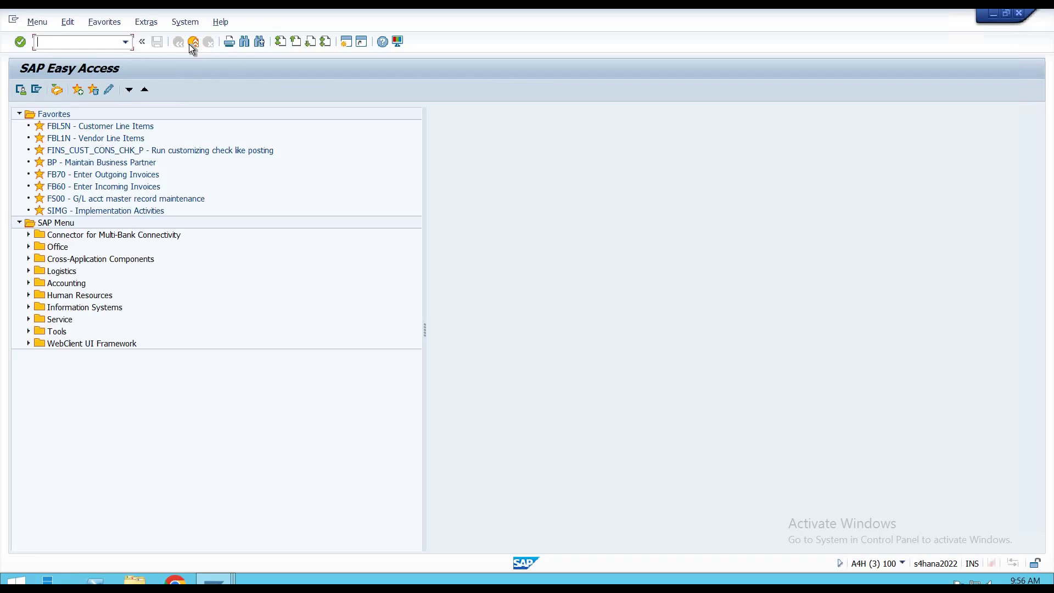
left_click(191, 46)
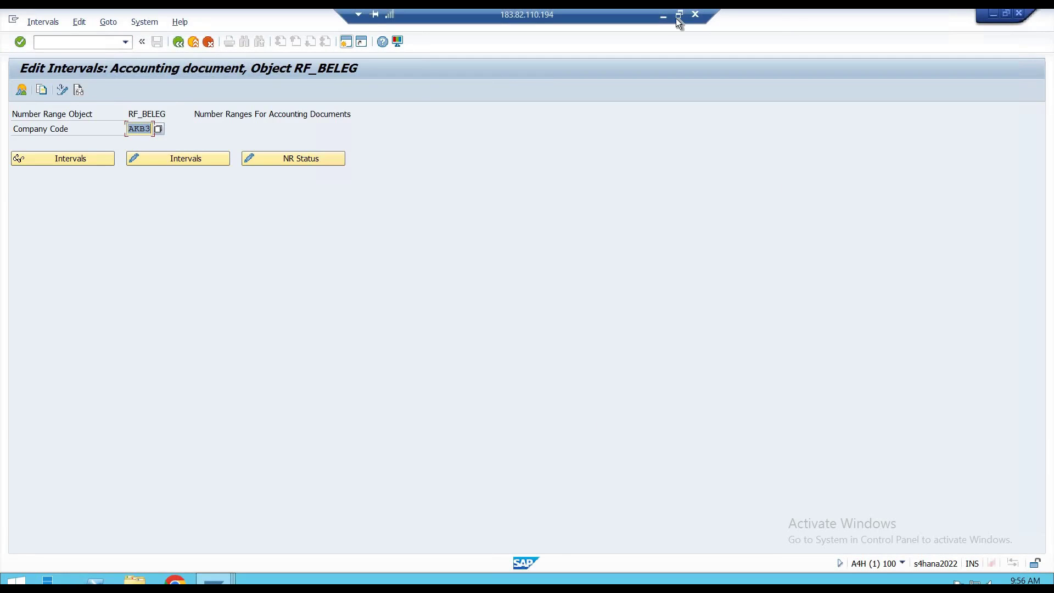
left_click(664, 19)
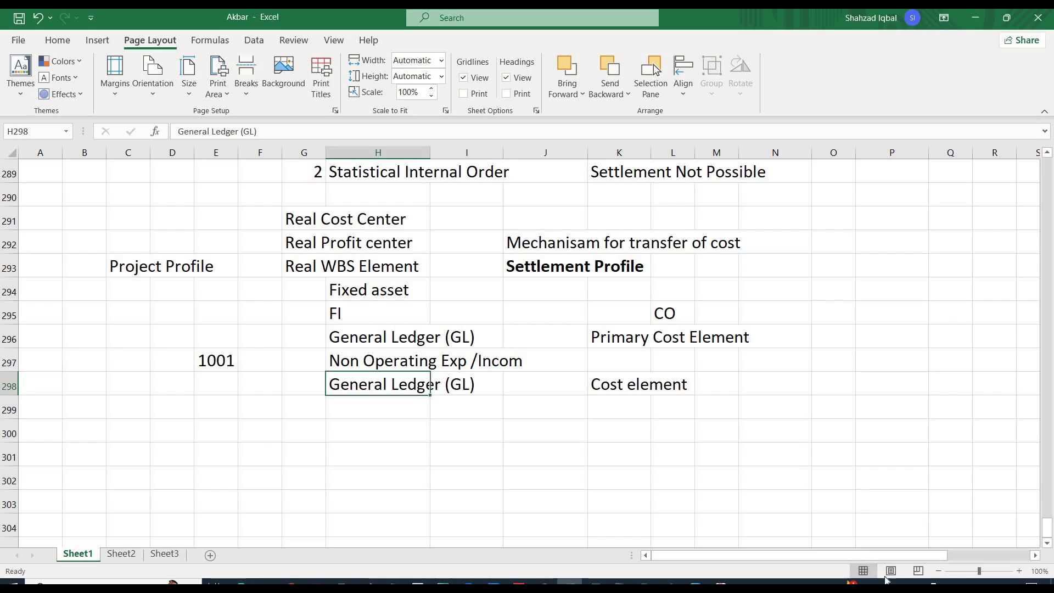
left_click(901, 585)
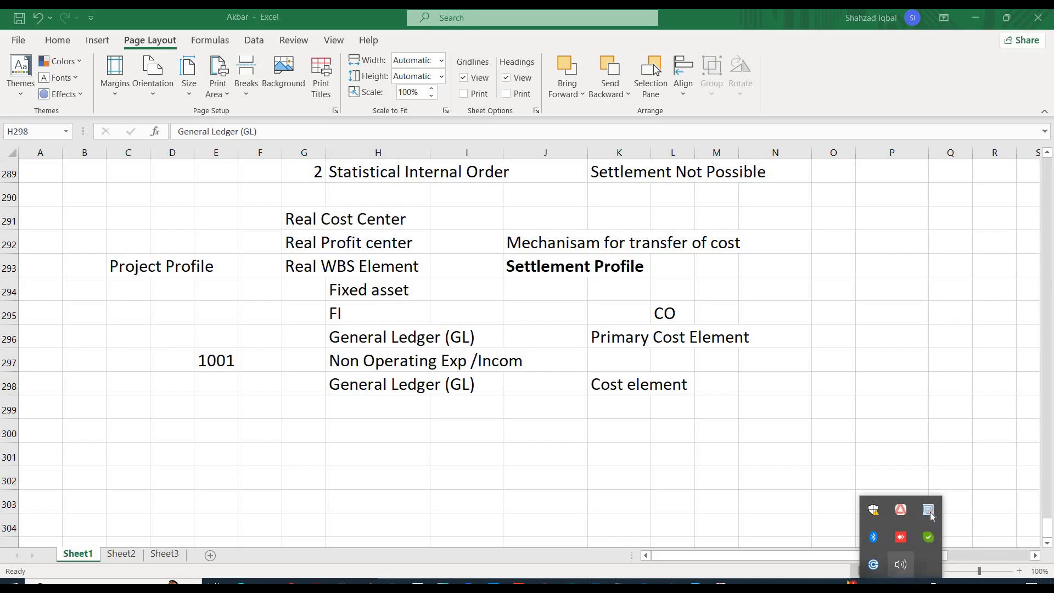